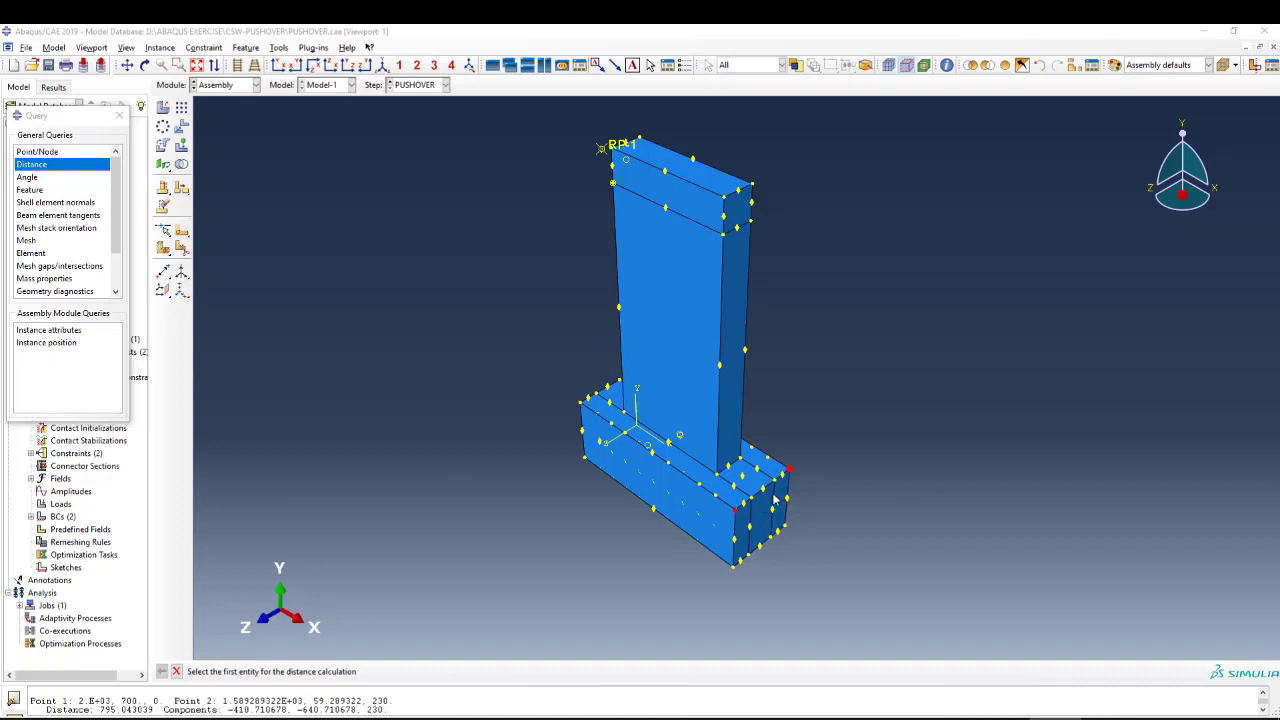
scroll(771, 500, "up", 2)
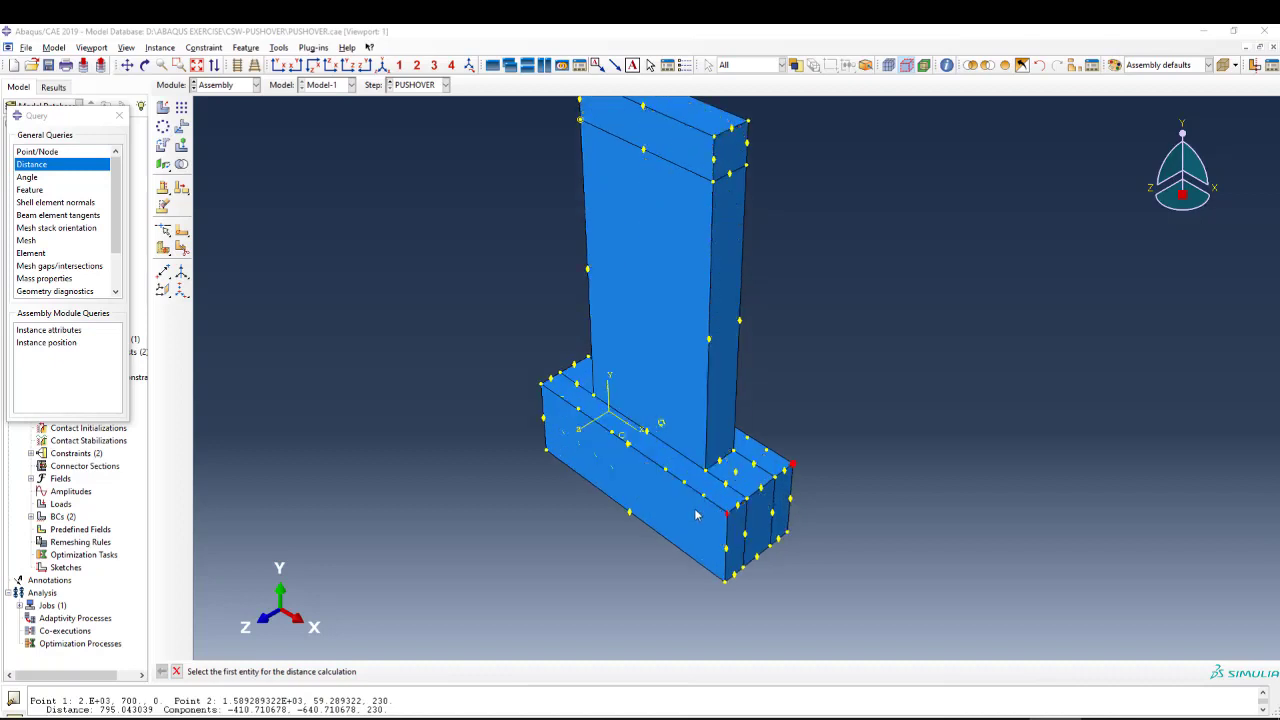
scroll(713, 515, "down", 1)
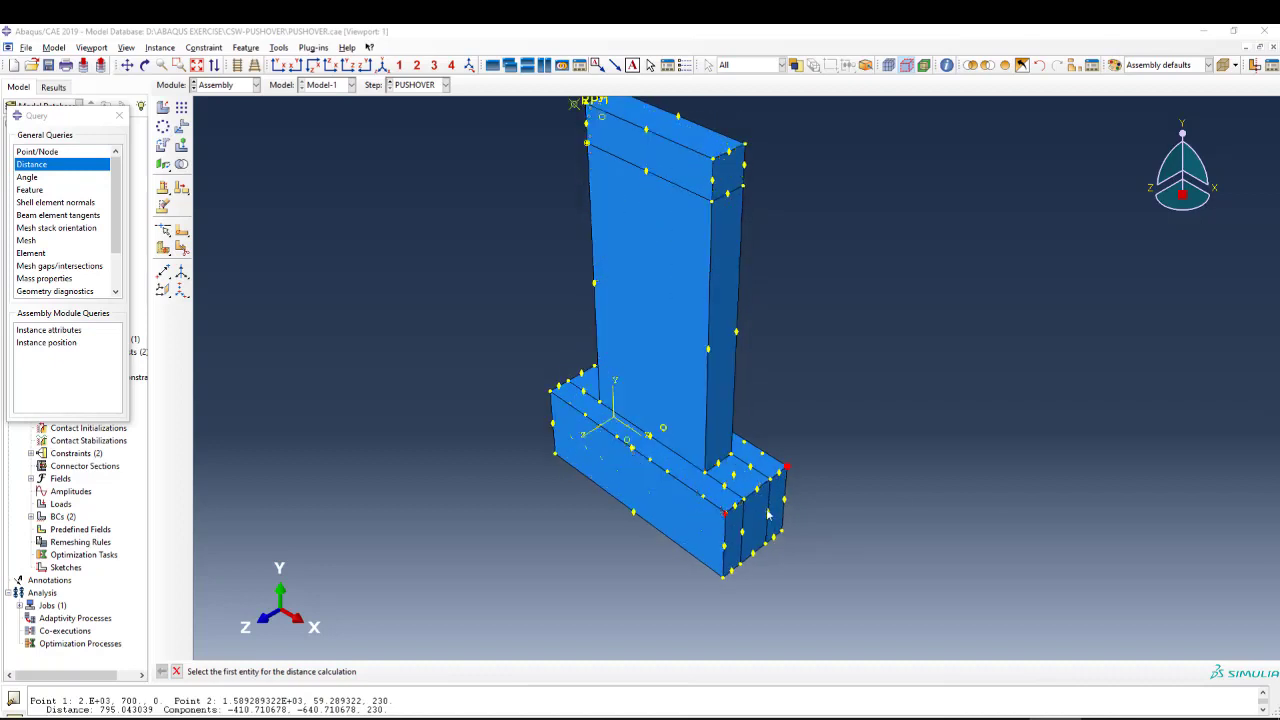
left_click(43, 168)
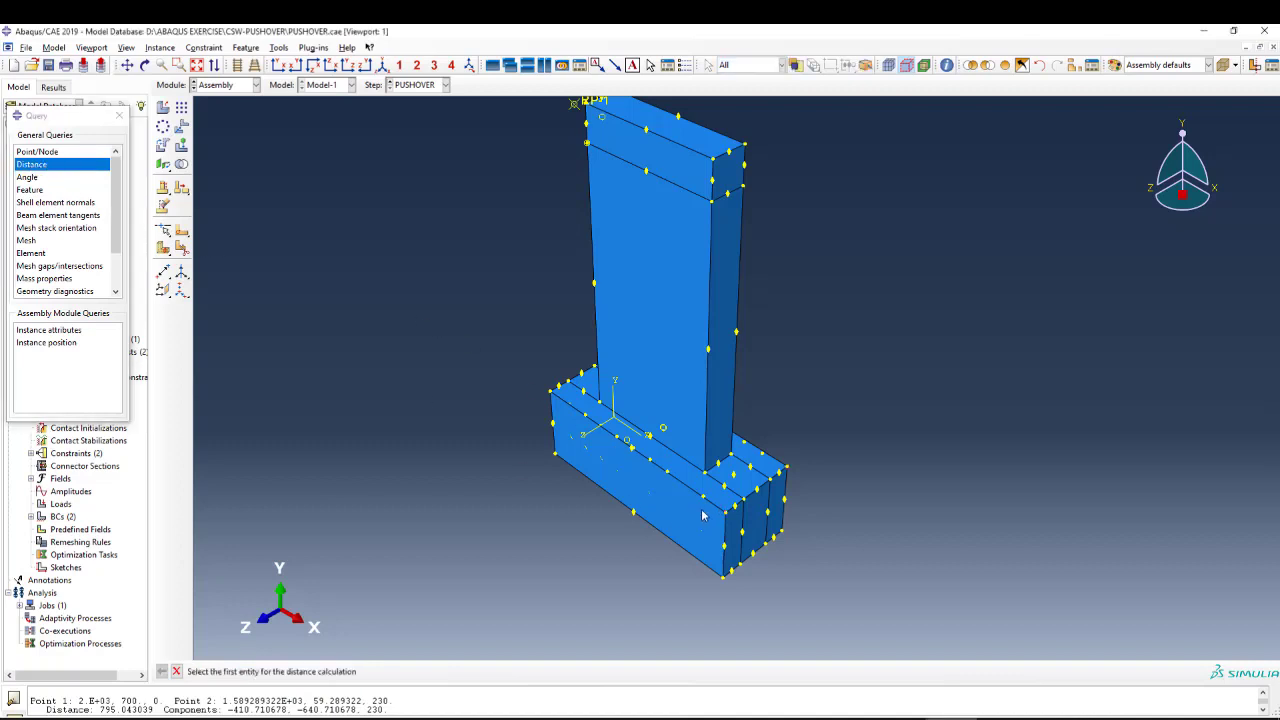
left_click(42, 164)
left_click(706, 478)
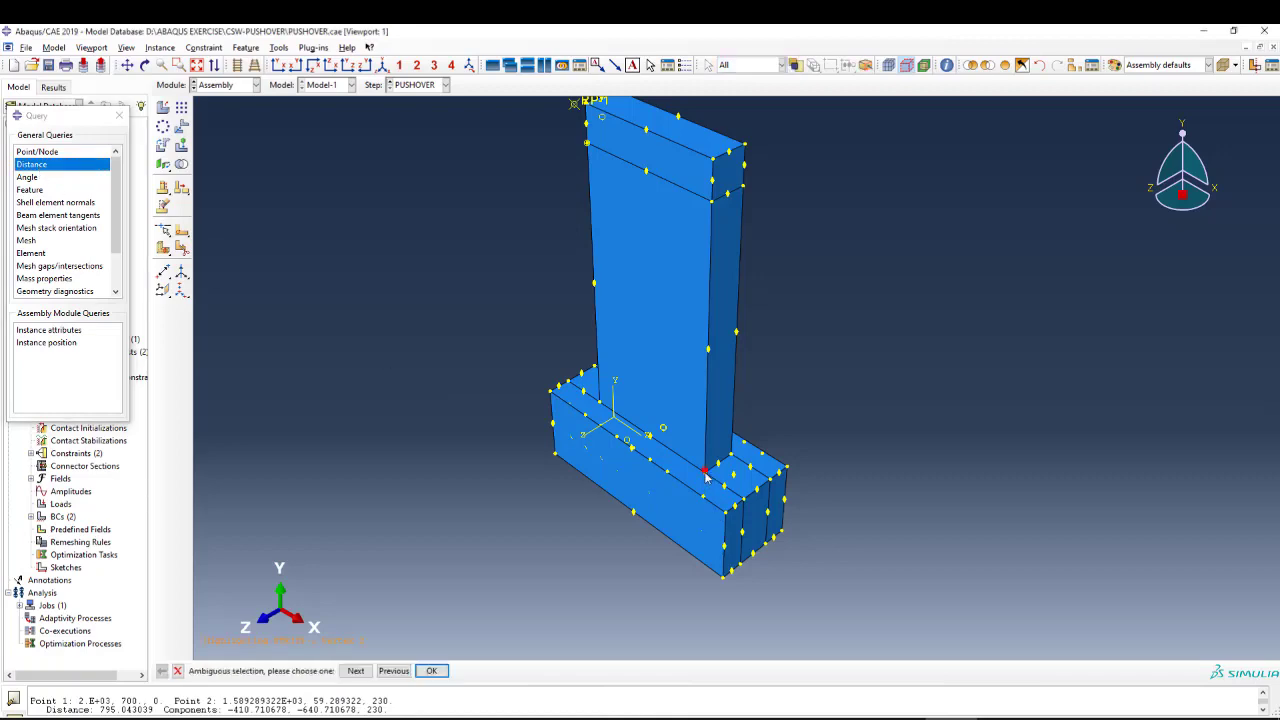
scroll(704, 480, "up", 3)
scroll(704, 481, "up", 2)
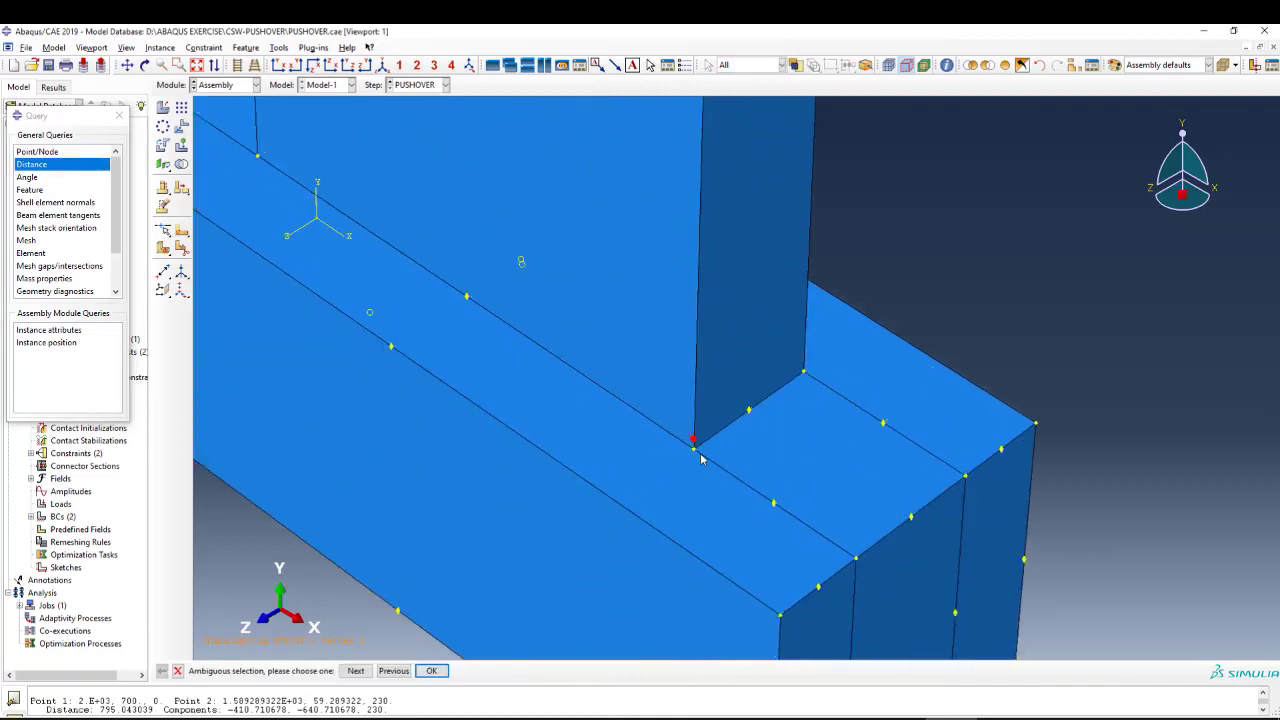
left_click(178, 671)
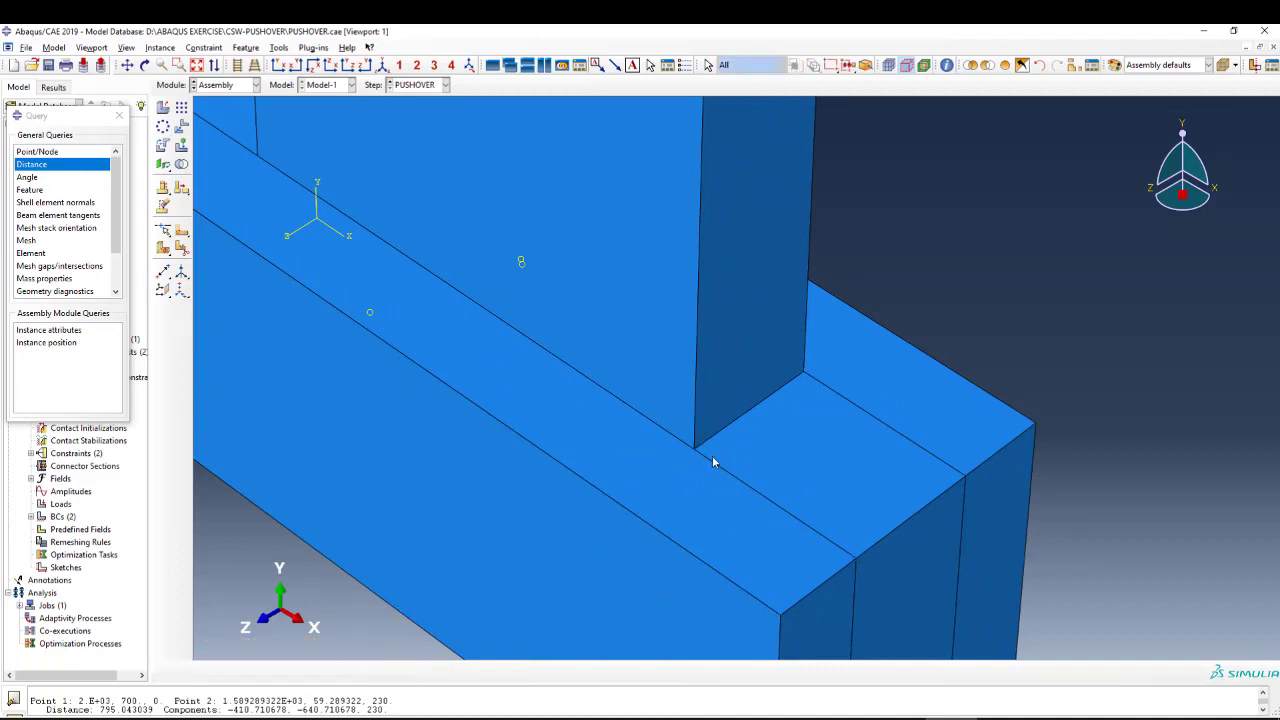
Measure the wall's full height from its front base corner to the corner directly above it on the top beam.
left_click(38, 164)
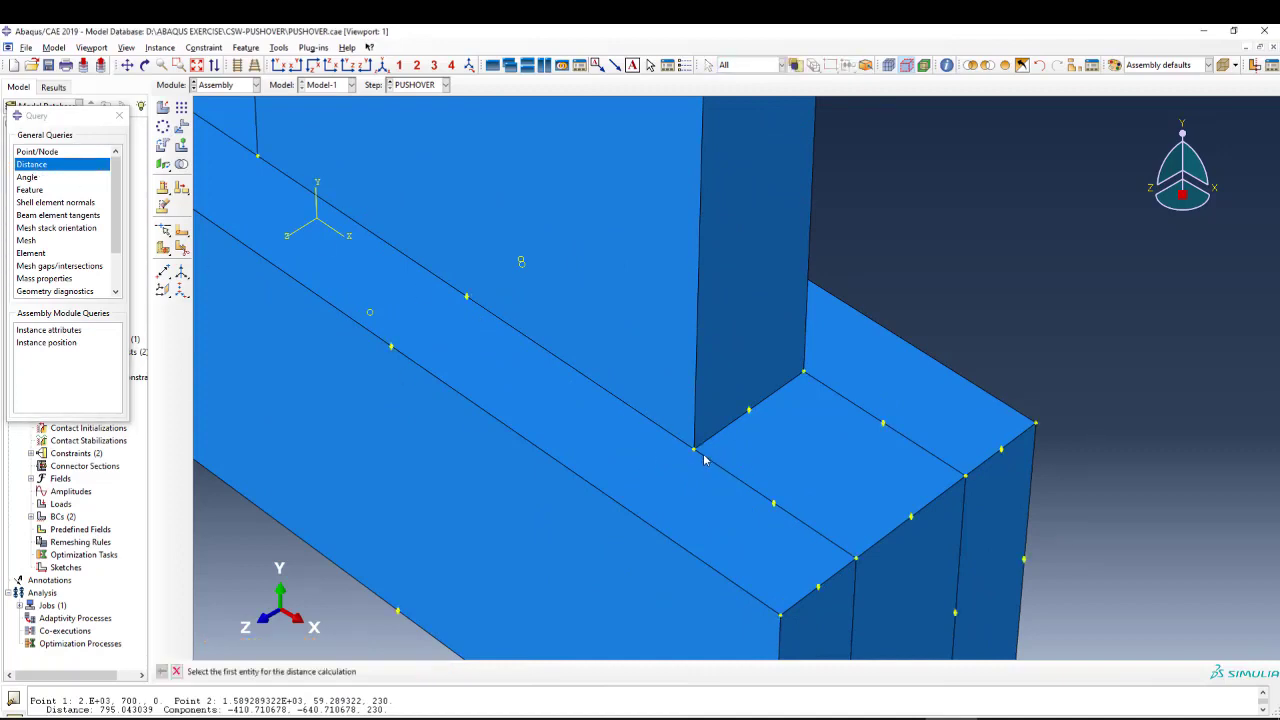
left_click(695, 451)
scroll(700, 447, "down", 4)
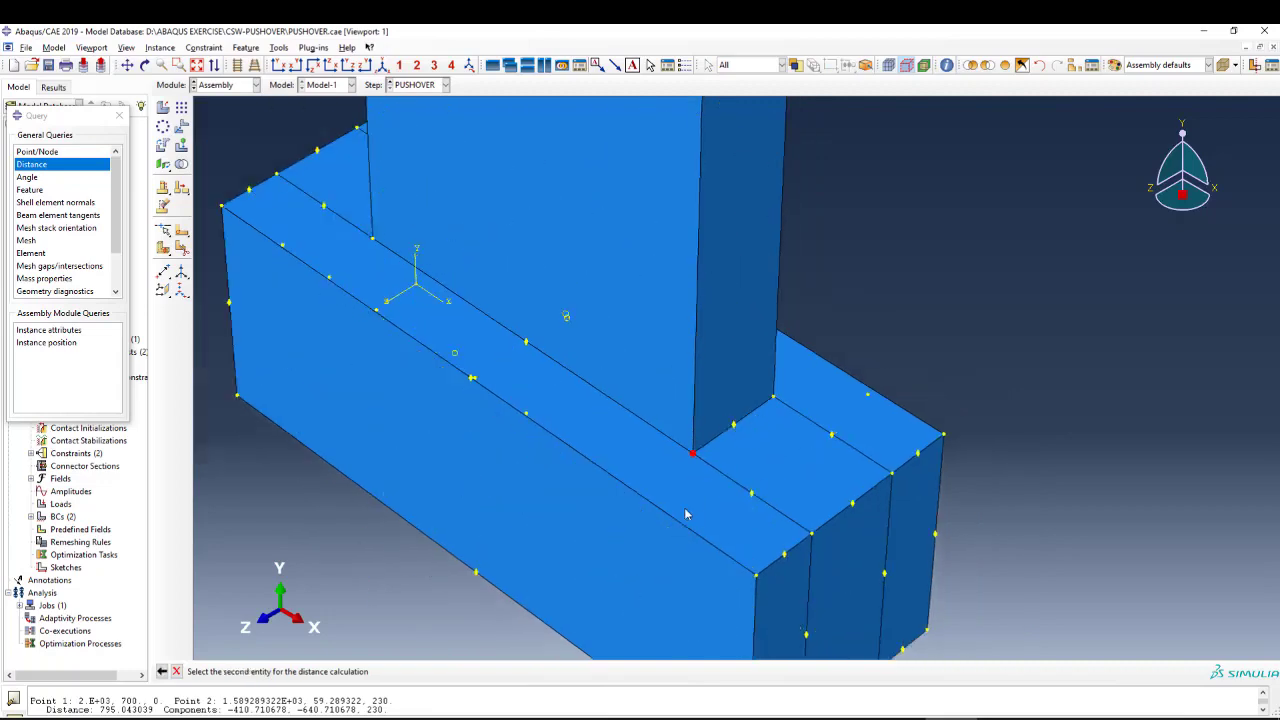
scroll(700, 445, "down", 2)
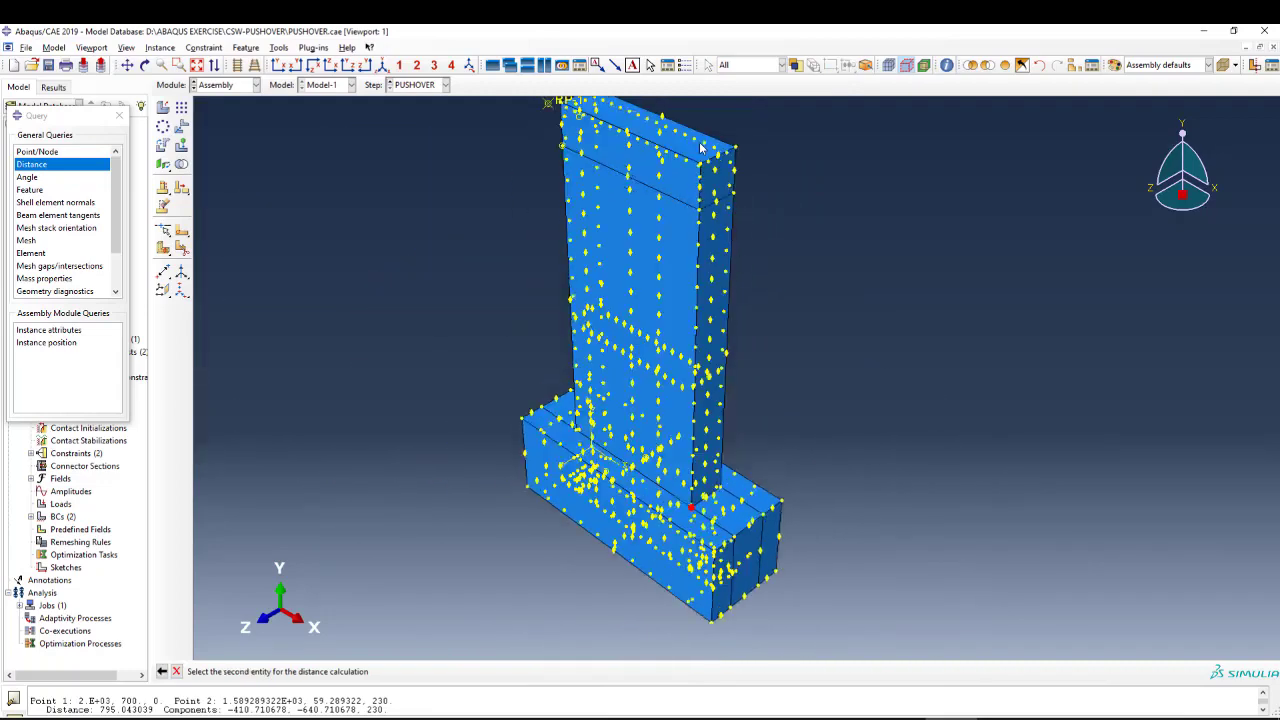
scroll(702, 176, "up", 3)
left_click(700, 175)
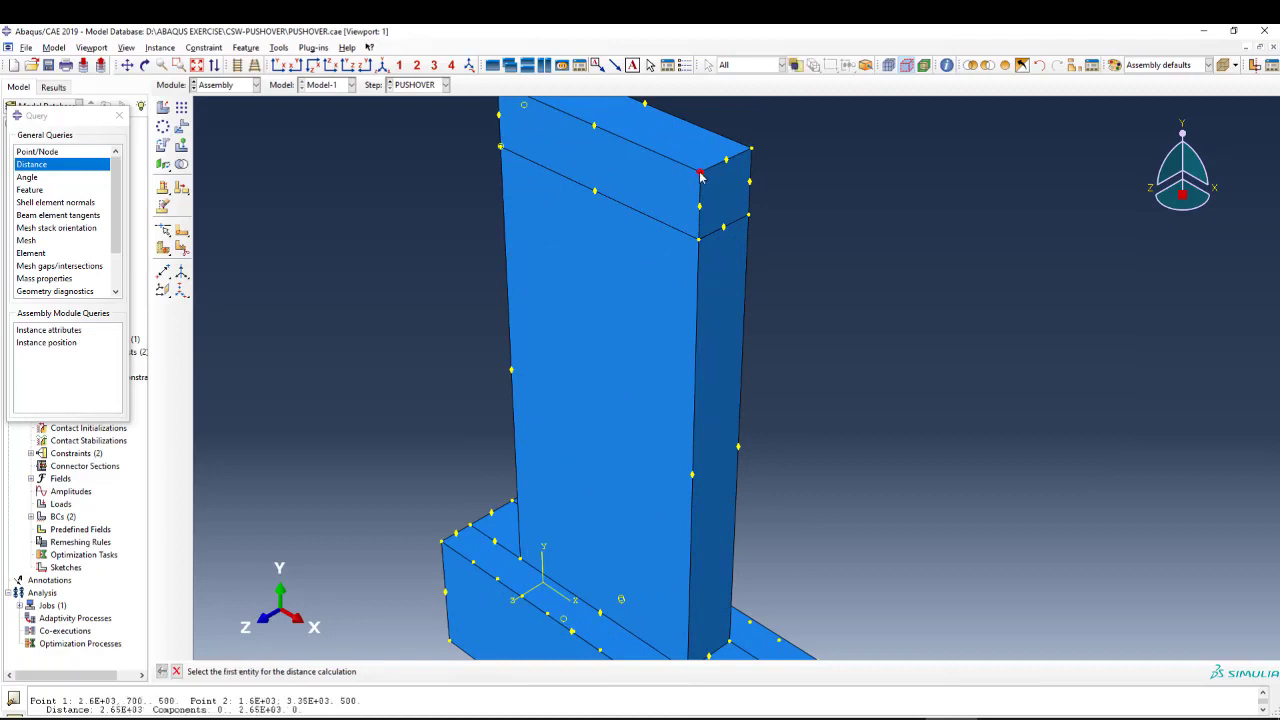
scroll(618, 272, "down", 1)
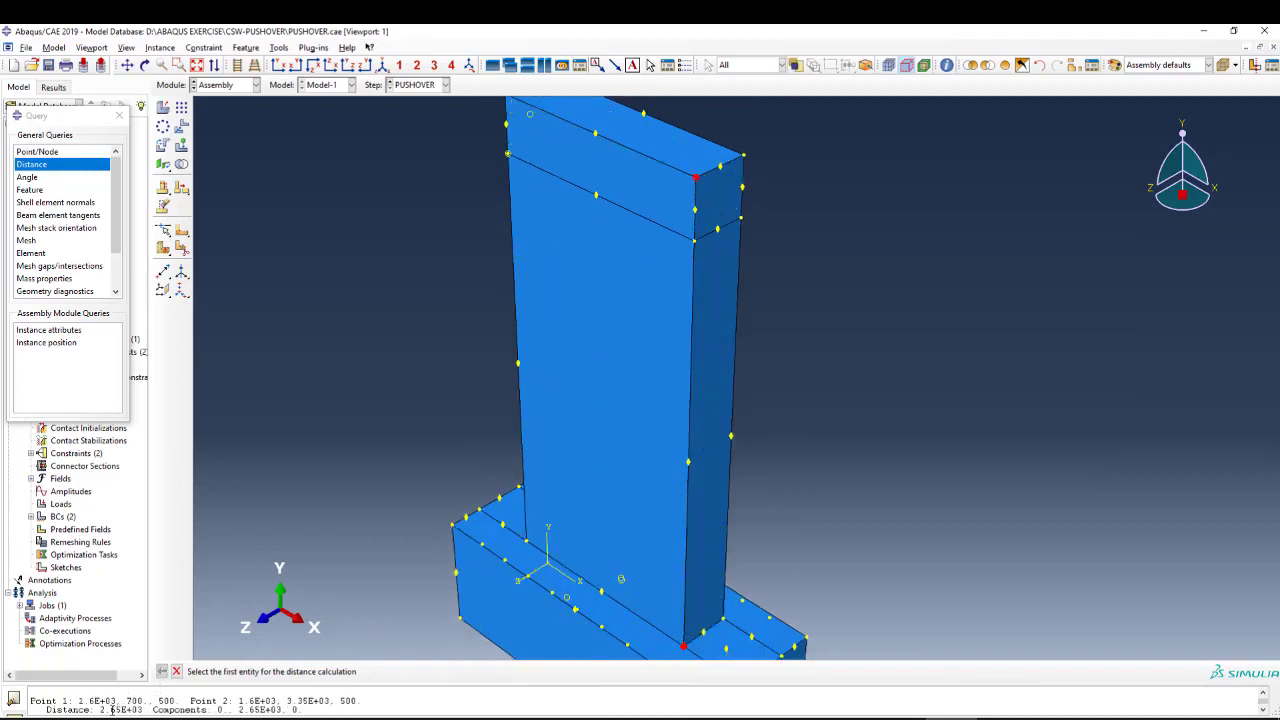
mouse_move(101, 709)
left_mouse_down()
mouse_move(146, 709)
mouse_move(104, 703)
left_mouse_up()
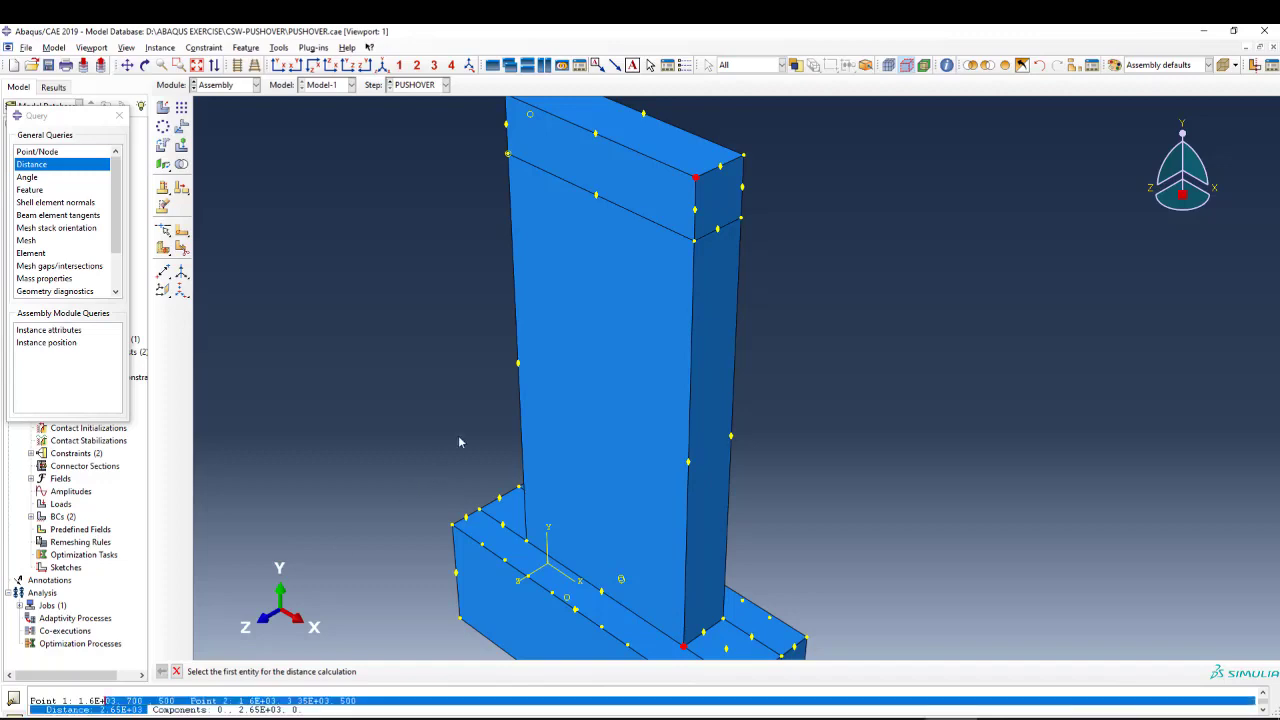
Measure the wall's thickness between the front and back corners at the end of the top beam.
scroll(640, 193, "down", 1)
scroll(623, 193, "up", 3)
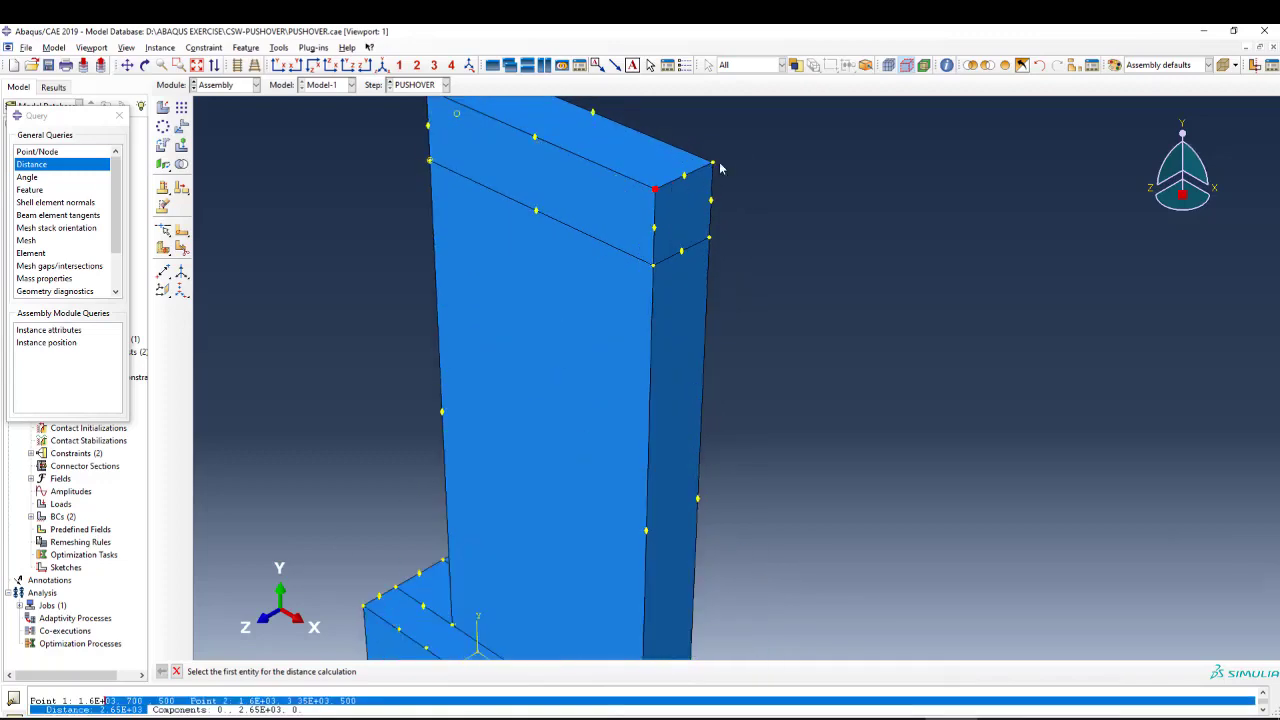
scroll(720, 168, "up", 1)
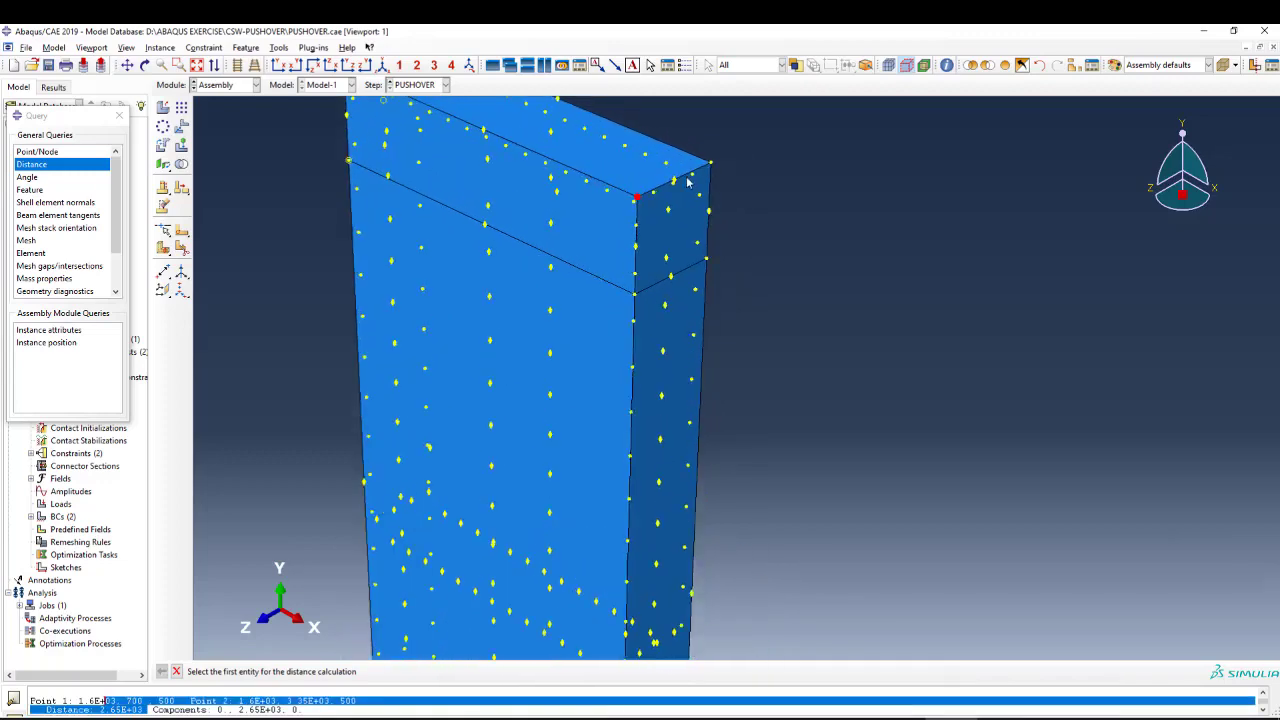
left_click(639, 199)
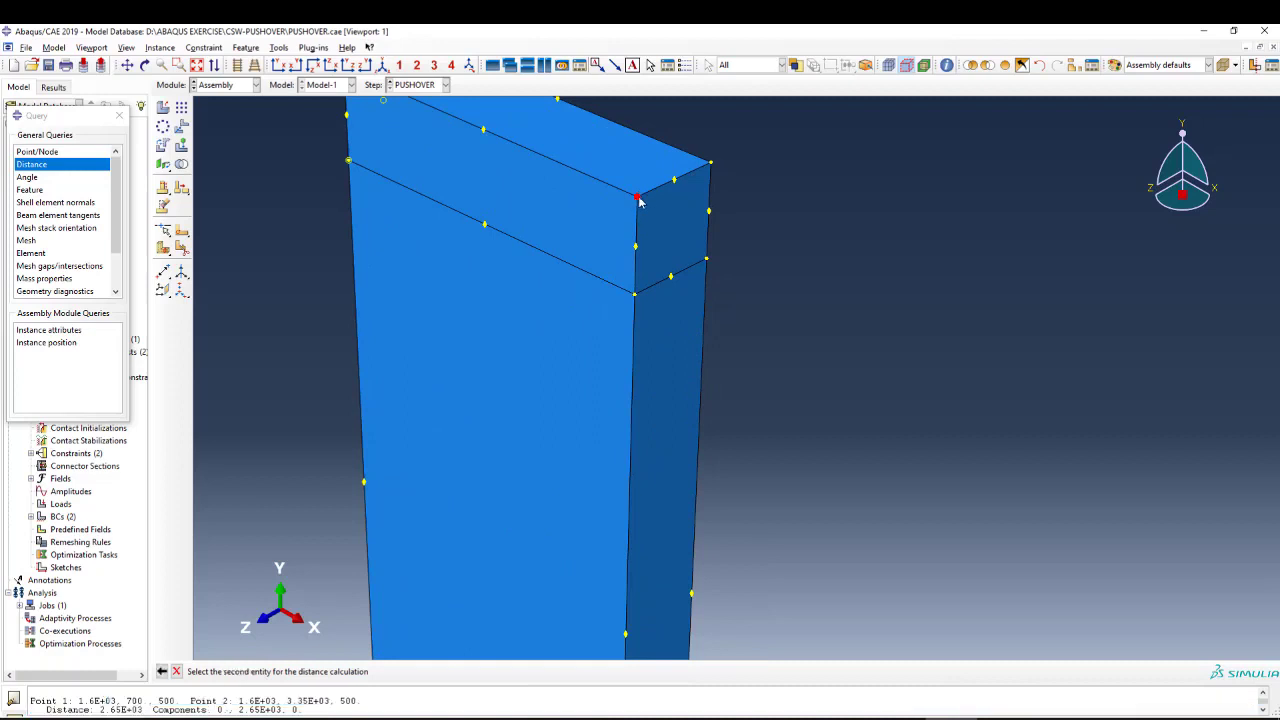
left_click(710, 164)
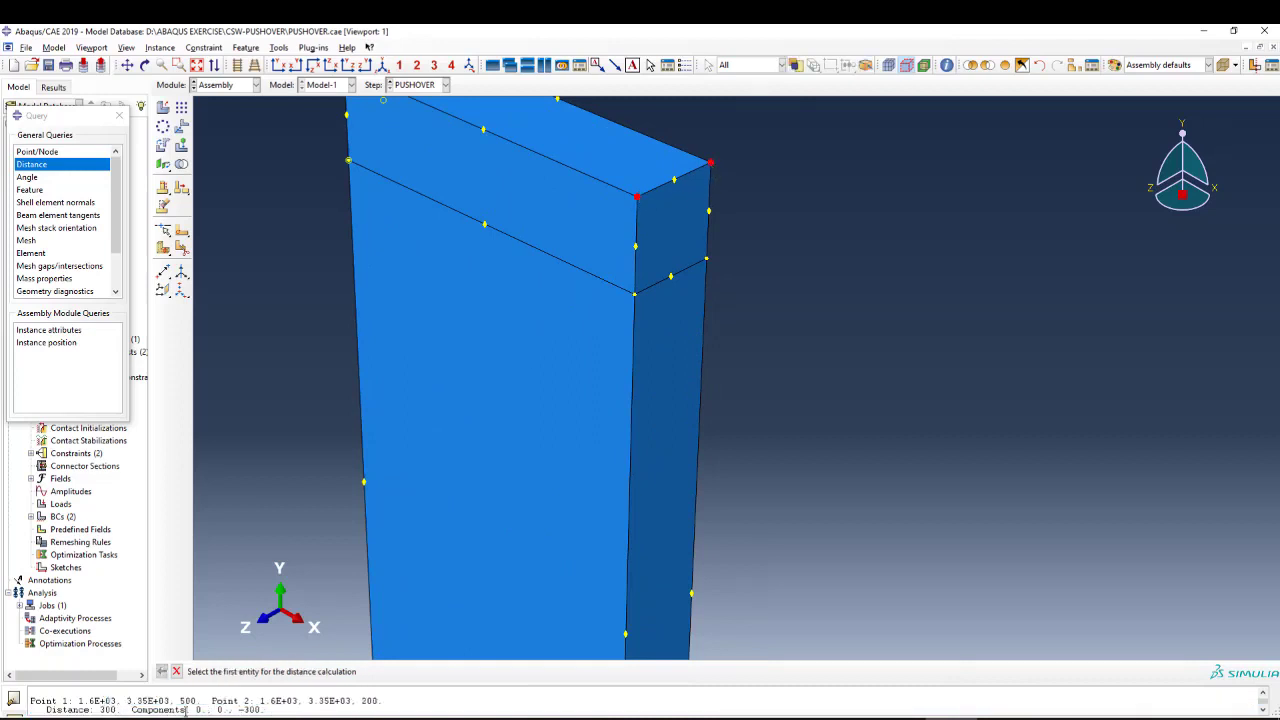
left_click_drag(121, 708, 98, 708)
scroll(616, 231, "up", 4)
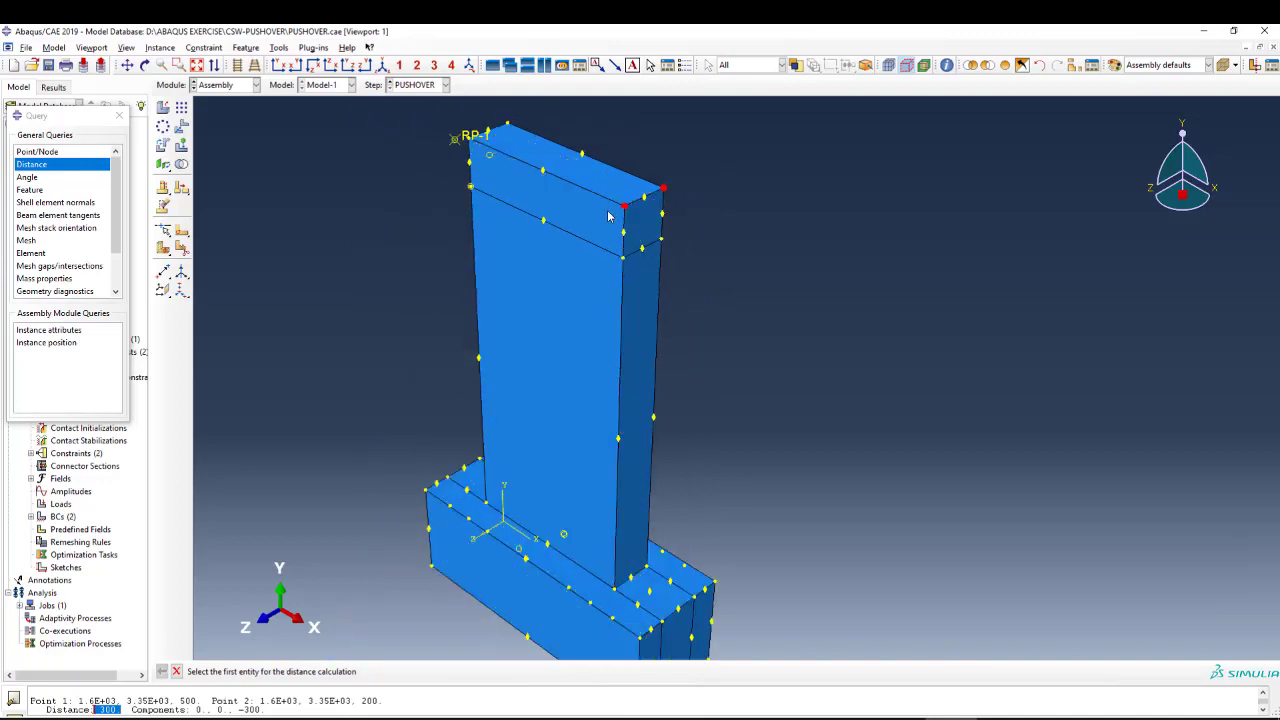
Make the assembly translucent and examine the reinforcement inside the top beam, the wall and the foundation.
scroll(662, 597, "down", 2)
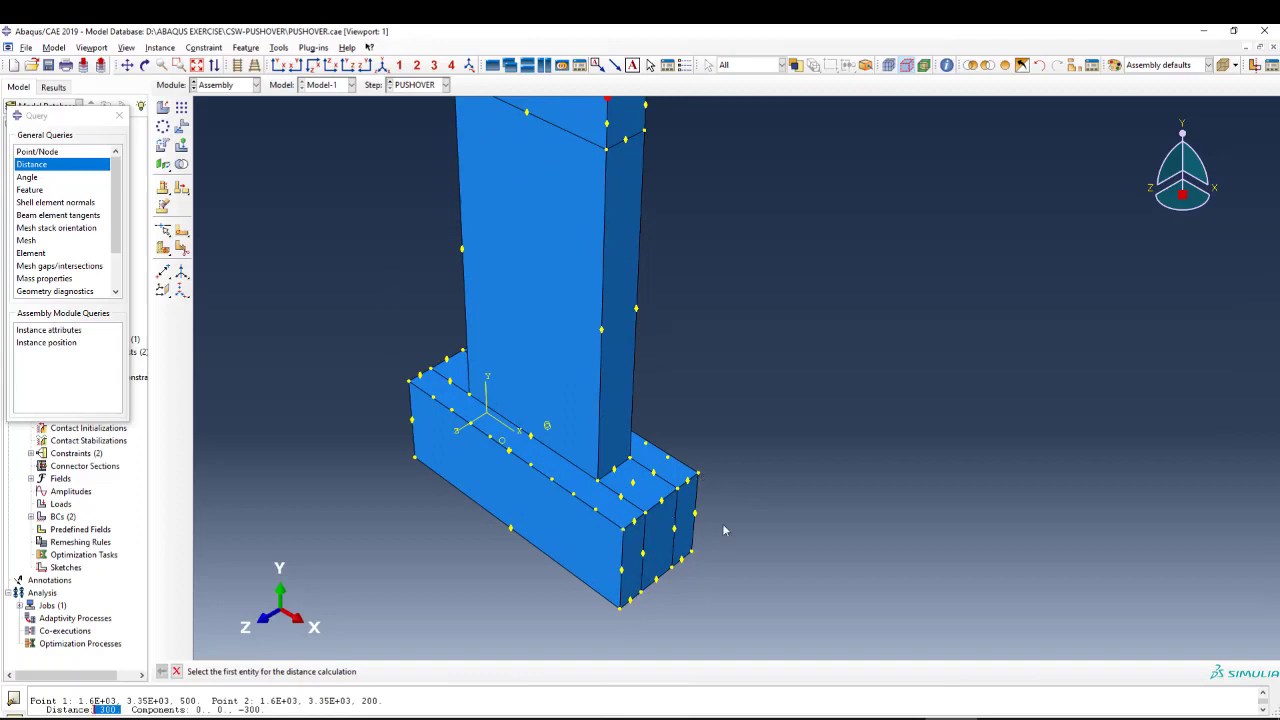
scroll(722, 523, "up", 1)
left_click(1223, 67)
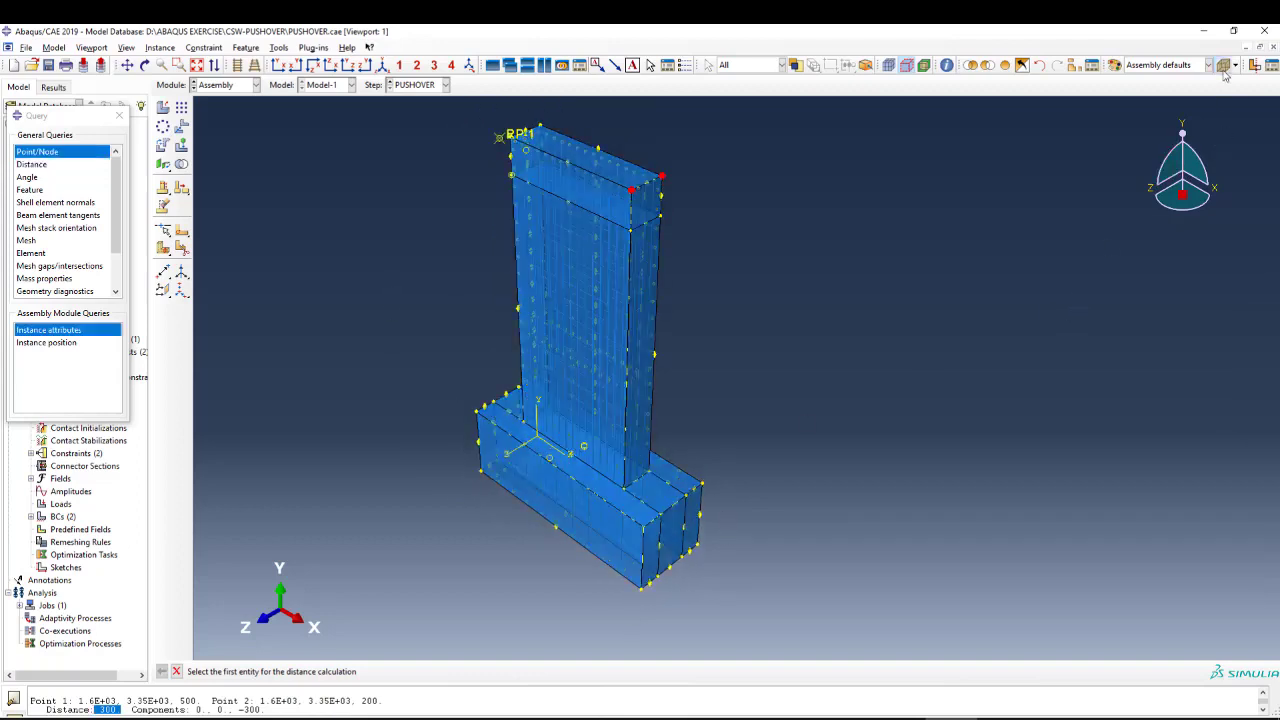
scroll(538, 122, "down", 2)
scroll(540, 148, "down", 4)
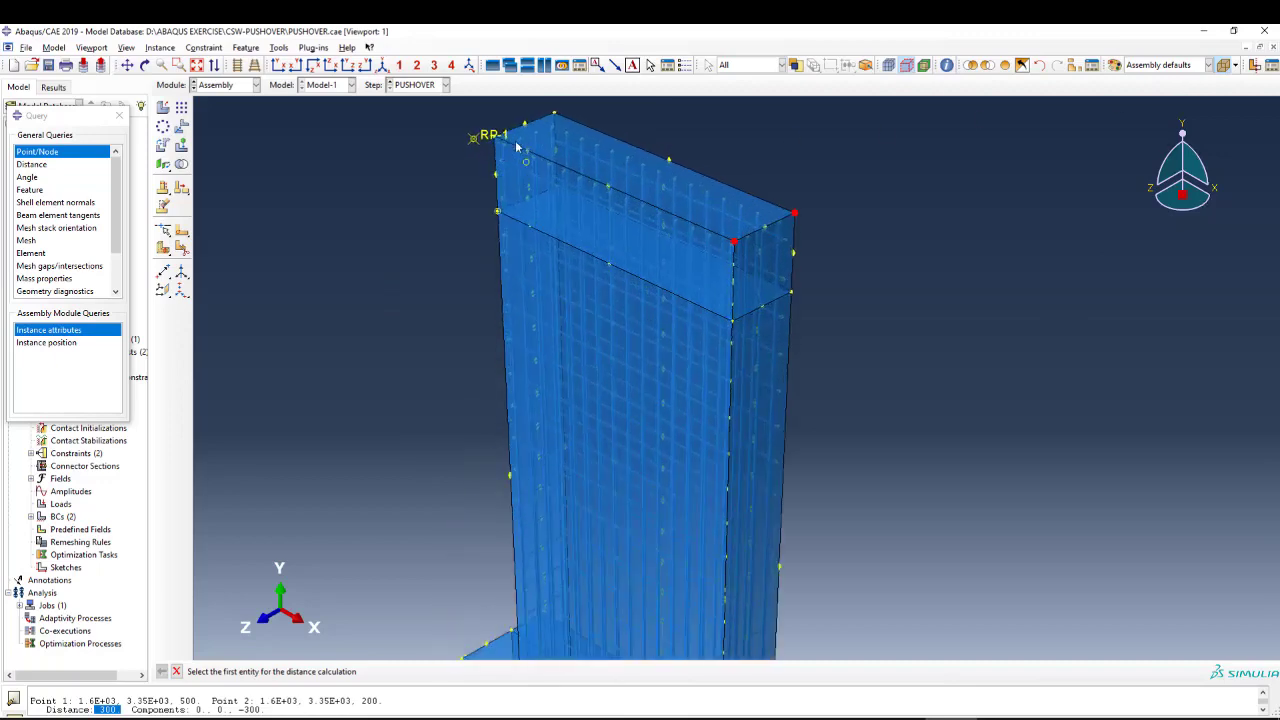
scroll(569, 152, "down", 1)
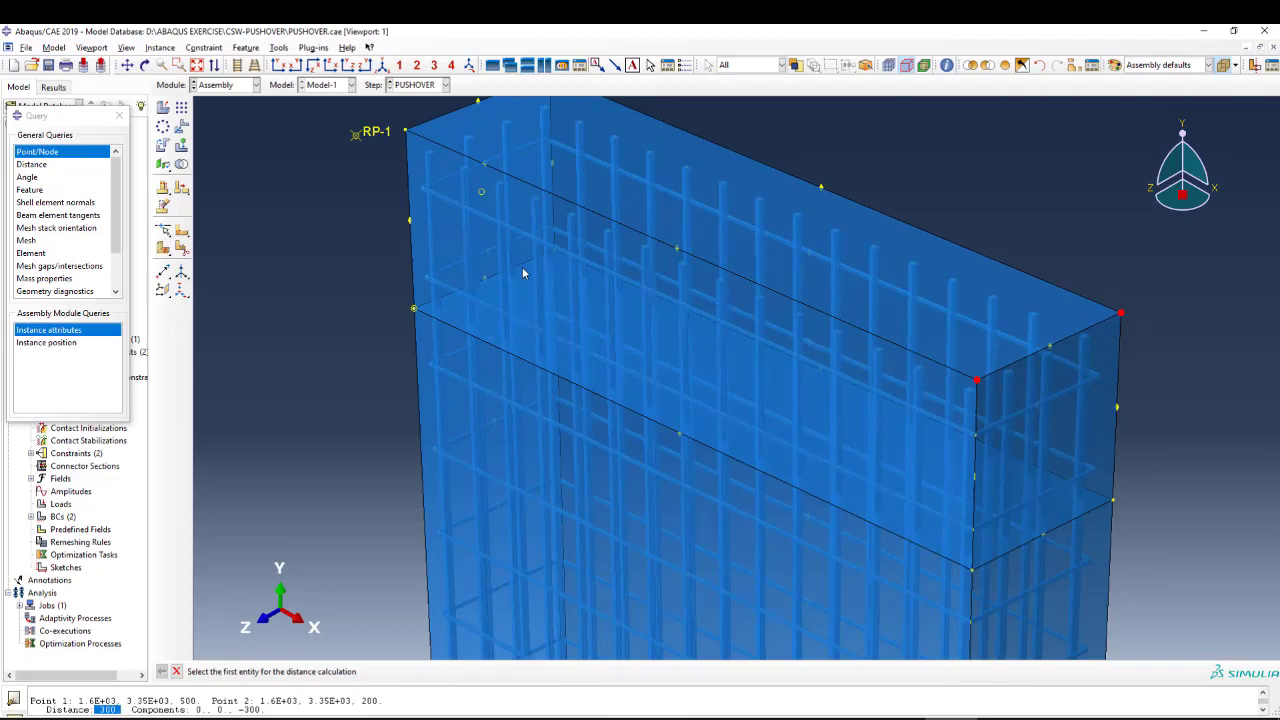
scroll(524, 262, "up", 3)
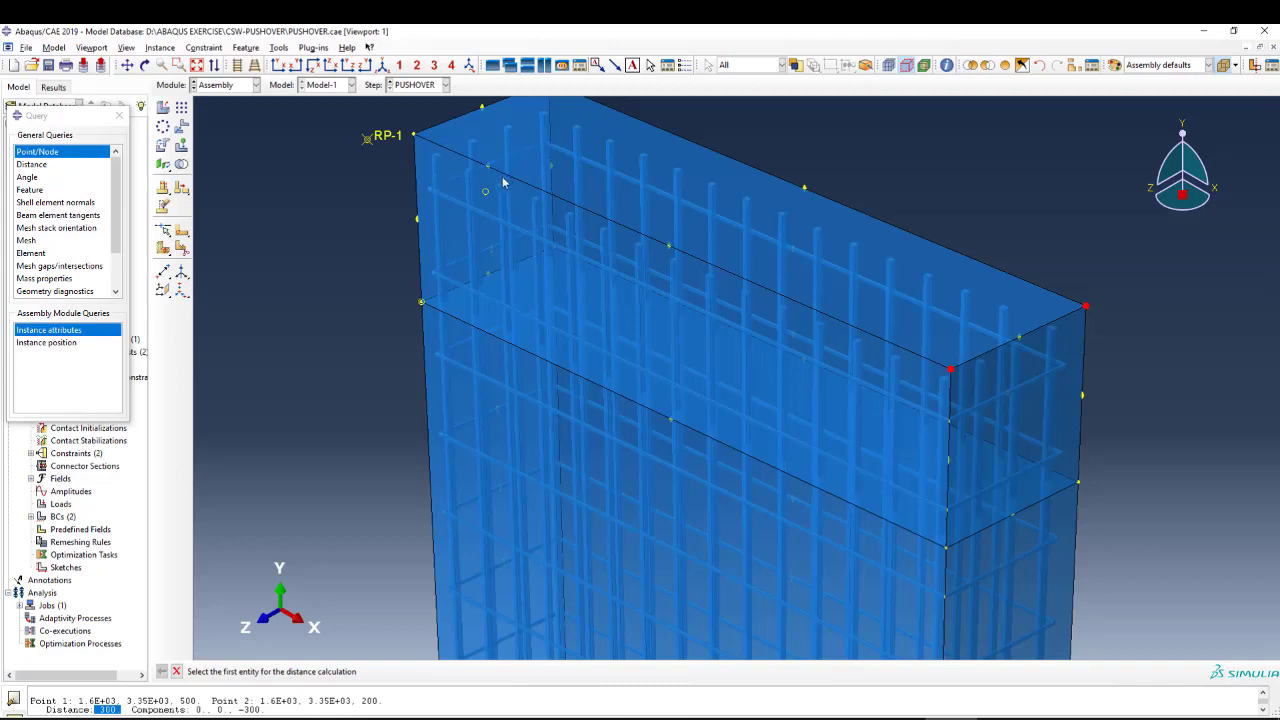
scroll(504, 183, "down", 3)
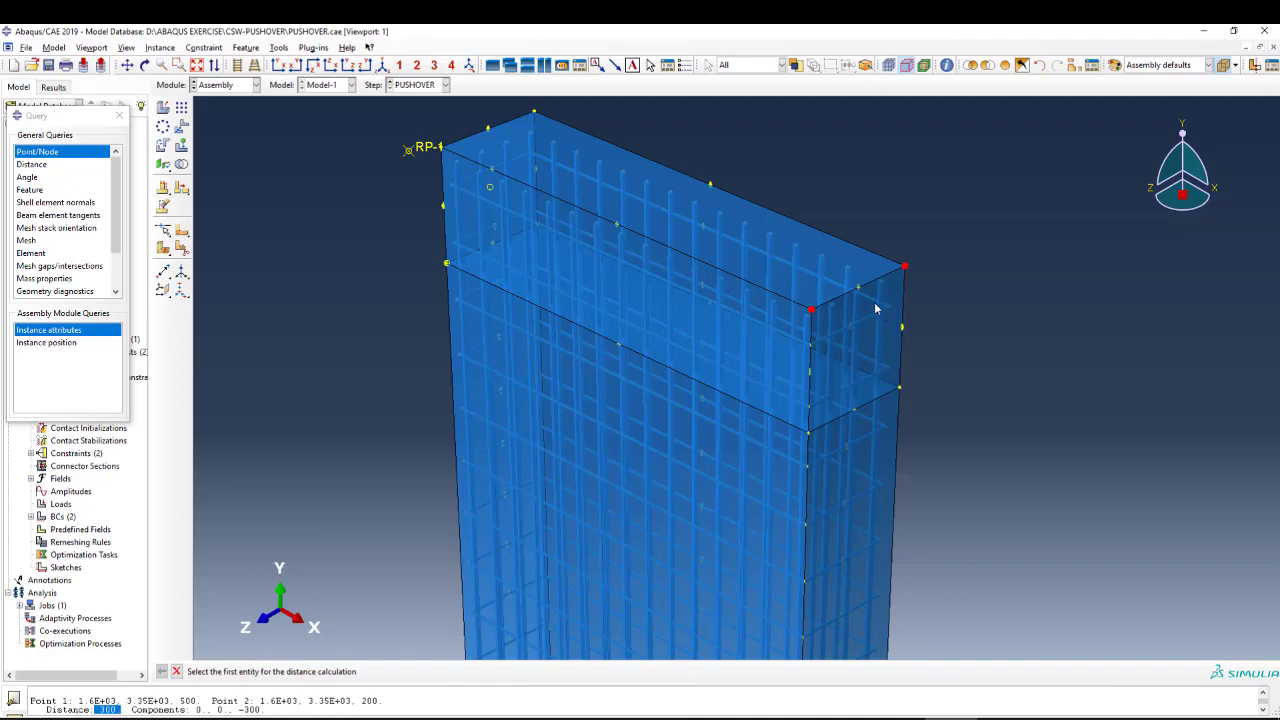
scroll(875, 309, "up", 1)
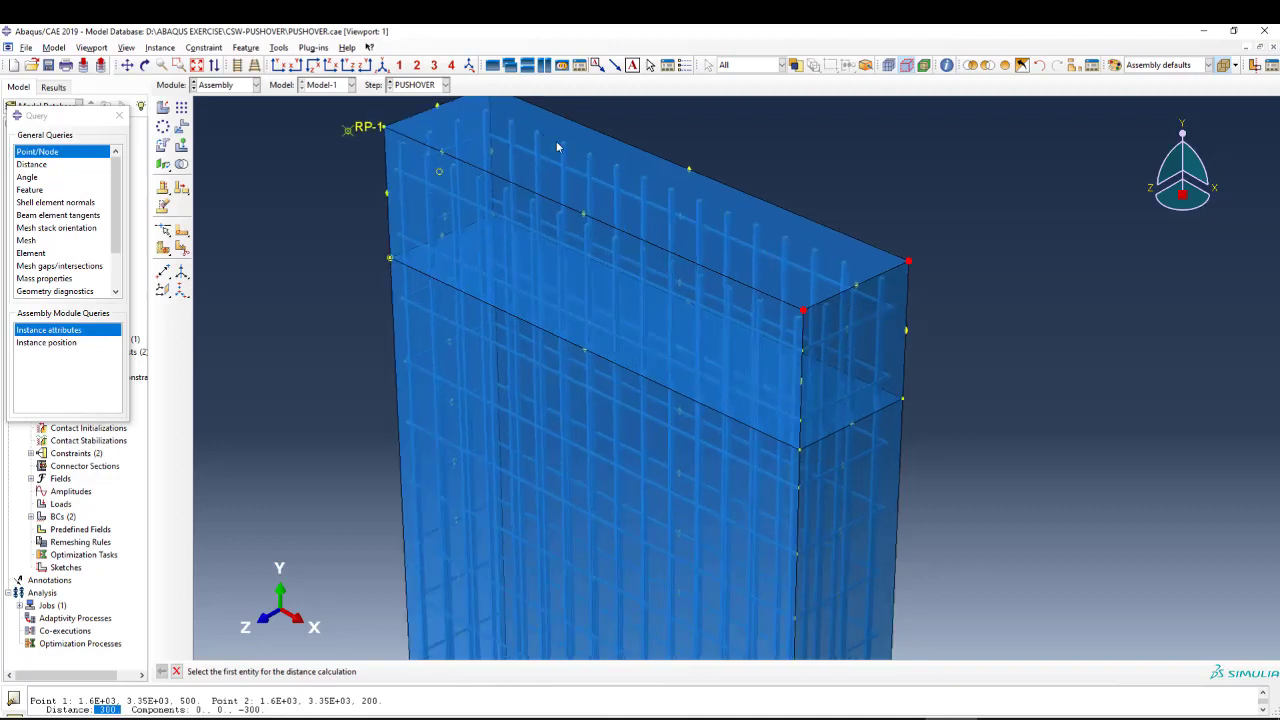
scroll(668, 216, "up", 1)
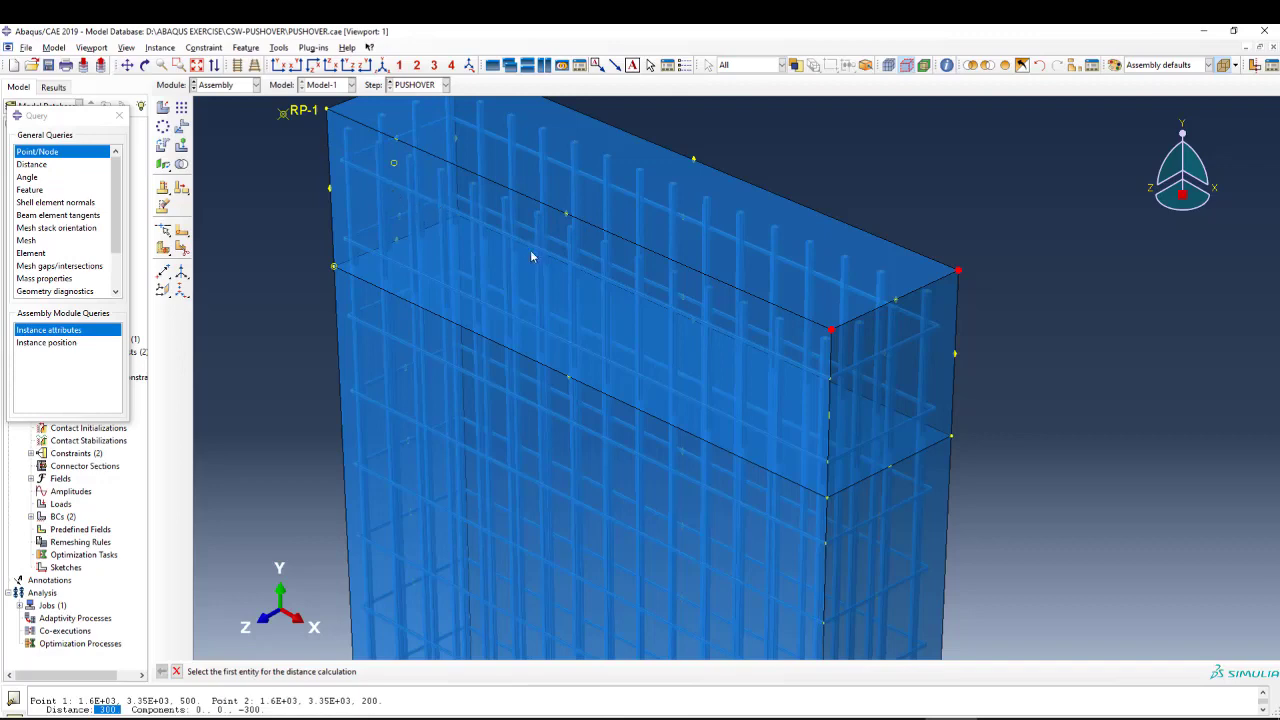
scroll(509, 232, "down", 5)
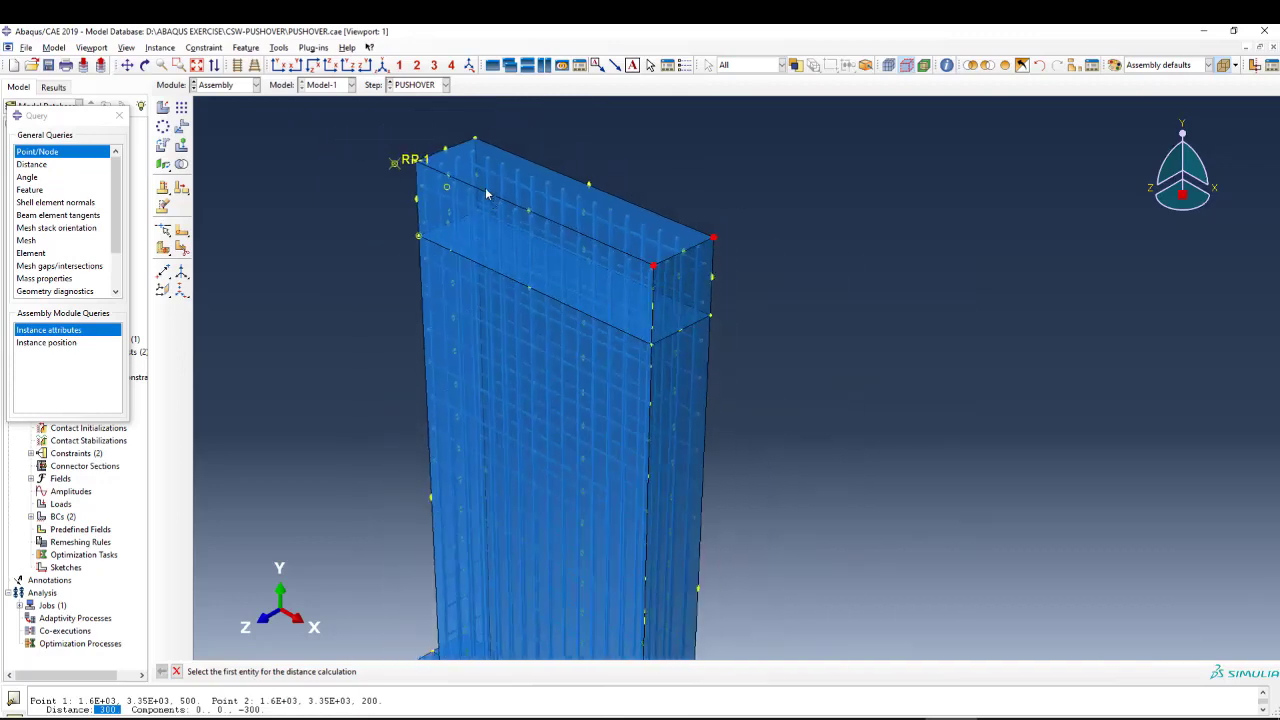
scroll(532, 535, "up", 5)
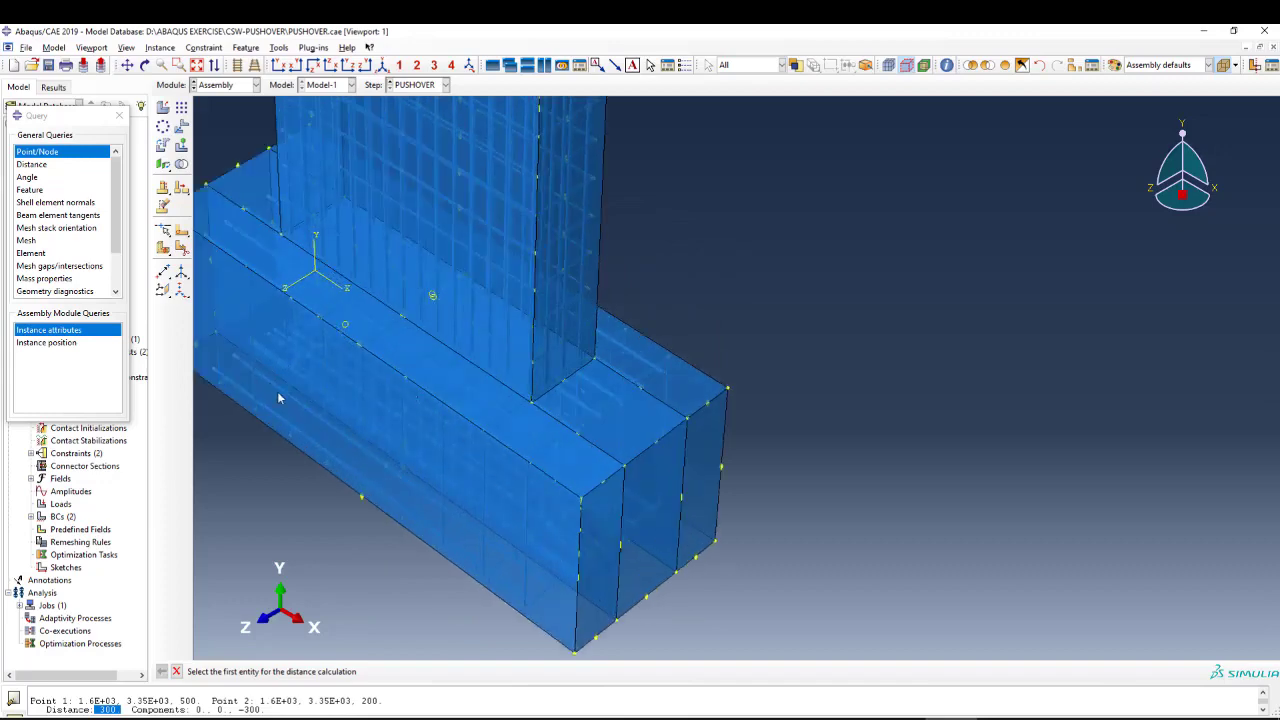
scroll(400, 465, "up", 5)
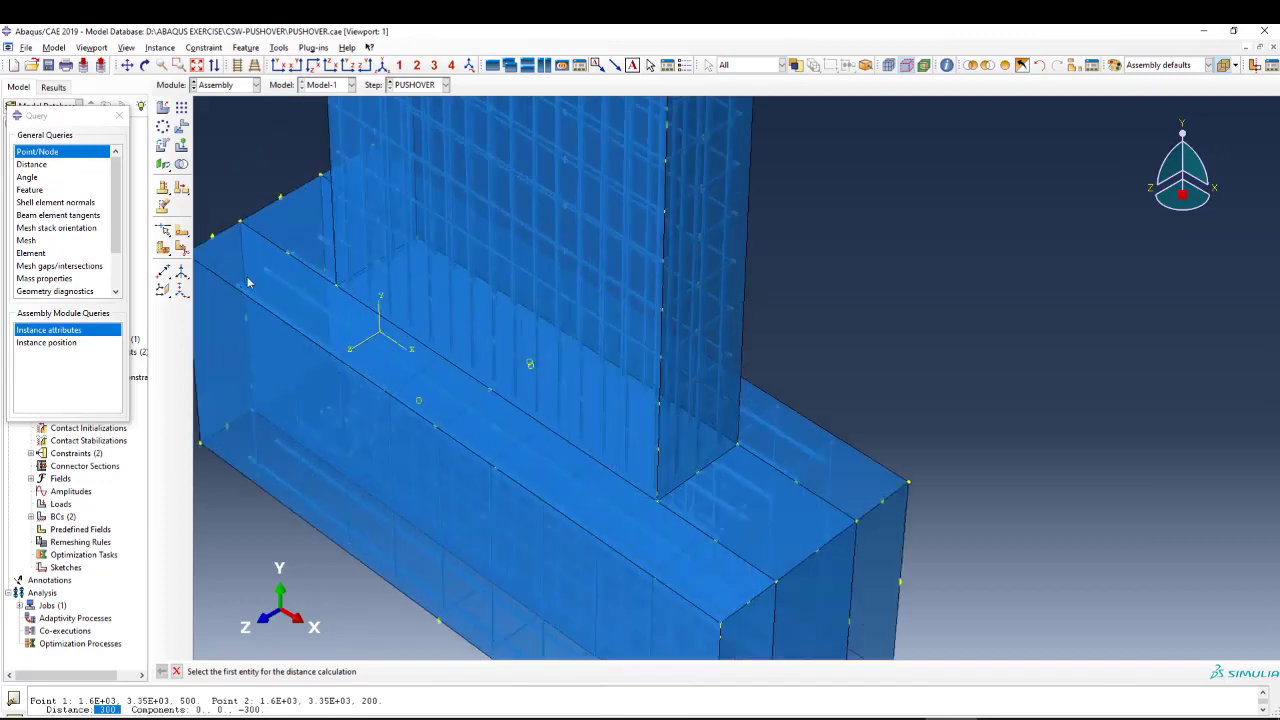
scroll(446, 416, "down", 2)
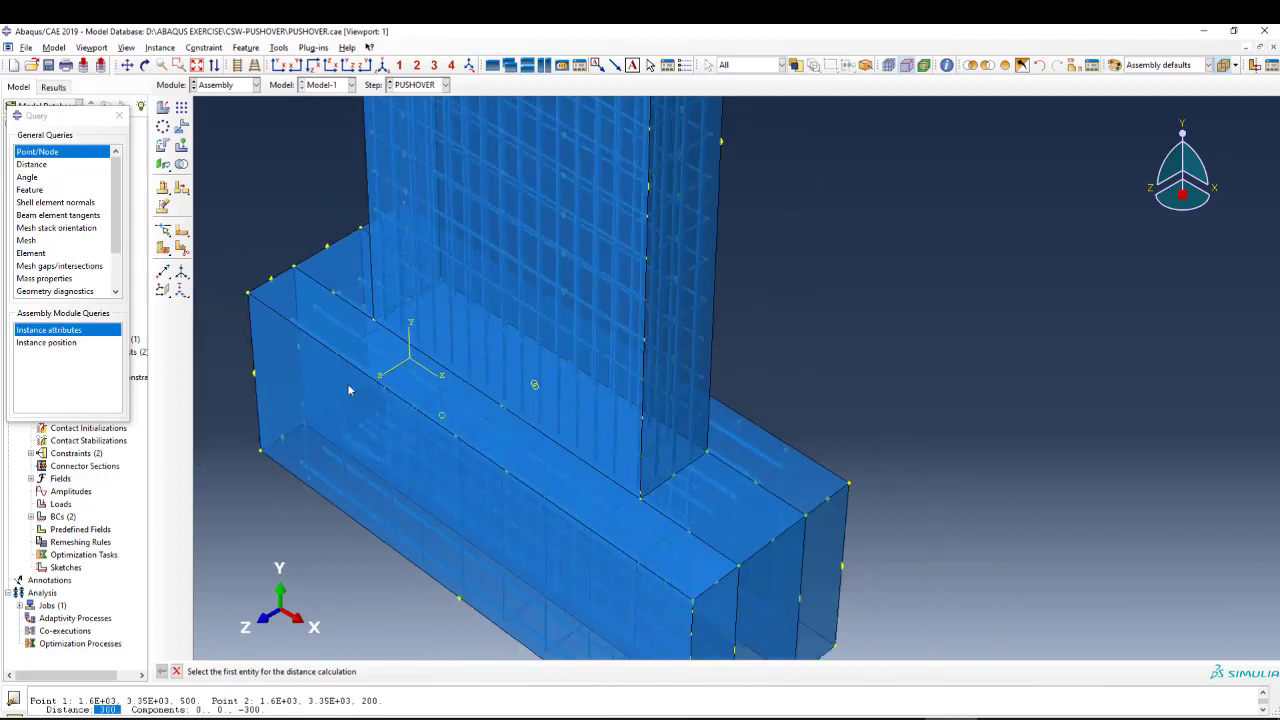
scroll(348, 390, "down", 2)
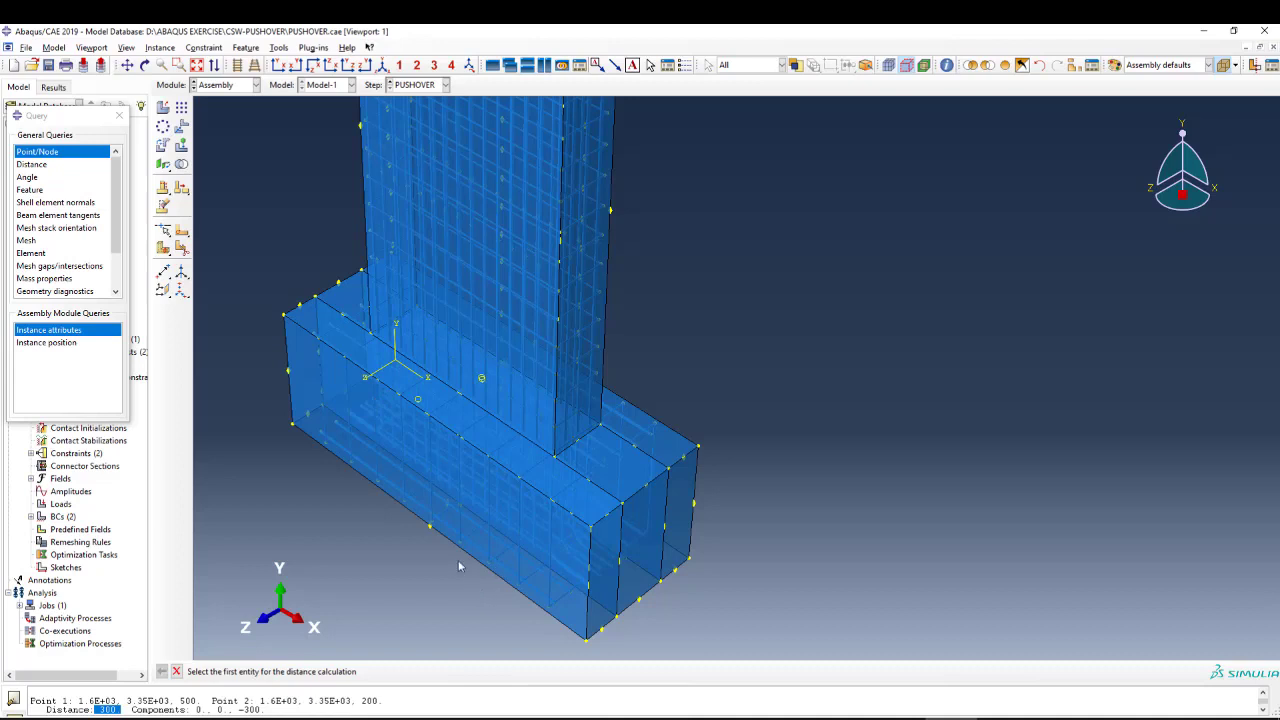
scroll(495, 558, "down", 3)
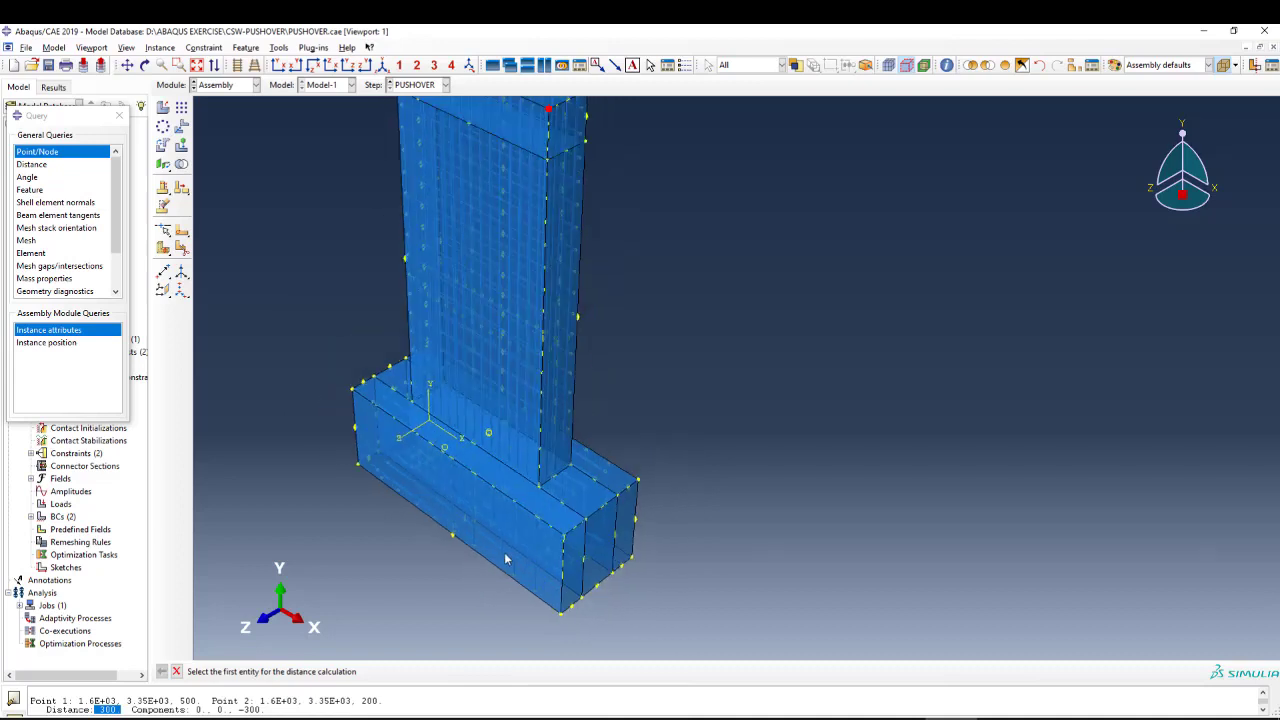
Switch to the Property module and open the definition of the FreamConcCDP concrete material.
left_click(228, 85)
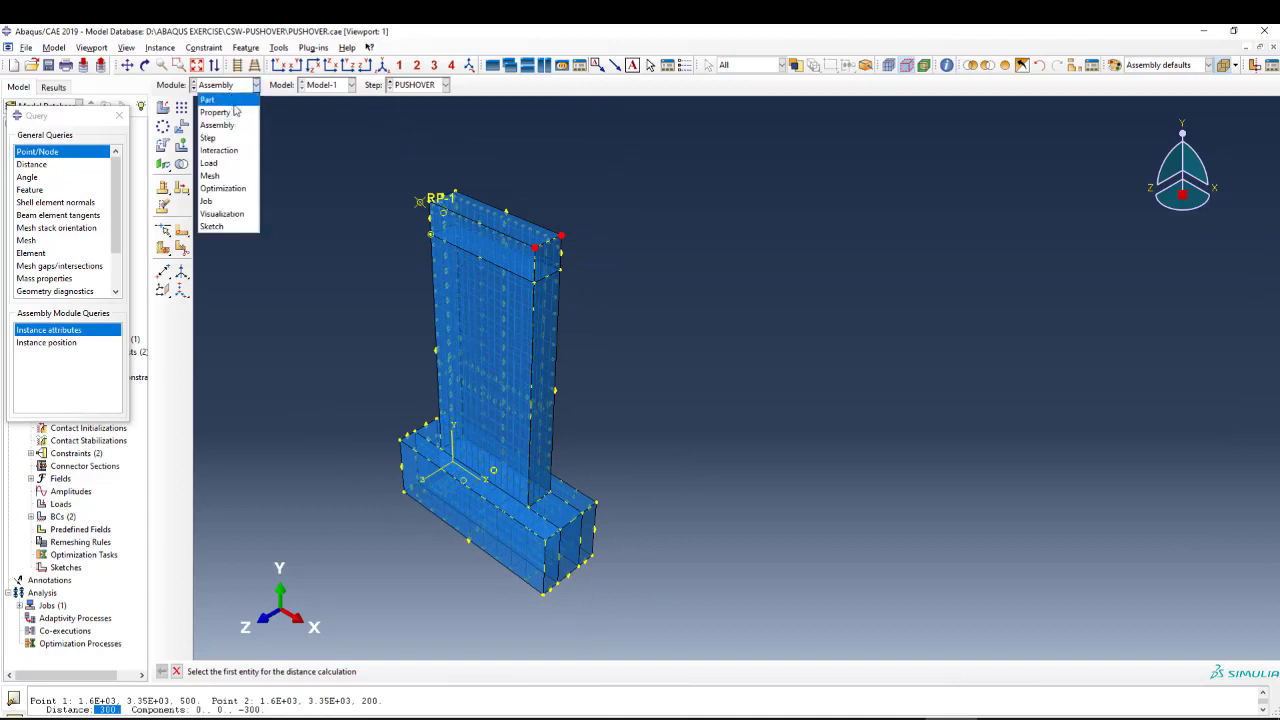
left_click(238, 117)
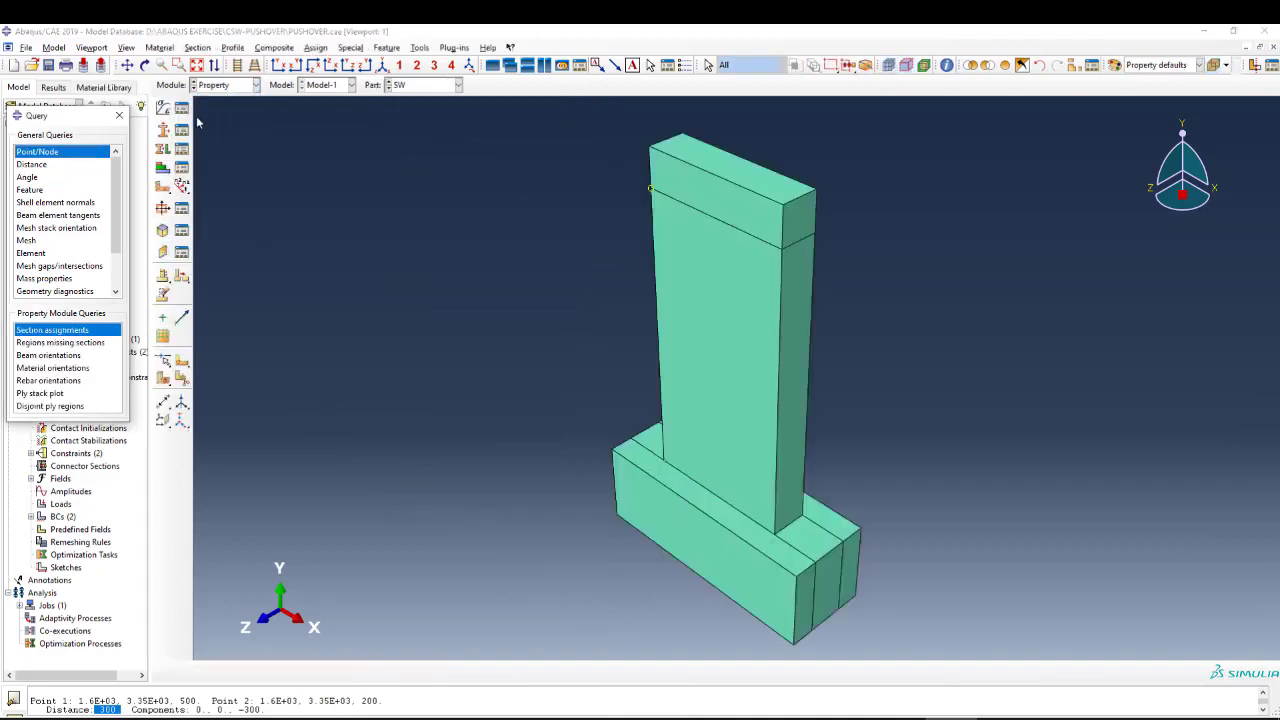
left_click(181, 108)
left_click(160, 257)
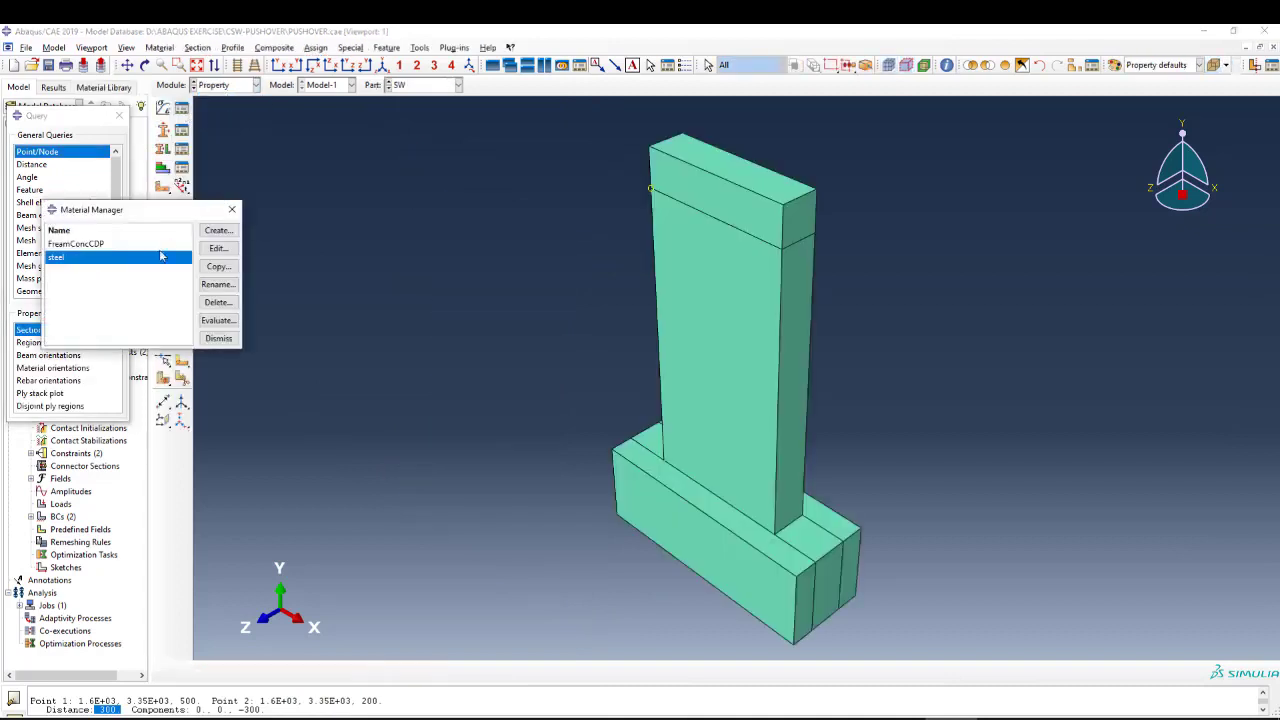
left_click(108, 245)
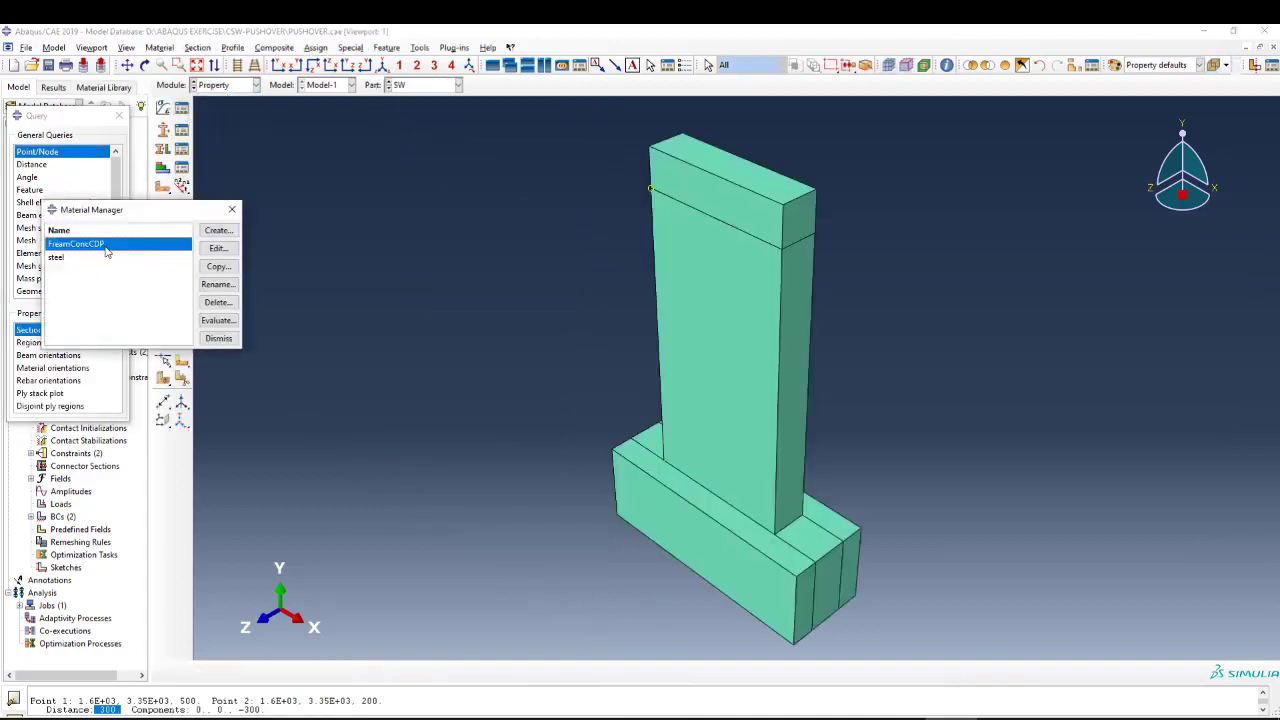
left_click(228, 255)
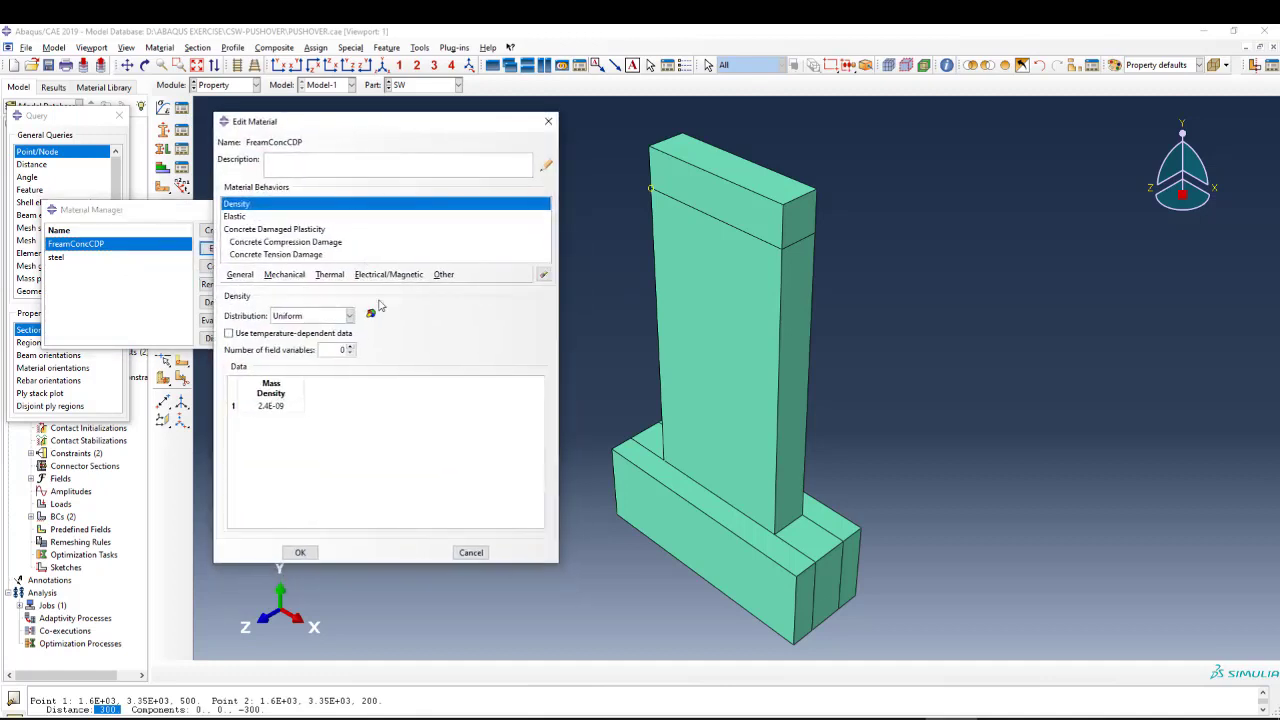
Examine the yield stress and inelastic strain data in the concrete's Concrete Damaged Plasticity compressive behavior.
left_click(248, 230)
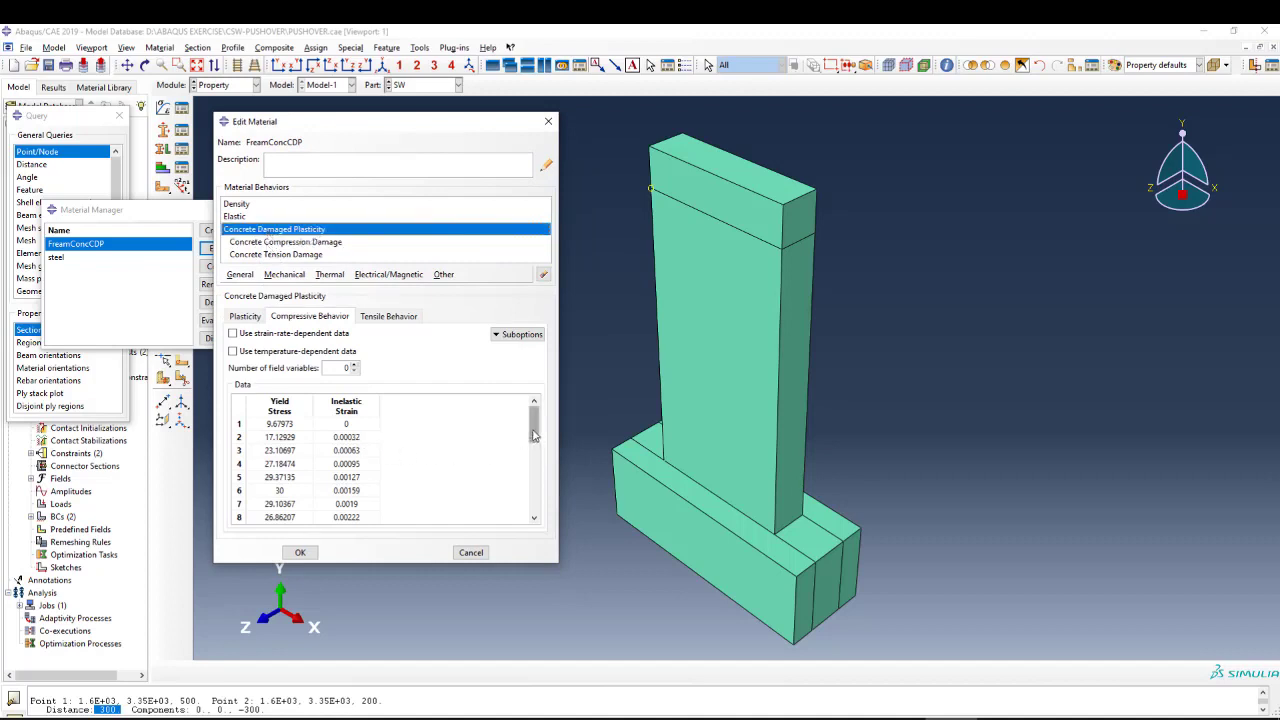
mouse_move(534, 428)
left_mouse_down()
mouse_move(527, 505)
mouse_move(528, 439)
left_mouse_up()
double_click(283, 424)
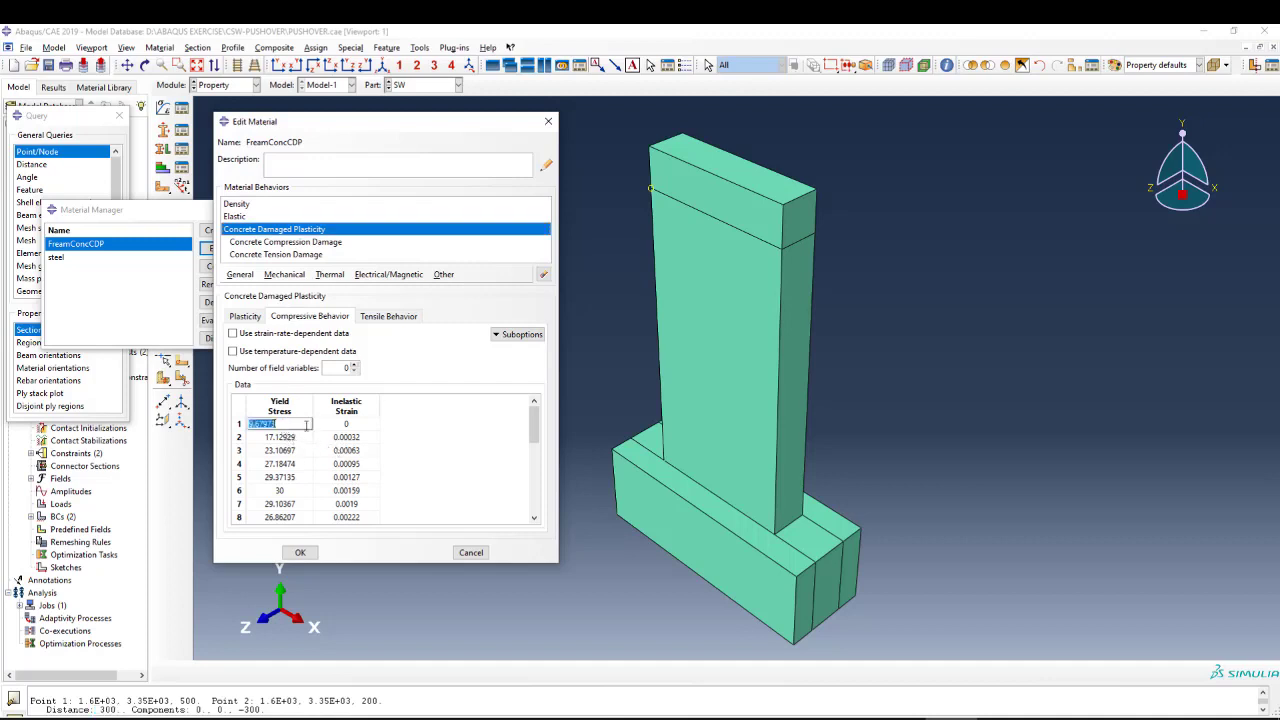
scroll(333, 465, "down", 3)
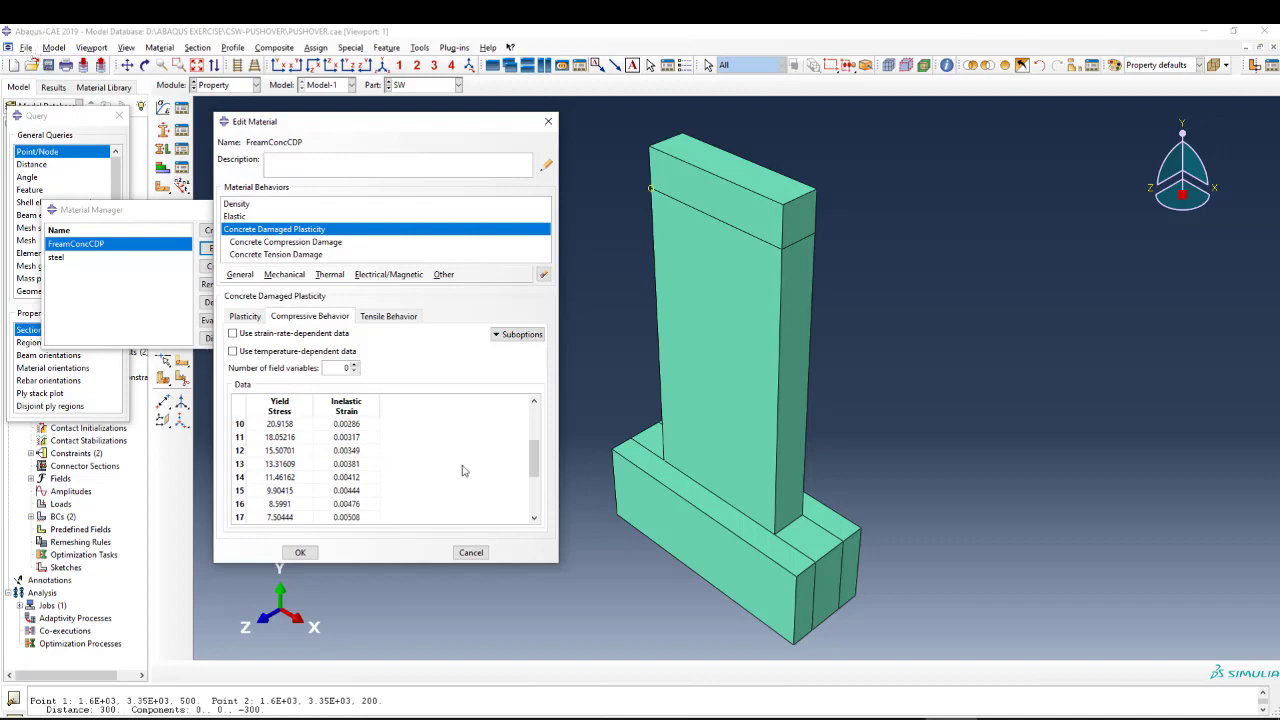
left_click_drag(535, 460, 537, 425)
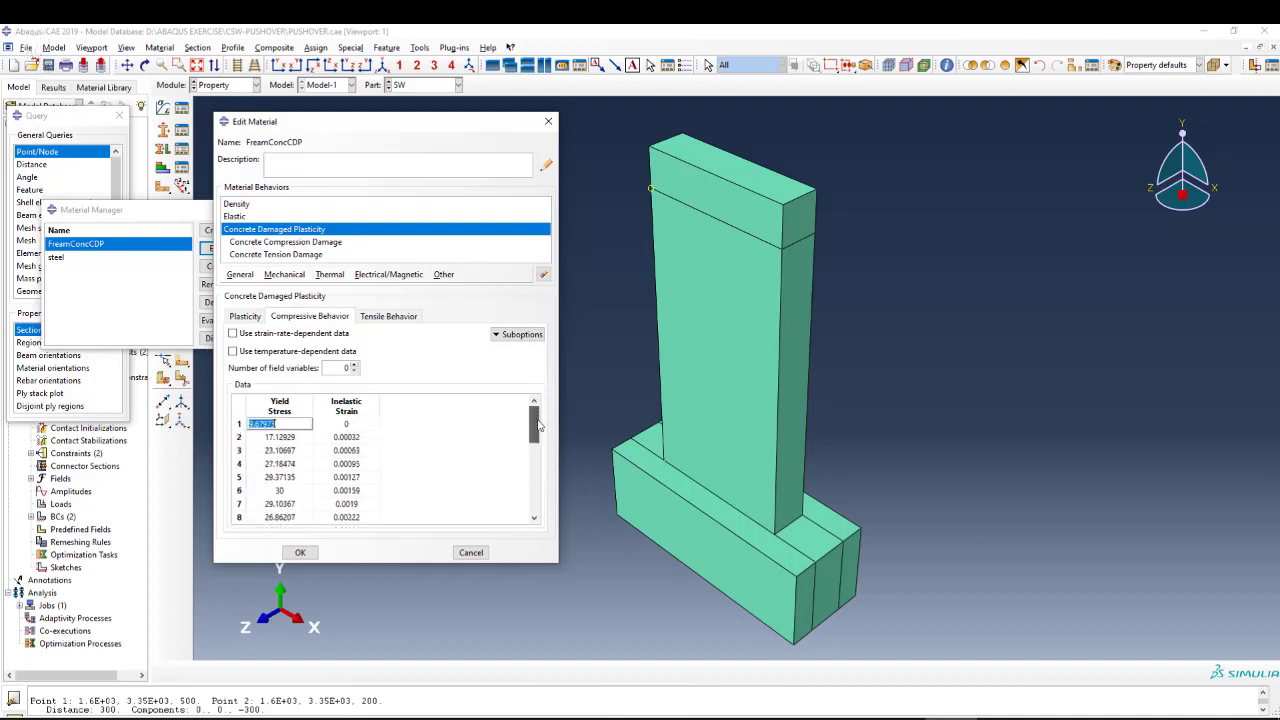
left_click(371, 464)
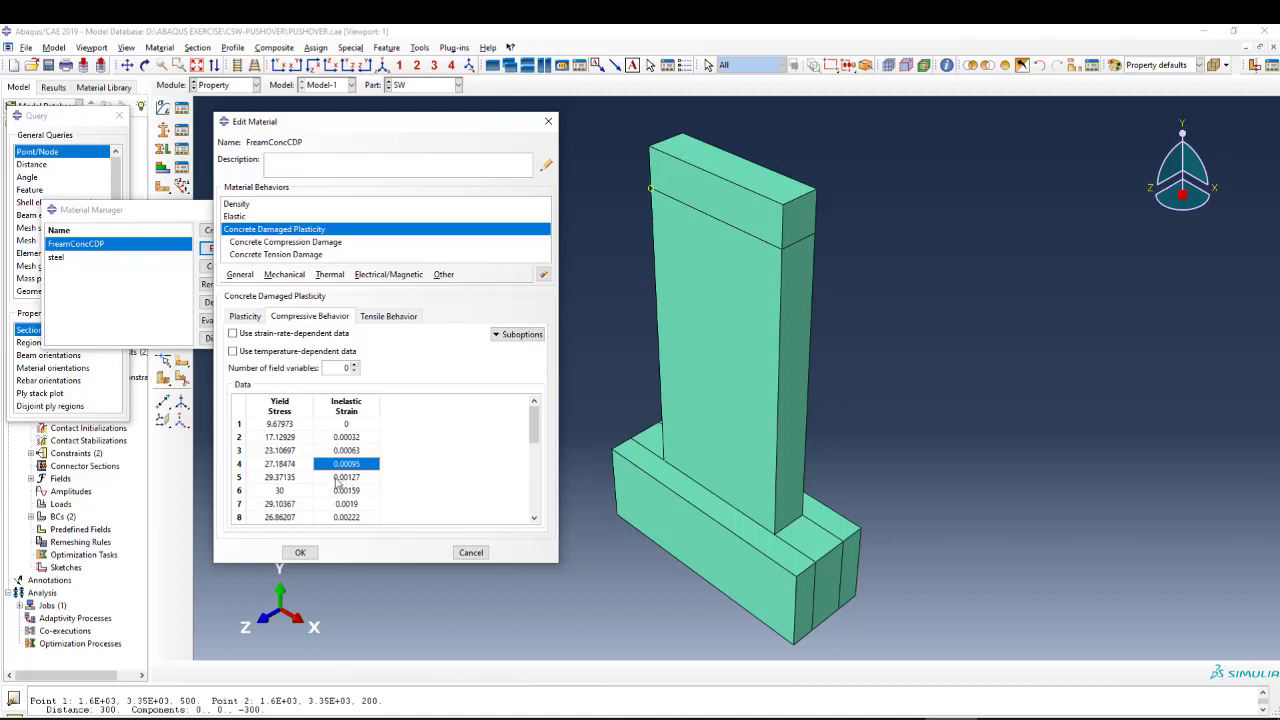
left_click(282, 440)
left_click(304, 477)
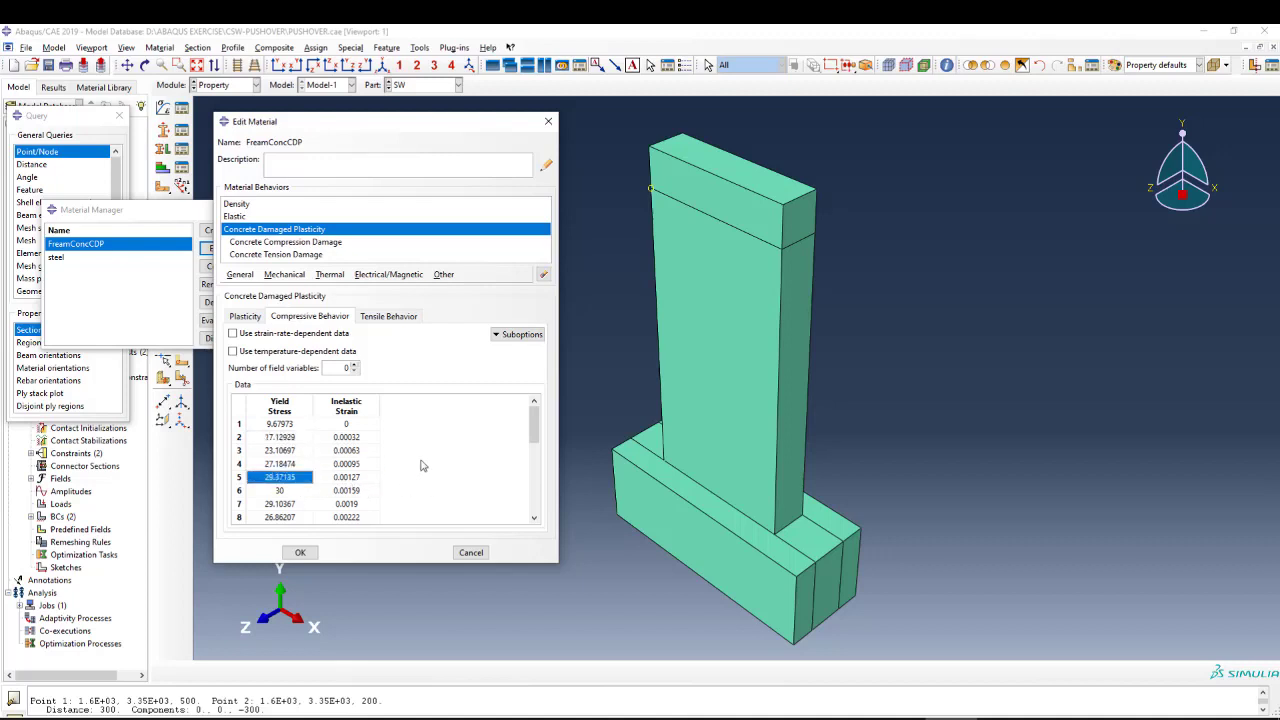
Examine the concrete's compression damage suboption, reading the damage parameters against inelastic strain, and close it without changes.
left_click(298, 245)
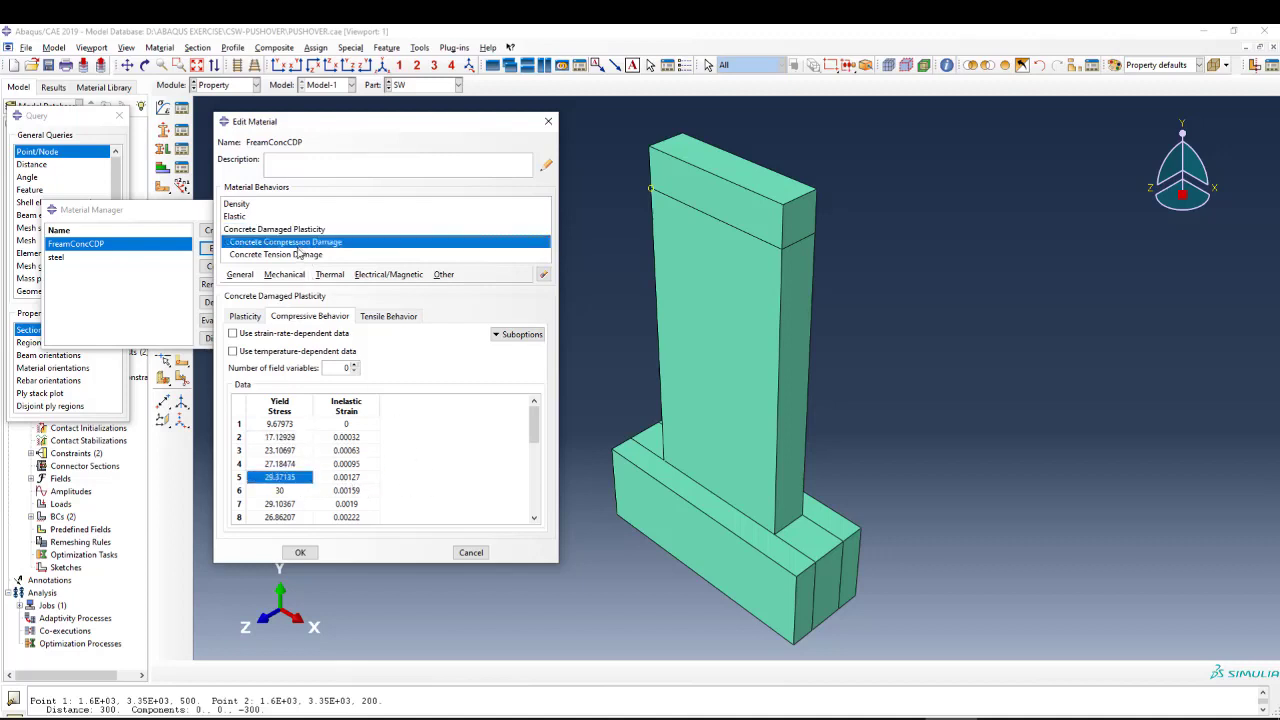
left_click(240, 231)
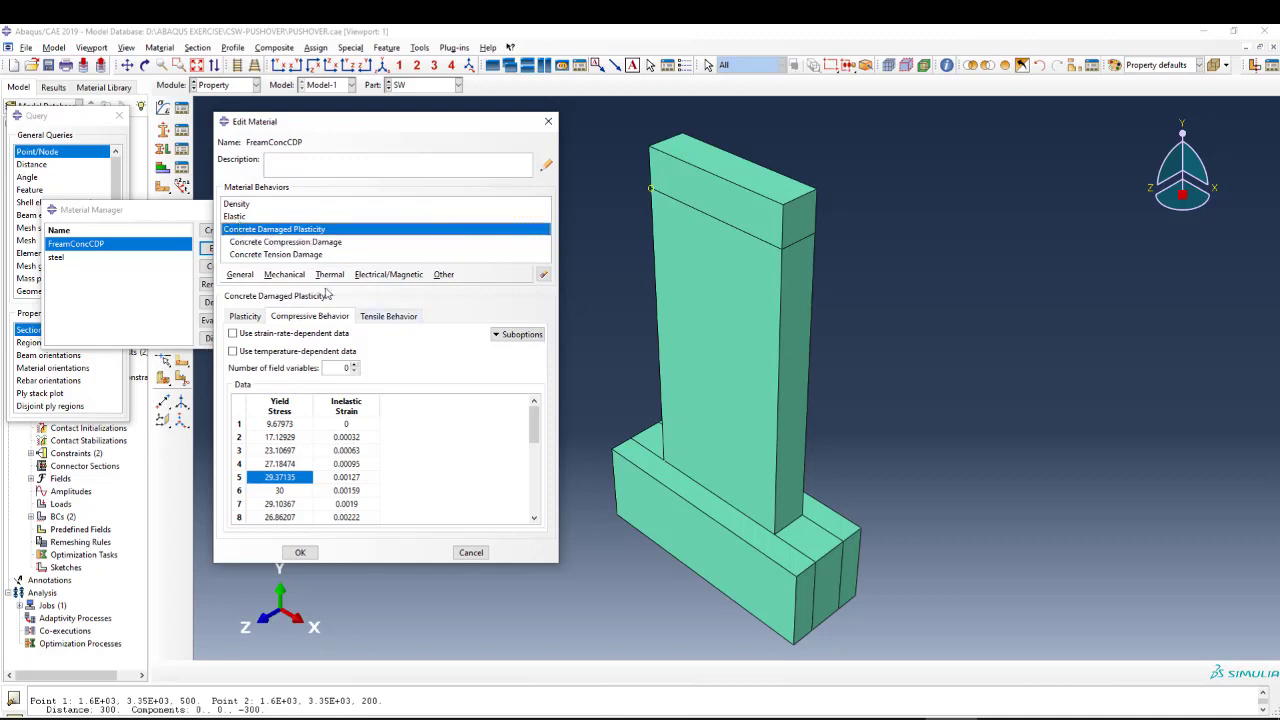
left_click(295, 255)
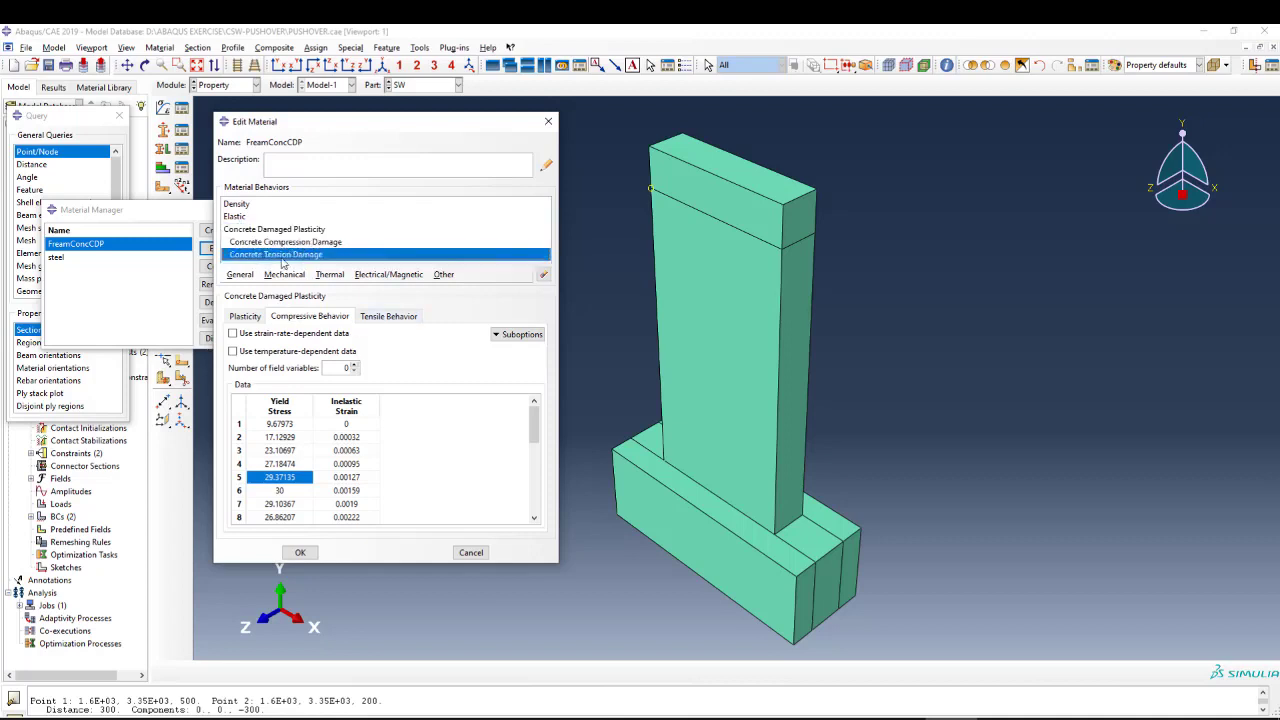
left_click(516, 336)
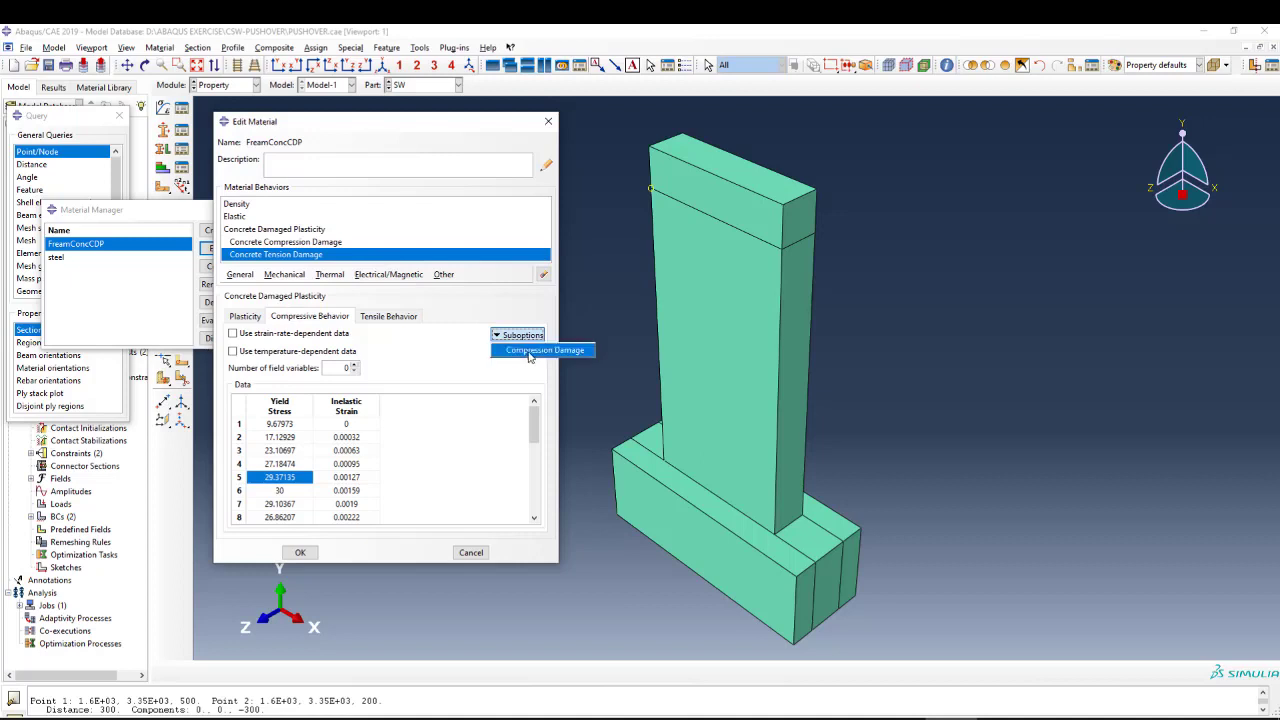
left_click(526, 351)
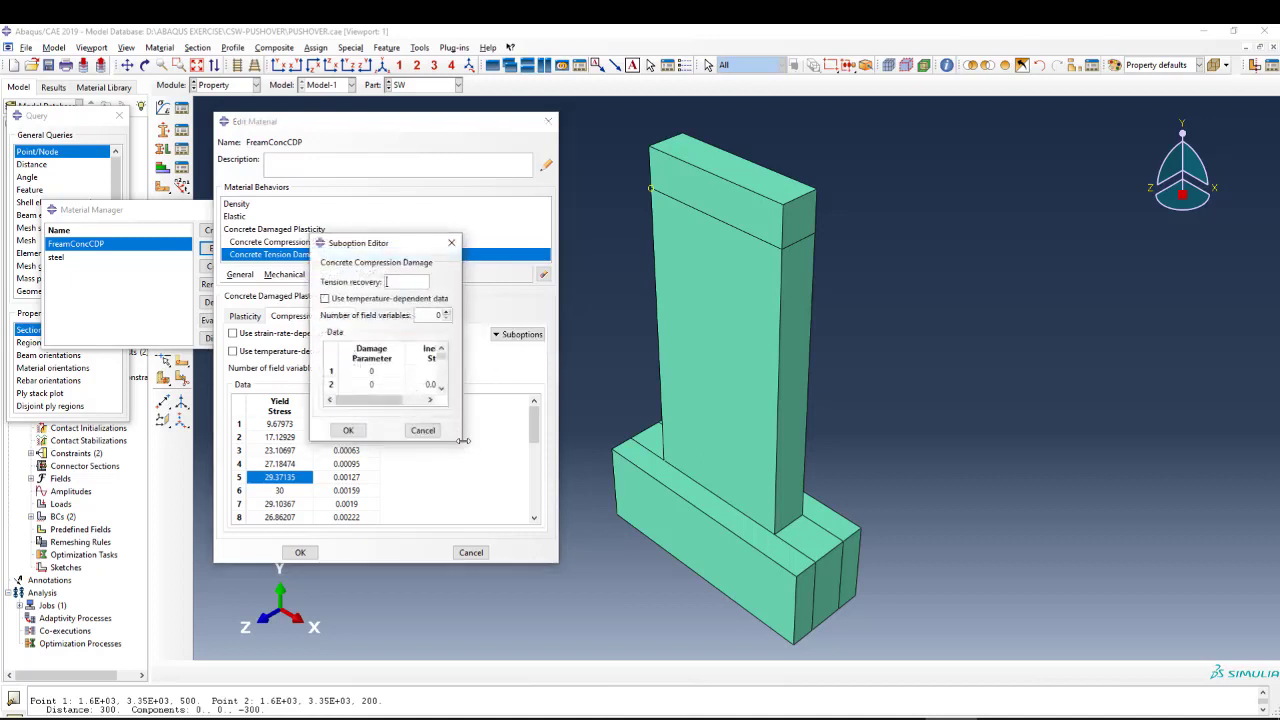
left_click_drag(463, 441, 584, 514)
scroll(434, 390, "down", 4)
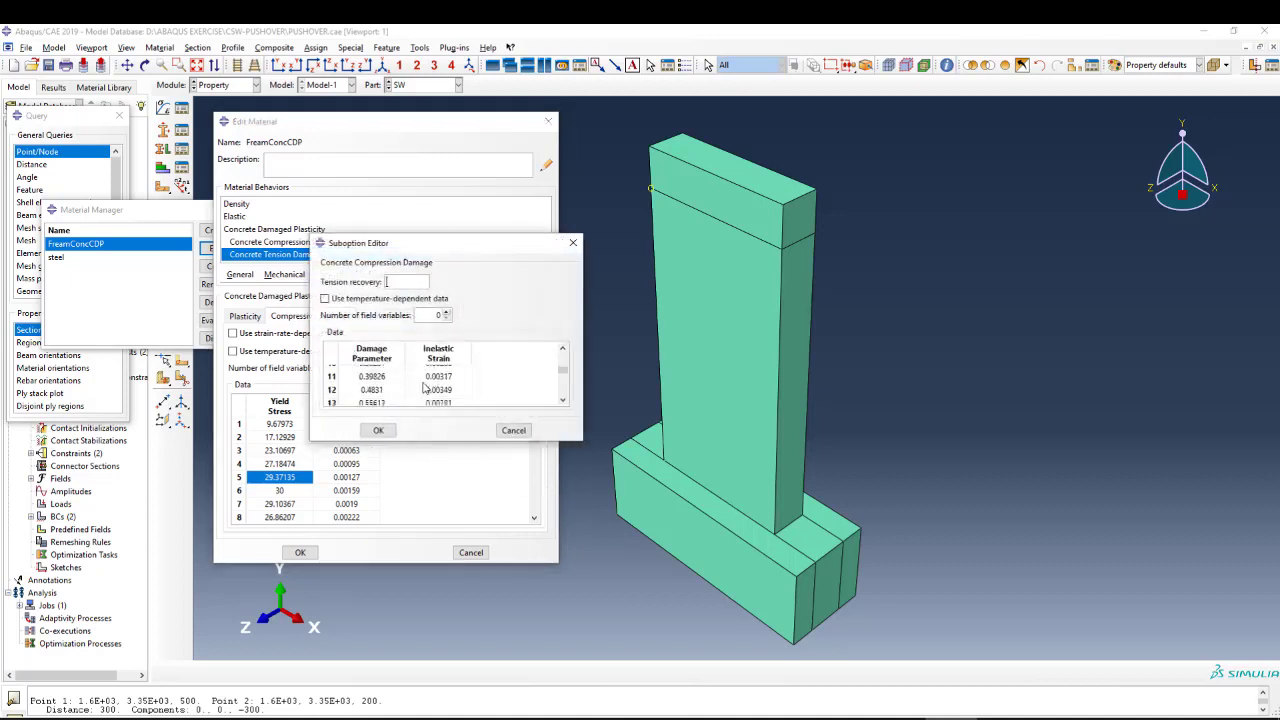
scroll(425, 388, "down", 5)
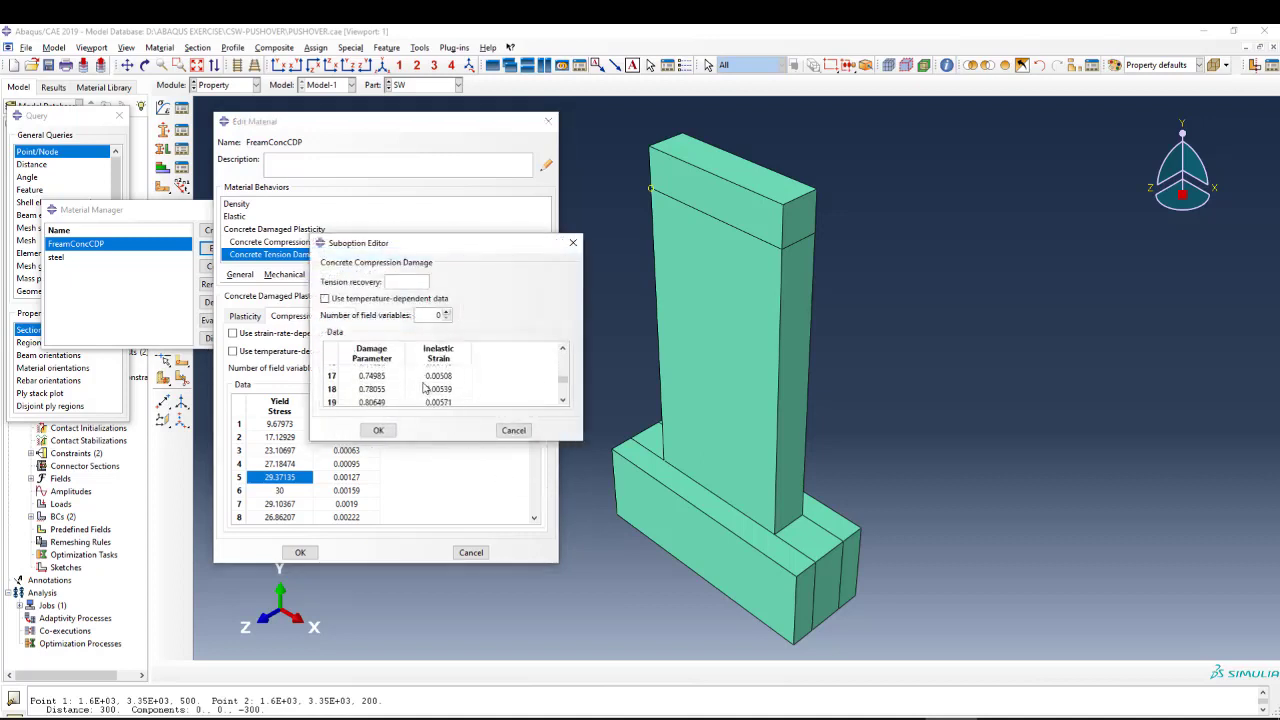
left_click(573, 245)
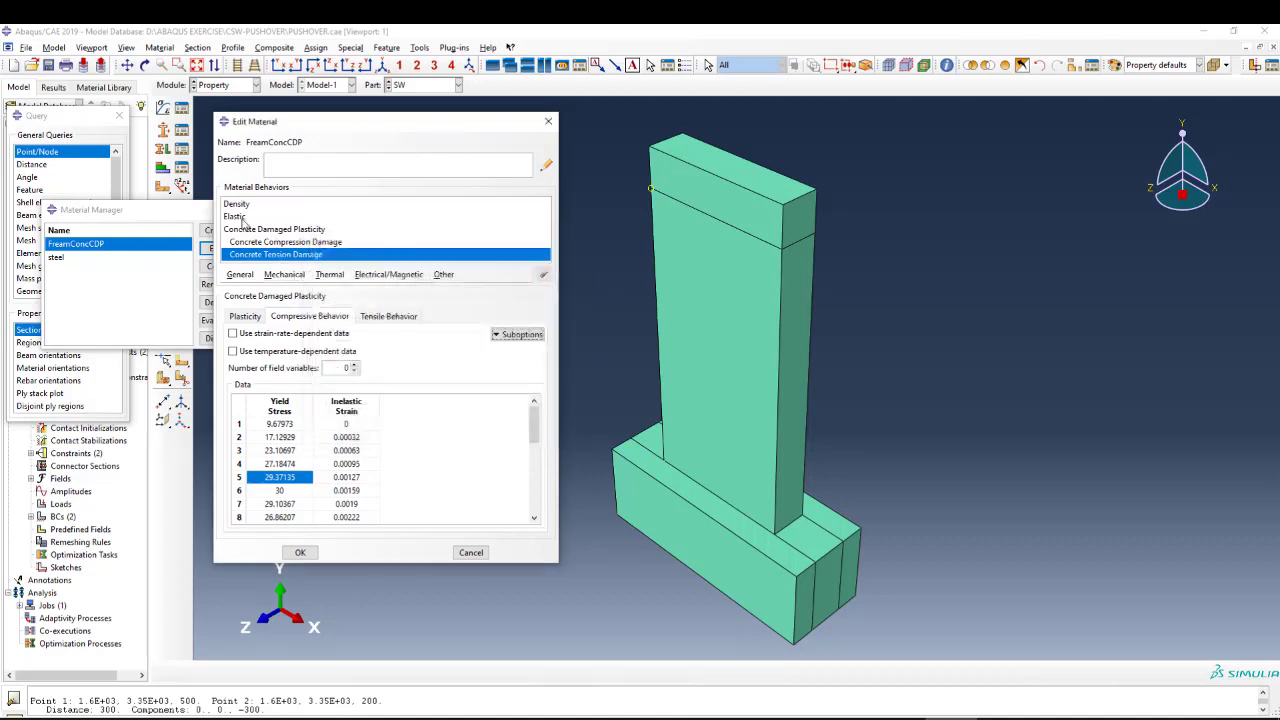
Examine the yield stress and cracking strain data in the concrete's tensile behavior.
left_click(262, 230)
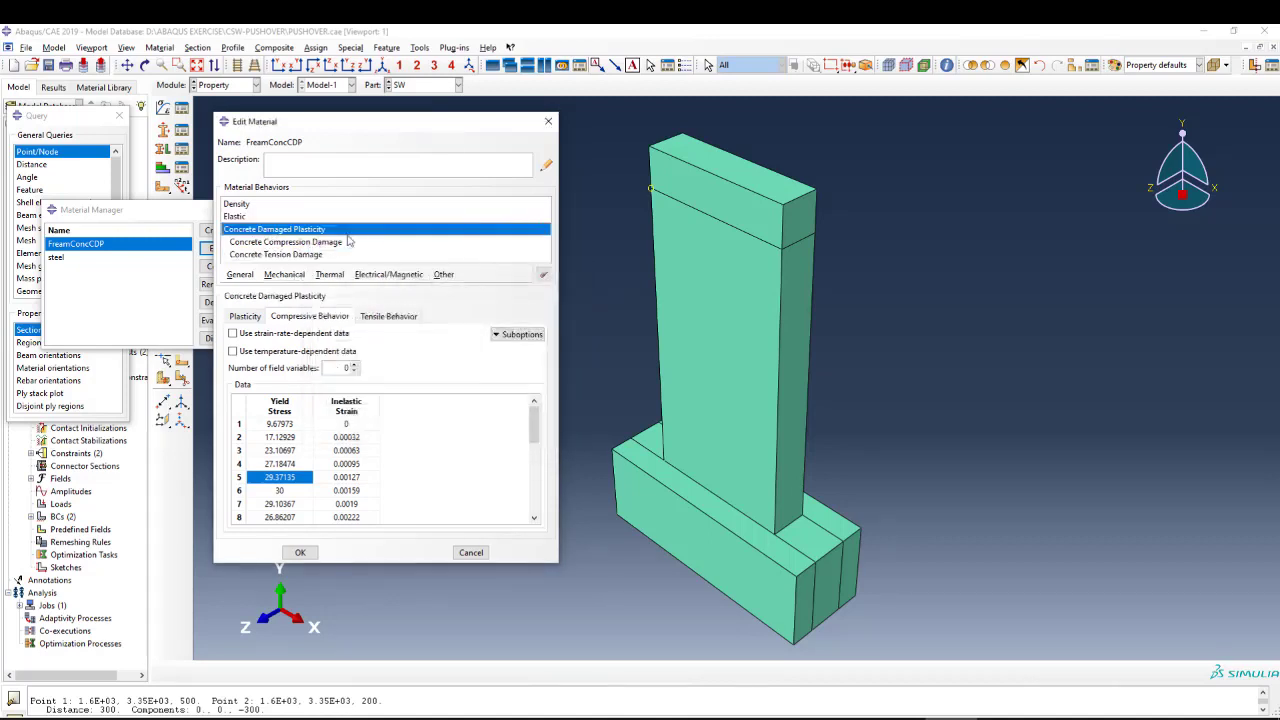
left_click(289, 244)
left_click(290, 255)
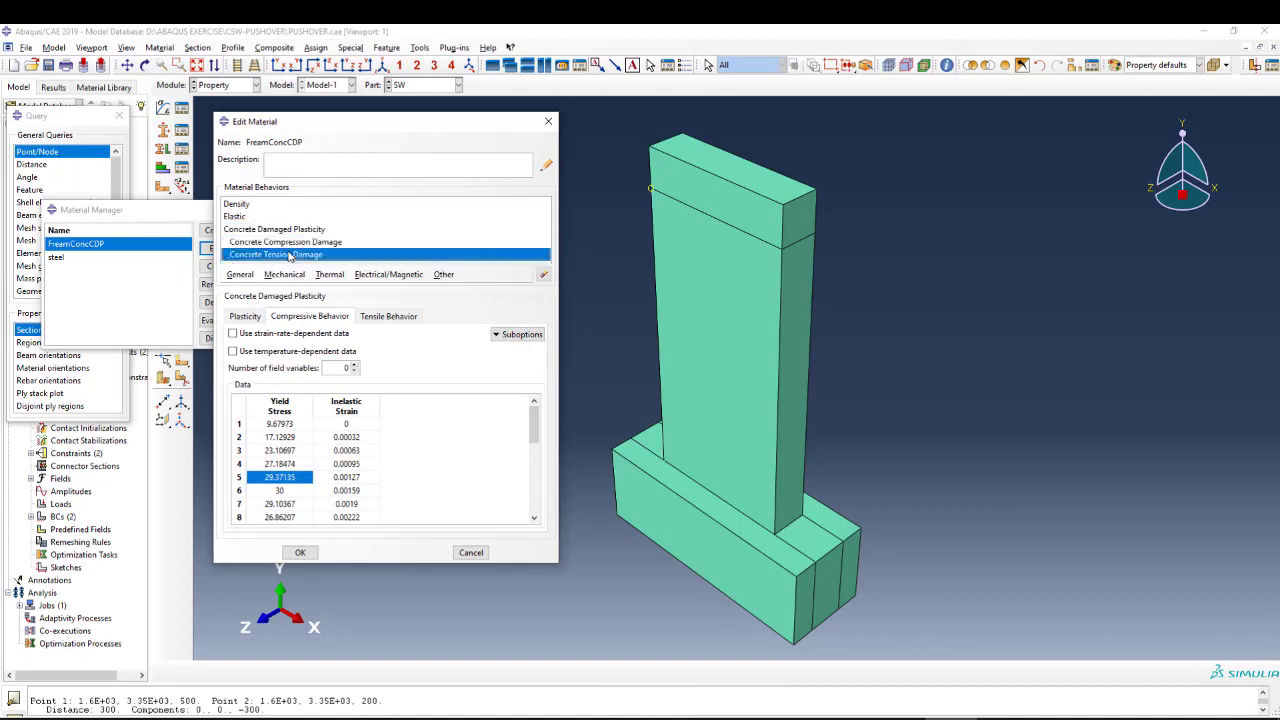
left_click(390, 318)
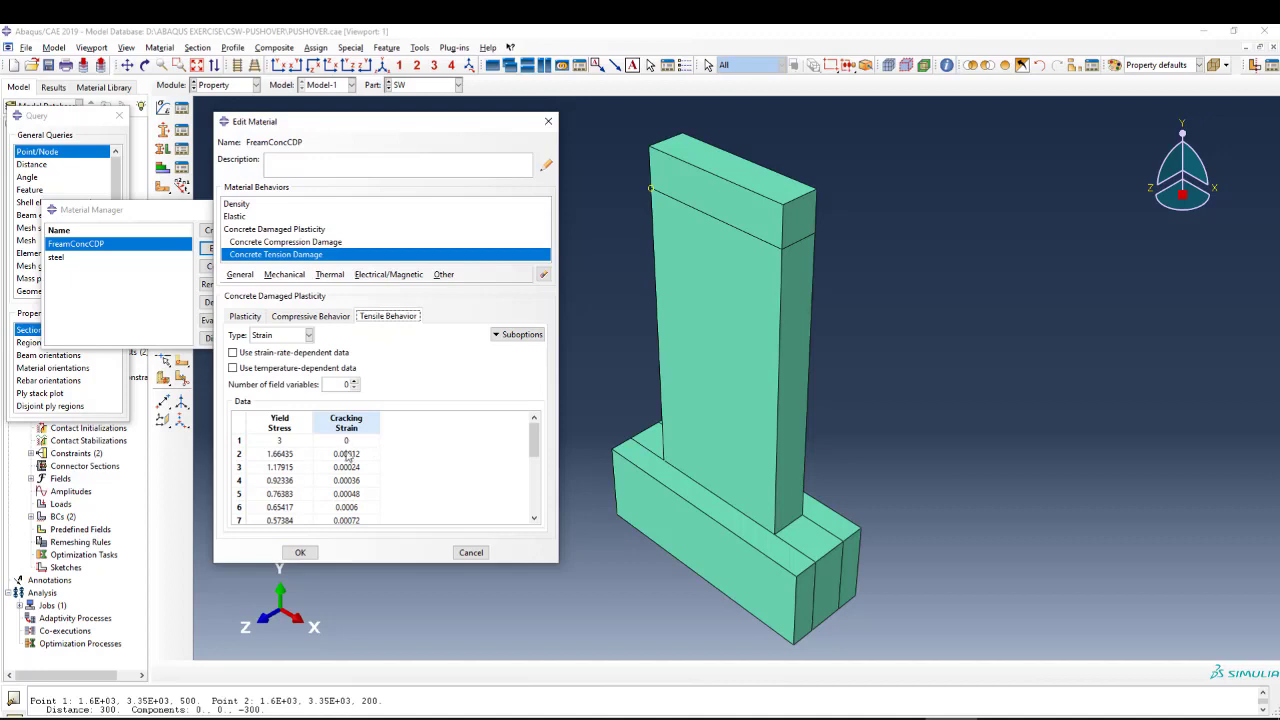
scroll(300, 472, "down", 5)
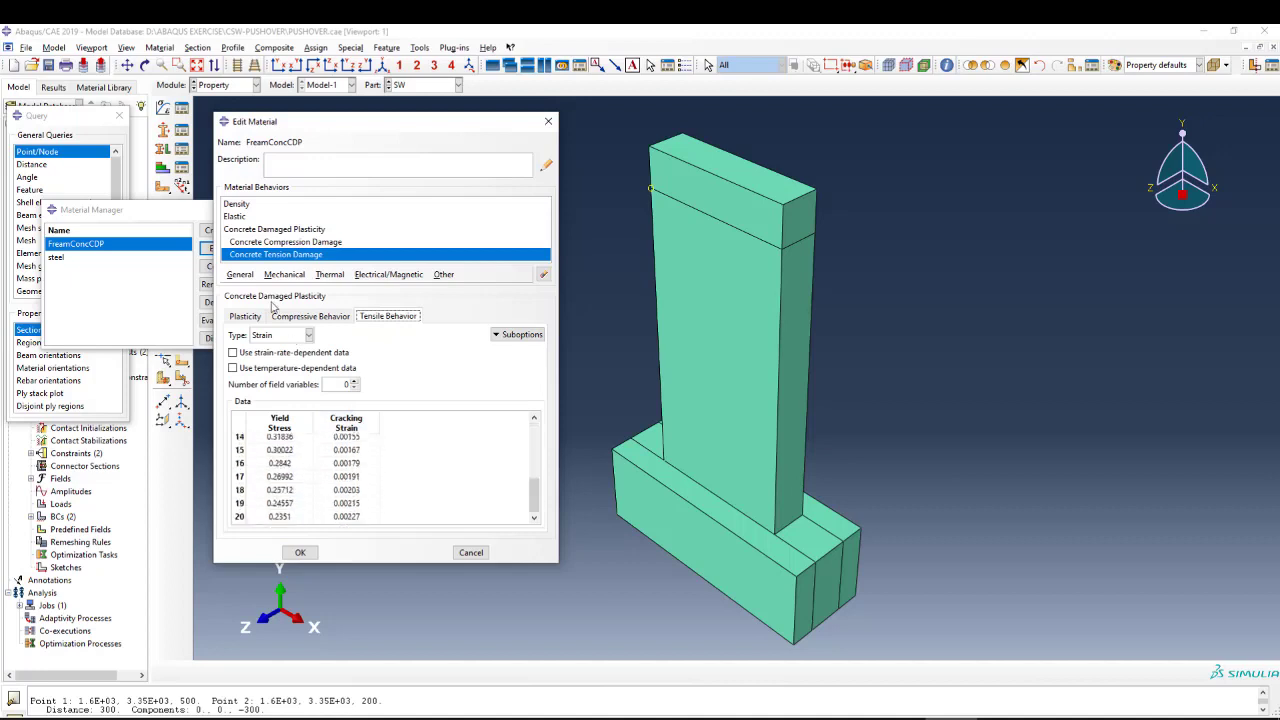
Check the concrete's density and elastic properties and close its definition without changes.
left_click(237, 204)
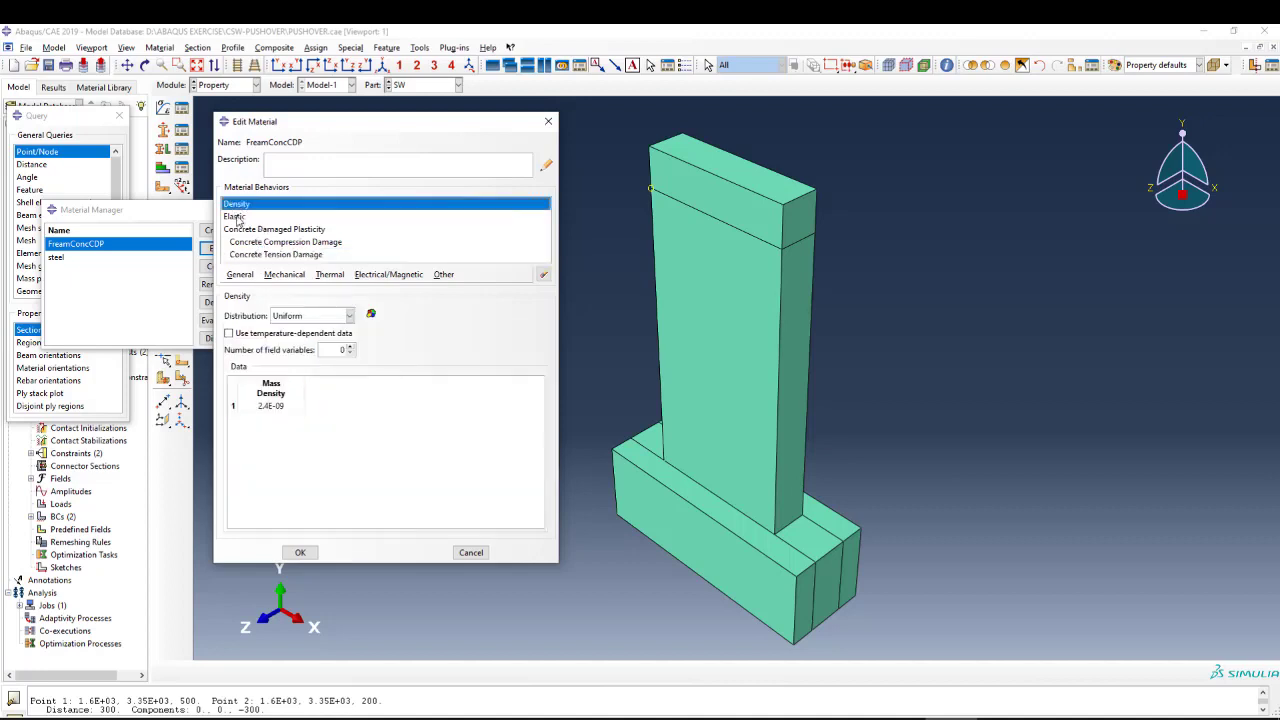
left_click(238, 216)
left_click(548, 121)
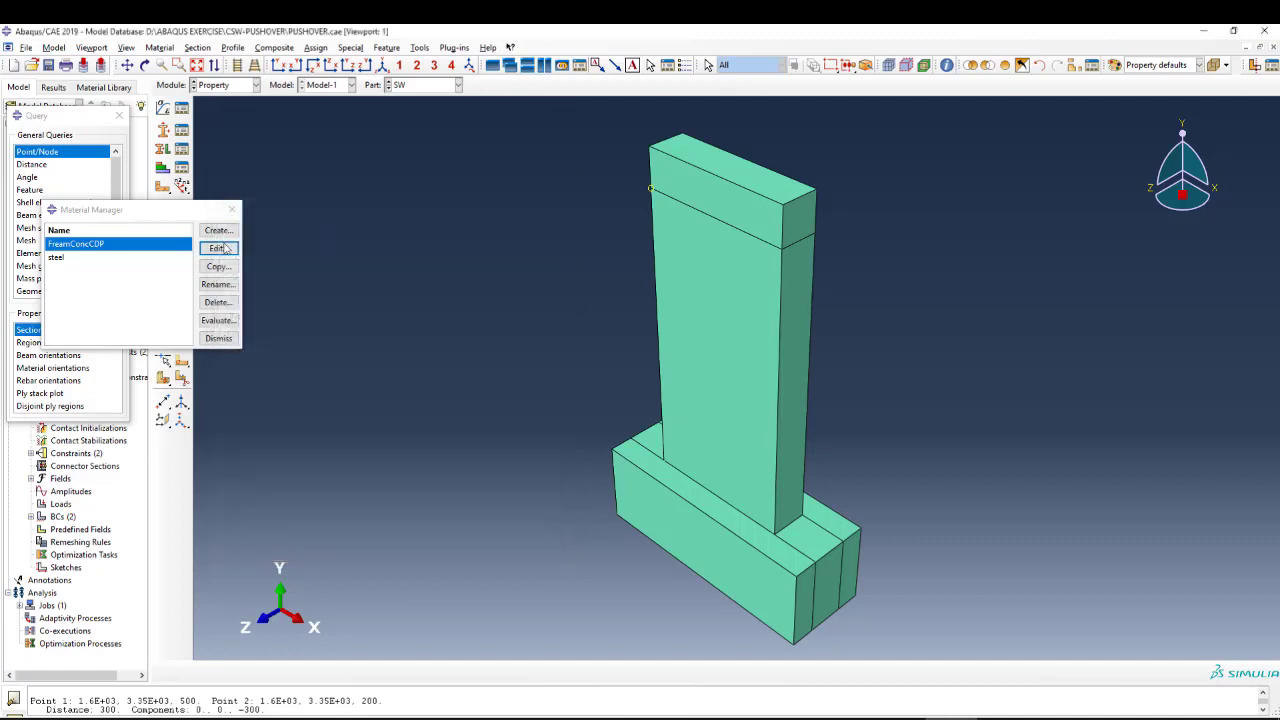
Open the steel material definition and check its density and elastic properties.
left_click(66, 260)
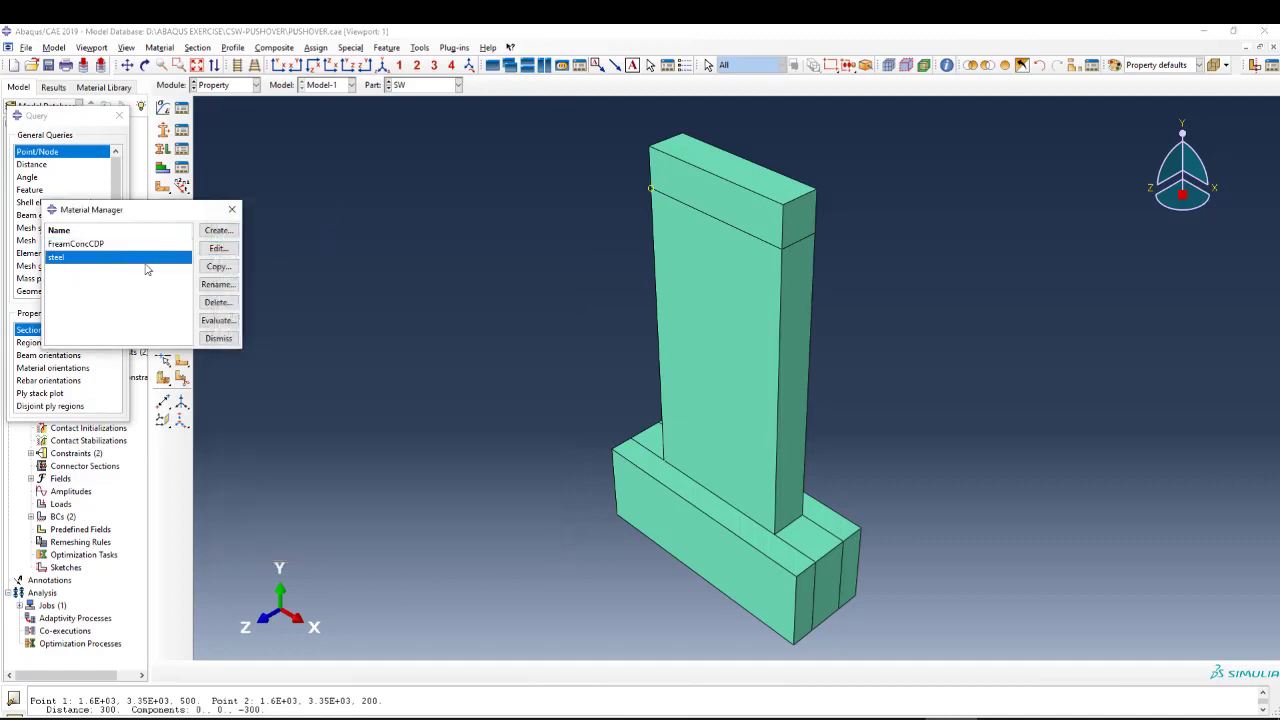
left_click(225, 253)
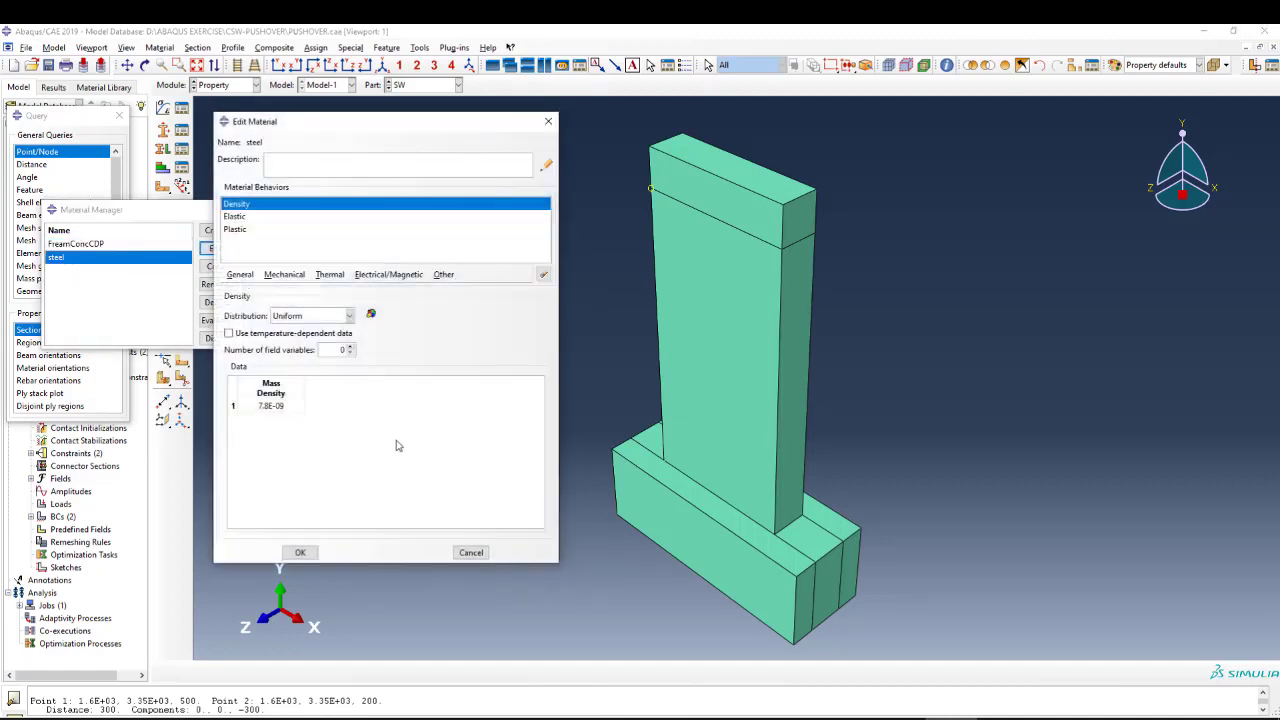
left_click(238, 217)
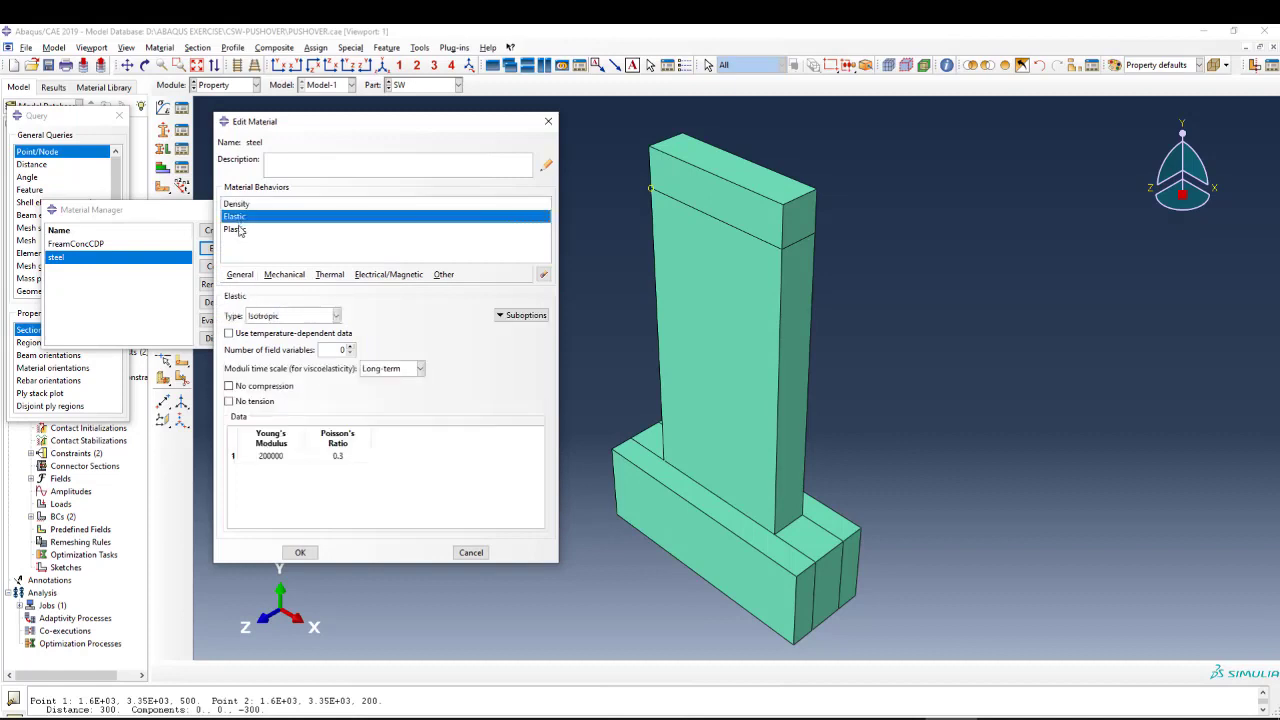
Examine the steel's plastic data, comparing the yield stress and plastic strain in the first row with the last row.
left_click(240, 231)
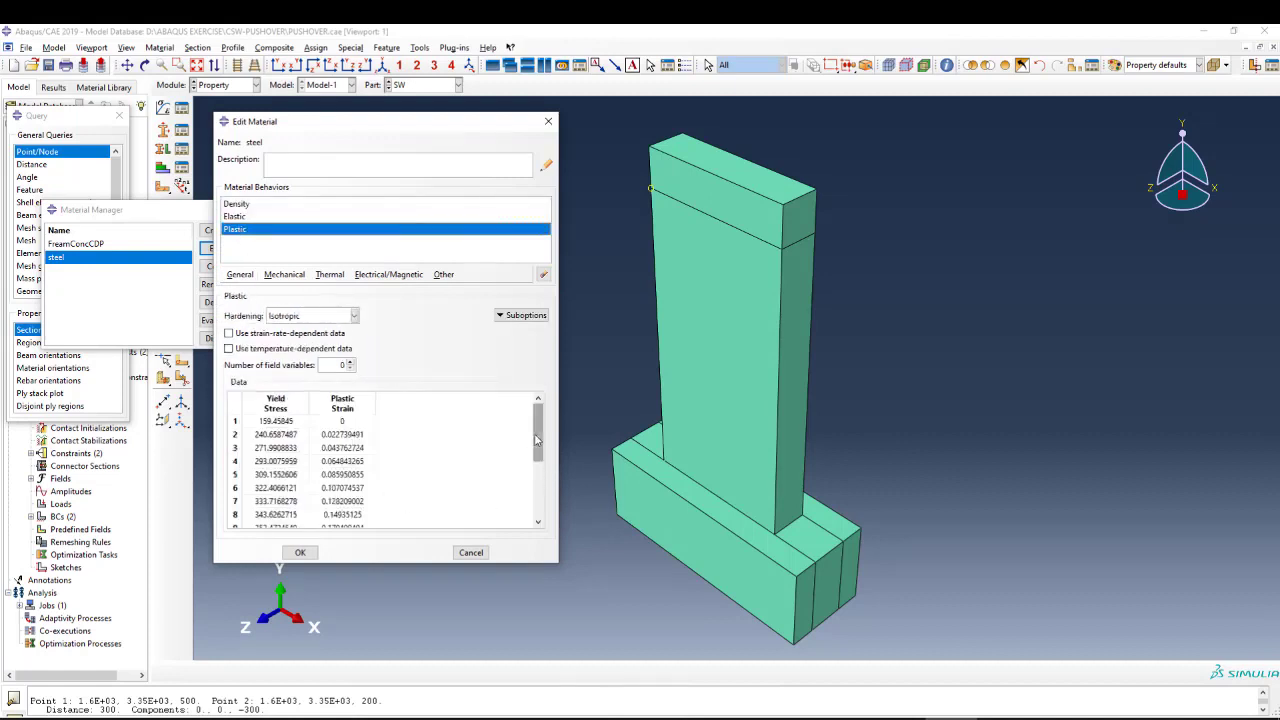
left_click_drag(538, 428, 540, 487)
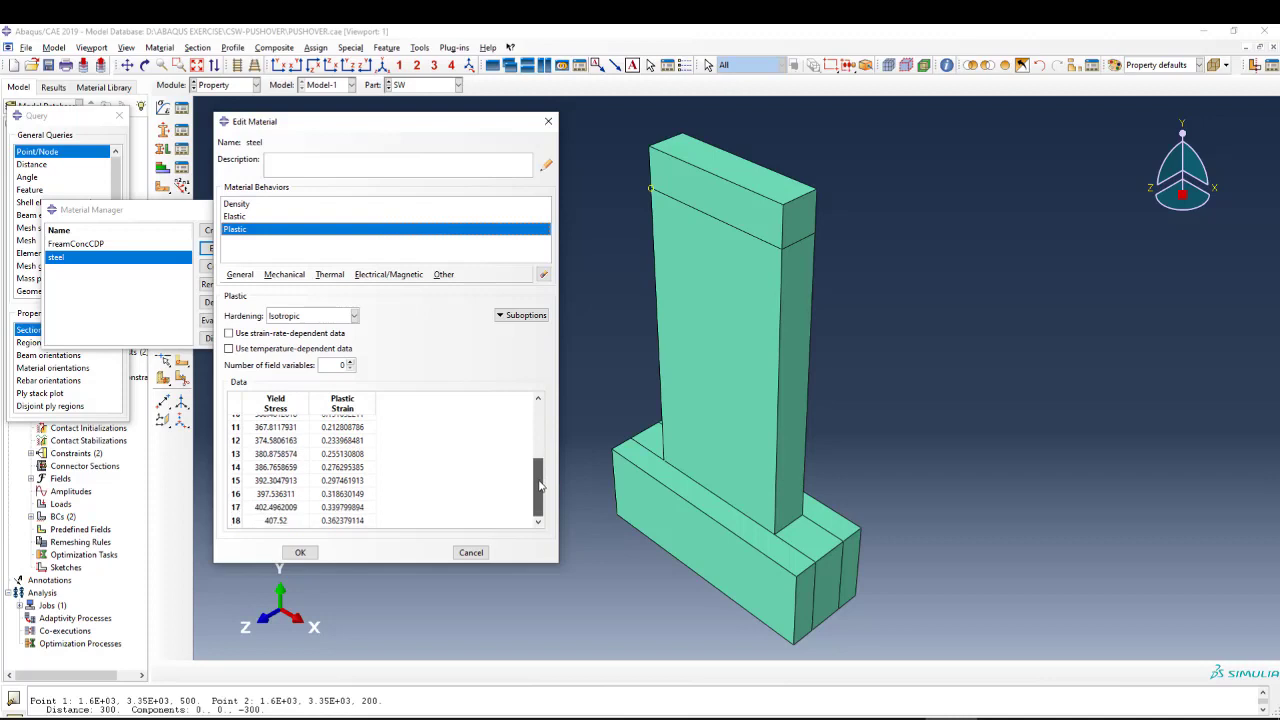
scroll(378, 486, "up", 4)
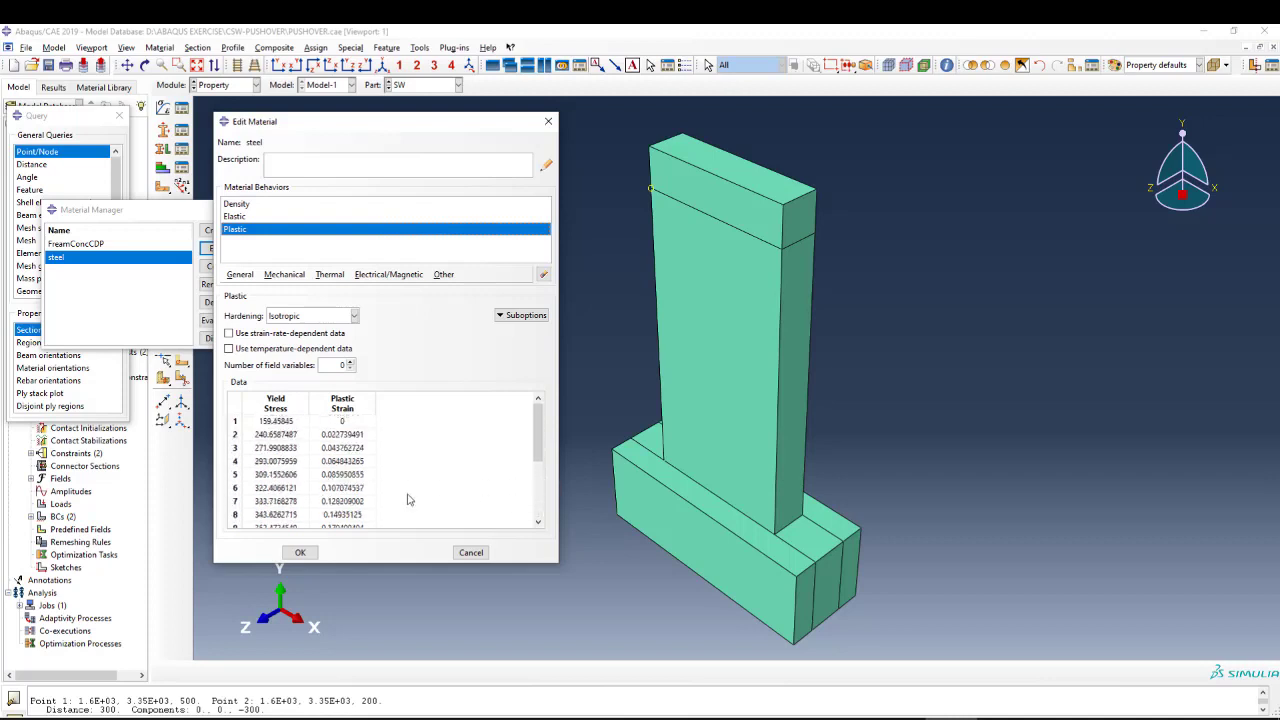
left_click(286, 423)
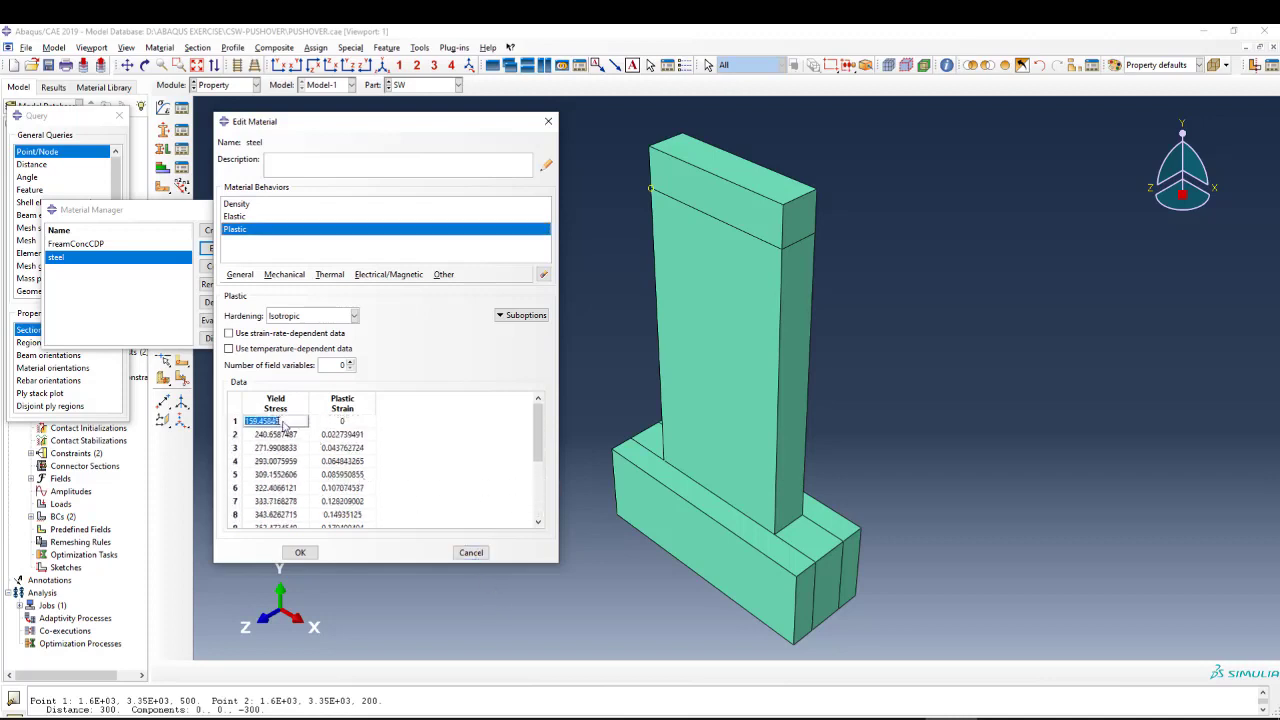
left_click(355, 424)
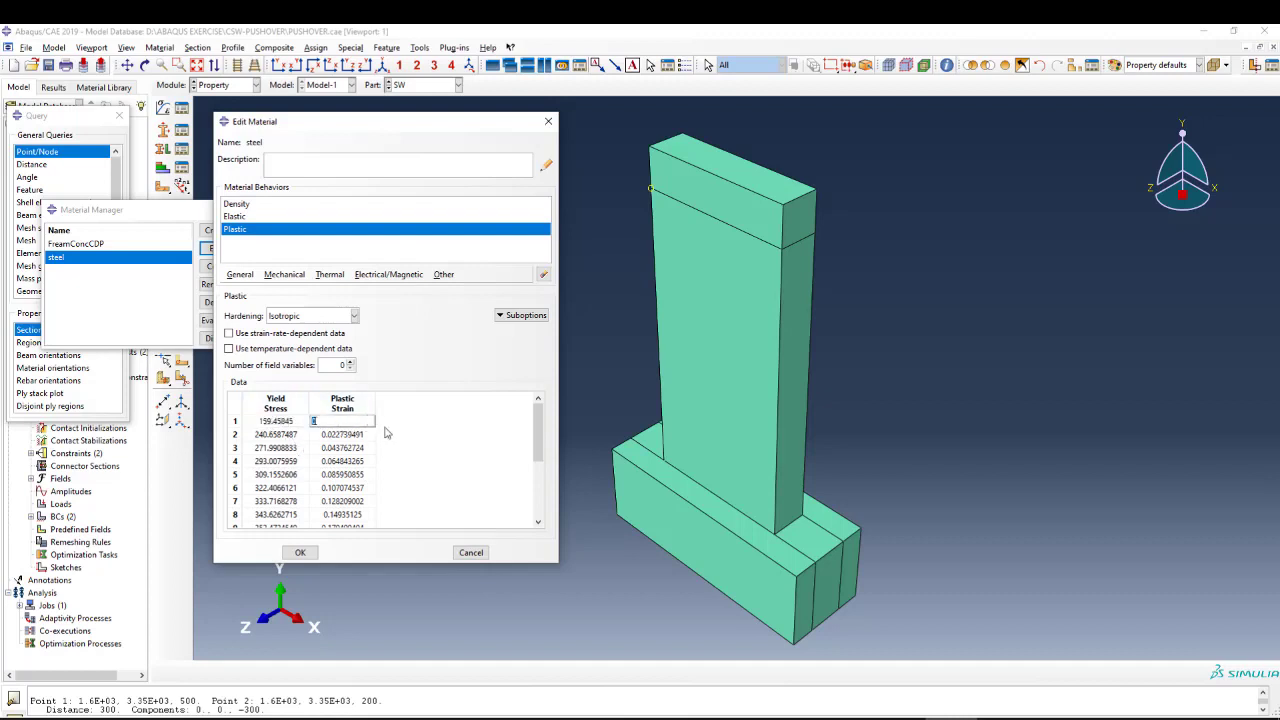
scroll(405, 473, "down", 4)
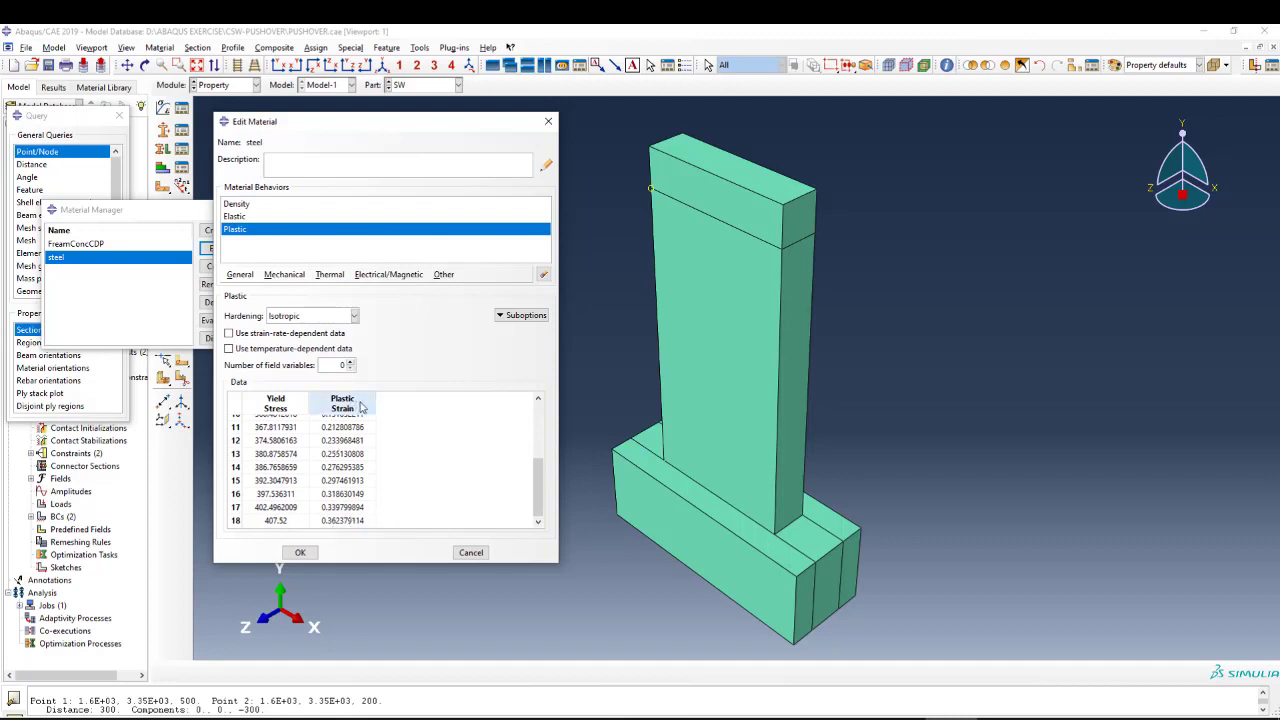
double_click(278, 521)
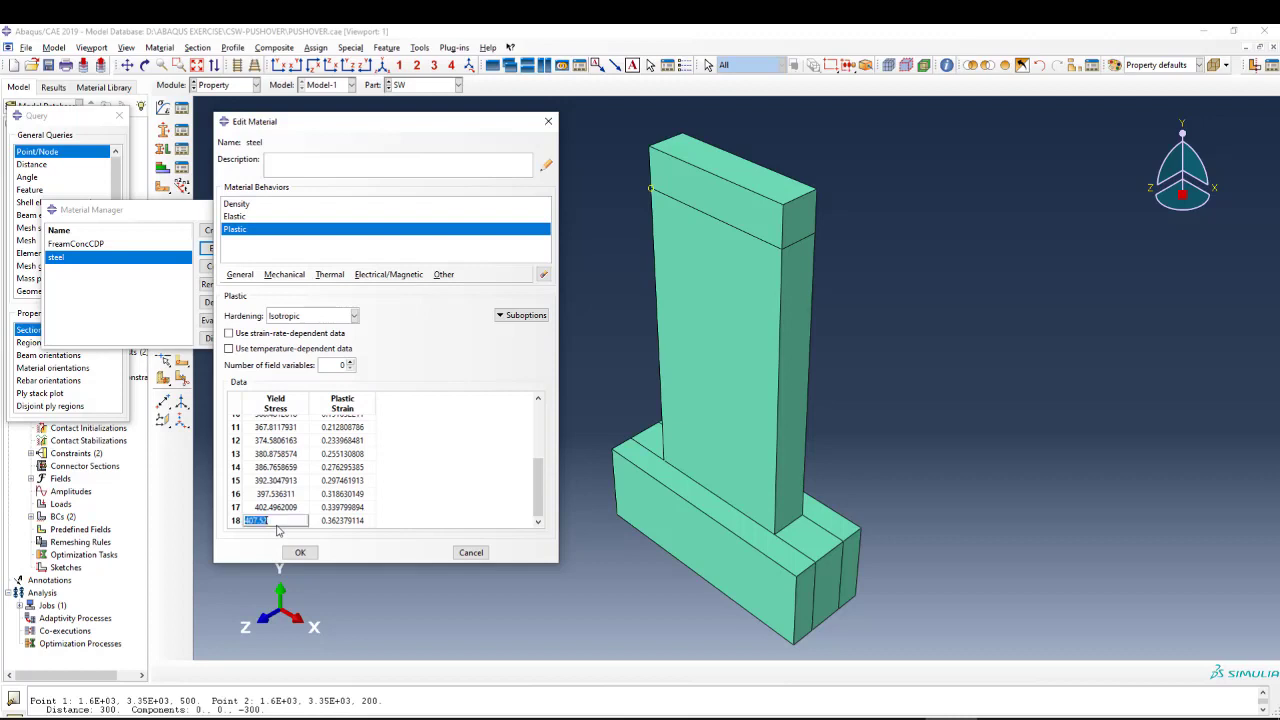
Close the steel material definition without changes, along with the material list and the query tool.
left_click(407, 515)
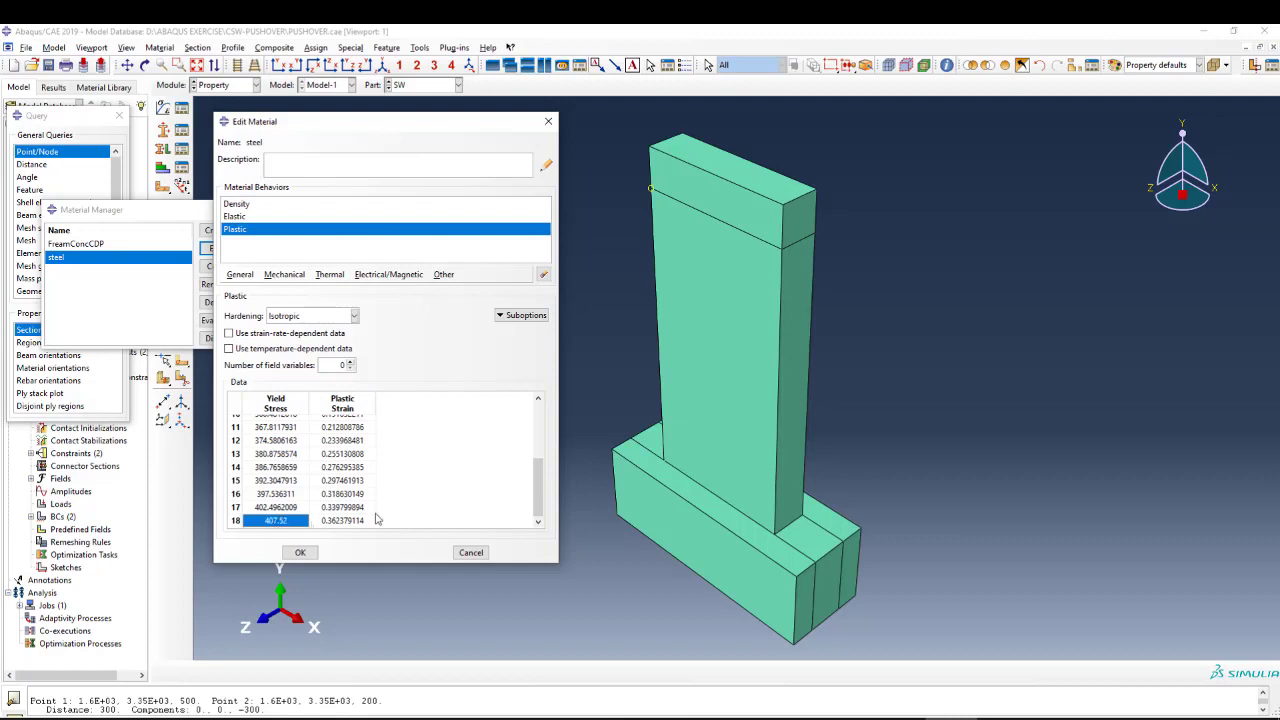
left_click(470, 552)
left_click(232, 209)
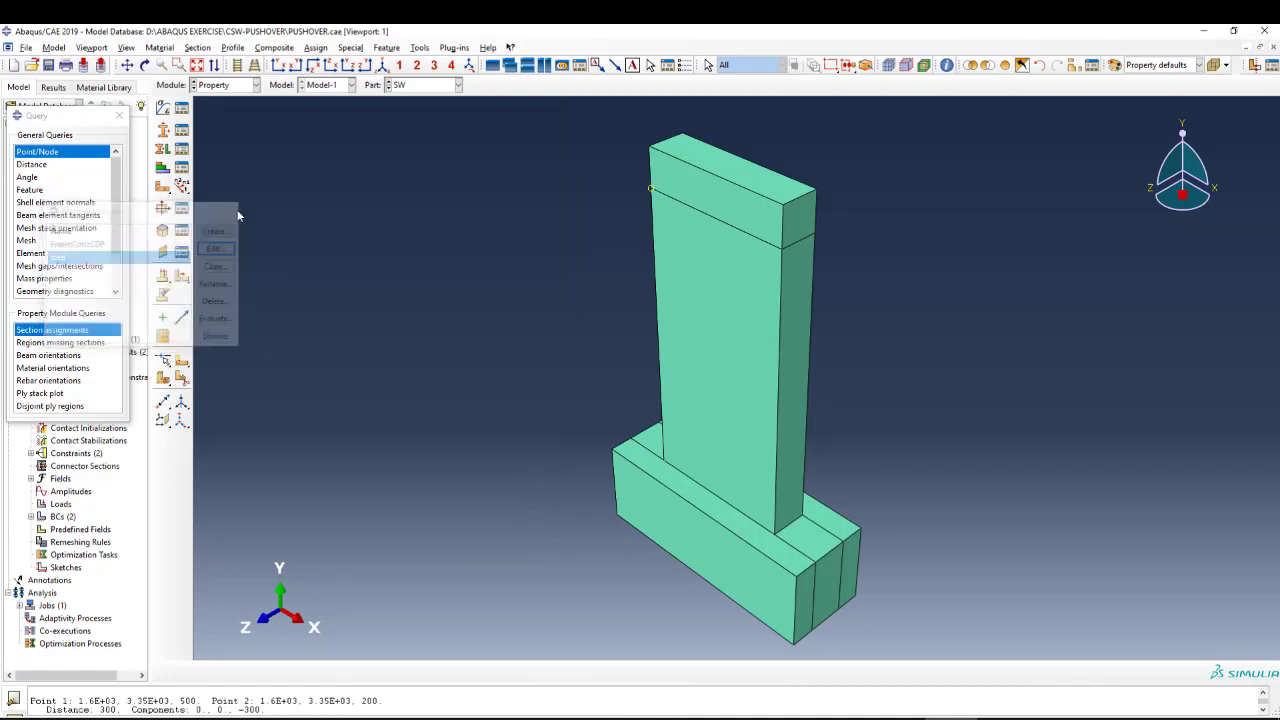
left_click(119, 116)
Switch from the Property module to the Part module for the SW part.
scroll(360, 185, "down", 2)
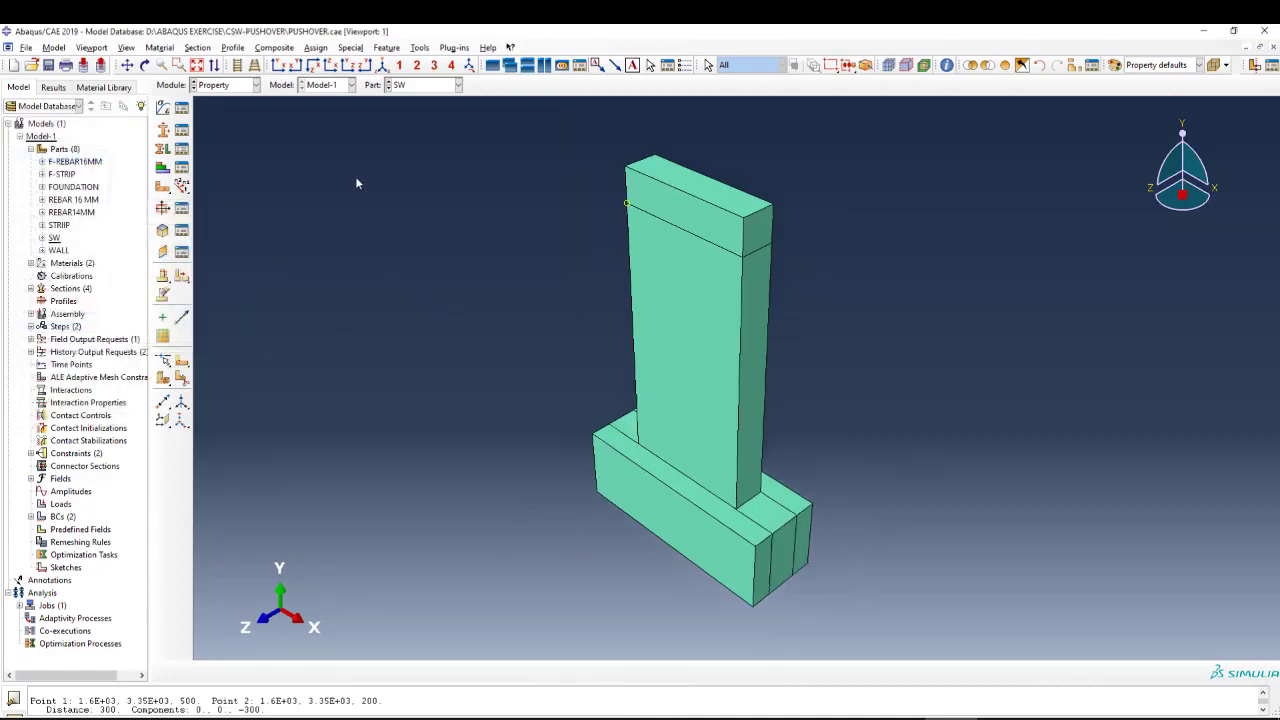
left_click(245, 85)
left_click(231, 102)
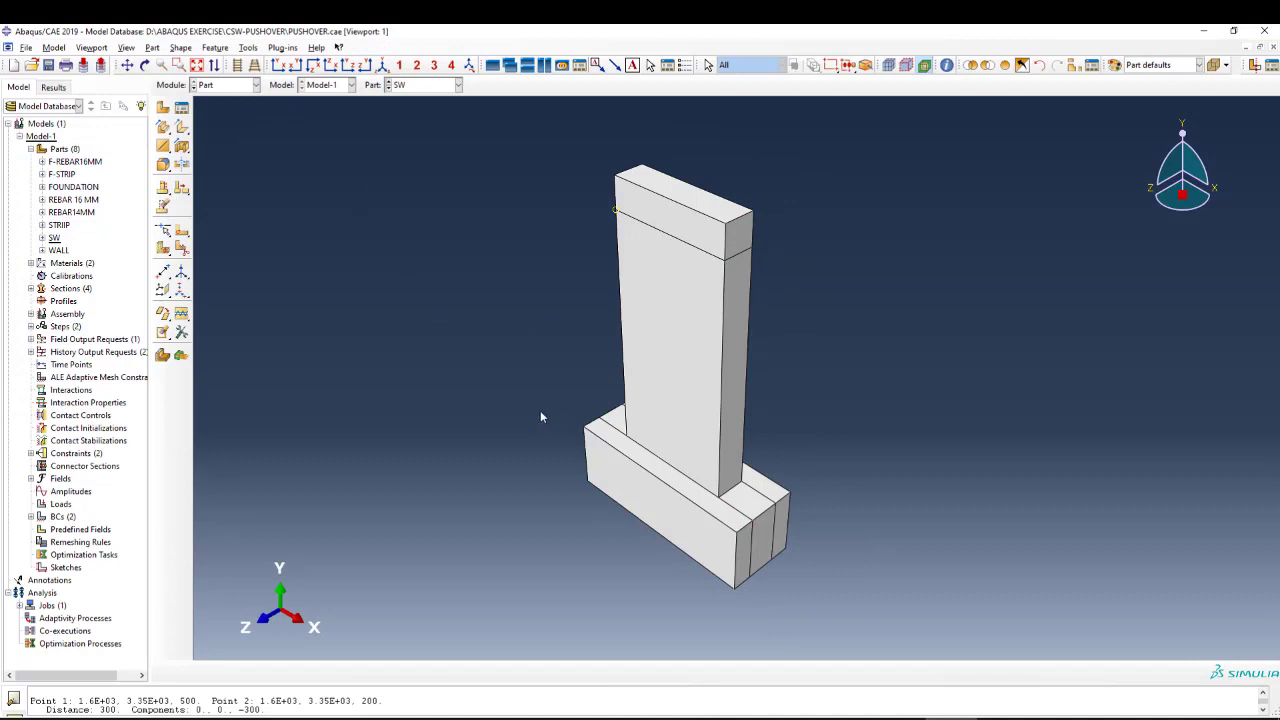
Examine the overall geometry of the SW part, from the top of the wall down to the foundation.
scroll(397, 322, "down", 2)
scroll(668, 475, "up", 3)
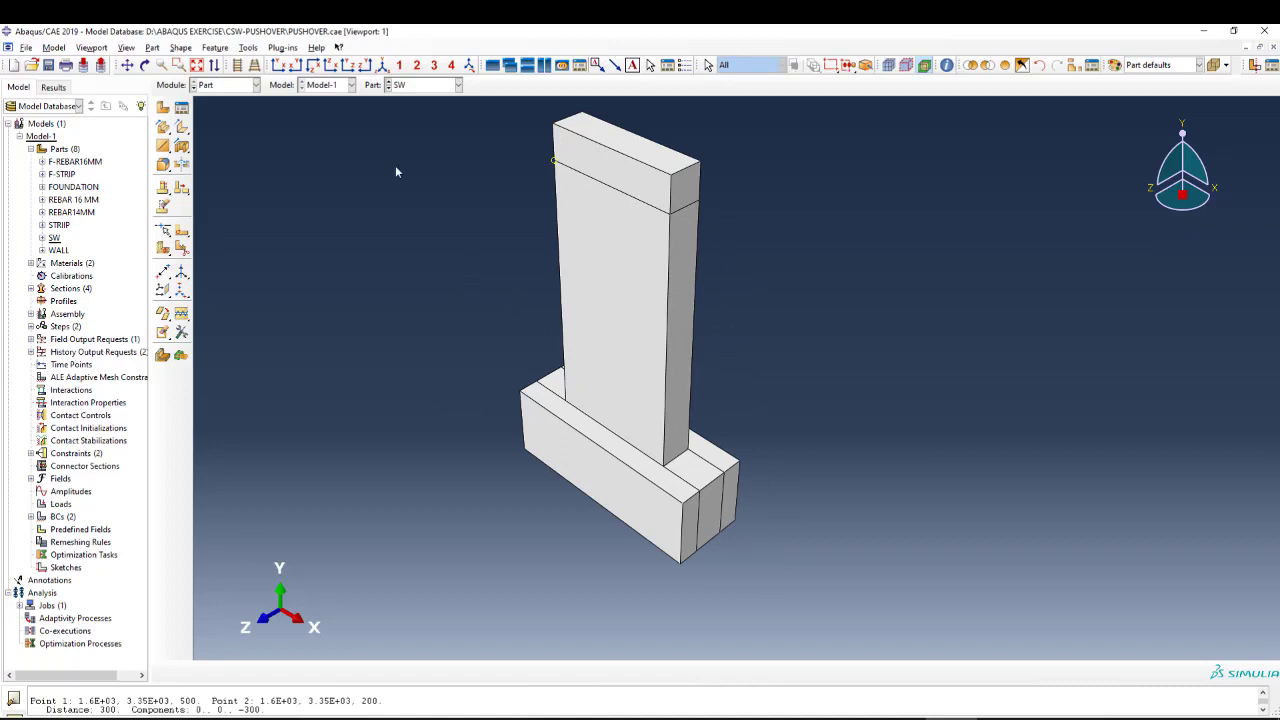
left_click(383, 67)
scroll(375, 243, "down", 2)
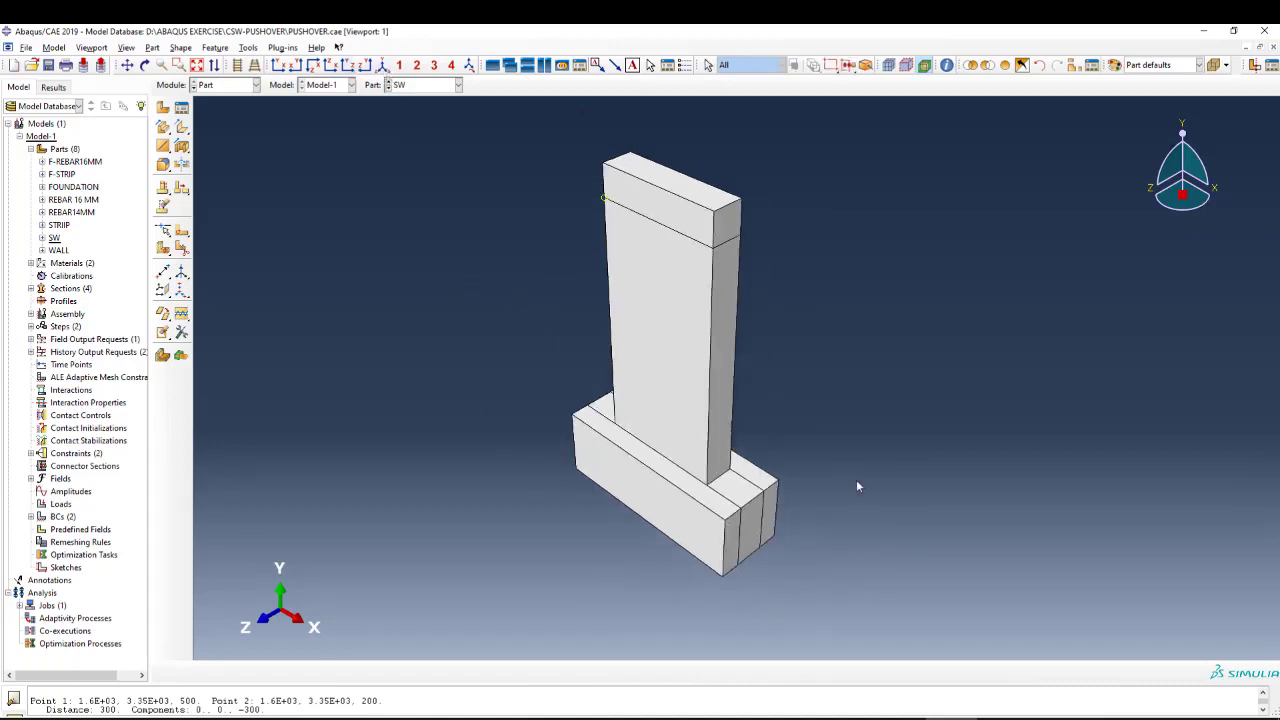
scroll(857, 487, "up", 2)
scroll(455, 418, "down", 2)
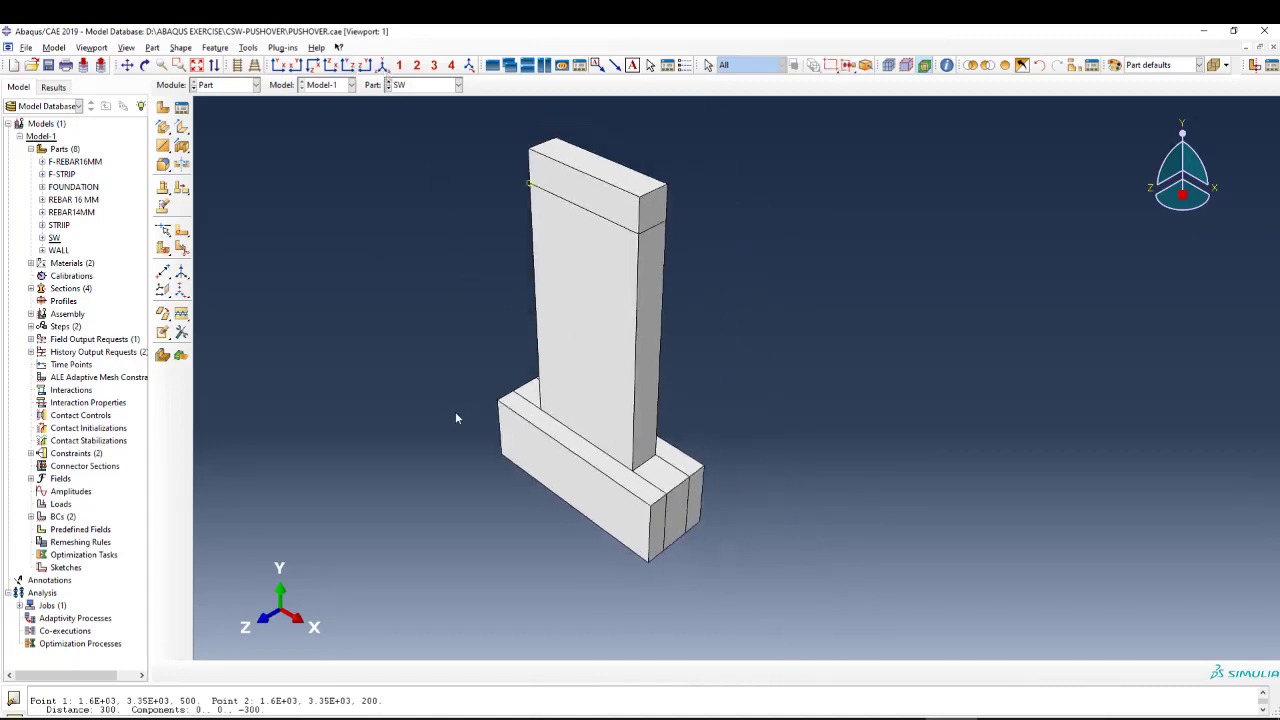
scroll(576, 402, "up", 1)
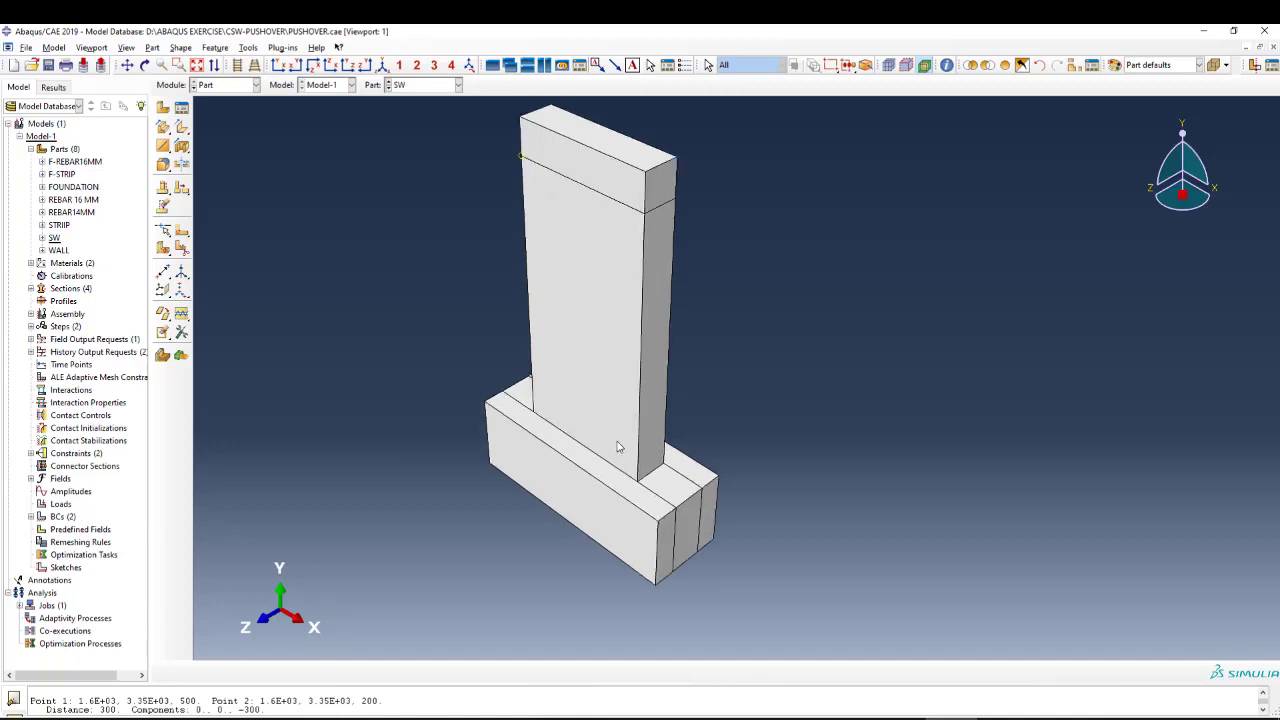
scroll(686, 450, "up", 1)
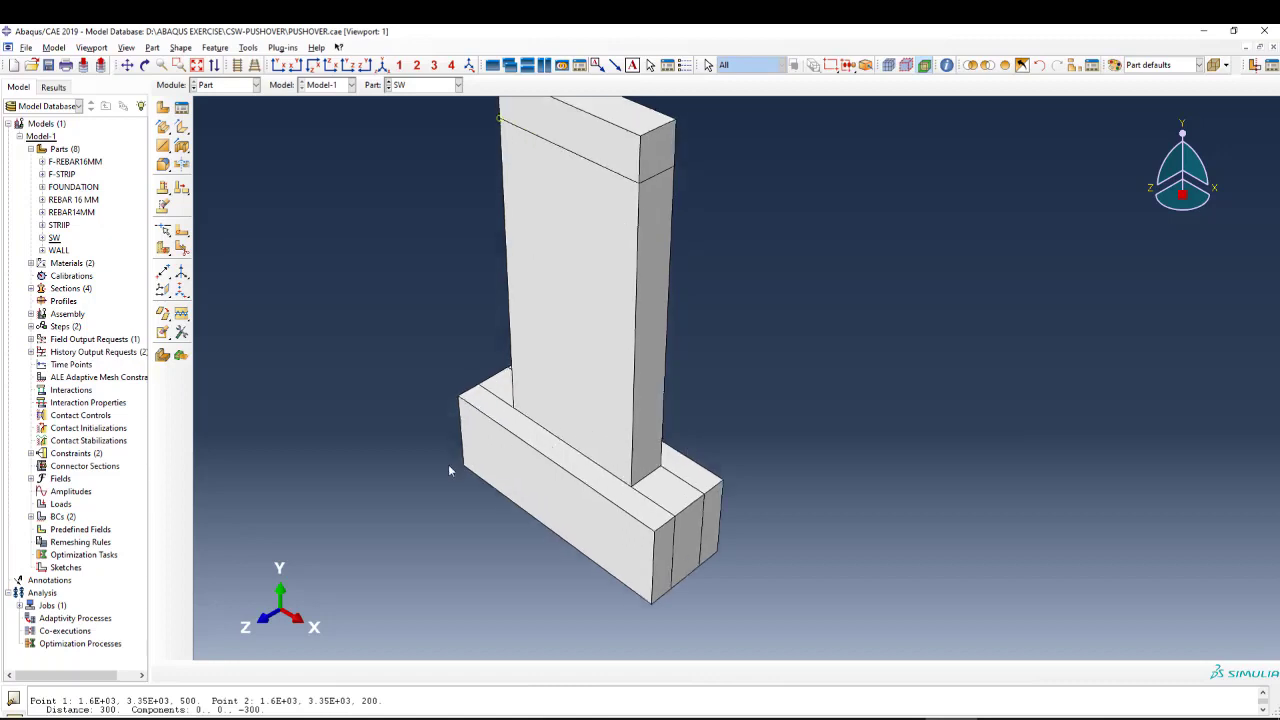
scroll(445, 472, "down", 1)
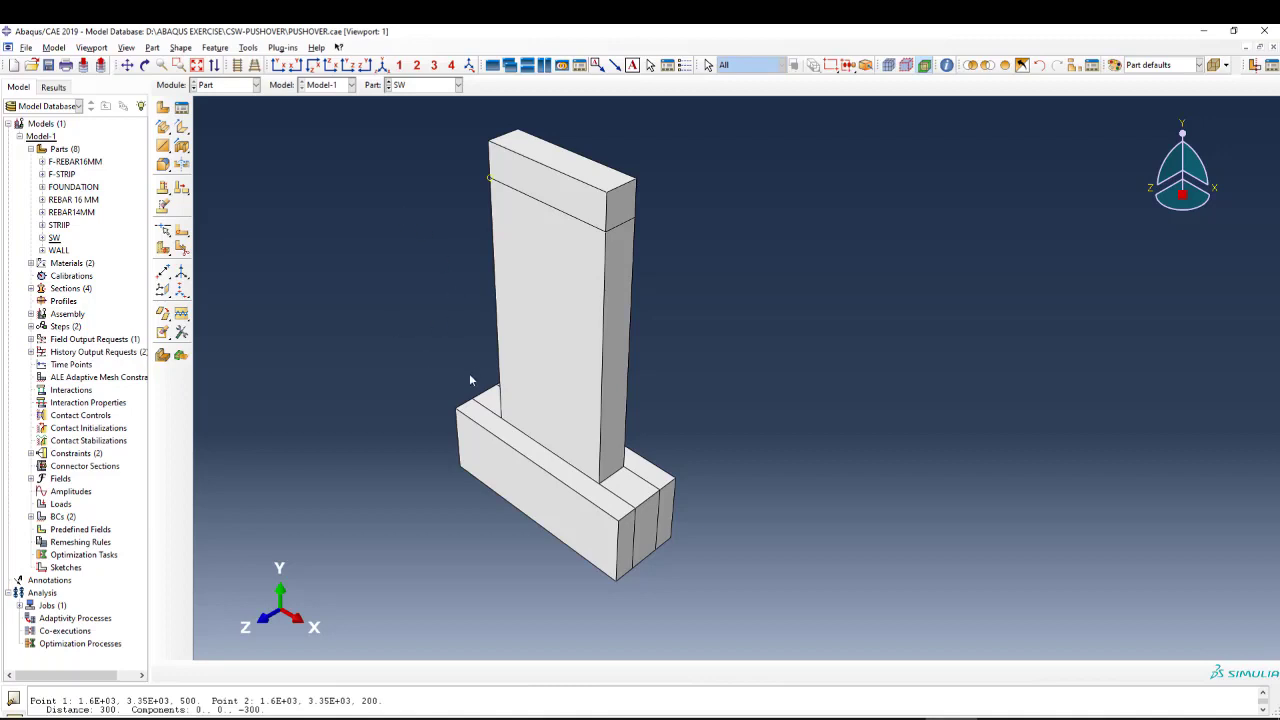
Start a new 3D deformable solid extrusion part named SHEAR WALL with an approximate size of 5000.
left_click(164, 107)
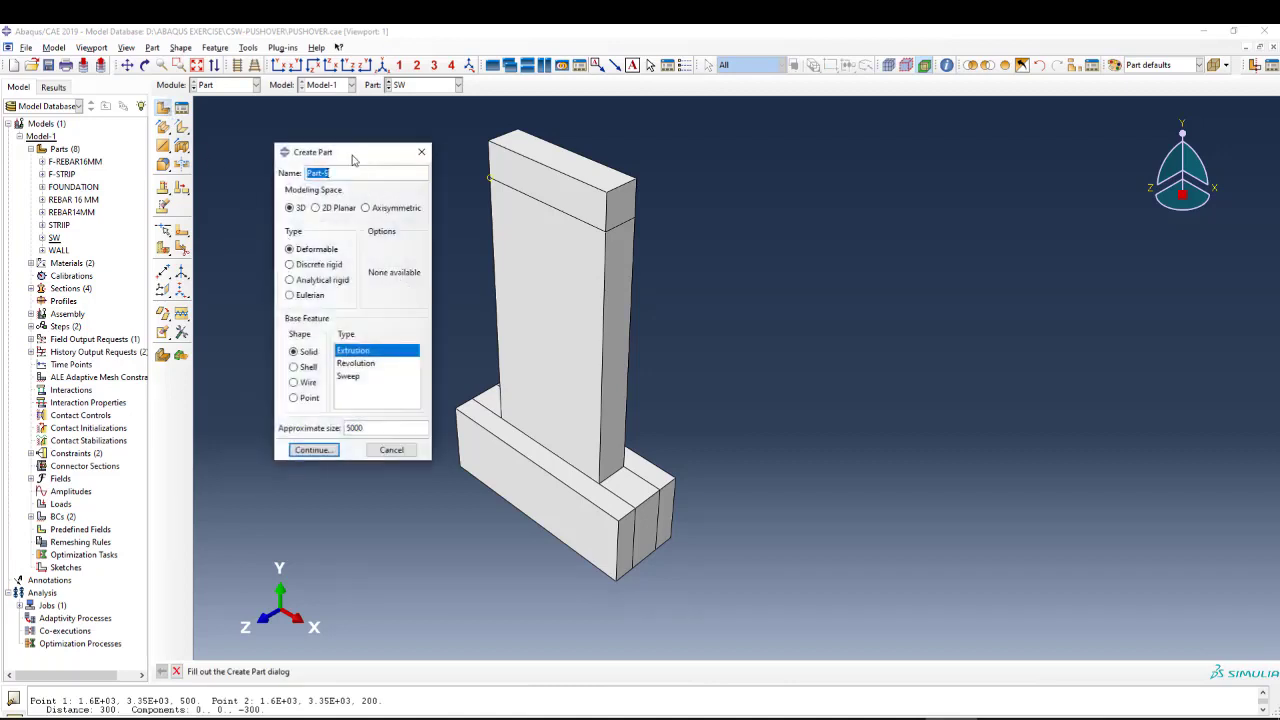
left_click_drag(352, 160, 340, 154)
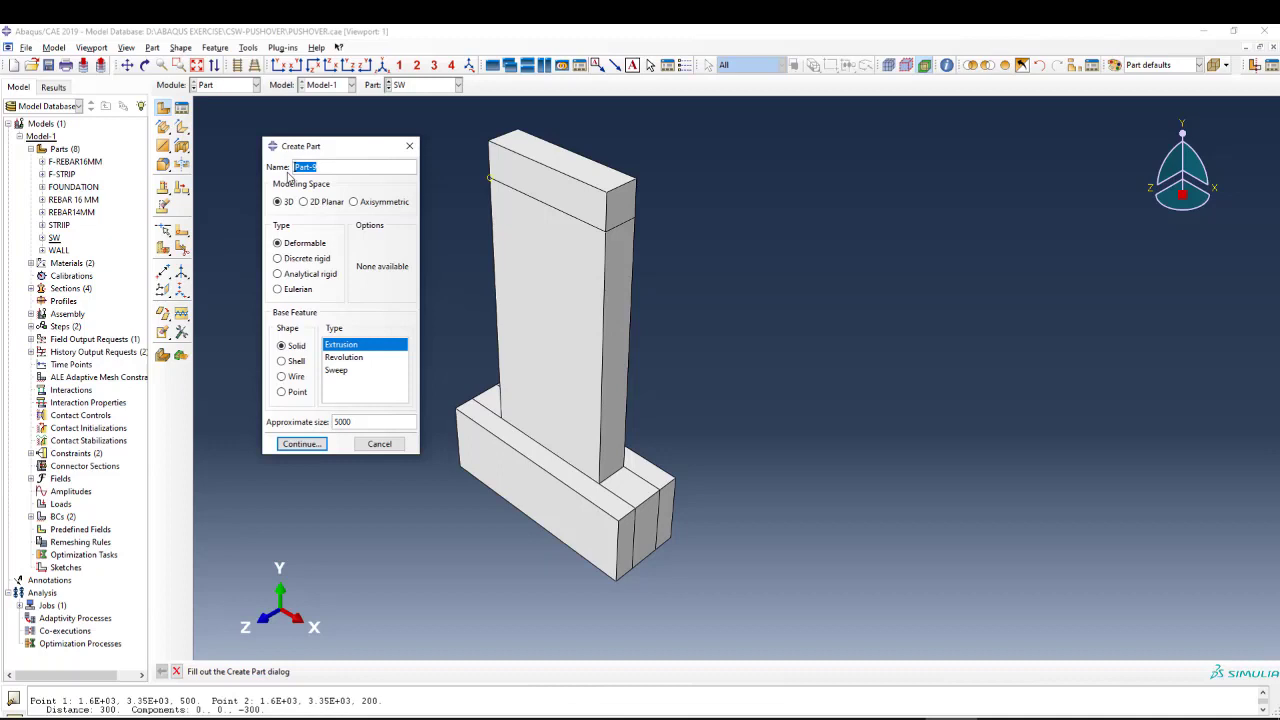
type("shEAR-WA")
key("BackSpace")
key("BackSpace")
key("BackSpace")
key("BackSpace")
key("BackSpace")
key("BackSpace")
key("BackSpace")
type("SHEAR WALL")
left_click(300, 443)
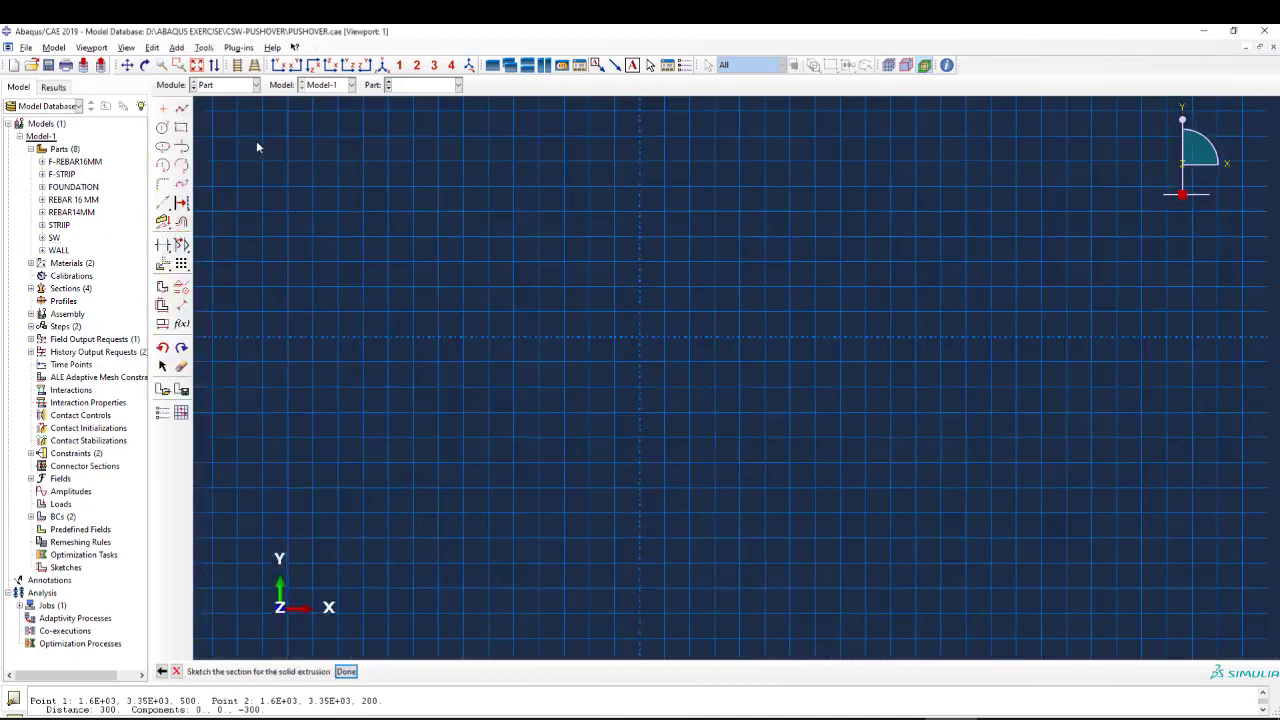
Sketch a rectangle about 1800 wide and 500 high with its lower-left corner at the origin.
left_click(181, 127)
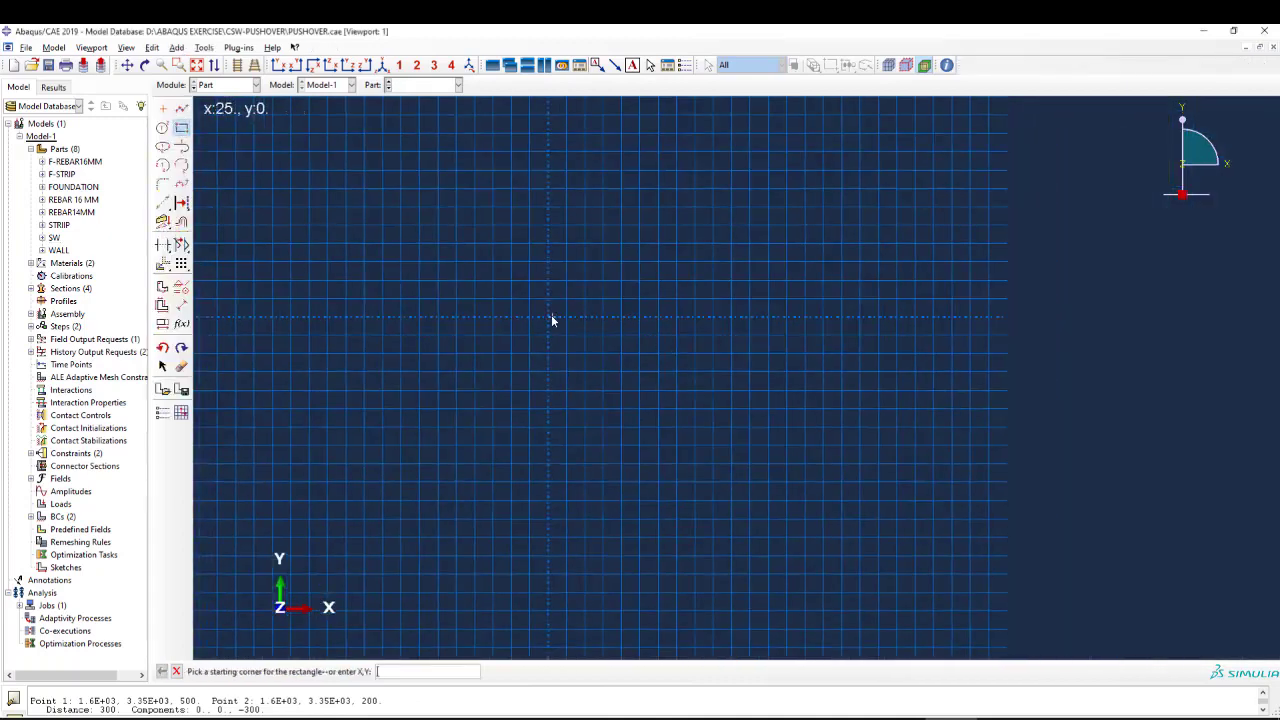
left_click(548, 317)
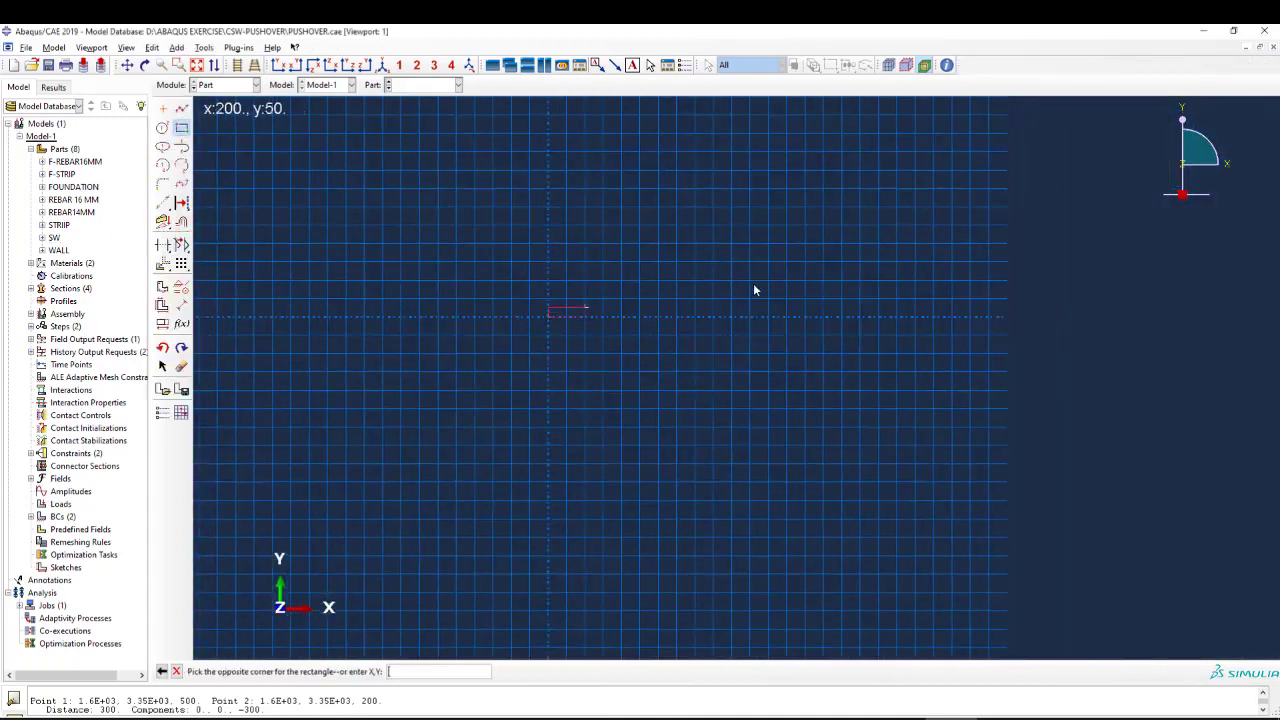
left_click(878, 227)
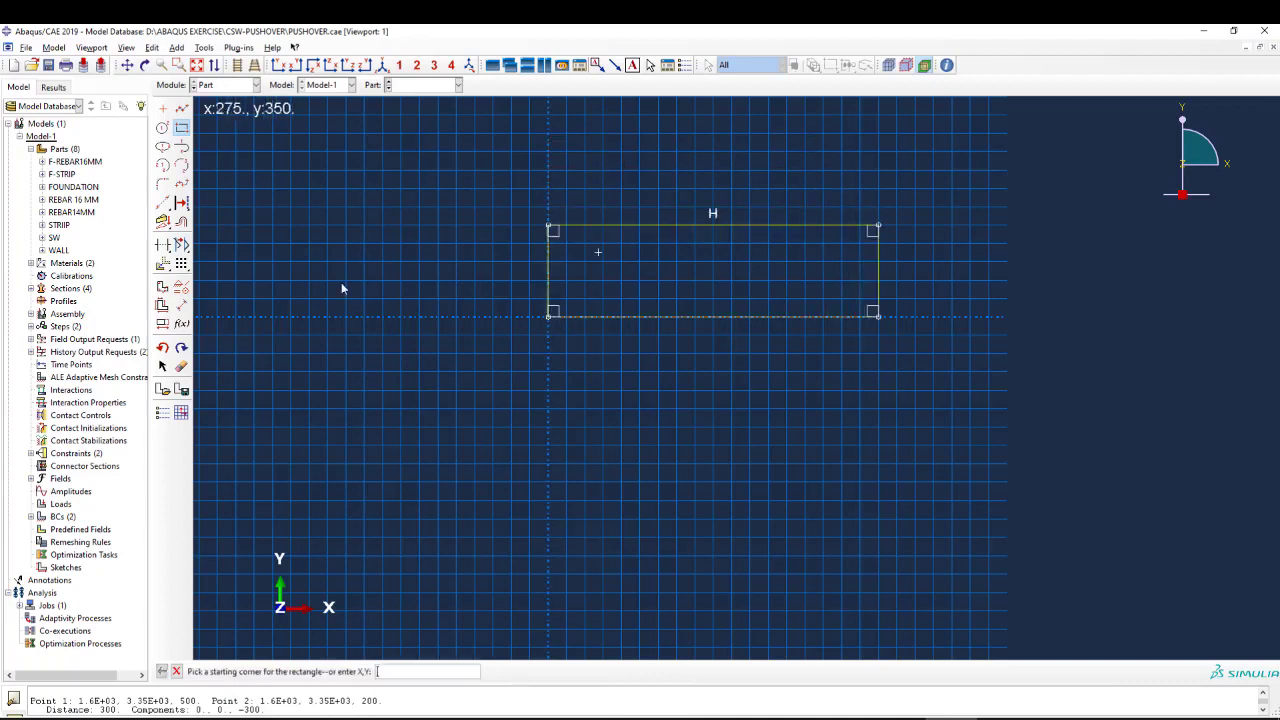
Dimension the wall rectangle with a width of 1200 and a height of 300.
left_click(181, 305)
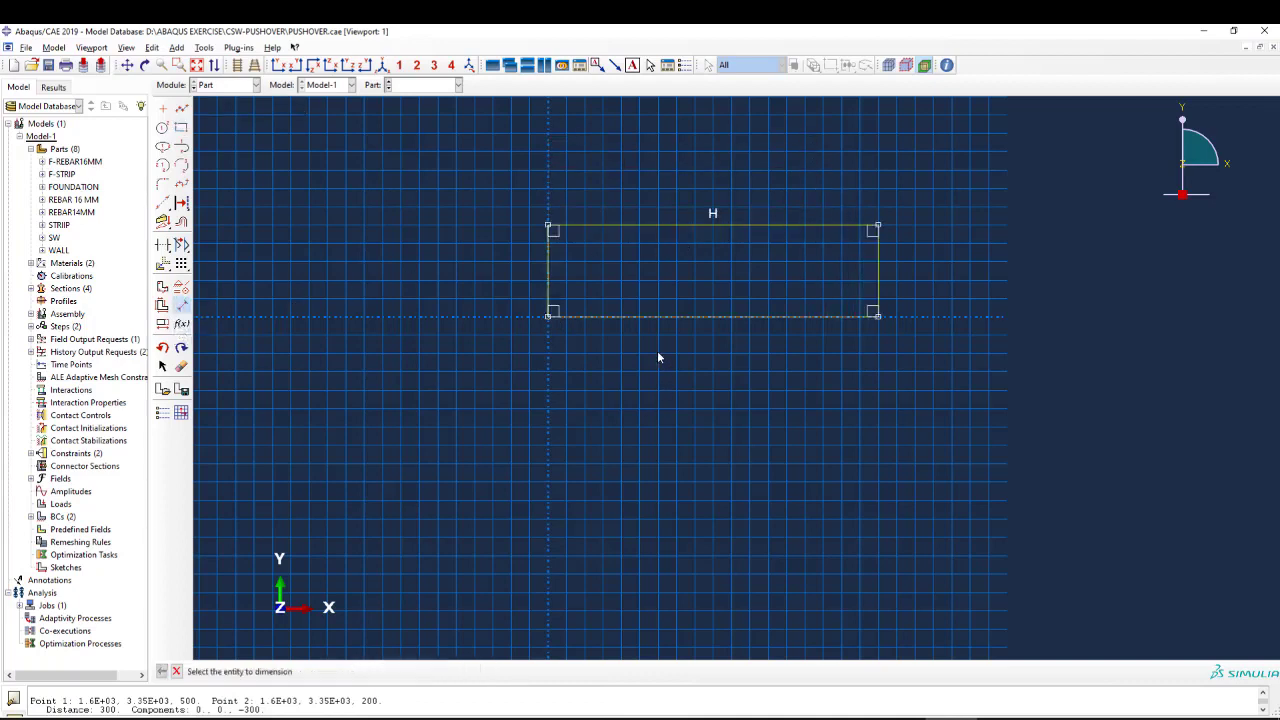
left_click(645, 318)
left_click(650, 403)
type("12")
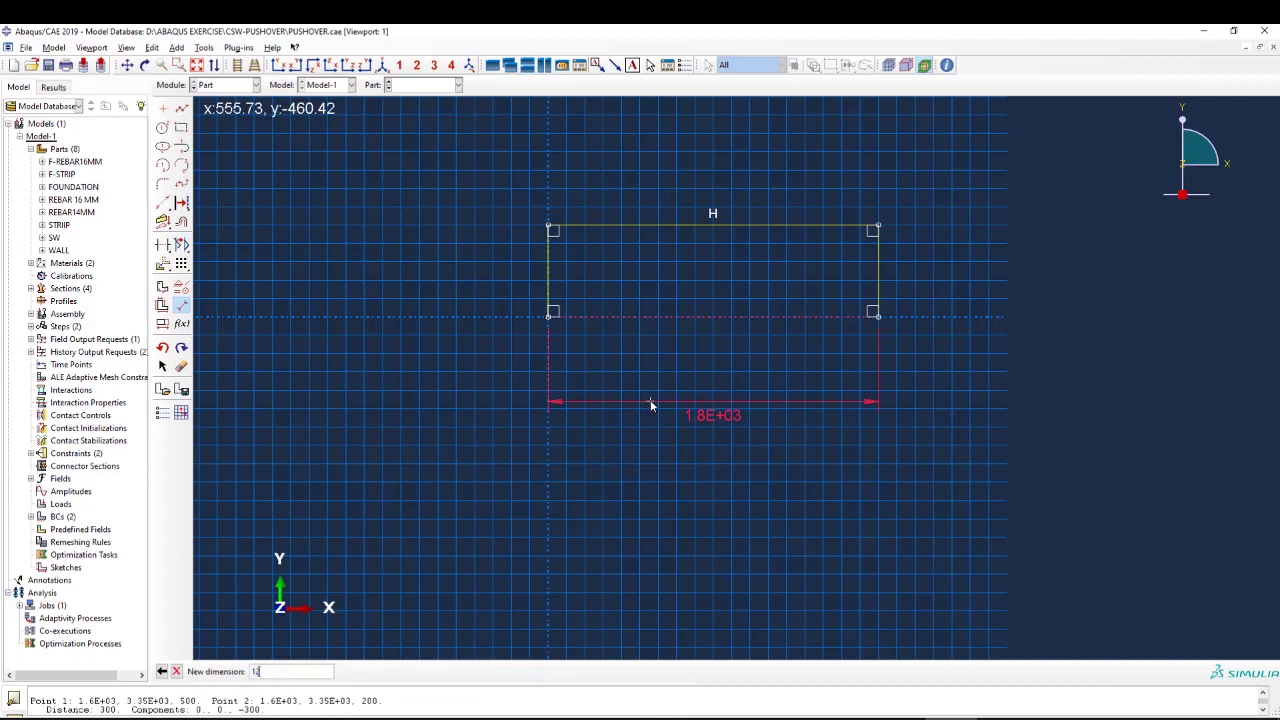
type("00")
key("Return")
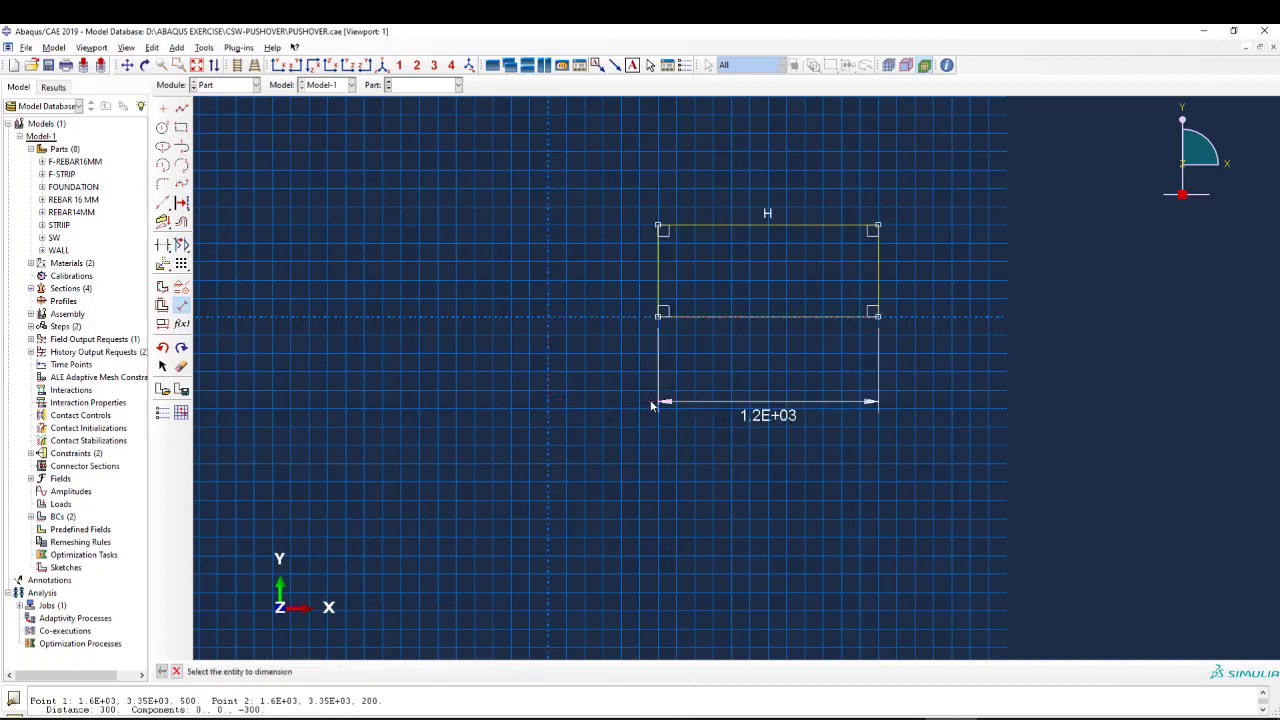
left_click(660, 297)
left_click(598, 300)
type("300")
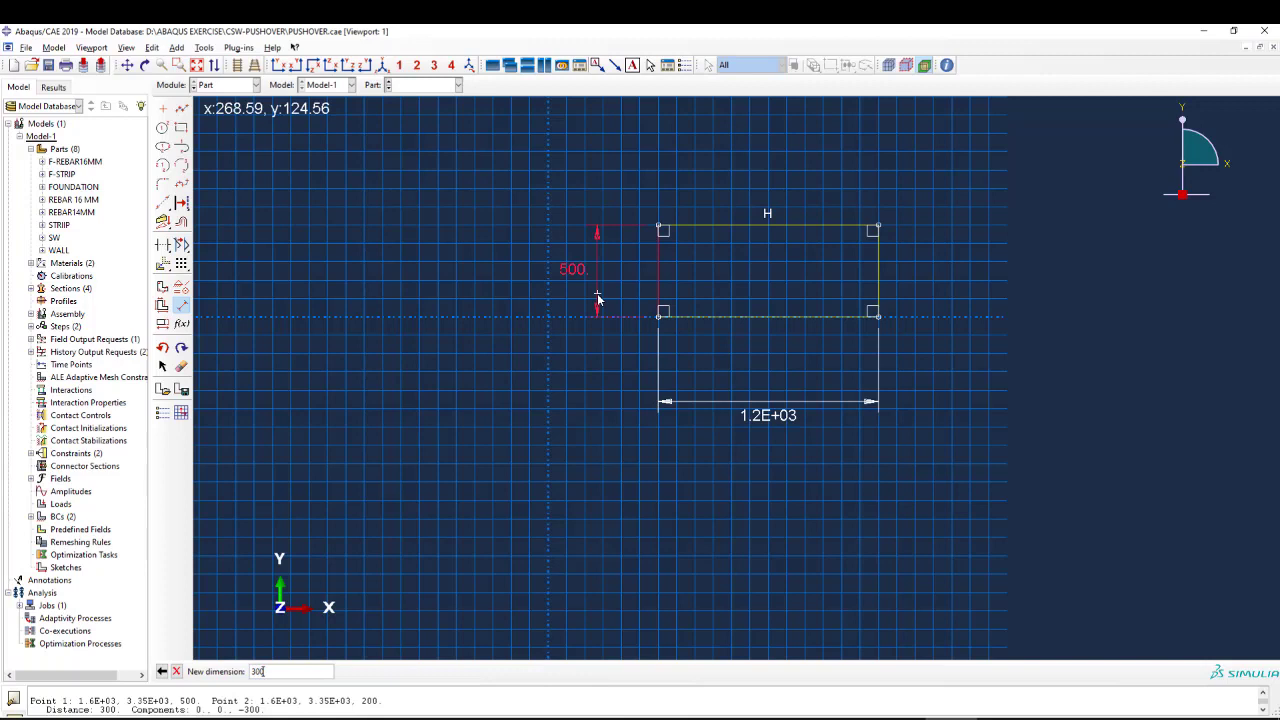
key("Return")
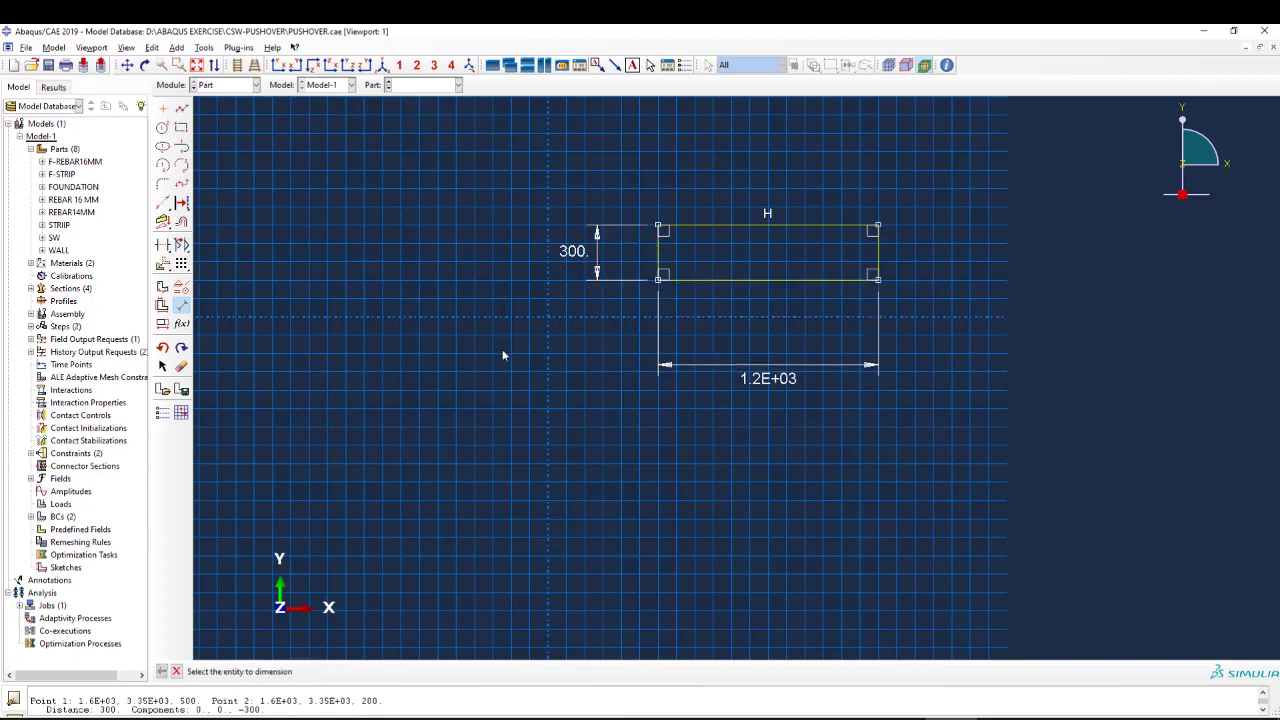
key("Escape")
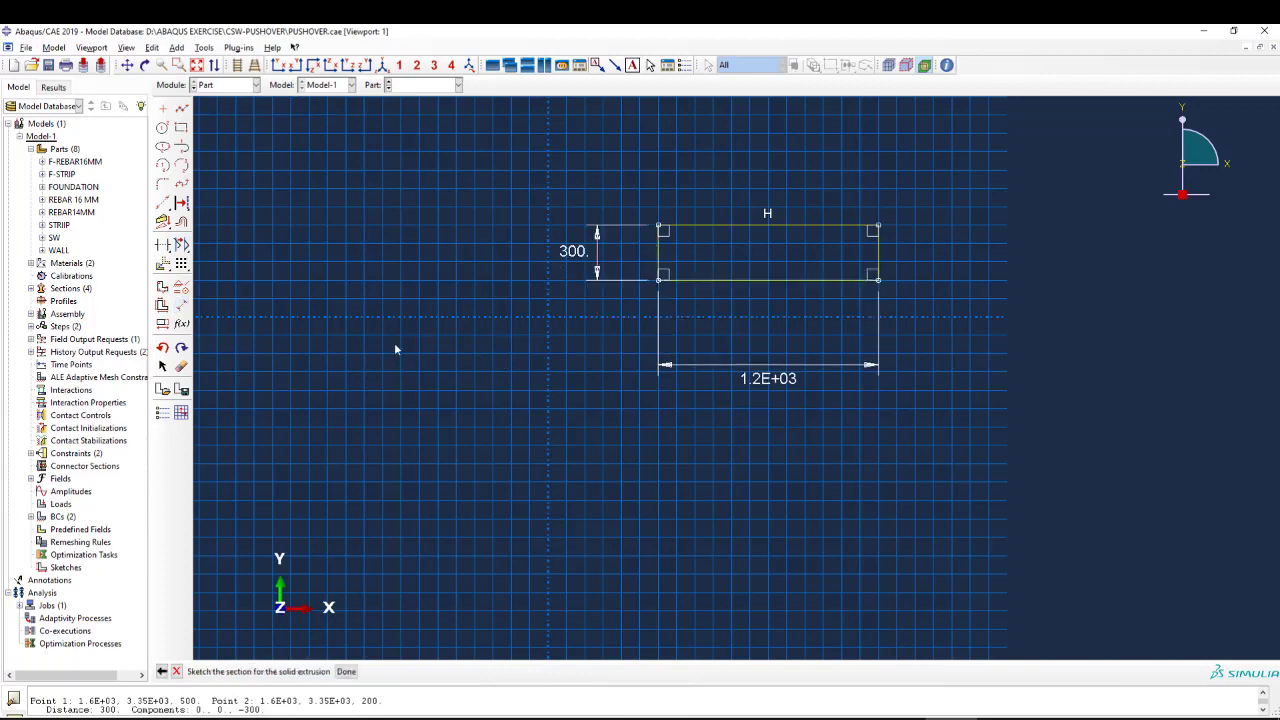
Finish the wall sketch and extrude it to a depth of 2650.
middle_click(366, 320)
left_click(109, 178)
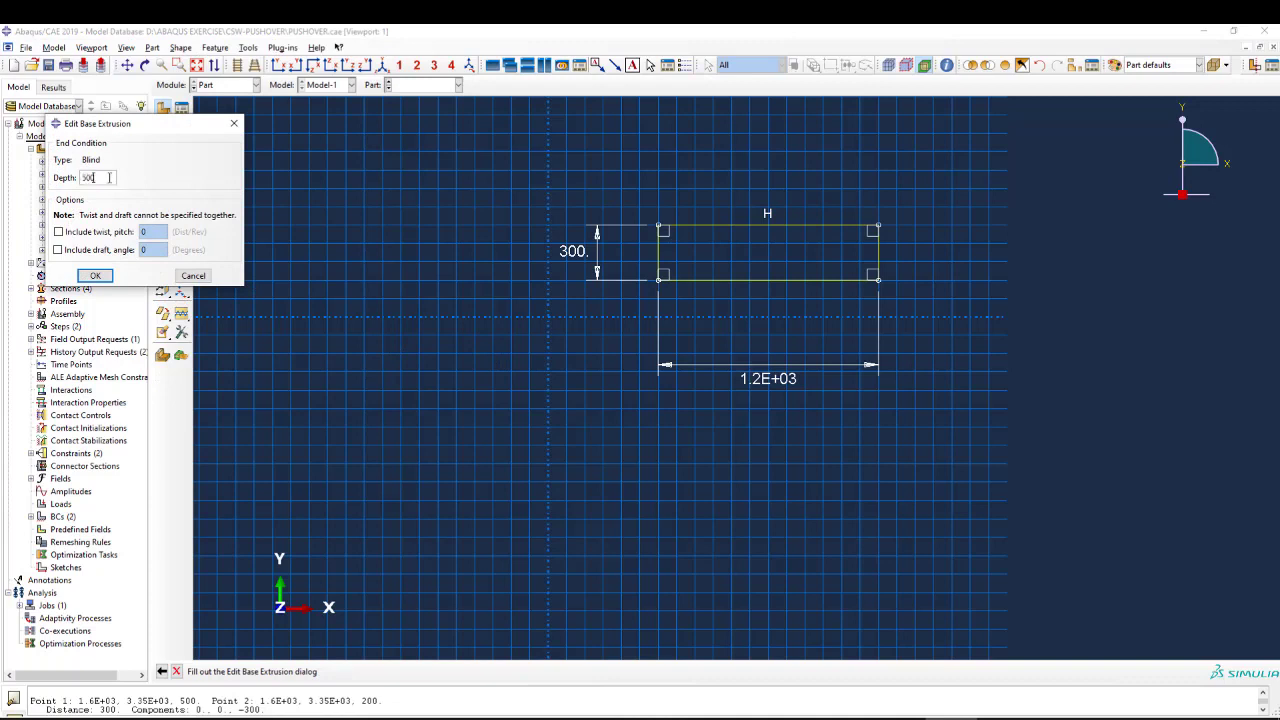
left_click_drag(109, 178, 88, 177)
type("2650")
left_click(95, 275)
scroll(529, 266, "down", 3)
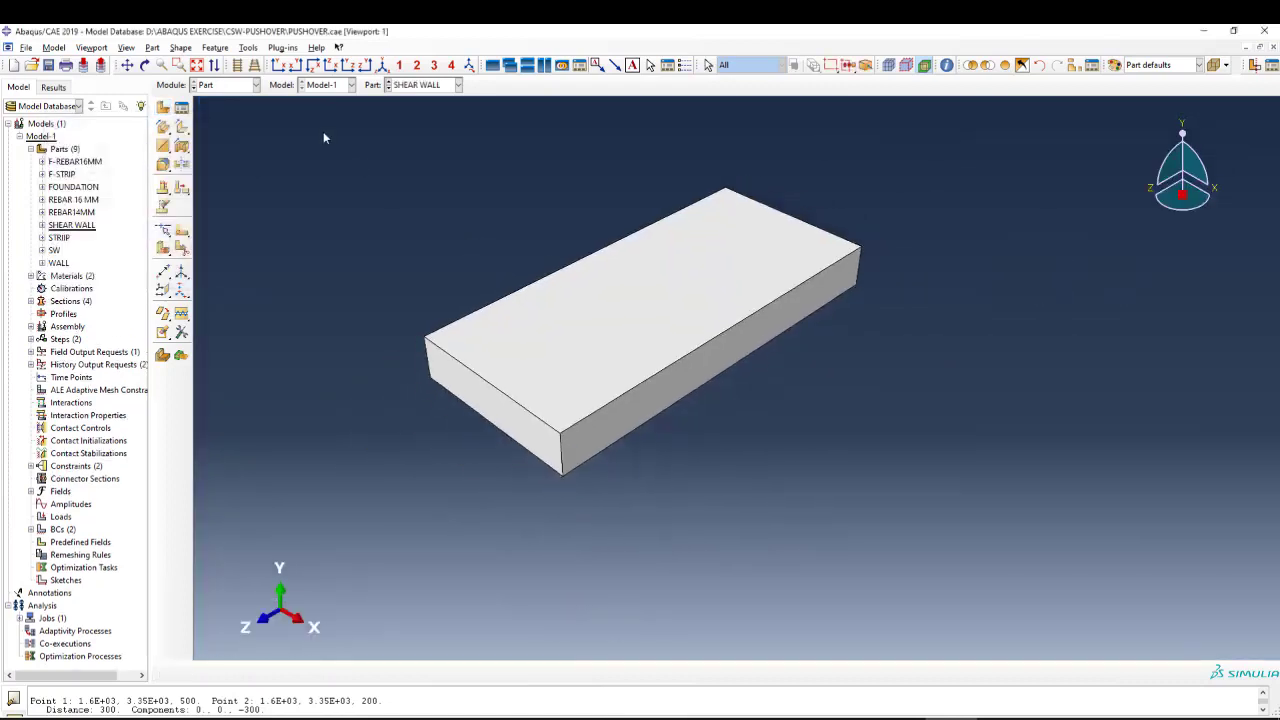
left_click(229, 87)
left_click(577, 258)
Start another 3D deformable solid extrusion part named FO with an approximate size of 5000.
left_click(163, 107)
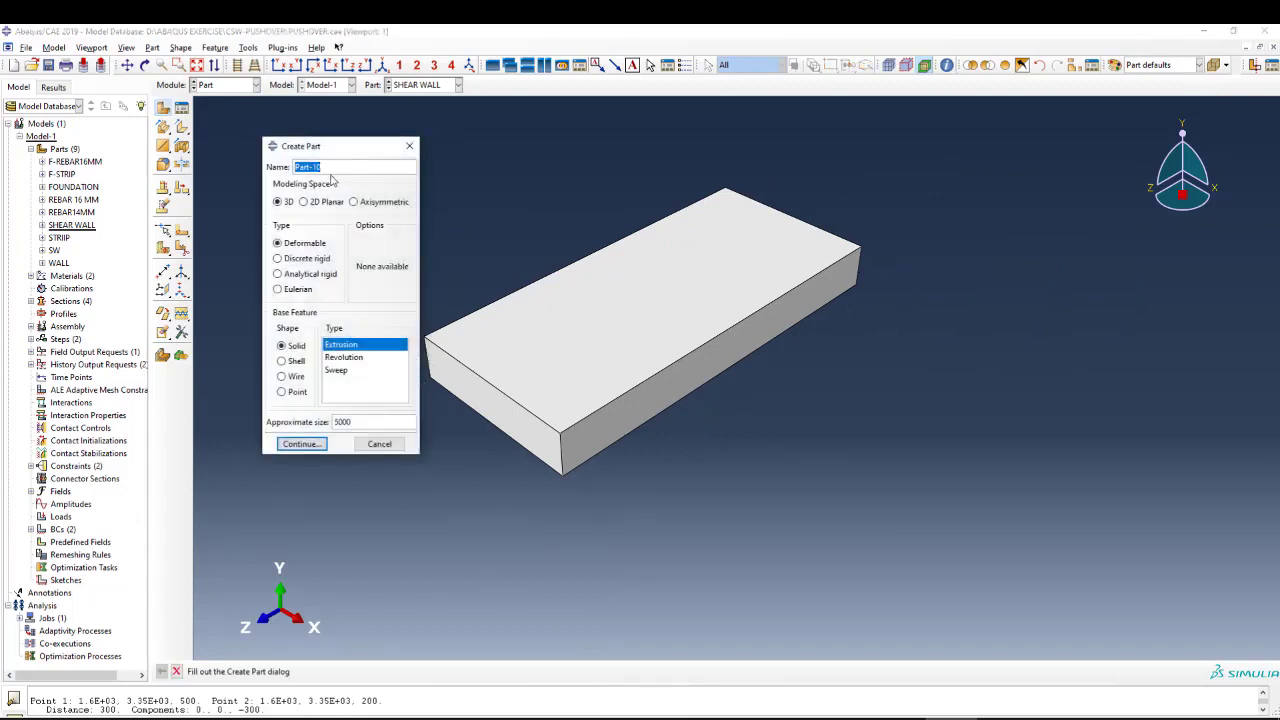
type("FOUND")
left_click(301, 443)
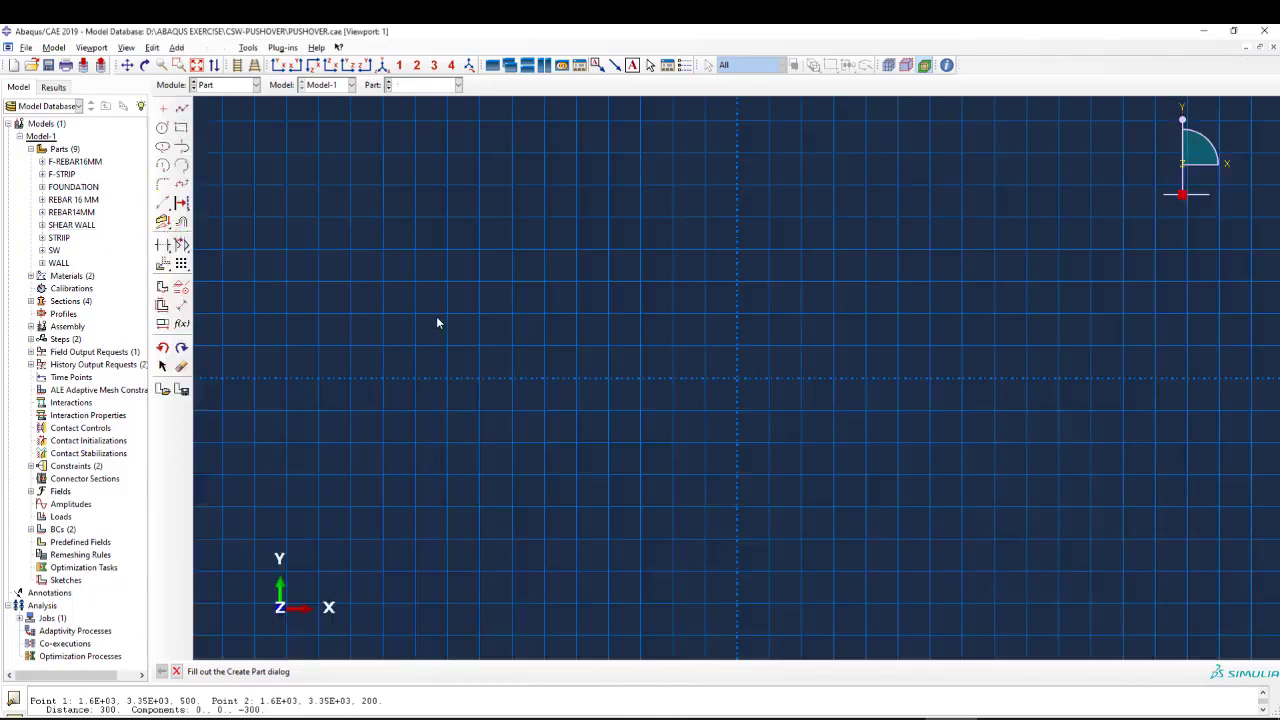
Sketch a rectangle about 600 wide and 500 high with its lower-left corner at the origin.
left_click(181, 127)
left_click(737, 379)
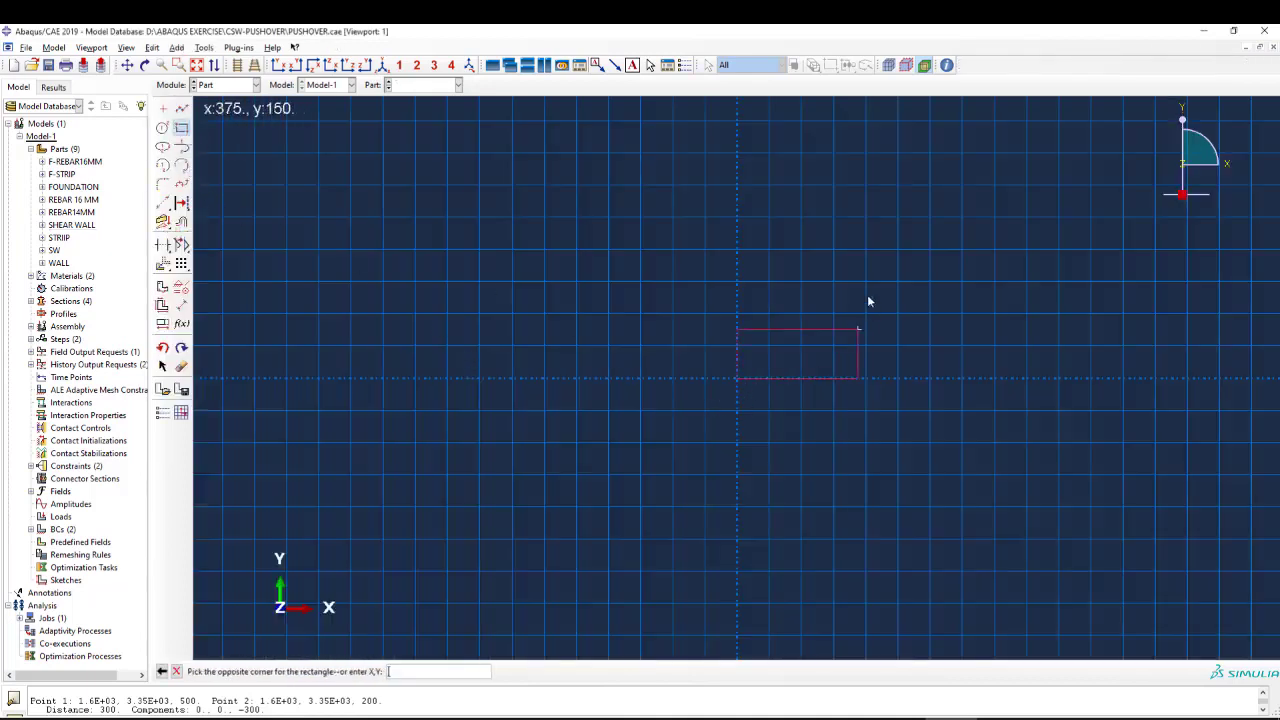
left_click(929, 219)
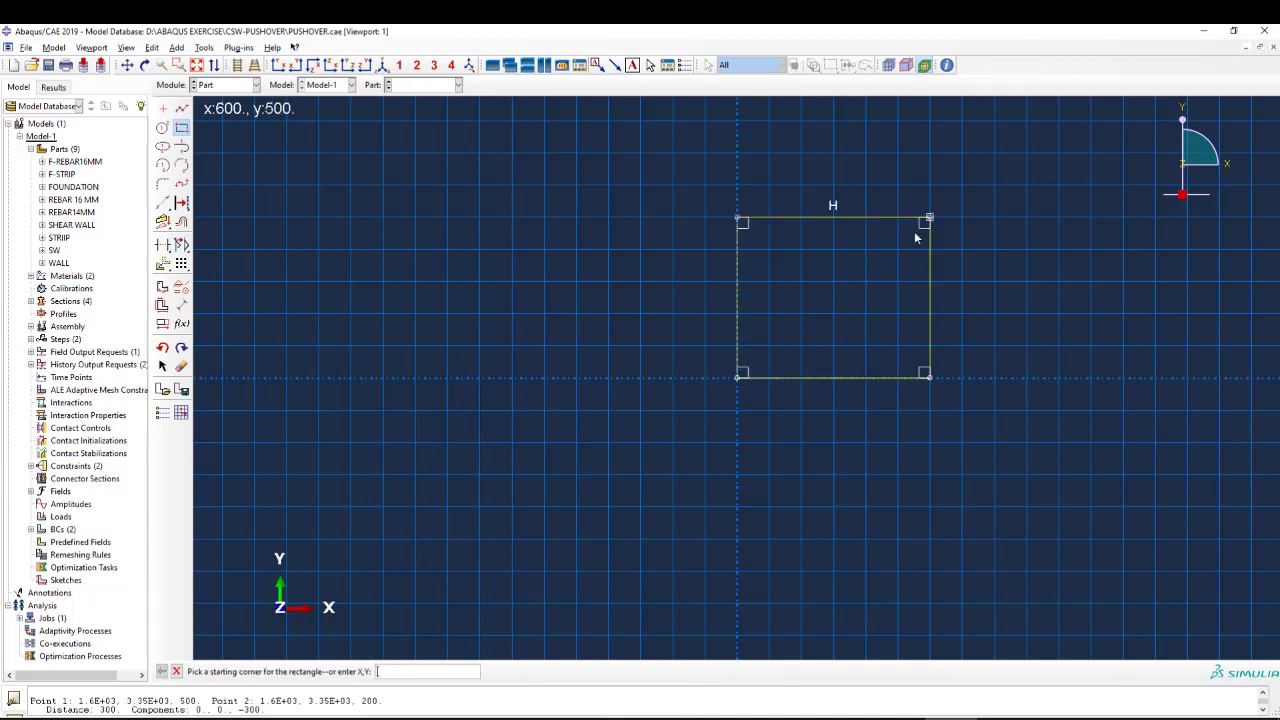
Dimension the second part's rectangle to a width and height of 700 each and finish the sketch.
left_click(181, 305)
left_click(823, 379)
left_click(743, 463)
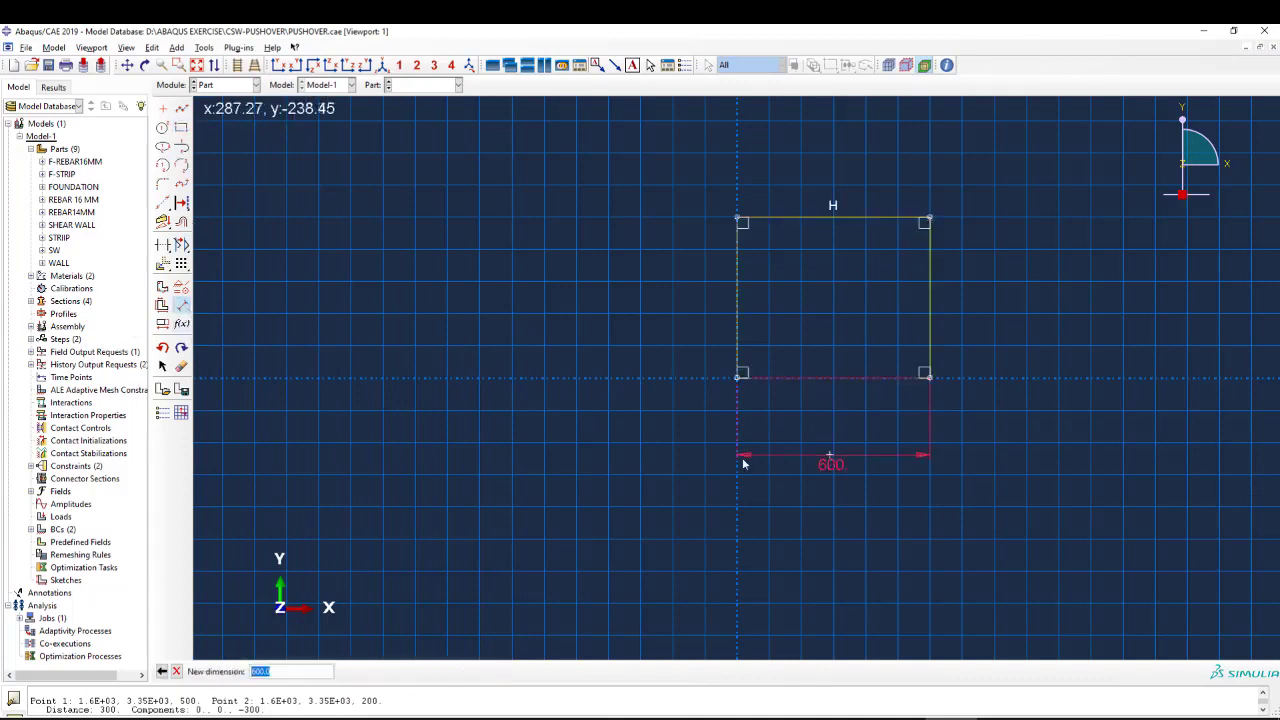
type("1")
type("00")
key("Return")
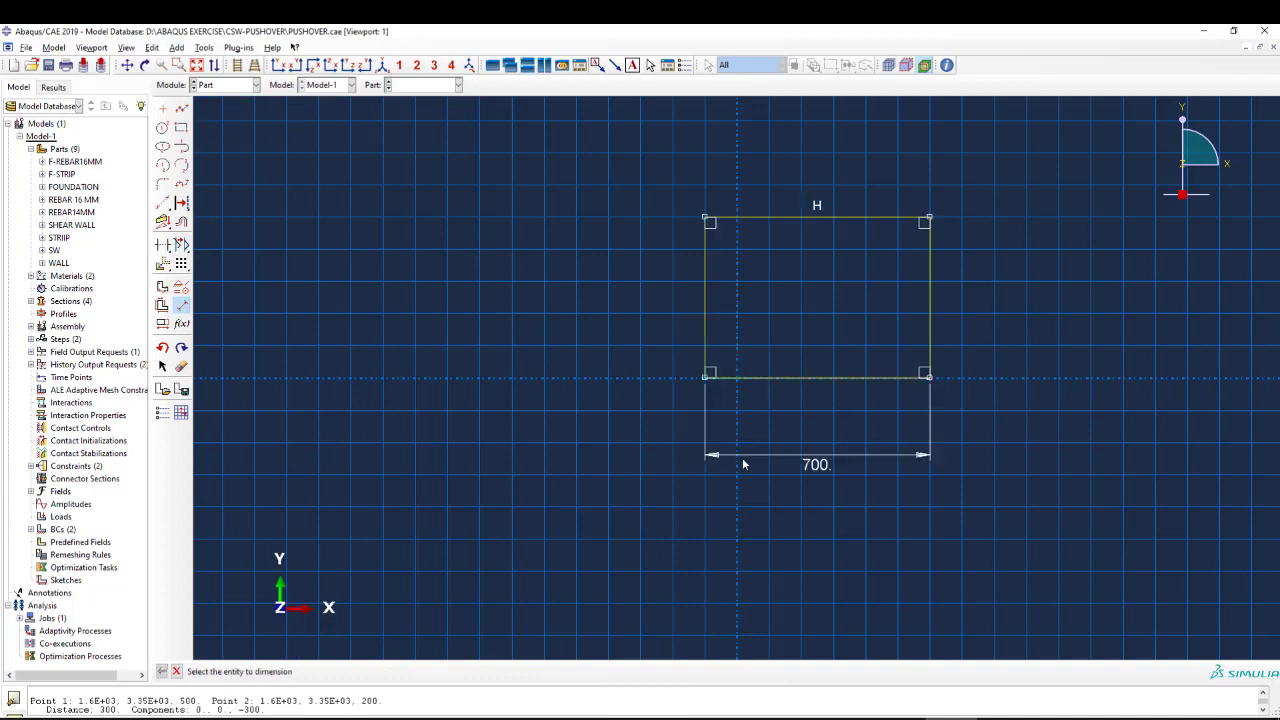
left_click(697, 297)
left_click(631, 297)
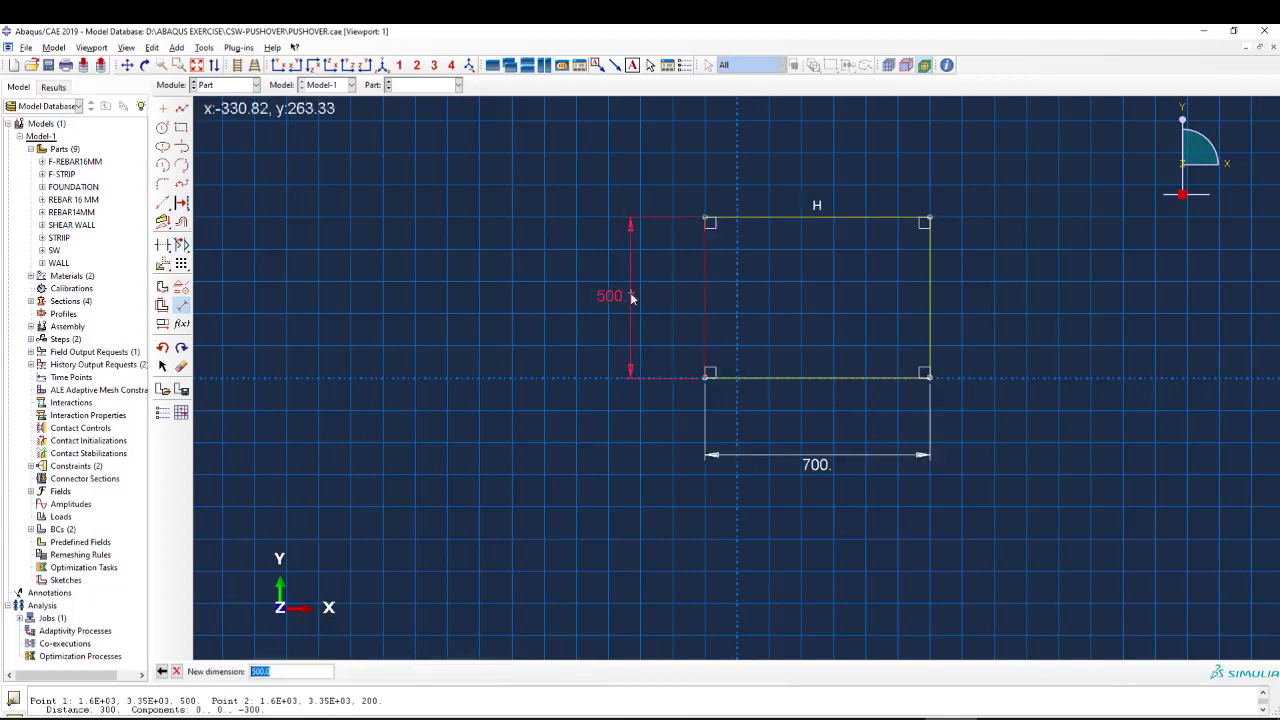
type("700")
key("Return")
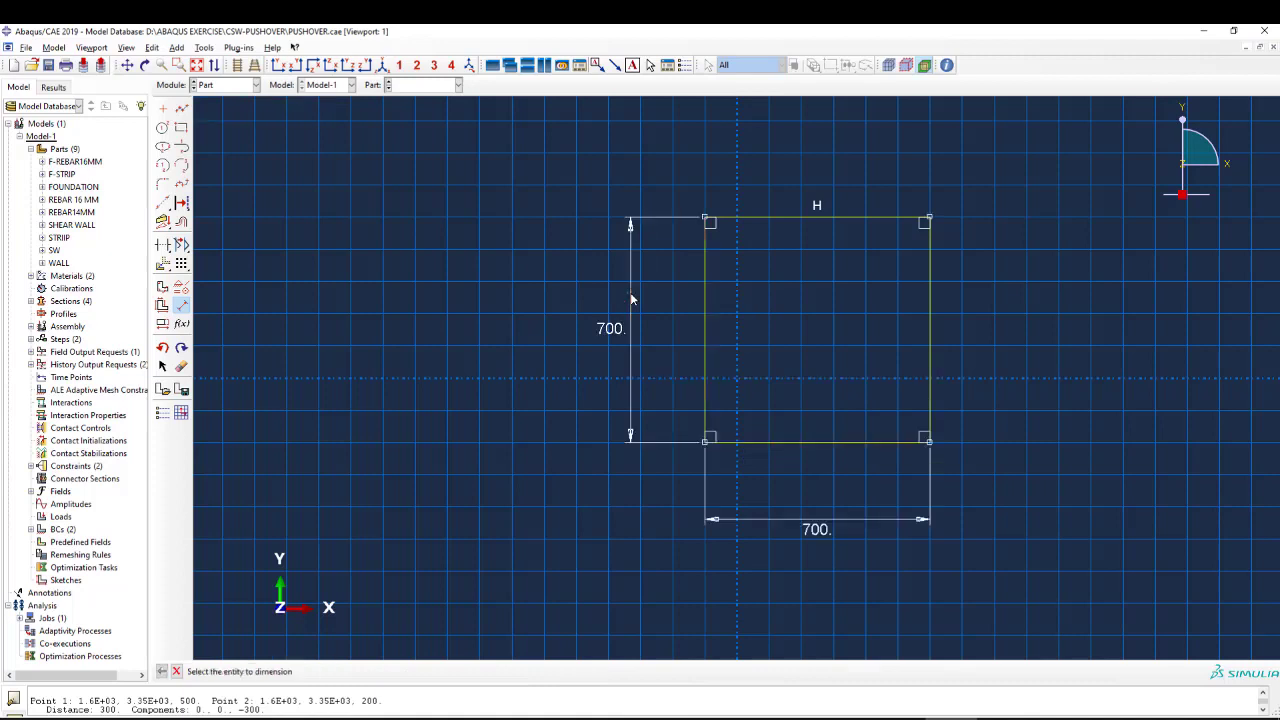
key("Escape")
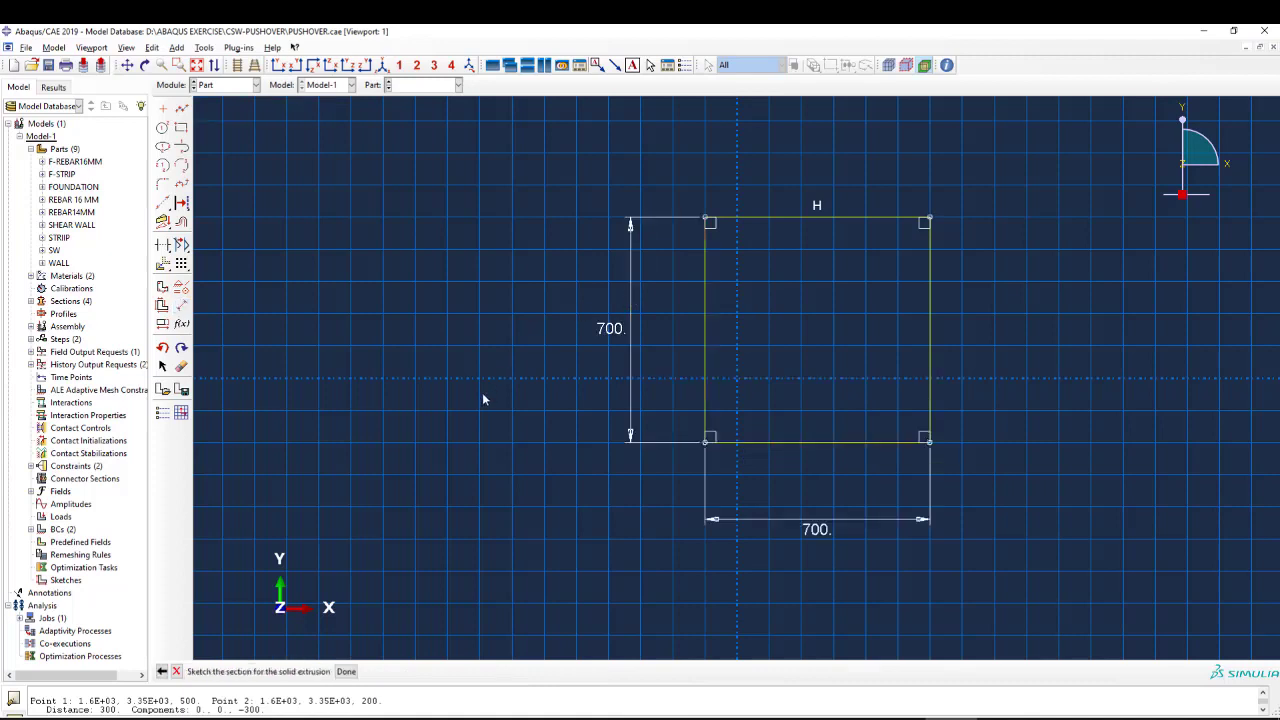
middle_click(482, 397)
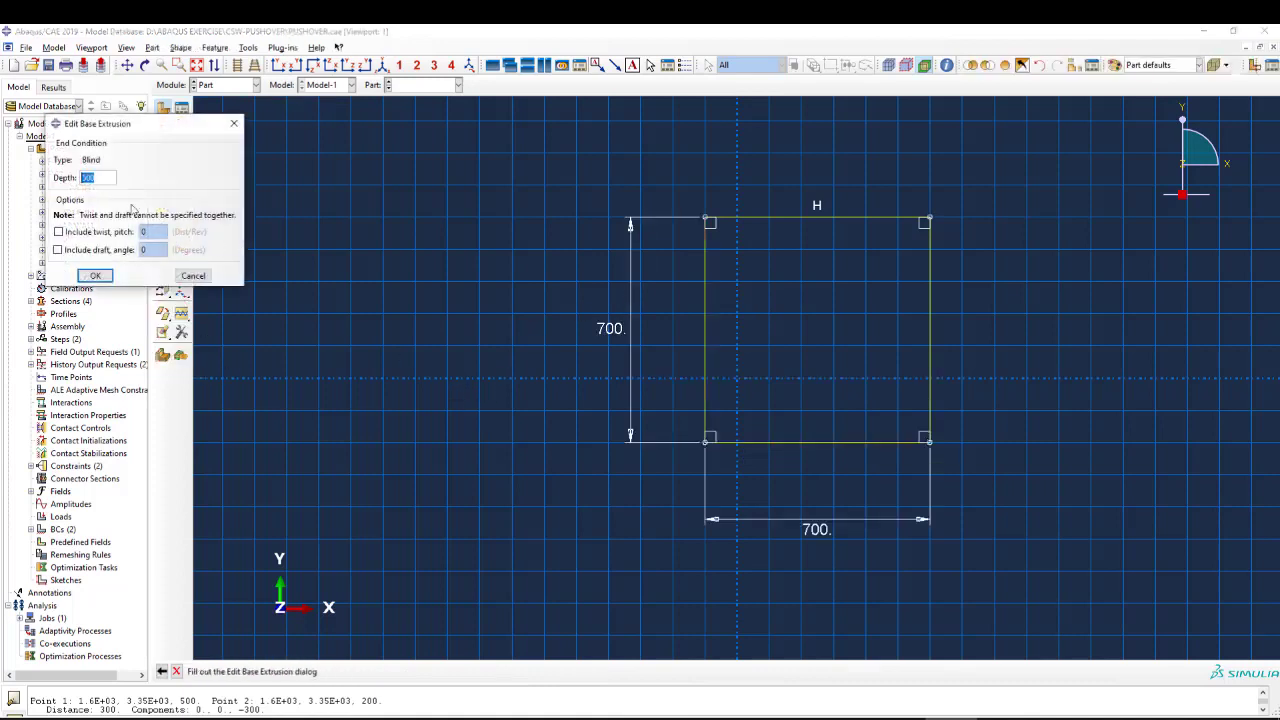
Extrude the 700 by 700 foundation sketch to a depth of 2000.
type("2000")
left_click(95, 275)
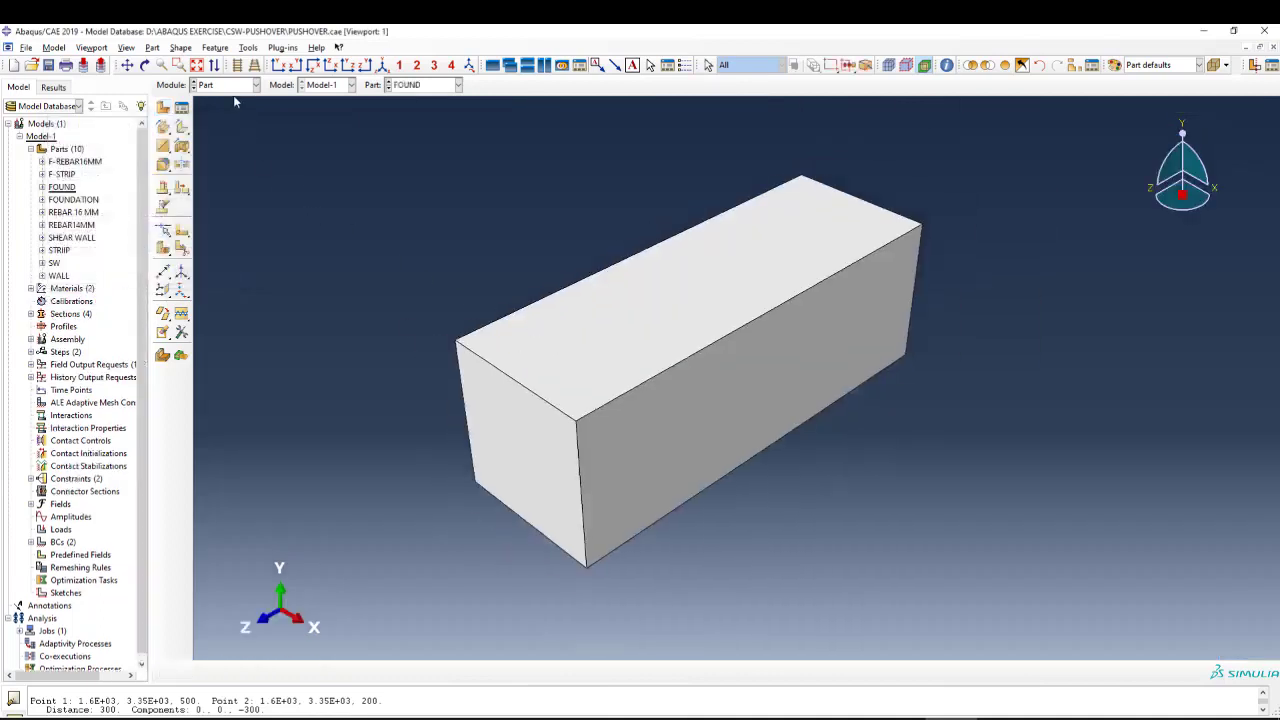
Start a 3D deformable planar wire part named REBAR 16MM with an approximate size of 5000.
left_click(230, 86)
left_click(220, 97)
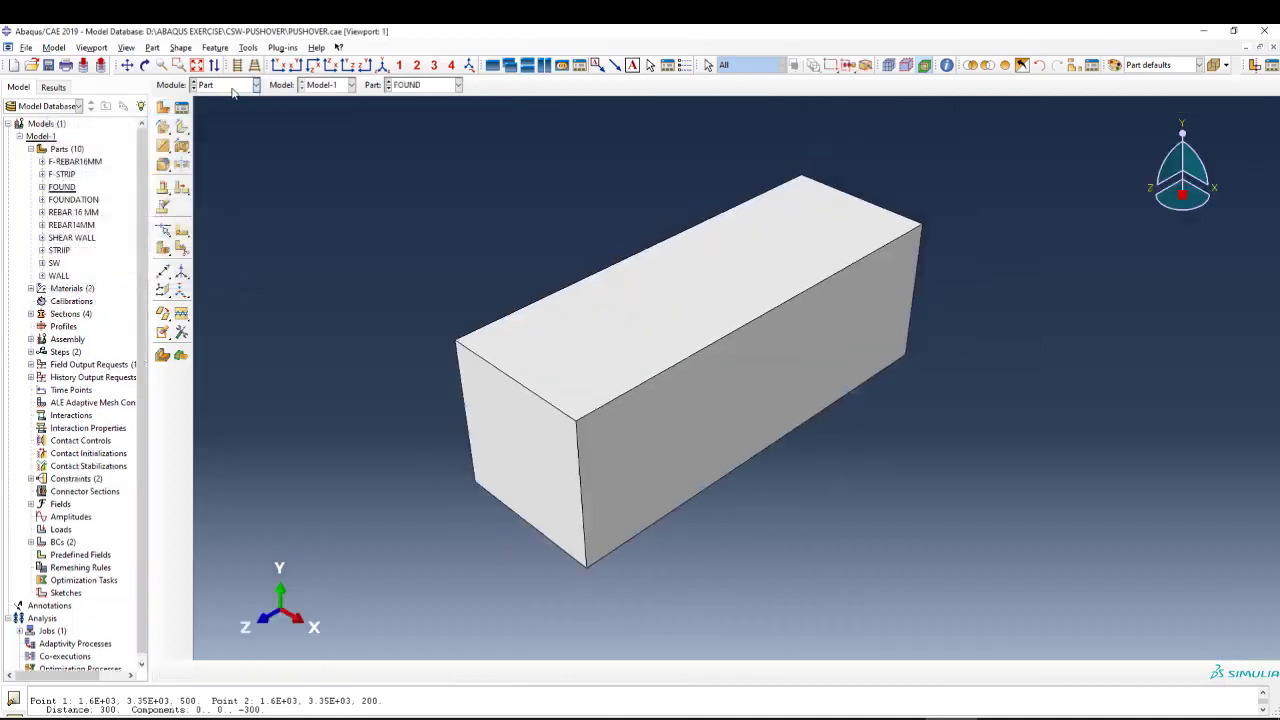
left_click(162, 110)
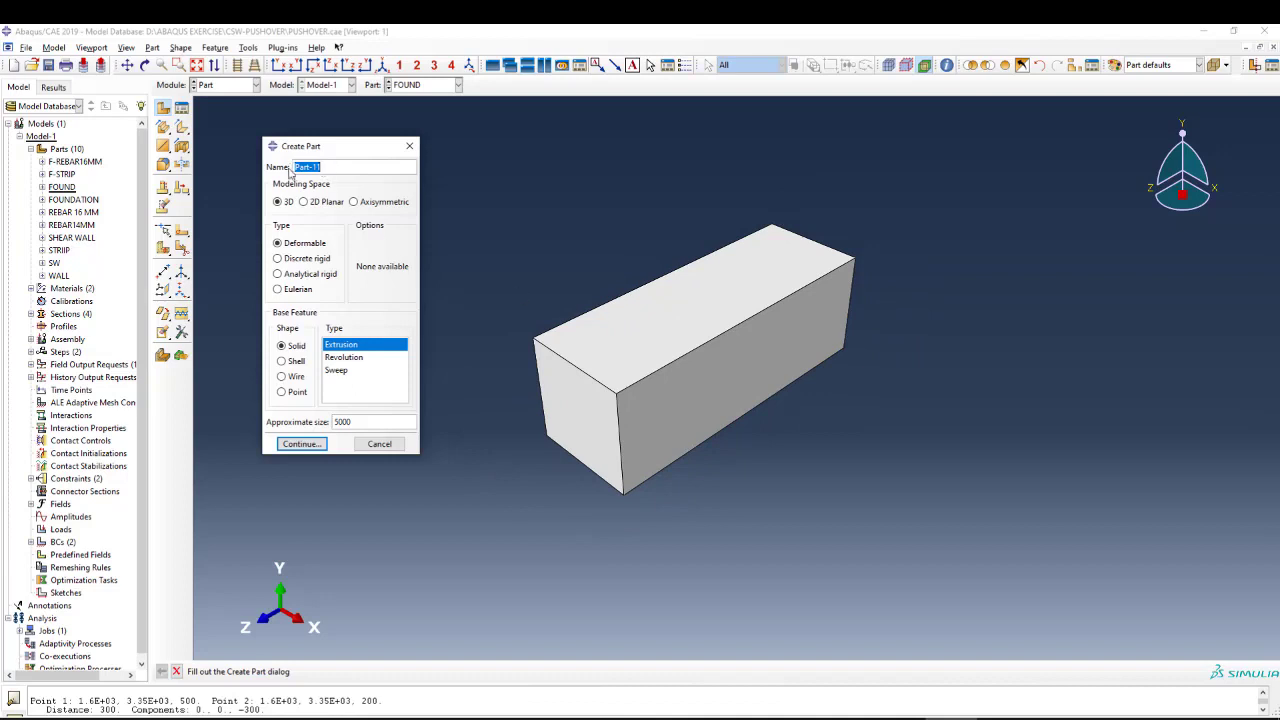
type("REBAR 16MM")
left_click(297, 377)
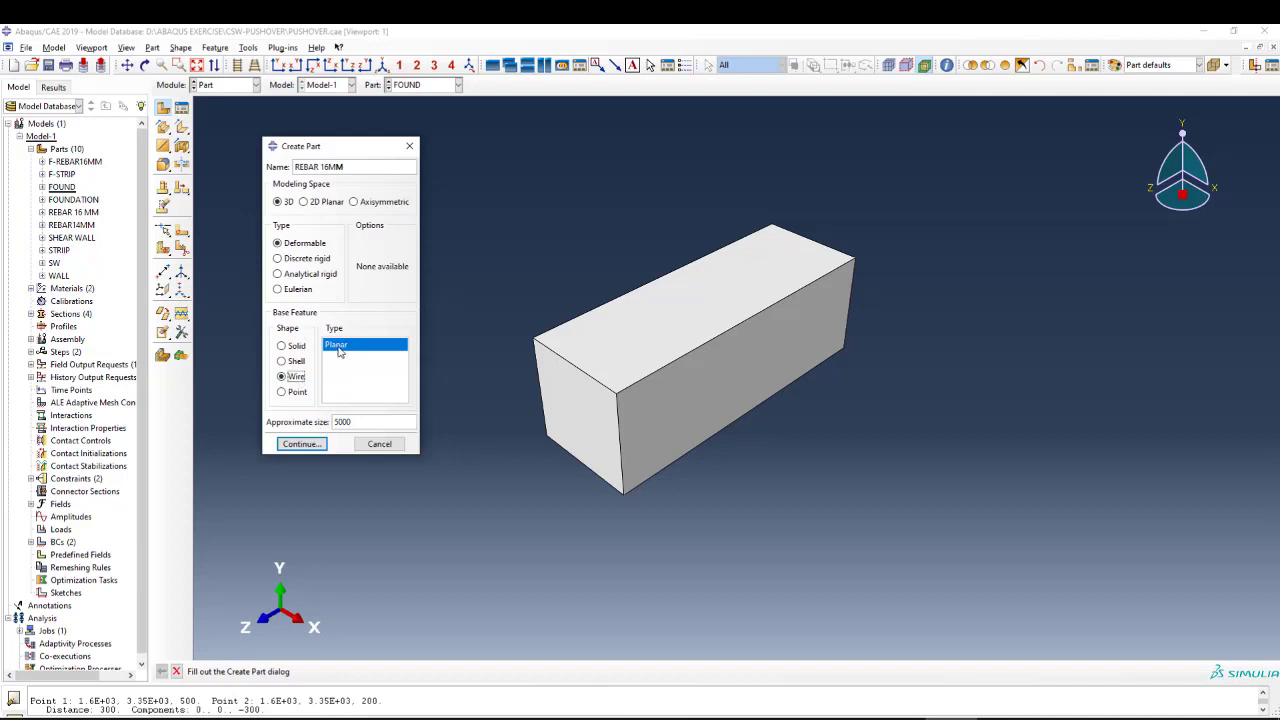
left_click(301, 443)
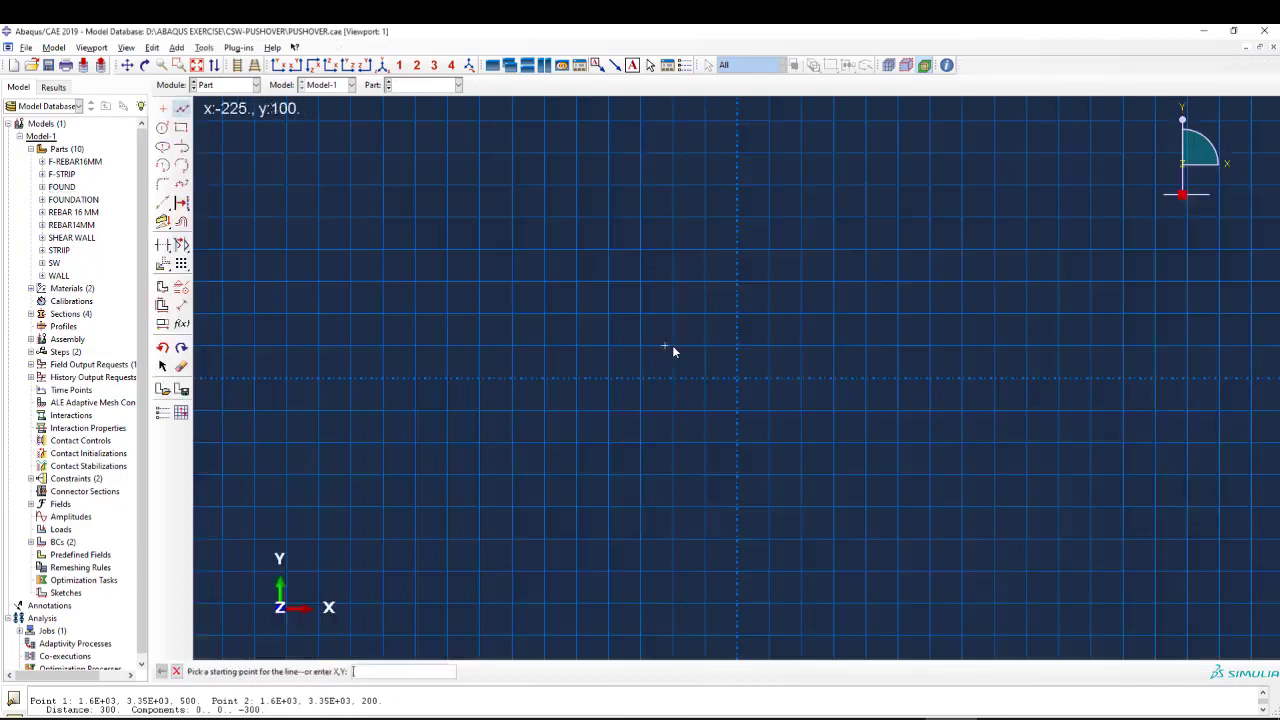
Sketch a horizontal line about 2000 long on the X axis, starting about 900 left of the origin.
left_click(449, 379)
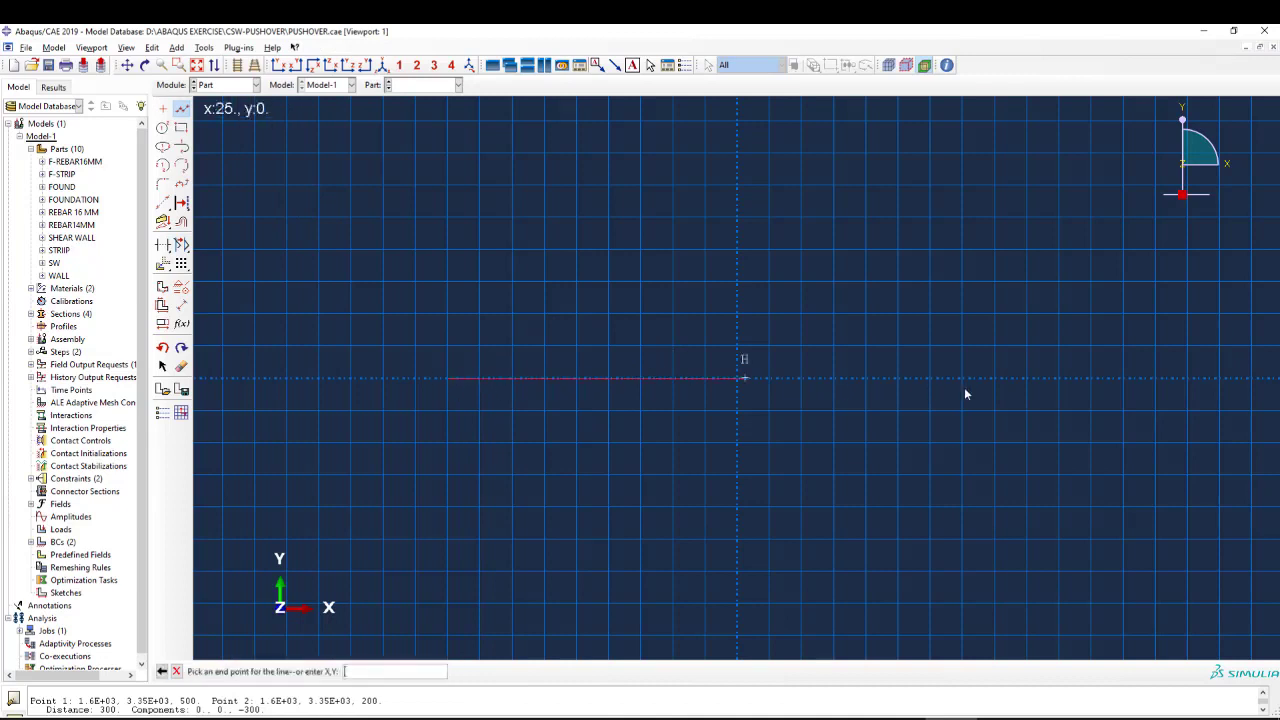
left_click(1091, 378)
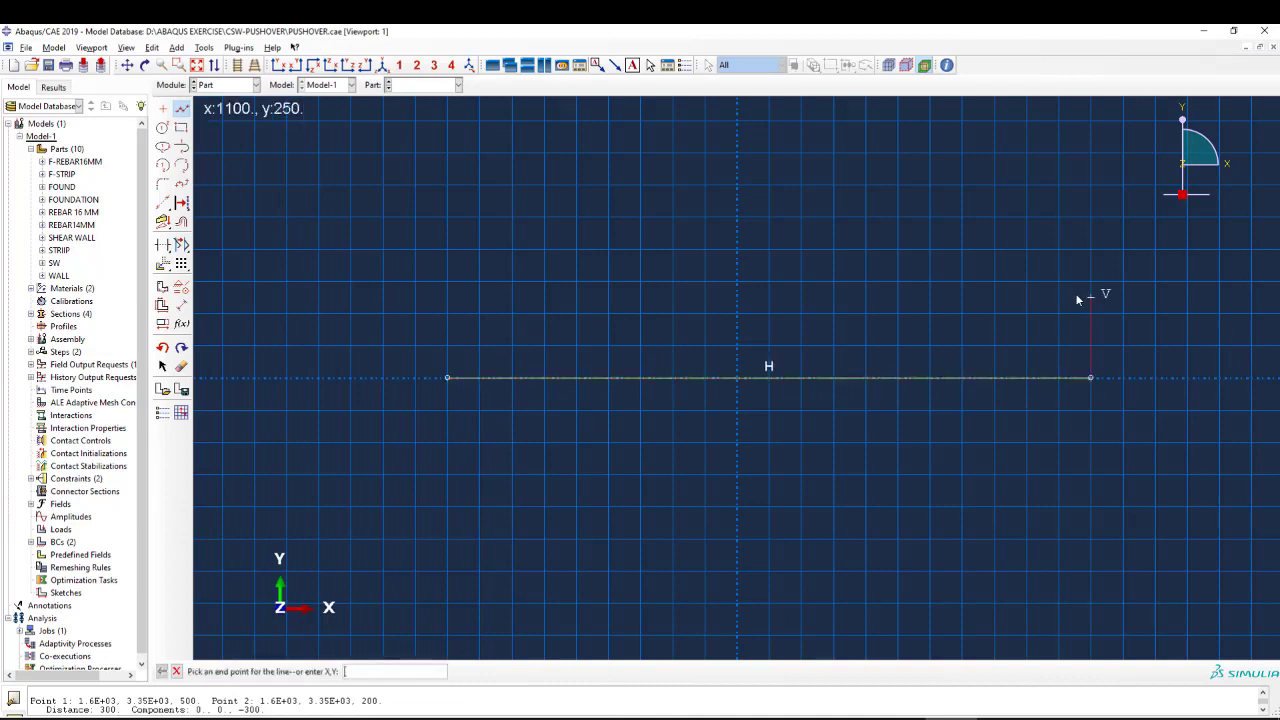
right_click(1078, 297)
left_click(1120, 356)
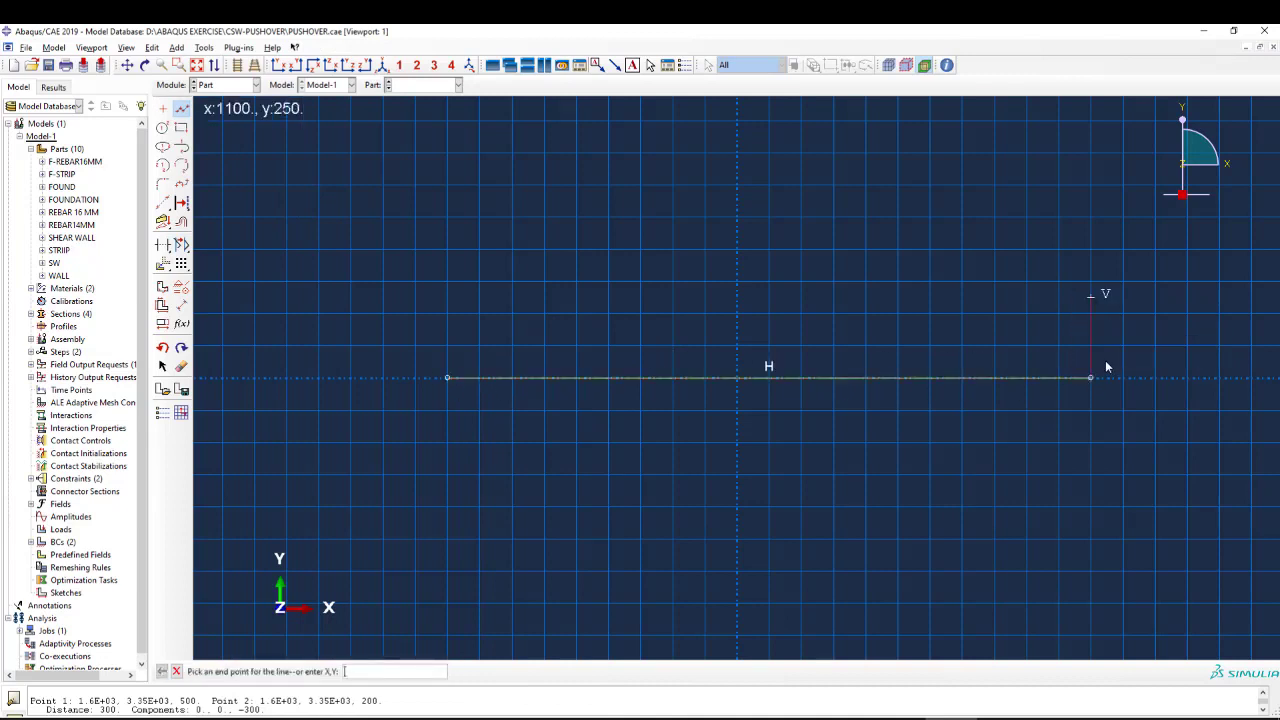
Dimension the horizontal rebar line to 3350-70 and finish the wire sketch.
left_click(181, 305)
left_click(601, 379)
left_click(607, 440)
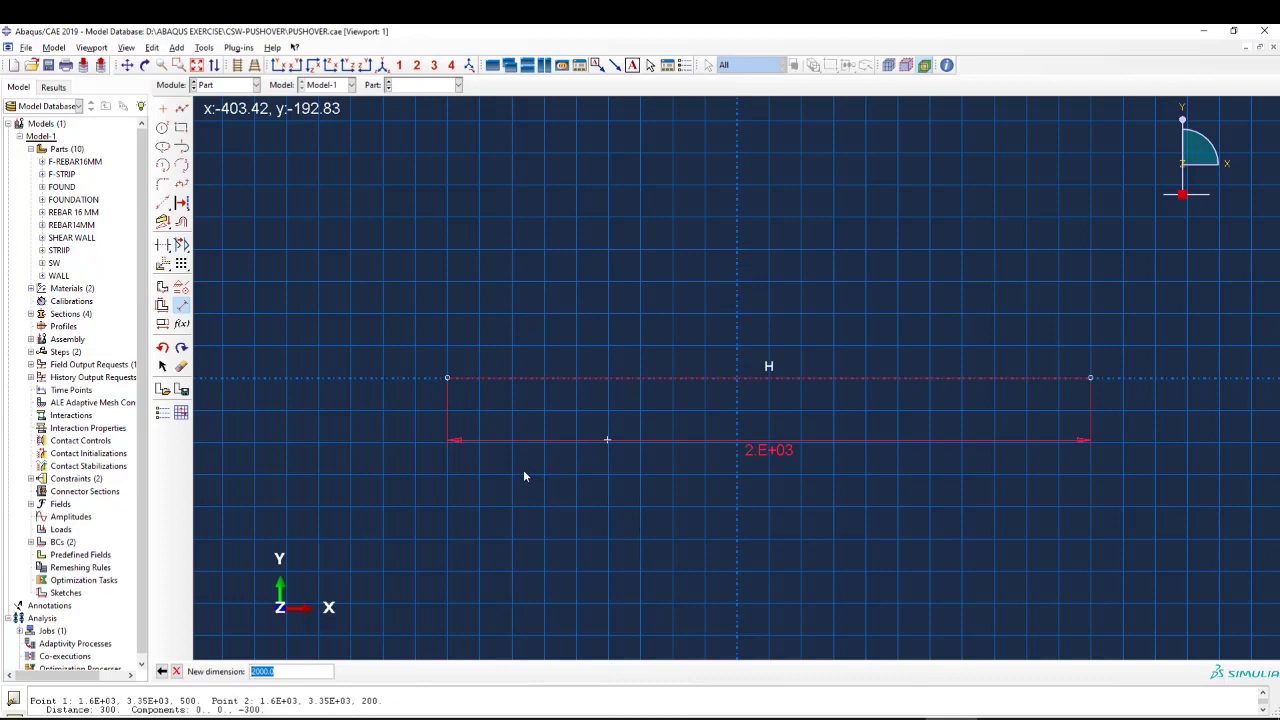
type("3")
type("3")
type("3")
type("50")
type("-70")
key("Return")
scroll(582, 462, "down", 3)
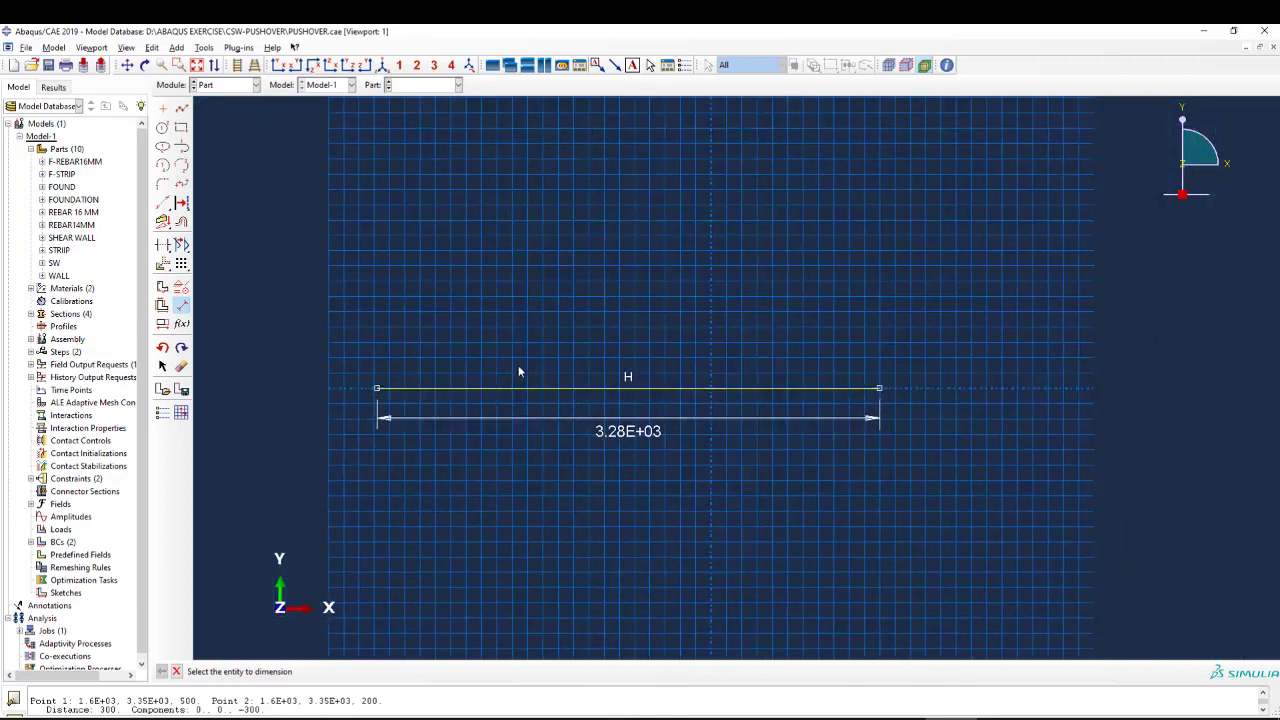
middle_click(438, 322)
middle_click(438, 322)
middle_click(600, 368)
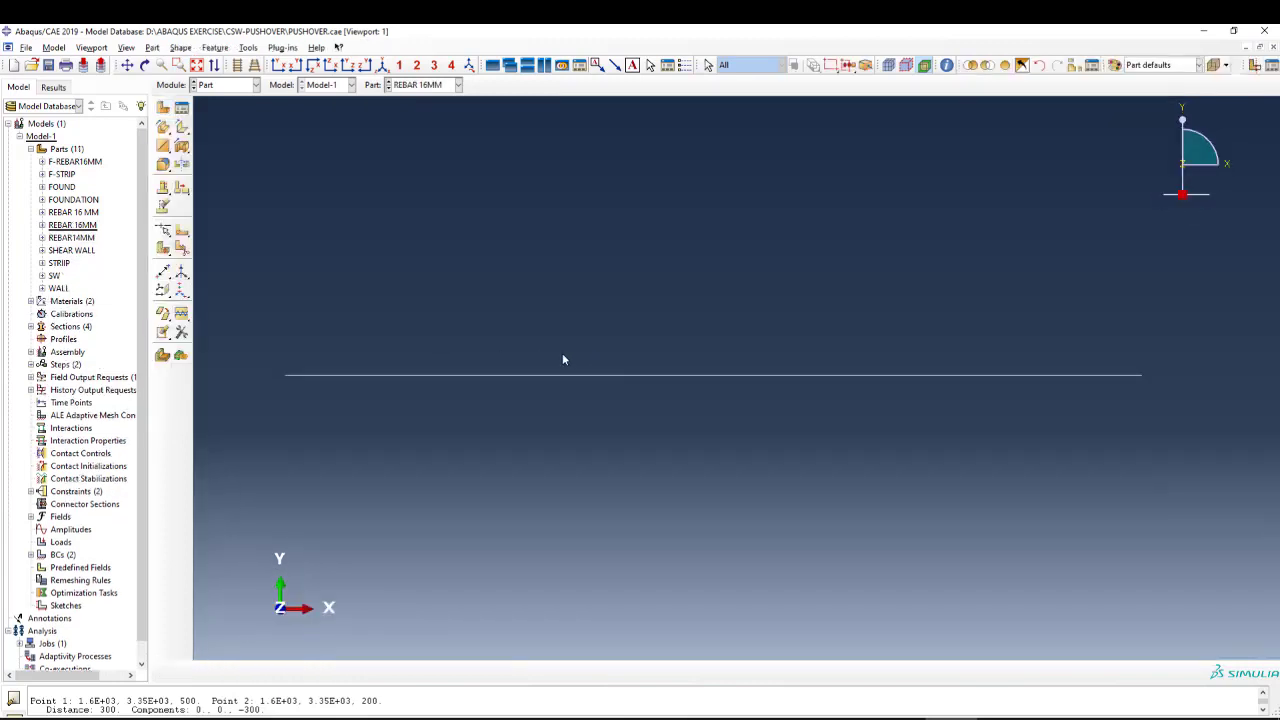
Start another 3D deformable planar wire part, giving it a name that begins with REBAR 16M and an approximate size of 5000.
left_click(163, 107)
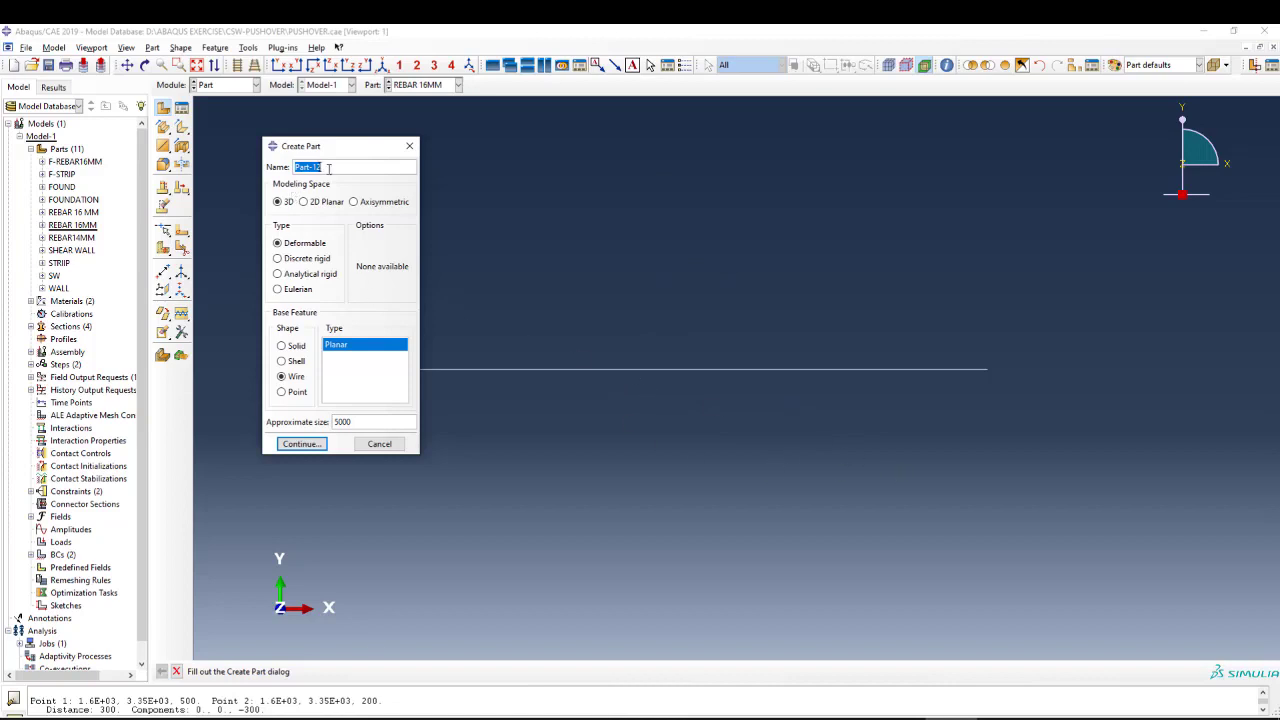
type("REBAR 16MOKE")
key("Left")
key("Left")
type("P")
left_click_drag(350, 168, 344, 168)
type("O")
left_click(368, 167)
left_click(301, 443)
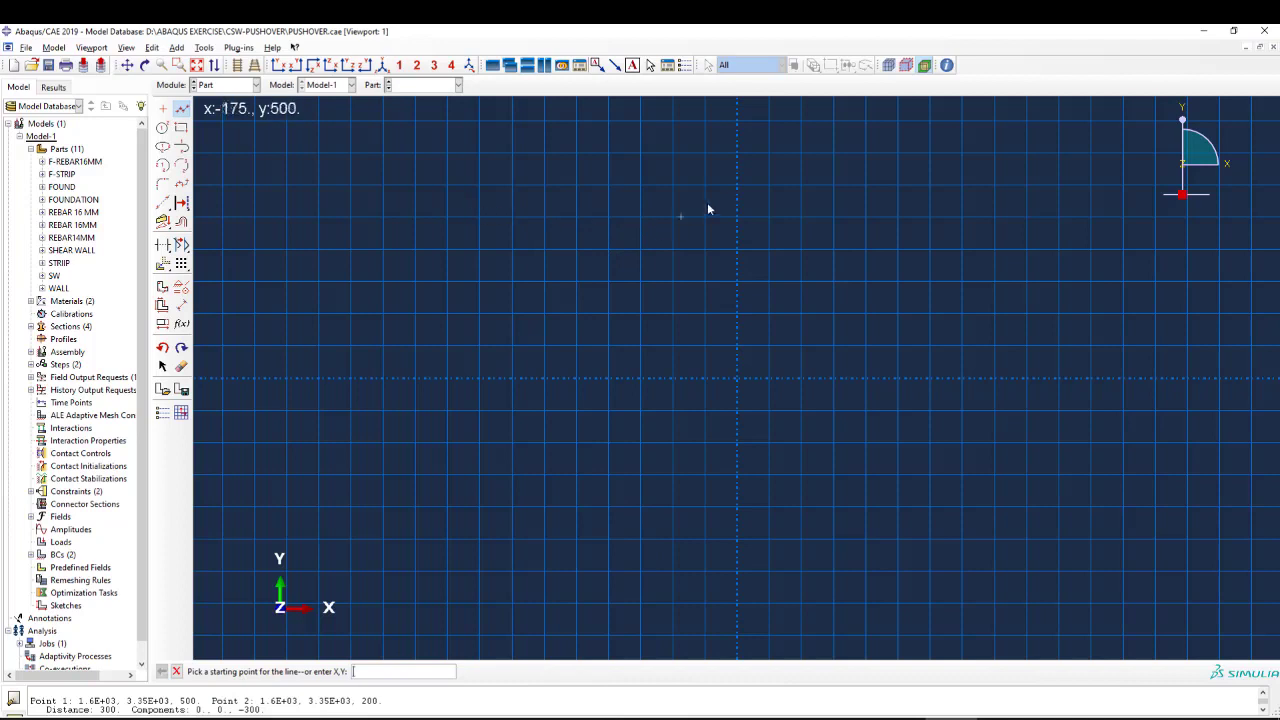
Sketch an L-shaped bar with a vertical leg about 700 long down to the origin and a foot about 200 long to its right.
left_click(737, 155)
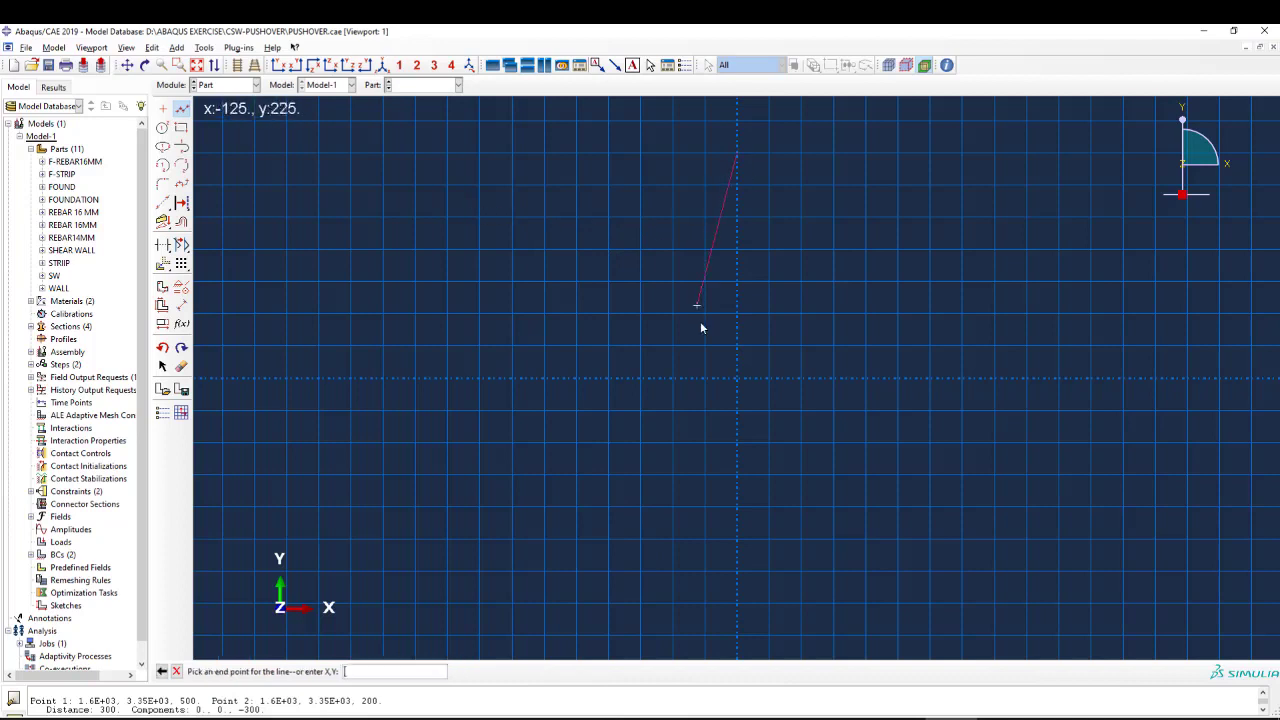
left_click(737, 377)
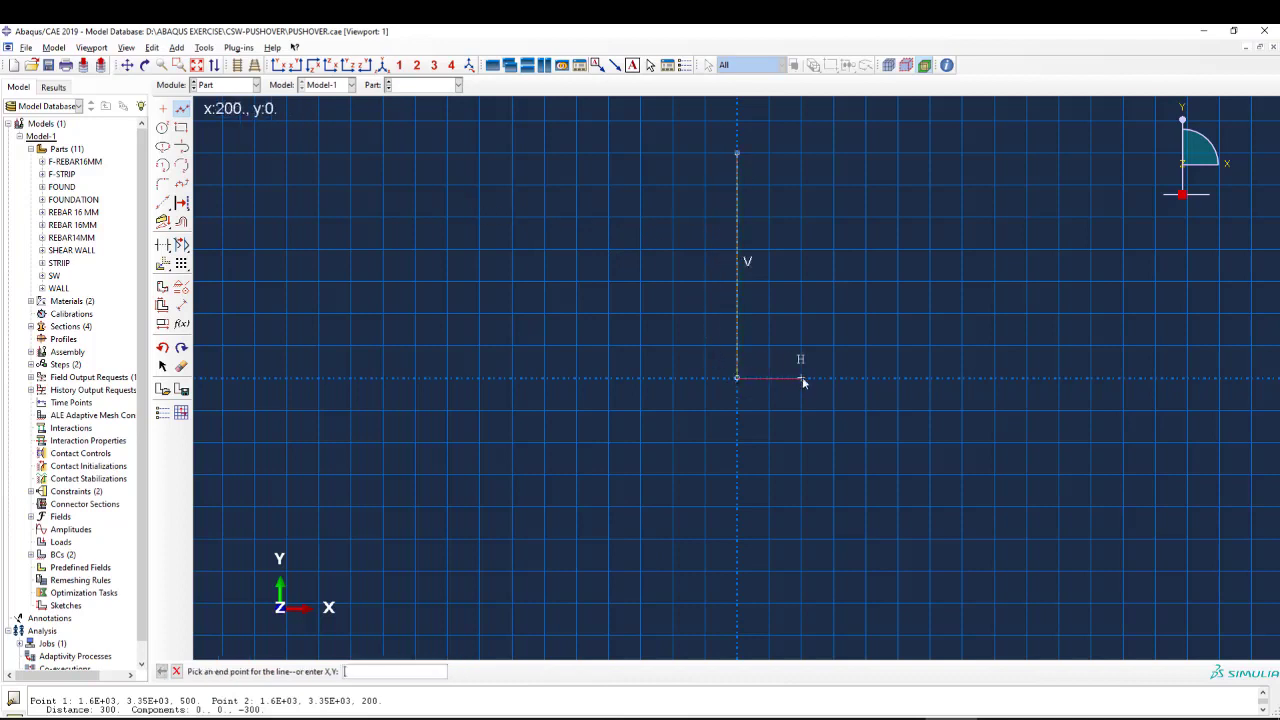
left_click(801, 378)
right_click(818, 398)
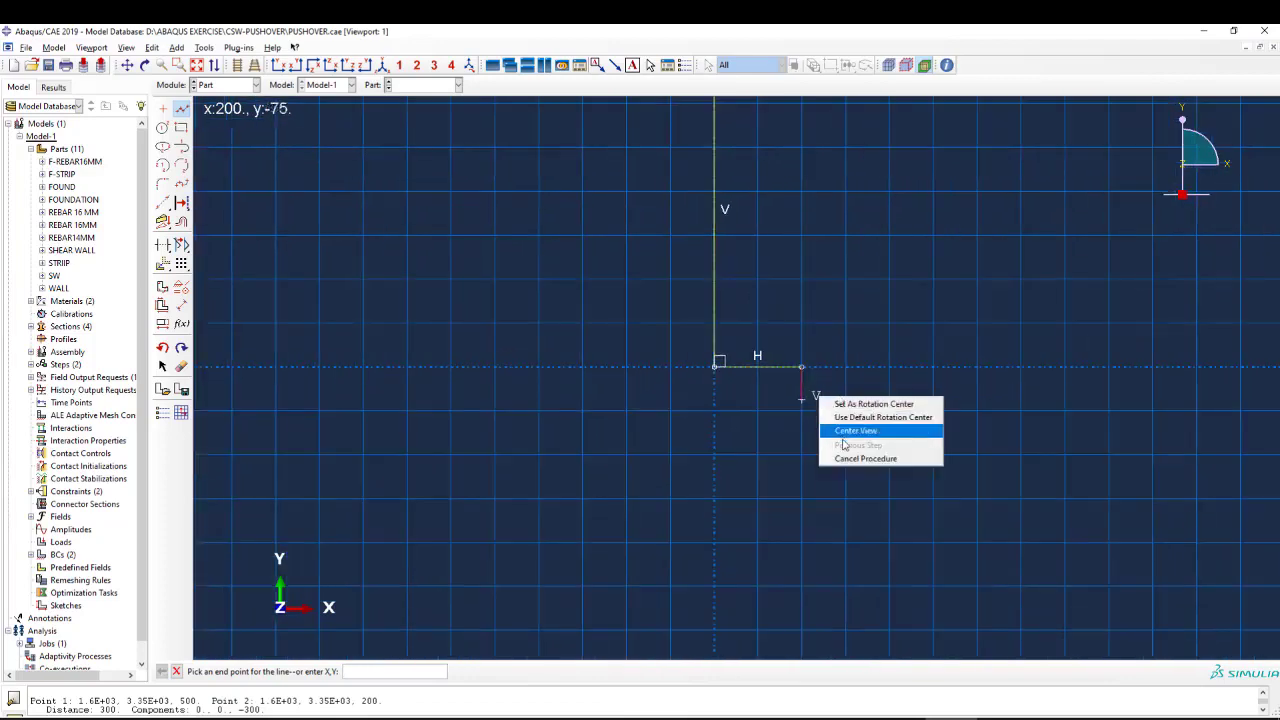
left_click(822, 438)
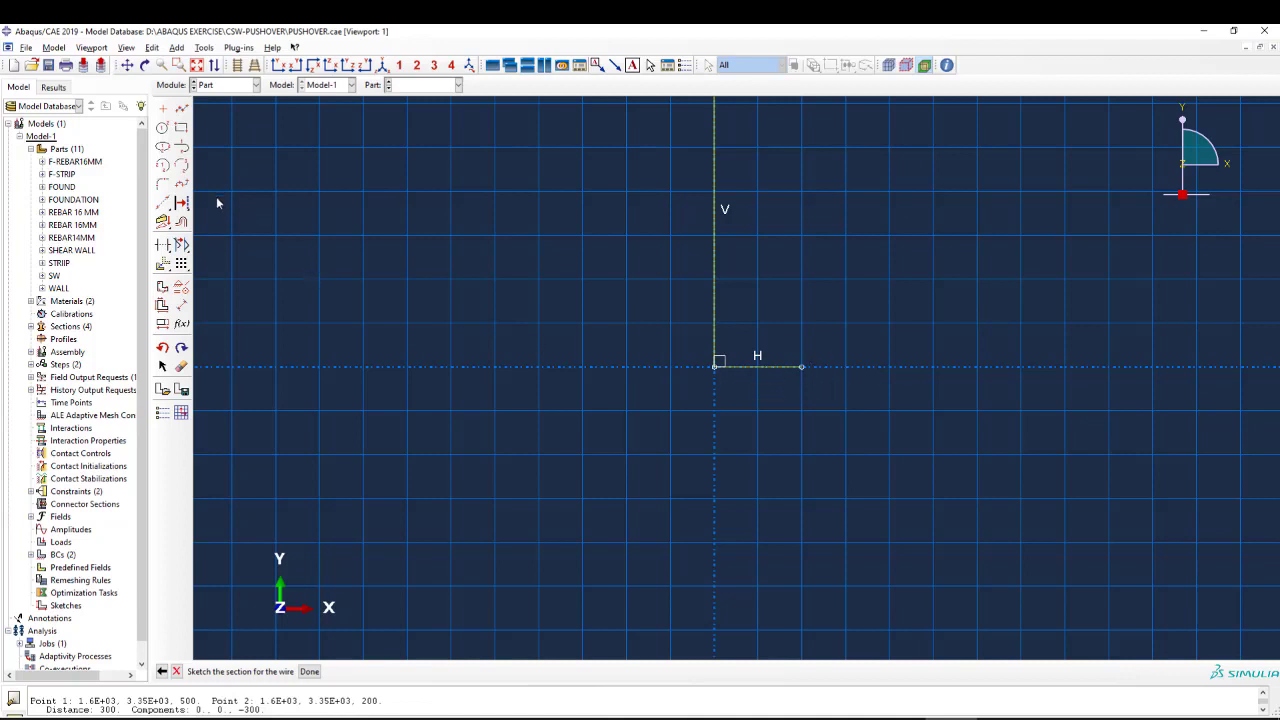
Dimension the vertical leg of the L-shaped bar to 3350-70.
left_click(181, 304)
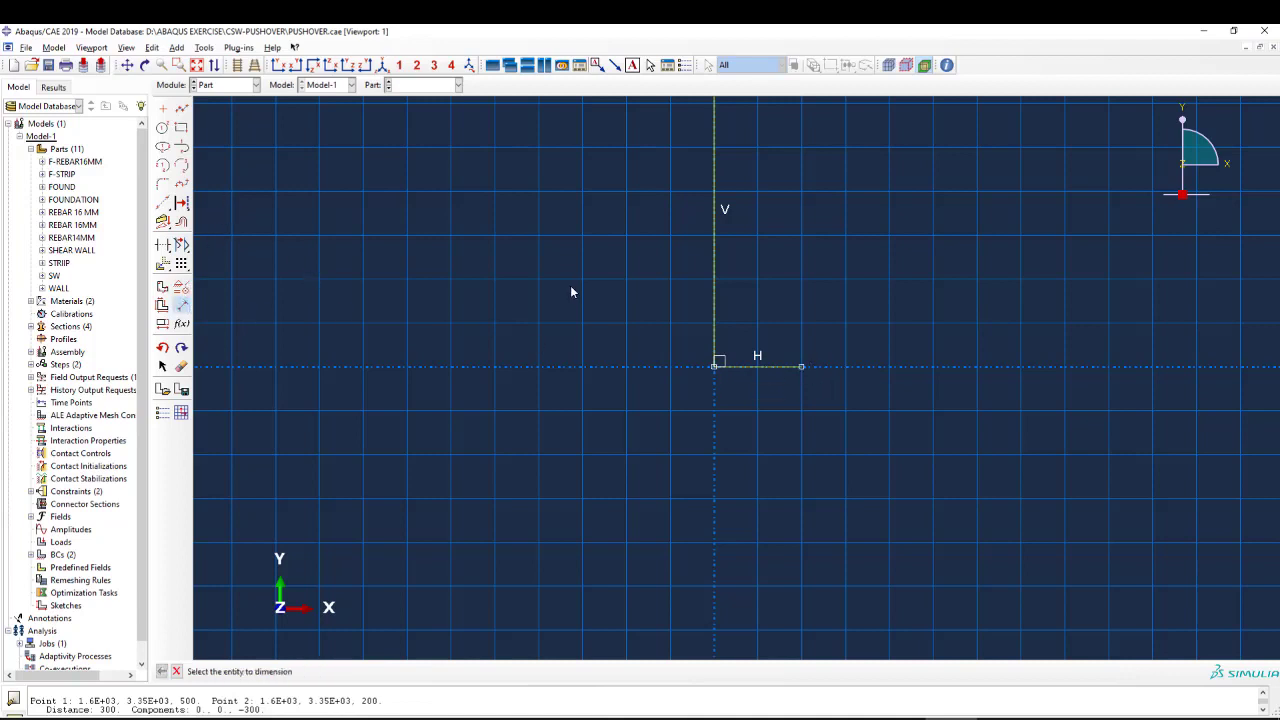
left_click(714, 246)
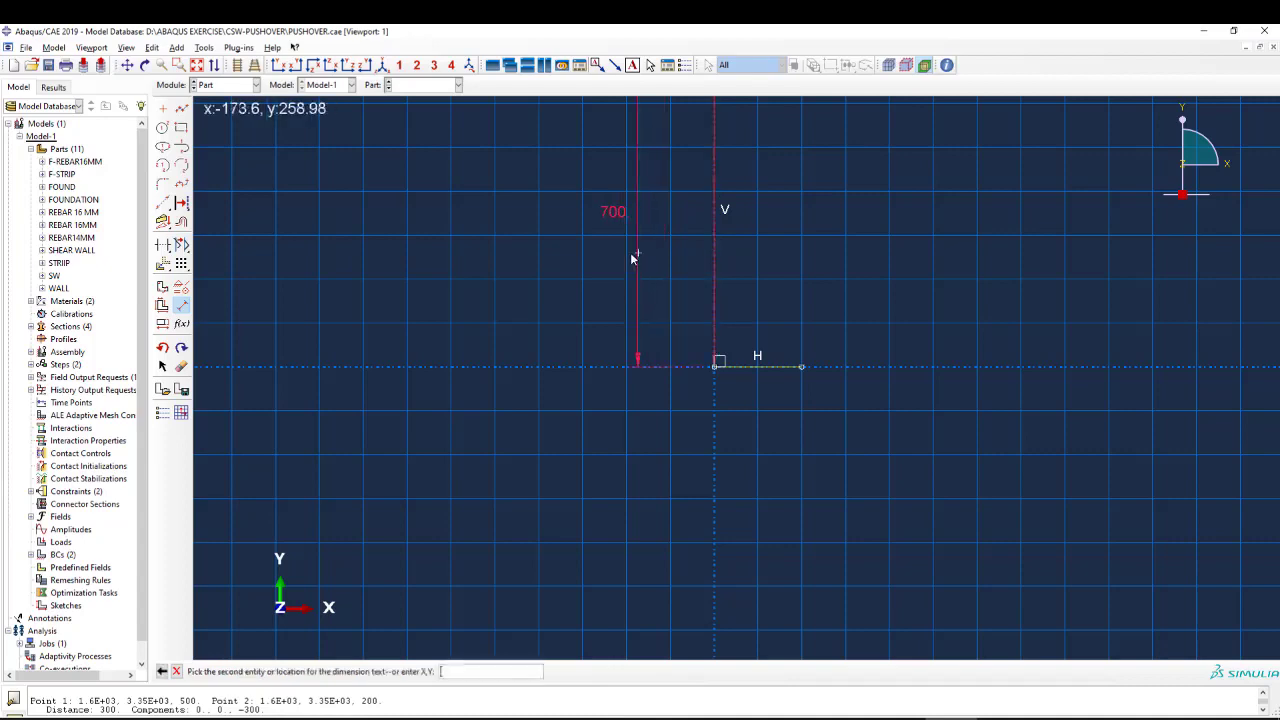
left_click(622, 304)
scroll(636, 342, "down", 1)
scroll(630, 220, "up", 2)
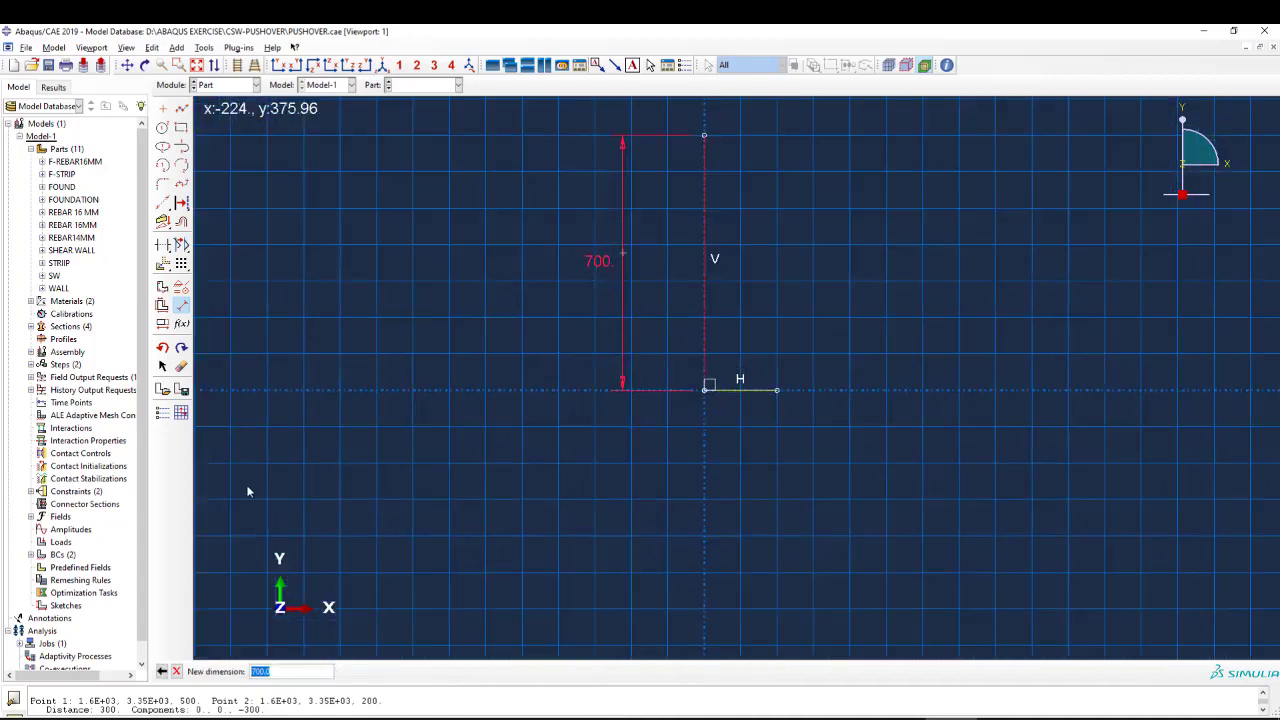
type("3350-7")
key("Return")
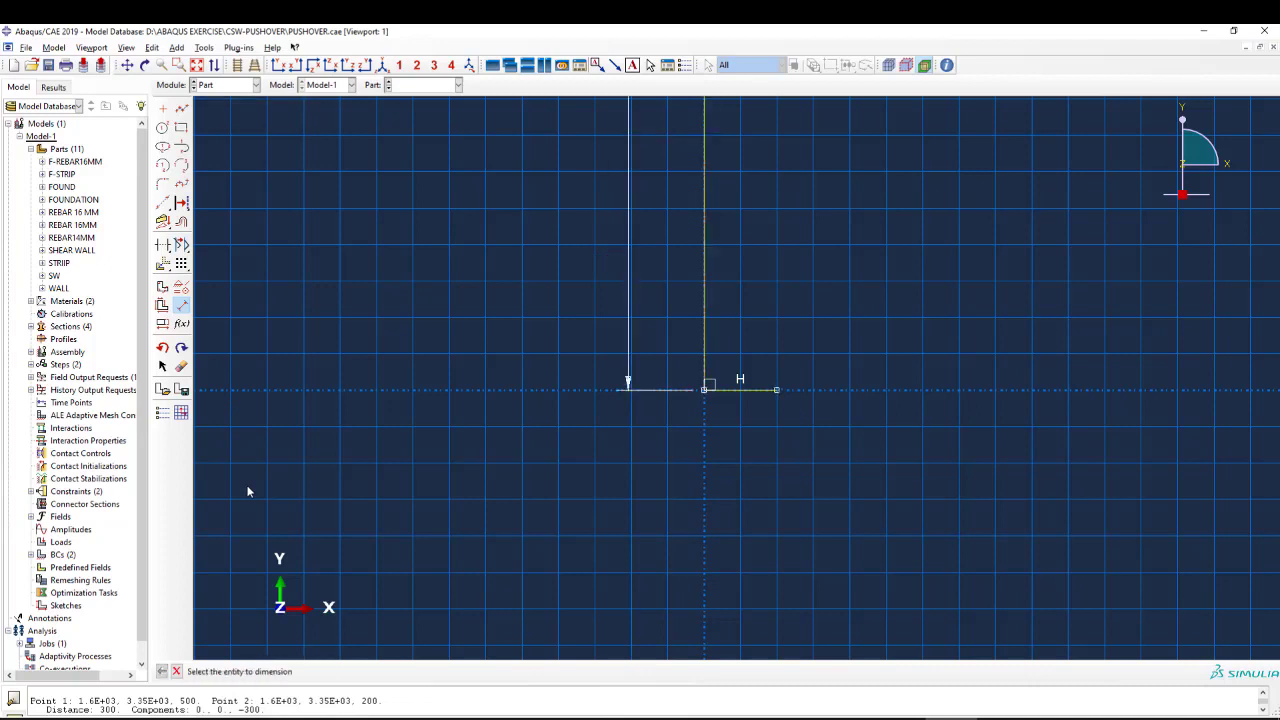
Dimension the horizontal foot of the L-shaped bar to 150.
scroll(716, 452, "up", 5)
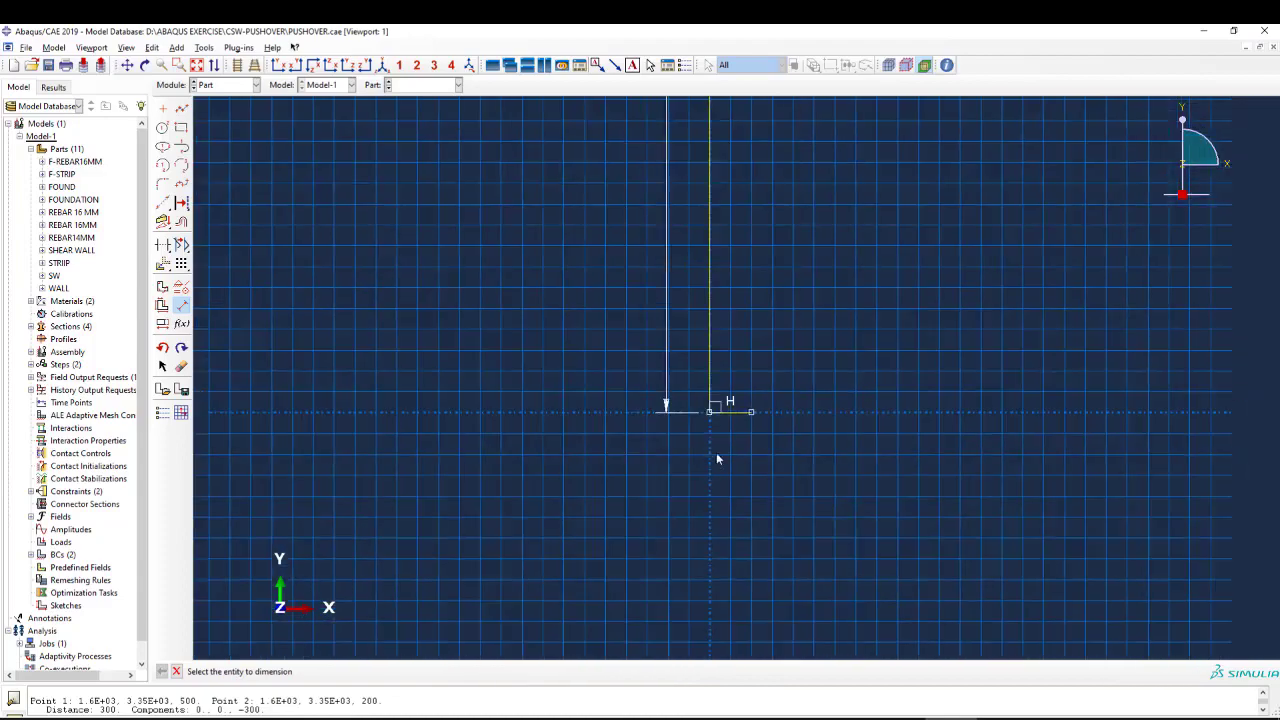
scroll(720, 417, "down", 5)
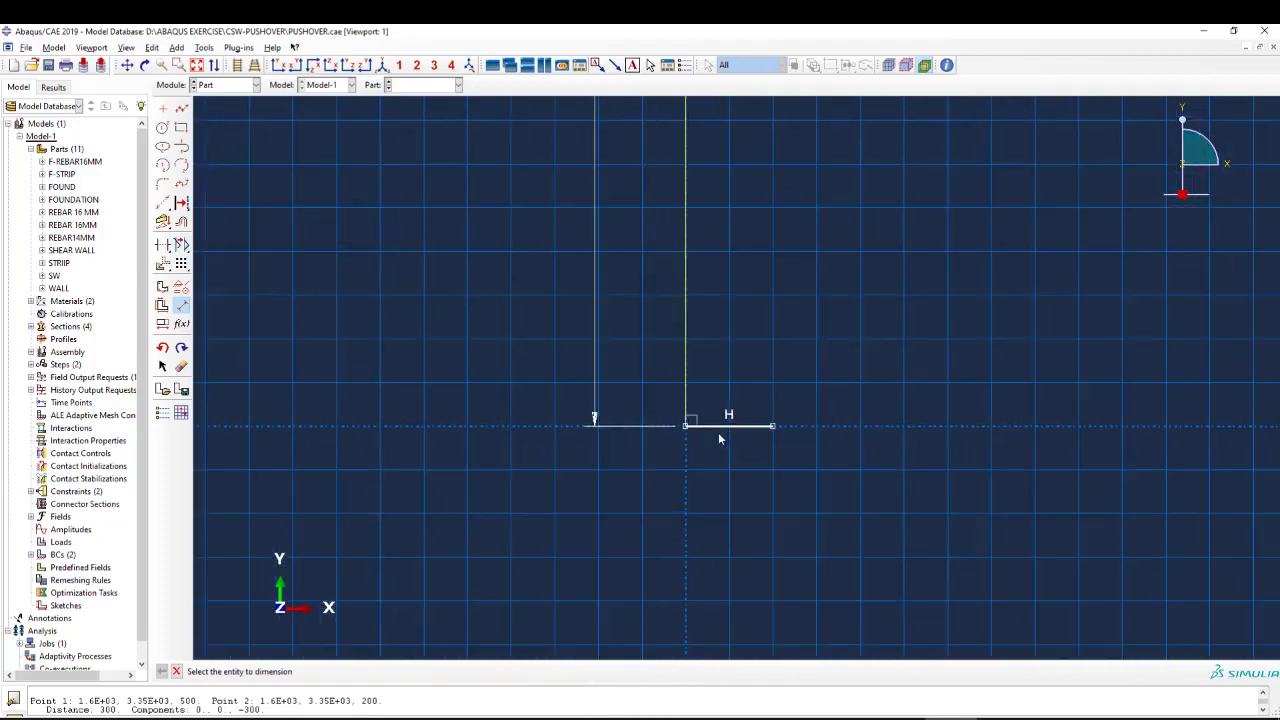
left_click(727, 444)
left_click(731, 472)
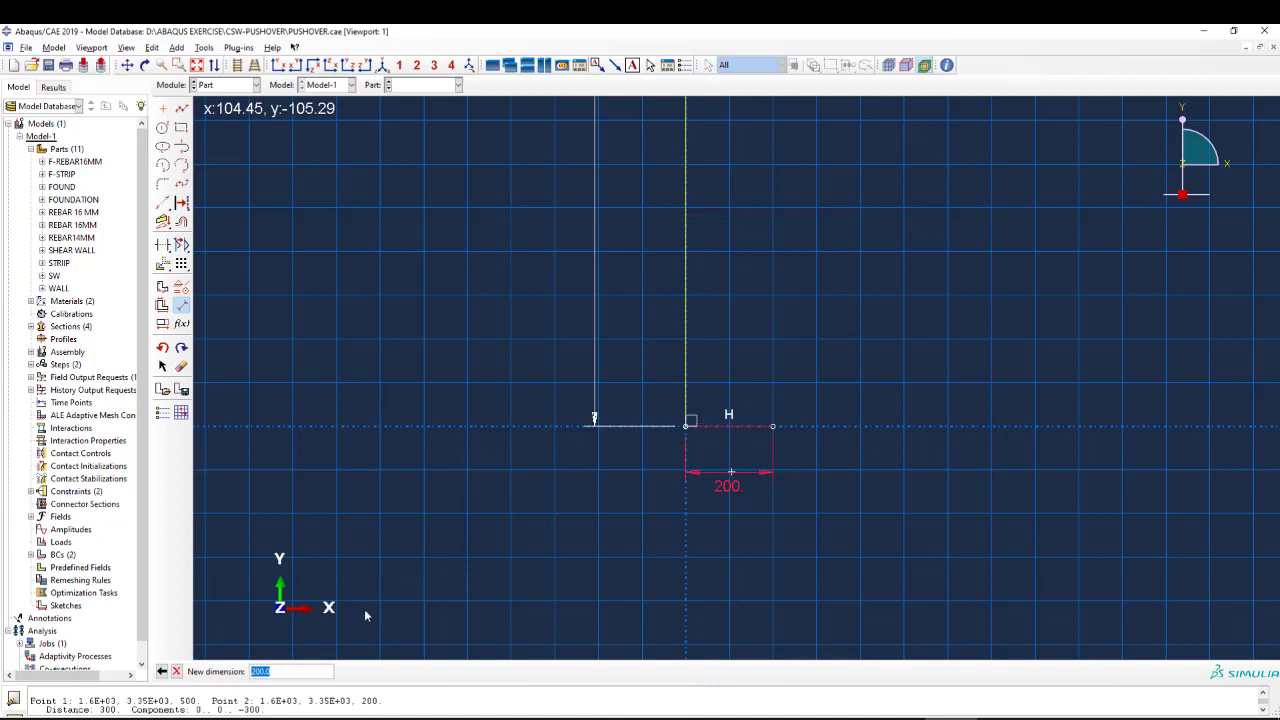
type("150")
key("Return")
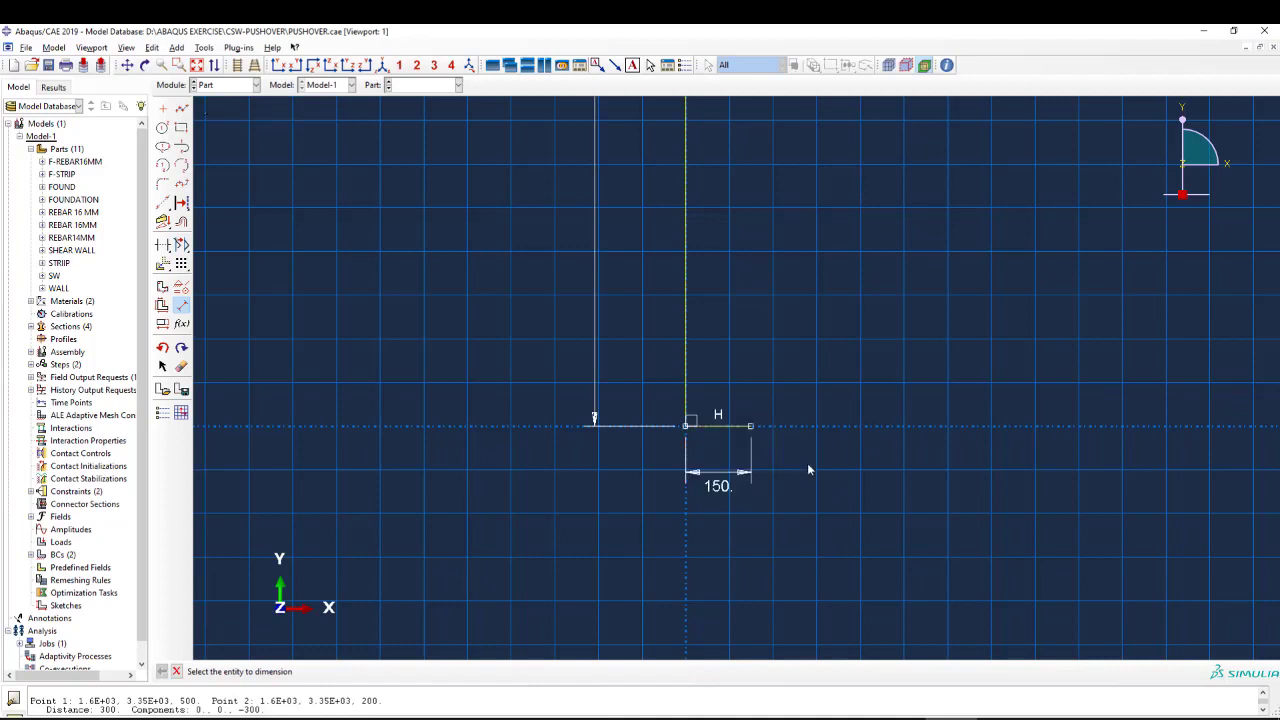
left_click(162, 323)
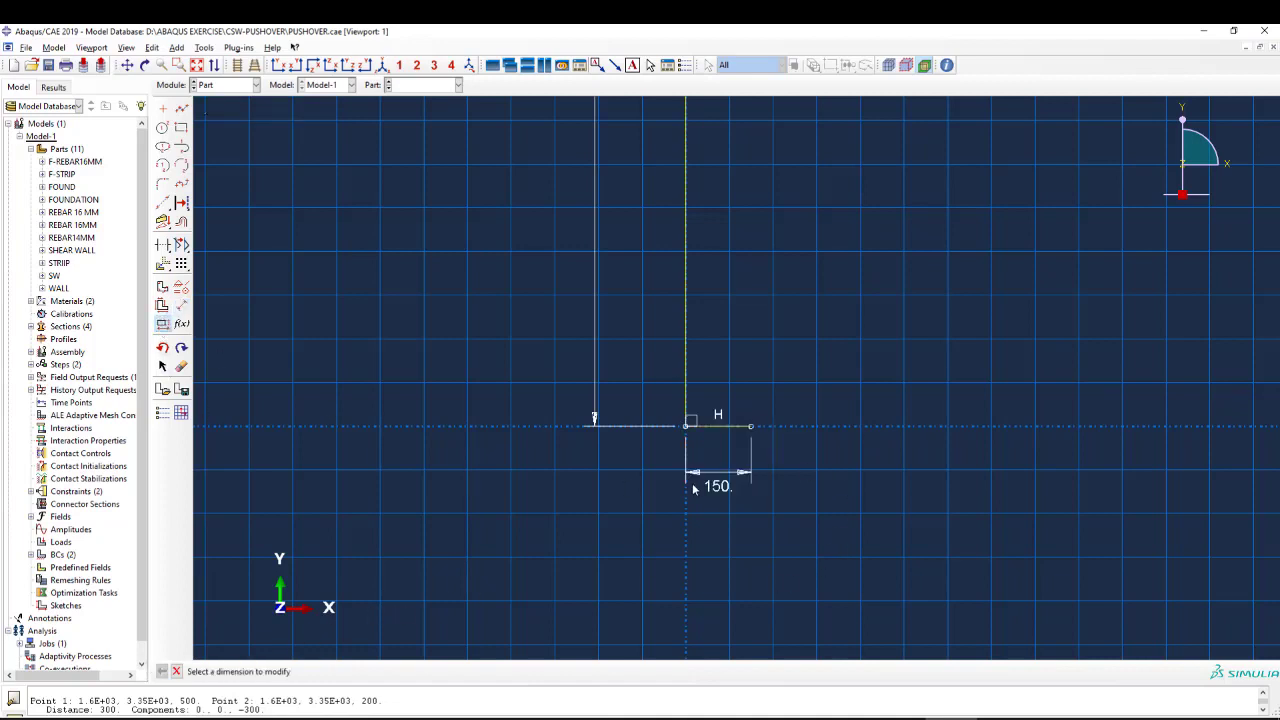
left_click(728, 482)
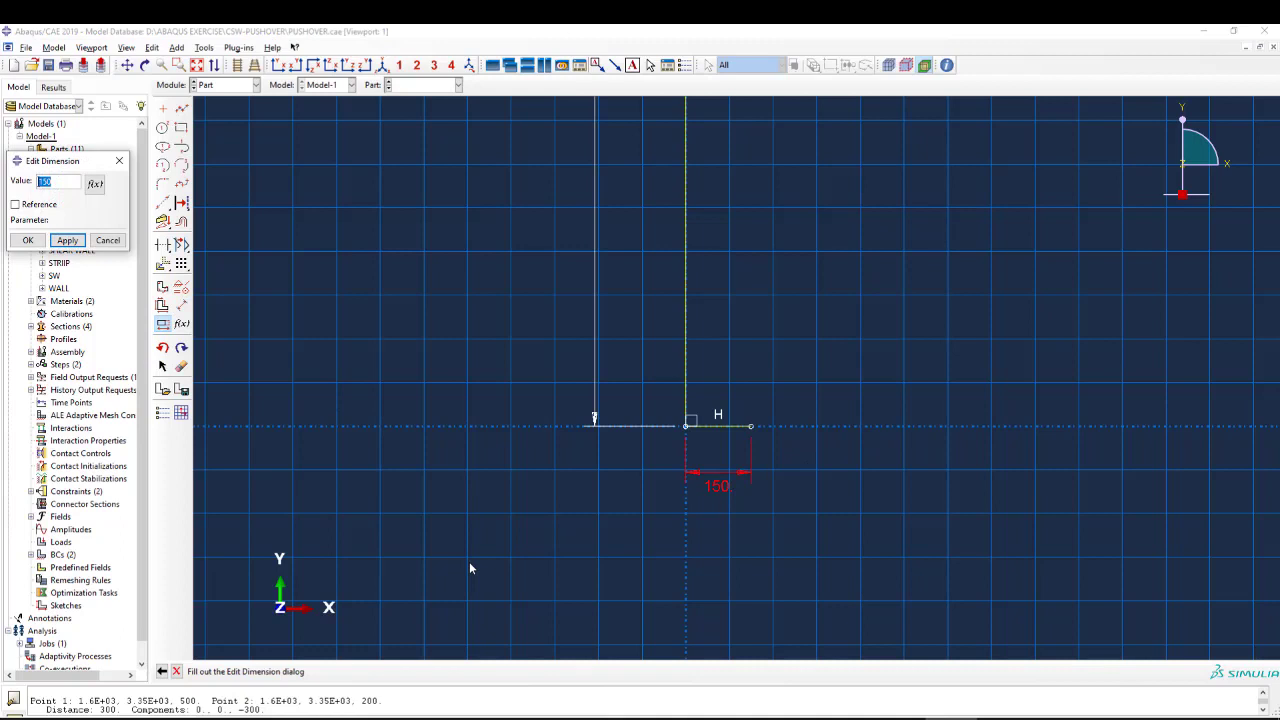
type("1")
key("BackSpace")
key("BackSpace")
key("BackSpace")
left_click(28, 240)
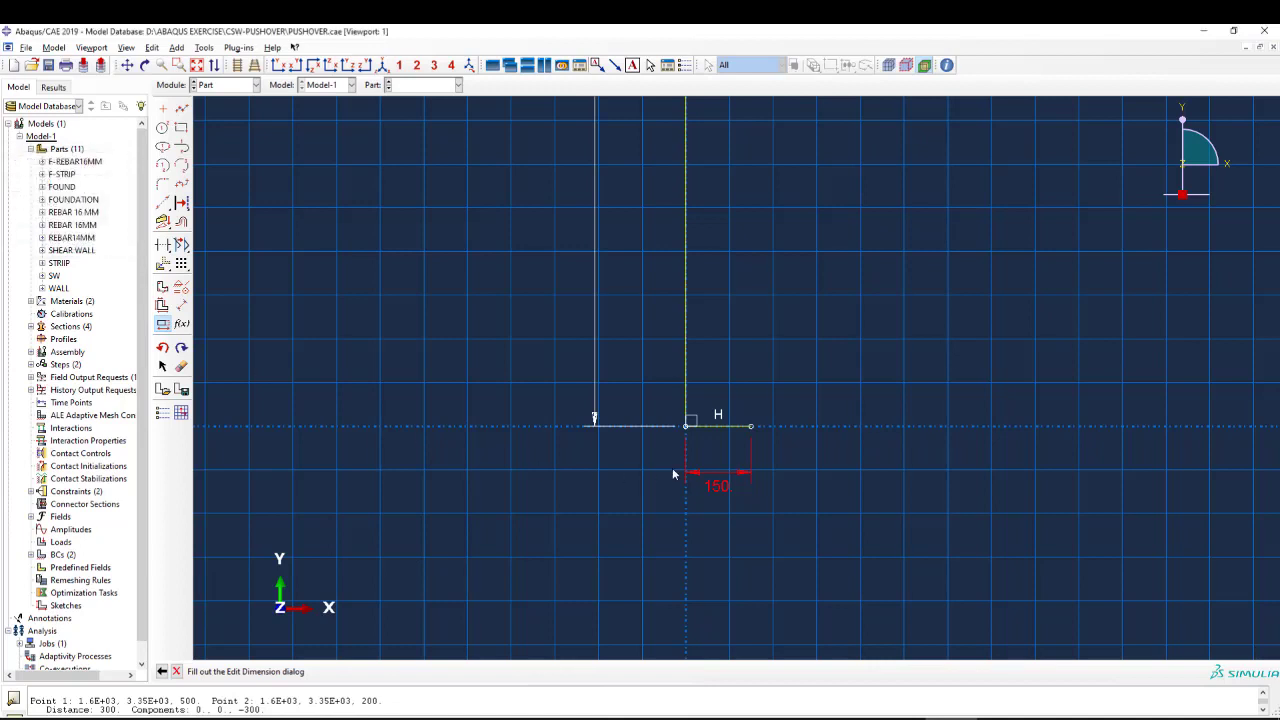
Fillet the corner between the bar's vertical leg and horizontal foot with a radius of 50.
scroll(627, 426, "up", 2)
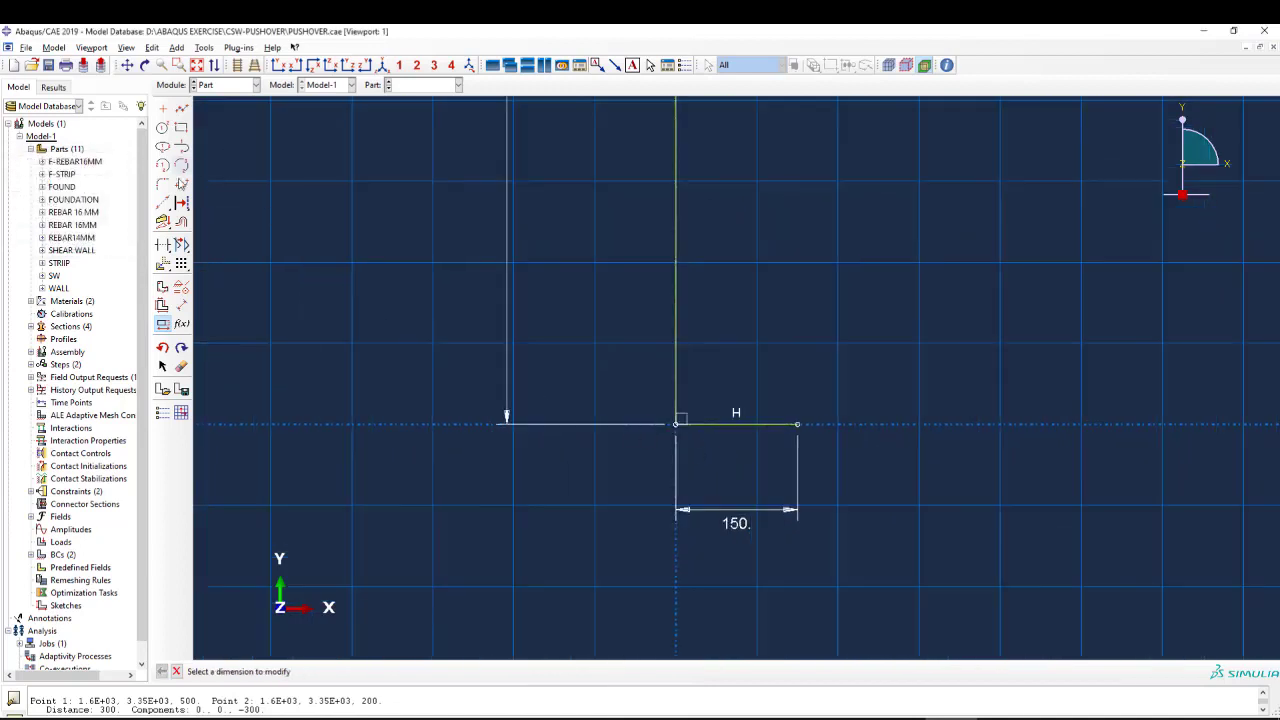
left_click(163, 184)
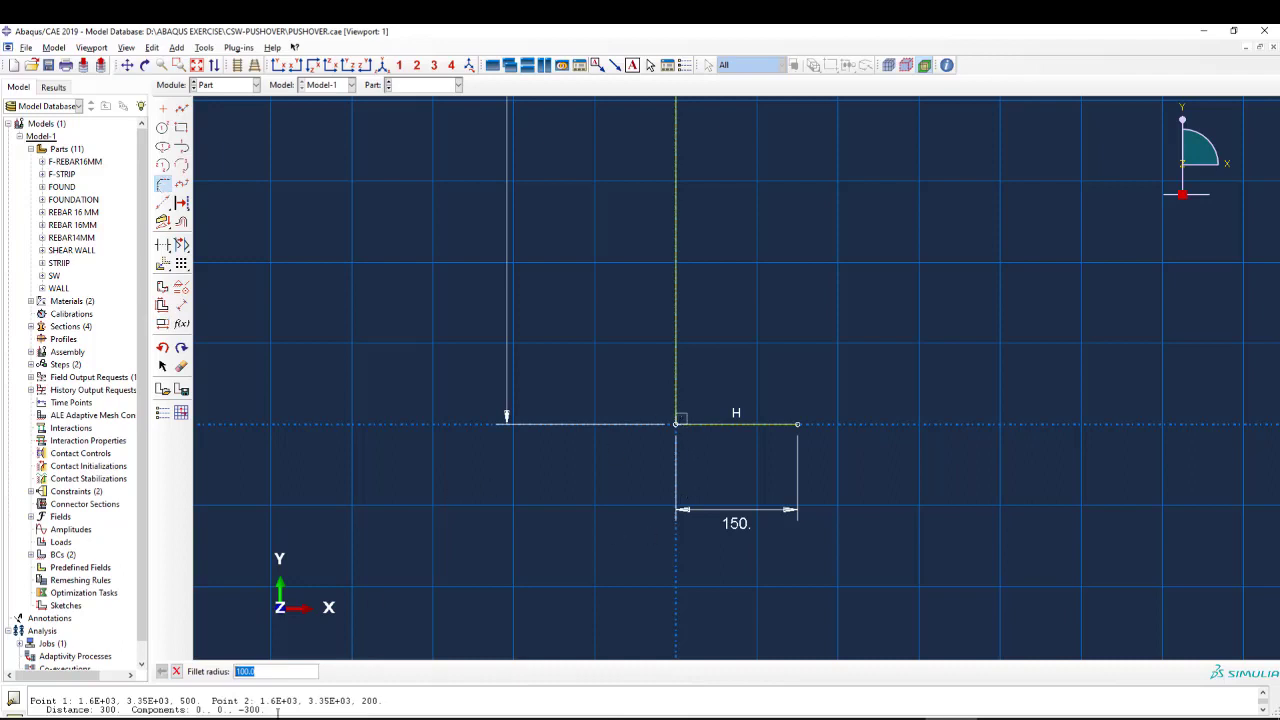
type("50")
key("Return")
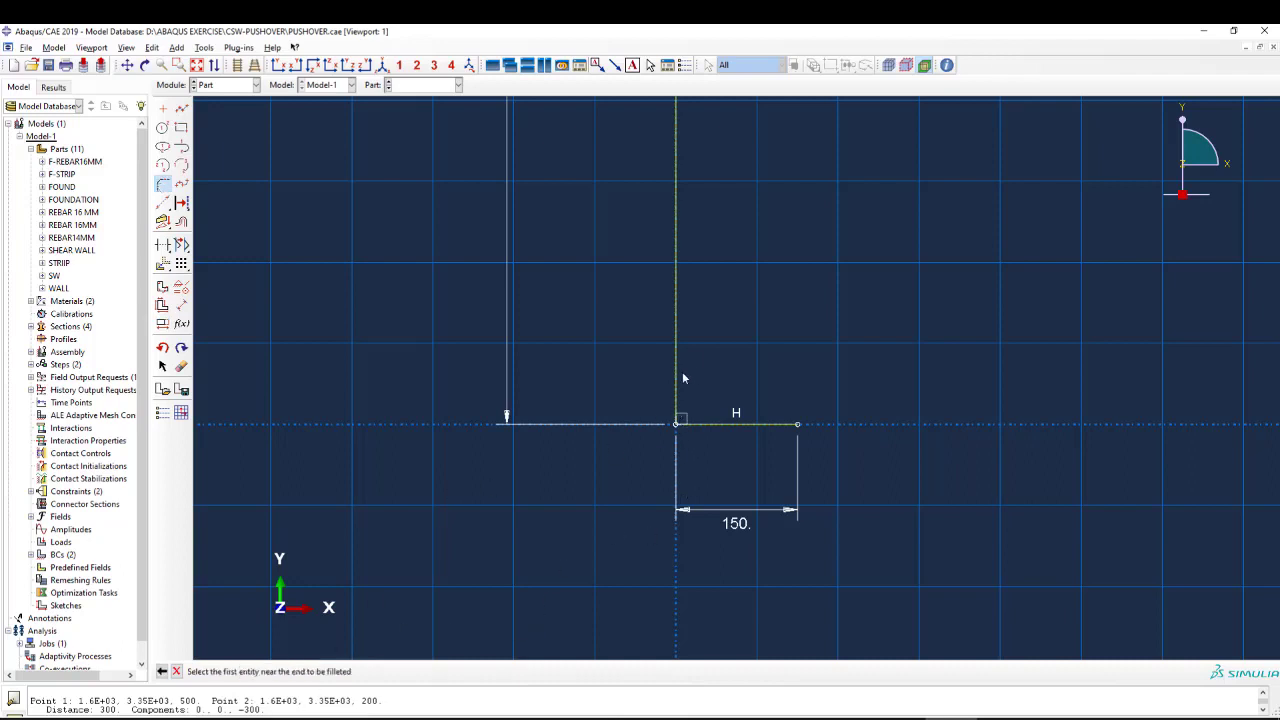
left_click(683, 385)
left_click(693, 423)
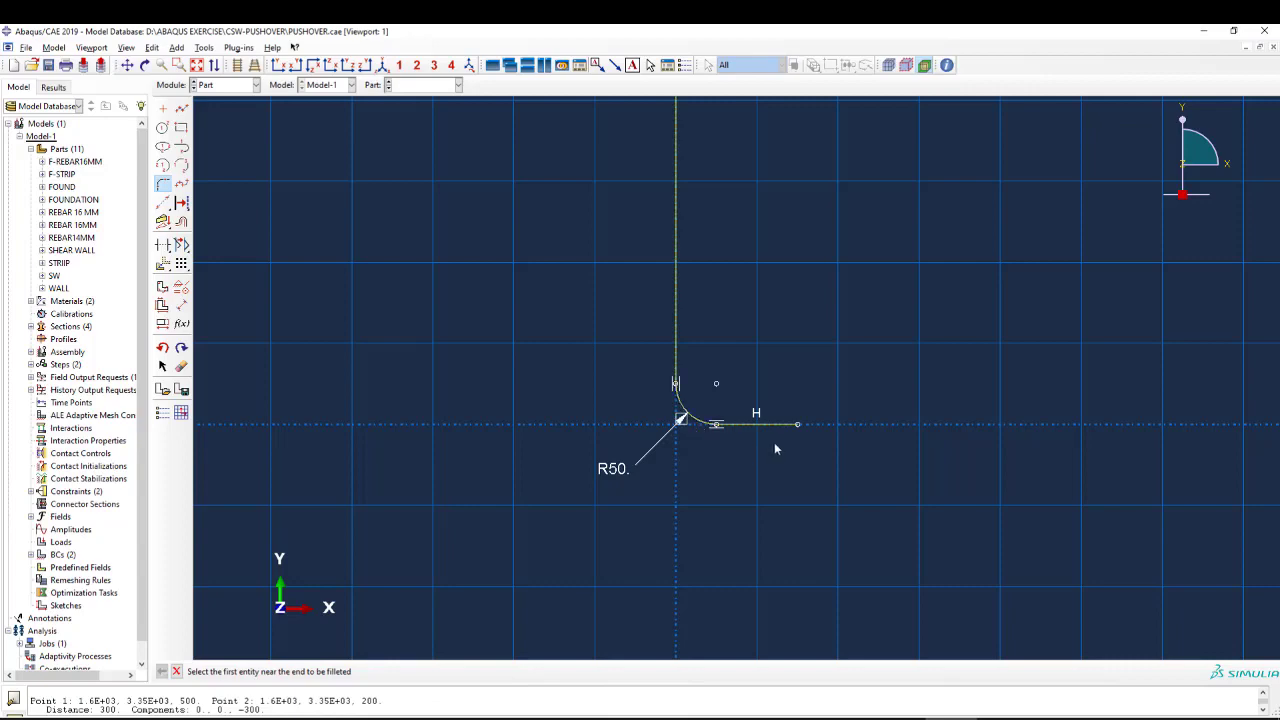
scroll(774, 465, "down", 5)
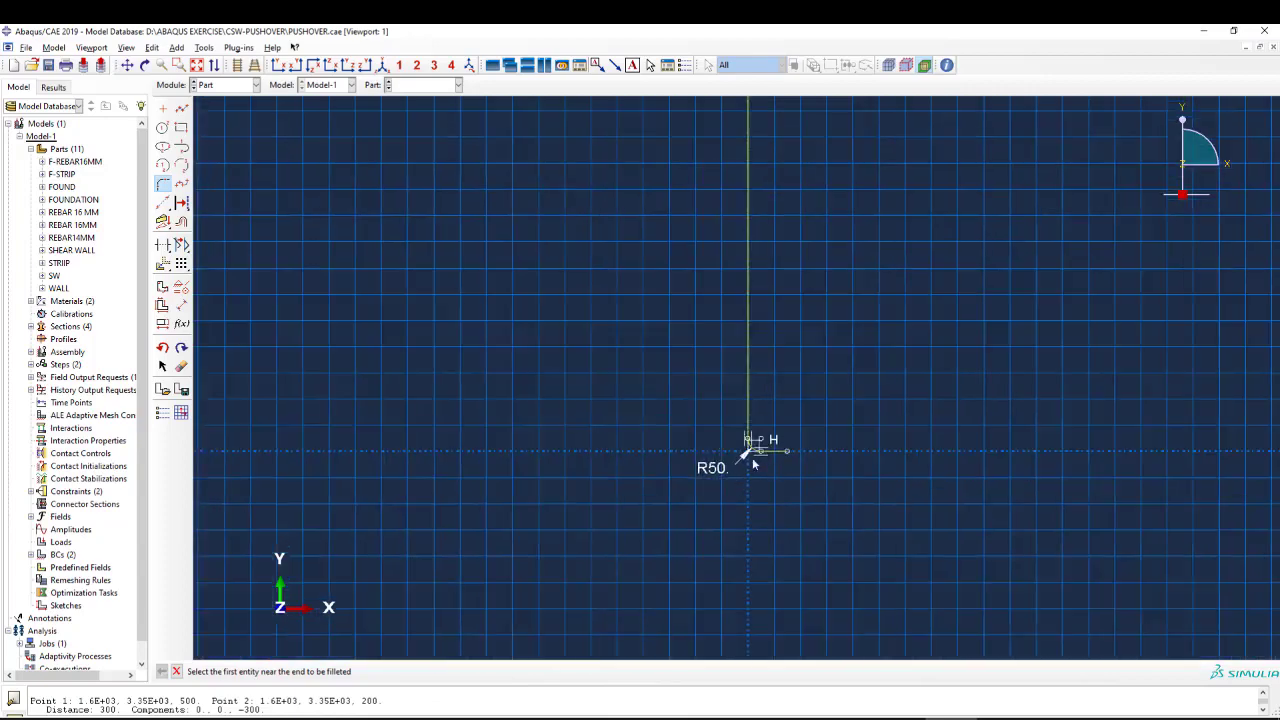
scroll(766, 480, "down", 3)
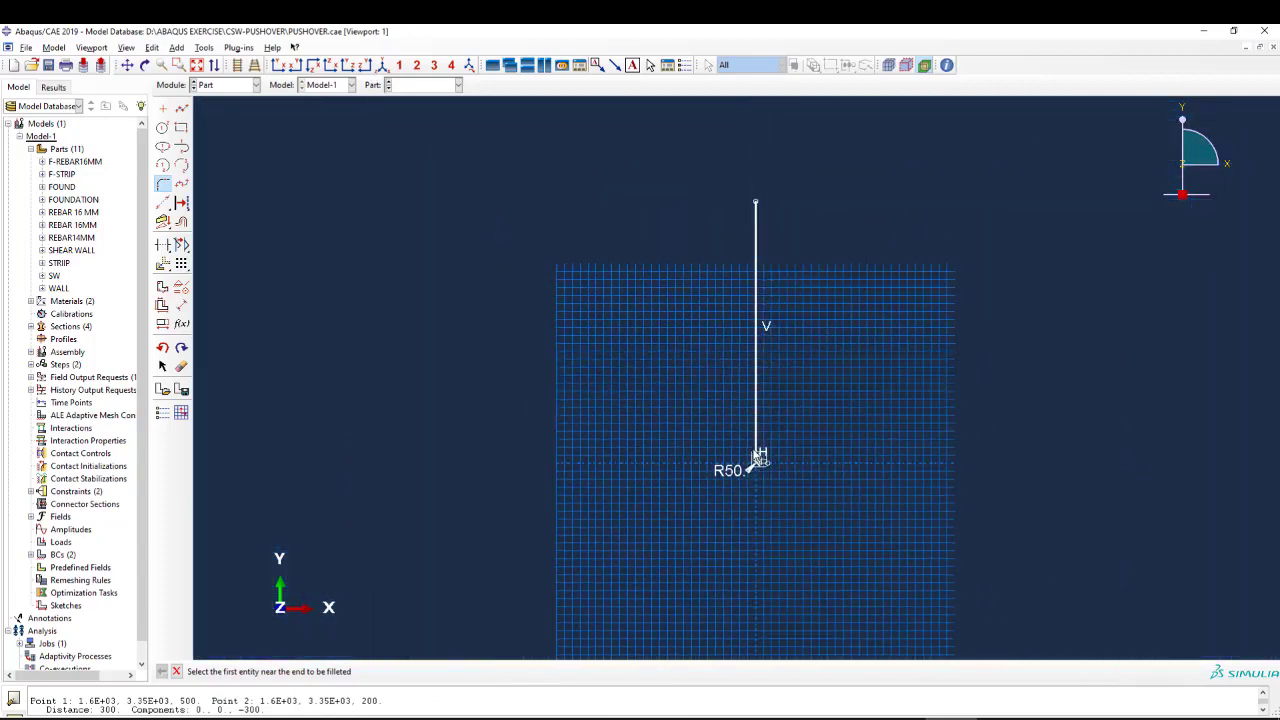
scroll(757, 425, "up", 2)
scroll(732, 460, "up", 3)
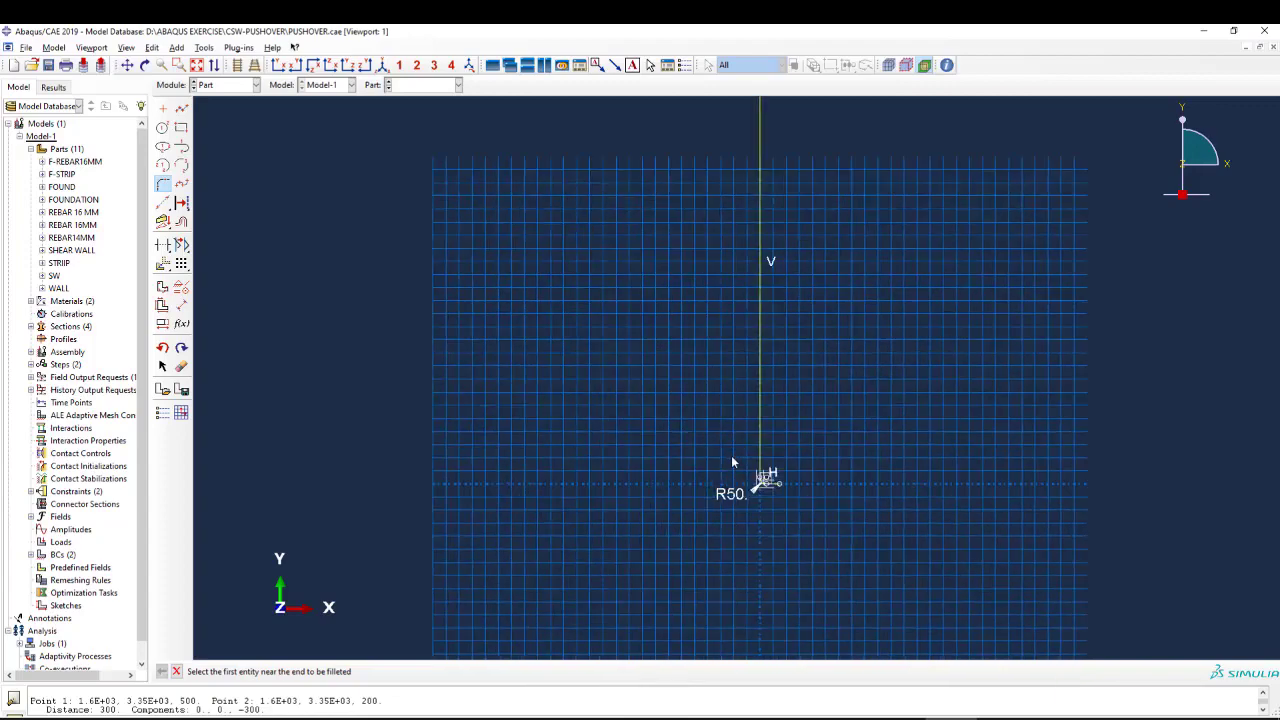
Finish the L-shaped bar sketch and generate the hooked rebar wire part from it.
scroll(740, 480, "down", 4)
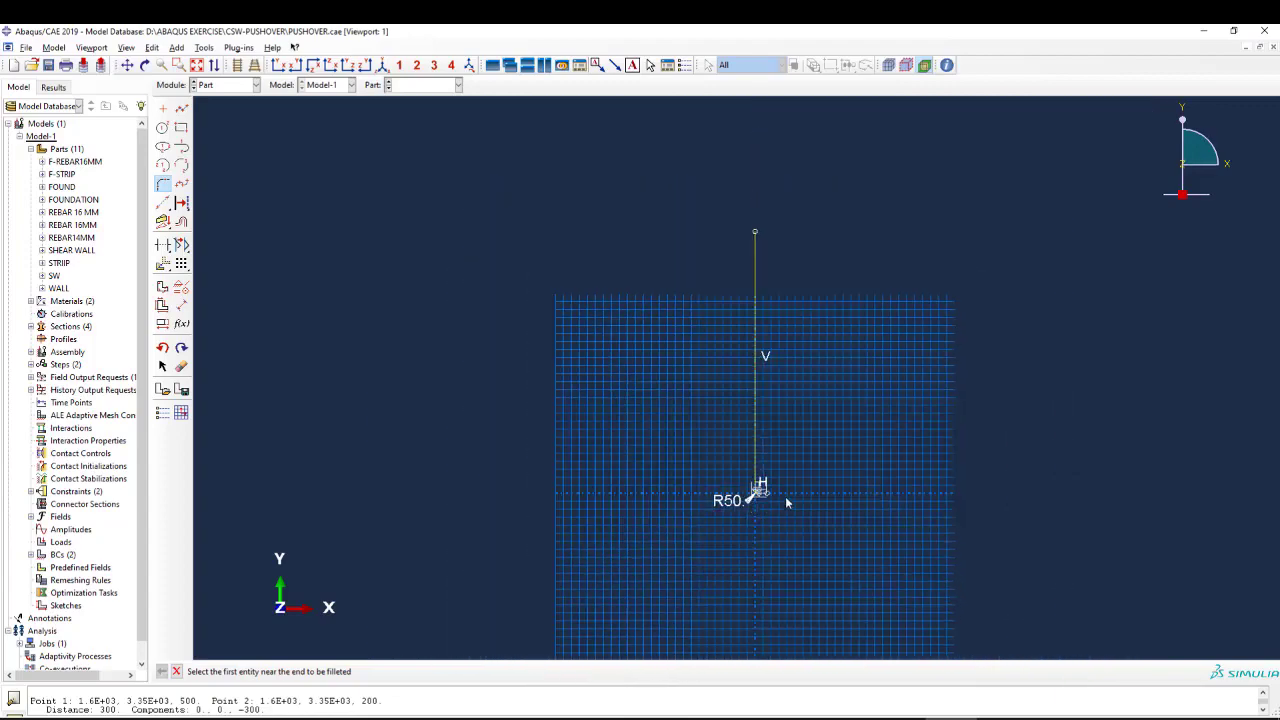
scroll(725, 478, "up", 2)
middle_click(699, 451)
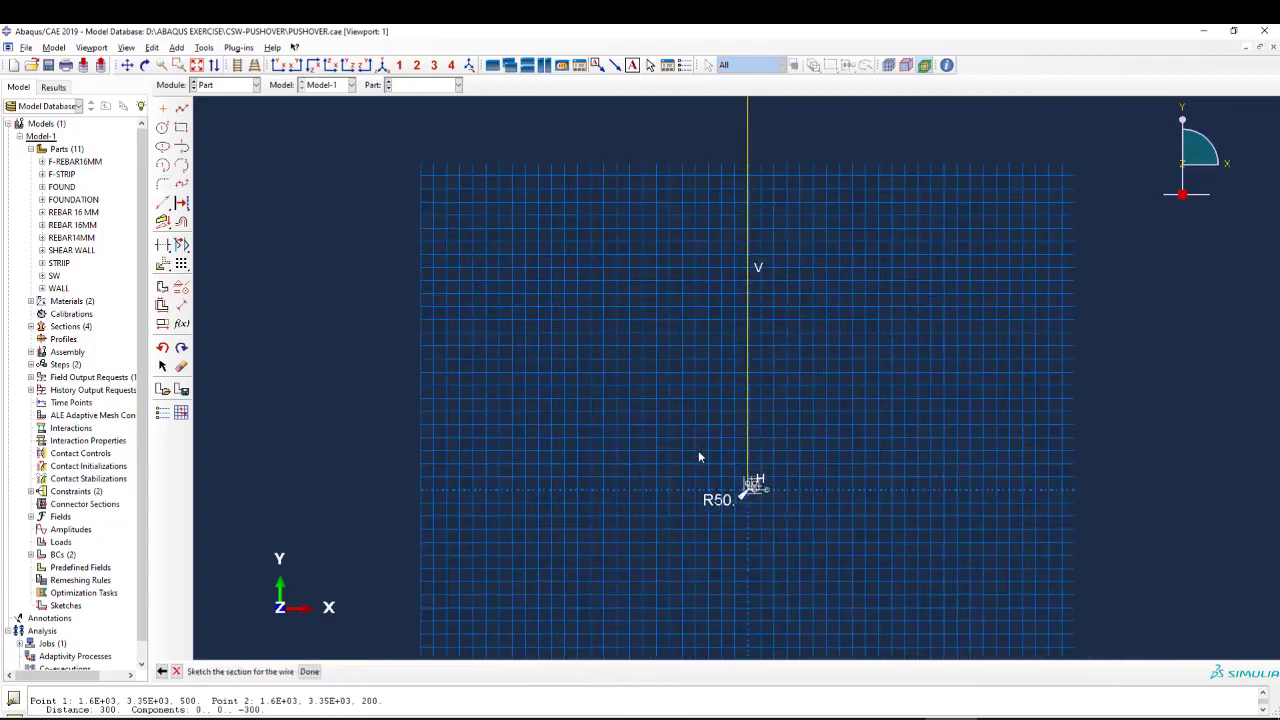
middle_click(685, 441)
middle_click(696, 444)
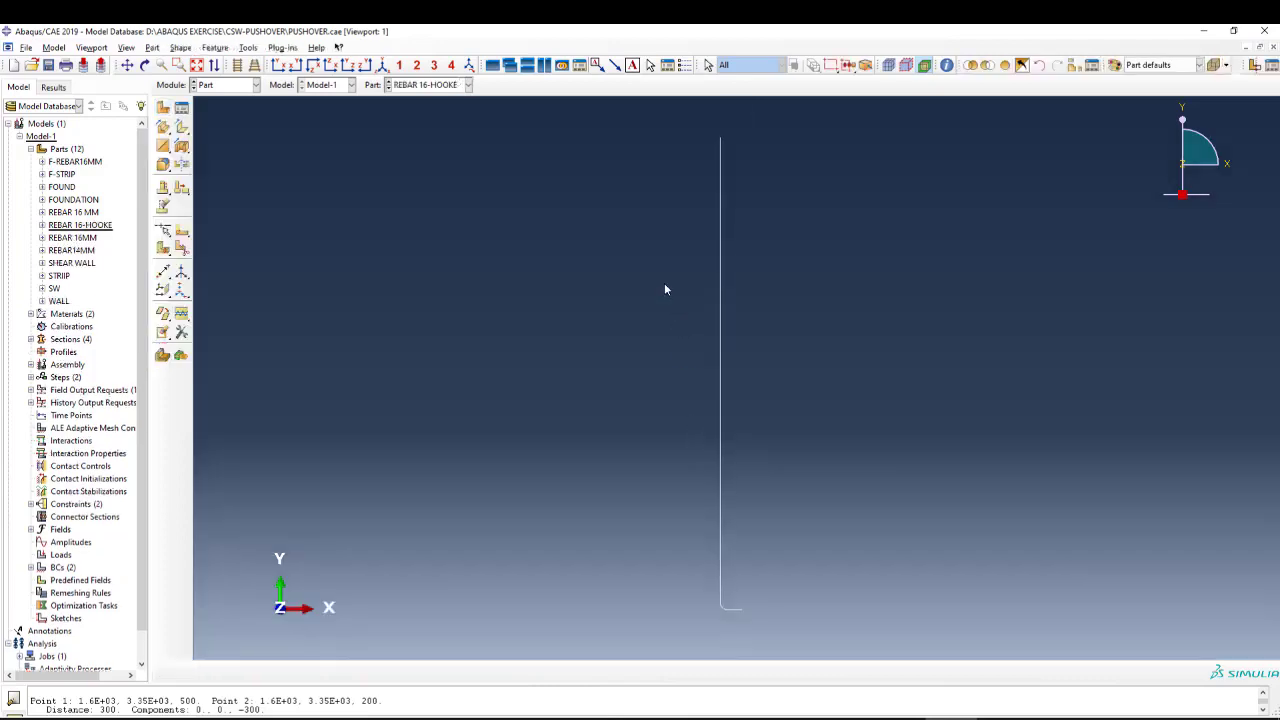
Switch to the Property module and create a solid homogeneous section named CONCRETE30 with the material FreamConcCDP.
left_click(240, 88)
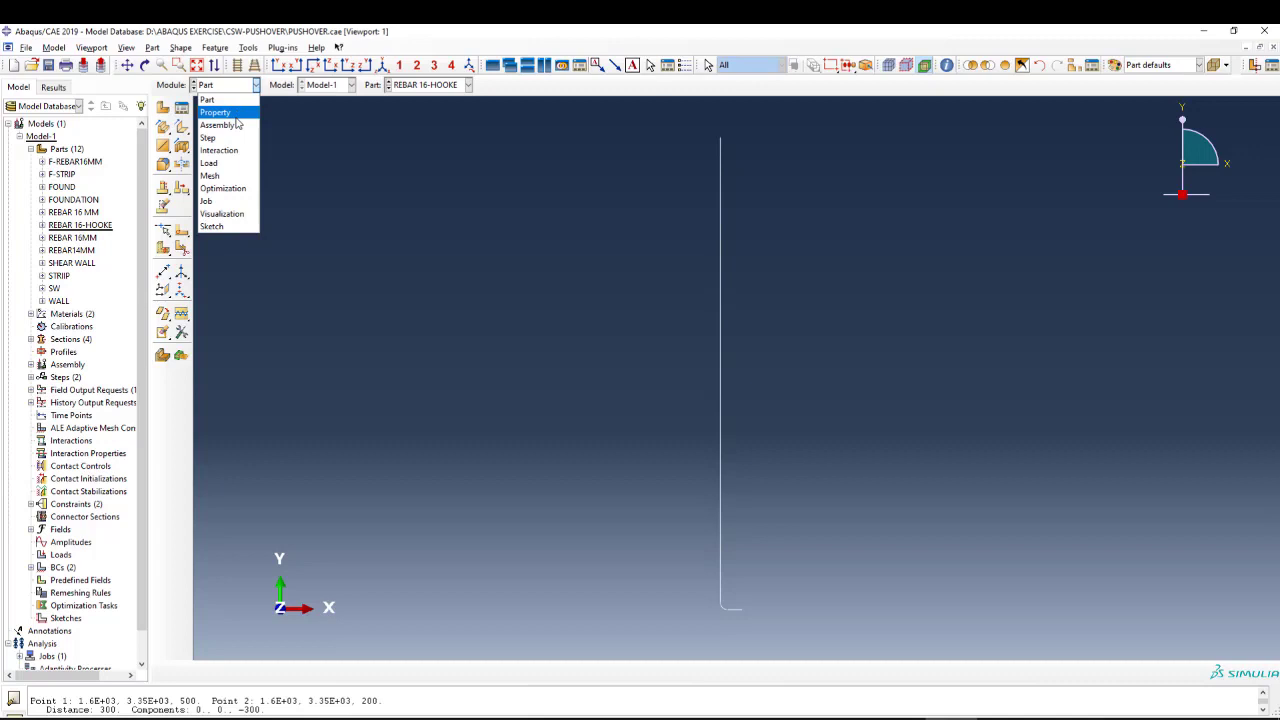
left_click(235, 113)
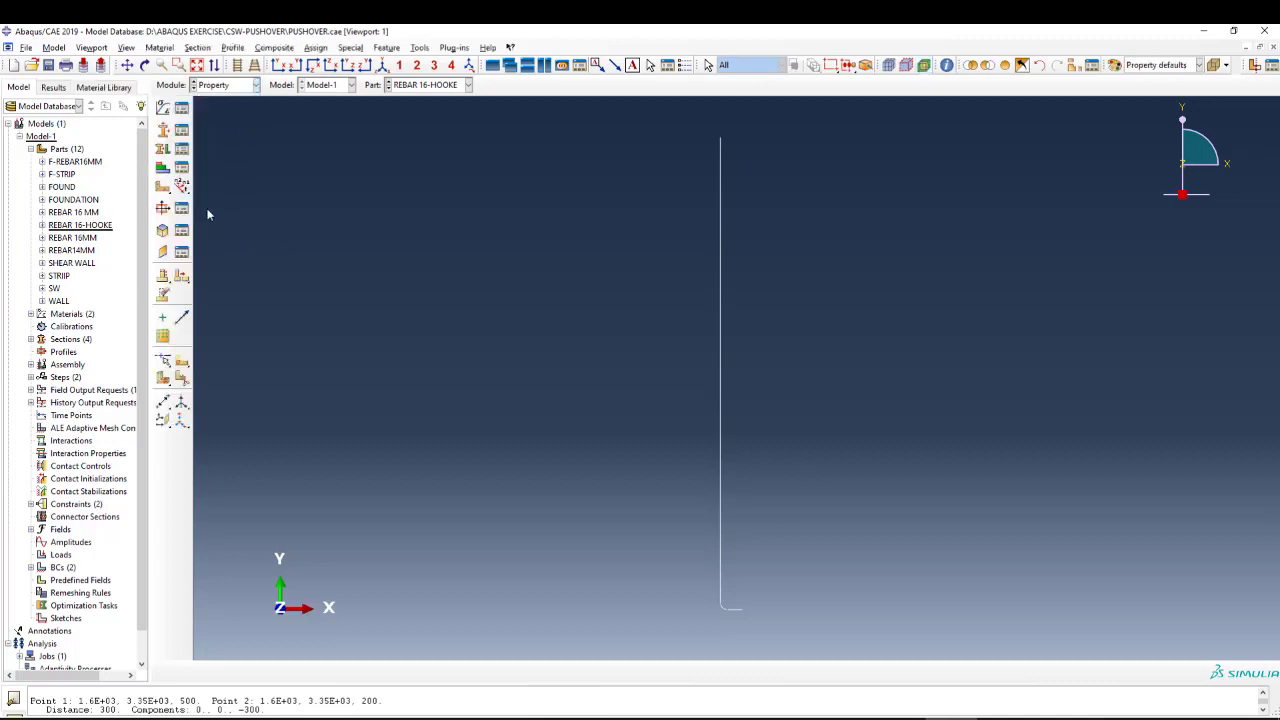
scroll(642, 305, "up", 2)
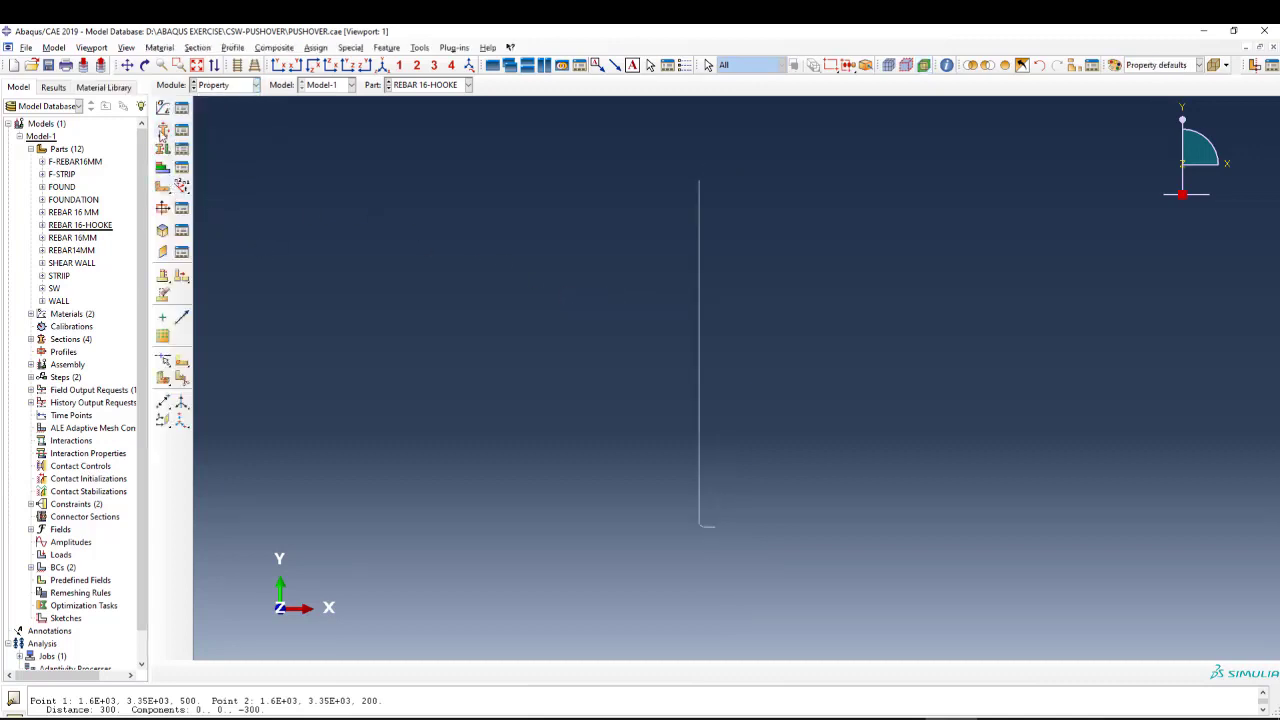
left_click(162, 130)
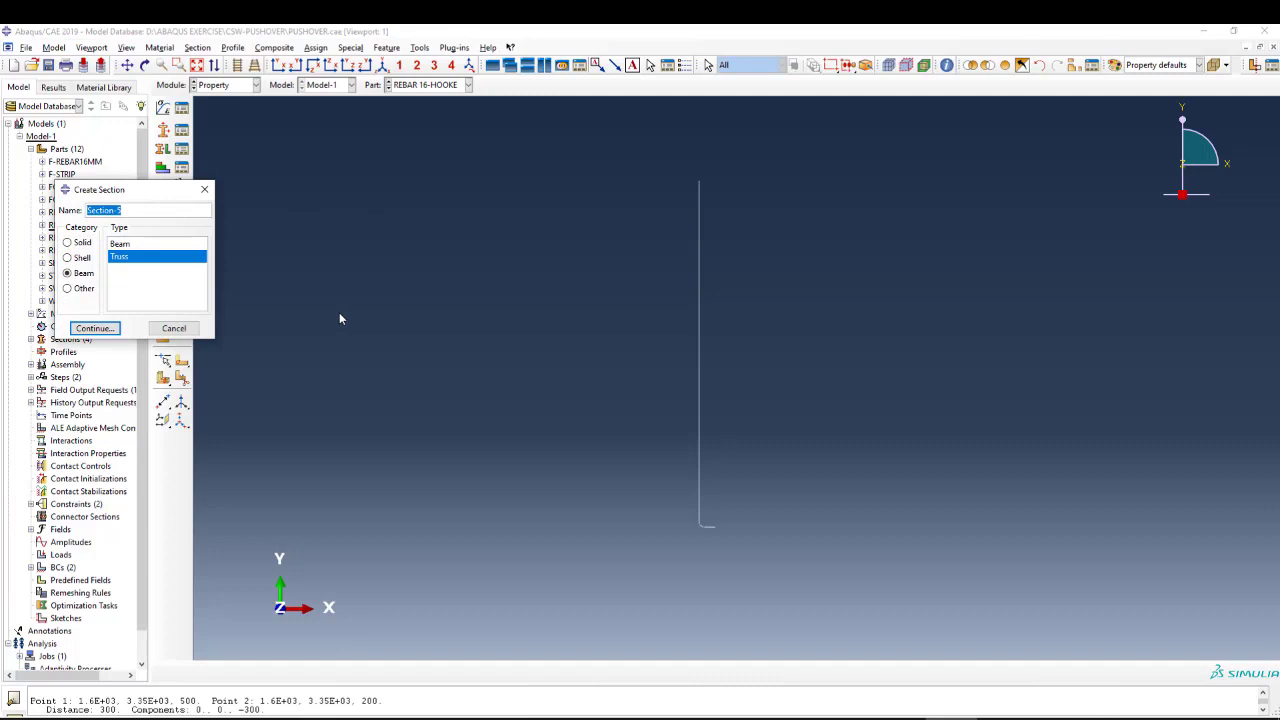
type("CONCRETE")
left_click(68, 242)
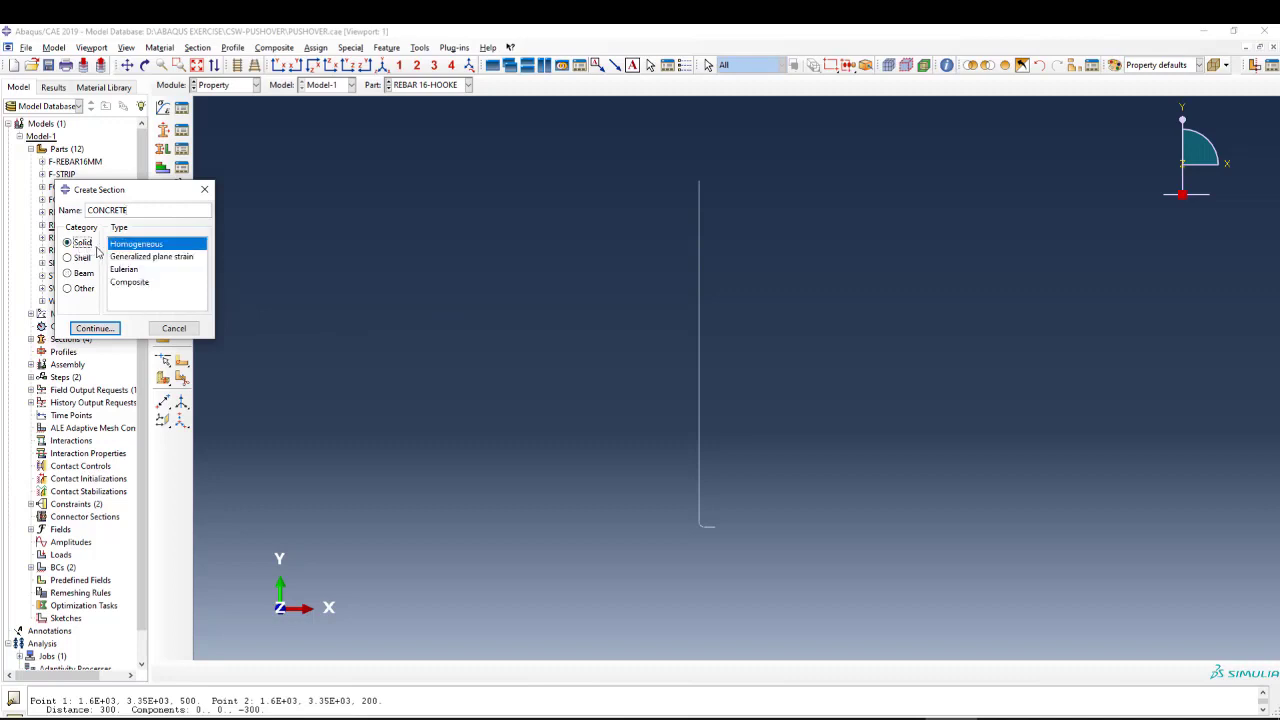
left_click(88, 328)
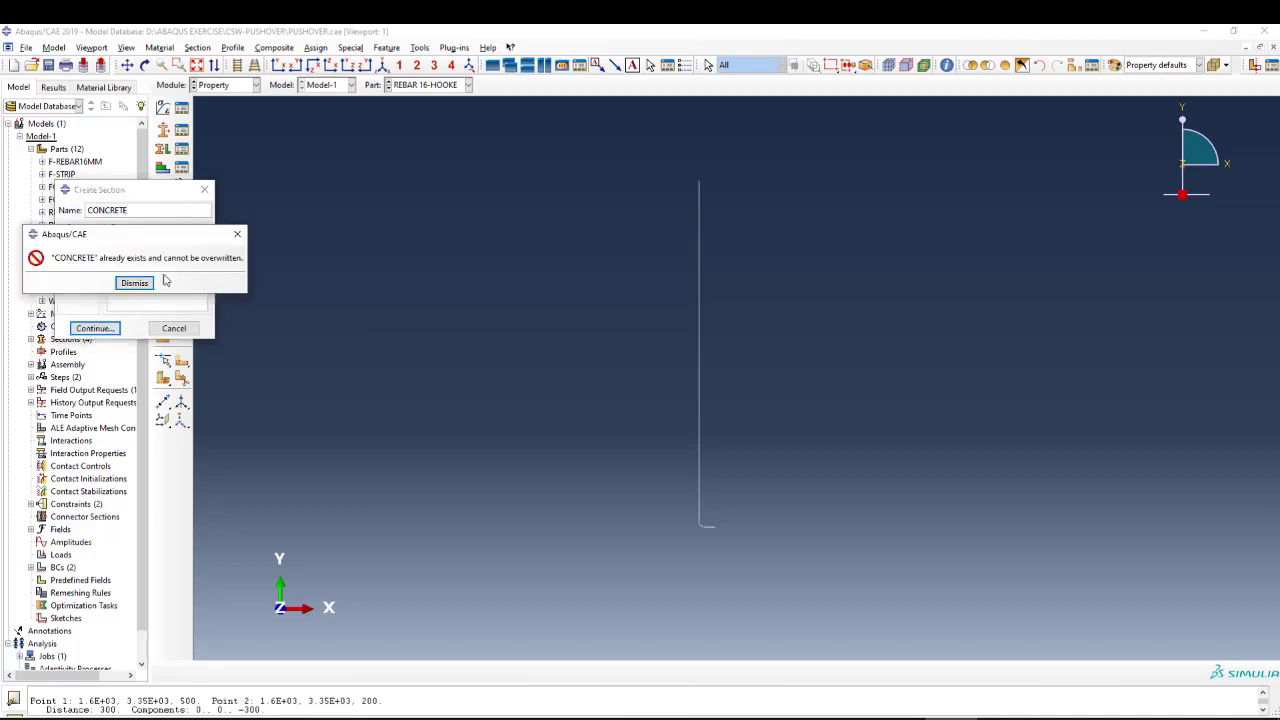
left_click(135, 284)
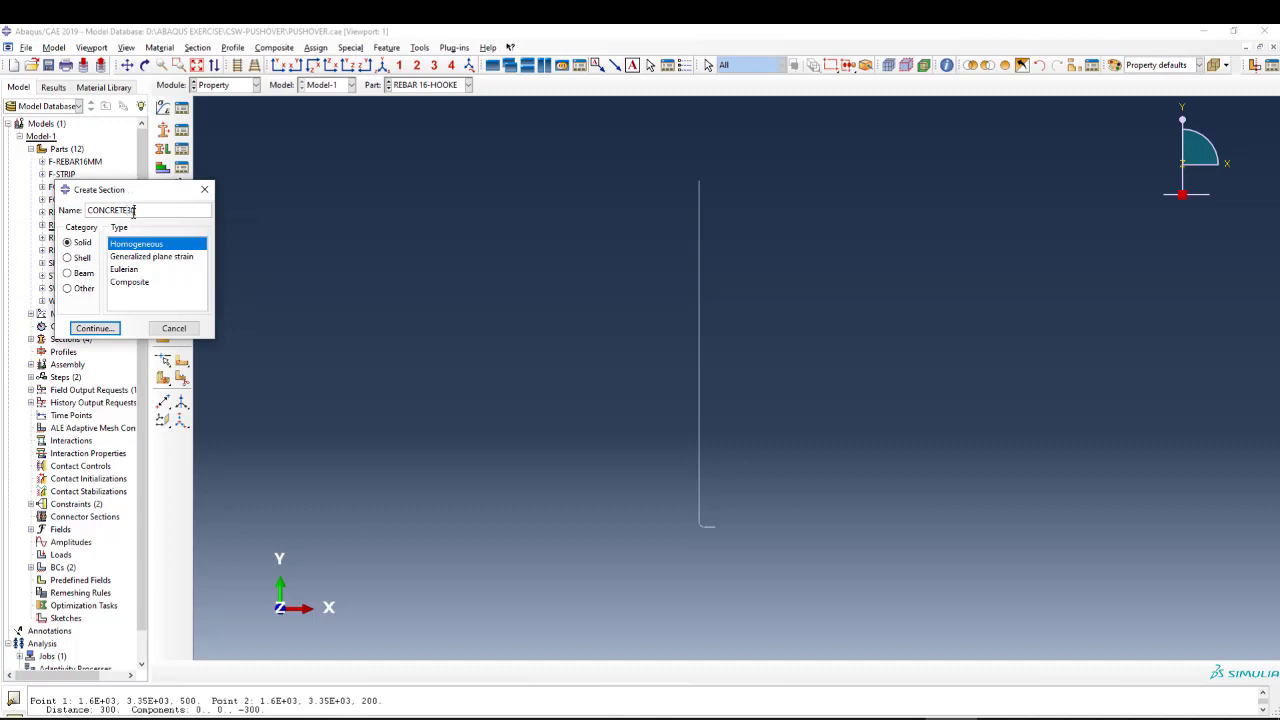
left_click(95, 328)
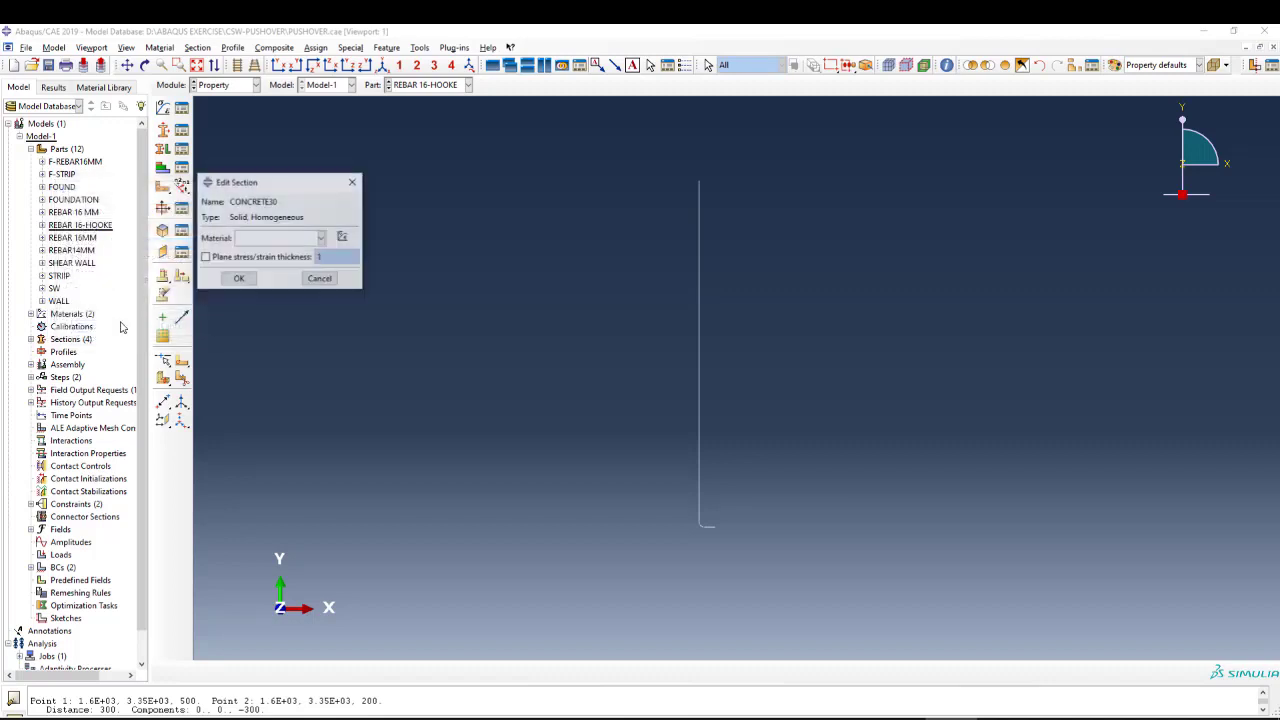
left_click(312, 238)
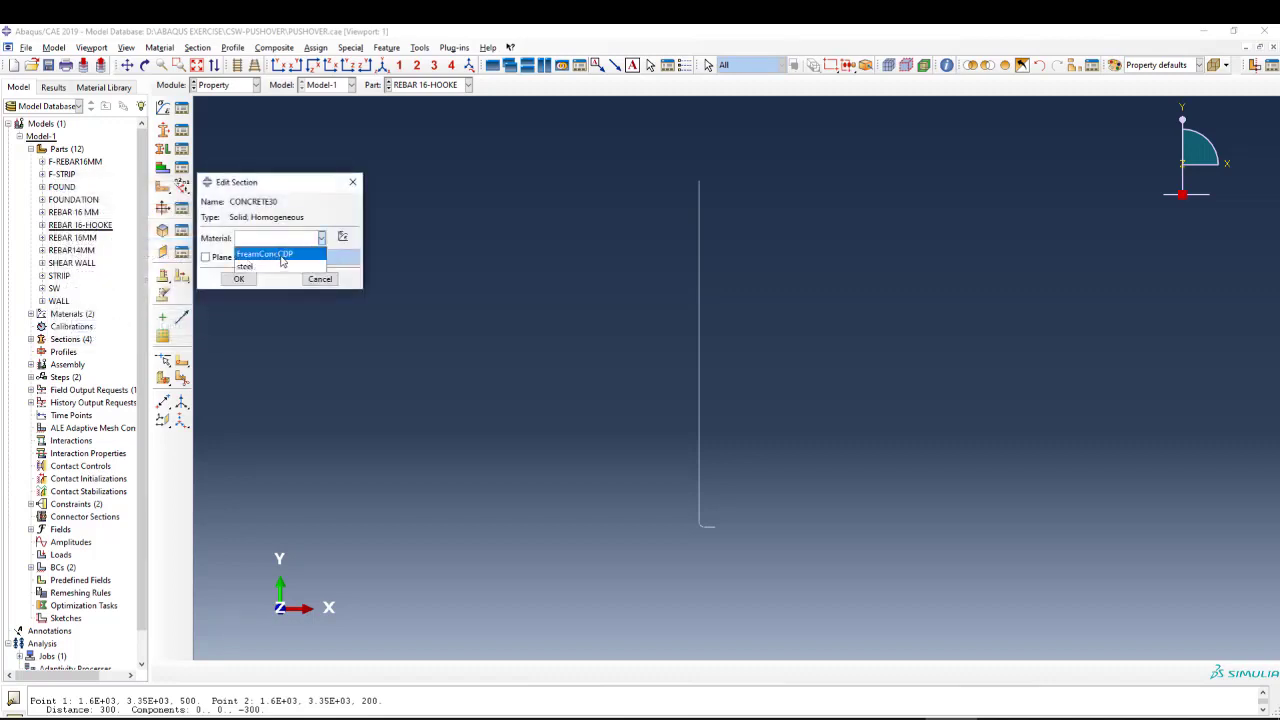
left_click(264, 254)
left_click(239, 279)
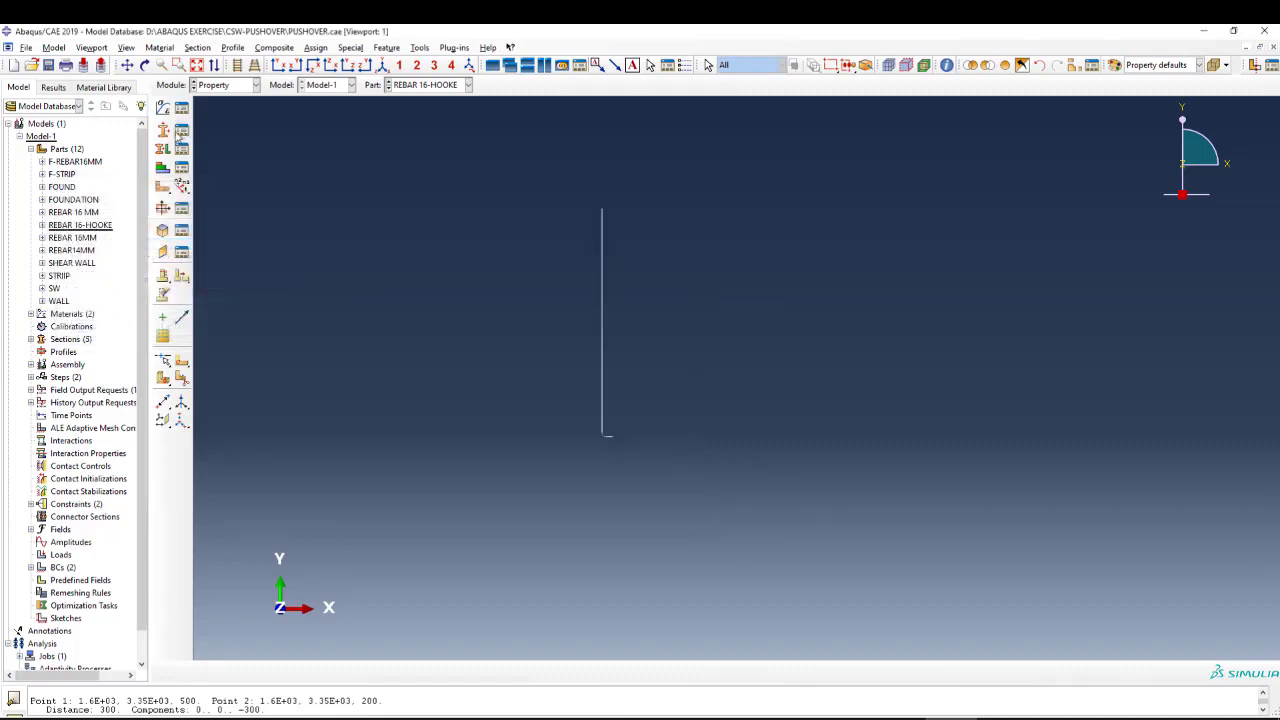
Create a section named REBAR-16 with category Beam and type Beam.
left_click(162, 130)
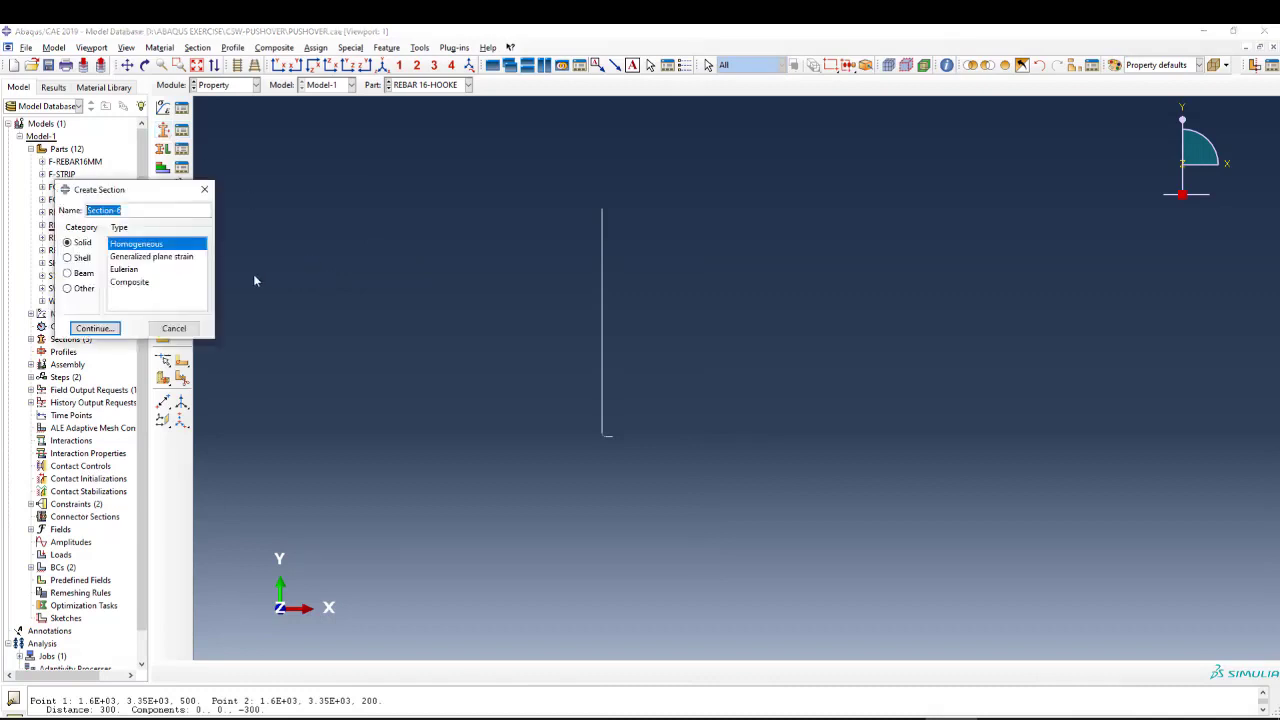
type("REBAR16")
left_click(82, 274)
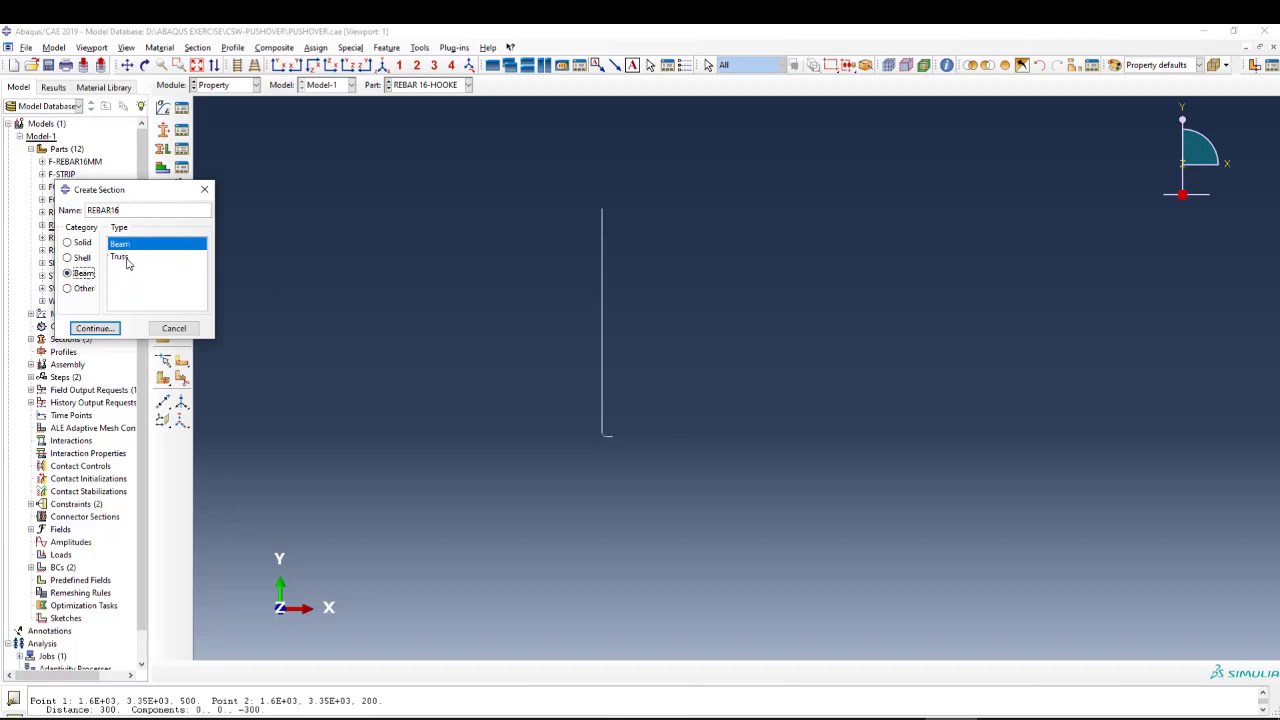
left_click(94, 329)
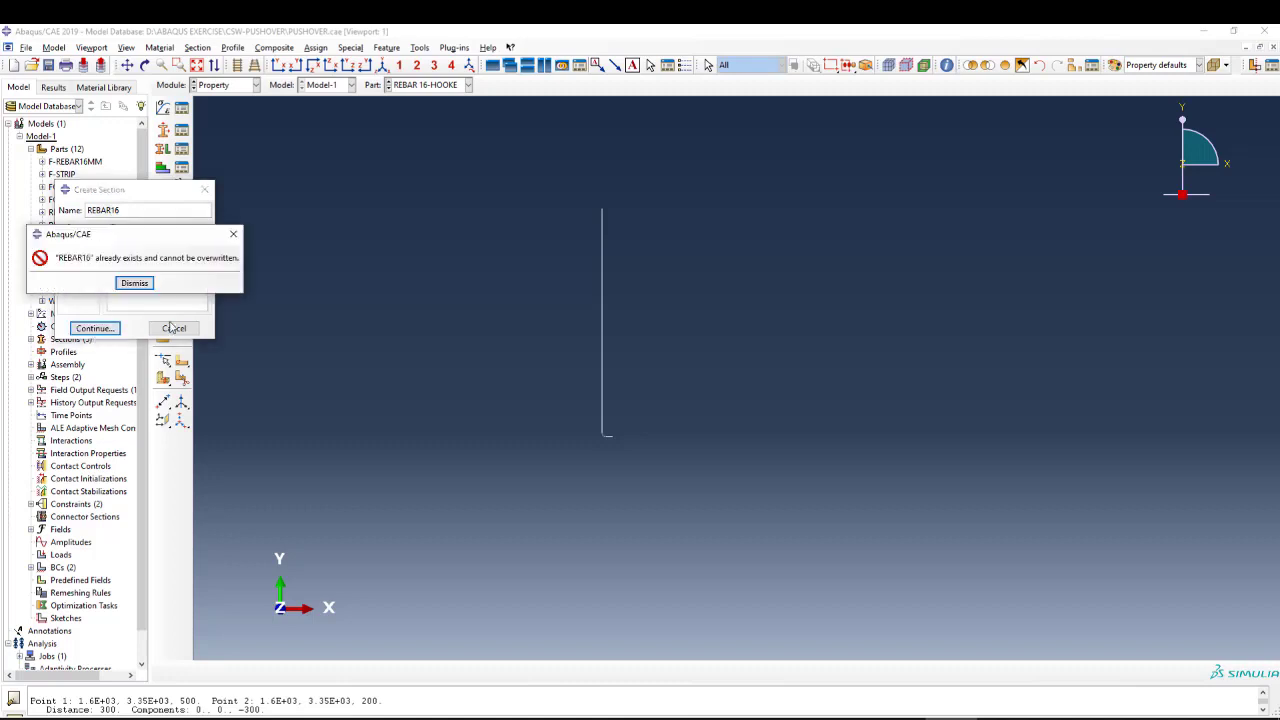
left_click(138, 284)
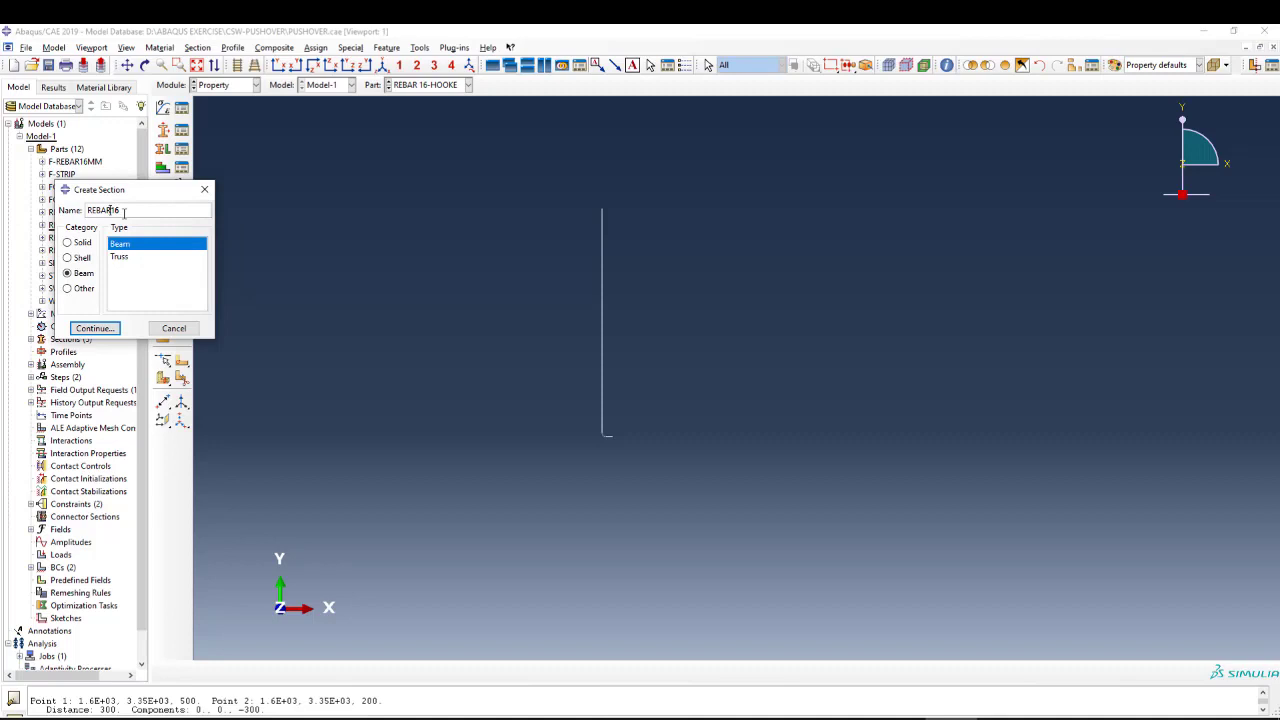
left_click(108, 334)
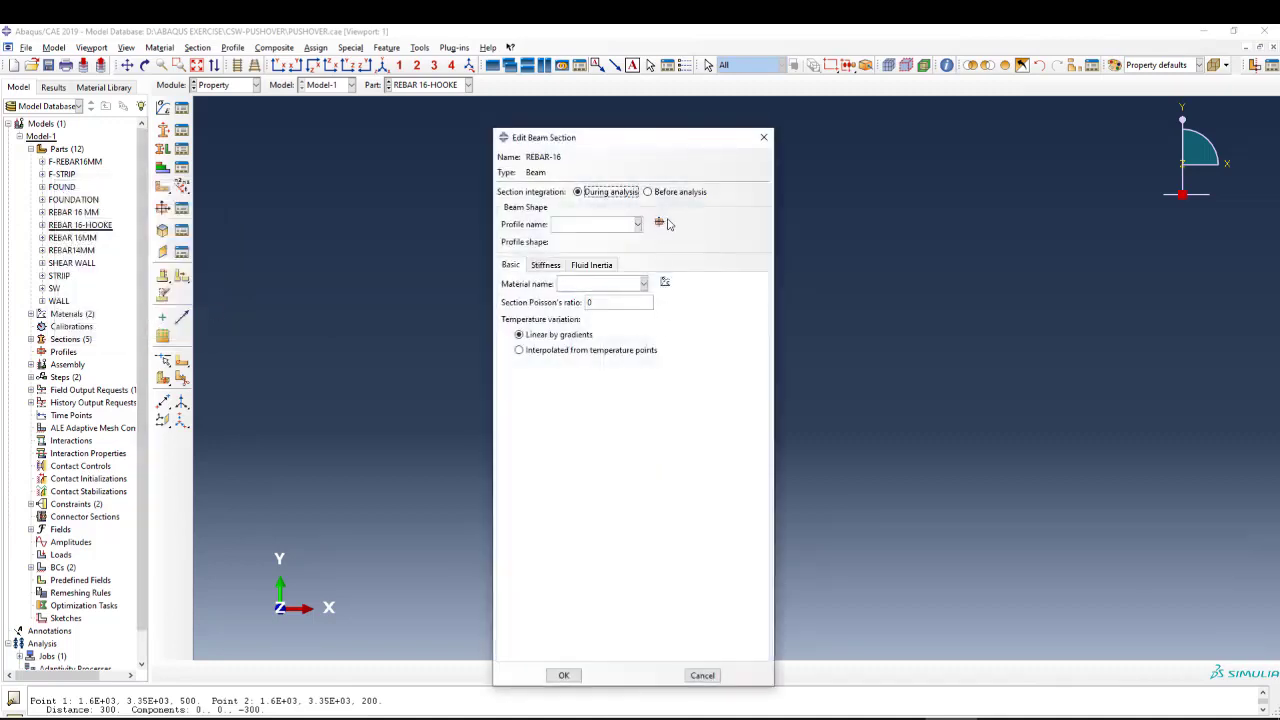
Create a circular profile named d-16 with a radius of 8 for the REBAR-16 beam section.
left_click(658, 225)
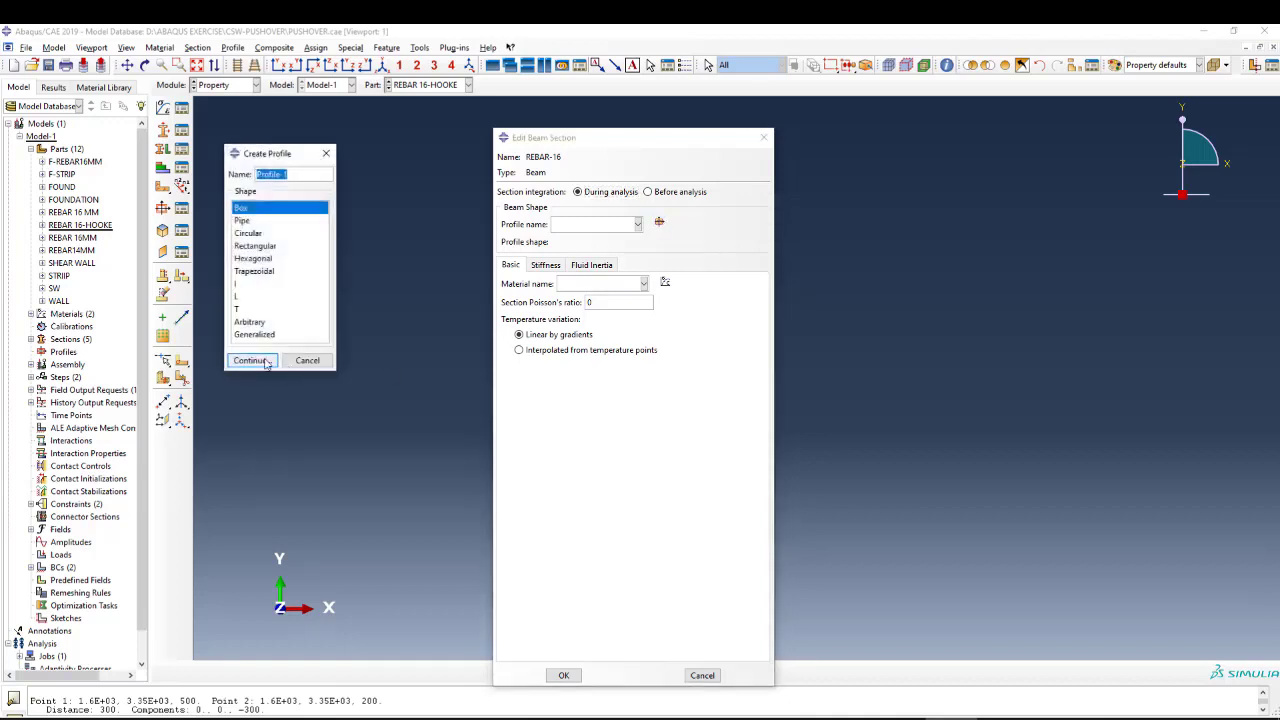
left_click(268, 235)
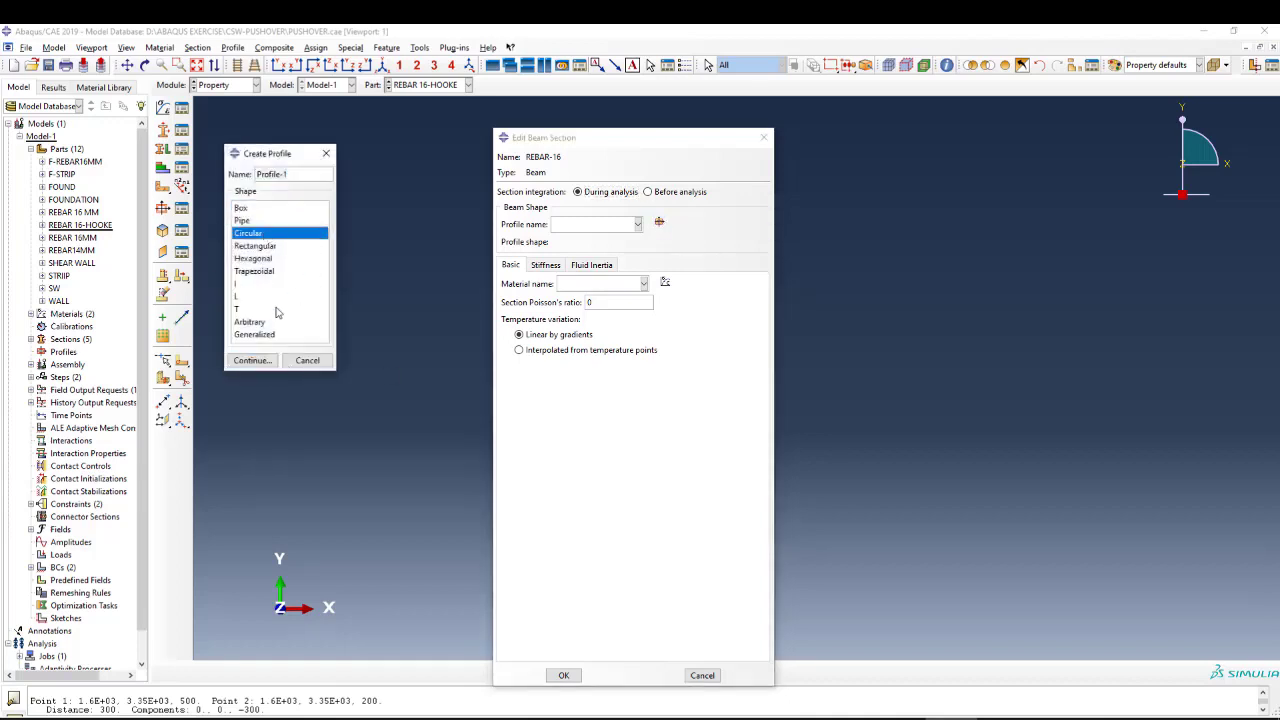
left_click_drag(298, 175, 252, 176)
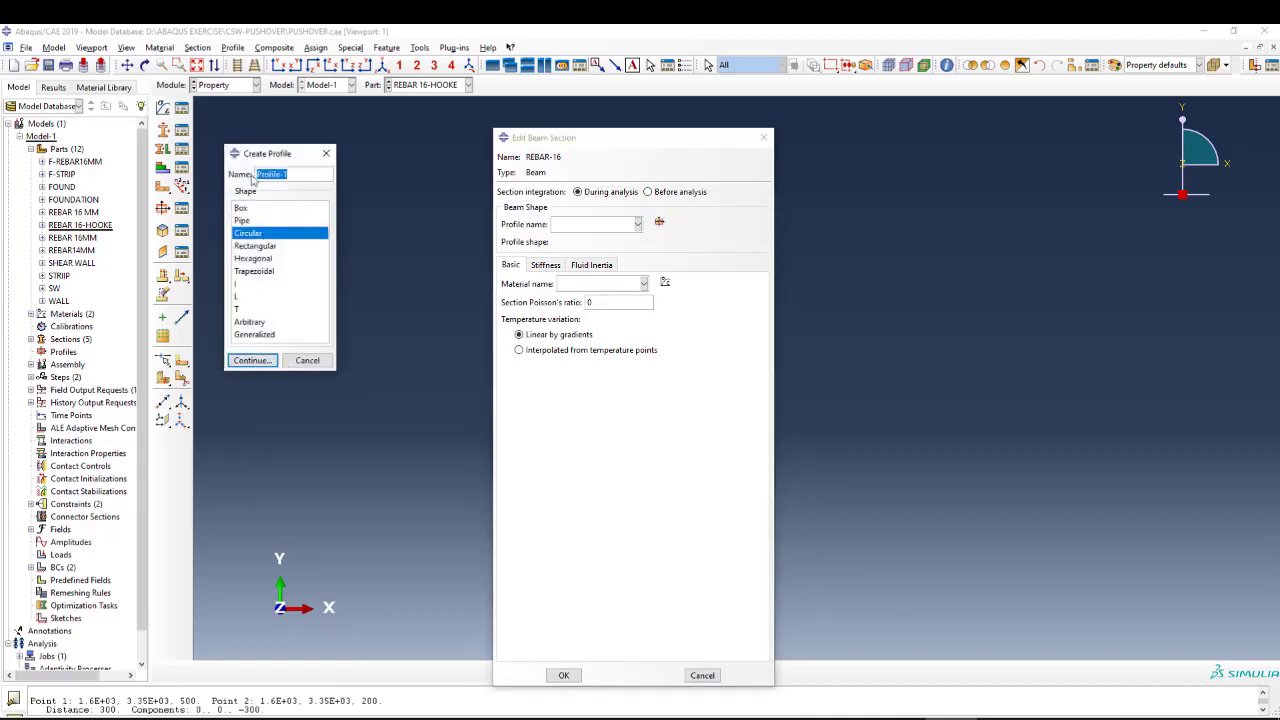
type("16")
left_click(252, 360)
left_click(280, 311)
left_click(251, 360)
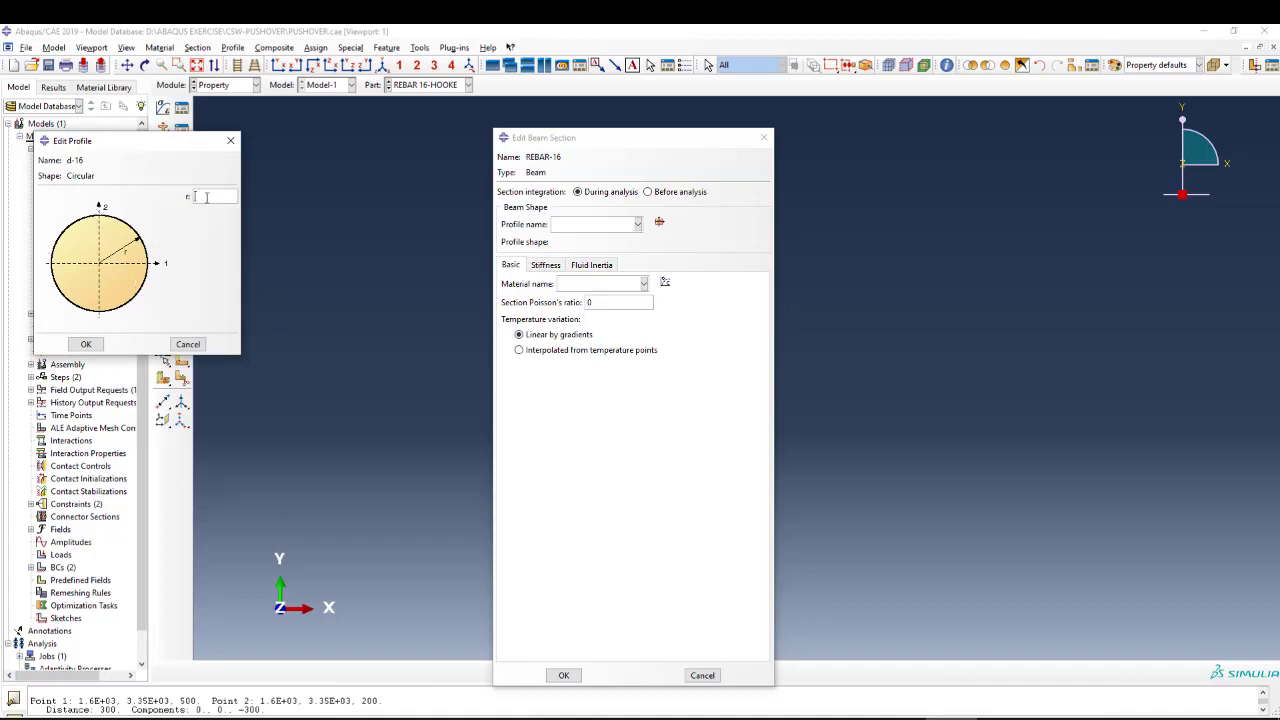
left_click(86, 344)
Give the REBAR-16 beam section the material steel and a section Poisson's ratio of 0.3.
left_click(589, 285)
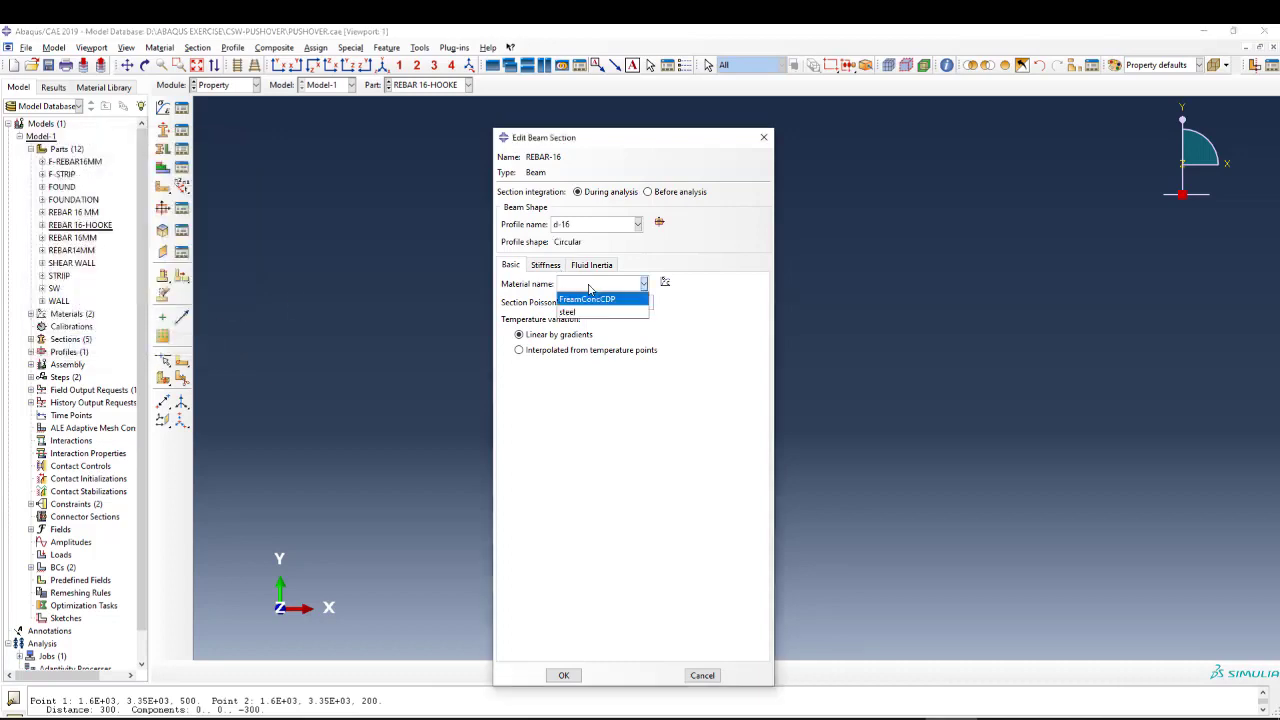
left_click(577, 314)
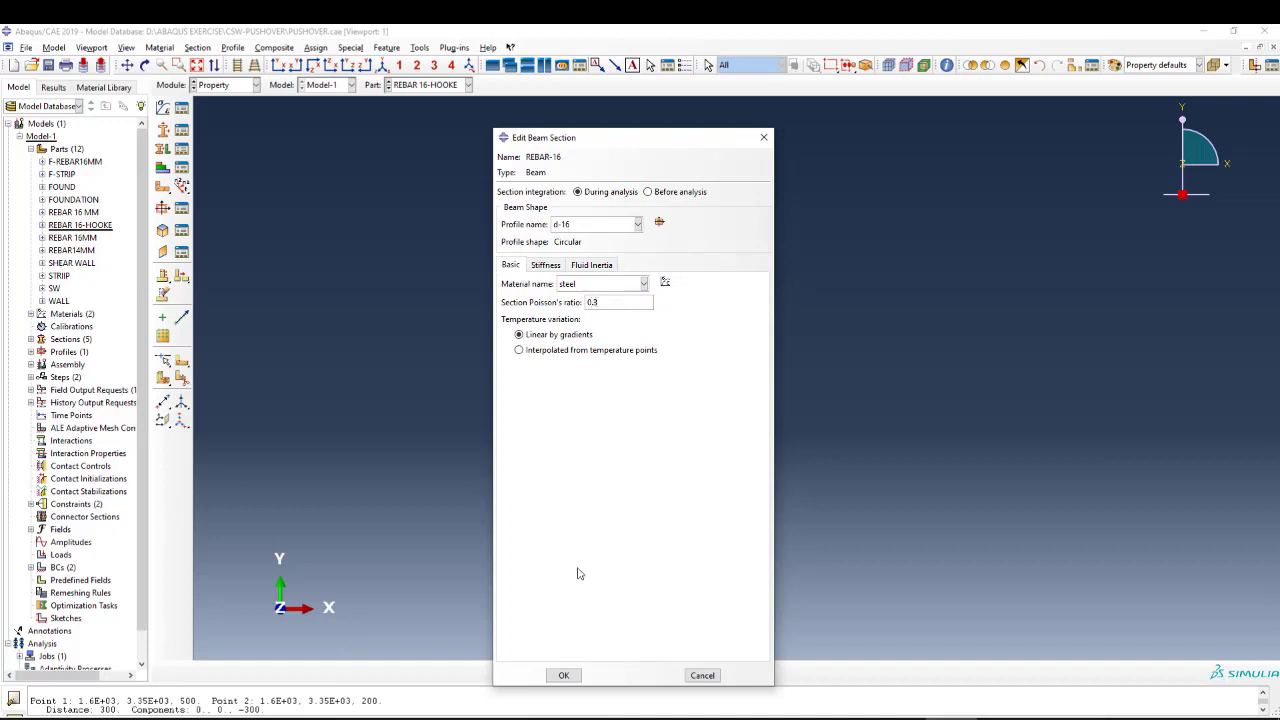
left_click(563, 675)
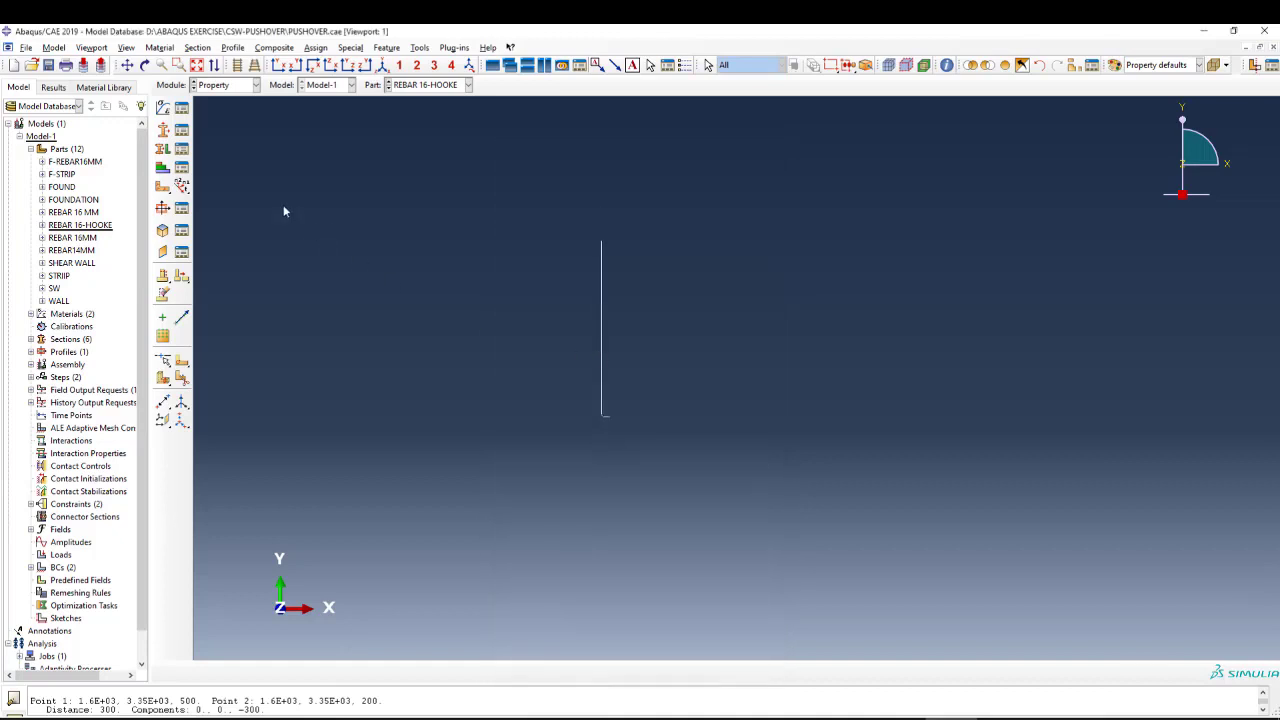
Assign the REBAR-16 section to the whole hooked bar.
left_click(162, 149)
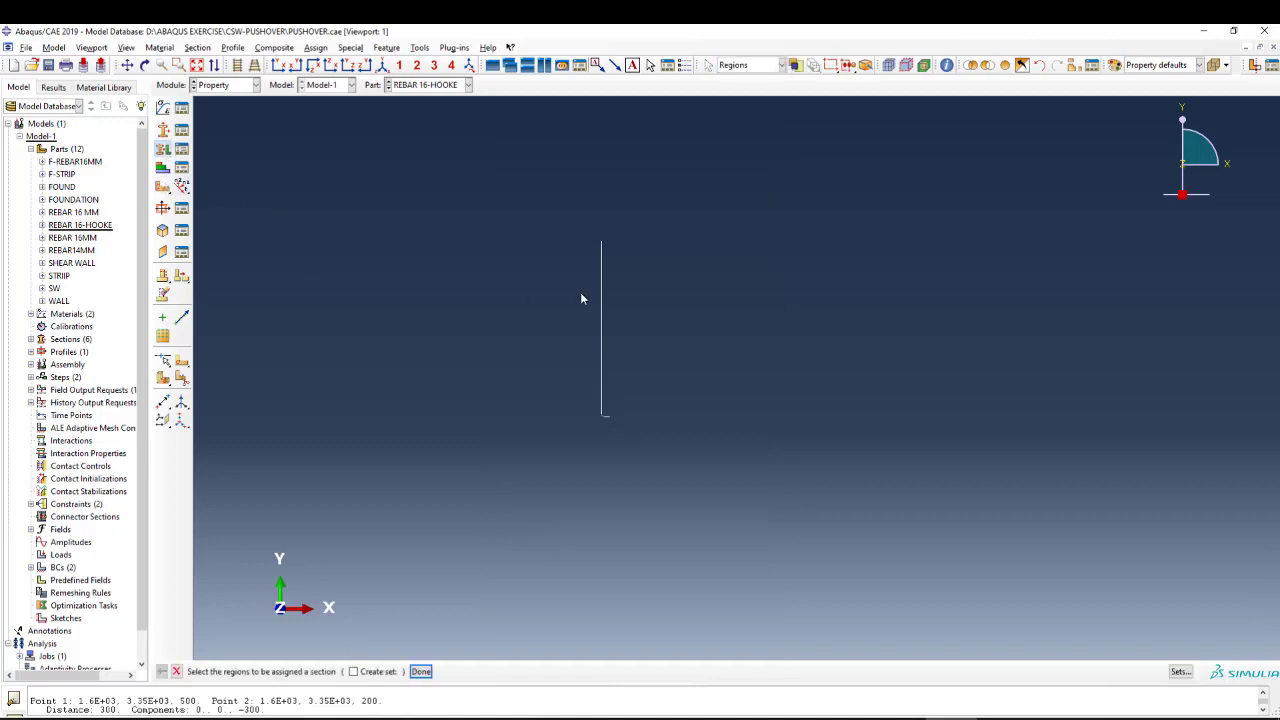
left_click_drag(630, 346, 589, 463)
middle_click(480, 301)
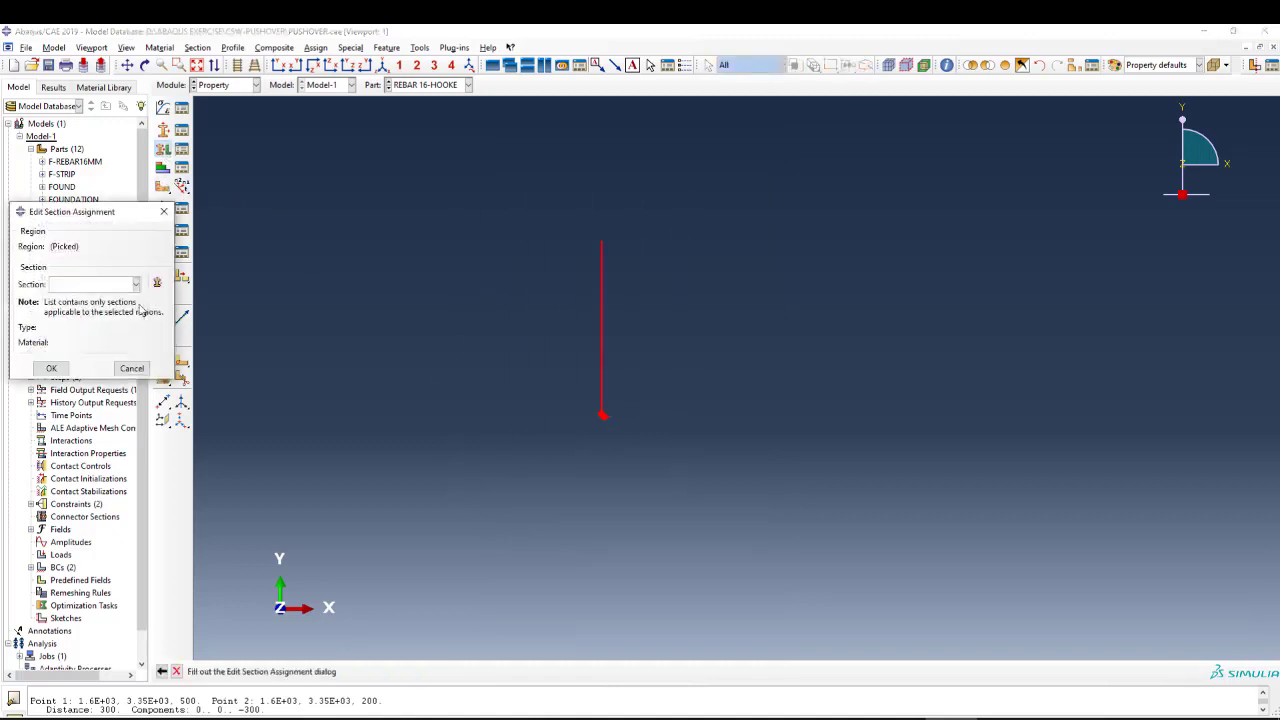
left_click(124, 286)
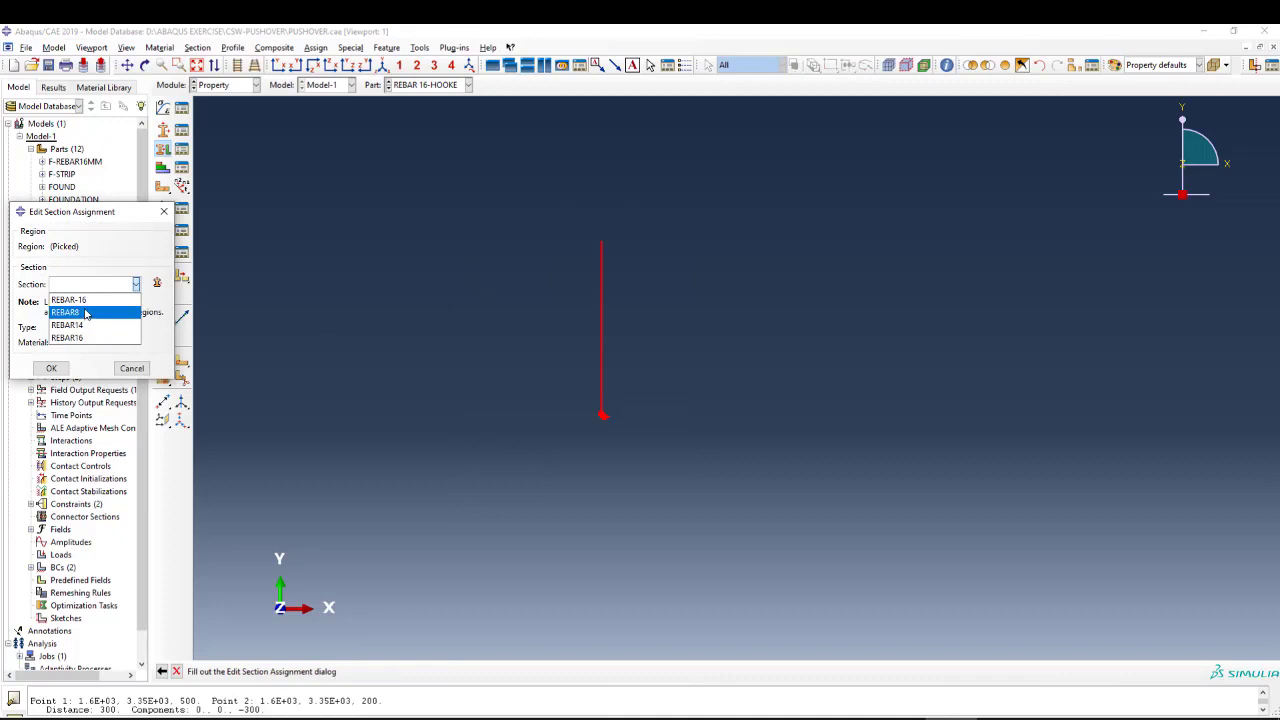
left_click(86, 301)
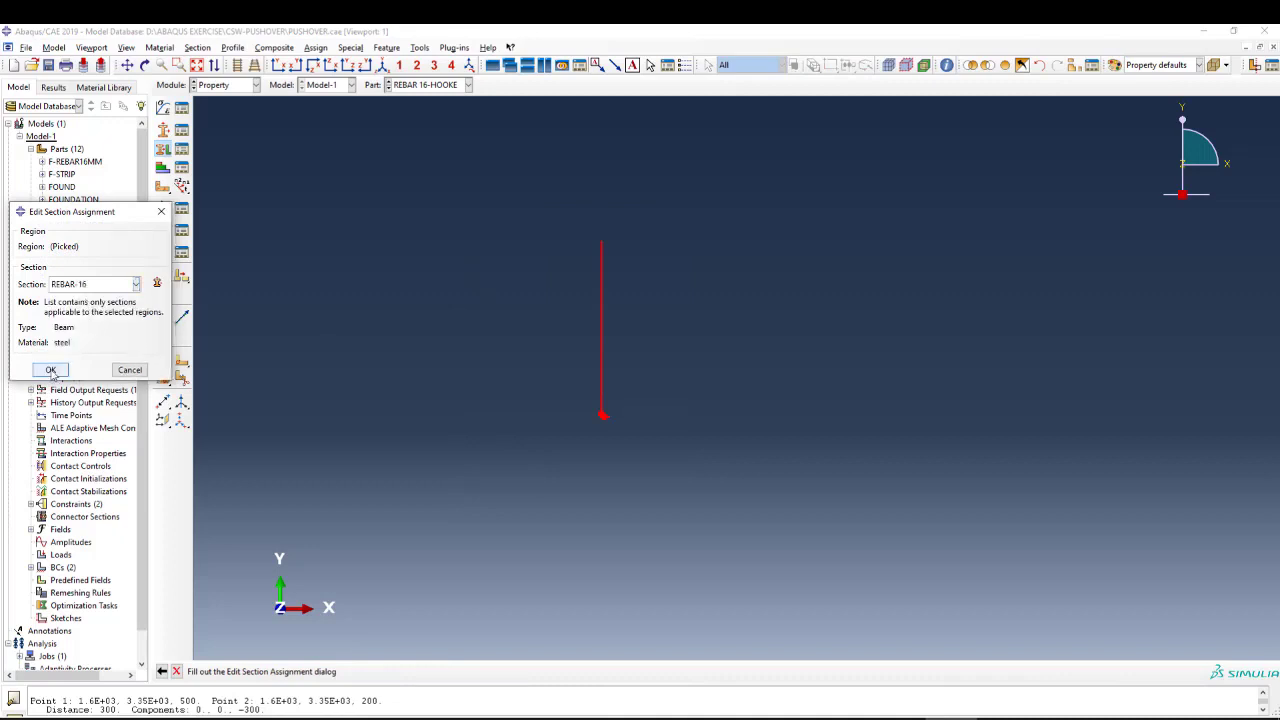
left_click(51, 368)
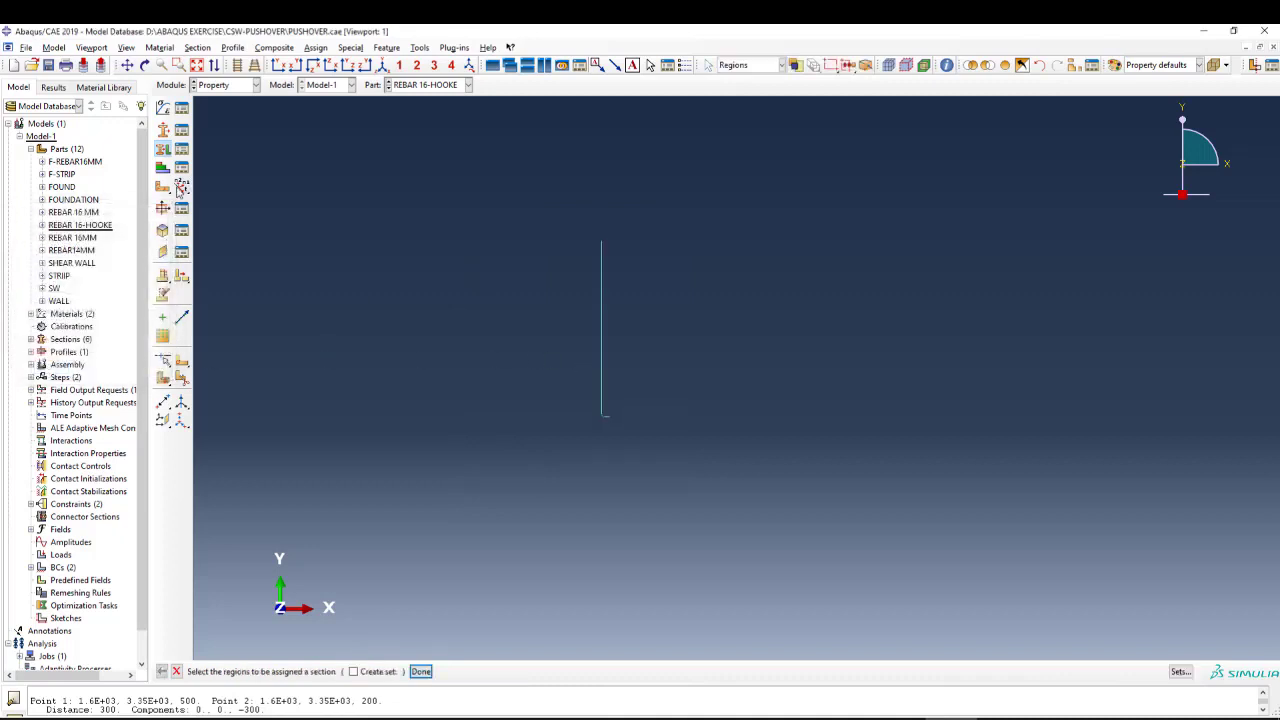
Assign a beam section orientation to the whole hooked bar with an n1 direction of 0.0,0.0,-1.0.
left_click(181, 190)
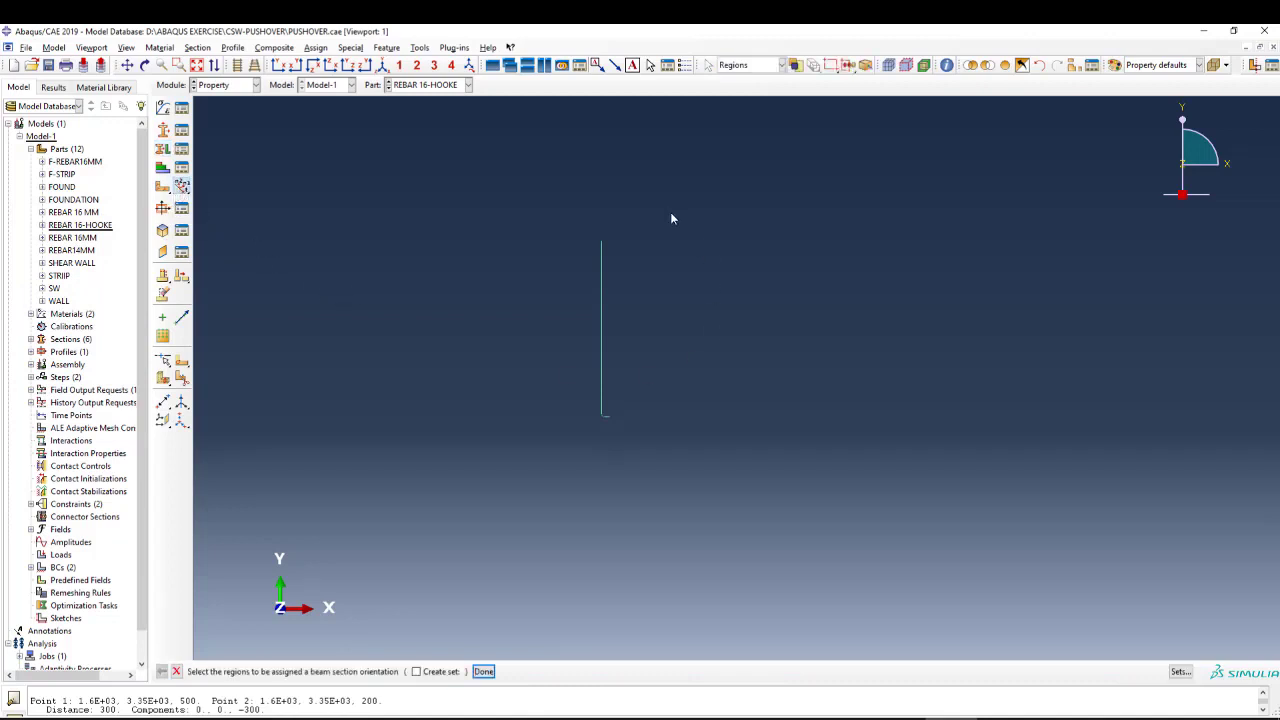
left_click_drag(654, 206, 500, 510)
middle_click(524, 440)
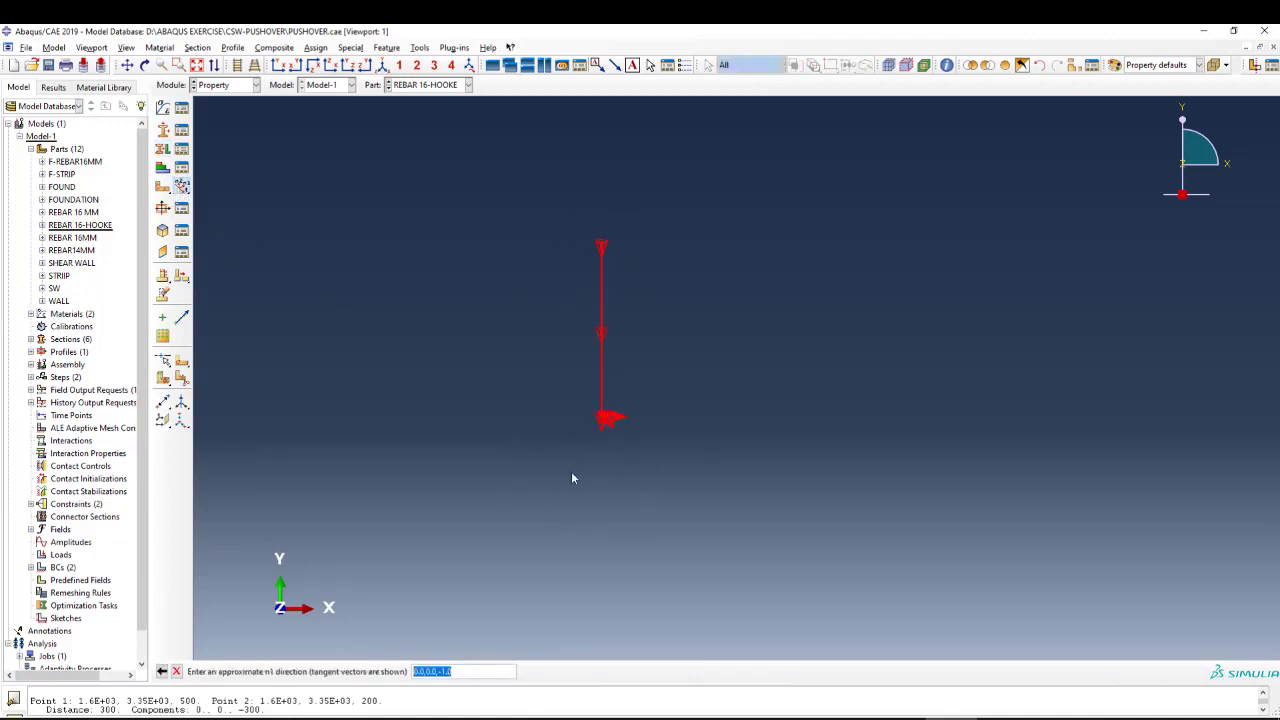
scroll(603, 438, "down", 6)
scroll(516, 422, "down", 2)
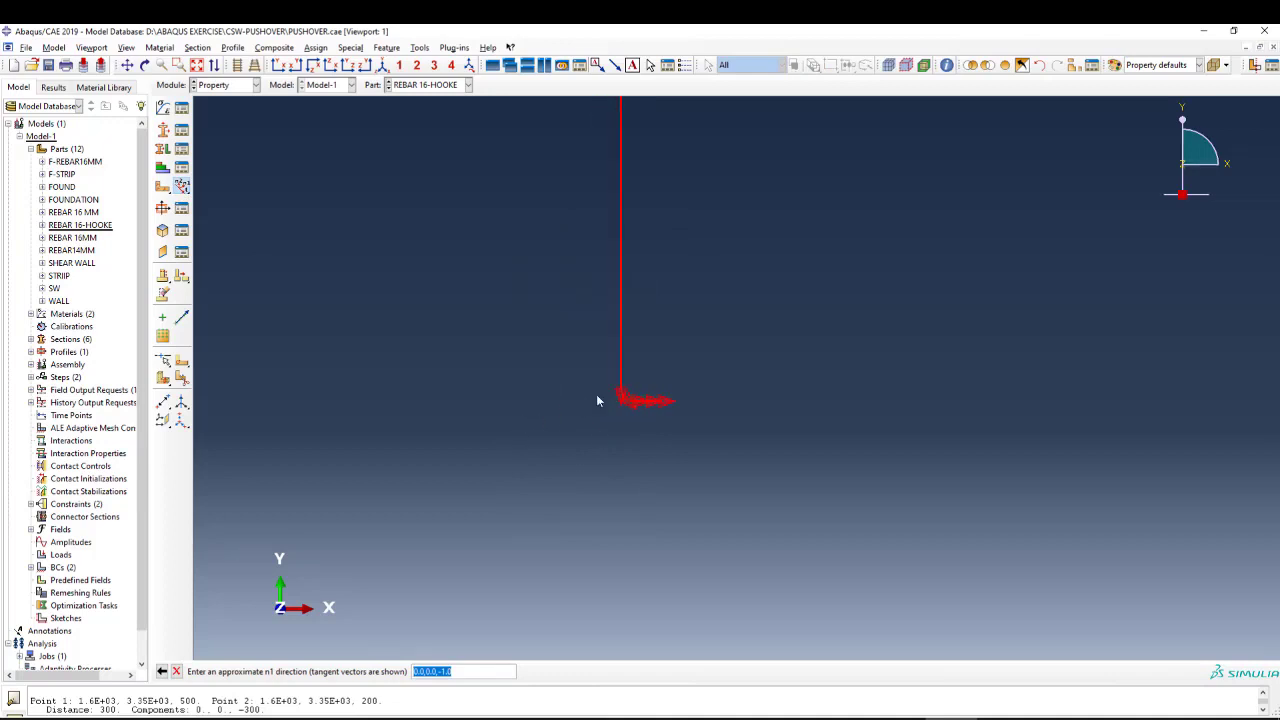
middle_click(496, 419)
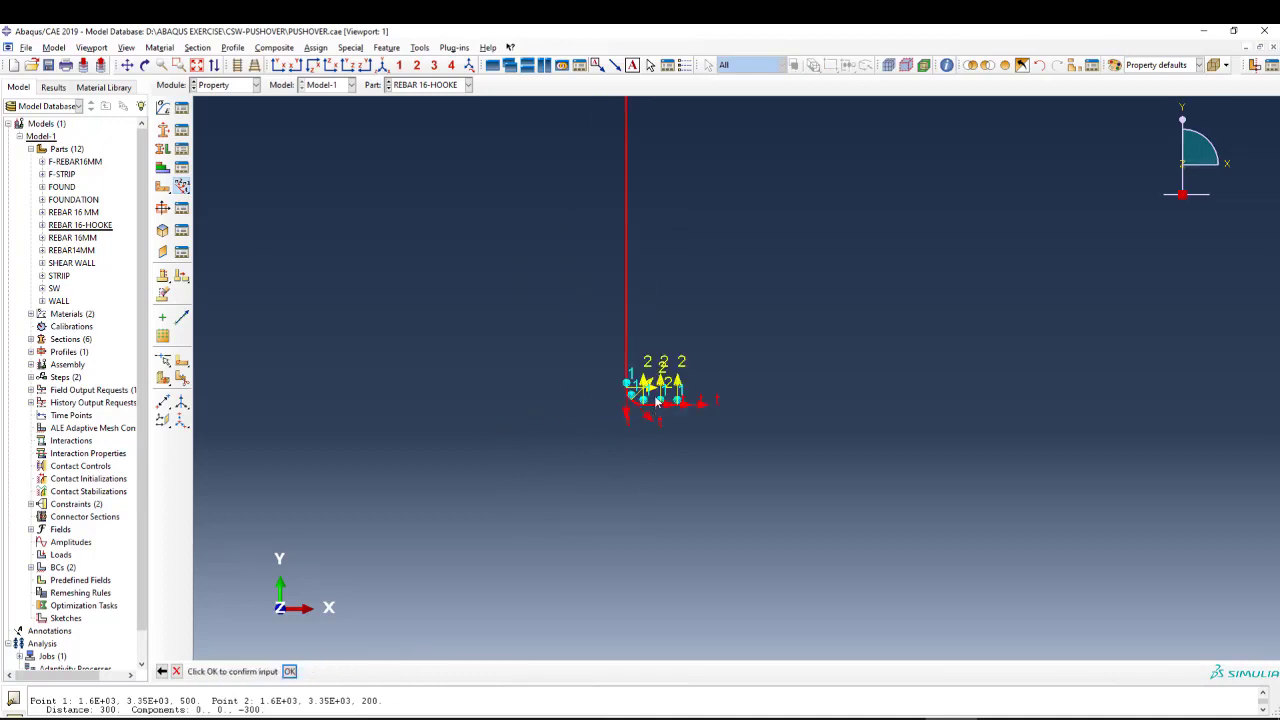
scroll(656, 402, "down", 4)
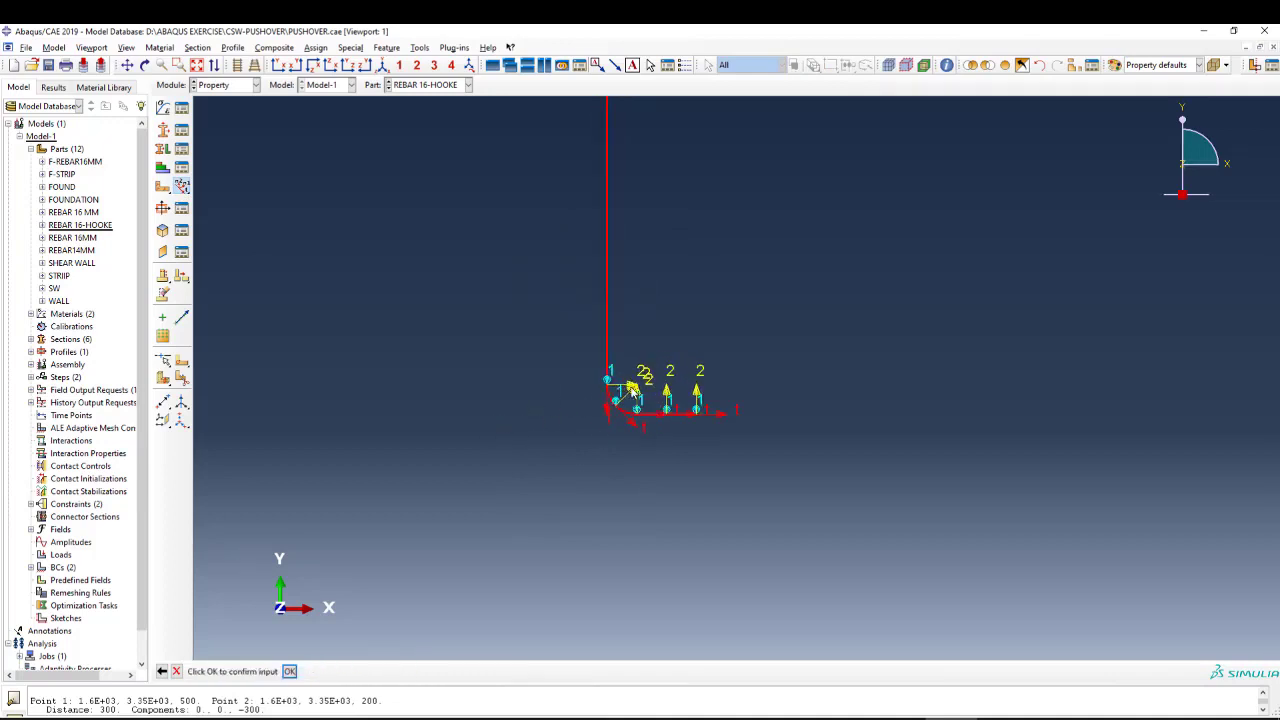
middle_click(495, 407)
scroll(482, 418, "up", 2)
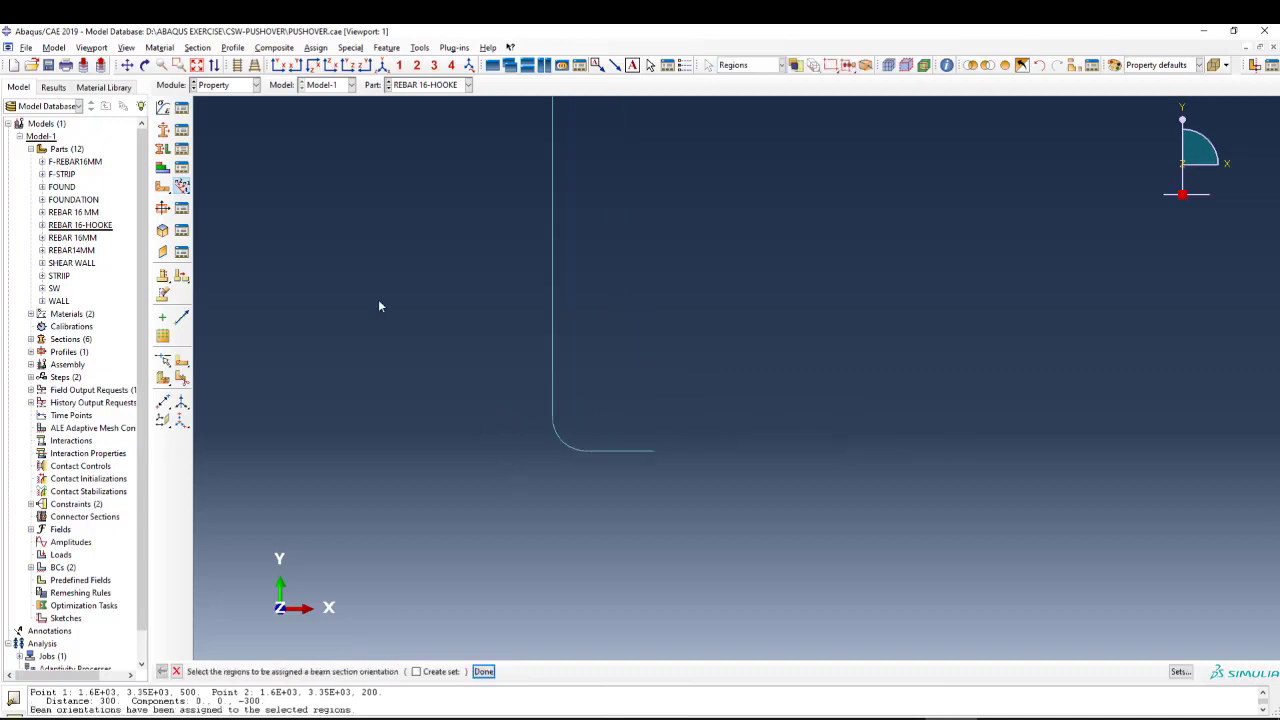
In the Mesh module, assign the whole REBAR 16-HOOKE bar the Standard, linear element type from the Beam family.
left_click(225, 90)
left_click(215, 179)
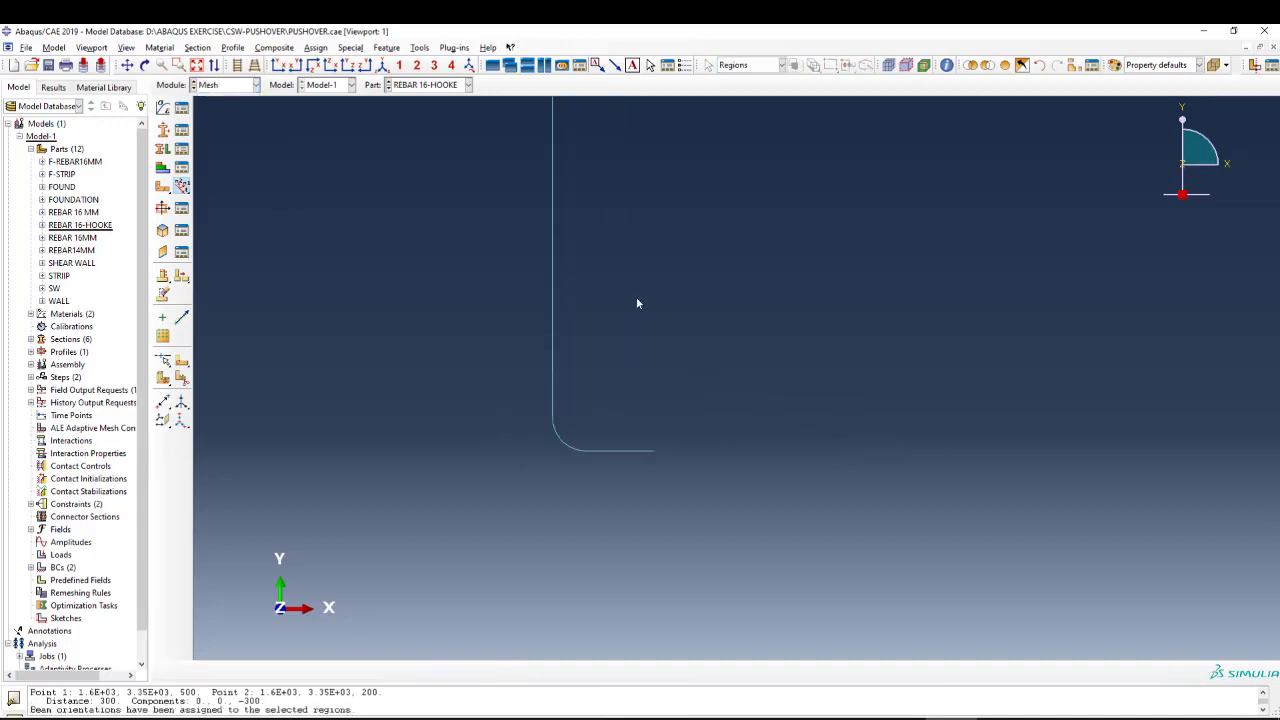
scroll(621, 340, "up", 4)
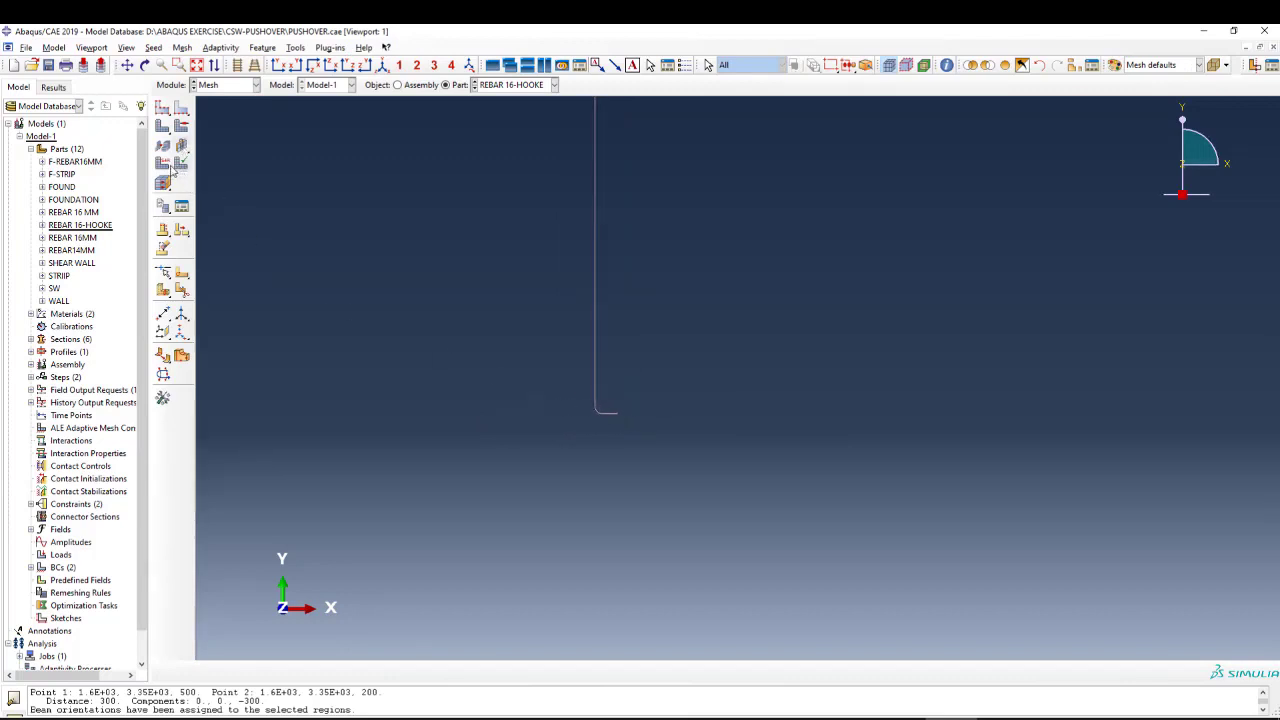
left_click(177, 166)
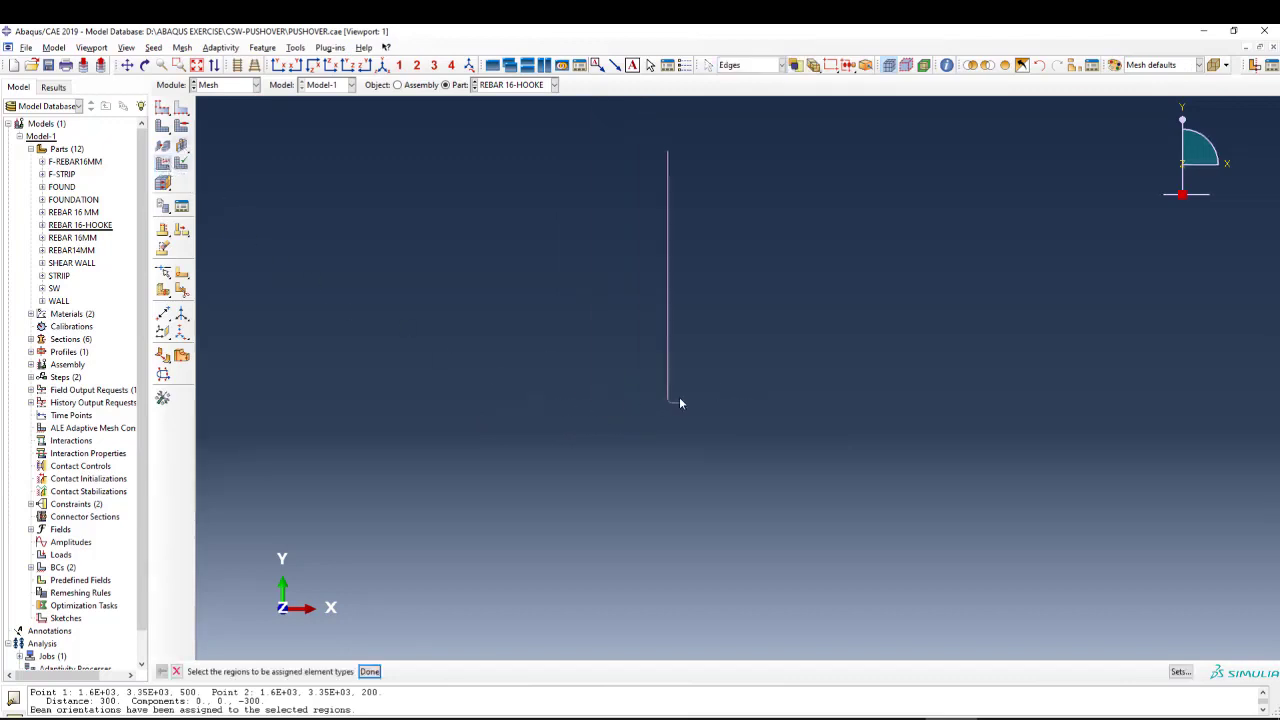
left_click_drag(724, 124, 571, 508)
middle_click(600, 244)
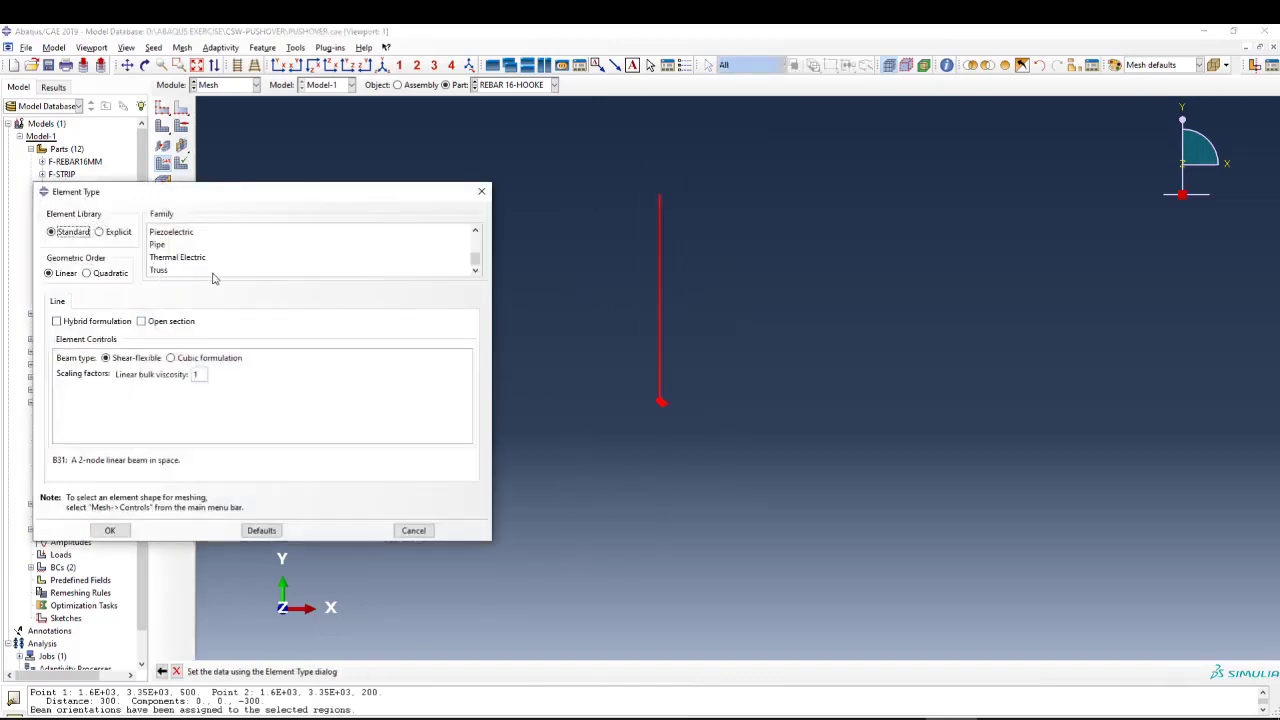
left_click_drag(475, 258, 474, 231)
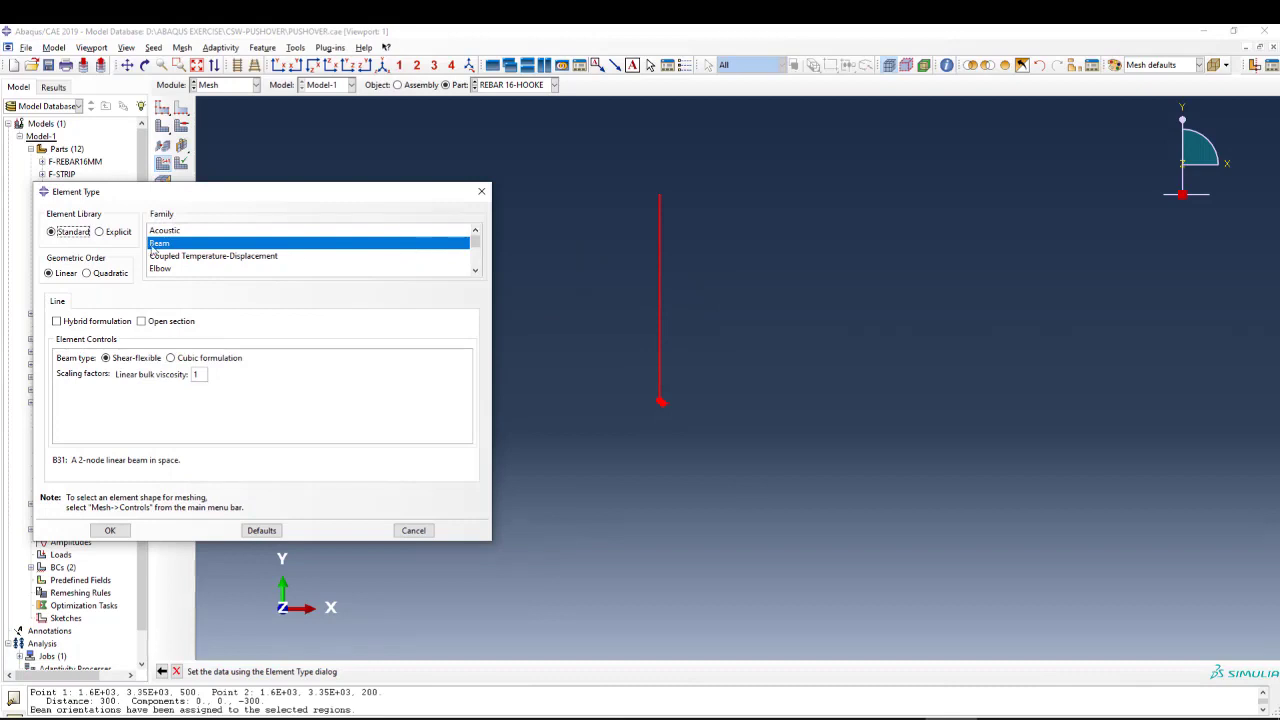
left_click(126, 530)
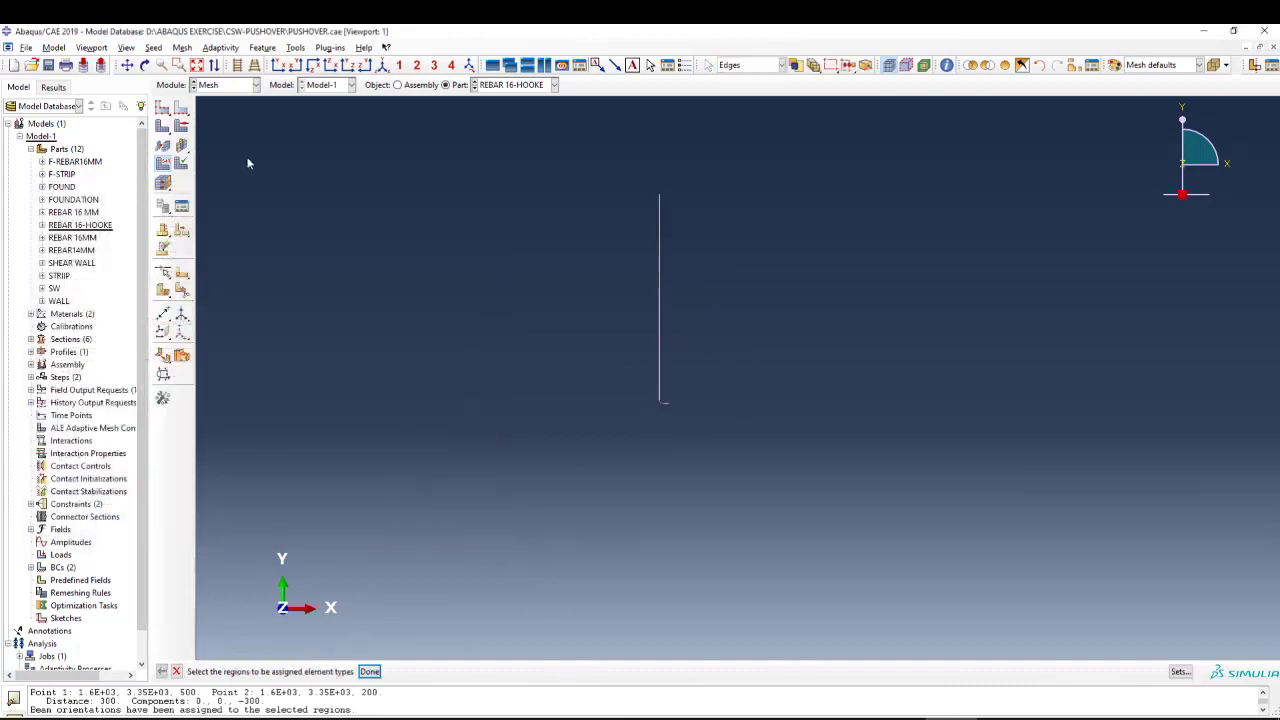
Return to the Property module and display the REBAR 16MM part.
left_click(221, 87)
left_click(221, 111)
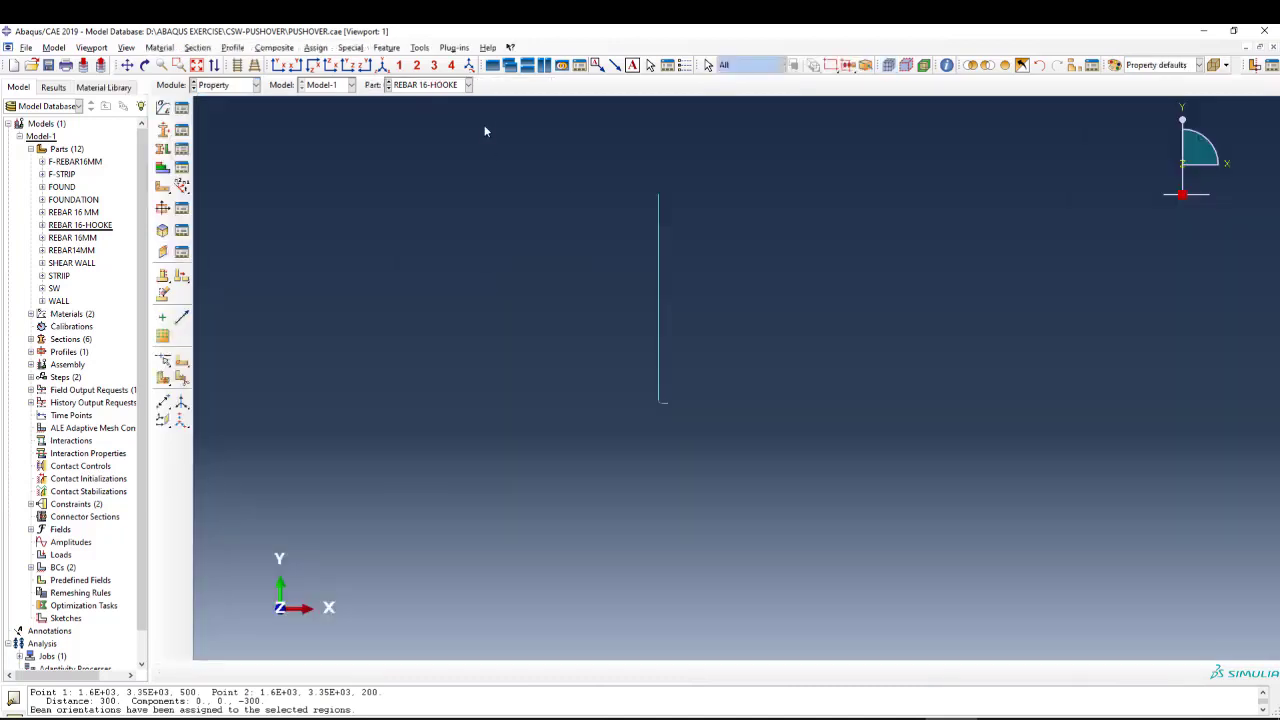
left_click(430, 85)
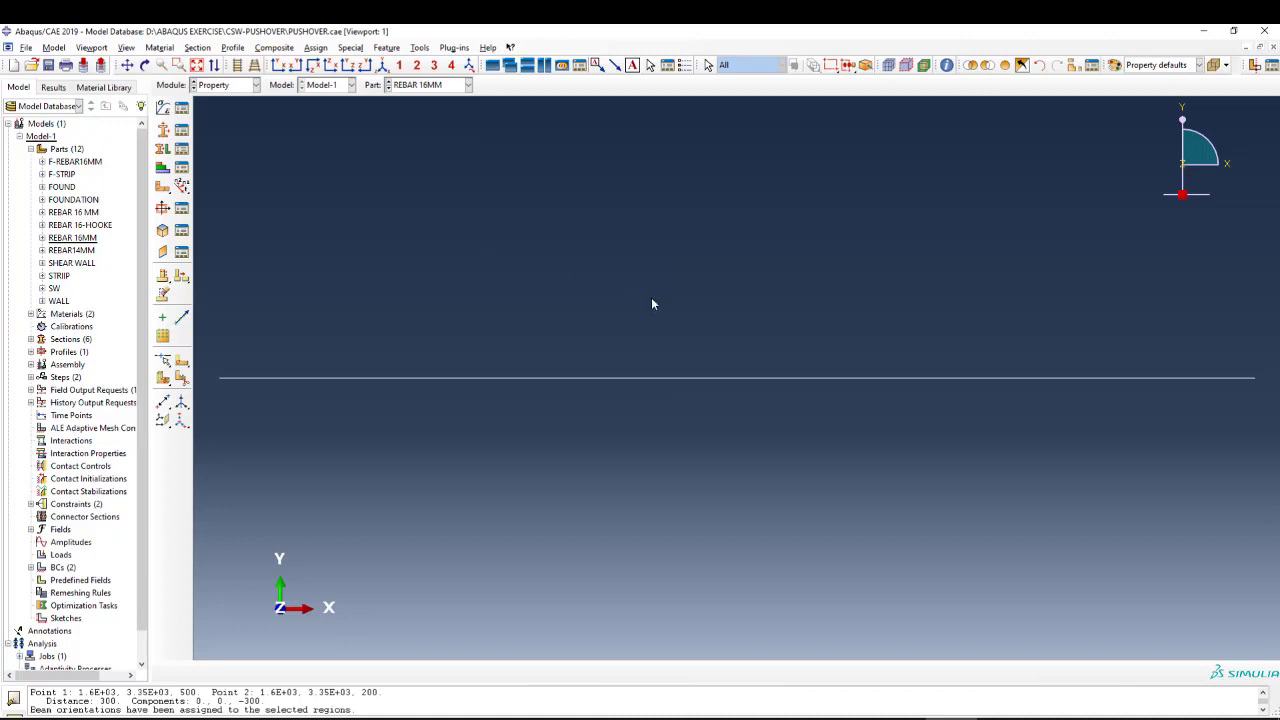
scroll(651, 303, "down", 3)
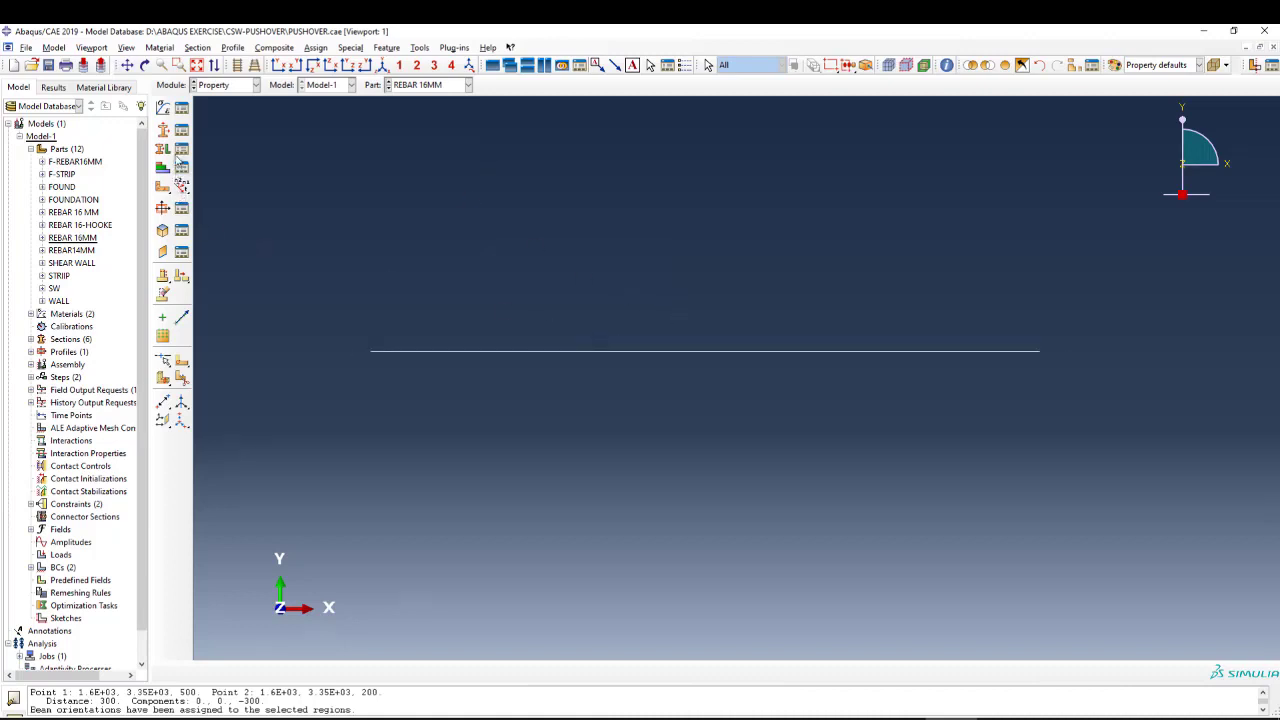
Create a section named REBAR-16-TRUSS with category Beam and type Truss.
left_click(163, 130)
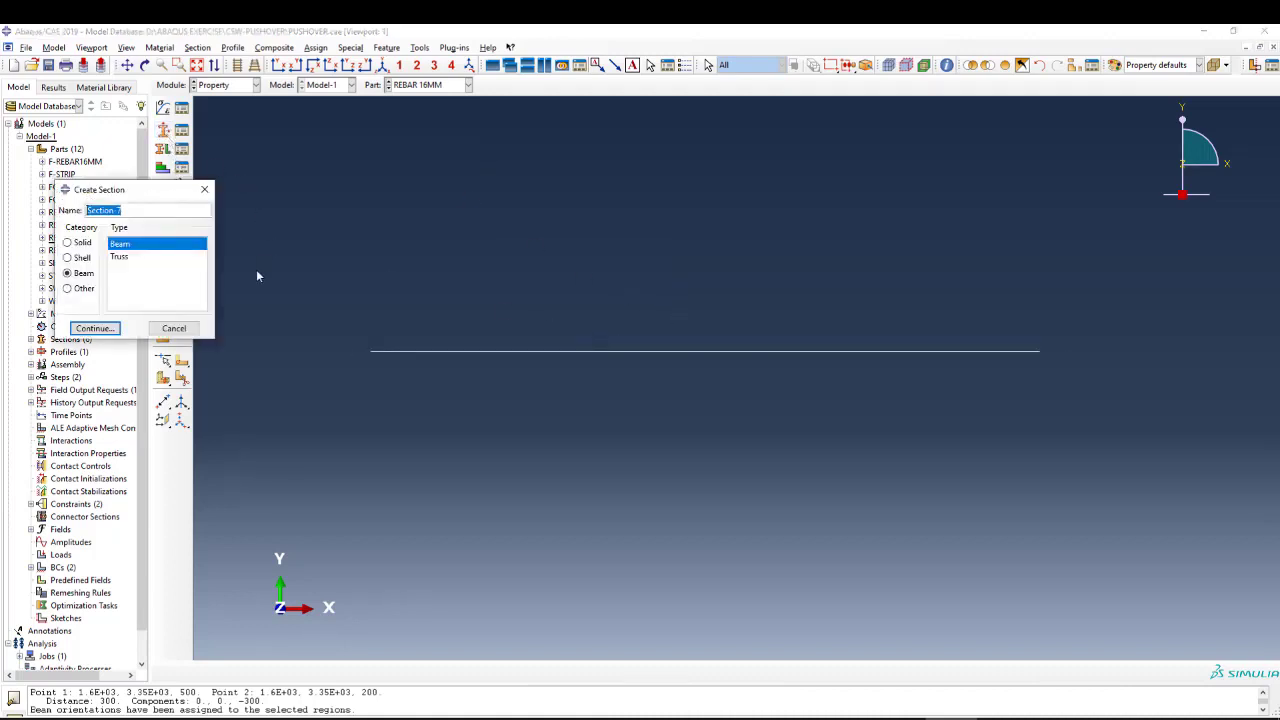
type("REBA")
type("R_1")
type("6")
type("-TRUSS")
left_click(119, 257)
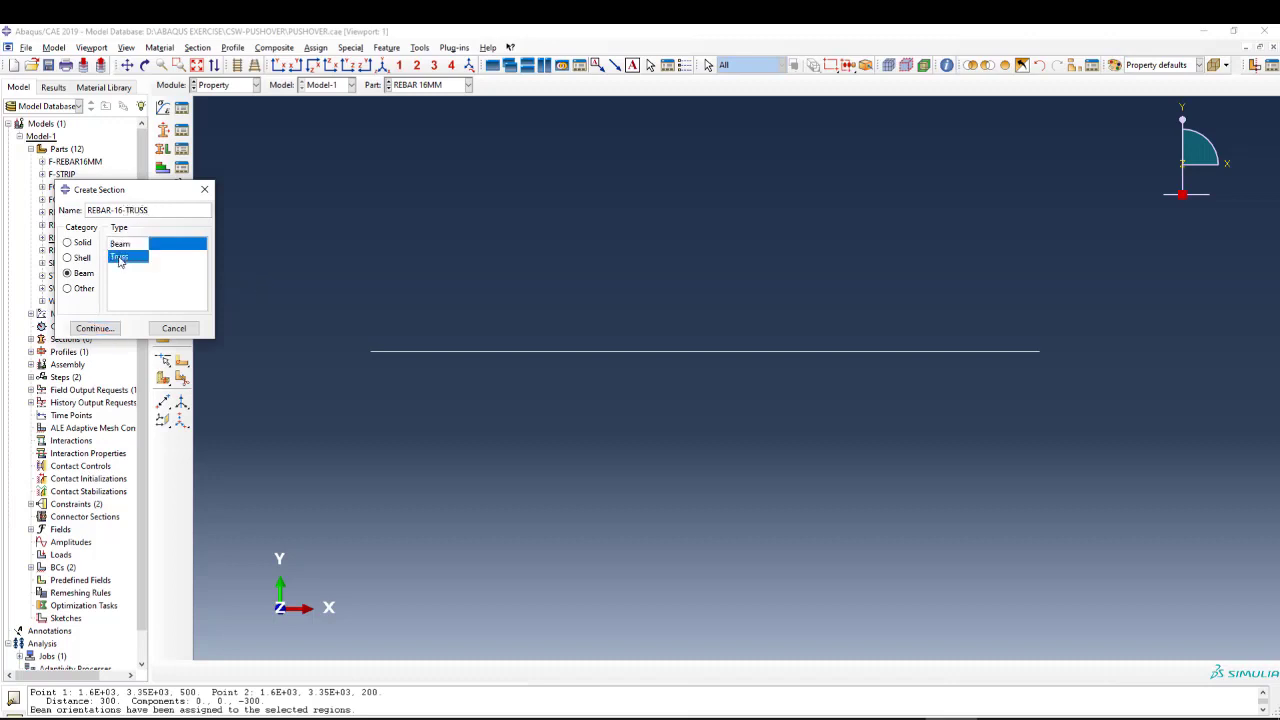
left_click(95, 328)
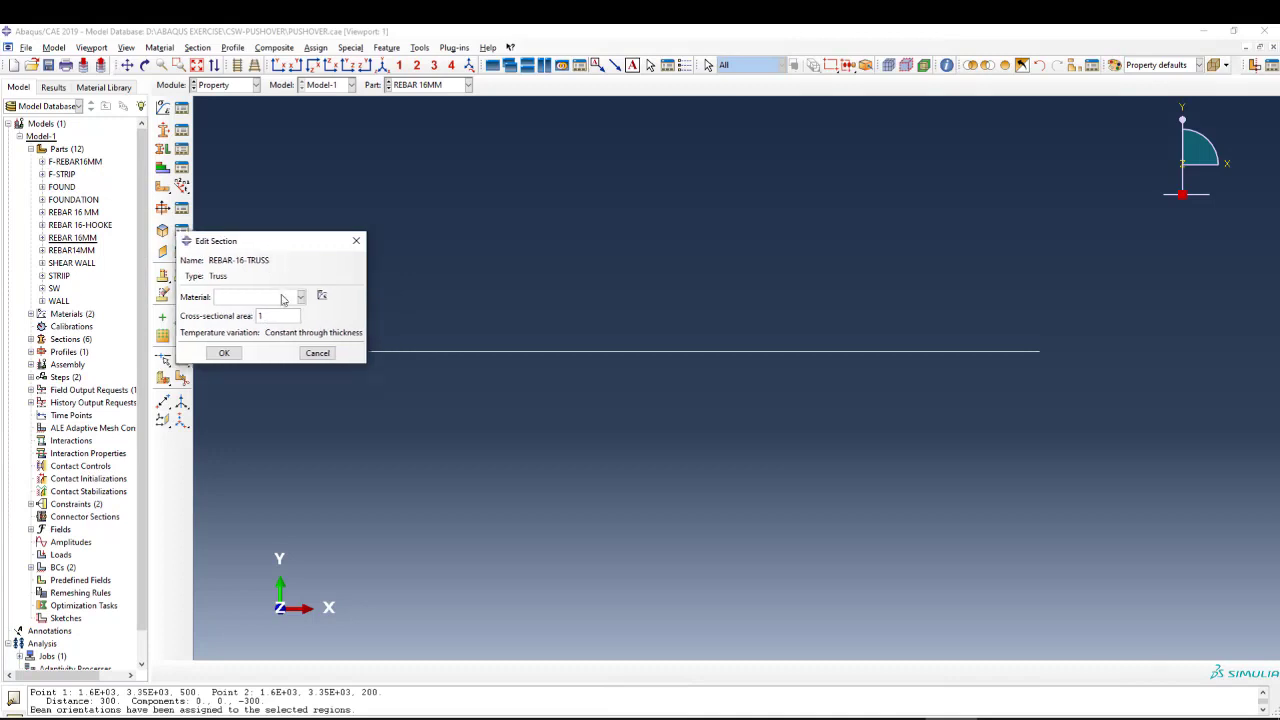
Choose steel as the material of the REBAR-16-TRUSS section and ready its cross-sectional area for a new value.
left_click(282, 298)
left_click(235, 323)
double_click(258, 315)
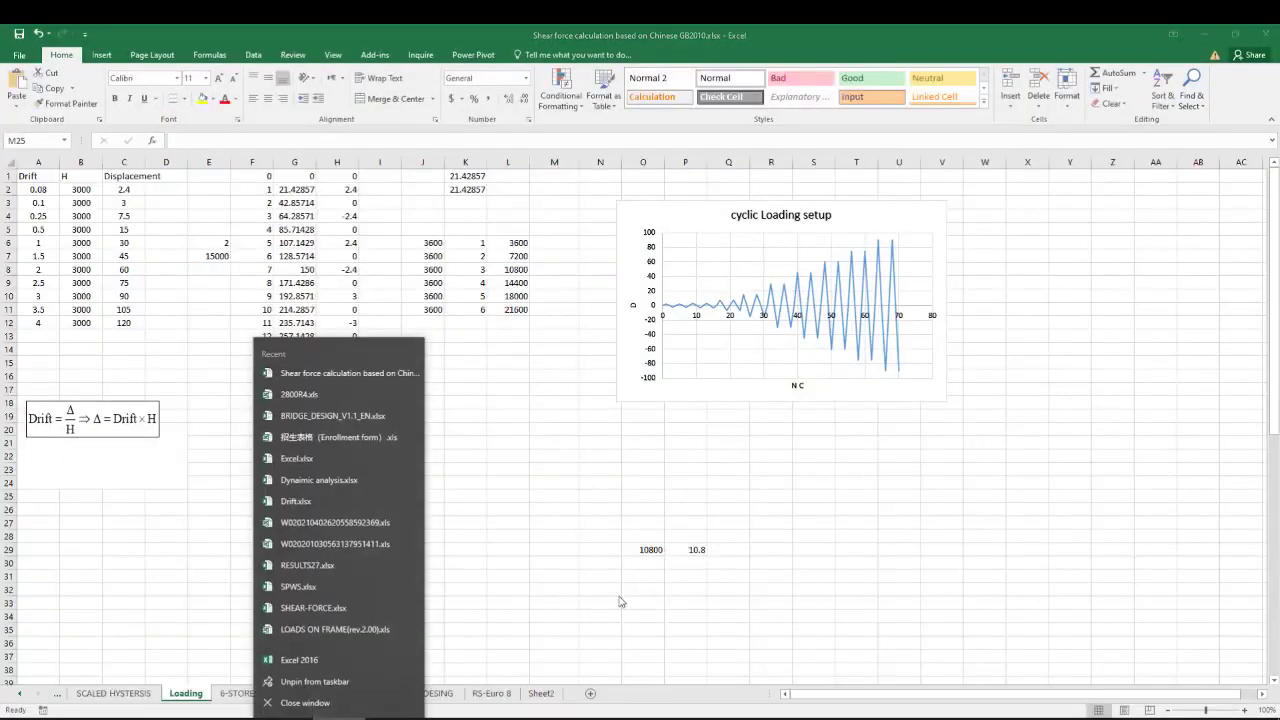
Switch to the Excel workbook and enter the bar diameter 16 in empty cell U38 of the Loading sheet.
left_click(559, 645)
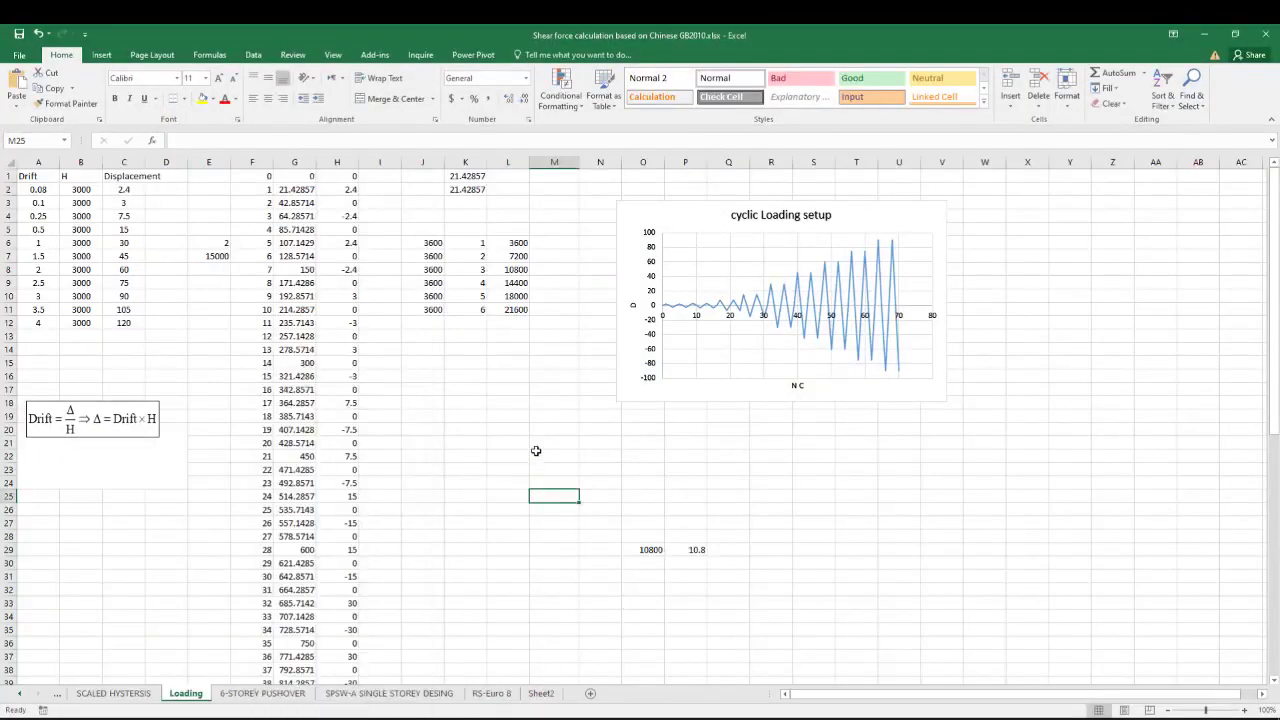
scroll(900, 530, "down", 10)
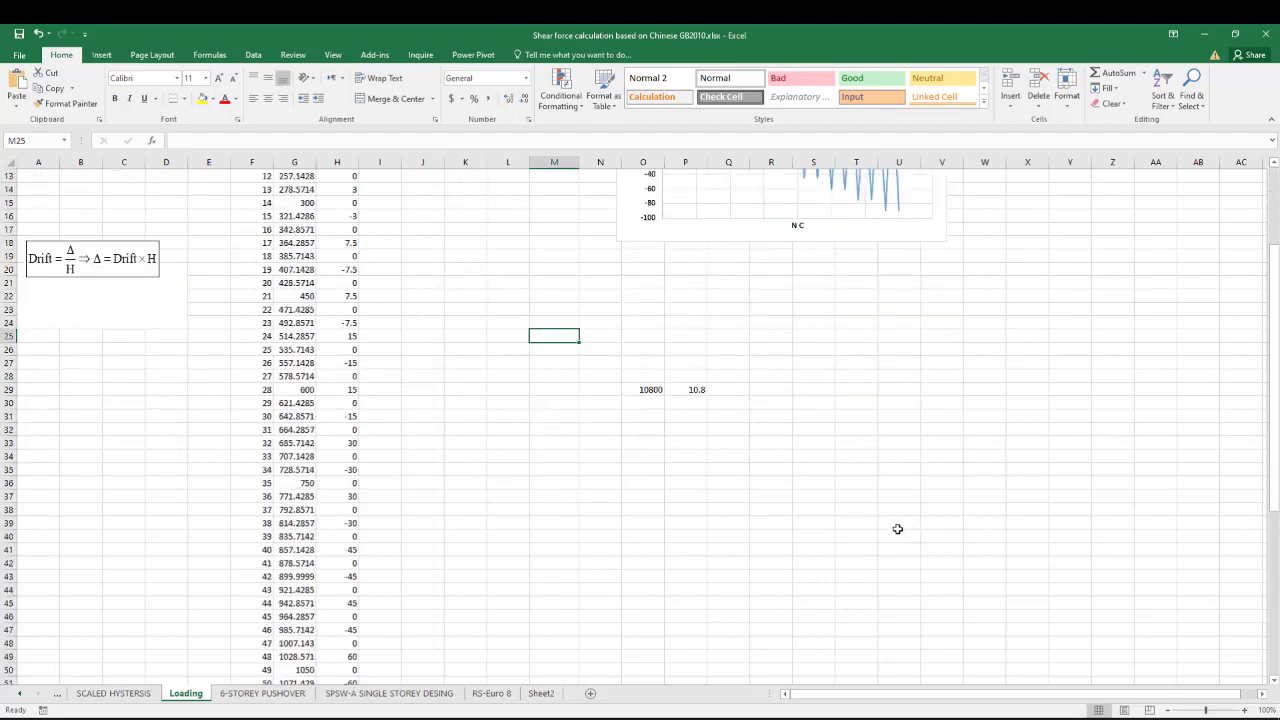
left_click(994, 446)
scroll(990, 458, "up", 4)
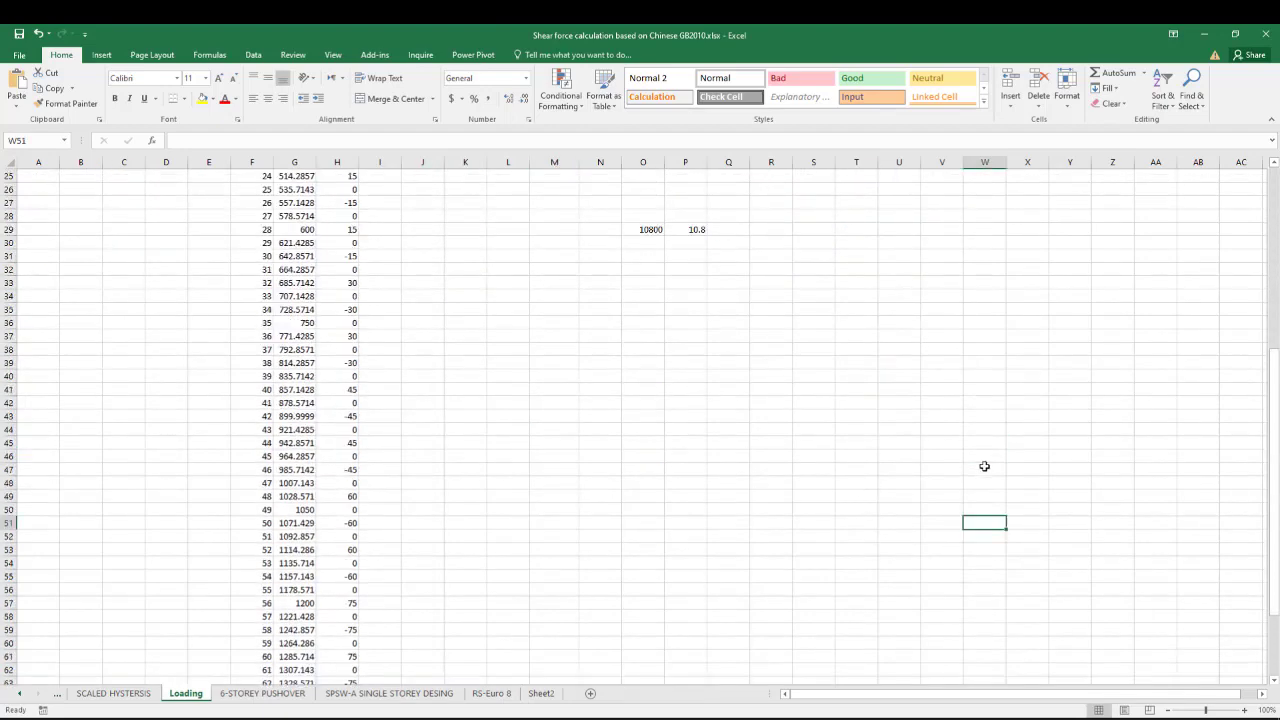
left_click(886, 432)
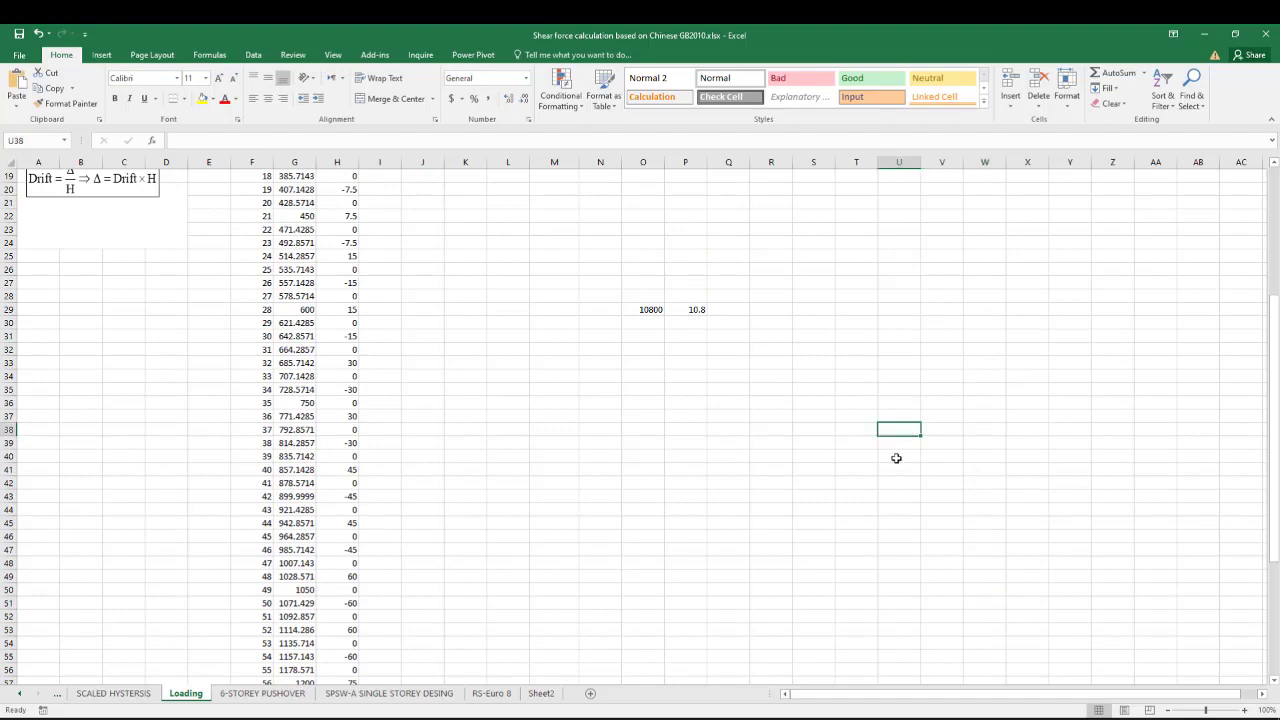
type("16")
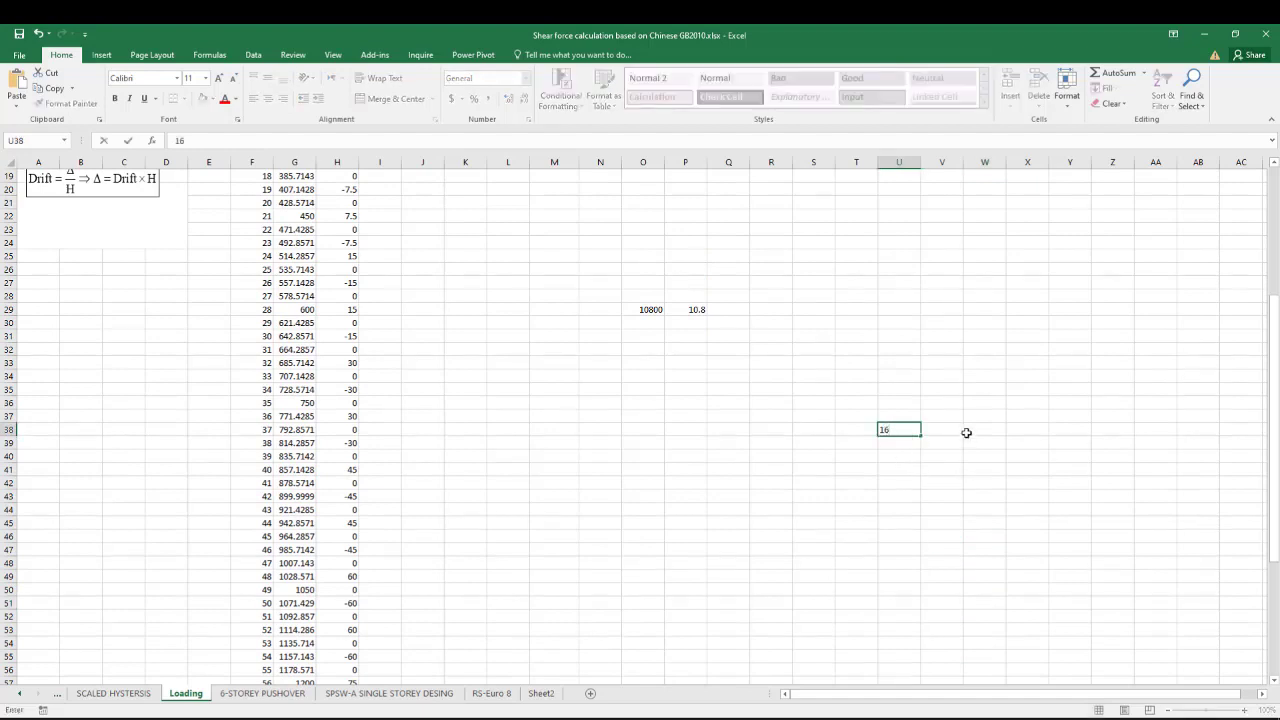
Write the bar area expression d^2*PI/4 as text in cell W38.
left_click(968, 431)
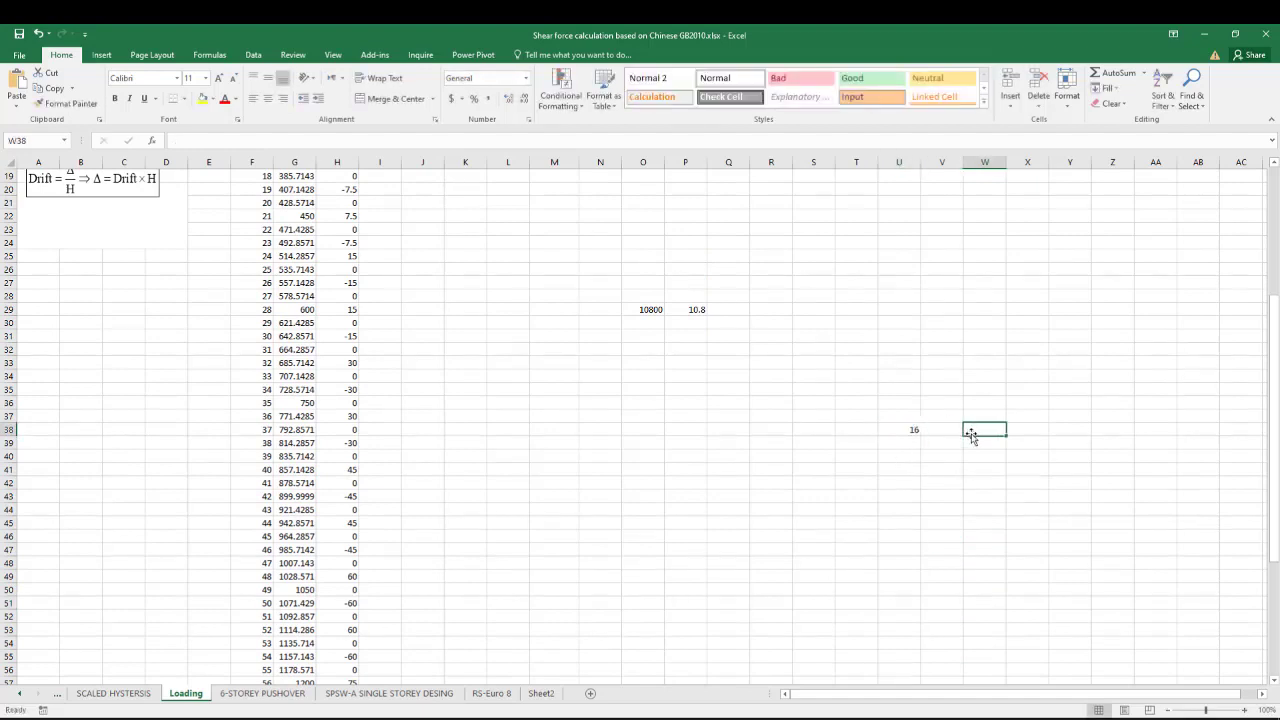
type("d")
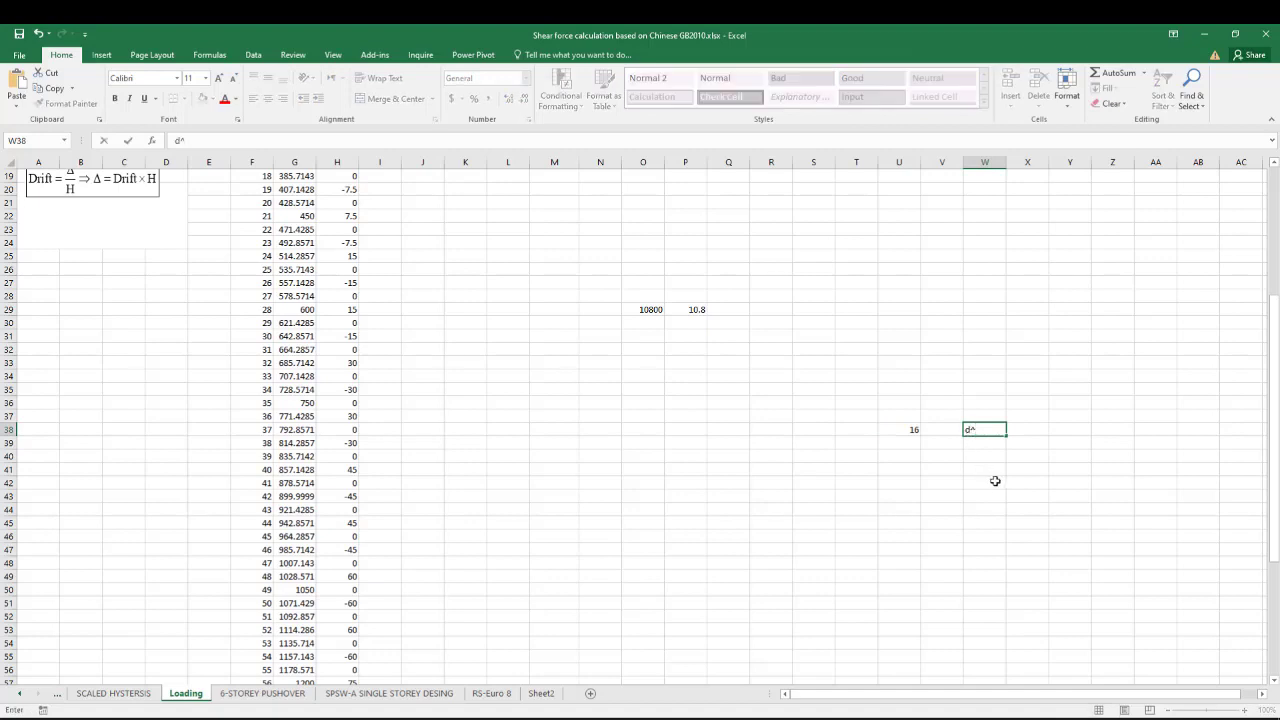
type("^2*PI/4")
key("Return")
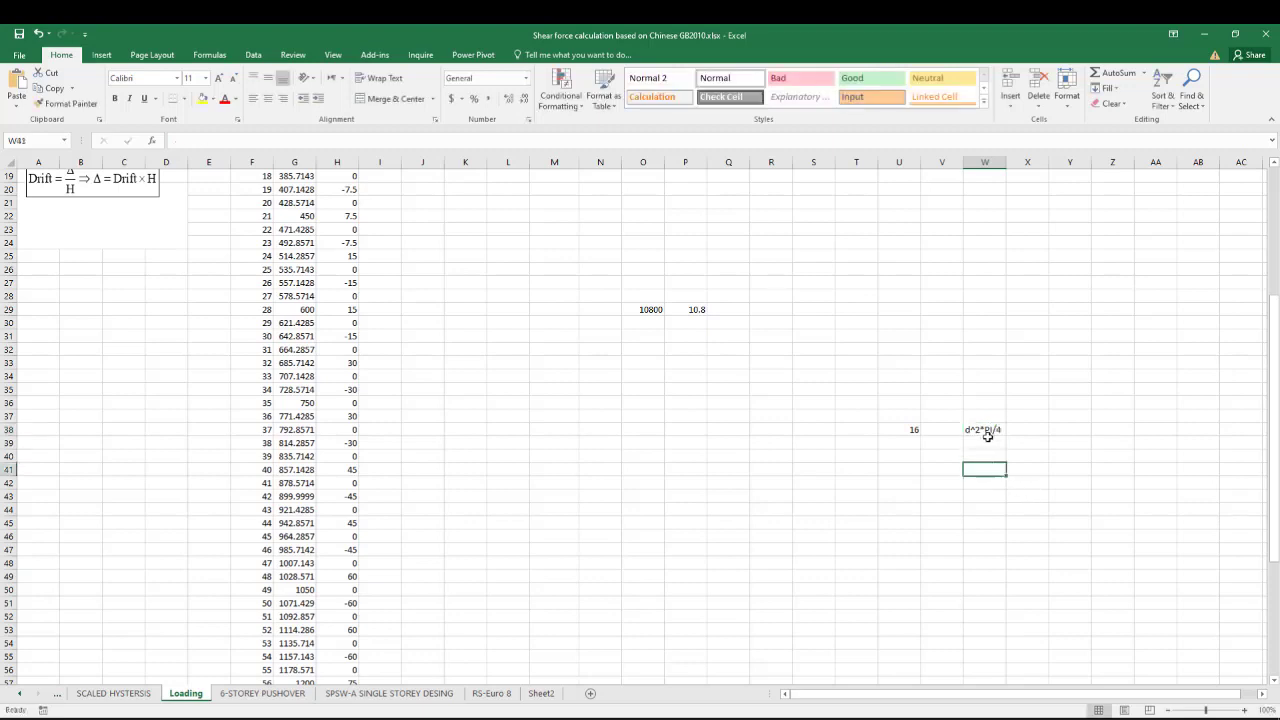
Calculate the bar's area in cell X38 with the formula =U38^2*3.14/4.
left_click(985, 430)
left_click(1031, 432)
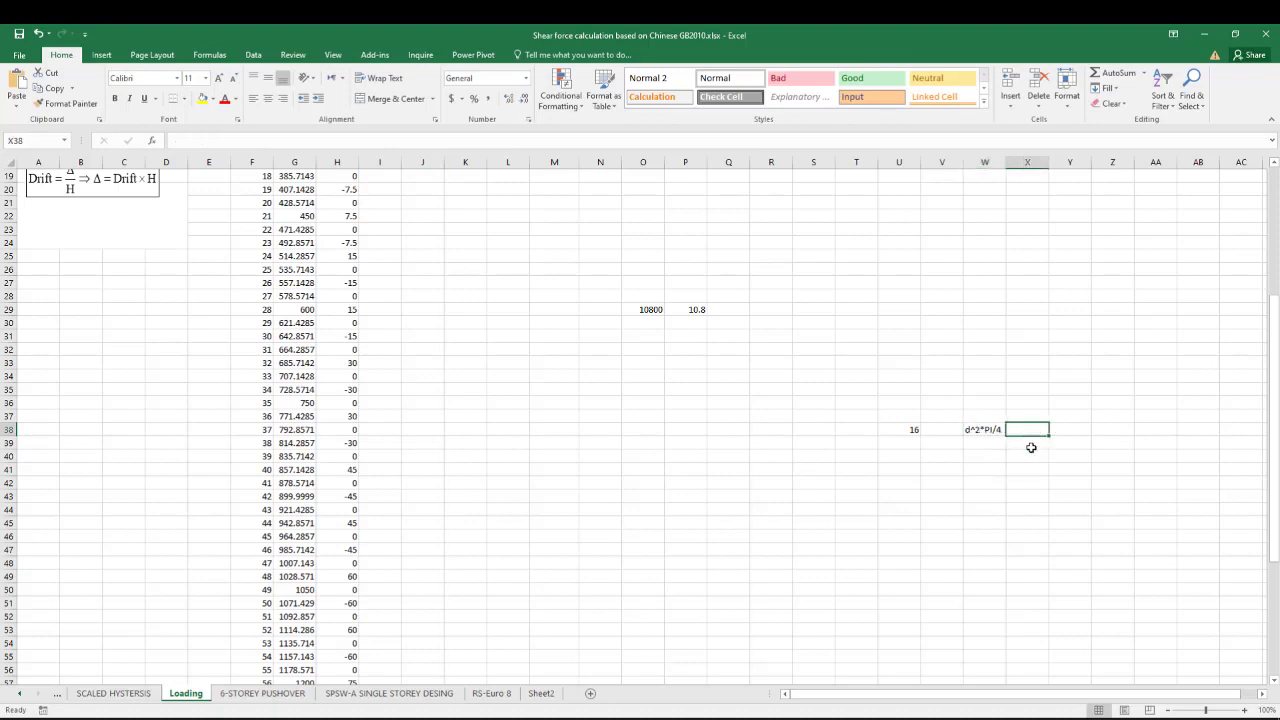
type("=")
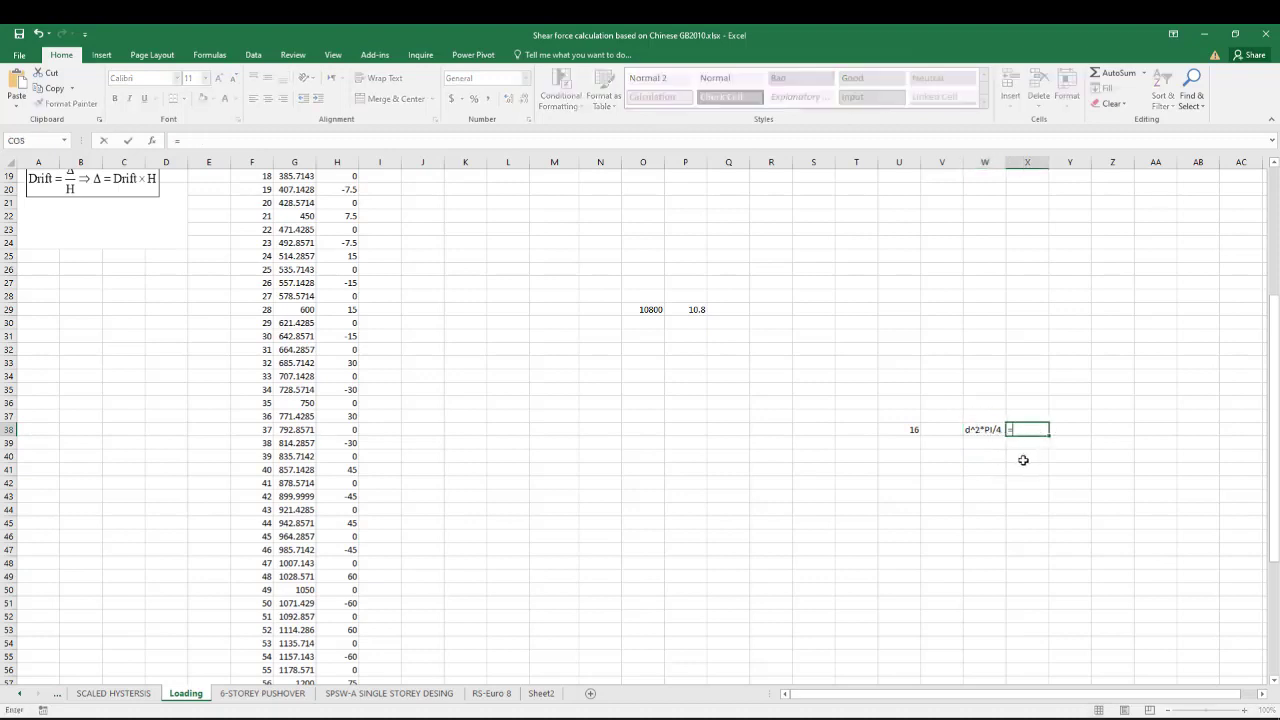
left_click(907, 430)
type("^2*3.14")
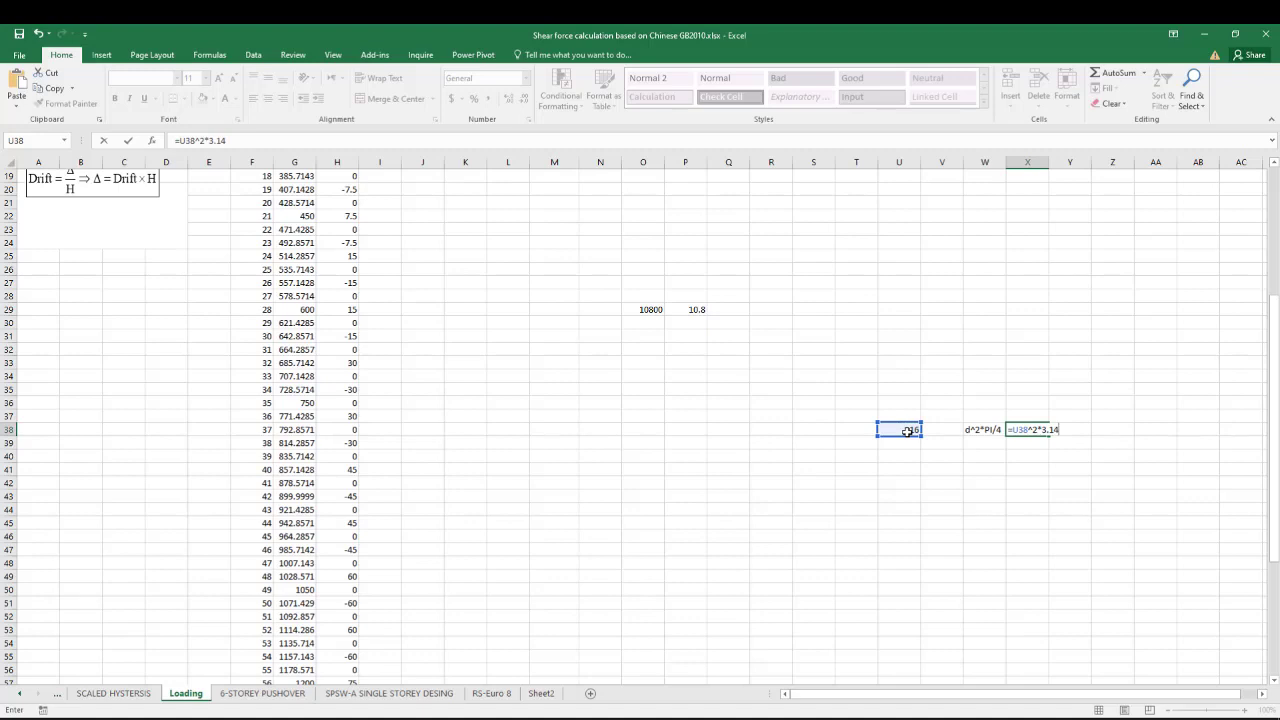
type("/4")
key("Return")
Copy the result from cell X38 and, back in Abaqus/CAE, set the REBAR-16-TRUSS section's cross-sectional area to 200.96.
left_click(1032, 429)
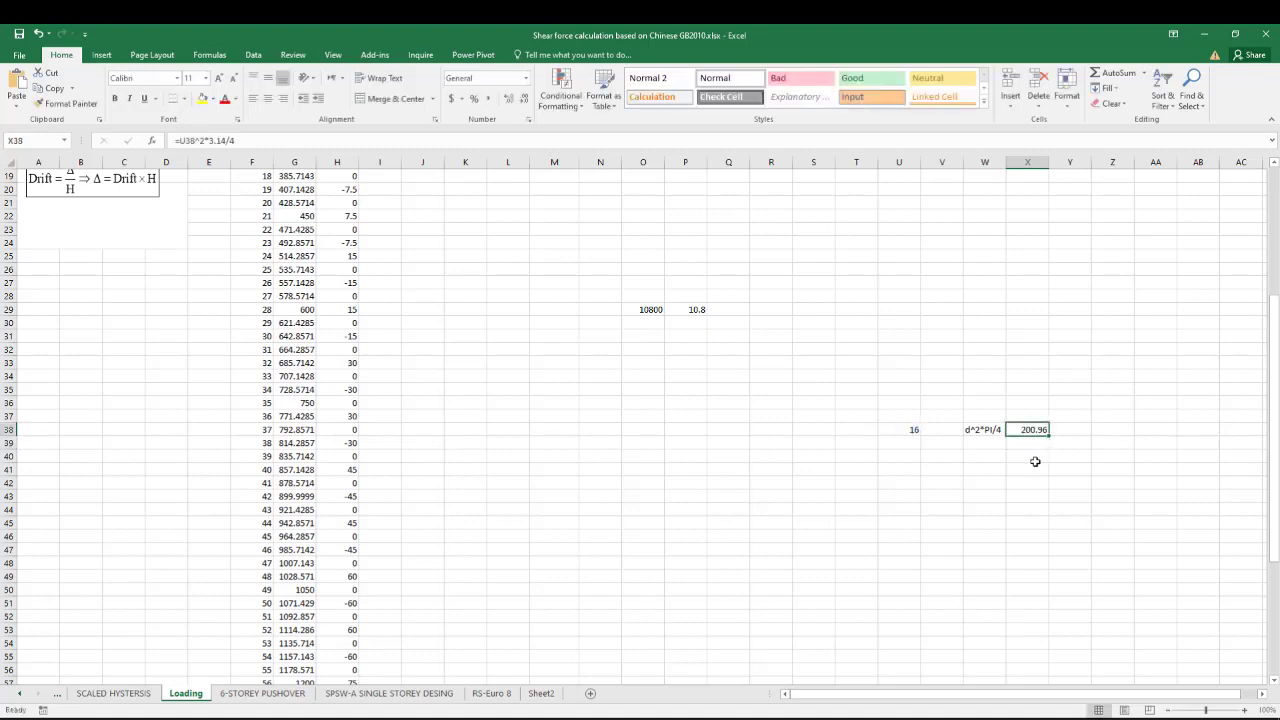
key("ctrl+c")
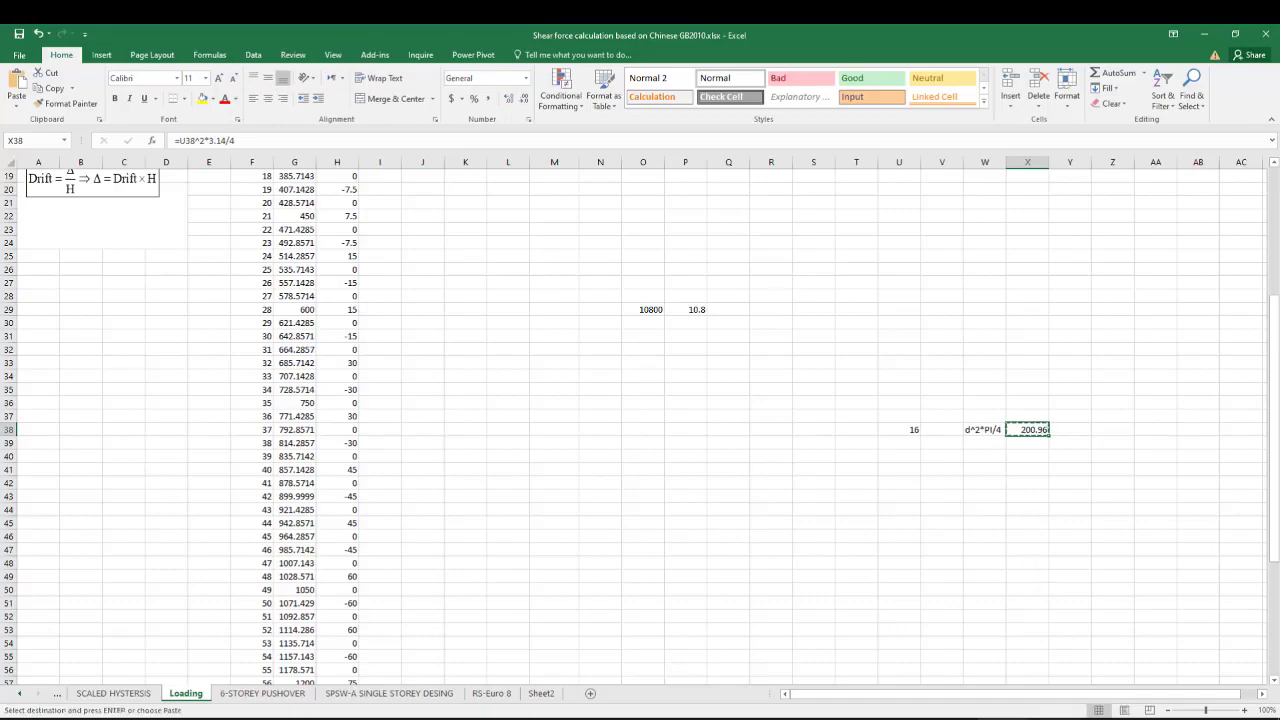
left_click(952, 718)
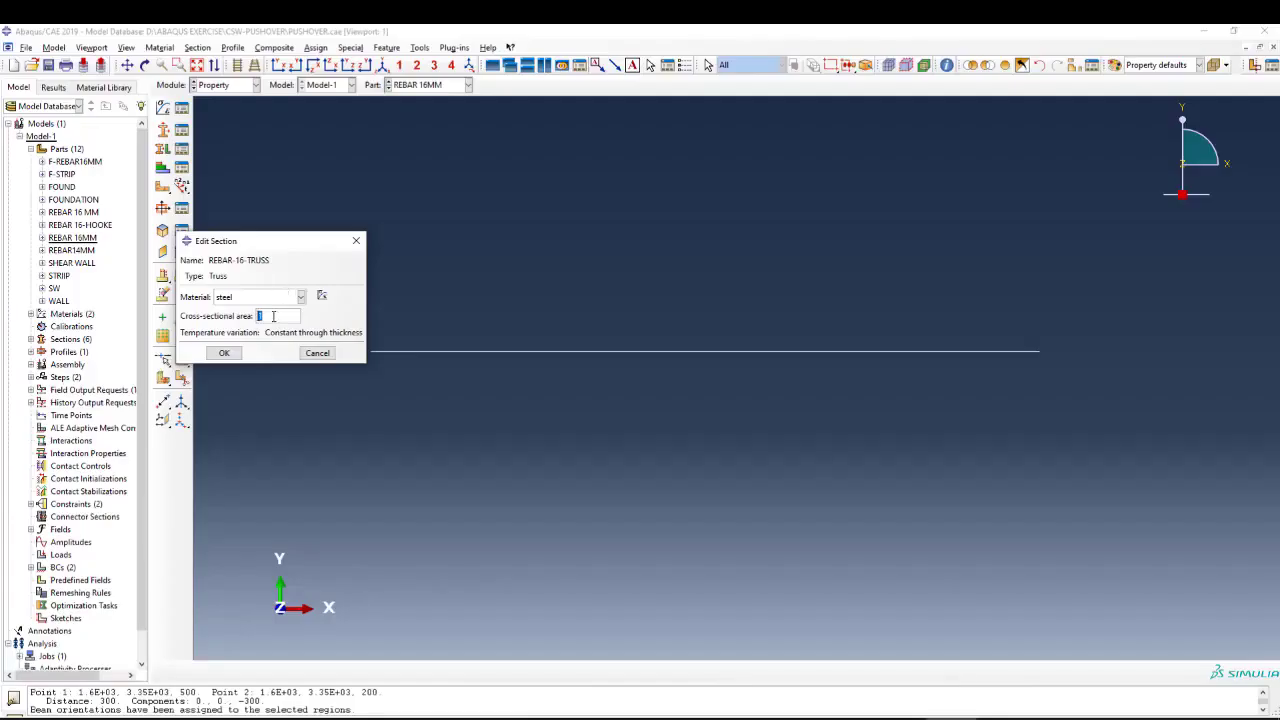
key("ctrl+v")
left_click(228, 352)
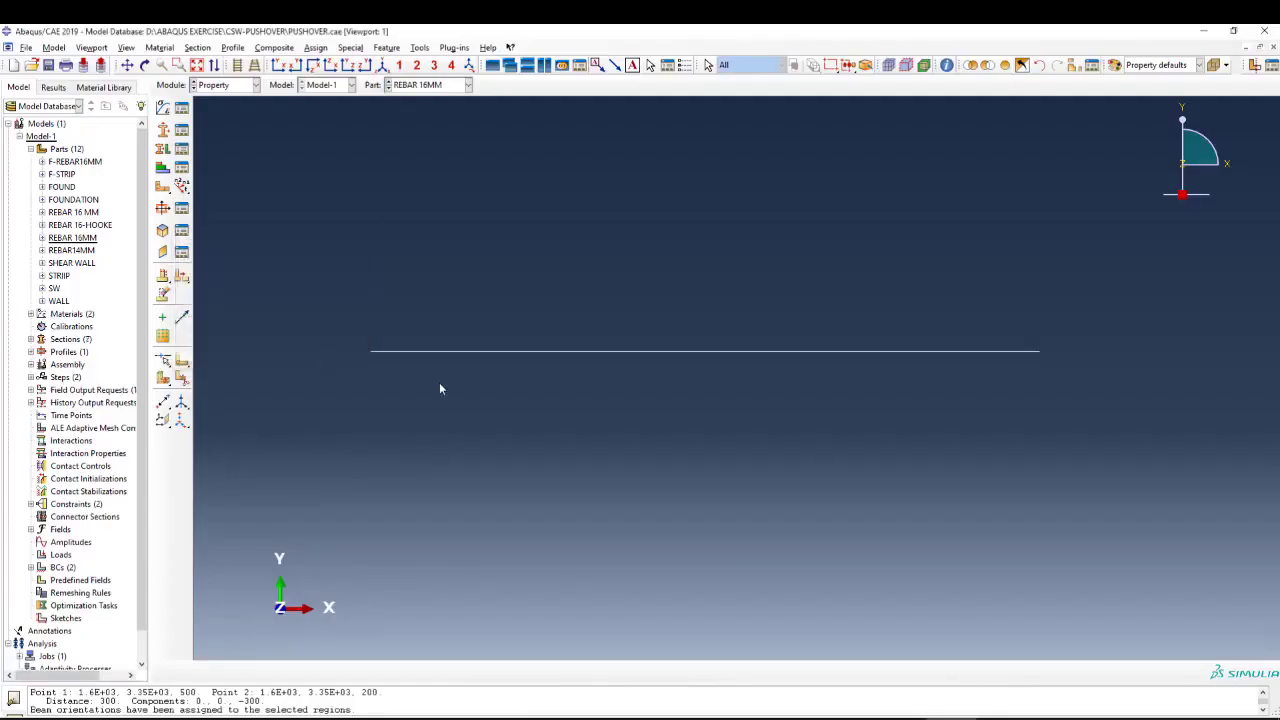
Assign the REBAR-16-TRUSS section to the whole line of the REBAR 16MM part.
left_click(163, 149)
left_click_drag(772, 326, 628, 448)
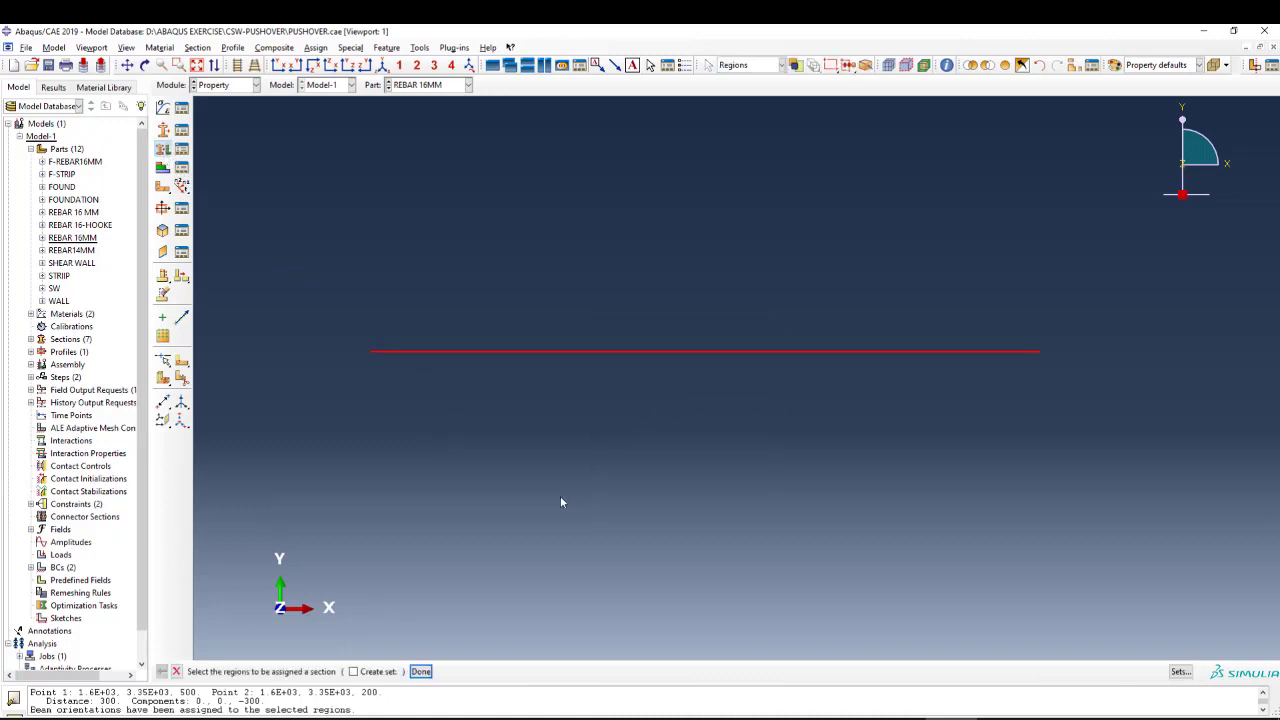
middle_click(490, 458)
left_click(100, 284)
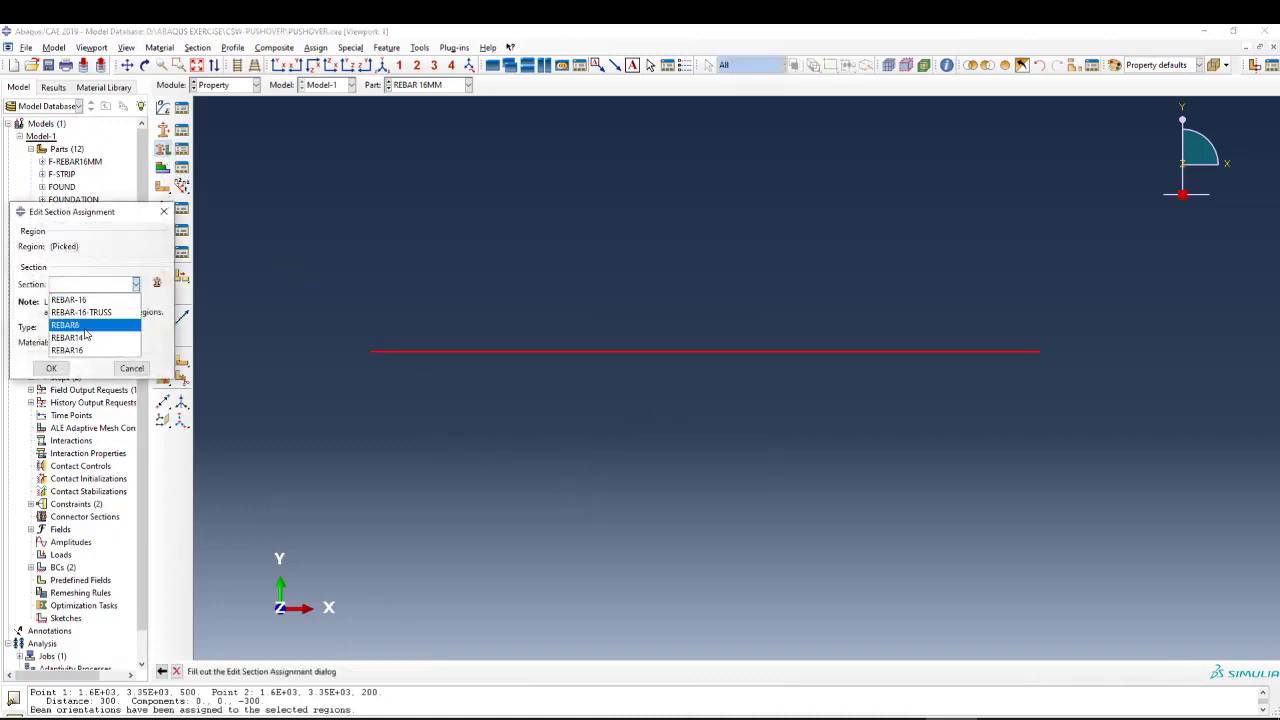
left_click(98, 313)
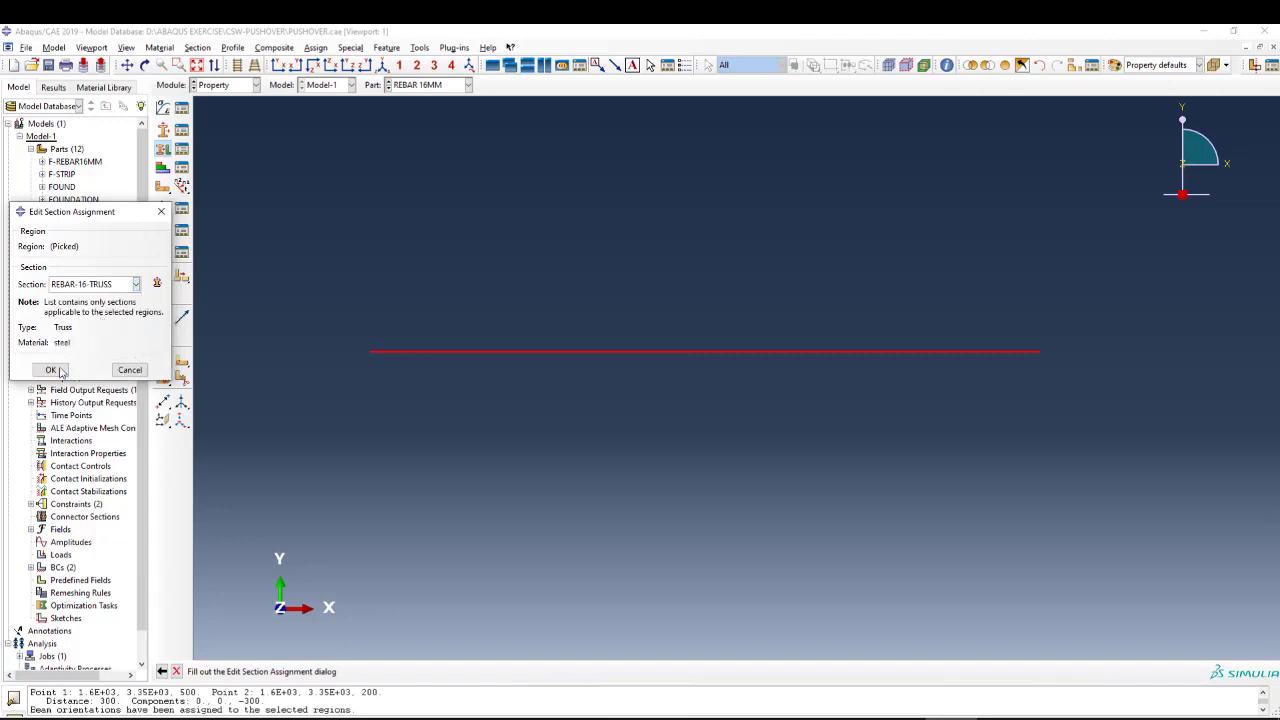
left_click(51, 368)
Switch to the Mesh module and choose the Truss family as the element type for the REBAR 16MM part.
left_click(216, 85)
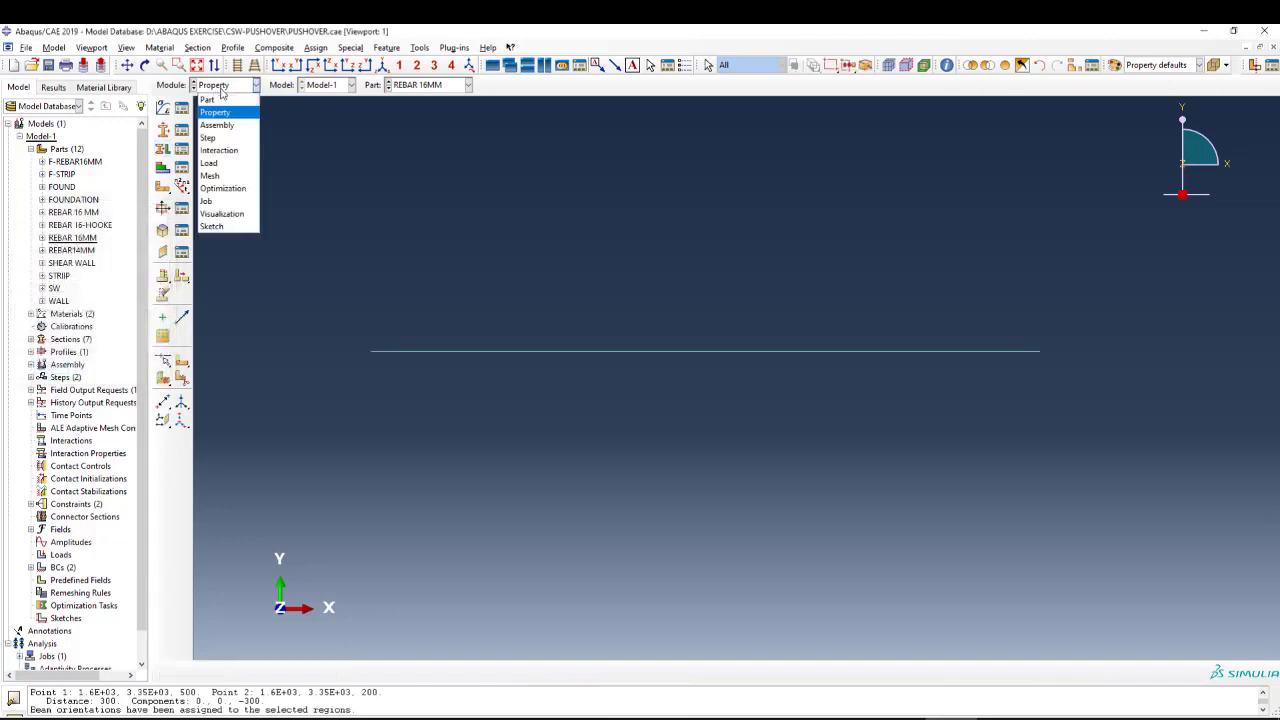
left_click(222, 177)
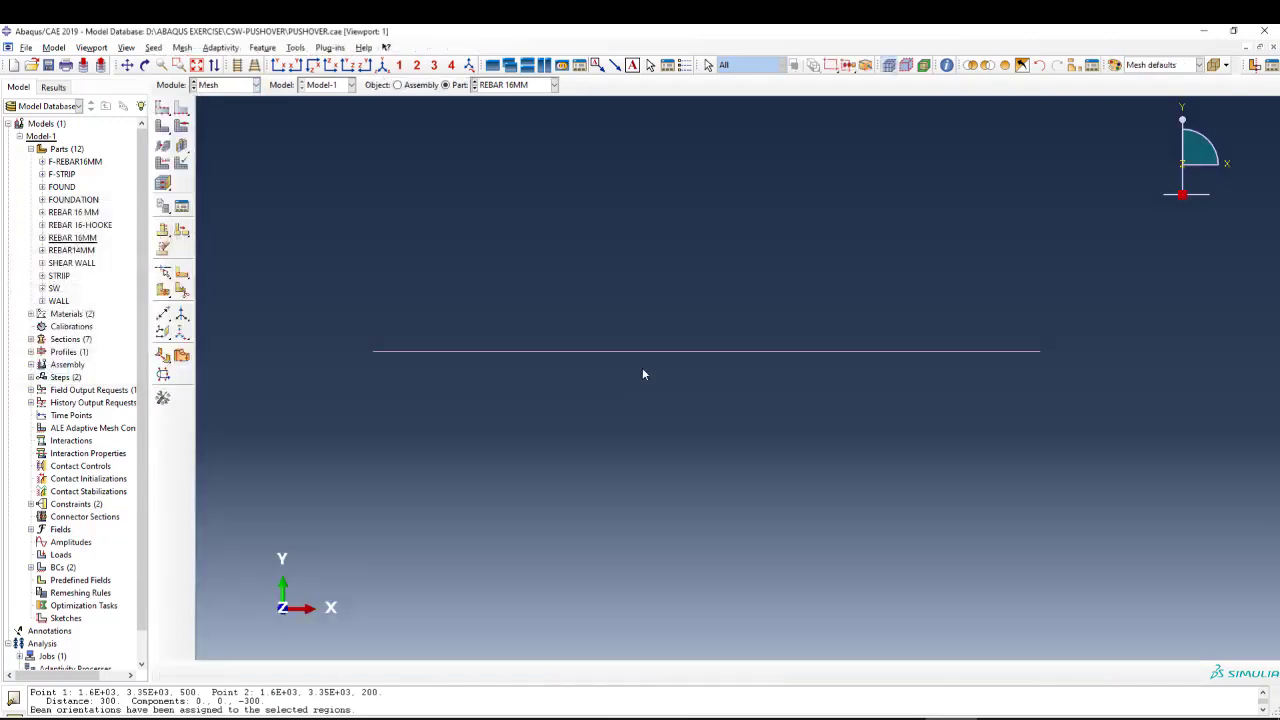
left_click(163, 164)
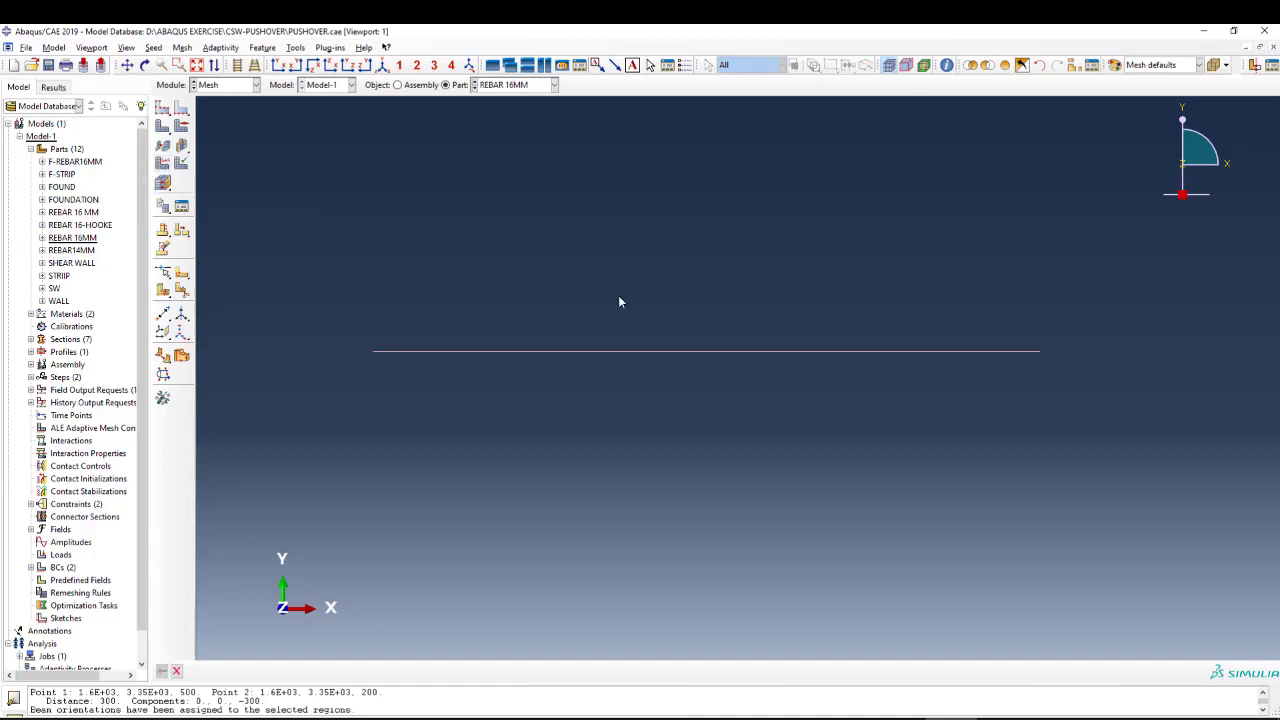
scroll(220, 254, "down", 3)
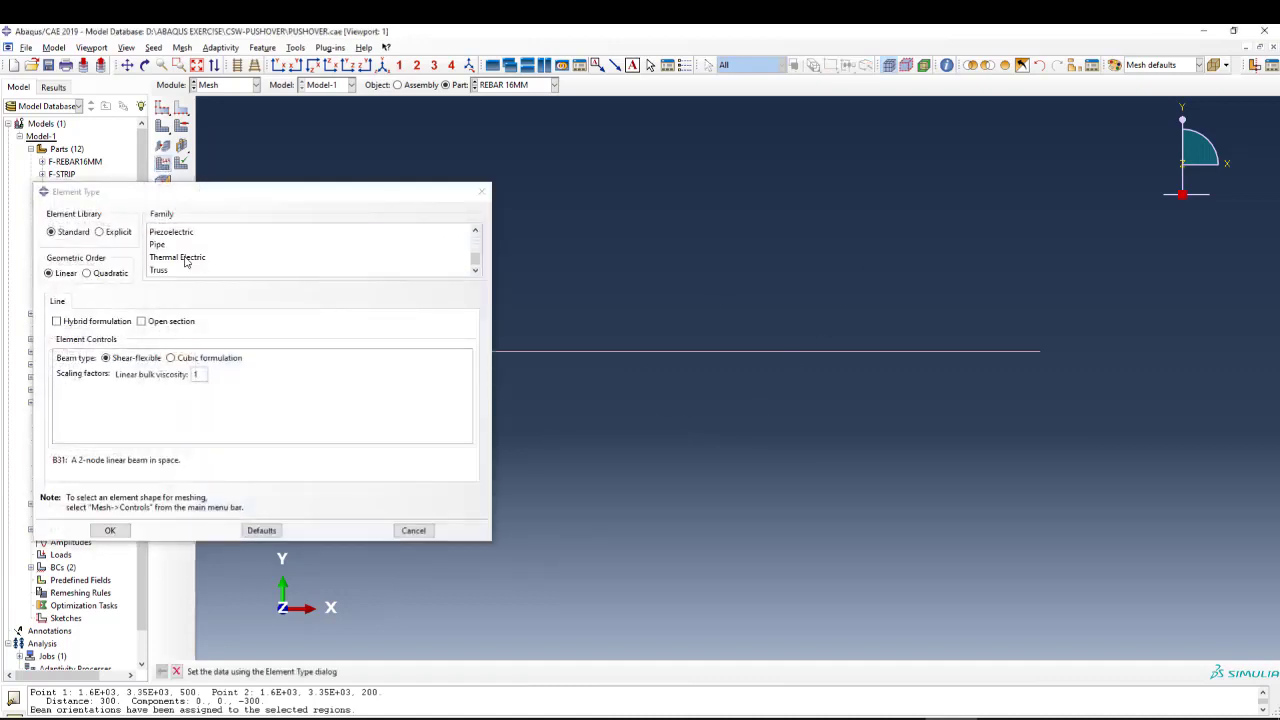
left_click(163, 272)
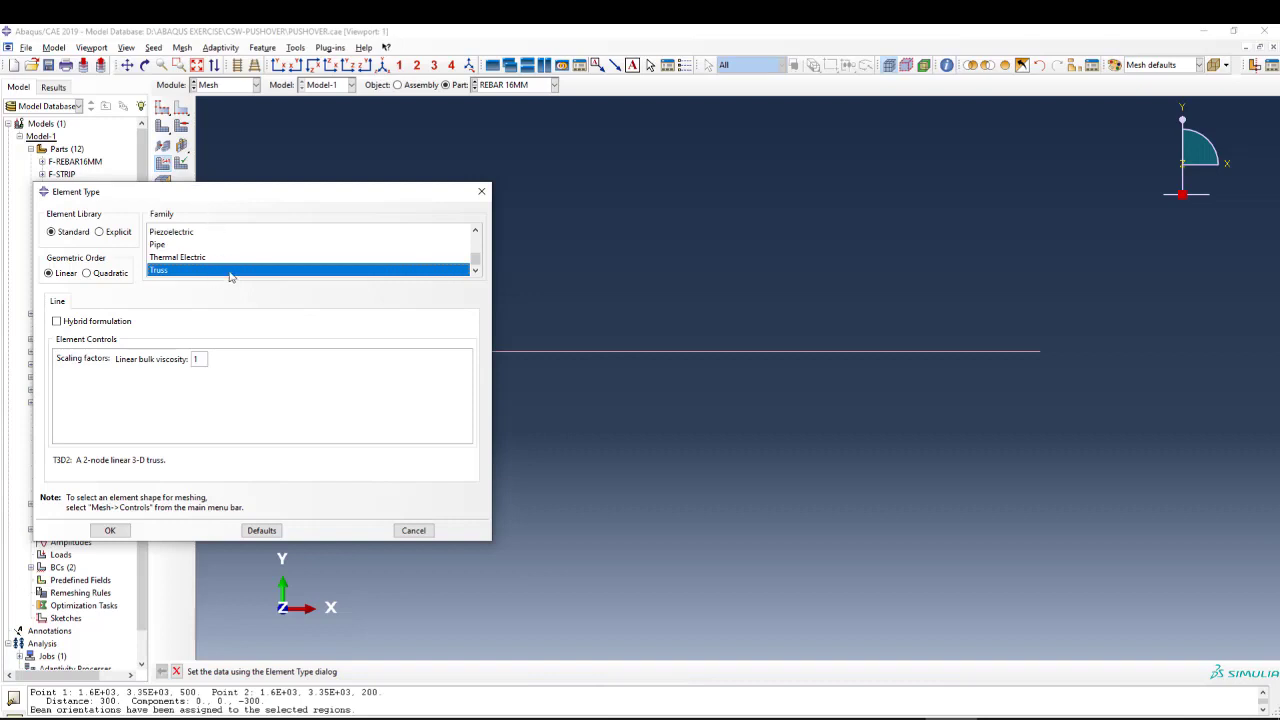
Apply the Standard, linear Truss element type to the REBAR 16MM part.
left_click(108, 533)
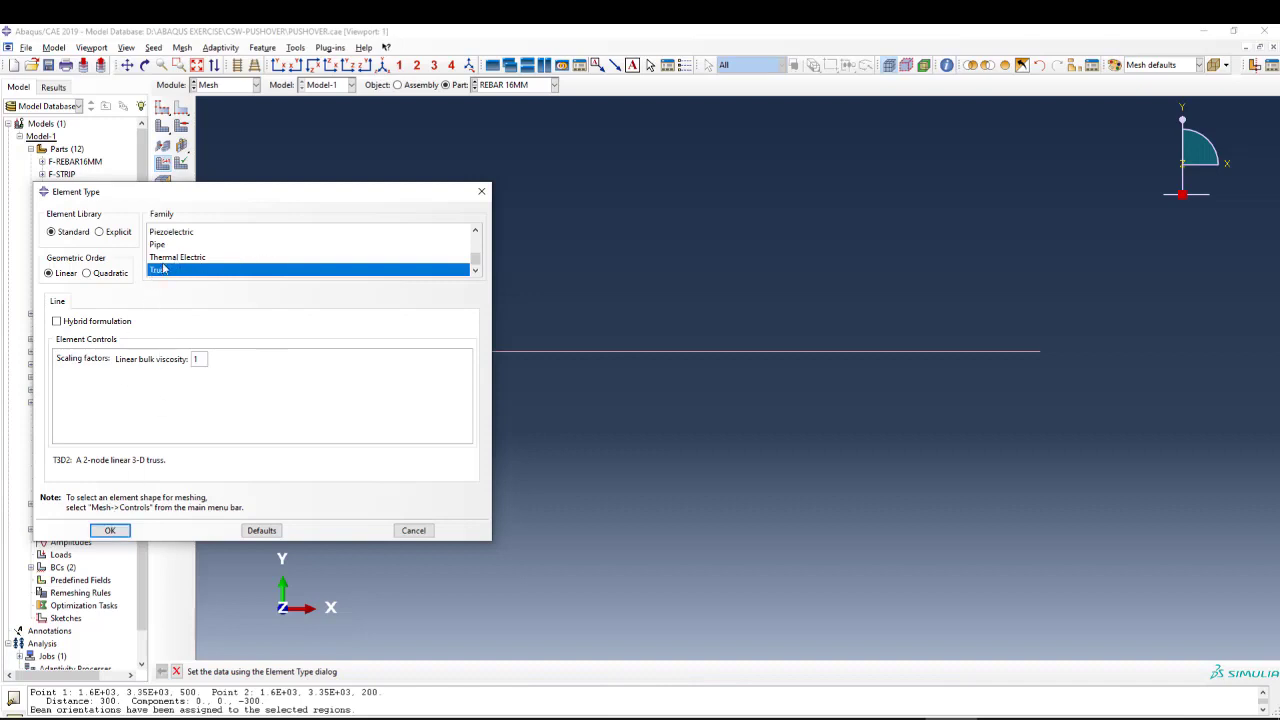
scroll(171, 265, "up", 2)
scroll(171, 265, "up", 2)
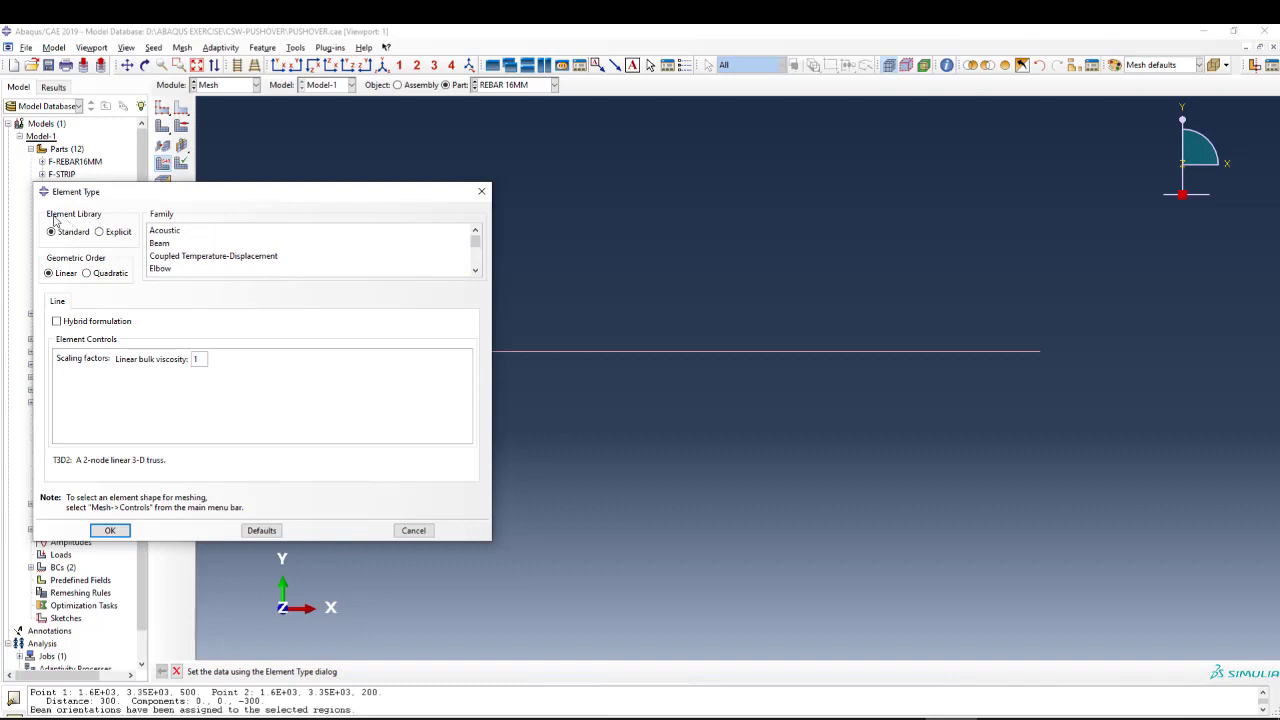
scroll(240, 270, "down", 4)
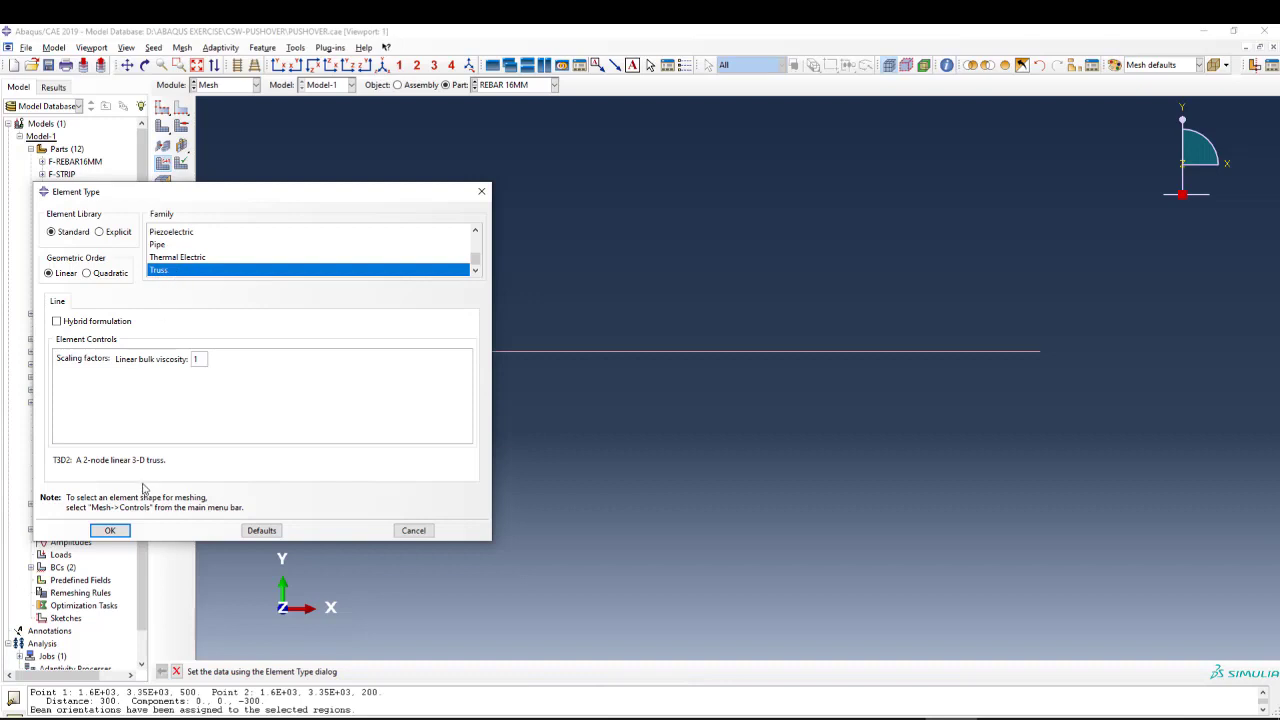
left_click(110, 530)
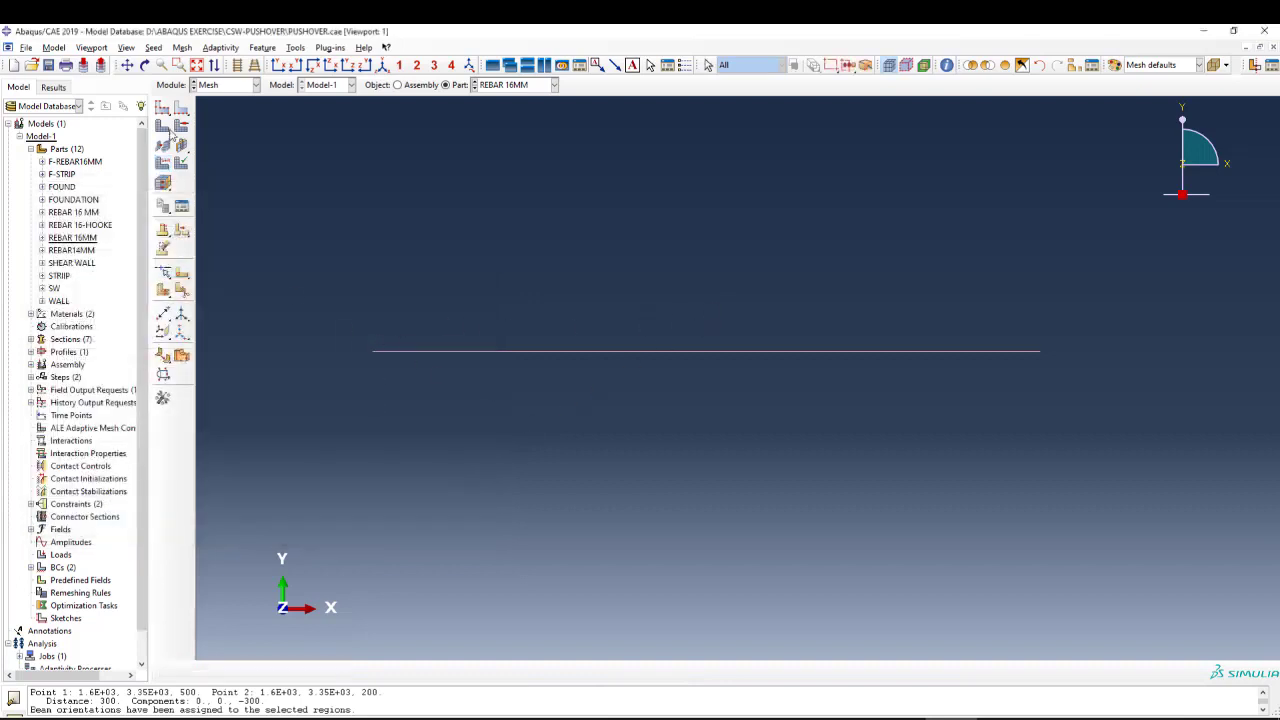
Seed the REBAR 16MM part with a finer approximate global size and mesh the part.
left_click(164, 108)
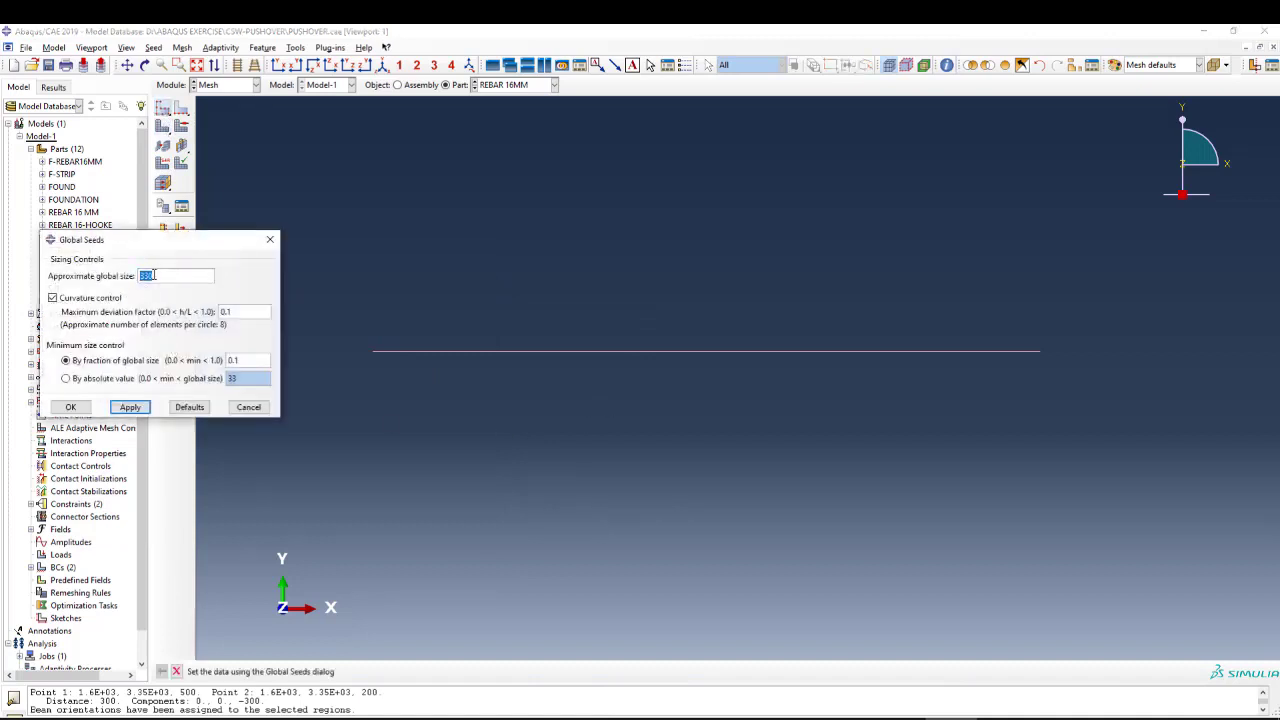
type("100")
left_click(130, 407)
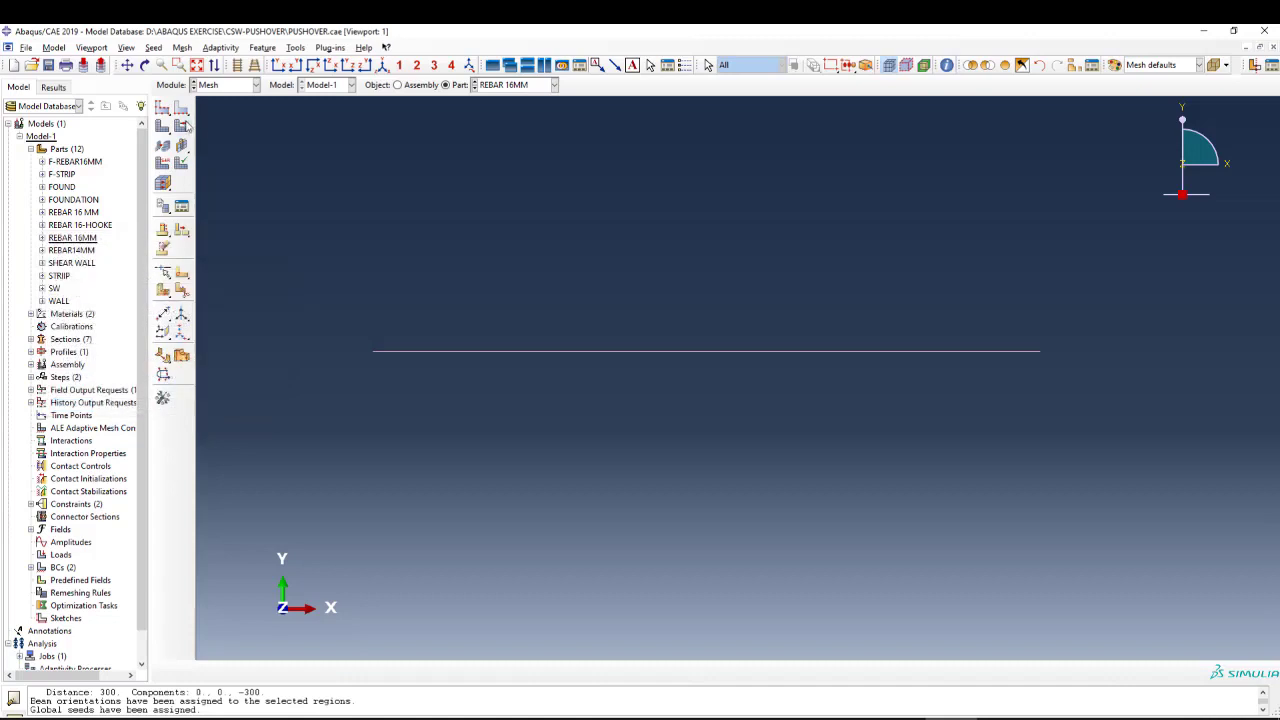
left_click(183, 125)
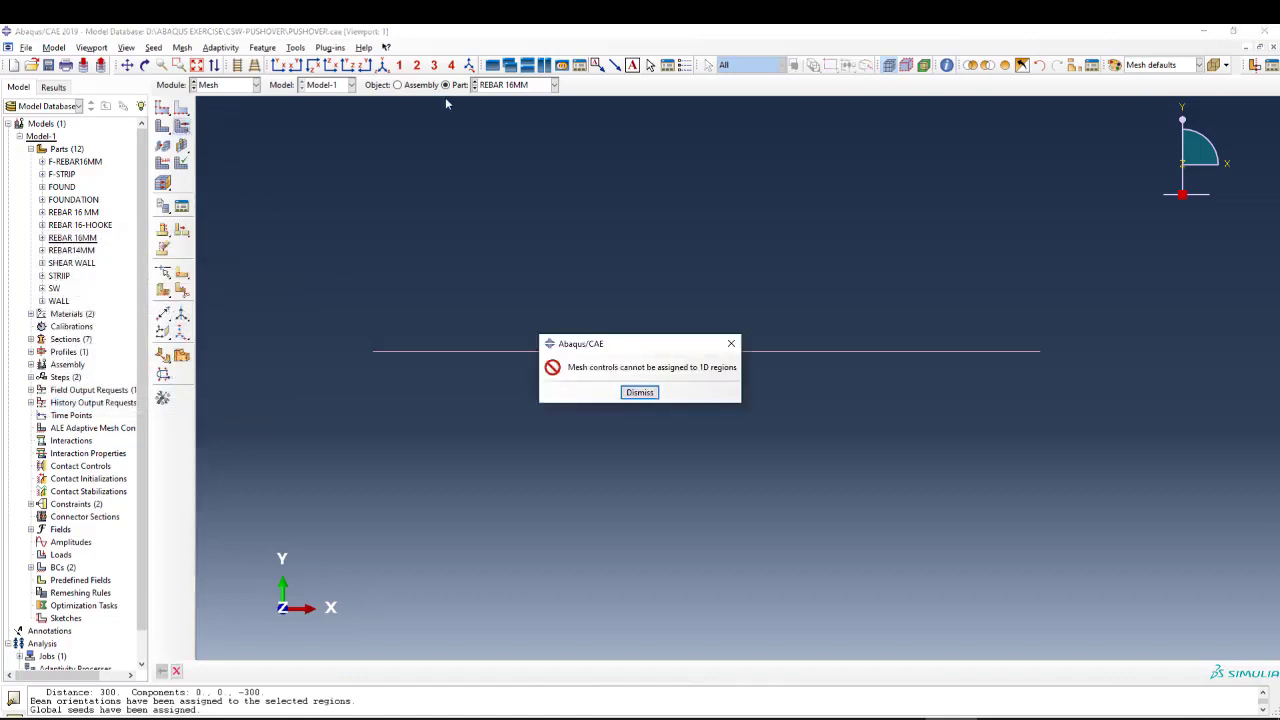
left_click(639, 392)
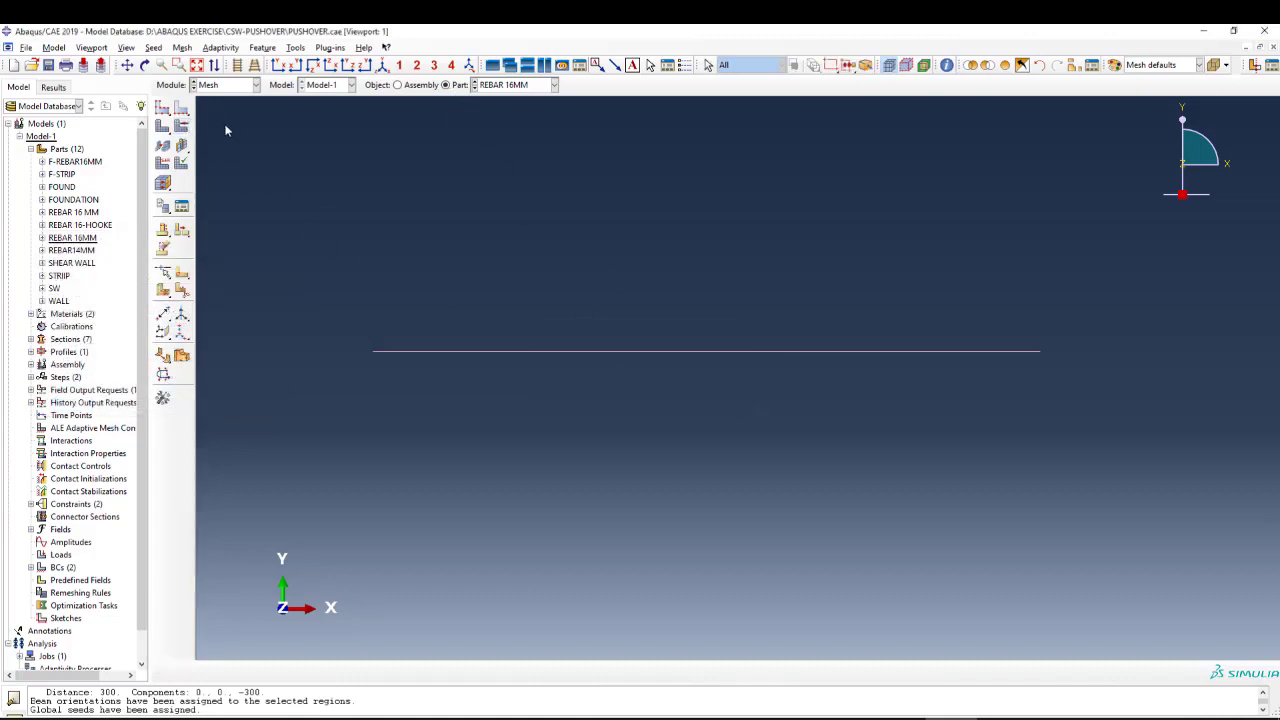
left_click(160, 128)
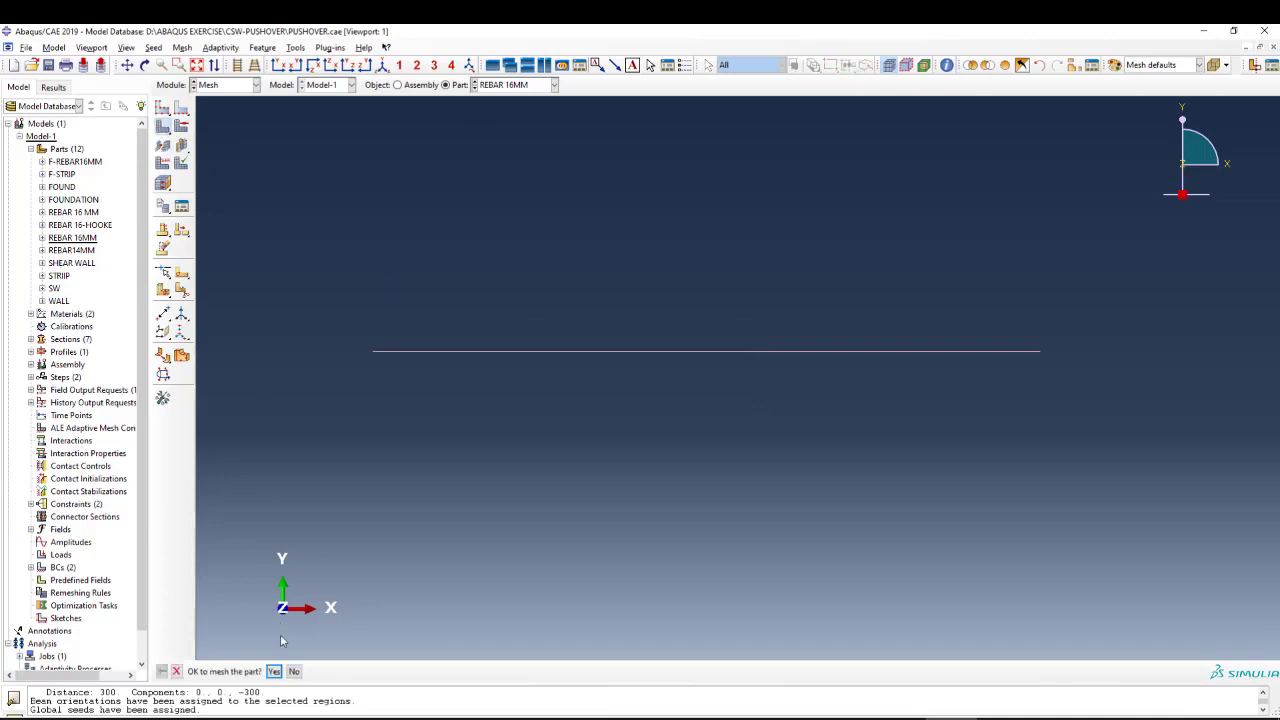
left_click(276, 672)
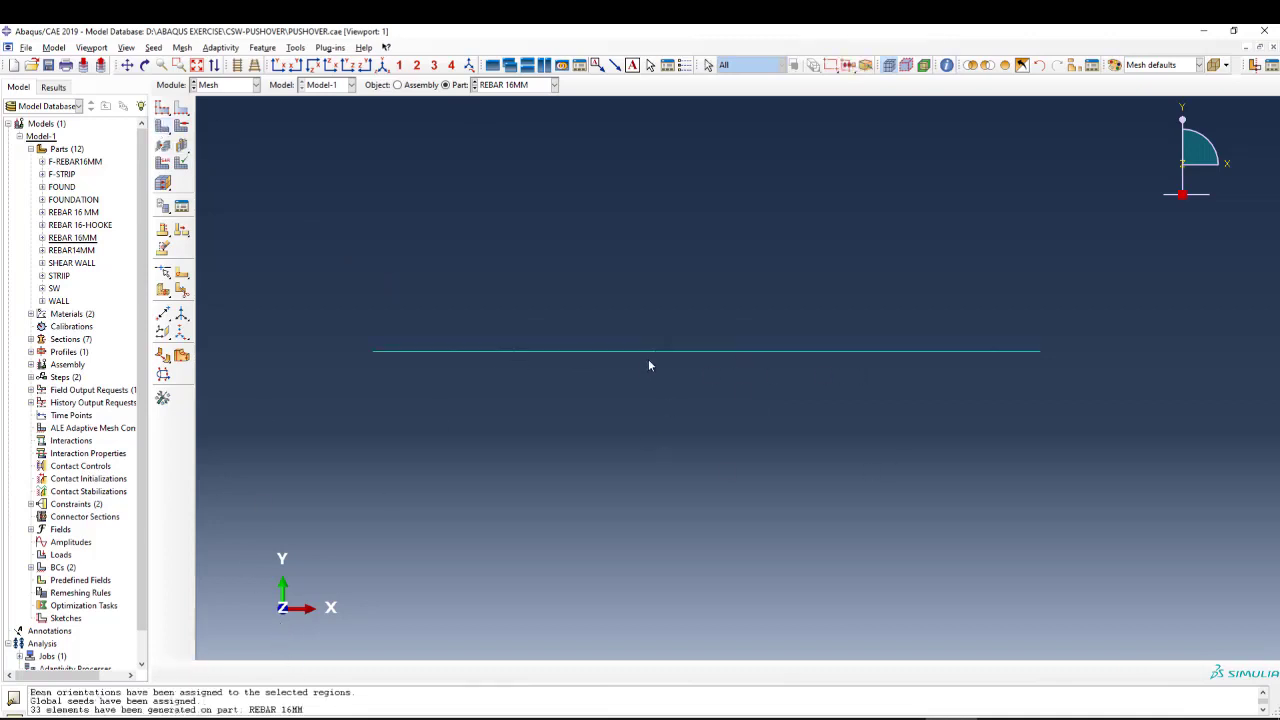
Switch to the Assembly module to bring up the assembled shear wall model.
left_click(241, 90)
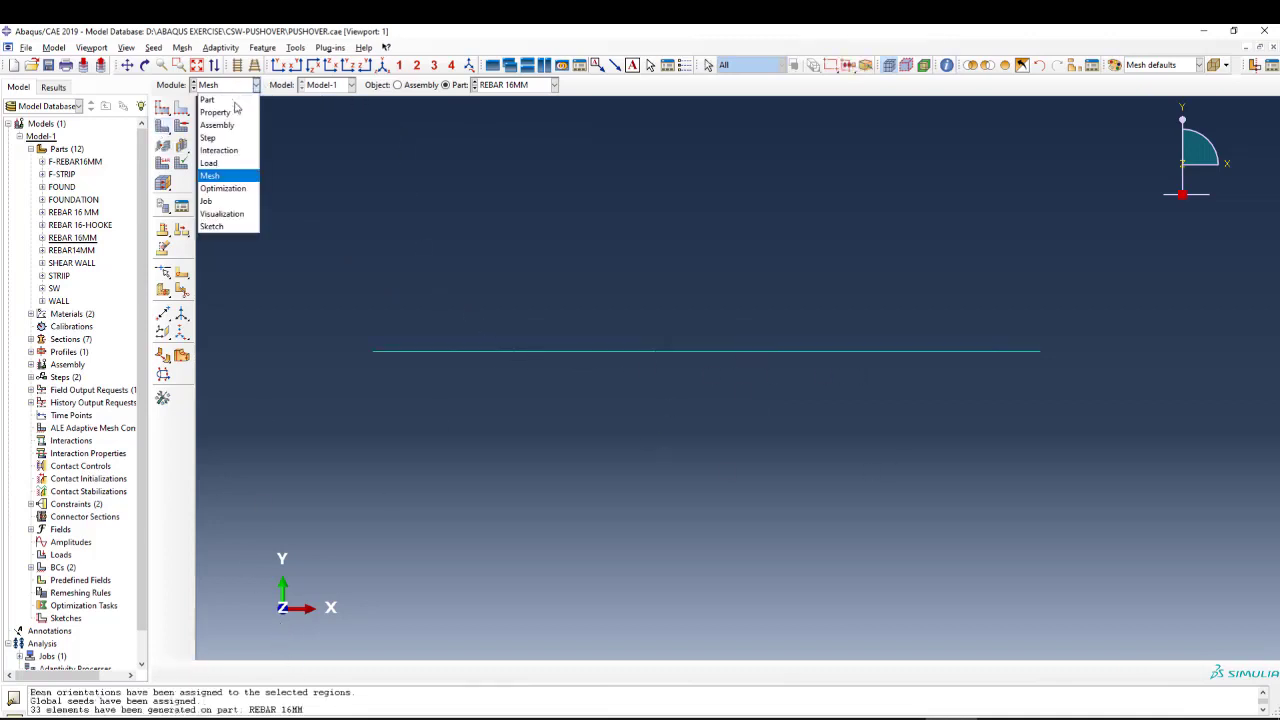
left_click(228, 100)
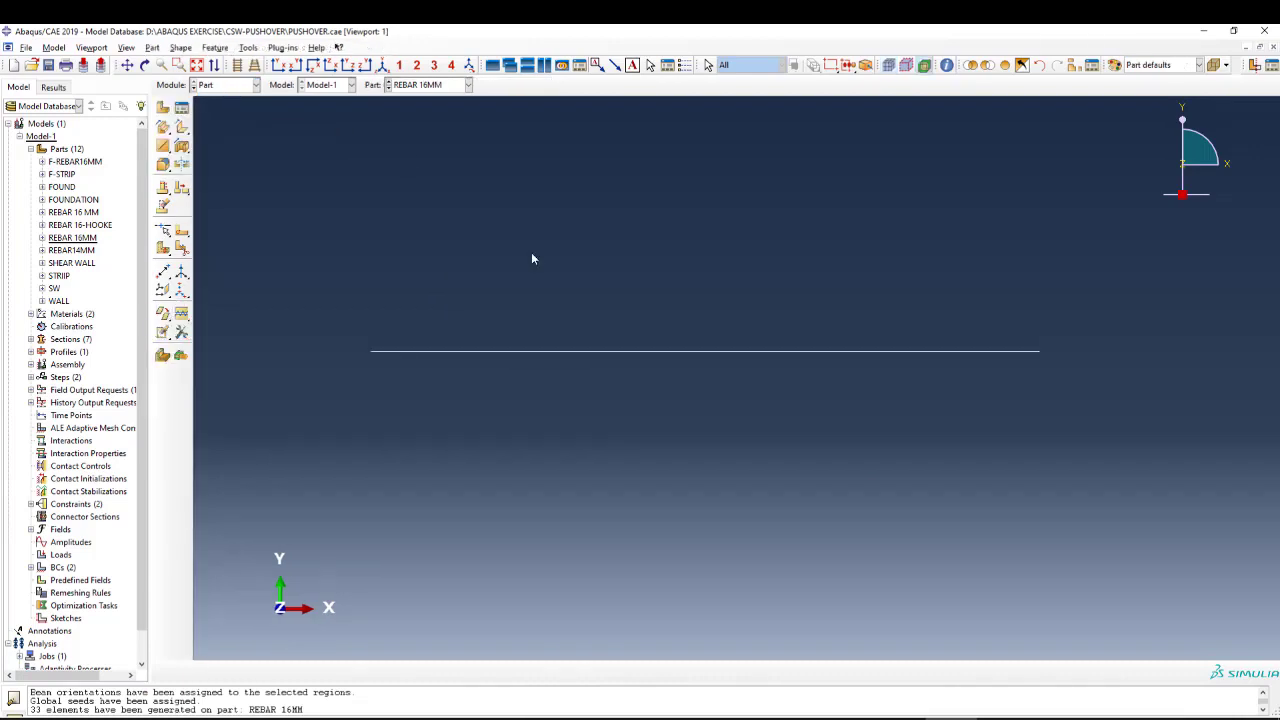
left_click(240, 88)
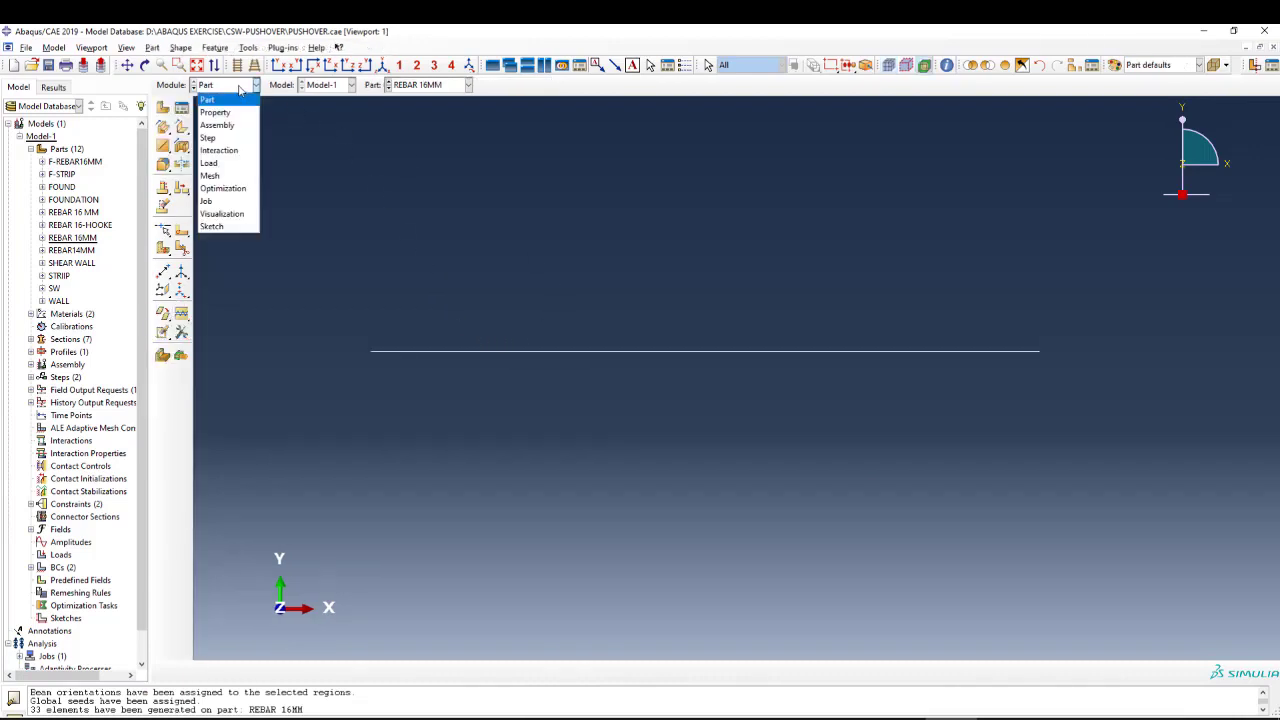
left_click(216, 112)
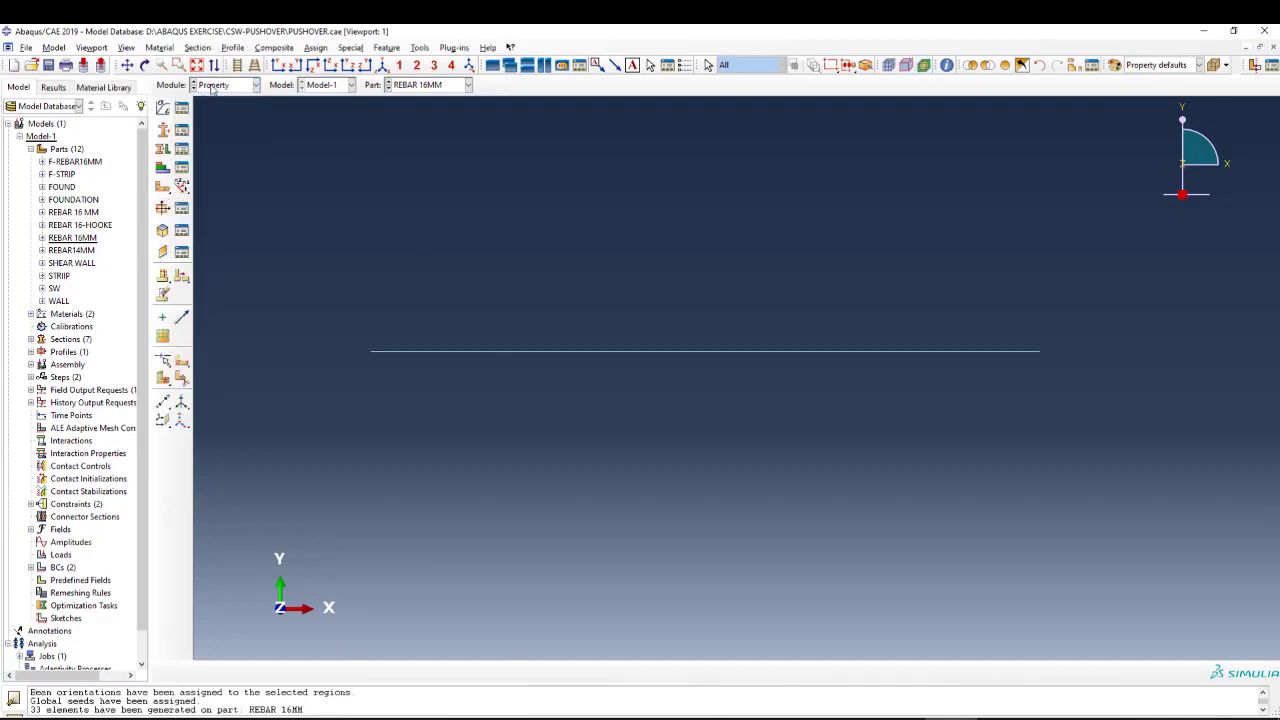
left_click(212, 88)
left_click(216, 124)
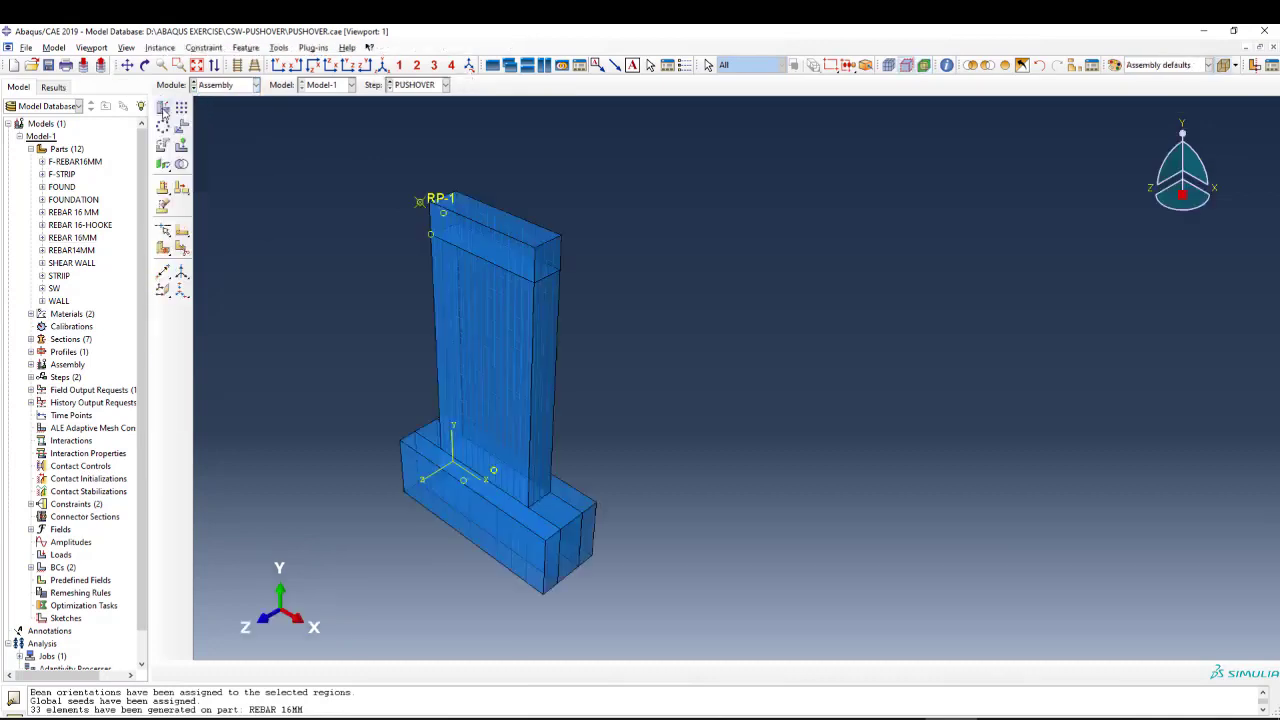
scroll(516, 168, "down", 1)
scroll(578, 185, "down", 2)
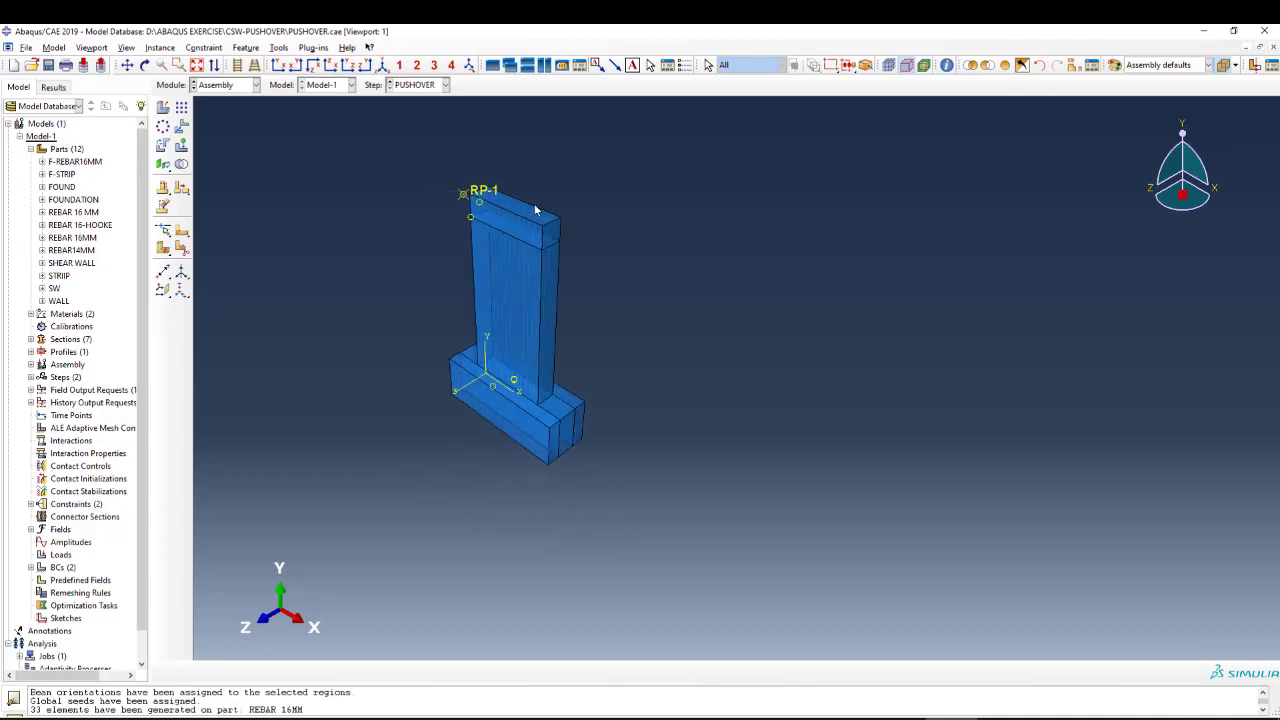
scroll(473, 252, "up", 2)
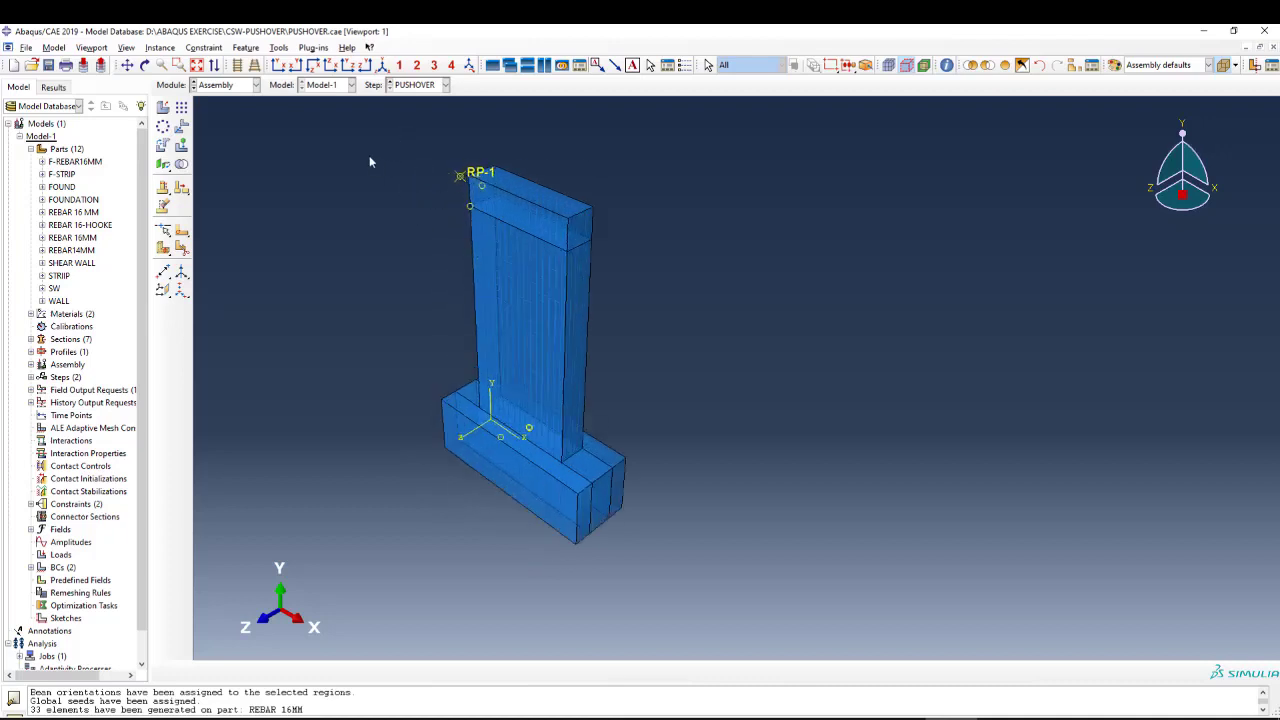
Create a dependent instance of the REBAR14MM part in the assembly, auto-offset from the other instances.
left_click(163, 106)
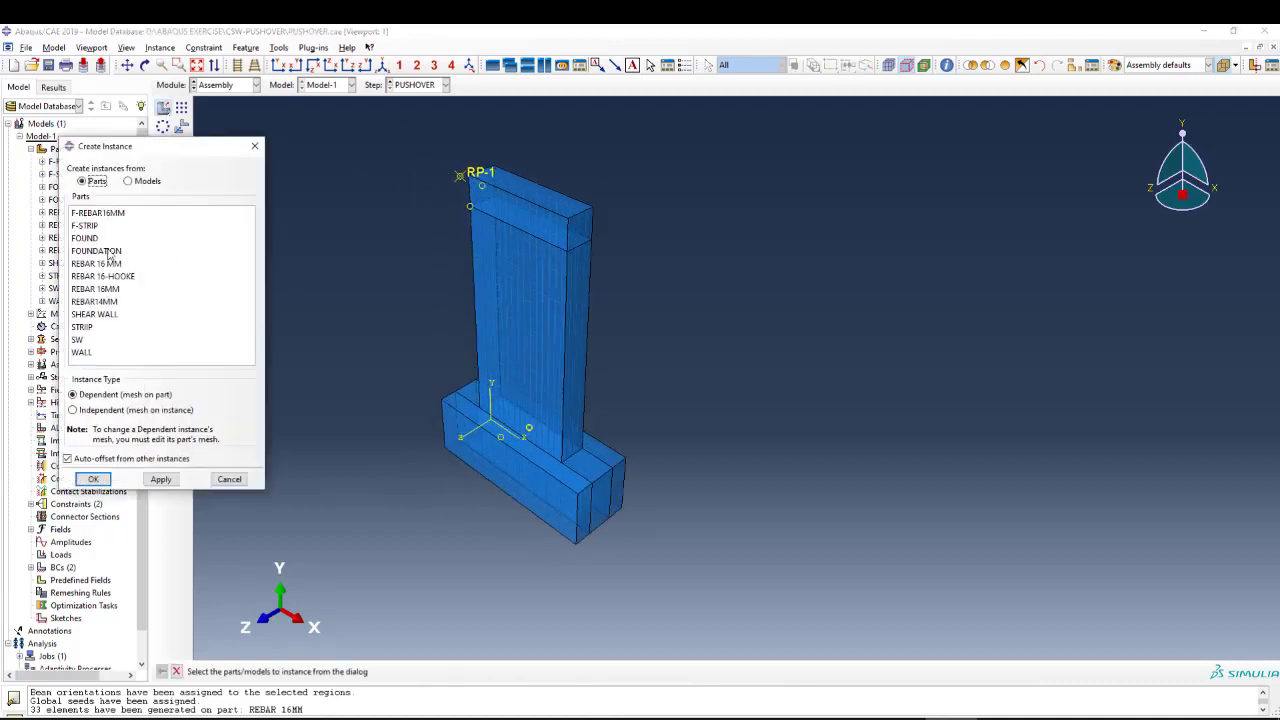
left_click(100, 214)
left_click(98, 226)
left_click(98, 251)
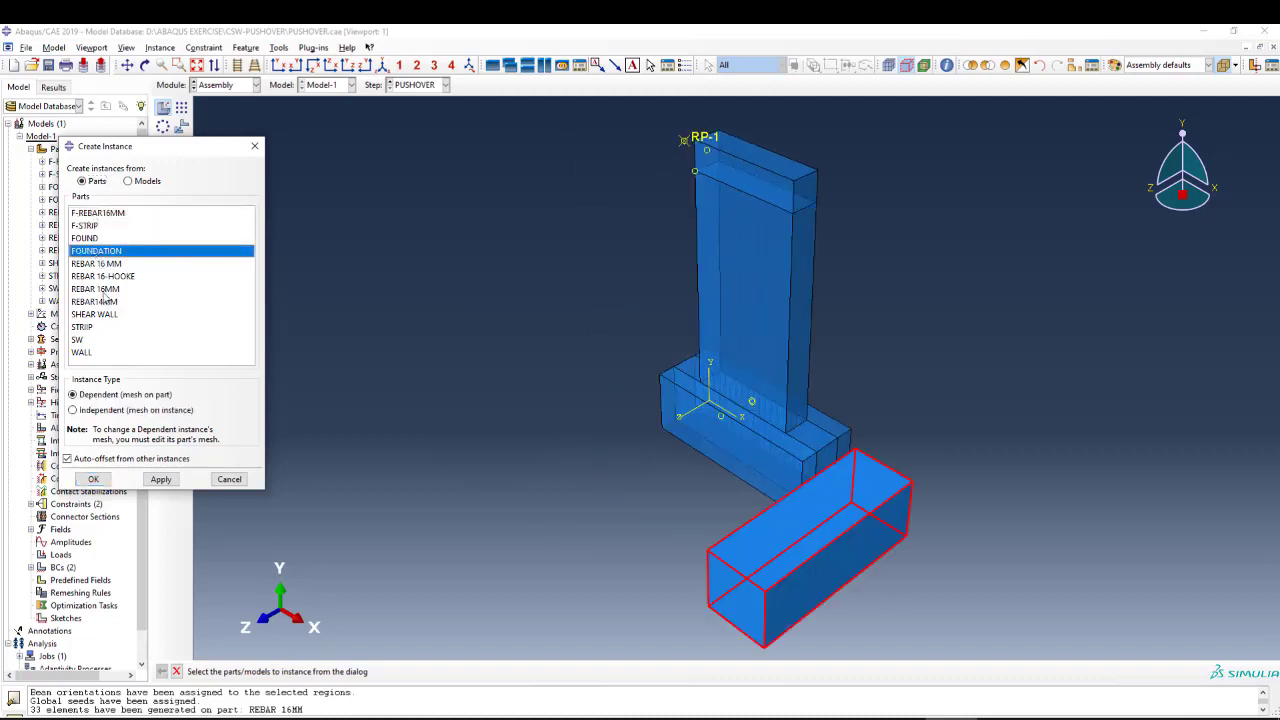
left_click(105, 301)
scroll(312, 272, "down", 1)
scroll(769, 455, "up", 3)
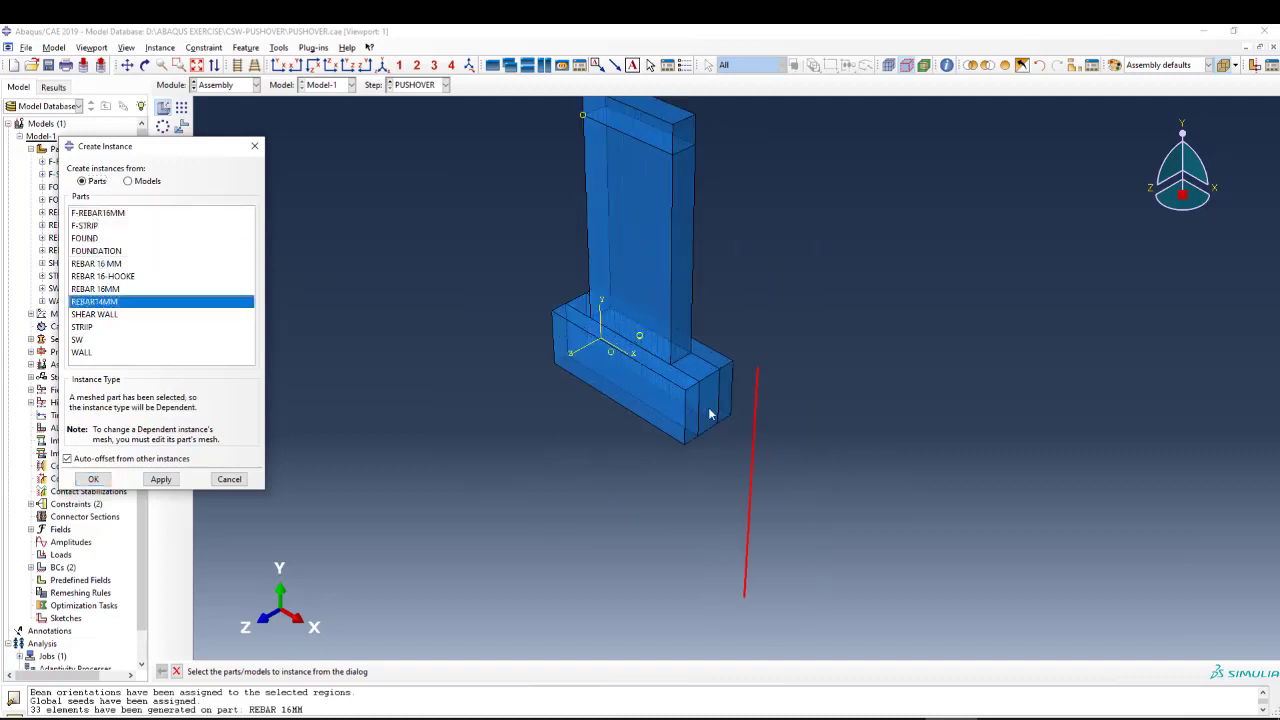
scroll(852, 460, "up", 1)
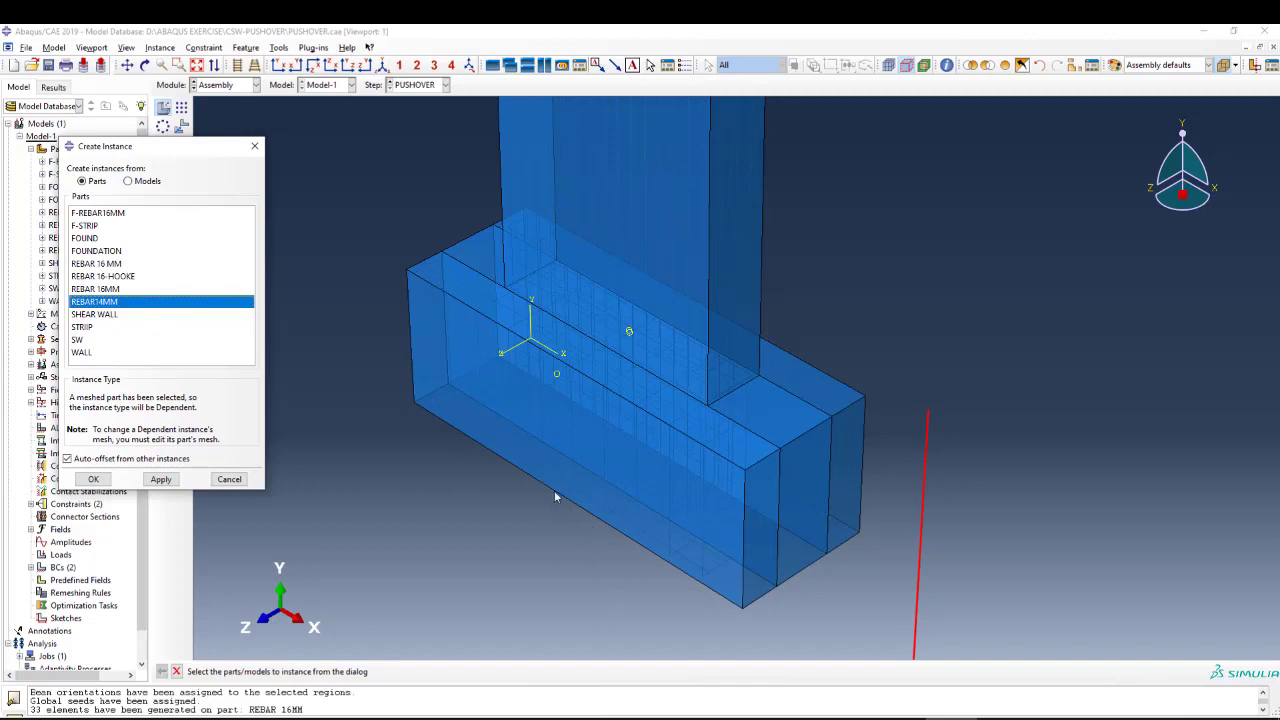
scroll(734, 594, "up", 4)
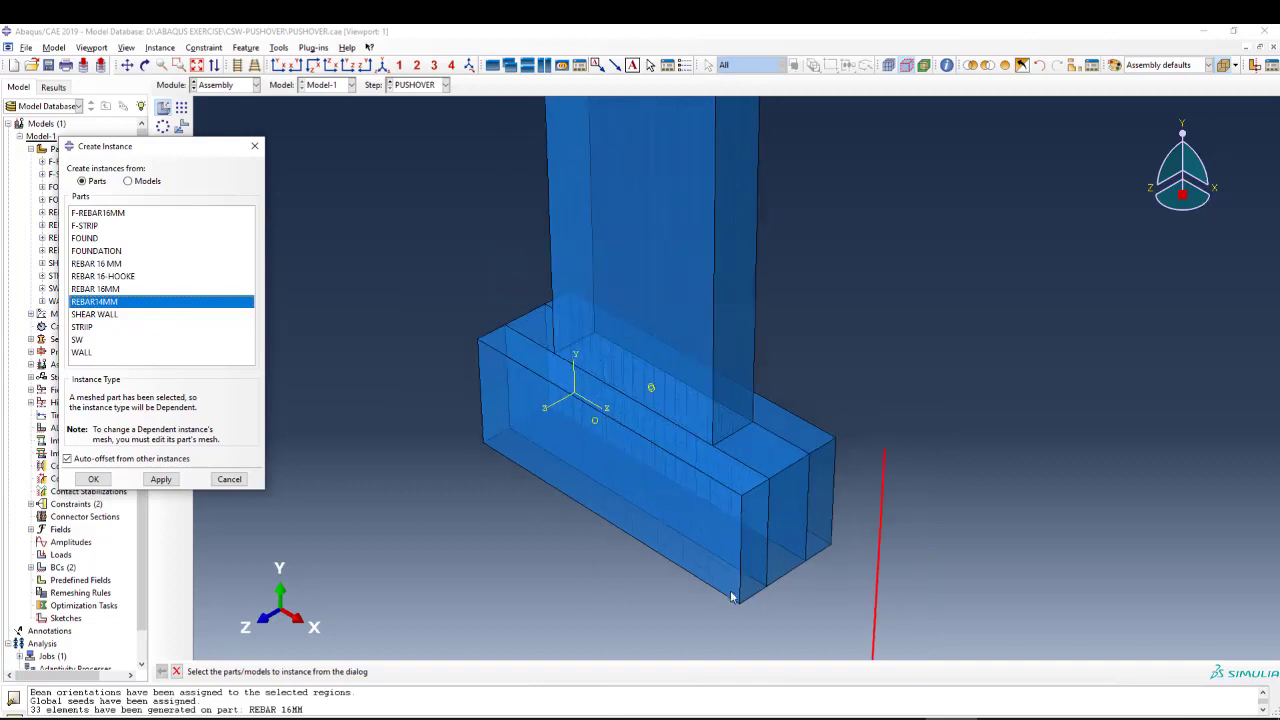
scroll(792, 487, "down", 2)
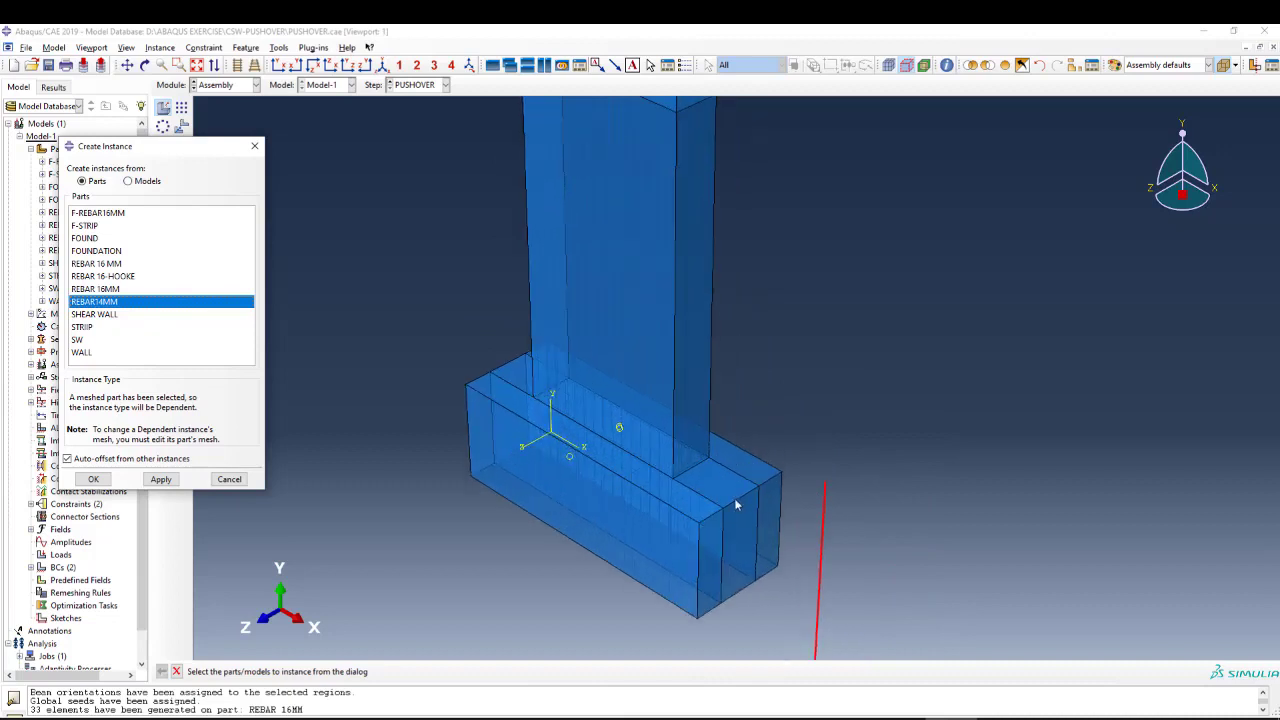
scroll(791, 490, "up", 4)
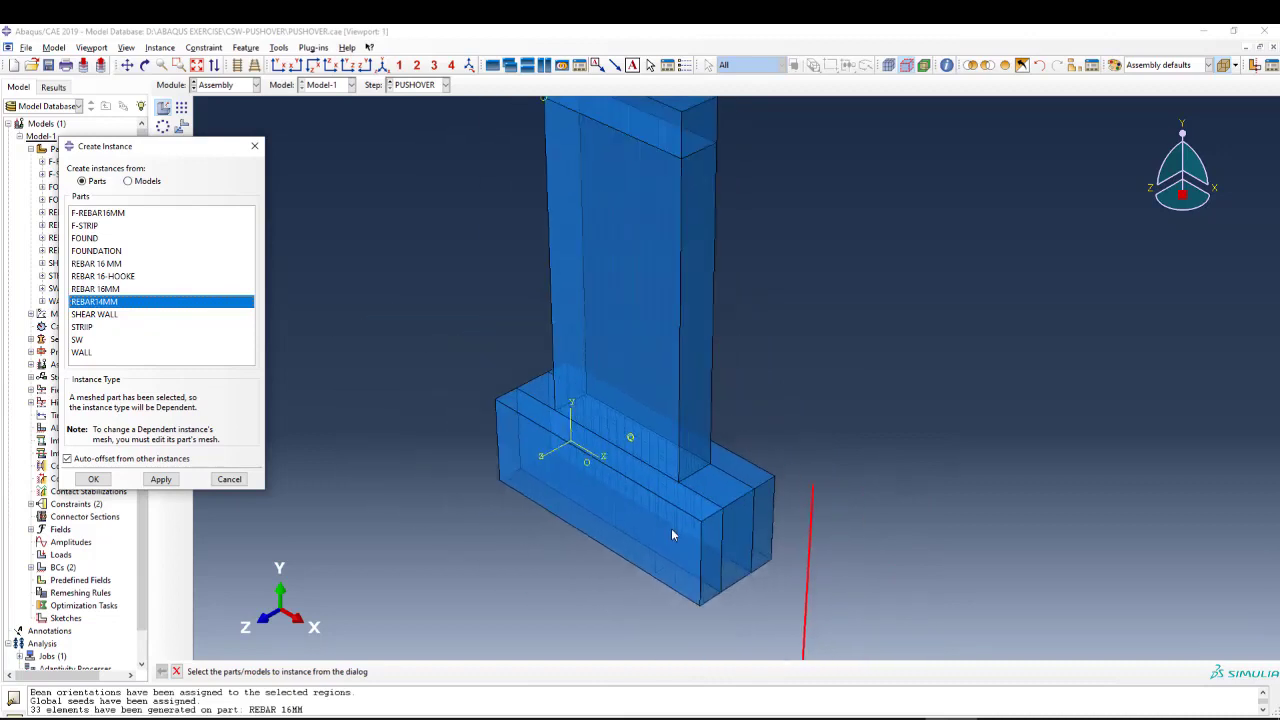
scroll(758, 505, "down", 4)
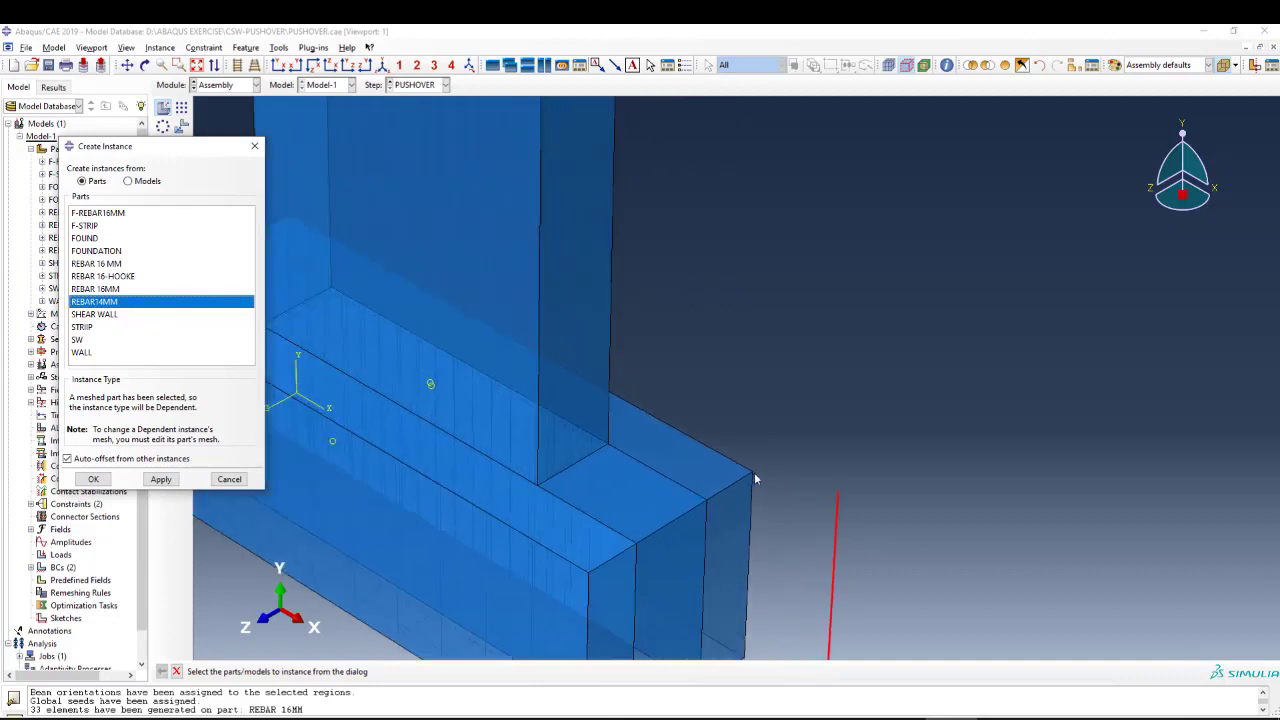
scroll(823, 455, "up", 4)
scroll(609, 306, "up", 2)
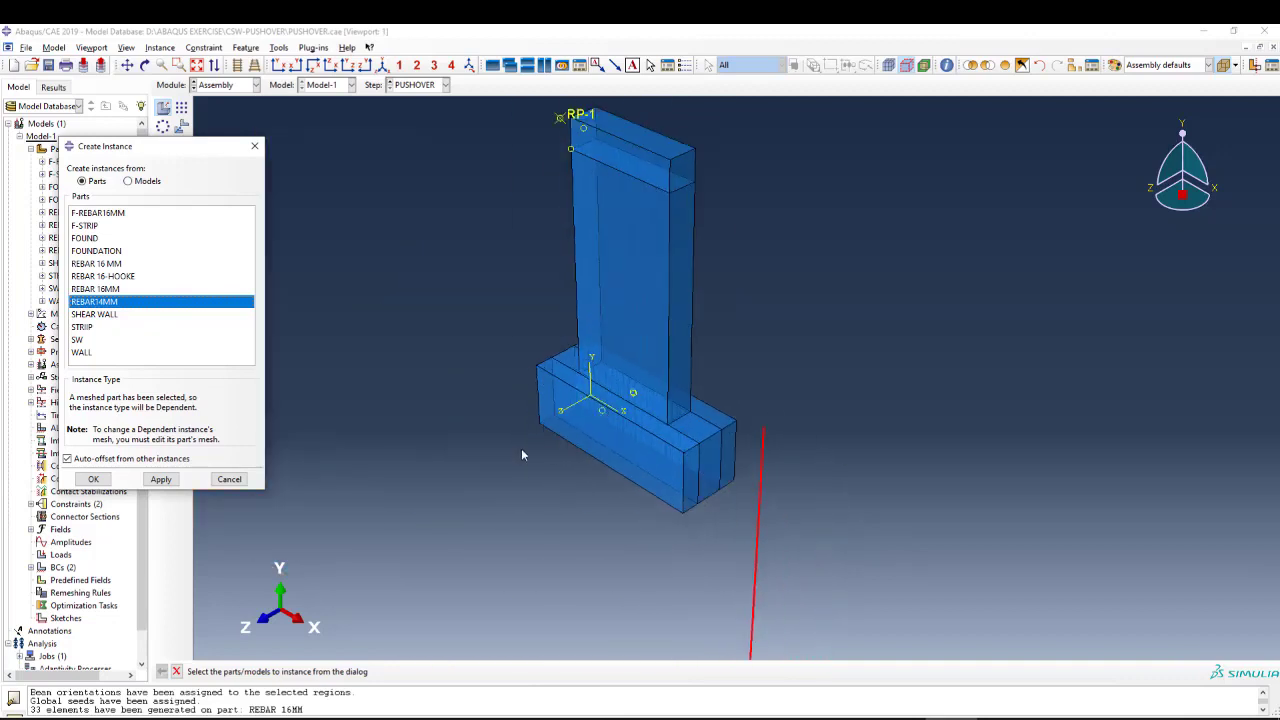
middle_click(521, 449)
left_click(256, 148)
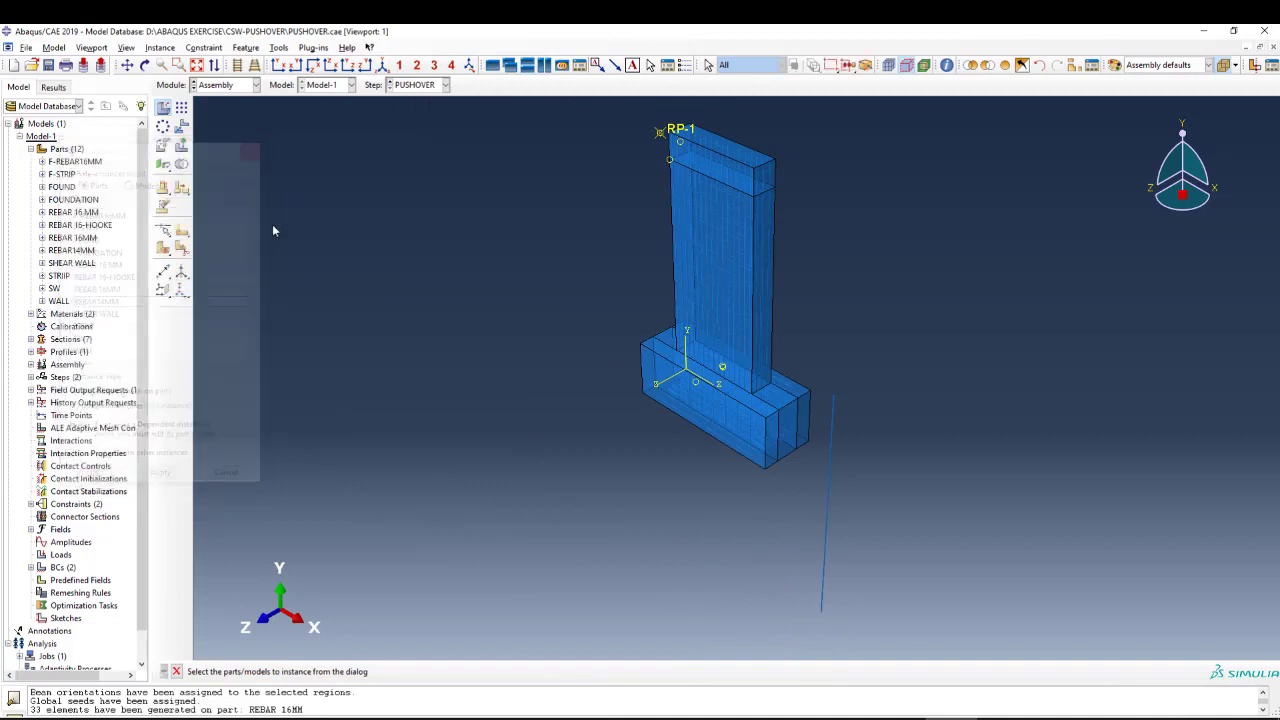
scroll(832, 460, "down", 4)
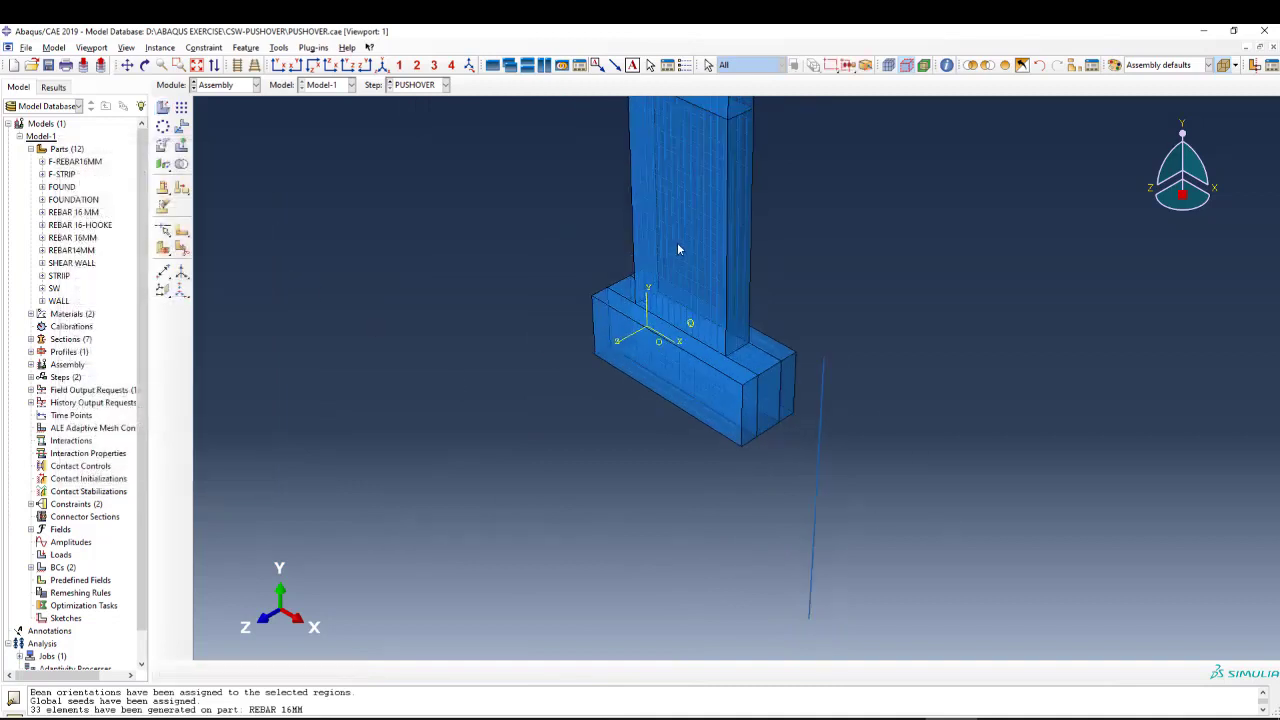
scroll(751, 434, "up", 5)
scroll(751, 434, "down", 1)
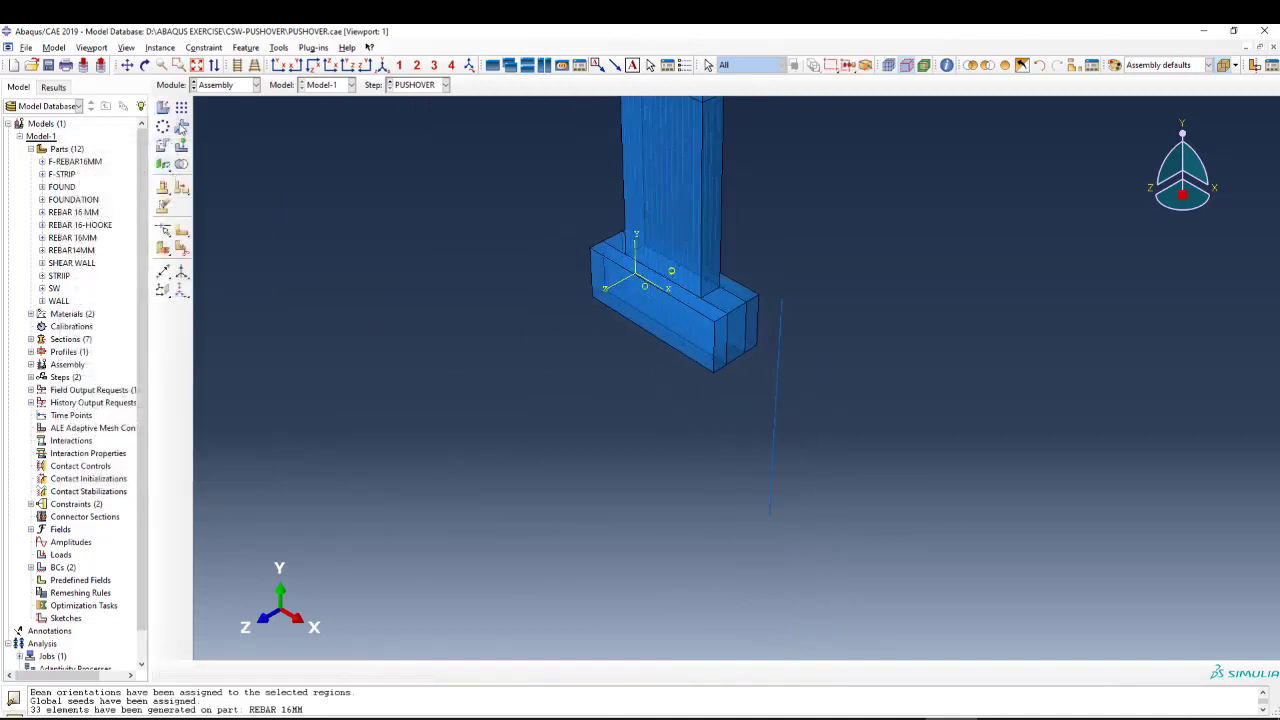
left_click(181, 127)
left_click(771, 399)
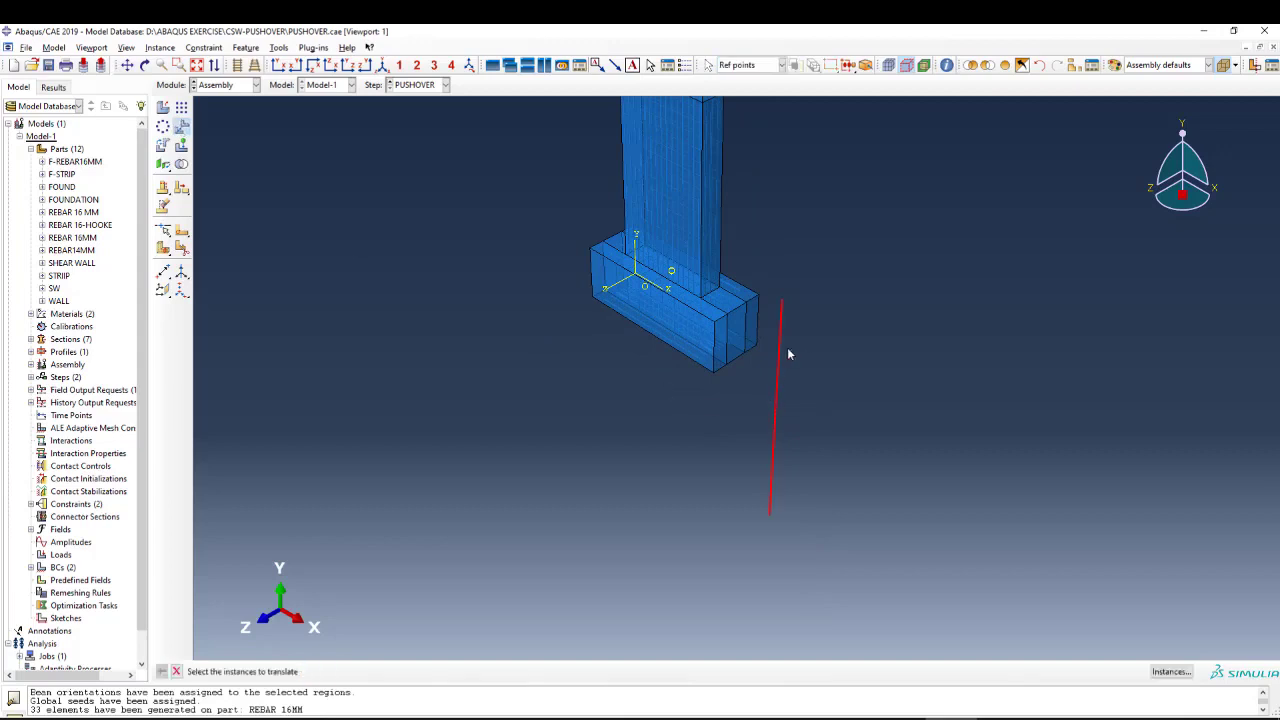
middle_click(787, 347)
scroll(785, 330, "down", 2)
left_click(784, 312)
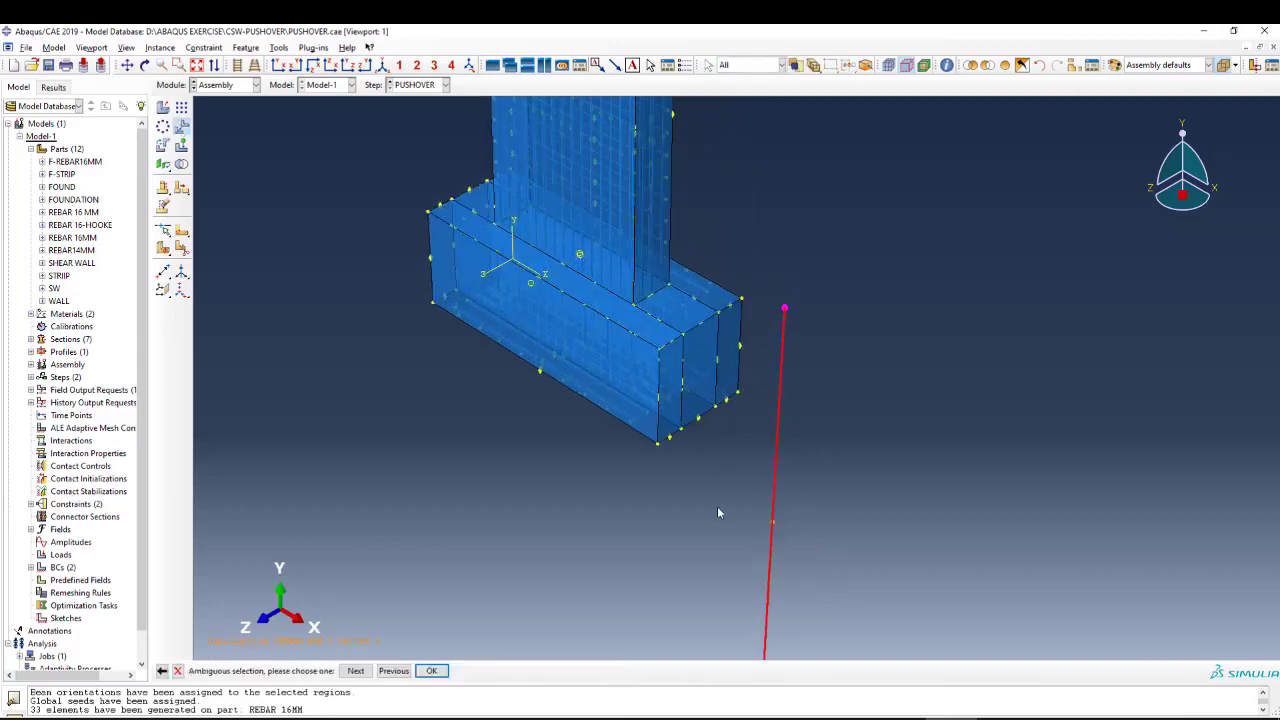
scroll(717, 515, "up", 3)
scroll(718, 228, "down", 2)
scroll(705, 290, "down", 3)
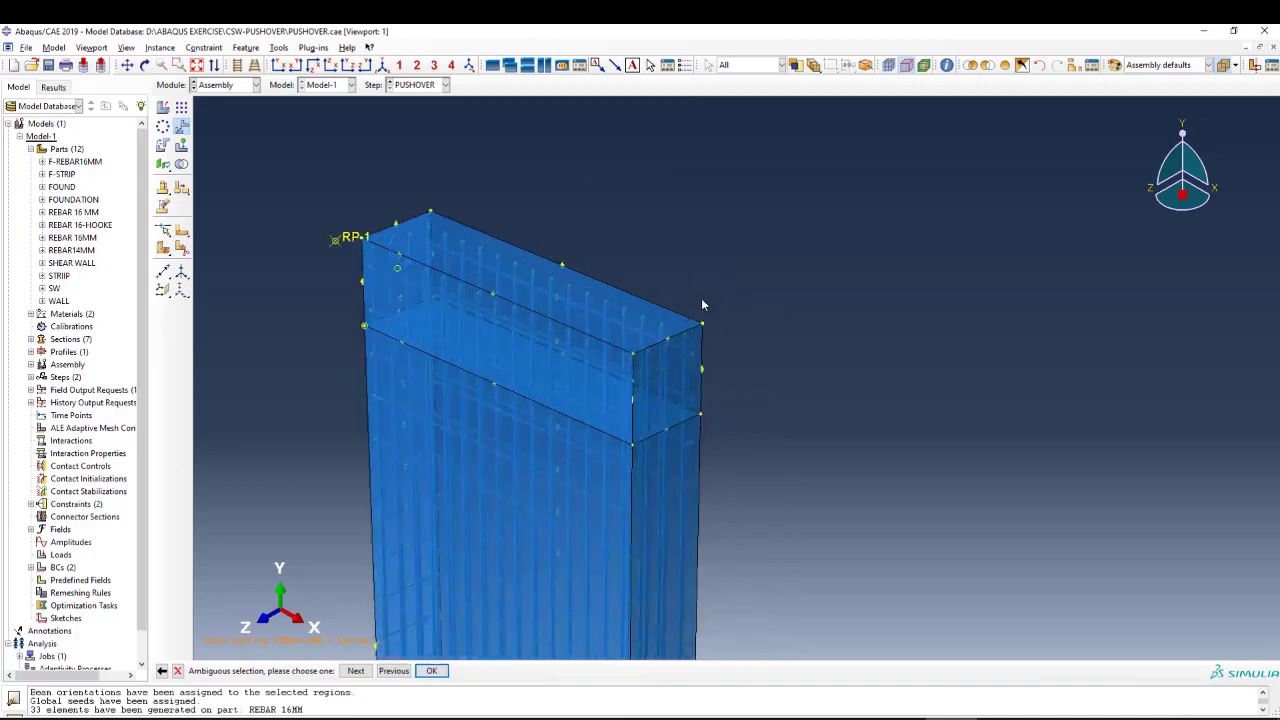
left_click(703, 338)
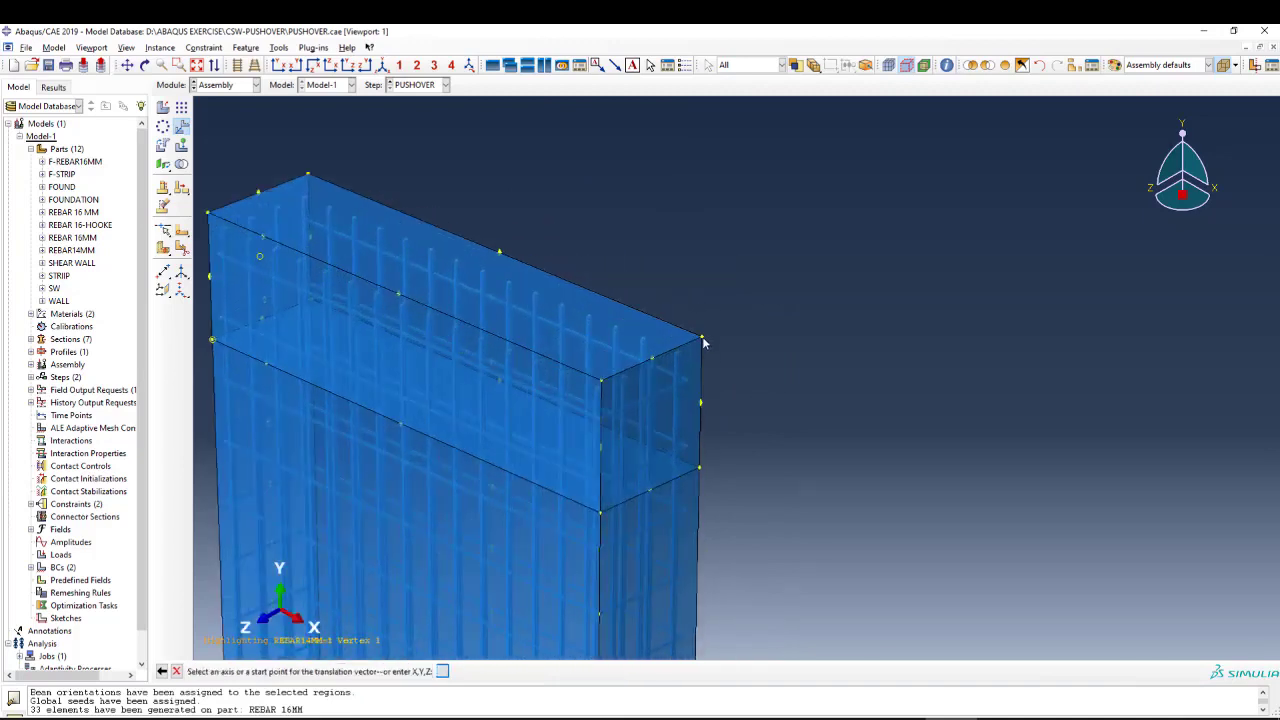
scroll(729, 280, "up", 3)
middle_click(728, 276)
scroll(728, 281, "up", 1)
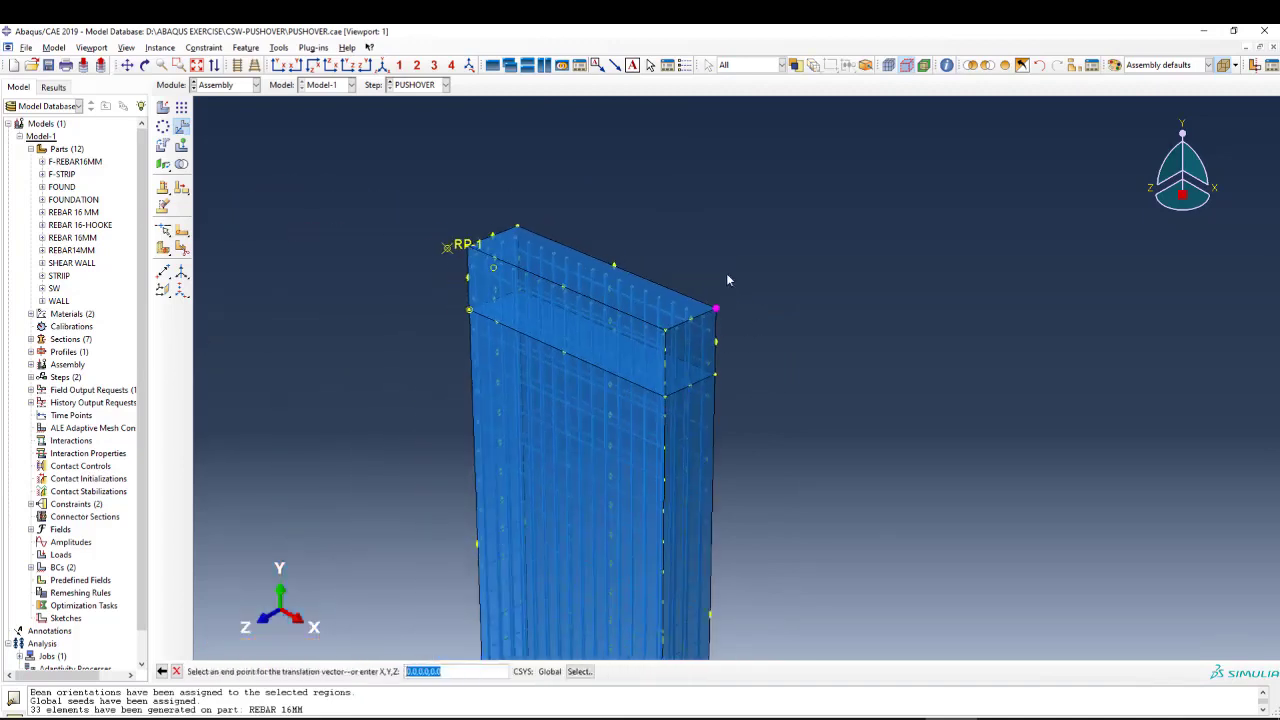
middle_click(714, 274)
scroll(714, 274, "up", 8)
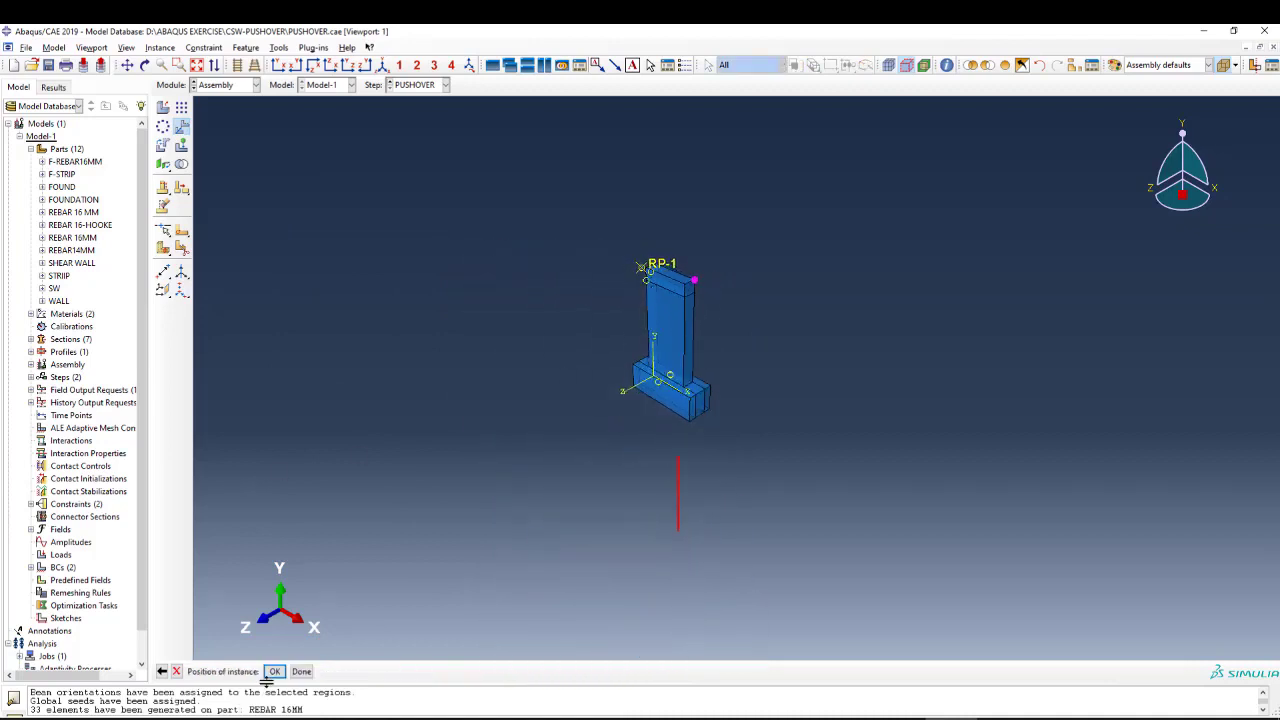
left_click(177, 672)
Start a translation with the REBAR14MM instance as the selected instance.
left_click(183, 127)
left_click_drag(803, 433, 649, 482)
middle_click(643, 482)
scroll(768, 396, "down", 4)
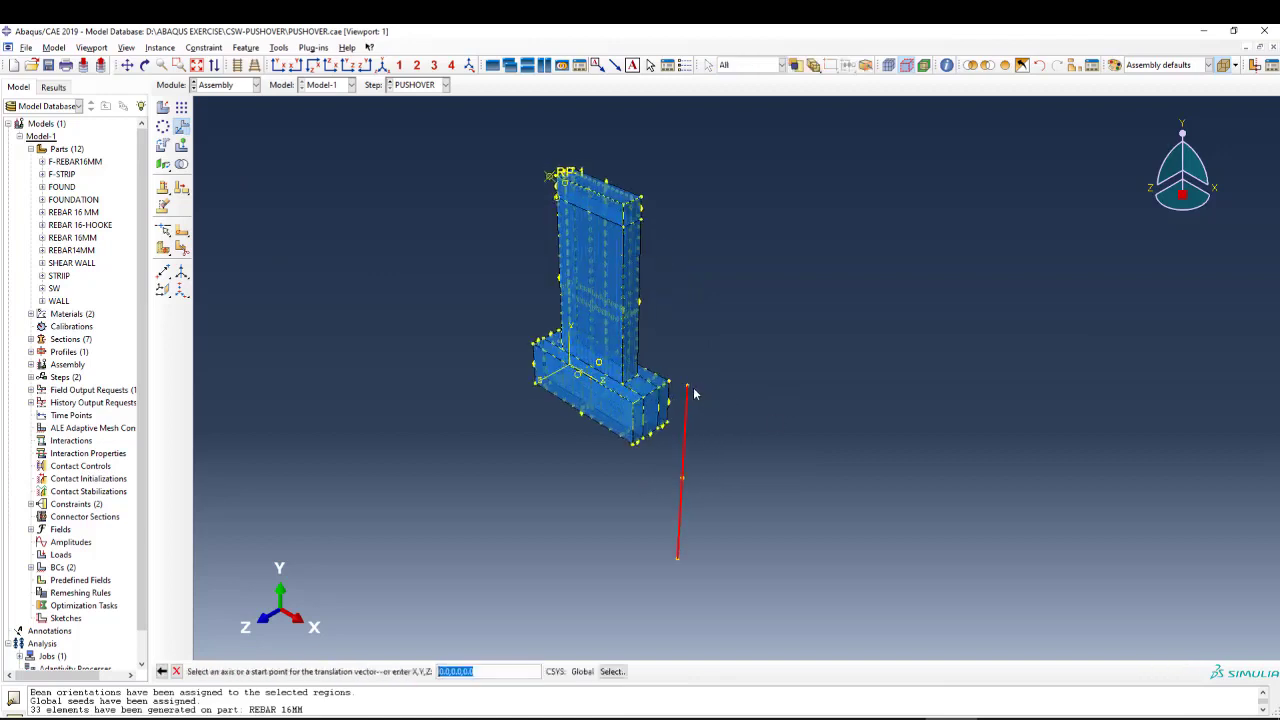
left_click(688, 388)
scroll(642, 200, "down", 5)
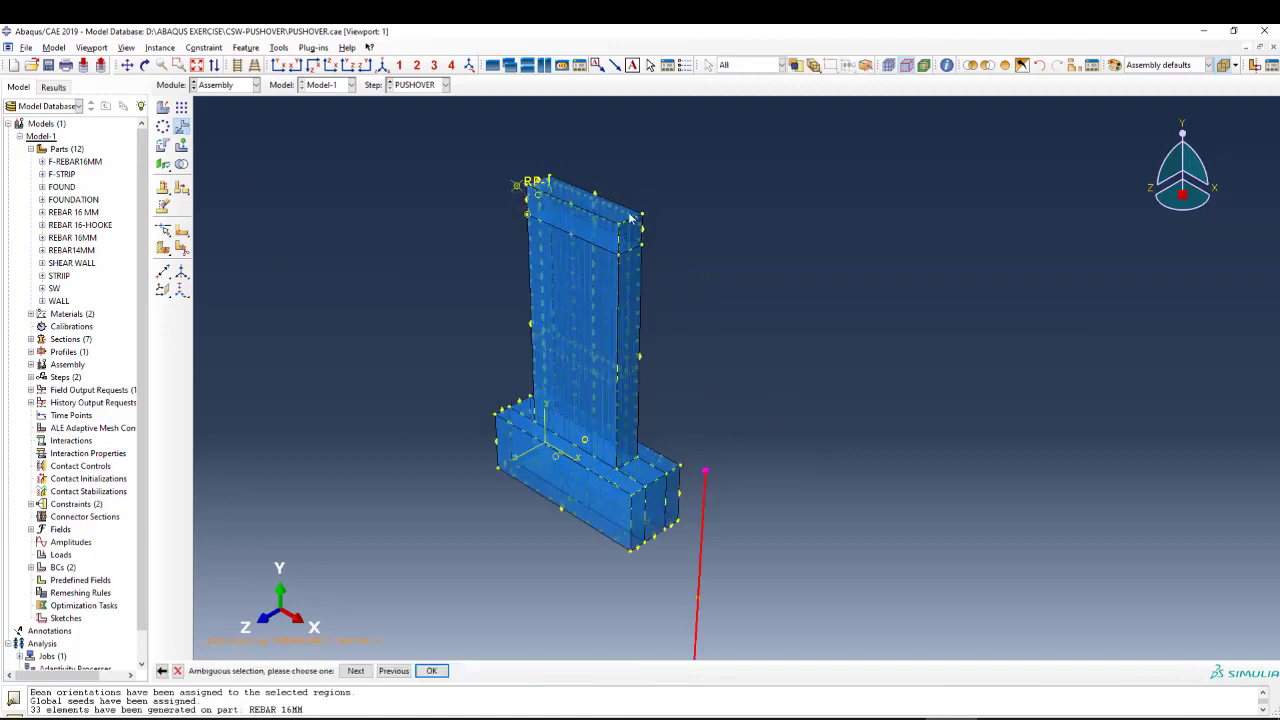
middle_click(724, 245)
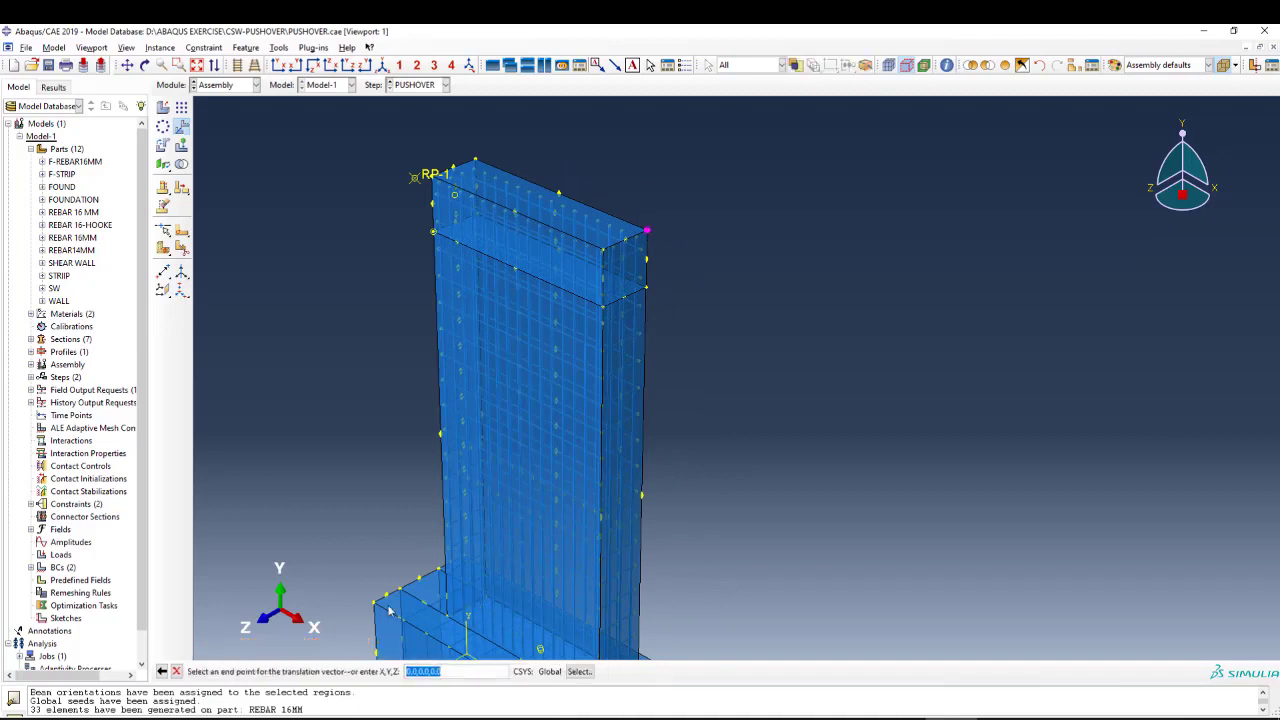
left_click(162, 671)
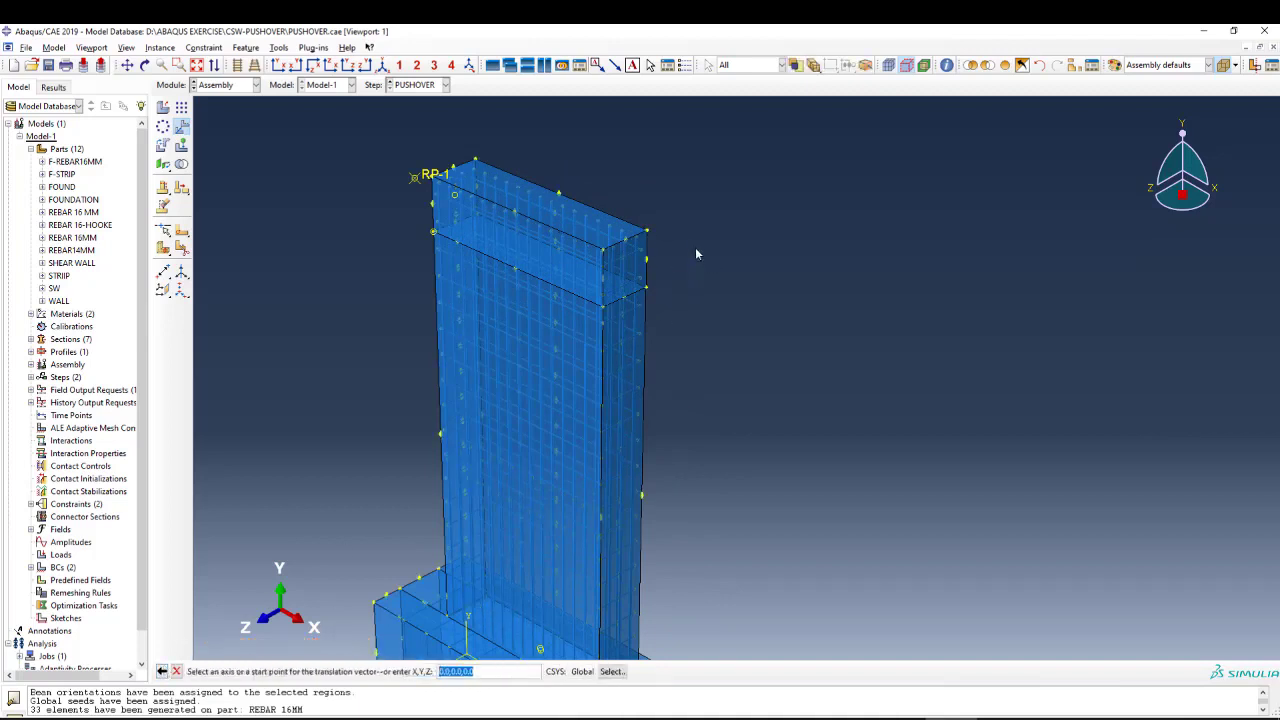
Translate the REBAR14MM instance from its upper end vertex to the wall's top rear corner on the +X side.
scroll(695, 247, "up", 3)
left_click(725, 467)
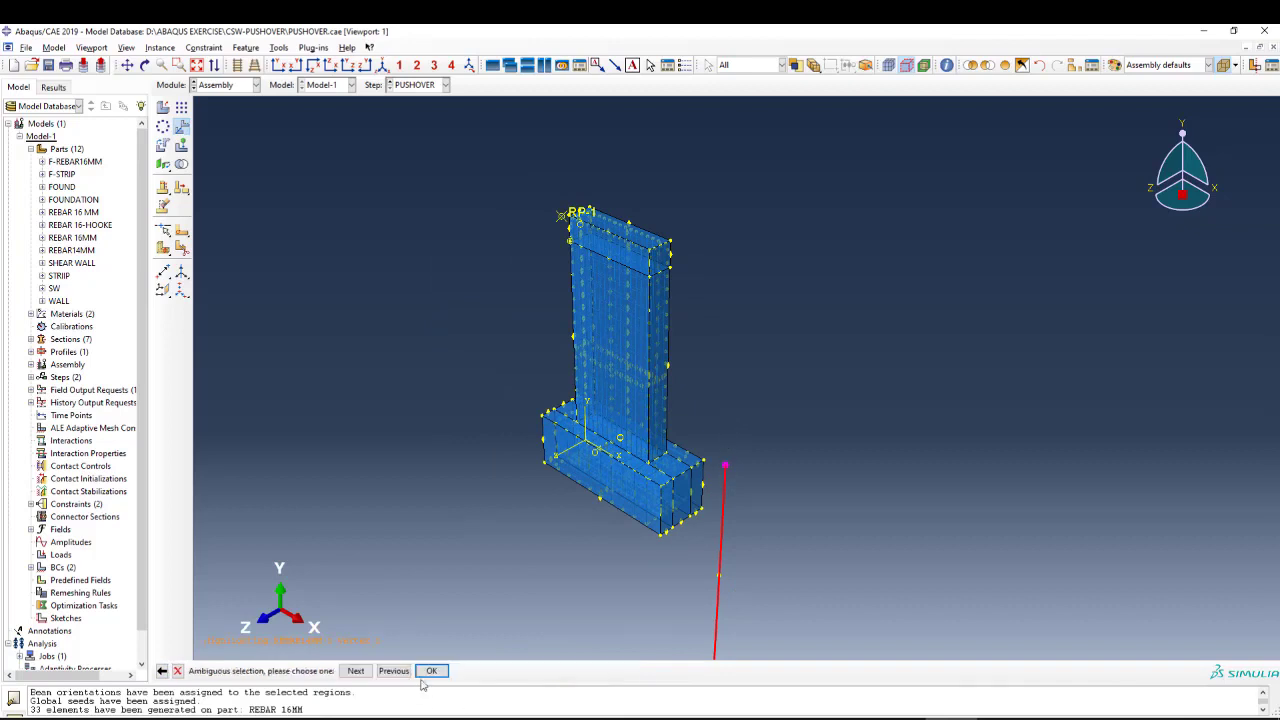
left_click(356, 671)
scroll(766, 398, "down", 3)
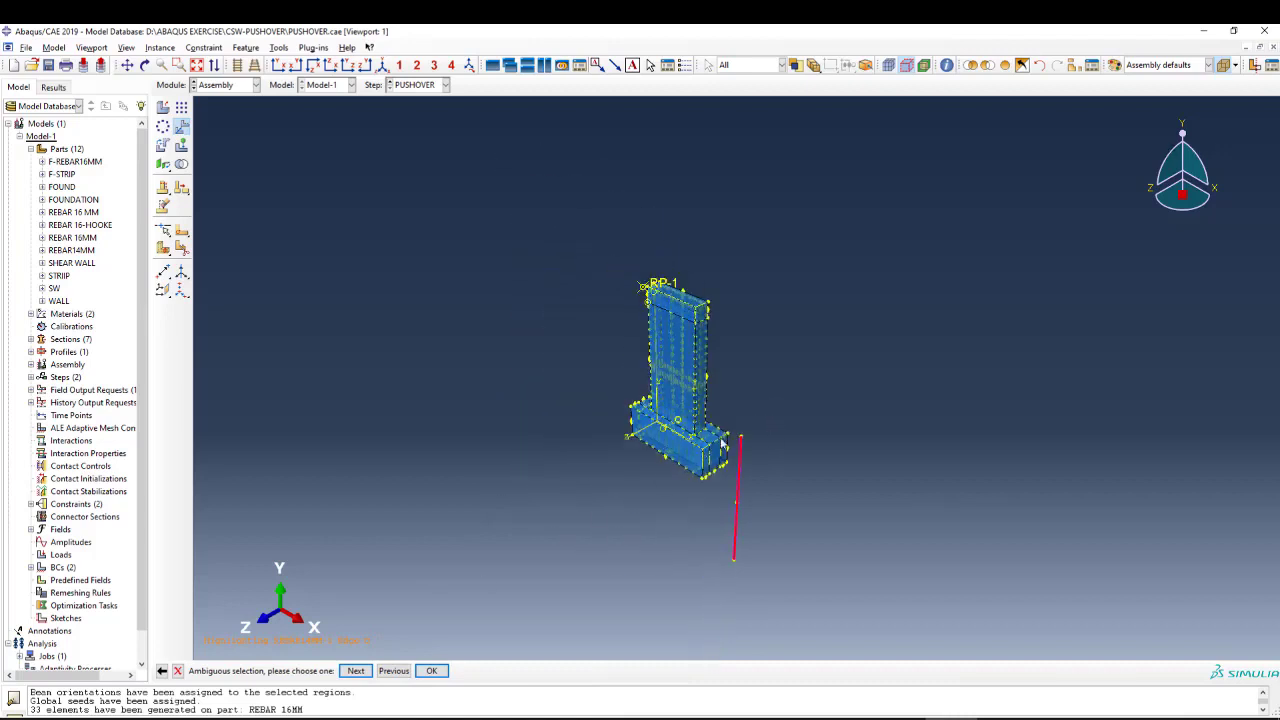
scroll(772, 445, "up", 4)
scroll(772, 452, "up", 2)
left_click(393, 671)
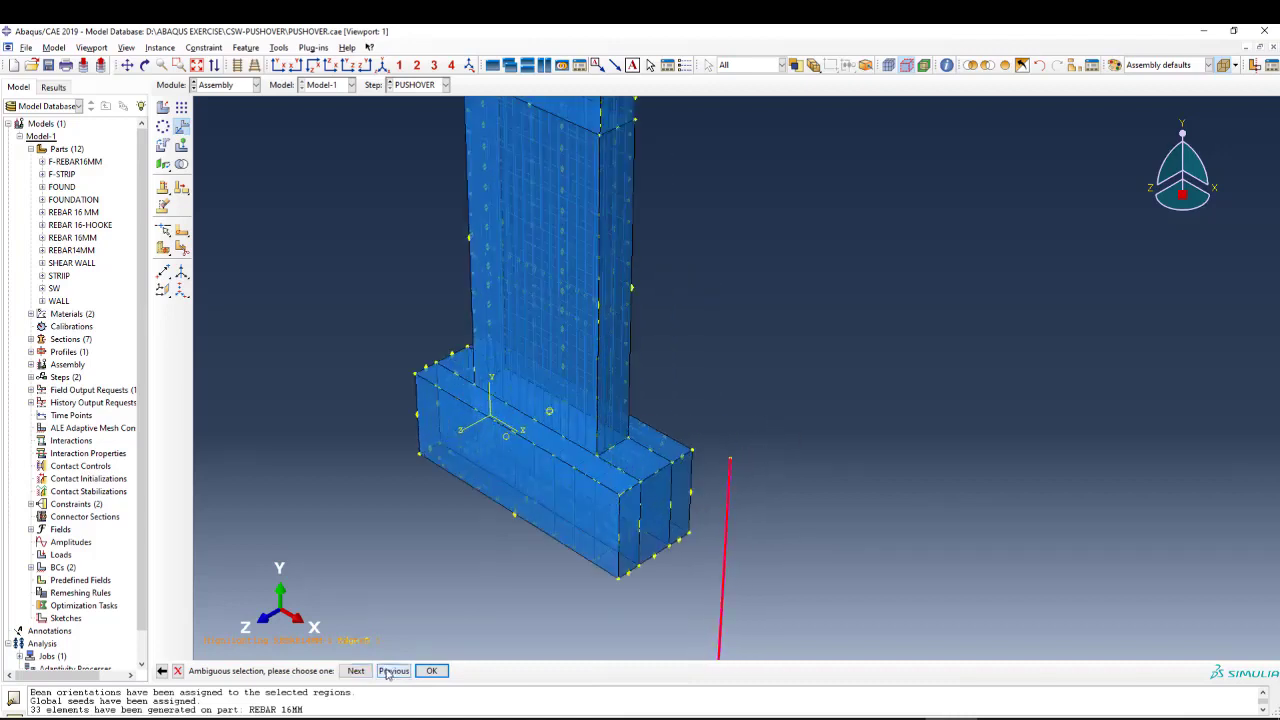
middle_click(475, 555)
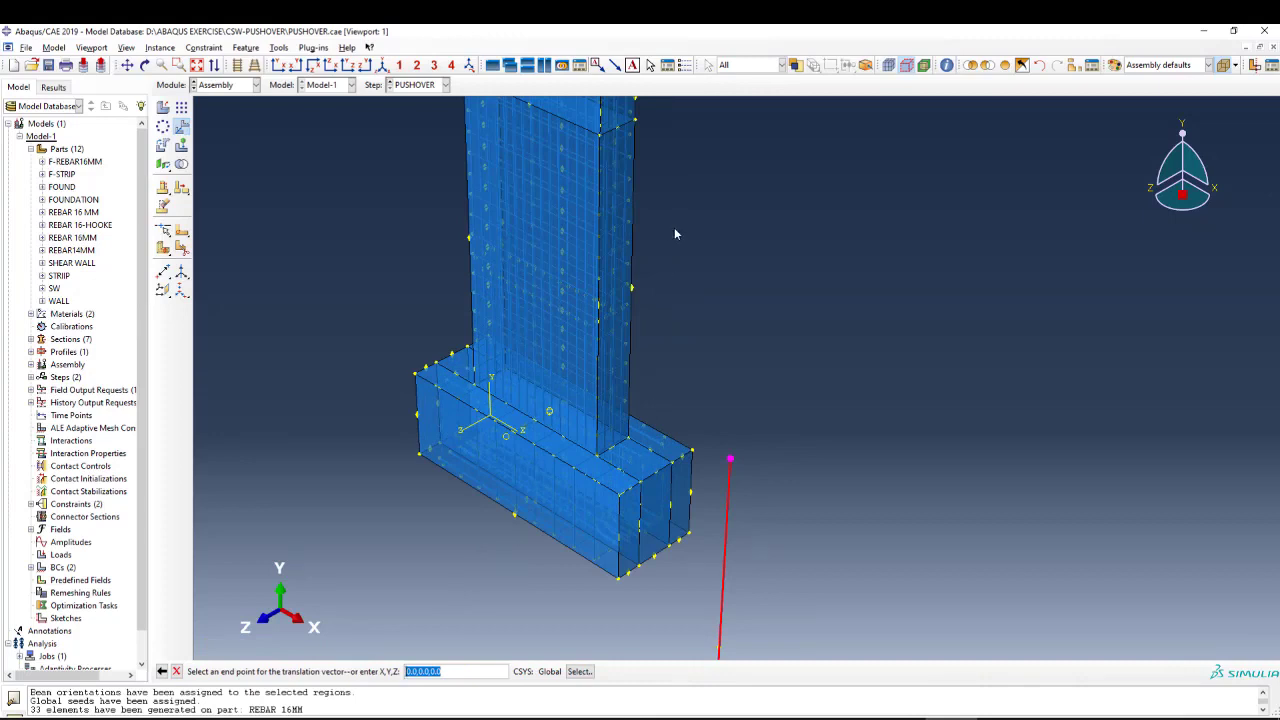
scroll(740, 484, "down", 1)
scroll(740, 484, "down", 1)
scroll(713, 204, "up", 5)
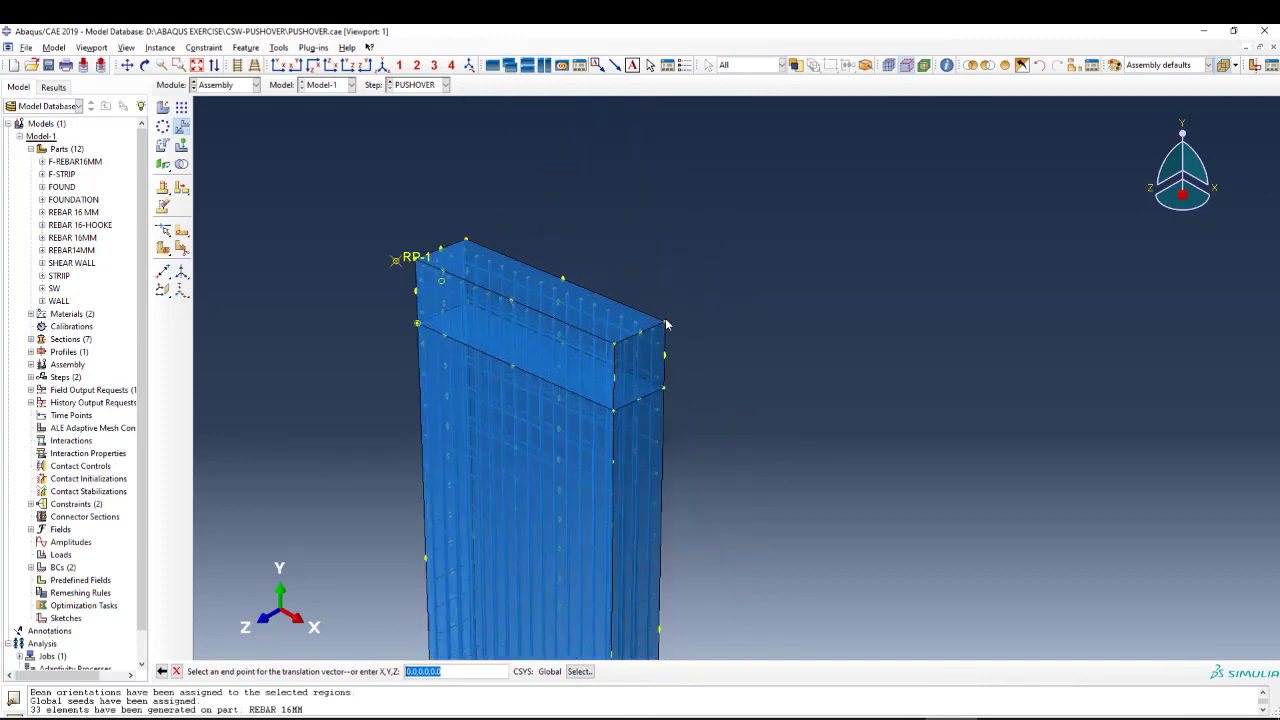
left_click(666, 325)
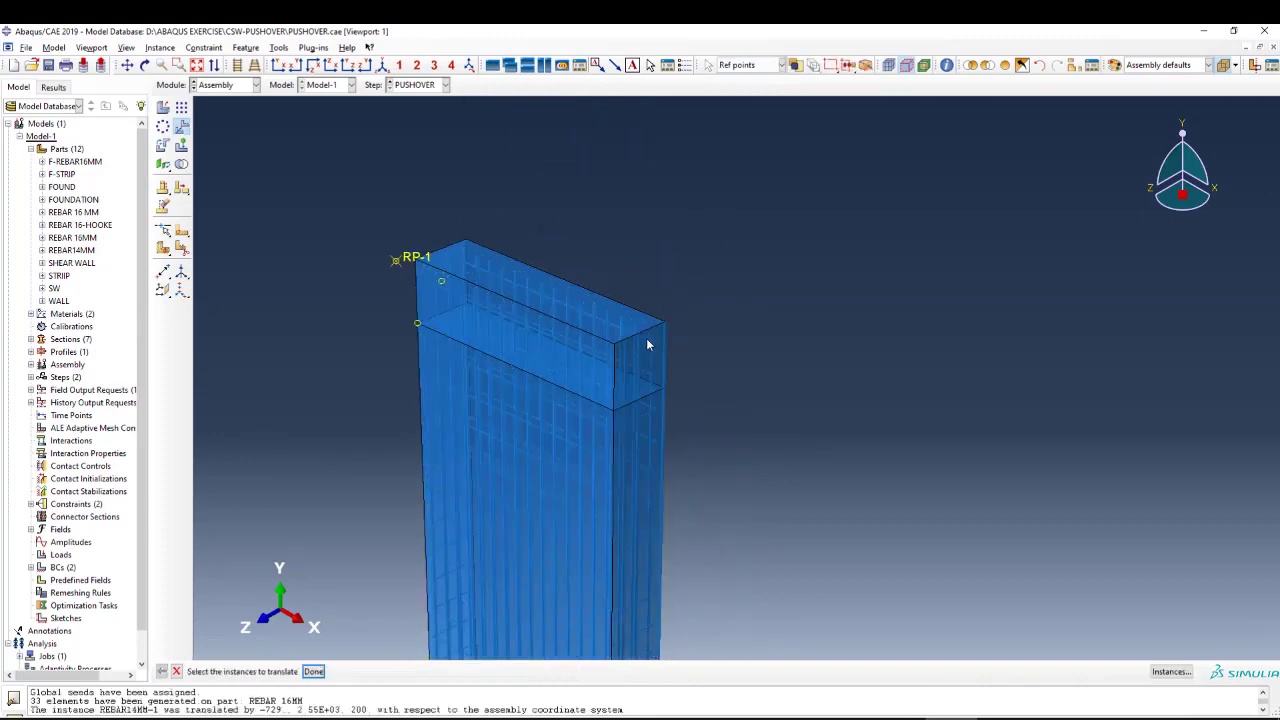
scroll(663, 330, "up", 4)
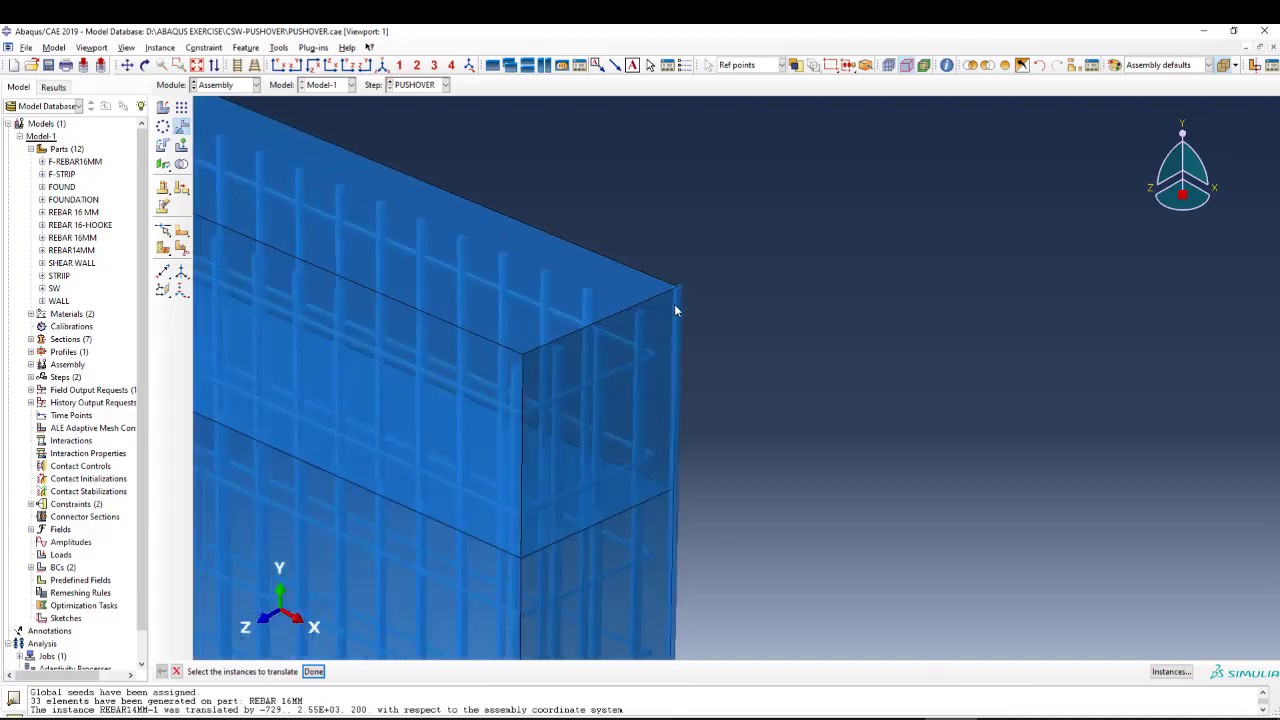
scroll(663, 323, "down", 3)
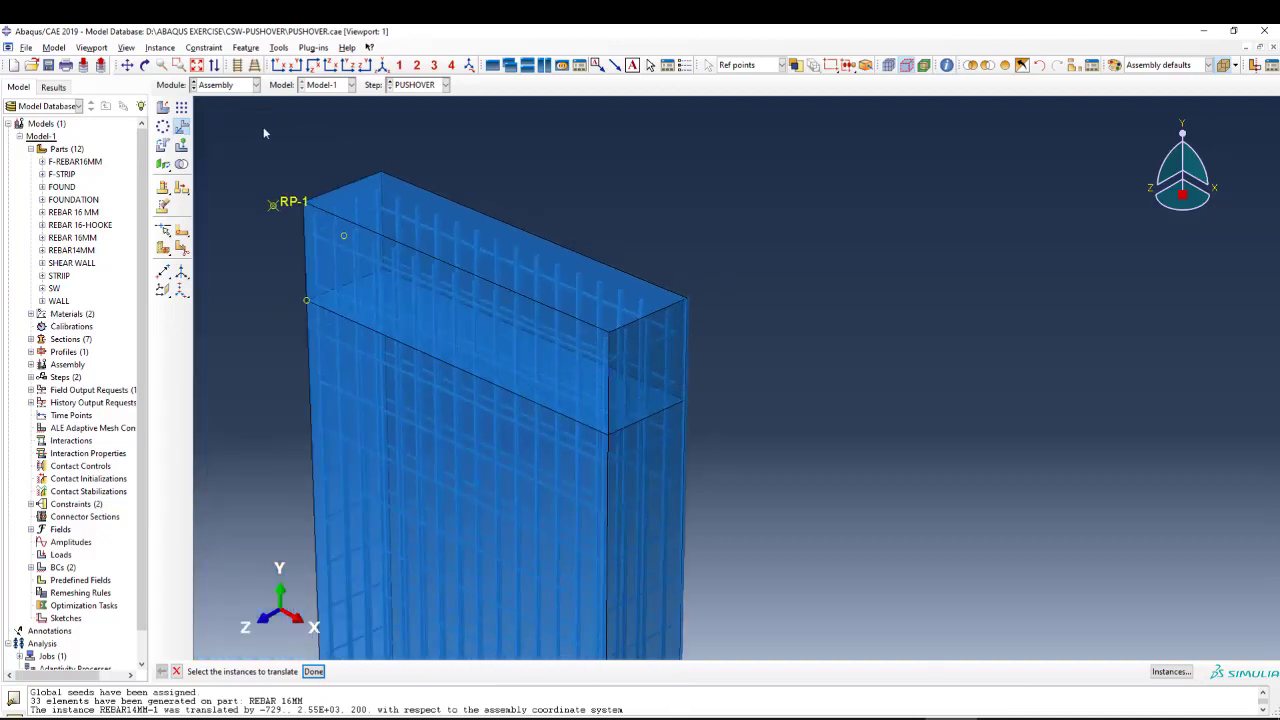
Turn off the rendering of beam profiles in the assembly display options.
left_click(274, 48)
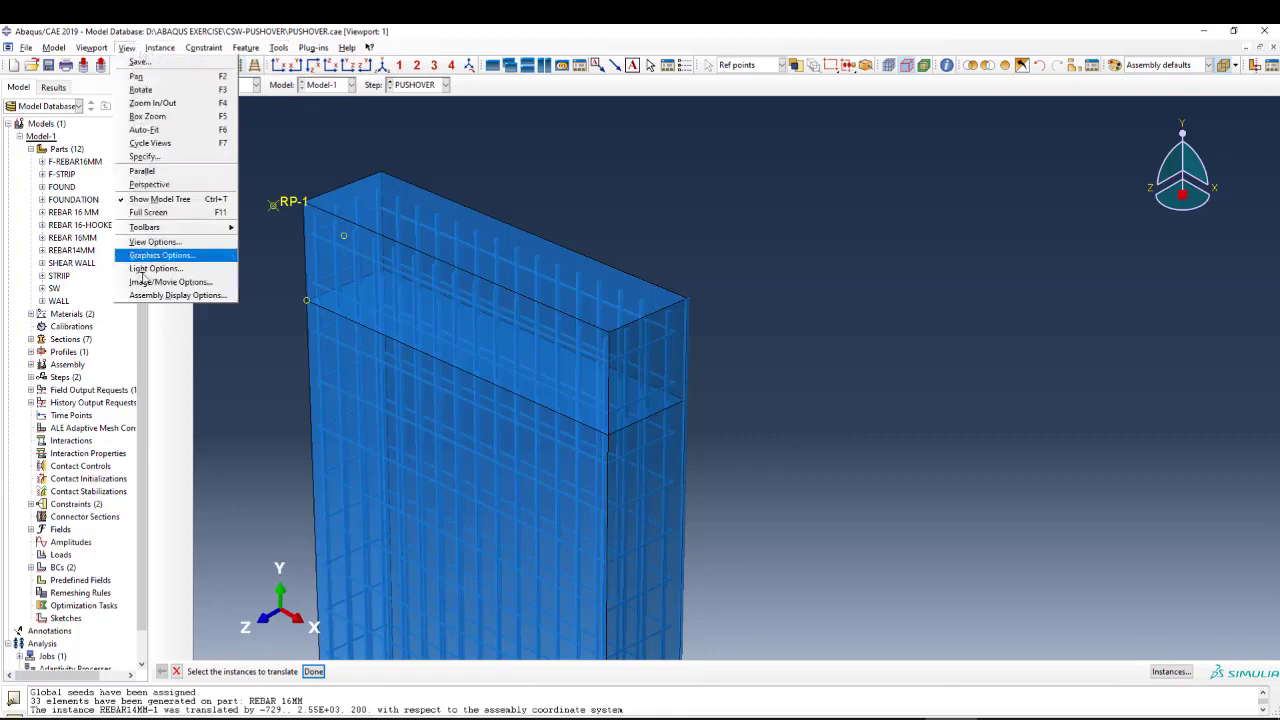
left_click(172, 295)
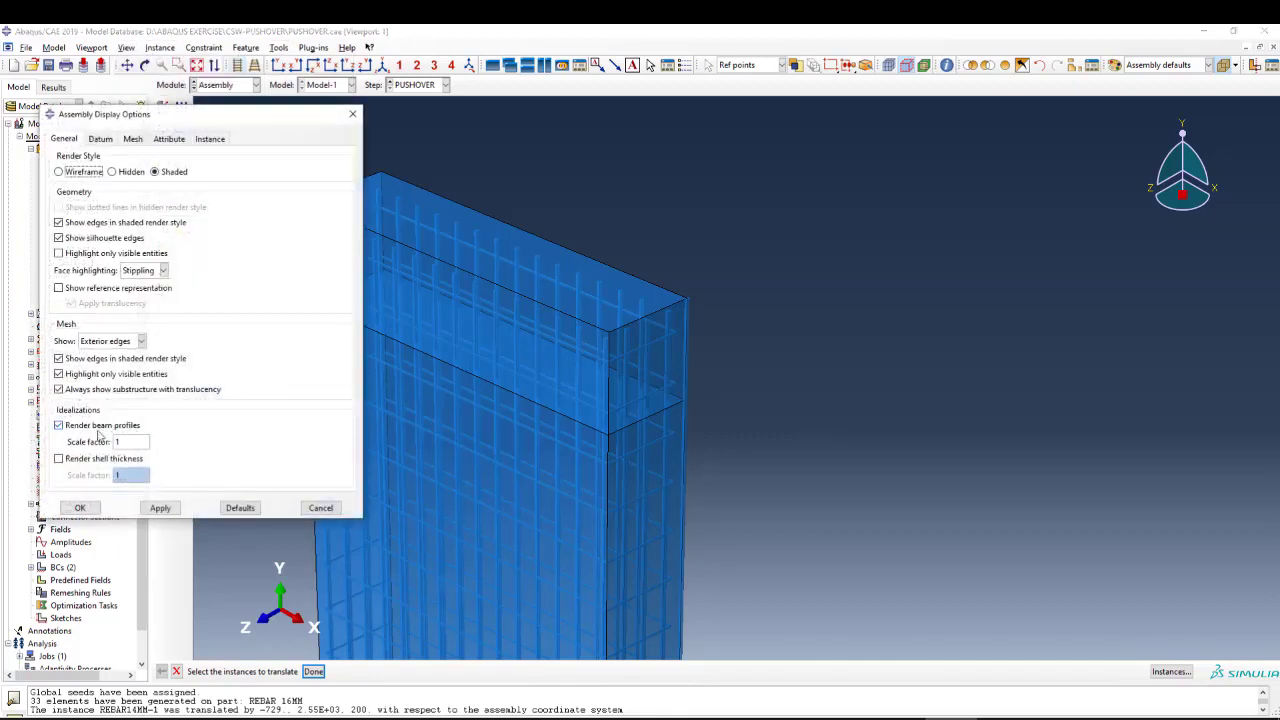
left_click(69, 430)
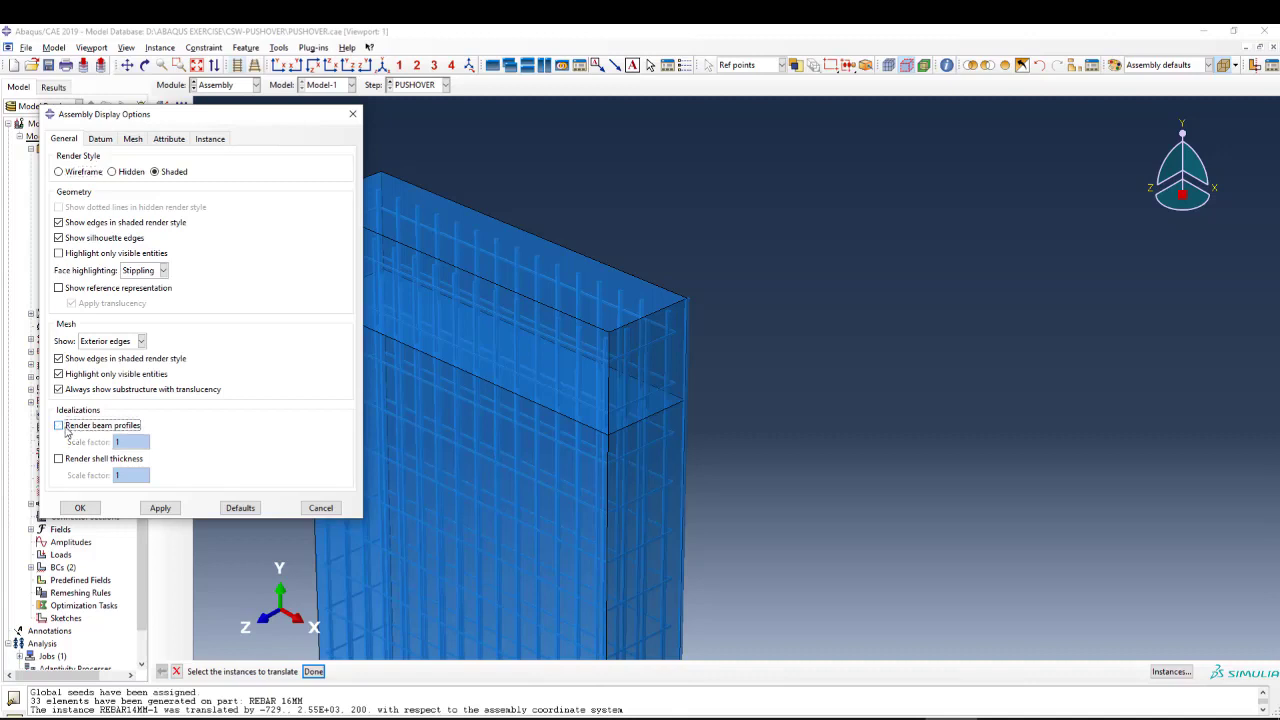
left_click(95, 510)
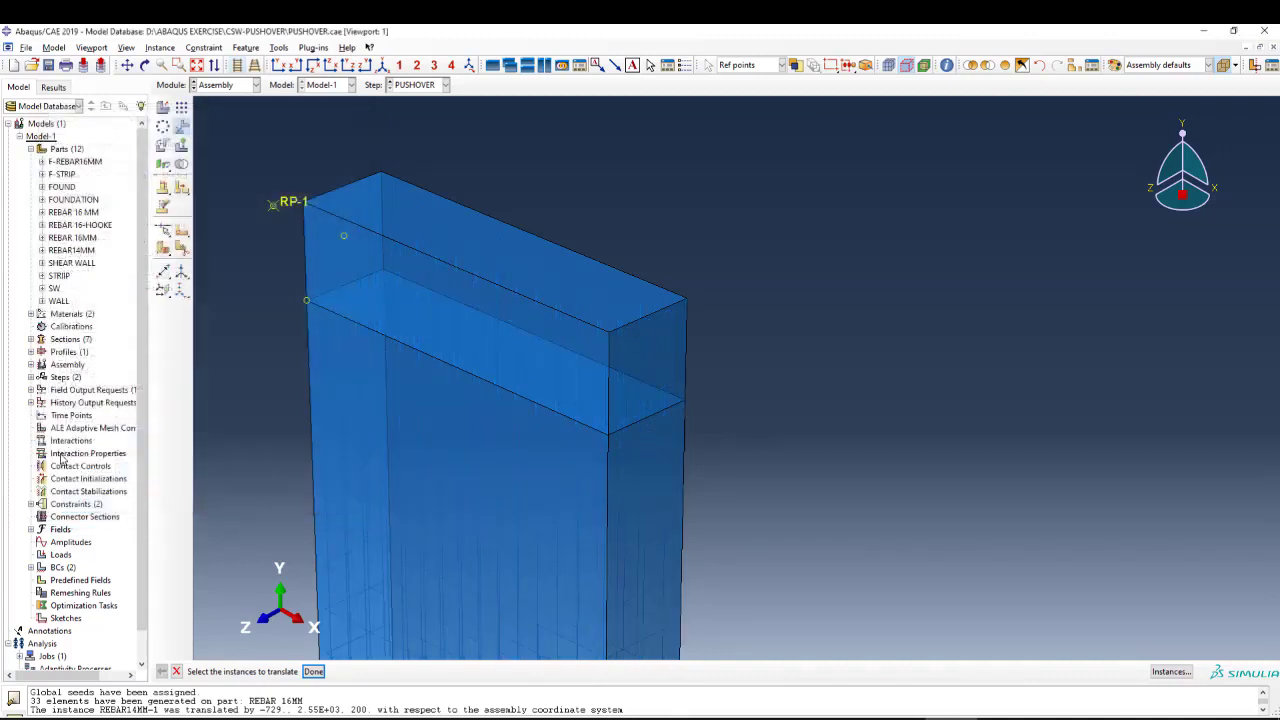
Turn the rendering of beam profiles back on for the assembly display, at scale factor 1.
left_click(126, 47)
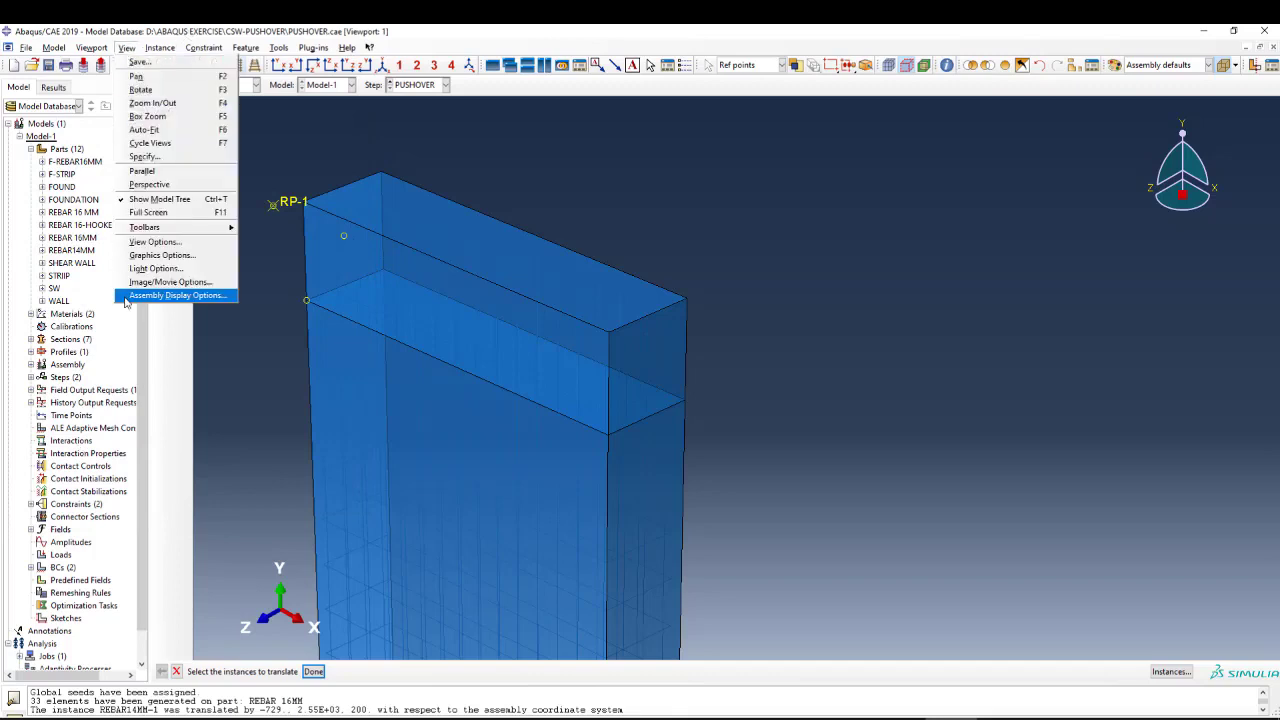
left_click(175, 295)
left_click(59, 426)
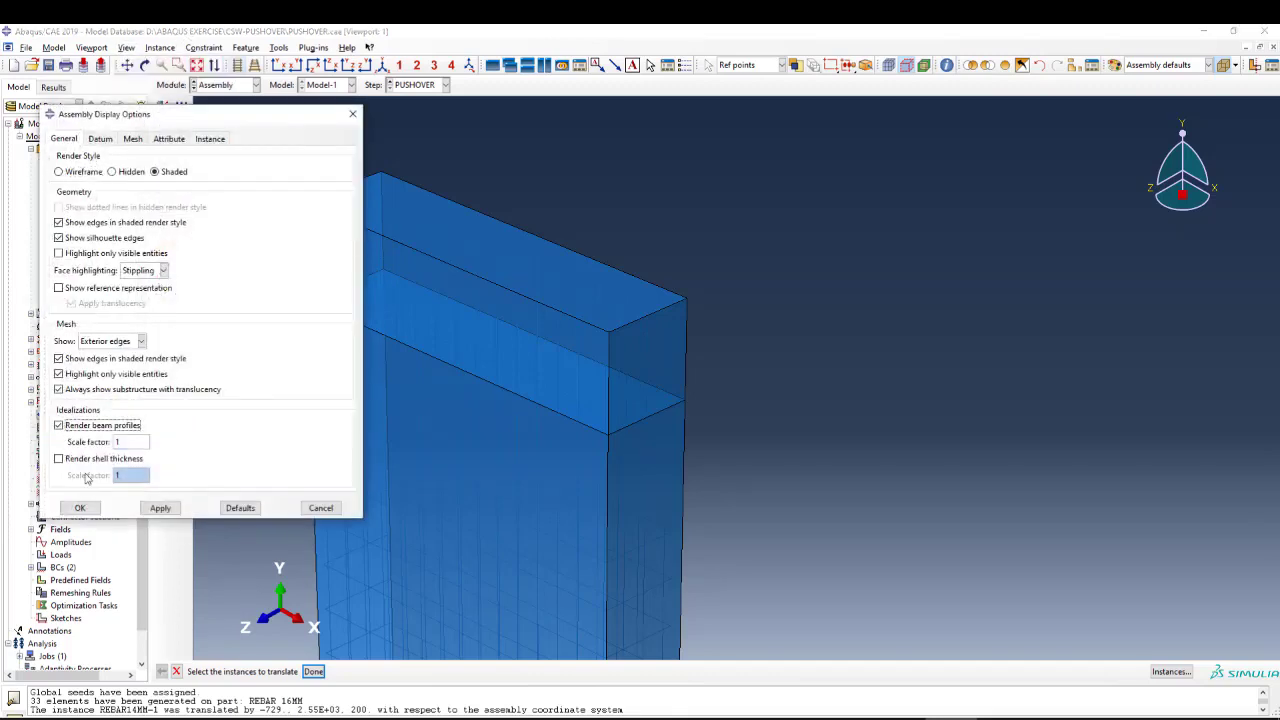
left_click(80, 508)
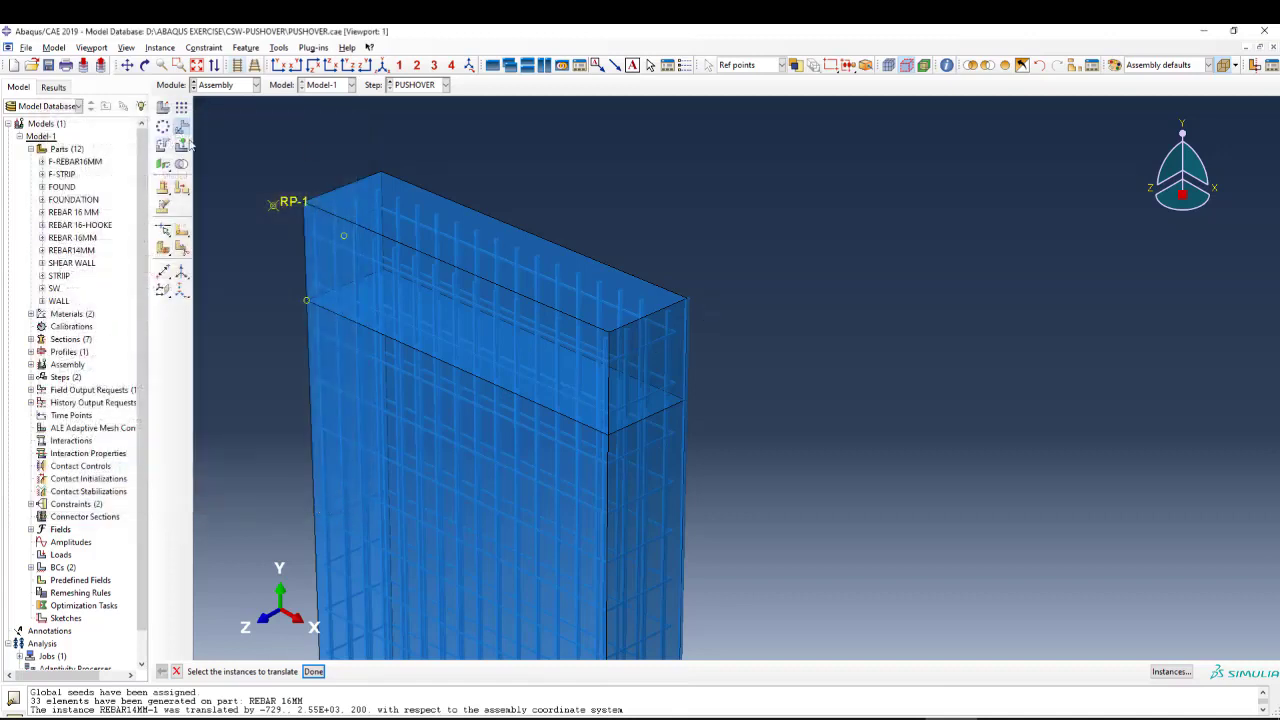
Remove the SW-1 instance from the displayed group so that only the reinforcement cage is shown.
left_click(690, 315)
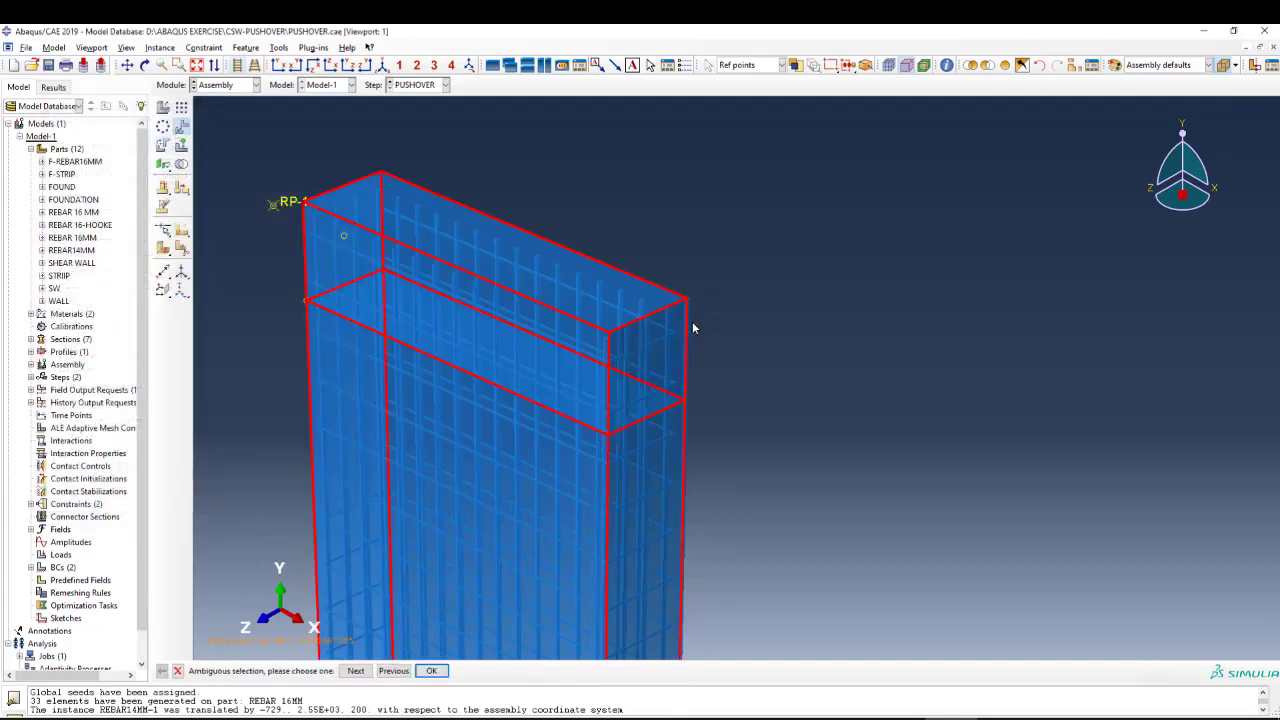
scroll(697, 240, "down", 4)
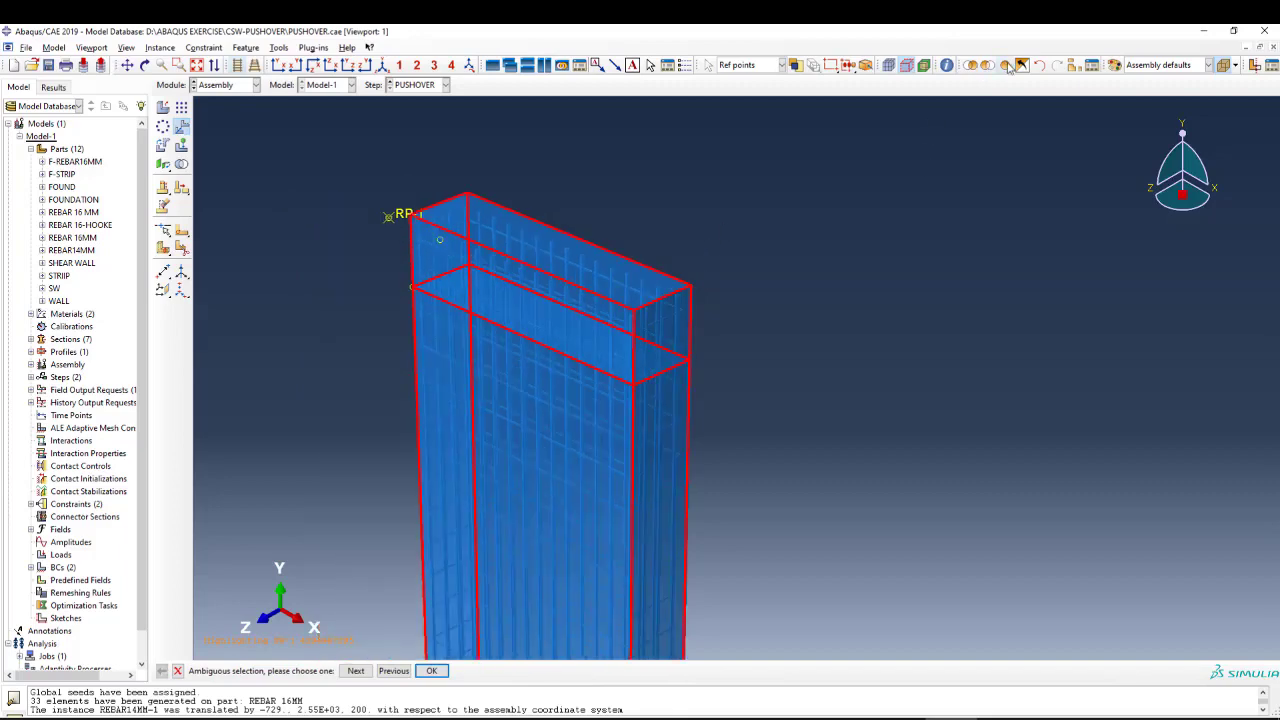
left_click(888, 65)
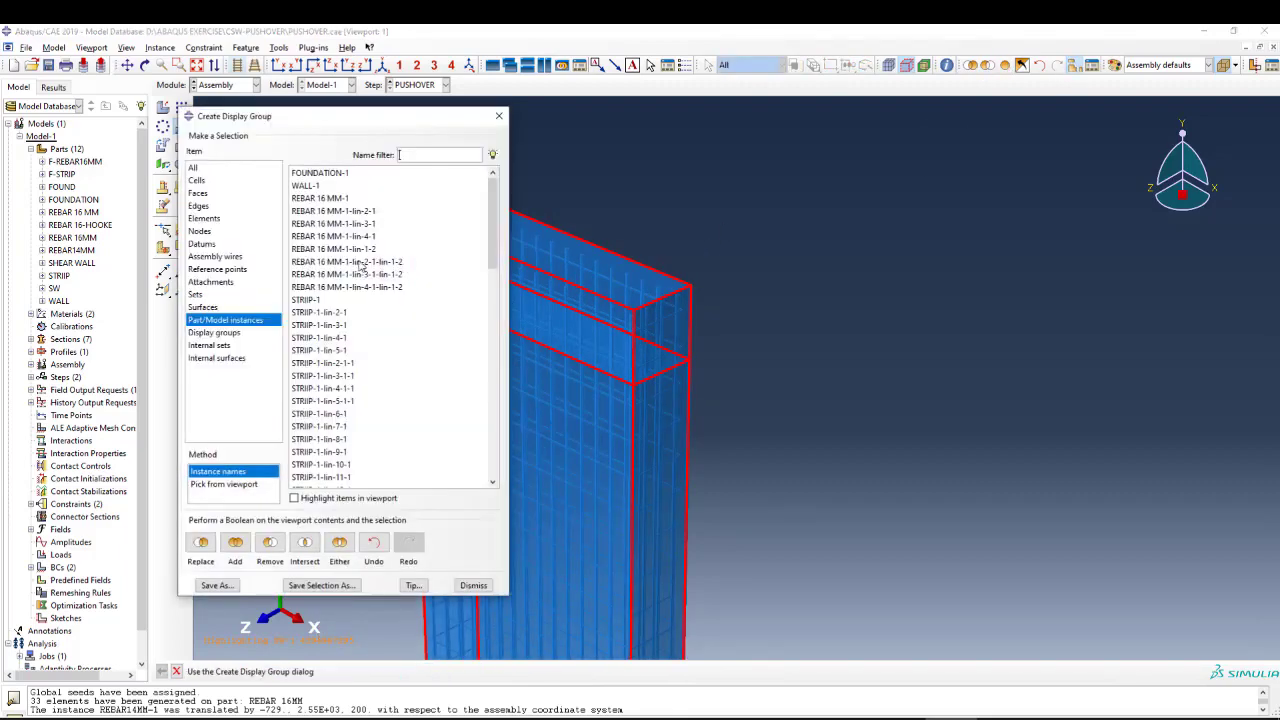
left_click_drag(493, 229, 493, 440)
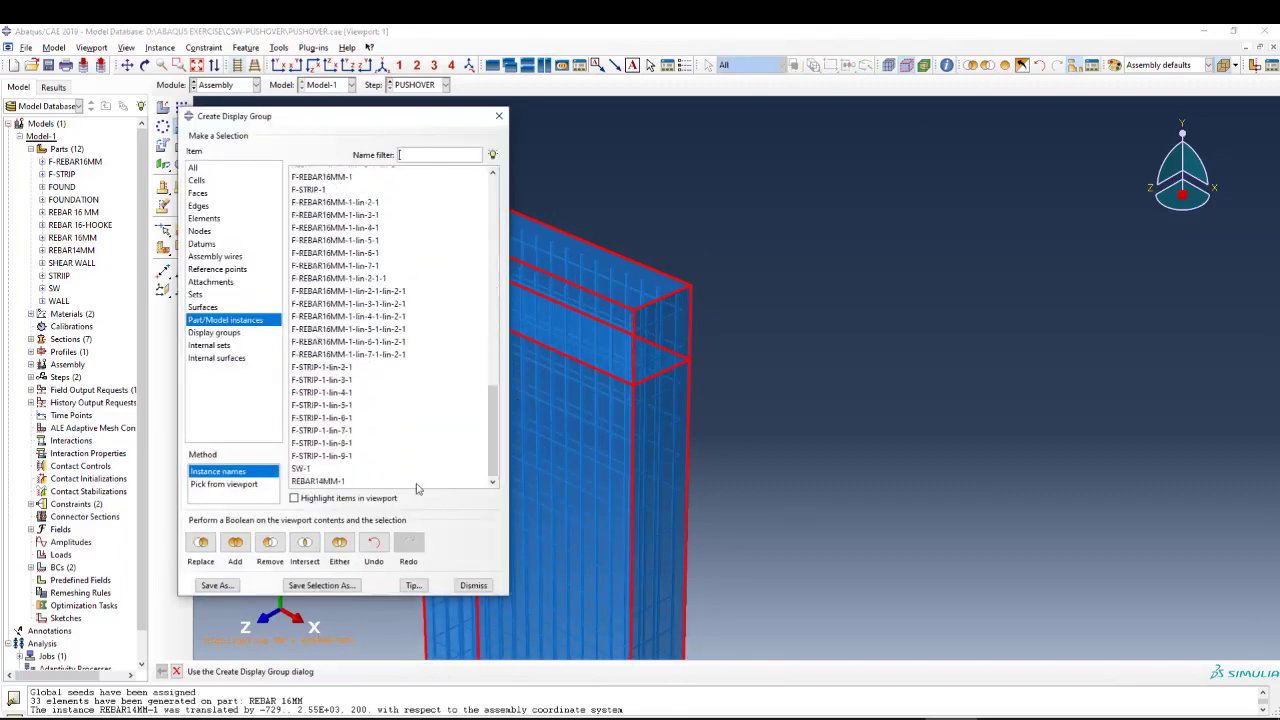
left_click(340, 482)
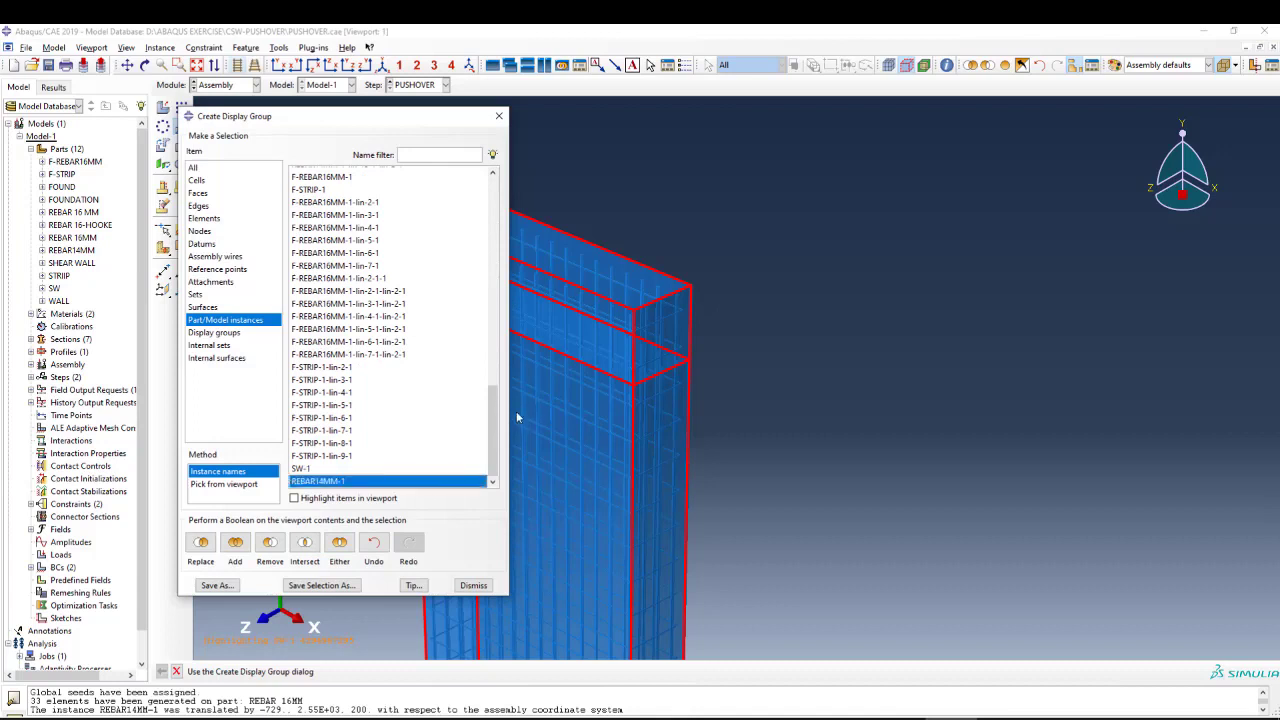
left_click(334, 469)
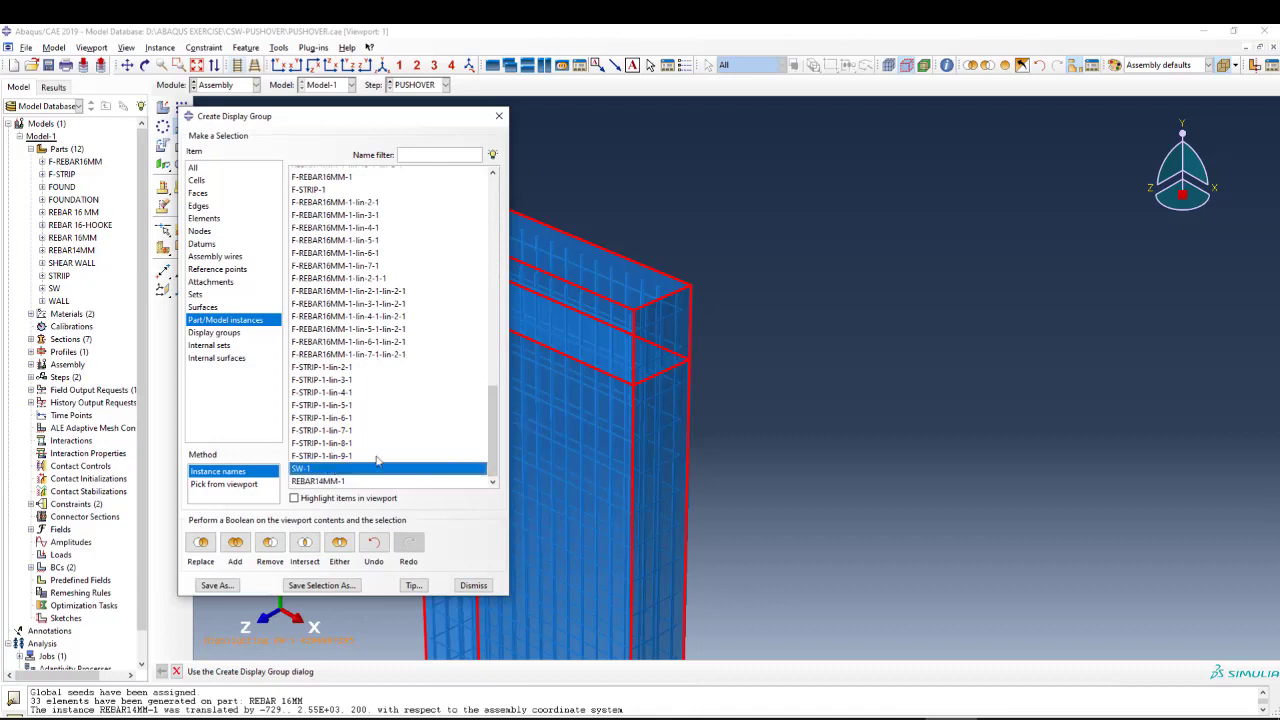
left_click(268, 545)
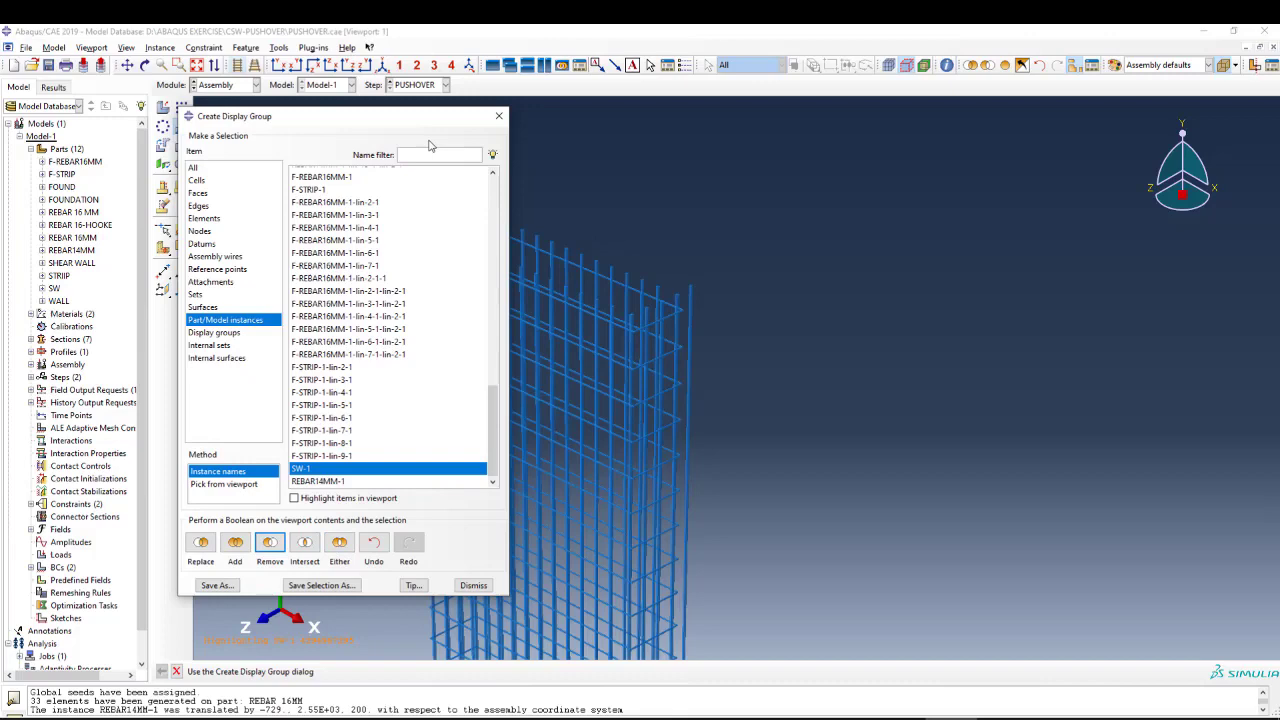
left_click(499, 116)
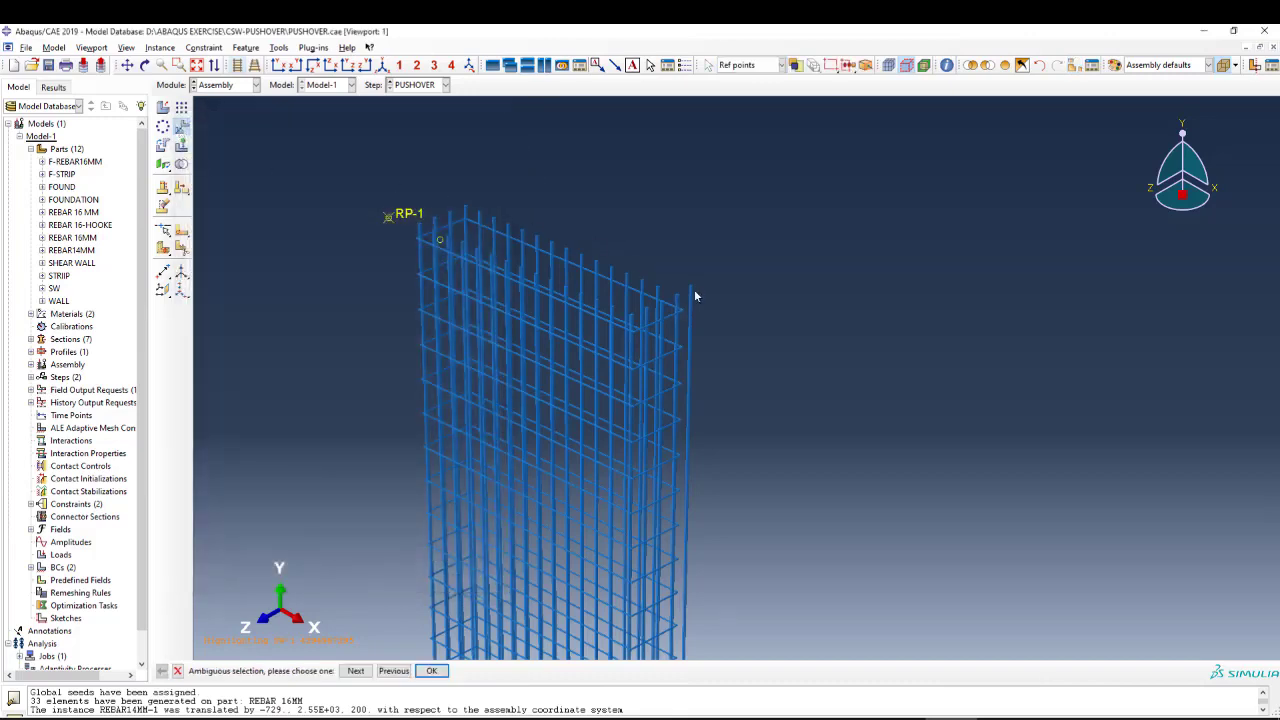
Translate the selected REBAR14MM-1 instance from the start point 0,0,0 by -30, -30, -30 and accept its new position.
middle_click(716, 298)
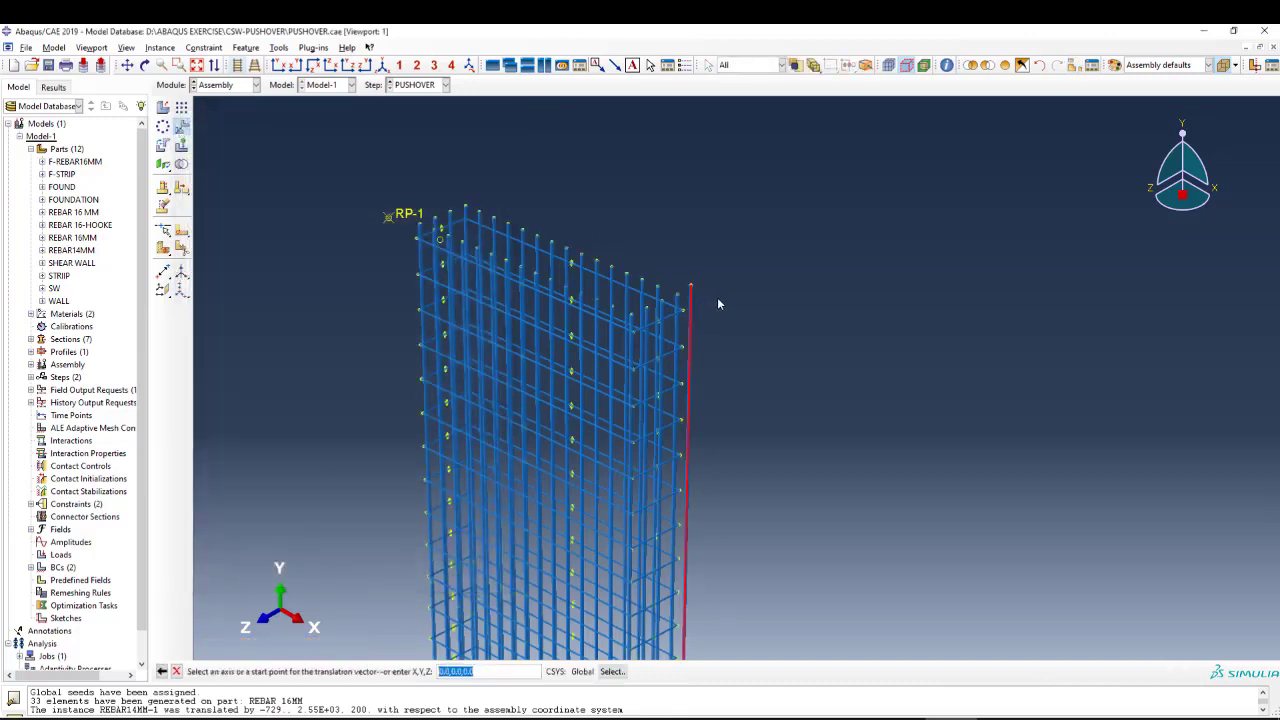
scroll(717, 298, "down", 3)
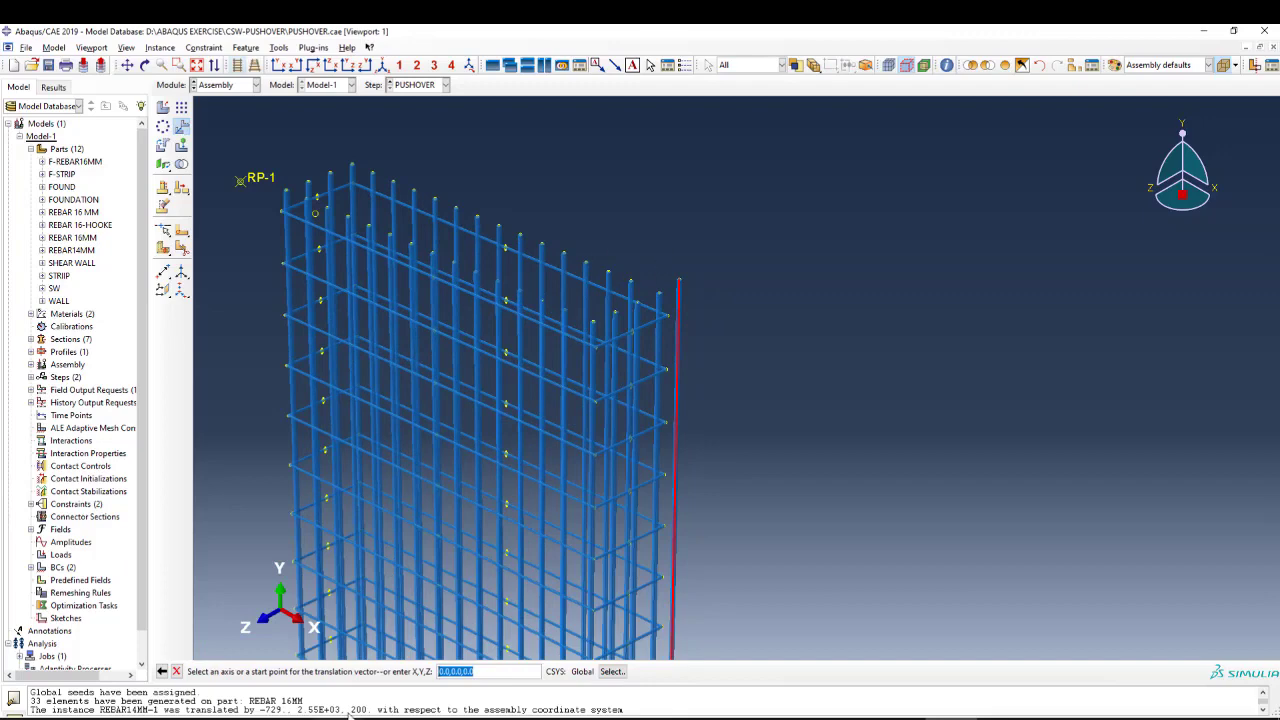
middle_click(694, 532)
scroll(546, 470, "up", 2)
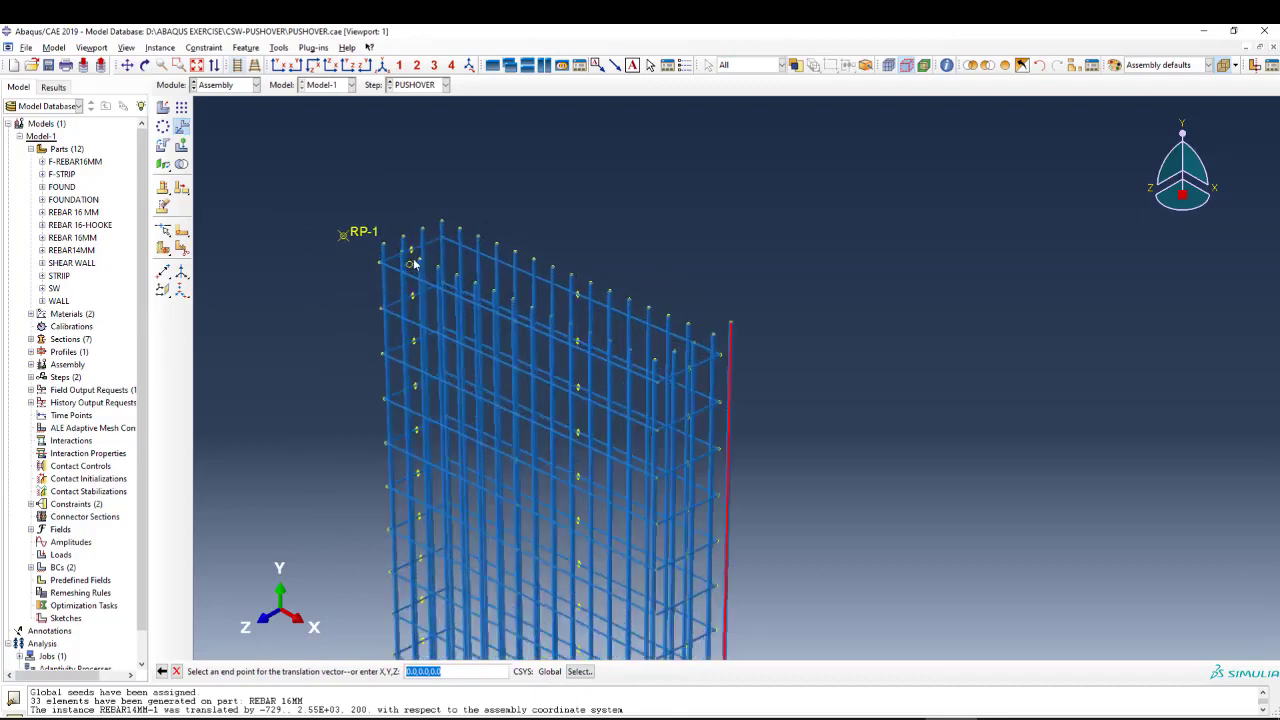
scroll(495, 425, "up", 3)
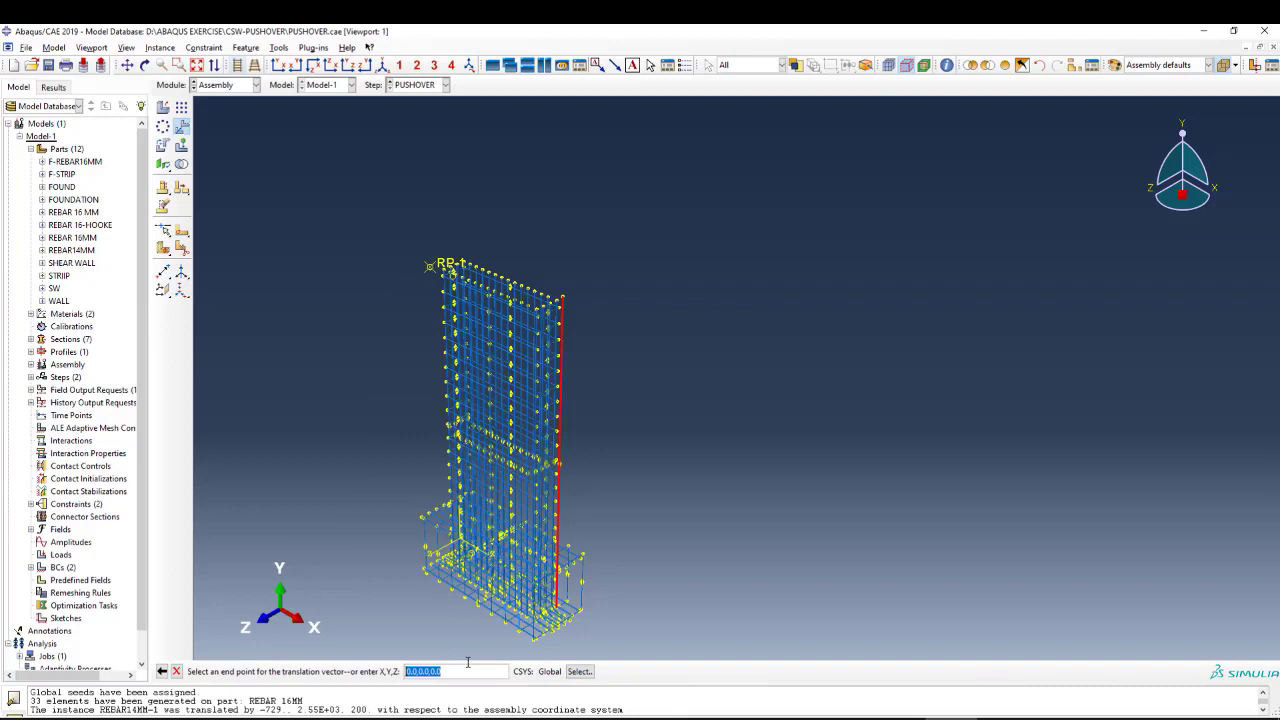
key("BackSpace")
key("BackSpace")
key("Return")
scroll(571, 297, "down", 5)
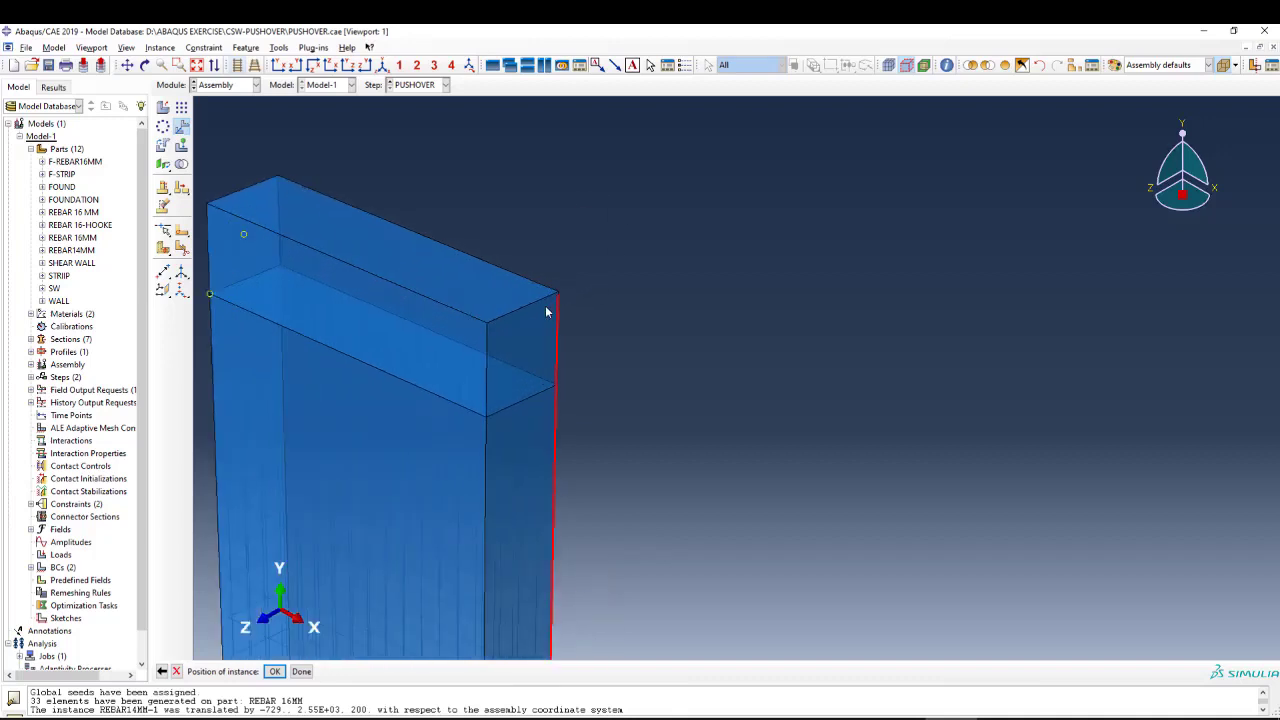
scroll(546, 312, "down", 3)
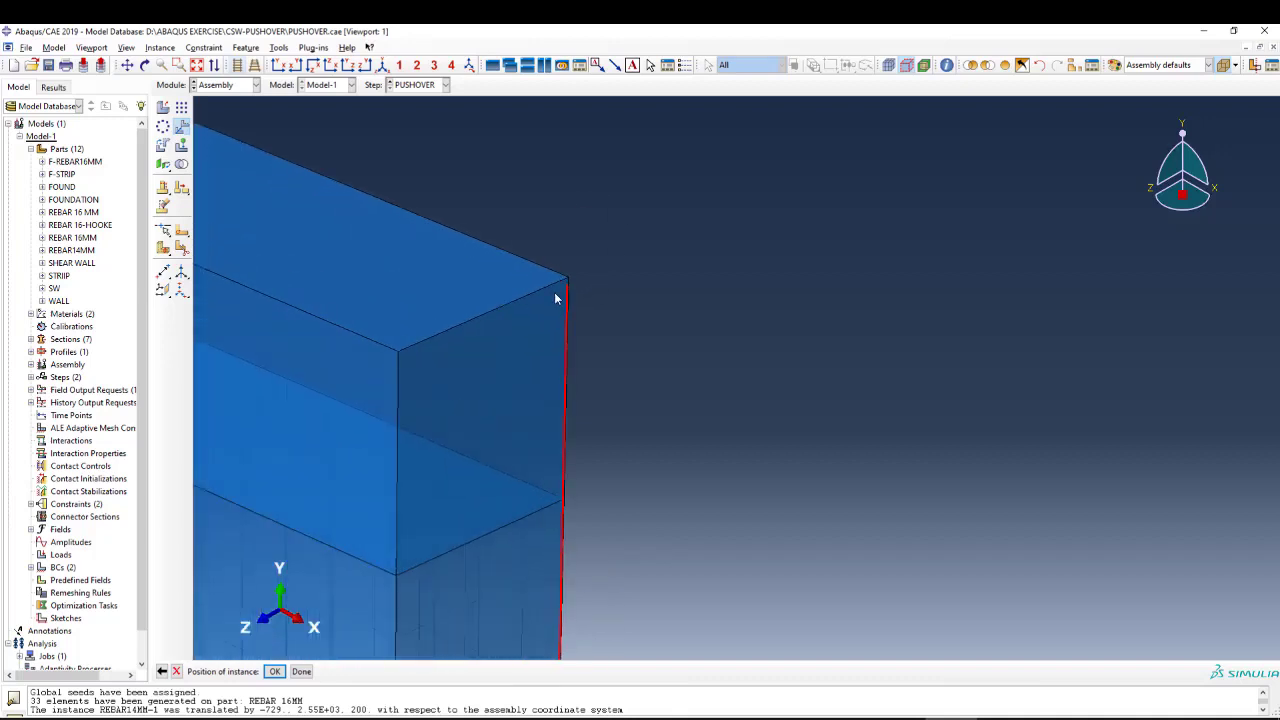
left_click(274, 671)
scroll(649, 206, "up", 6)
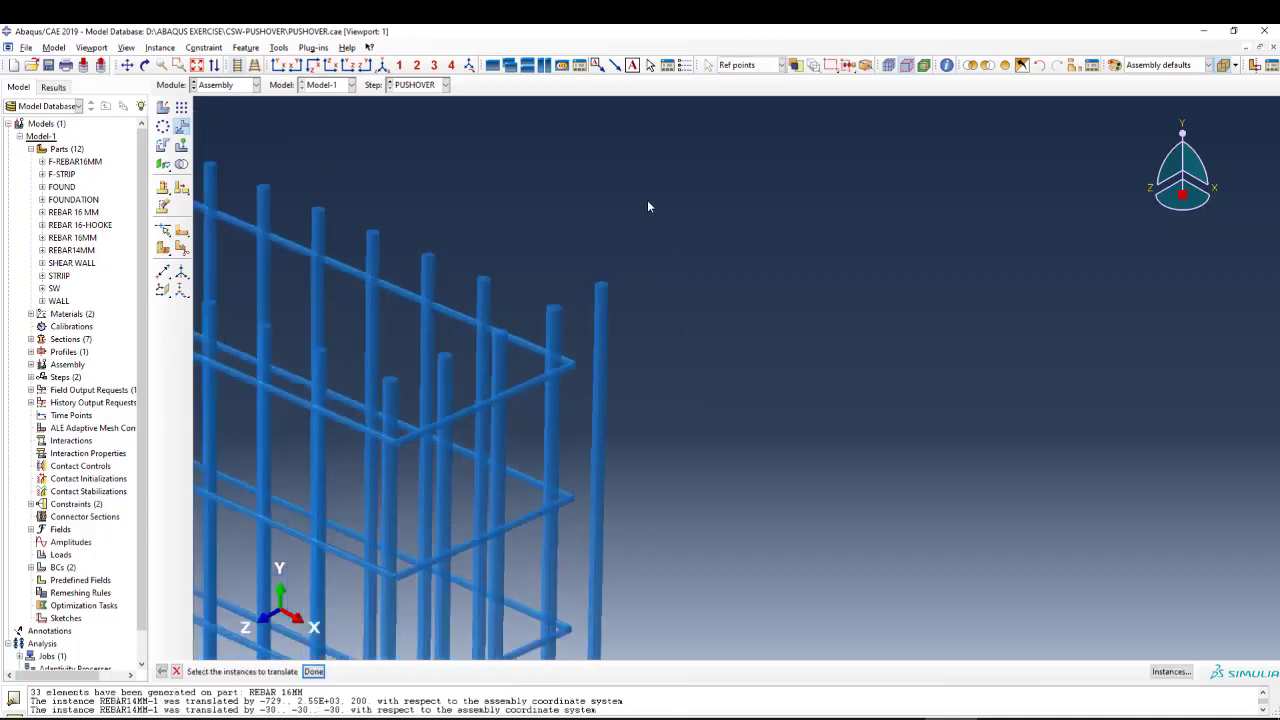
Show the whole assembly again and examine how the REBAR14MM-1 bar sits relative to the wall from several angles.
left_click(1005, 65)
scroll(598, 250, "down", 1)
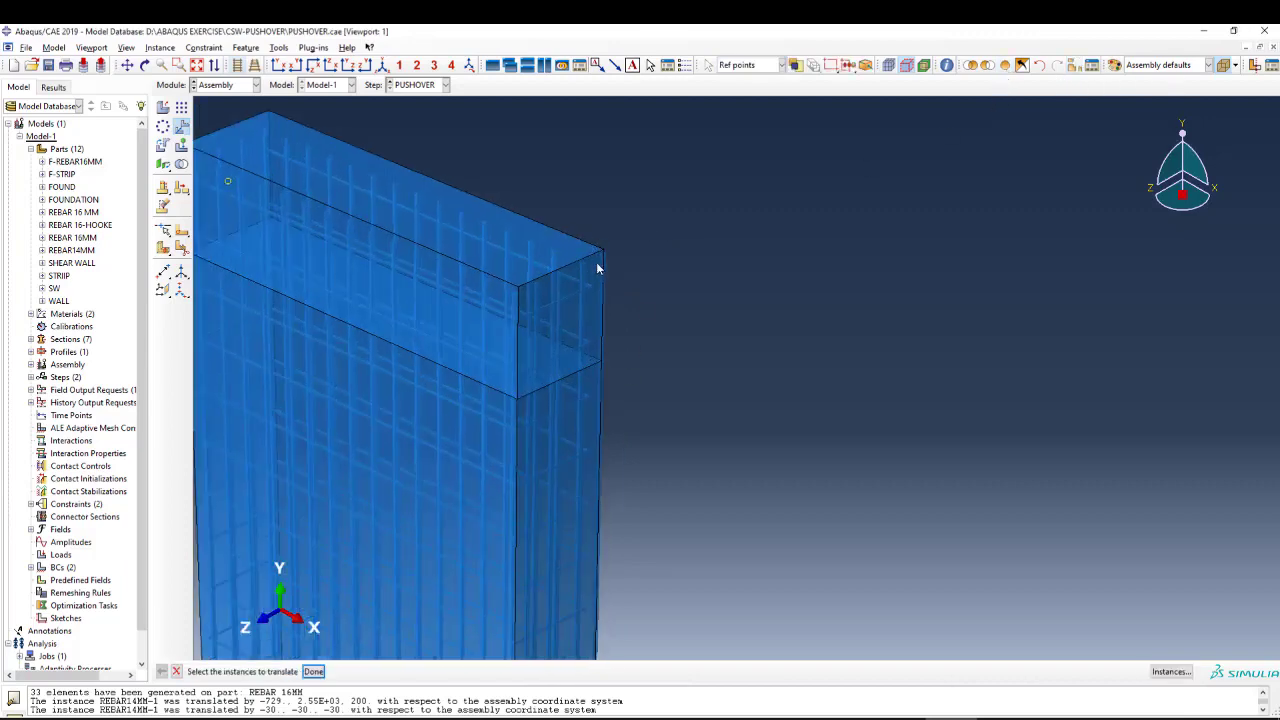
left_click(145, 65)
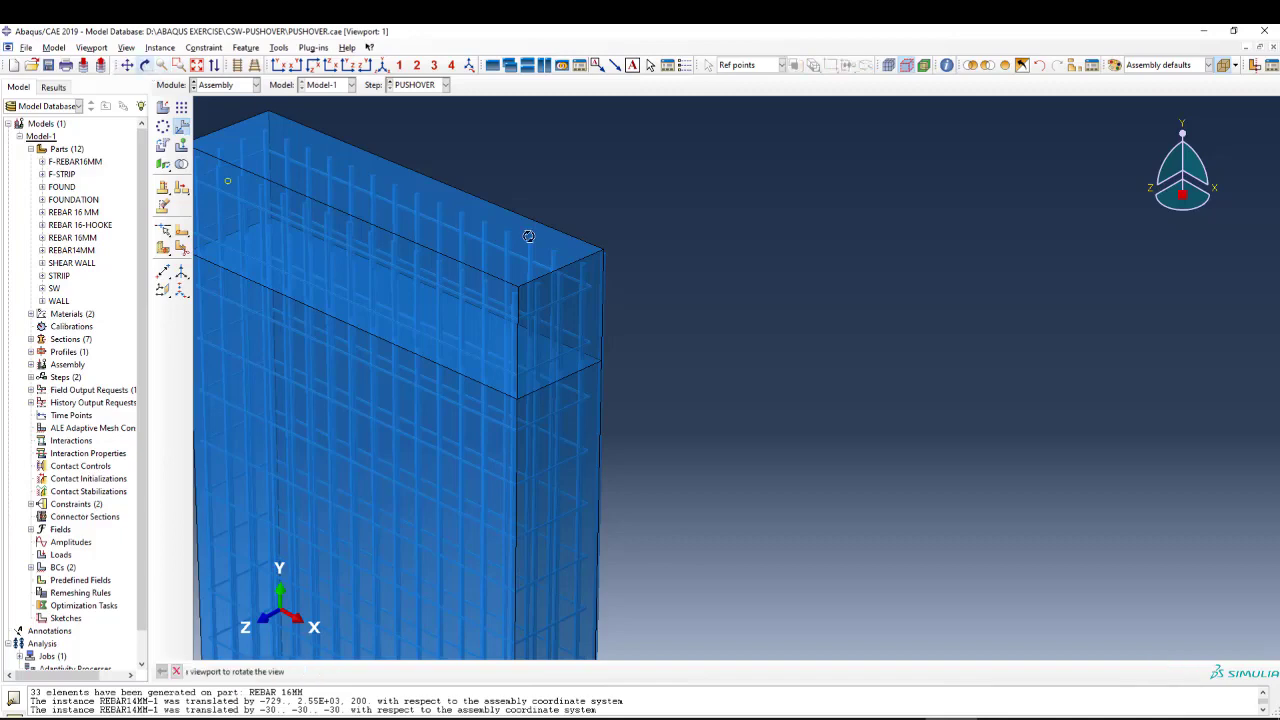
left_click_drag(730, 250, 509, 473)
left_click_drag(480, 322, 490, 315)
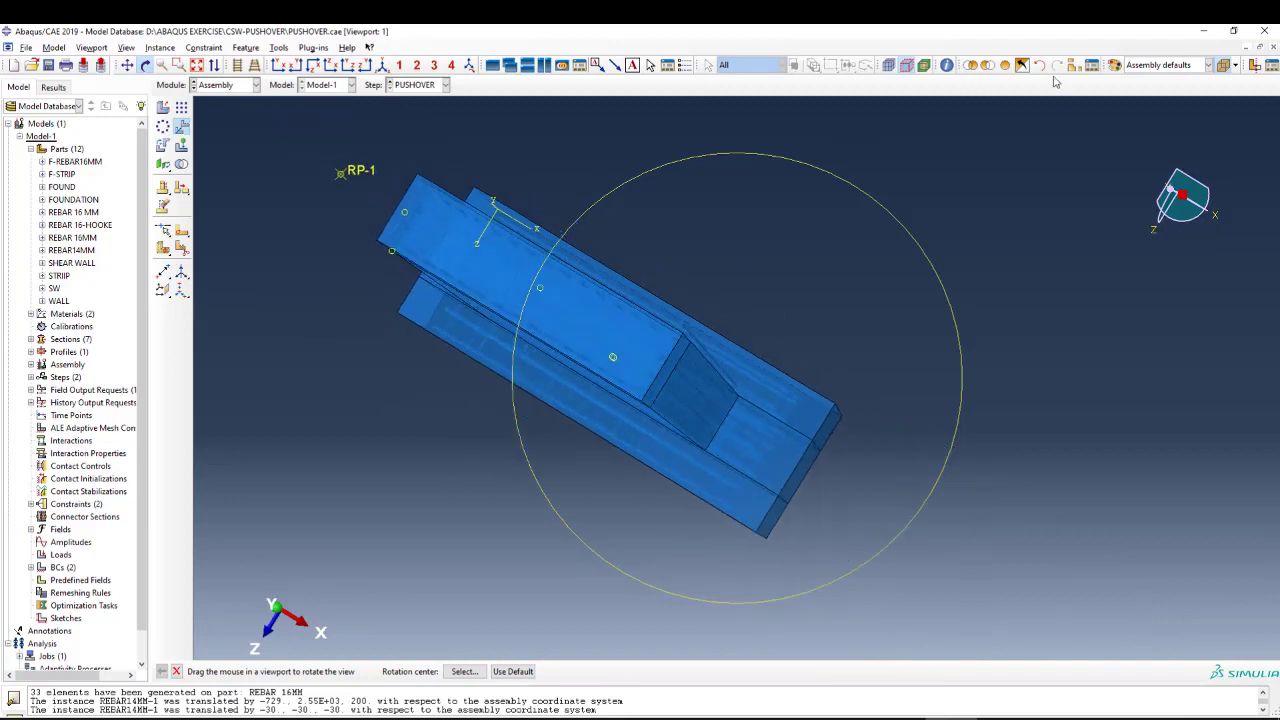
left_click(382, 65)
scroll(595, 180, "down", 2)
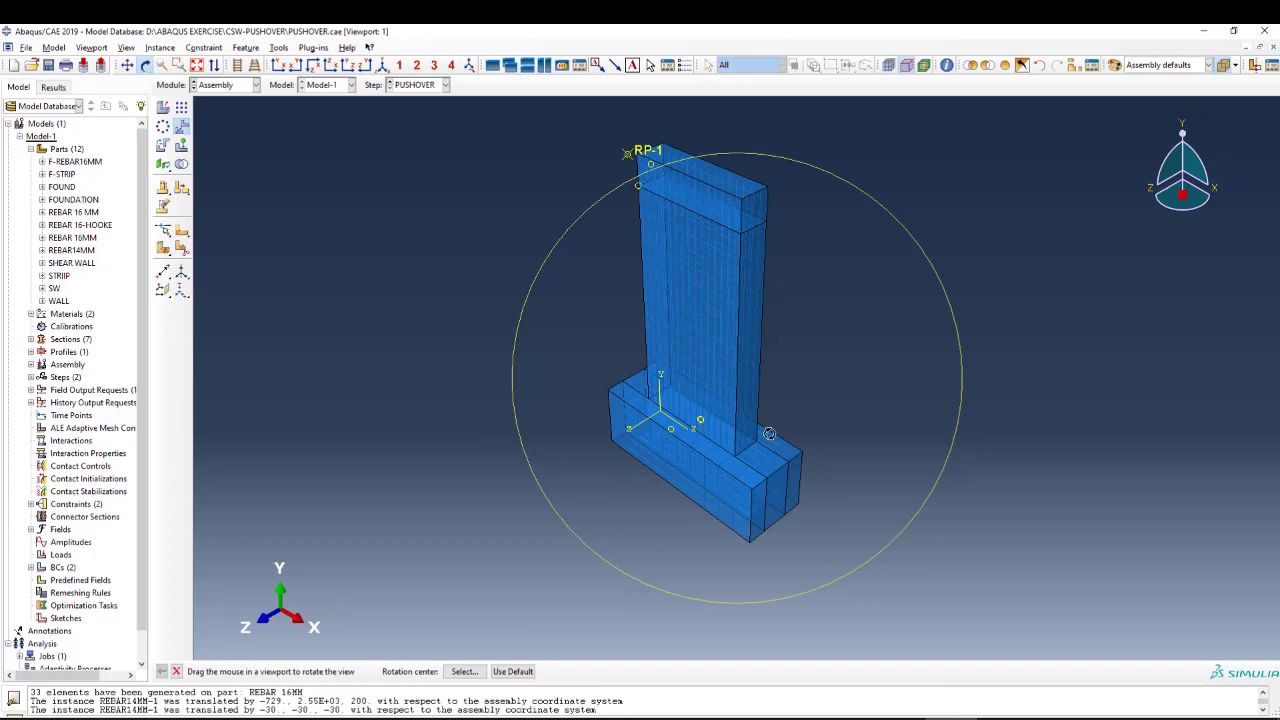
left_click_drag(778, 247, 629, 347)
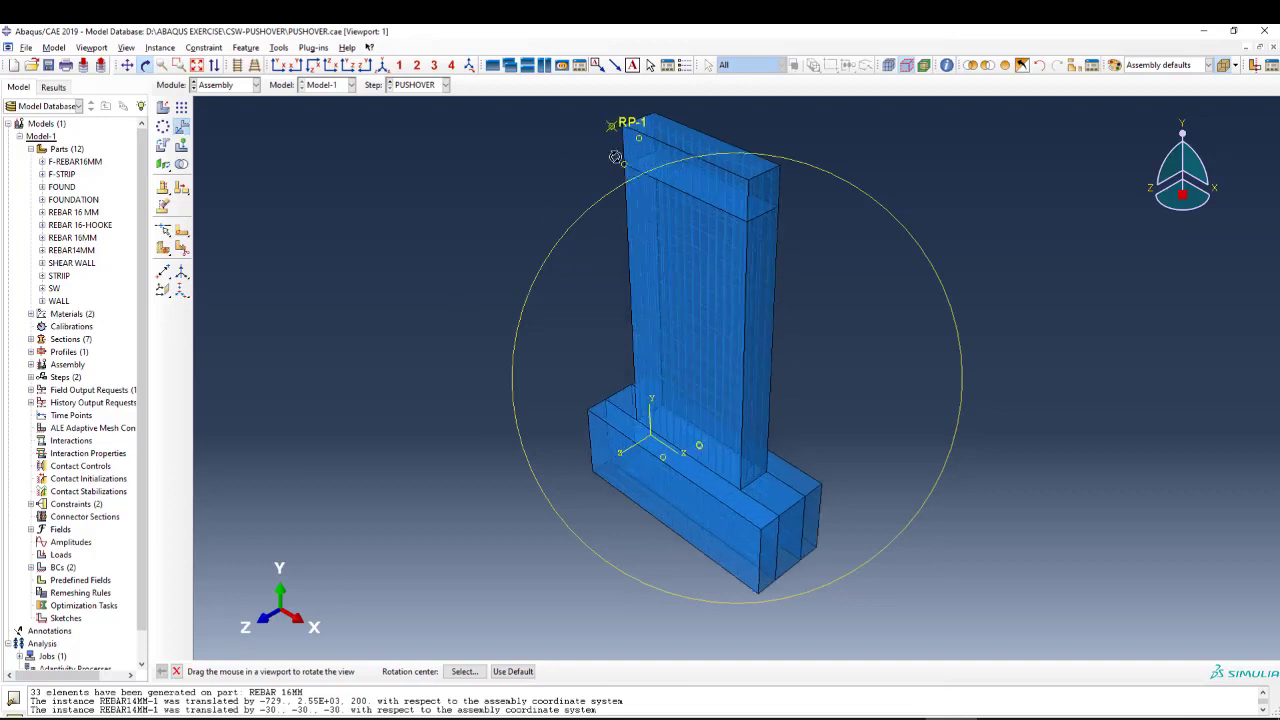
left_click_drag(629, 236, 797, 444)
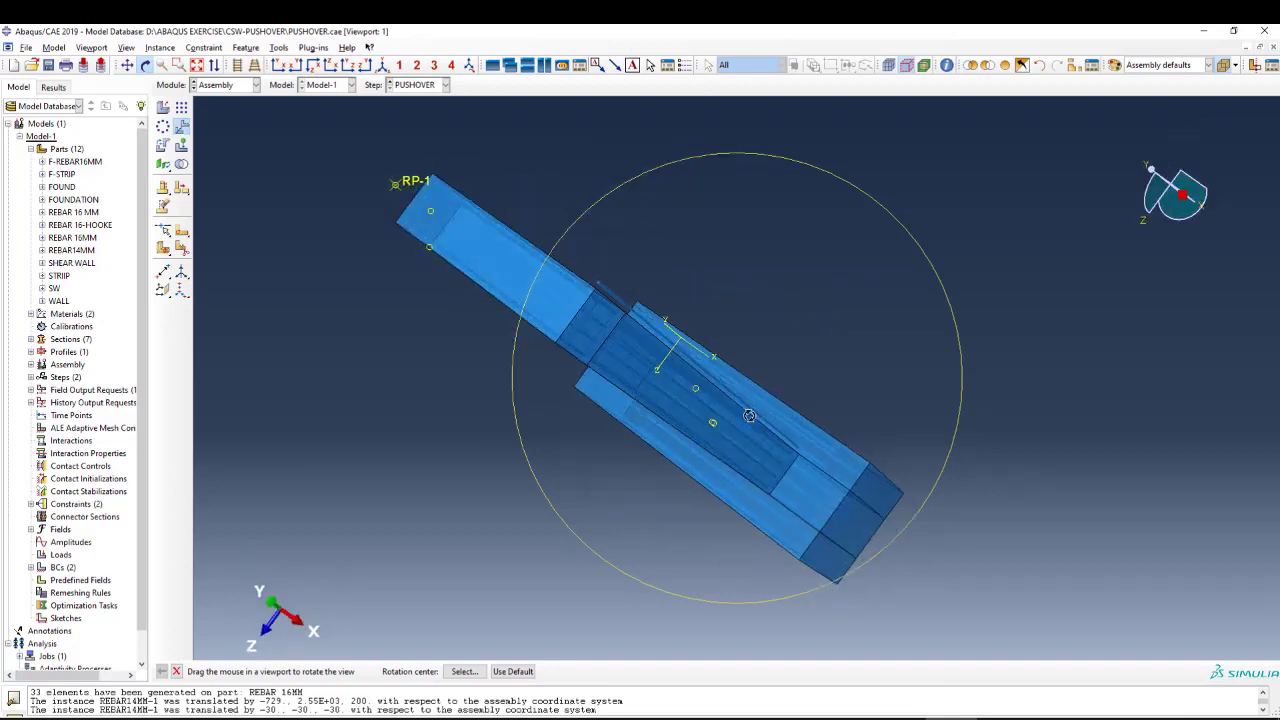
scroll(751, 413, "up", 2)
key("Escape")
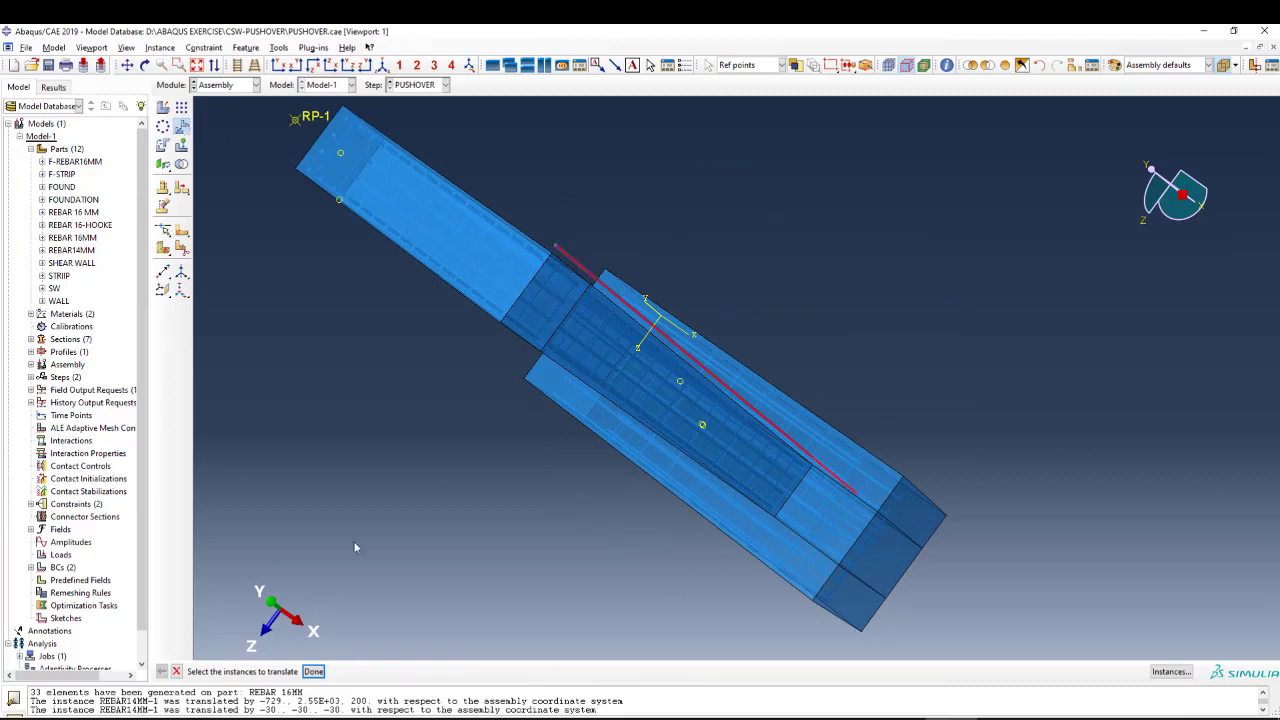
Translate the REBAR14MM-1 instance by 0, 0, 60 from the start point 0,0,0 and accept its new position.
left_click(162, 127)
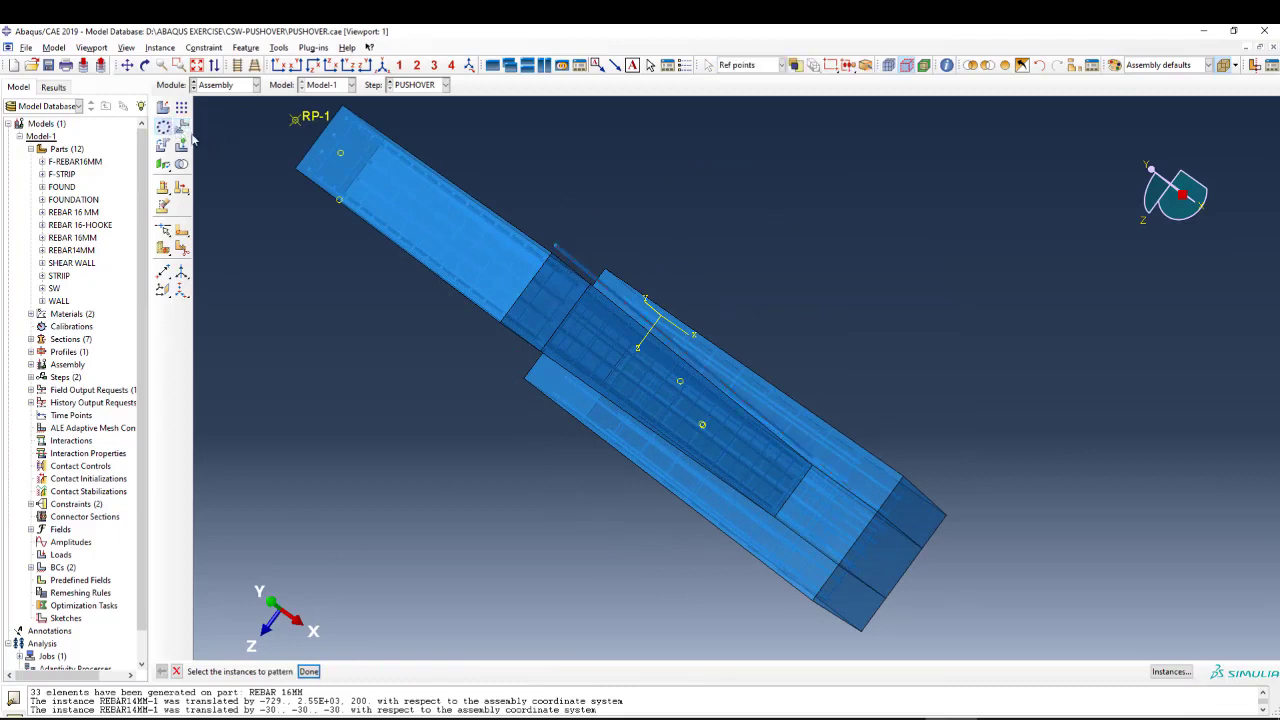
left_click(181, 127)
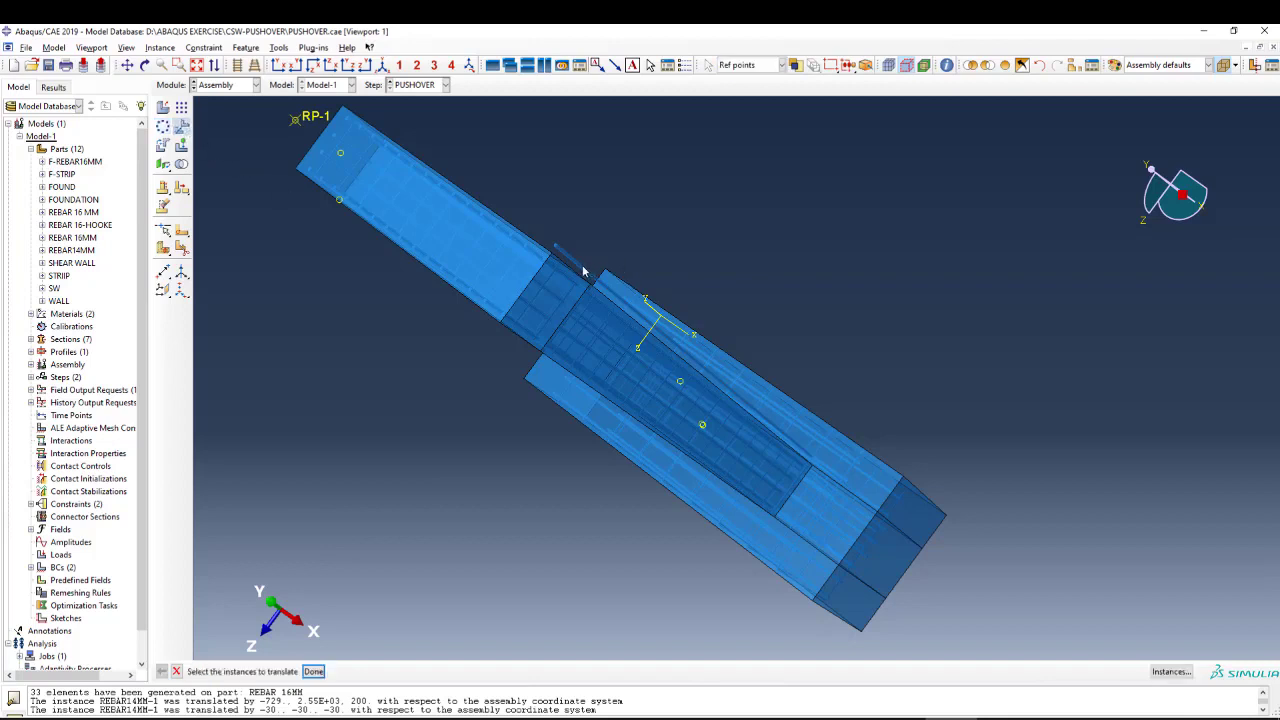
left_click(584, 271)
middle_click(587, 204)
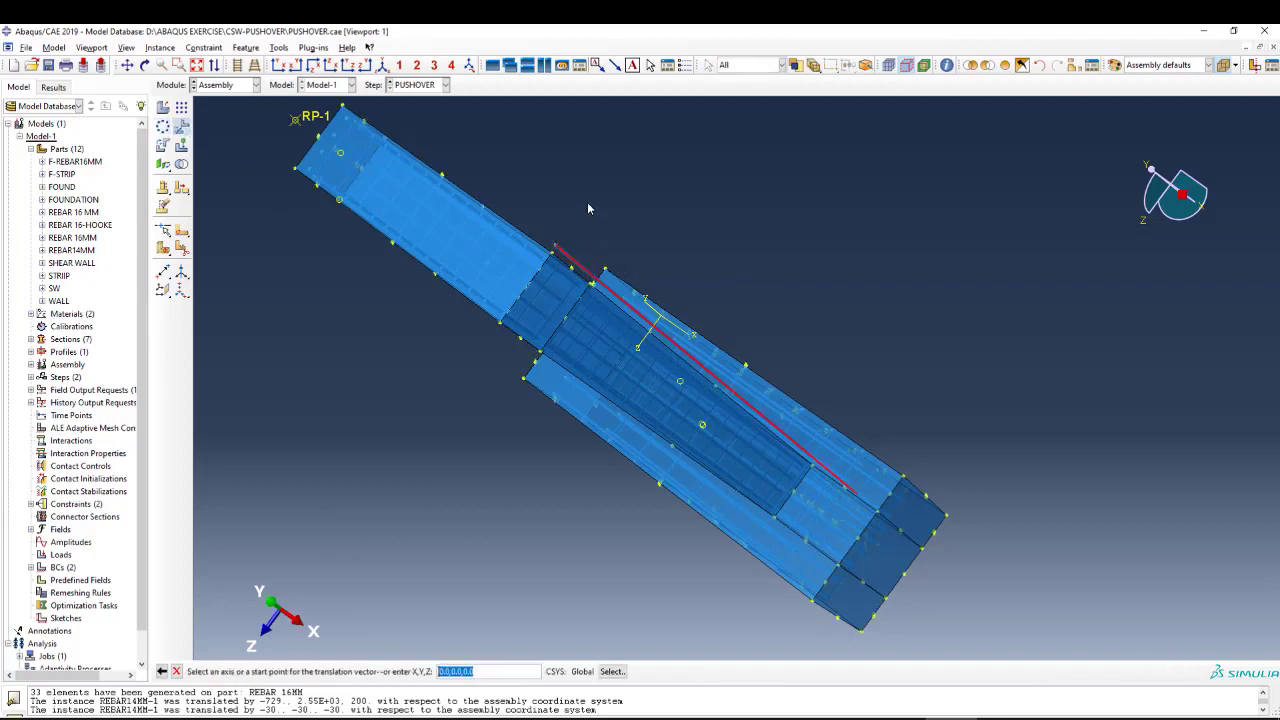
middle_click(360, 418)
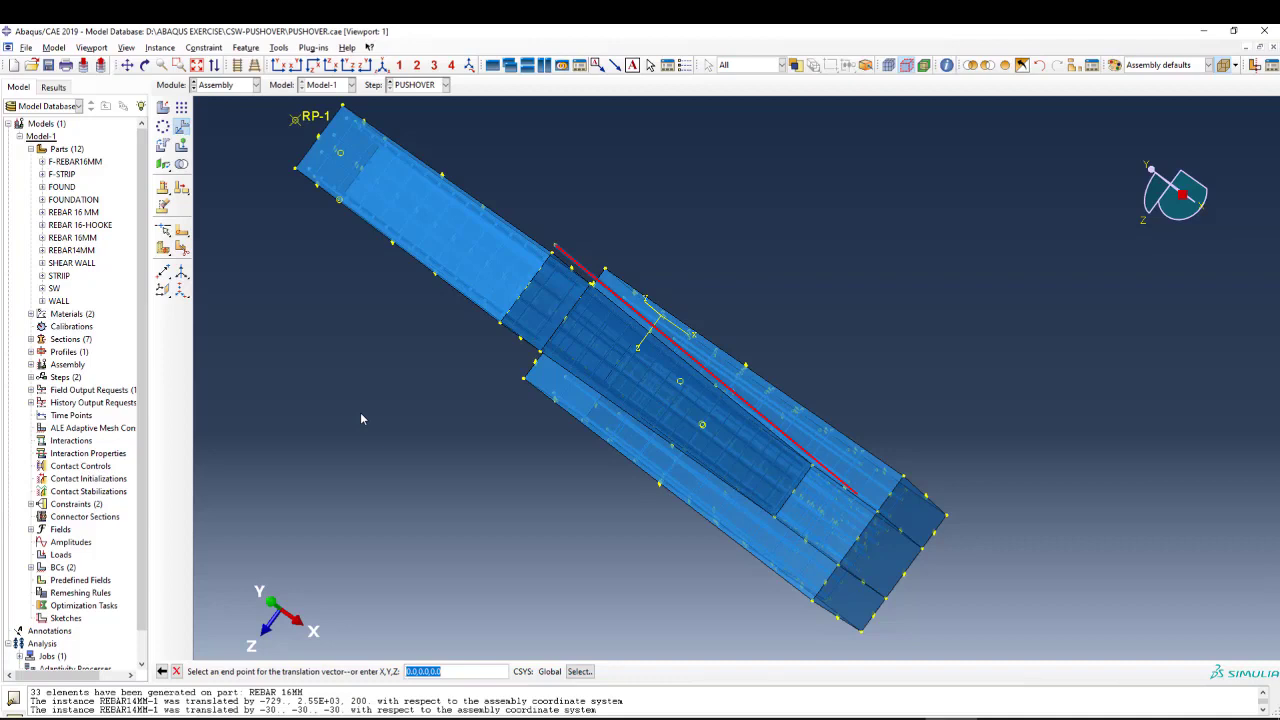
type("0,0,60")
key("Return")
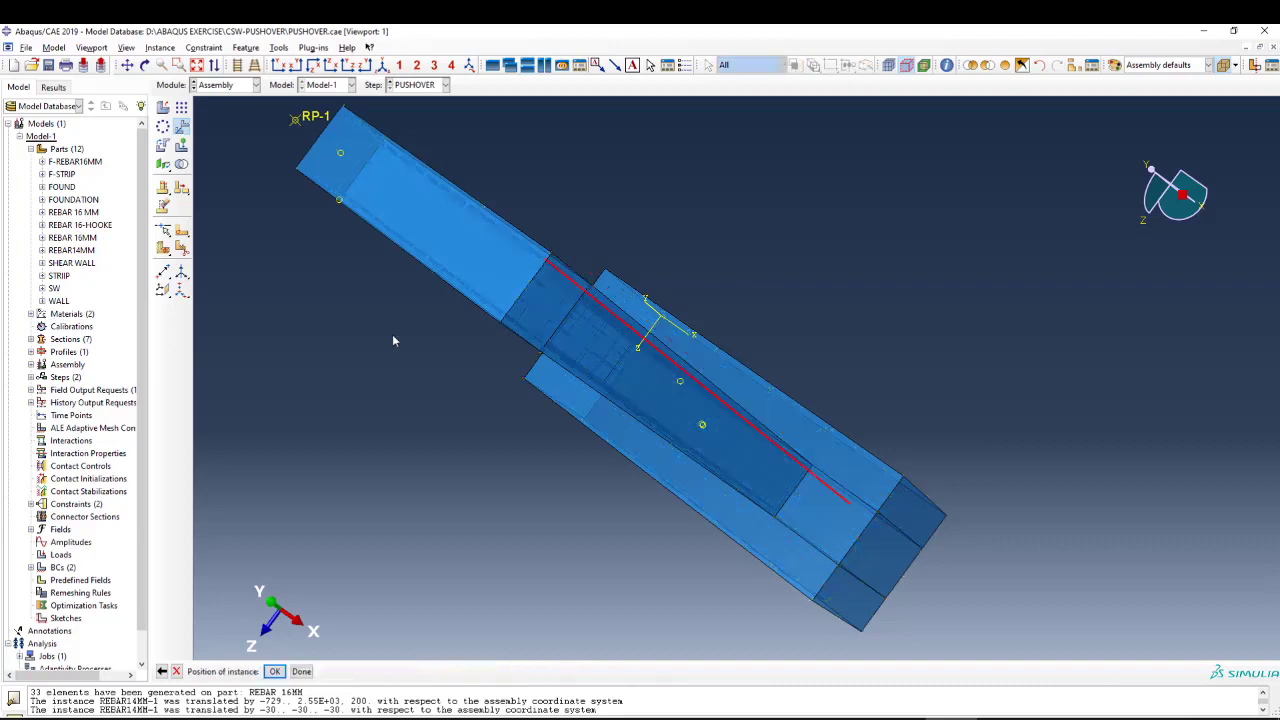
scroll(763, 410, "down", 2)
middle_click(694, 232)
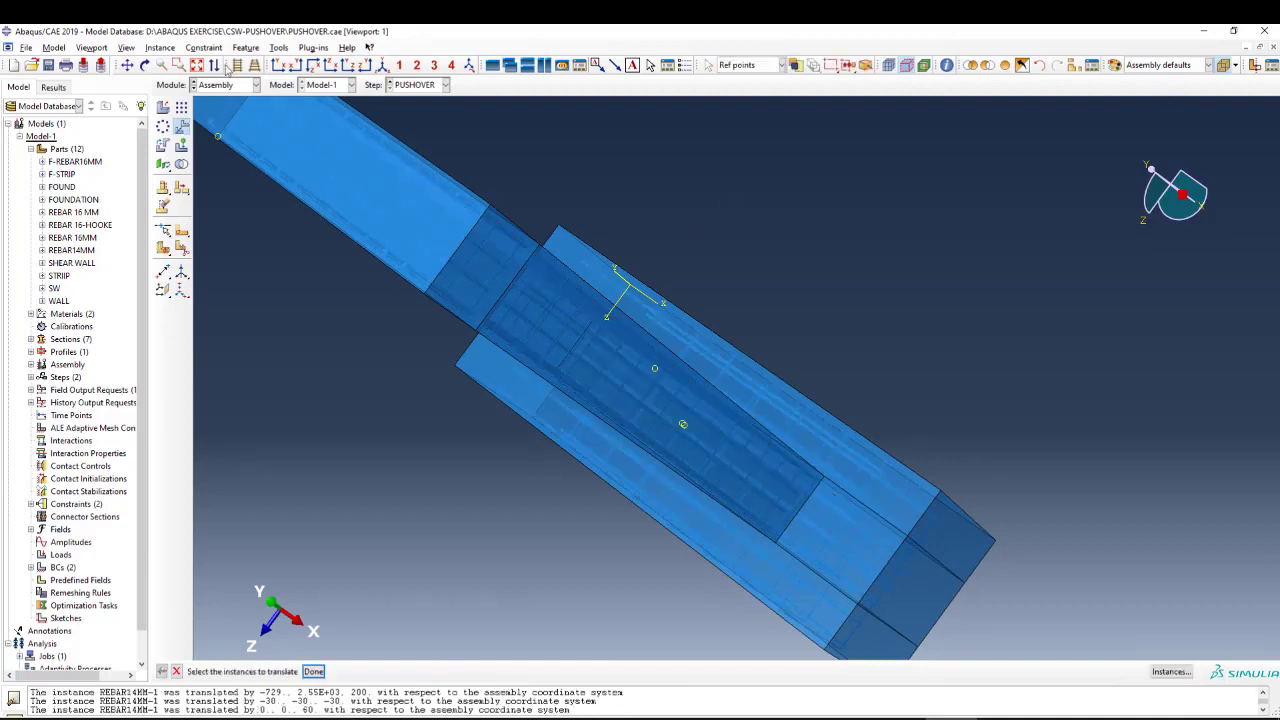
Examine the bar's placement inside the wall from above, in isometric view and from the front.
left_click(144, 65)
left_click_drag(733, 497, 755, 406)
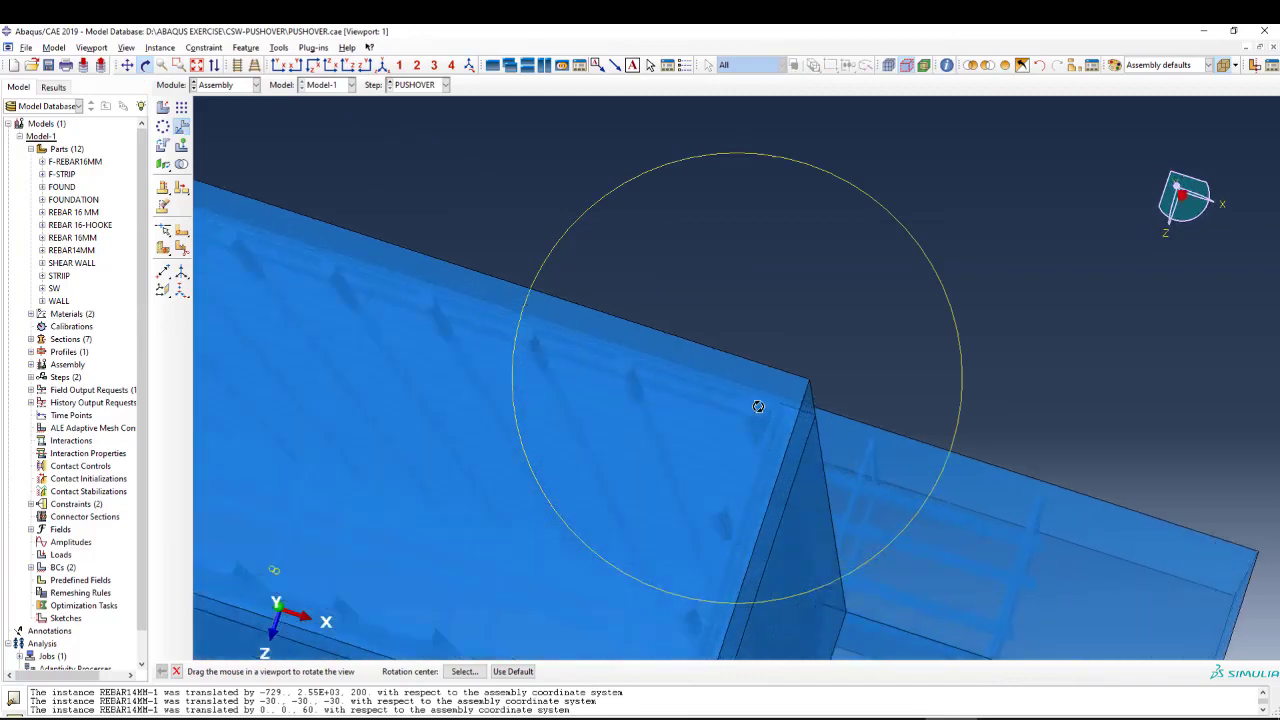
scroll(881, 371, "up", 8)
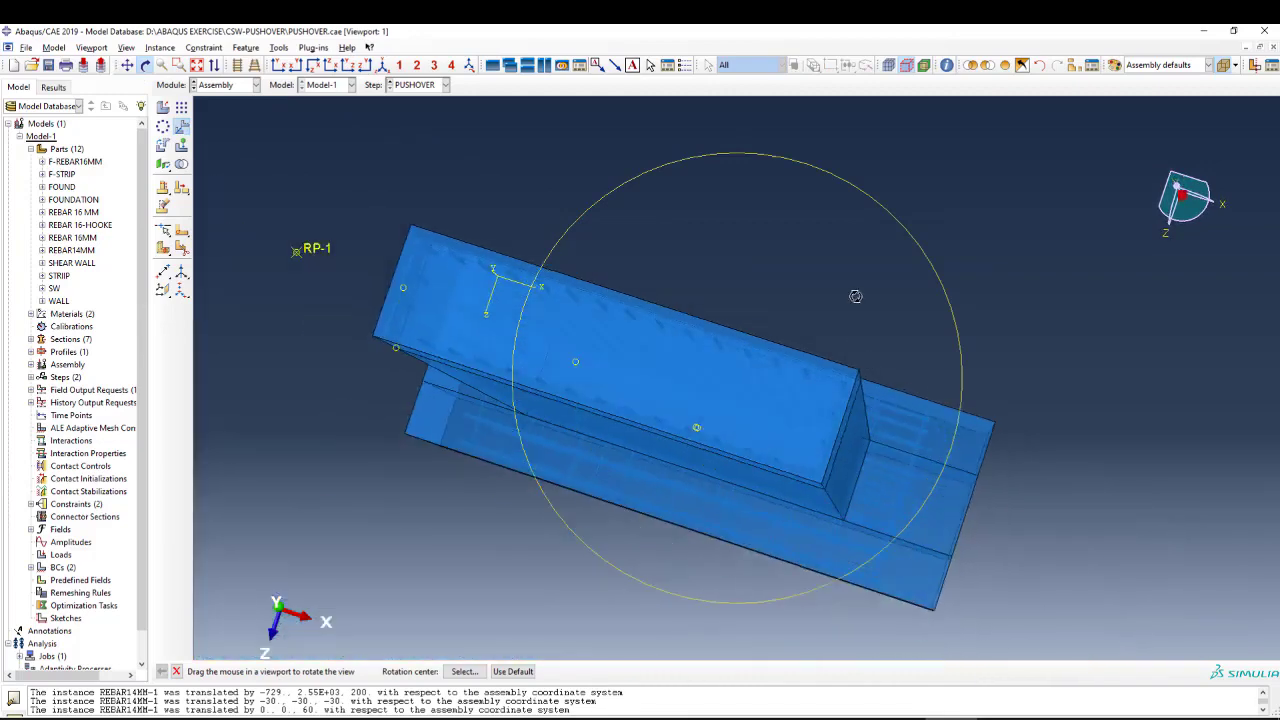
key("Escape")
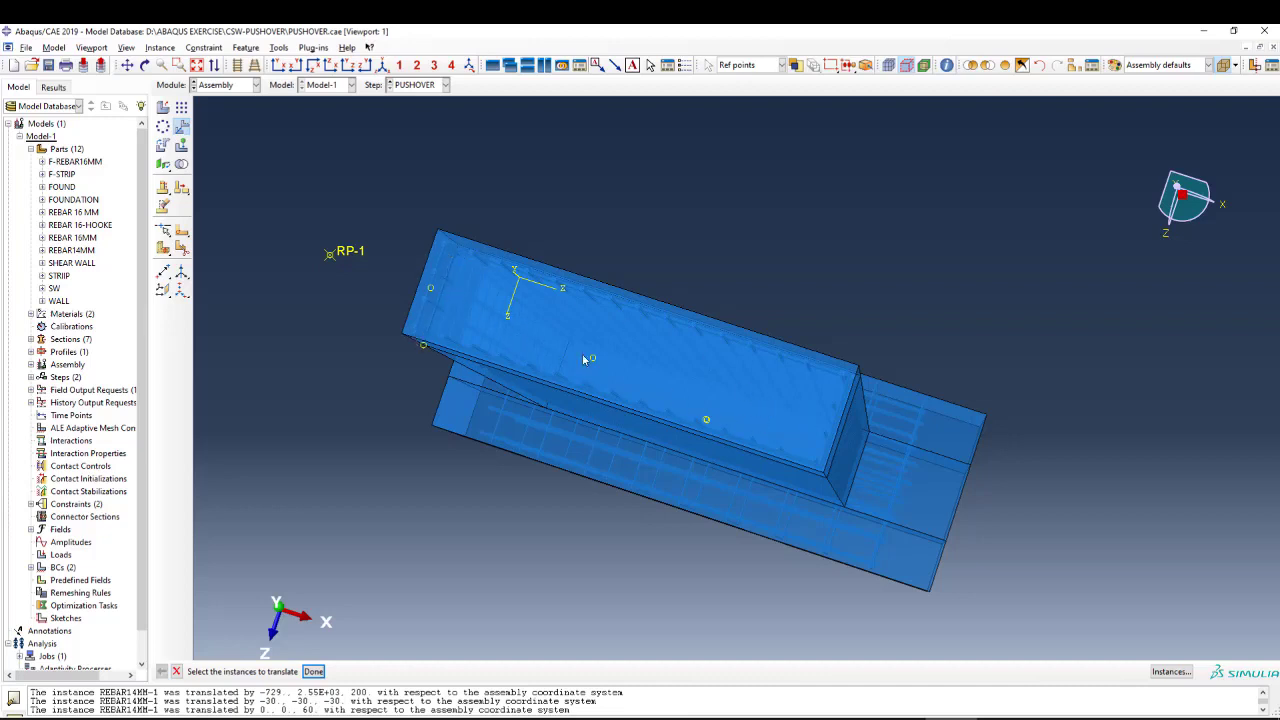
left_click(382, 67)
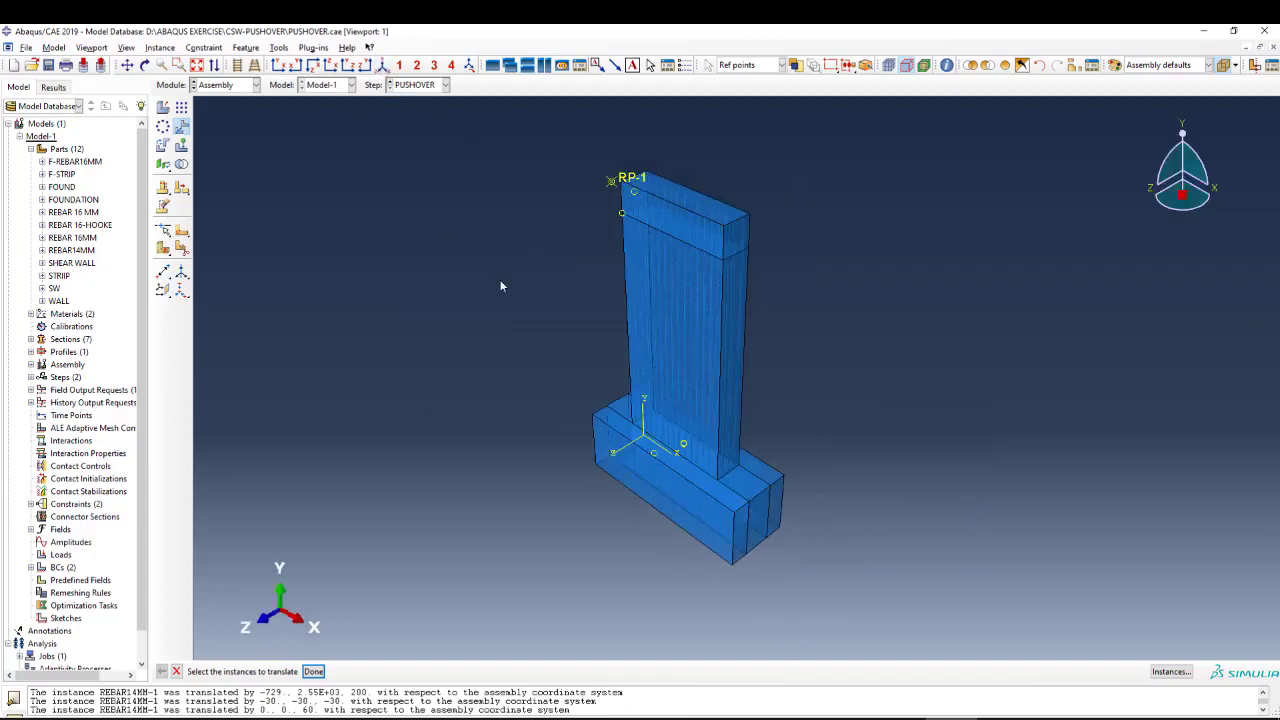
scroll(698, 303, "up", 2)
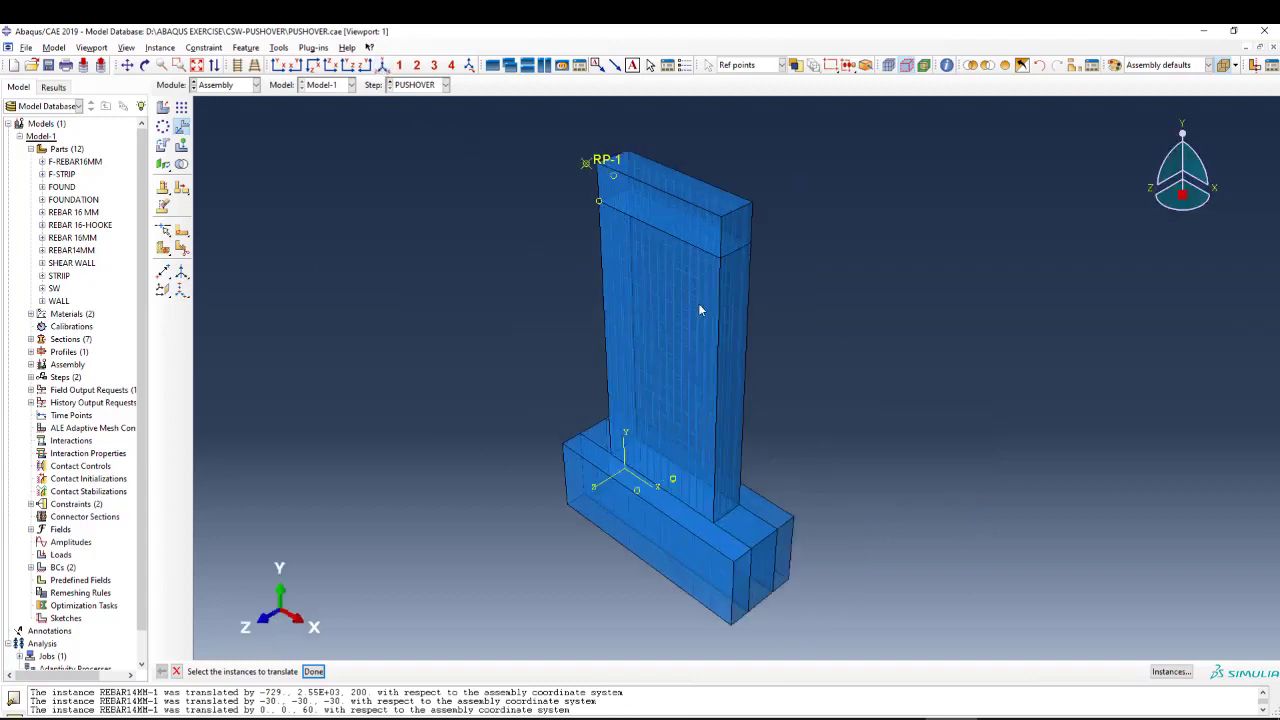
left_click(145, 65)
left_click_drag(712, 484, 729, 489)
left_click_drag(656, 418, 685, 228)
middle_click(585, 268)
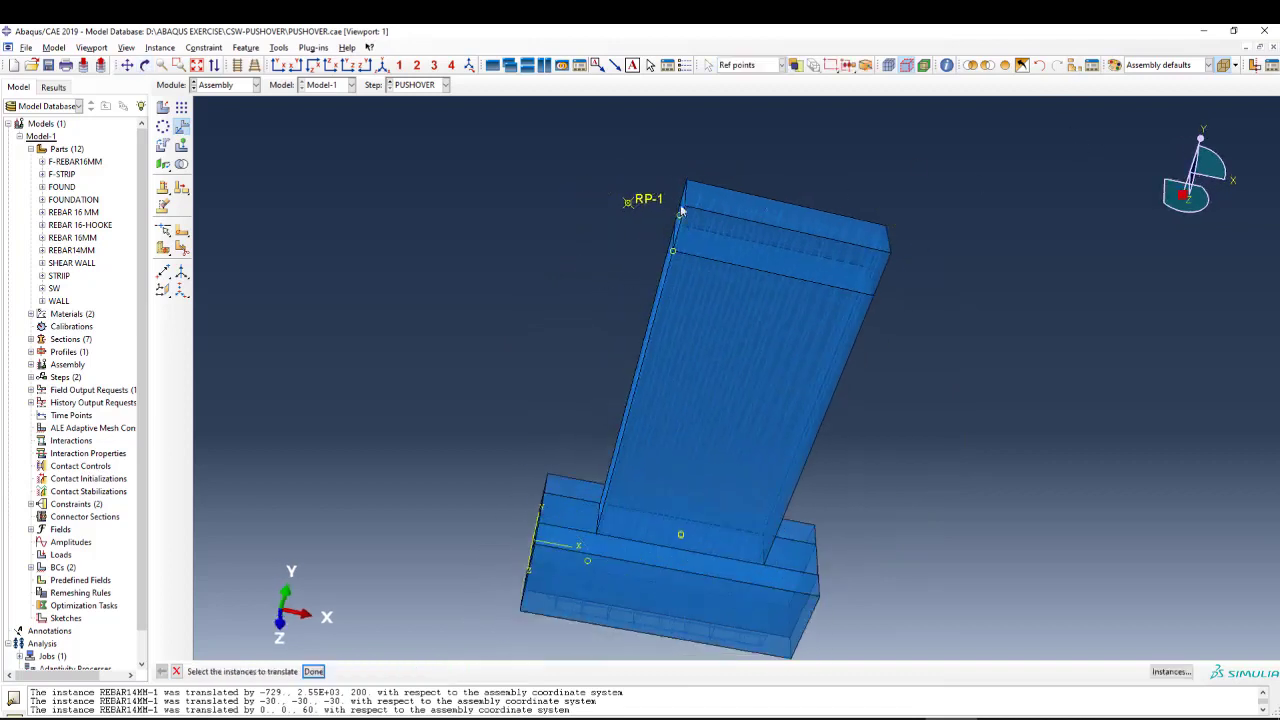
scroll(693, 229, "down", 3)
scroll(694, 228, "up", 4)
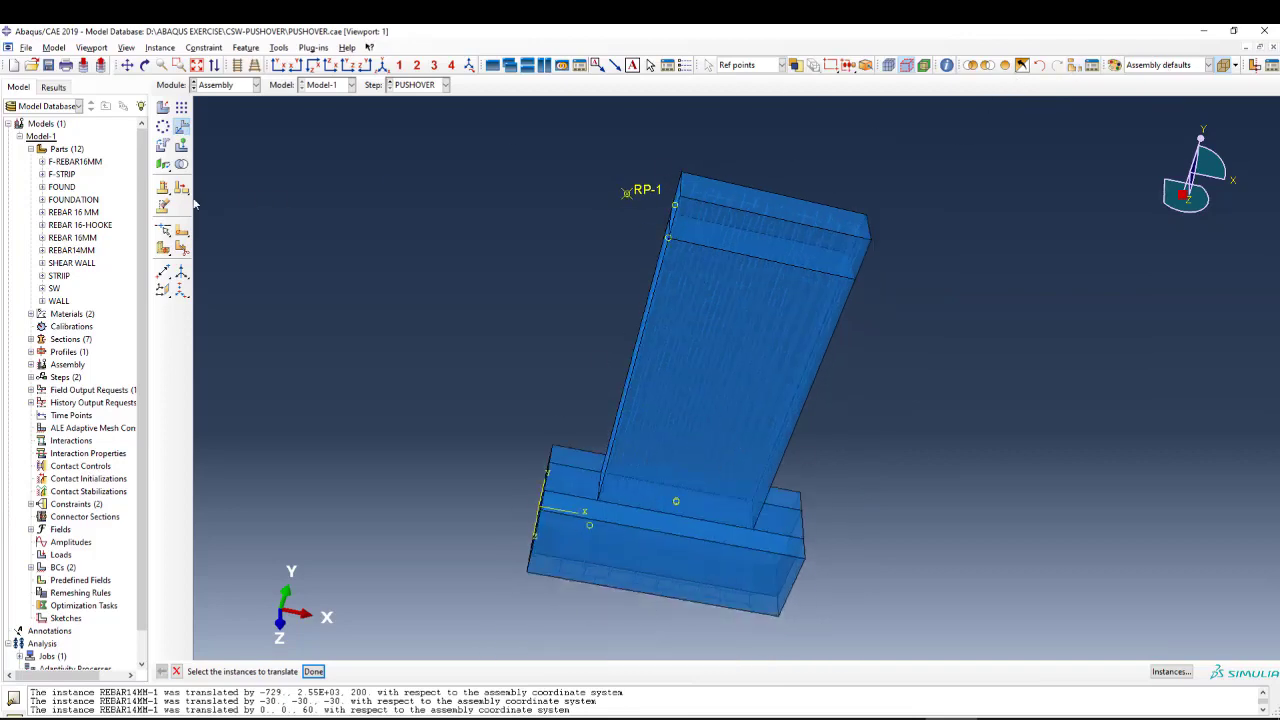
Isolate the REBAR14MM-1 instance in the viewport by intersecting the display group with it.
left_click(1075, 67)
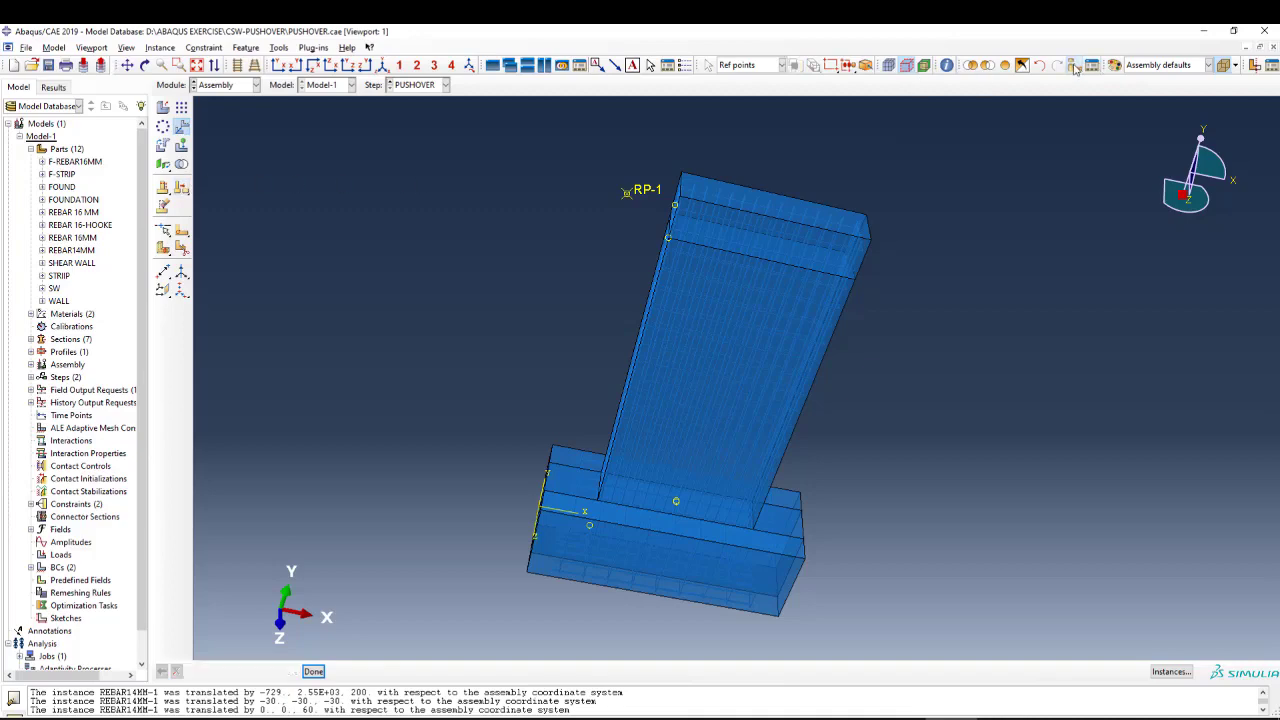
left_click_drag(501, 225, 500, 430)
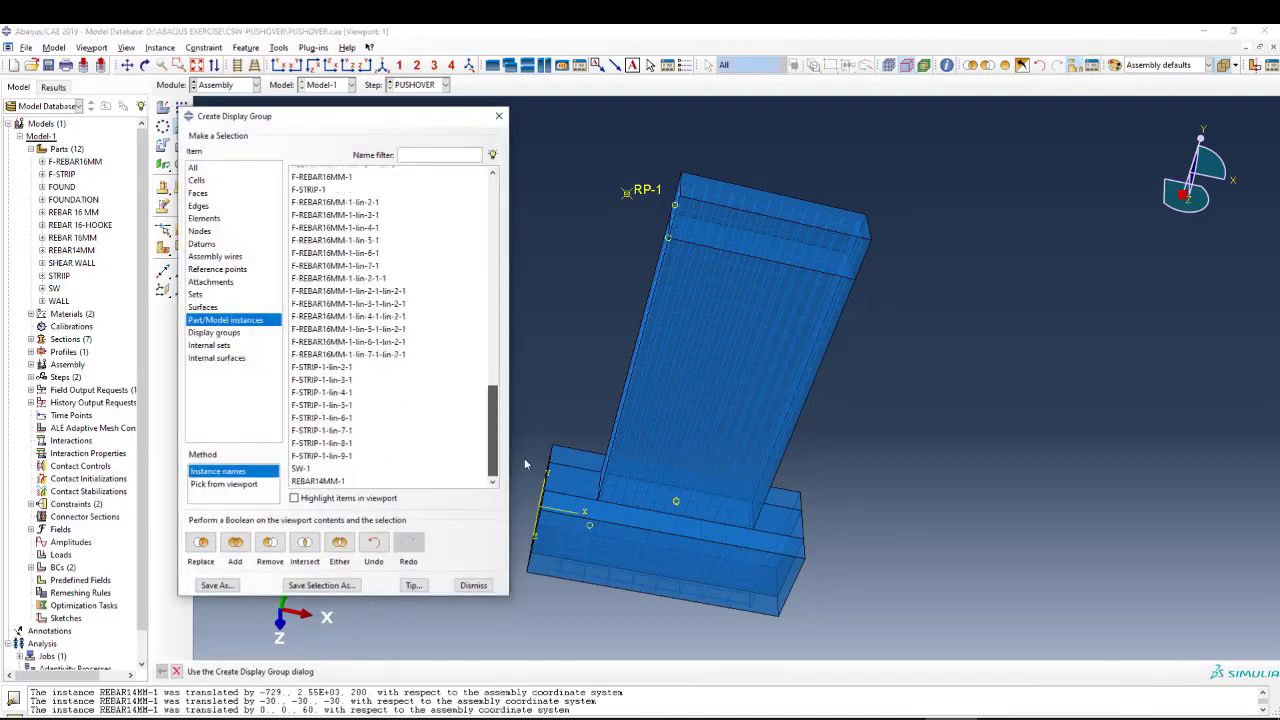
left_click(312, 481)
left_click(304, 542)
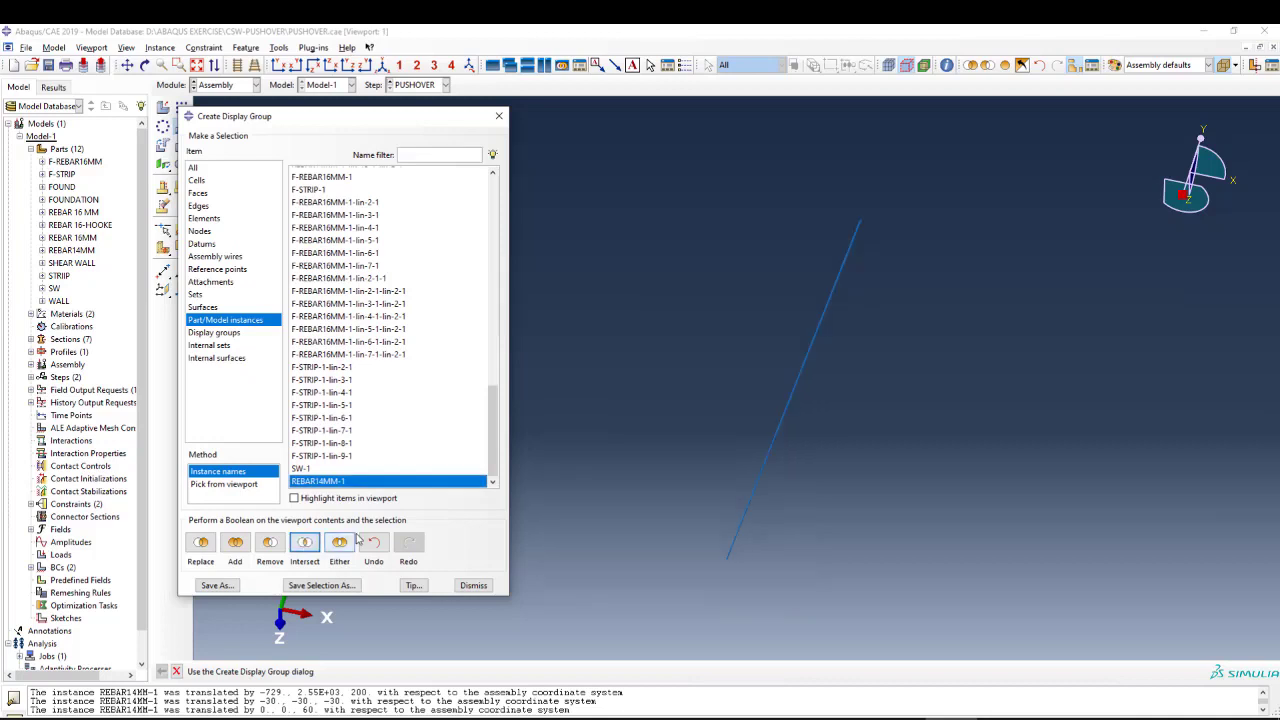
left_click(499, 116)
Delete the isolated REBAR14MM-1 instance from the assembly.
left_click(163, 206)
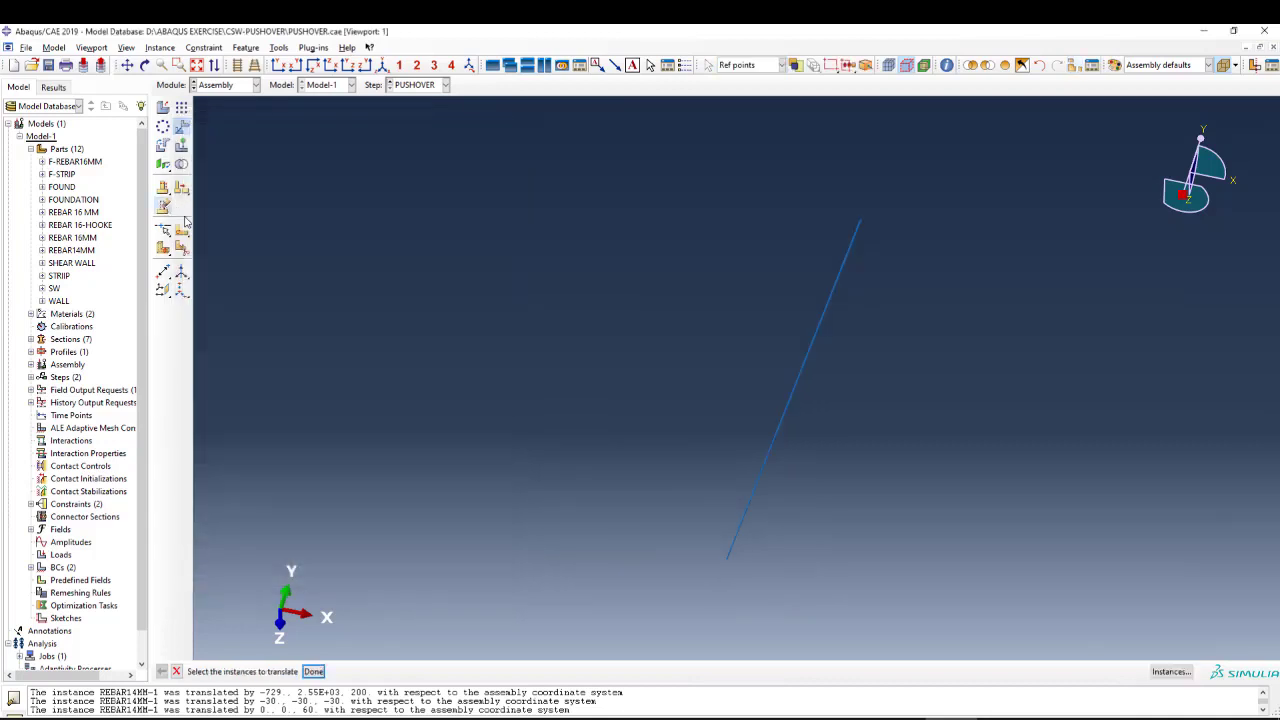
left_click_drag(957, 166, 689, 557)
middle_click(551, 431)
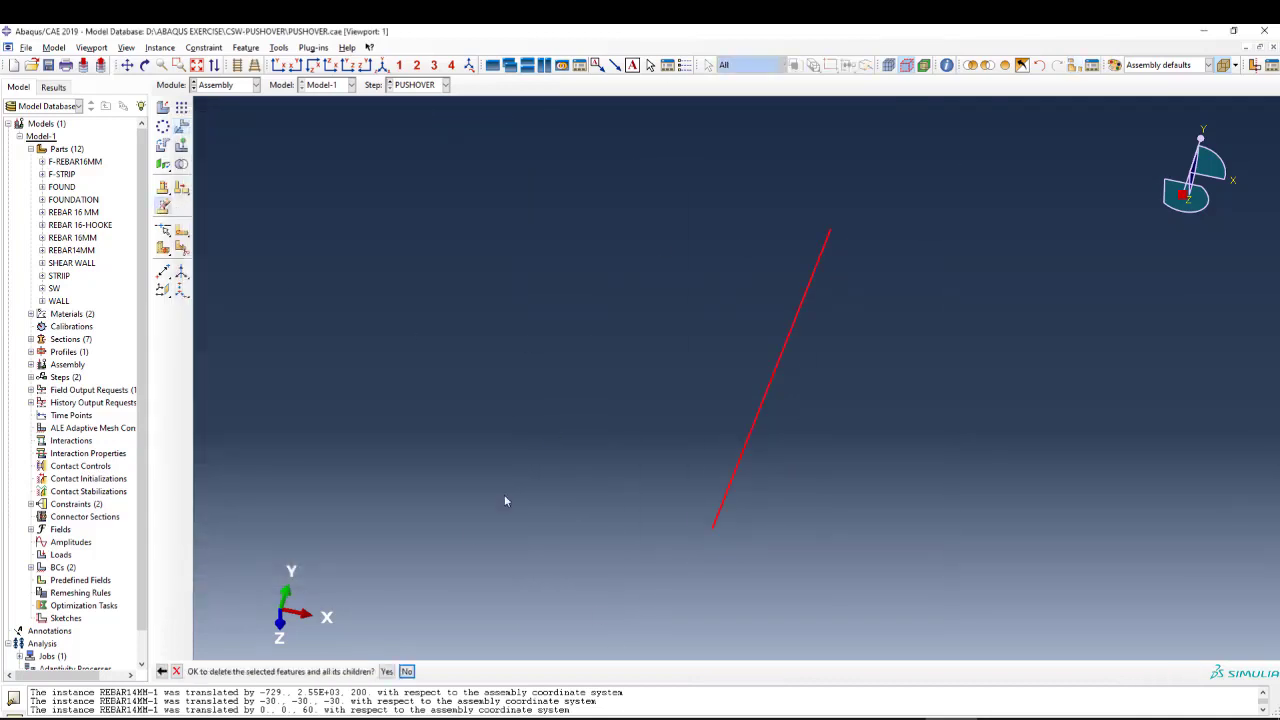
left_click(388, 672)
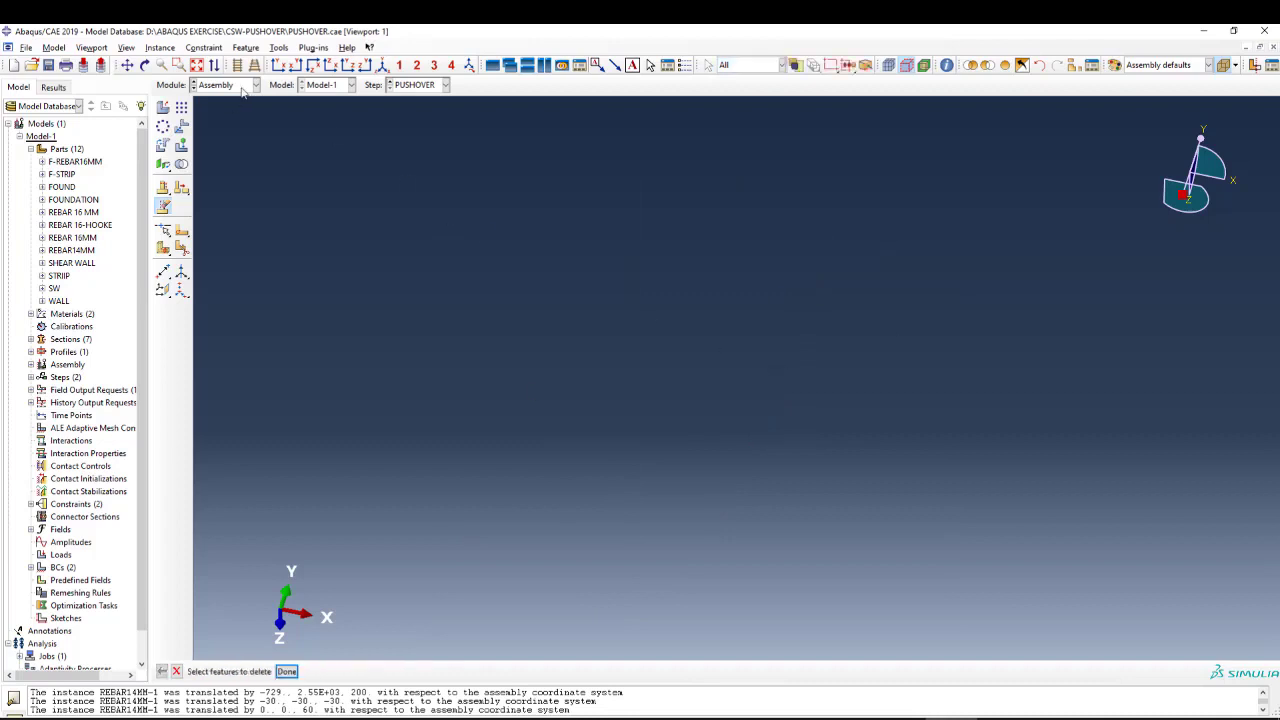
Show the whole assembly again and switch to the Step module.
left_click(1005, 67)
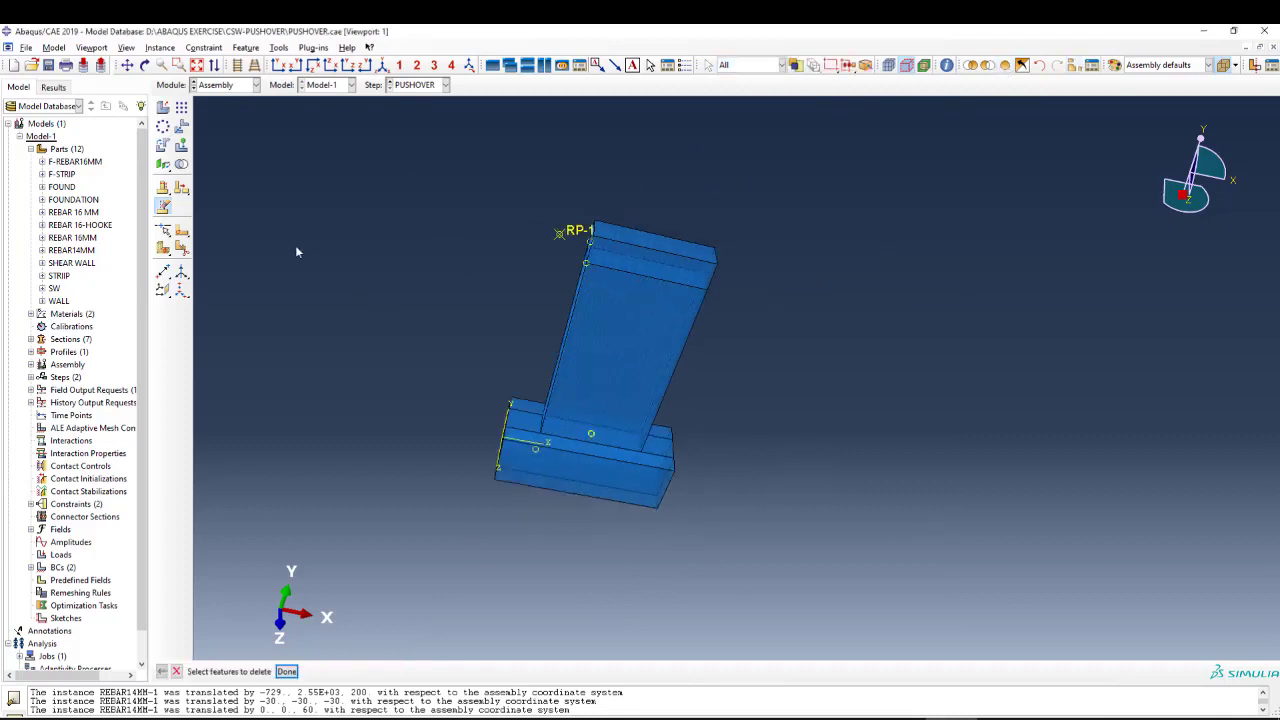
left_click(240, 86)
left_click(225, 127)
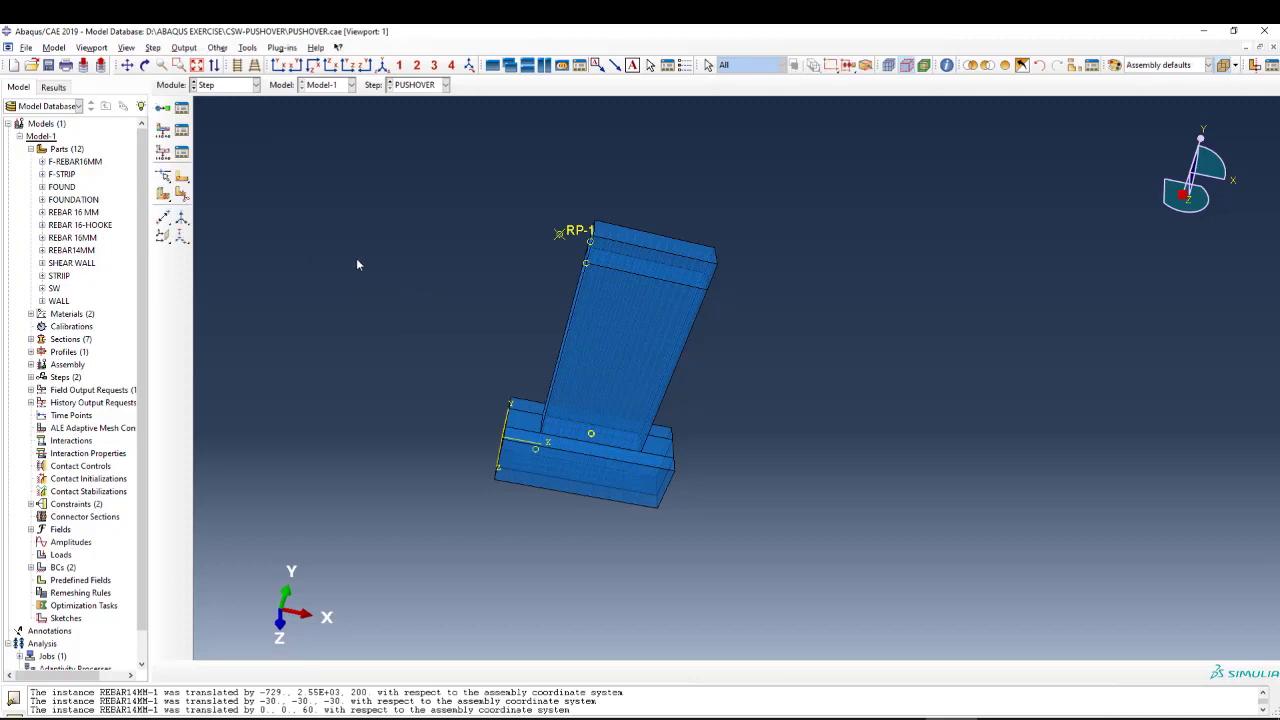
Open the PUSHOVER static step for editing and check its time period among the basic settings.
left_click(181, 108)
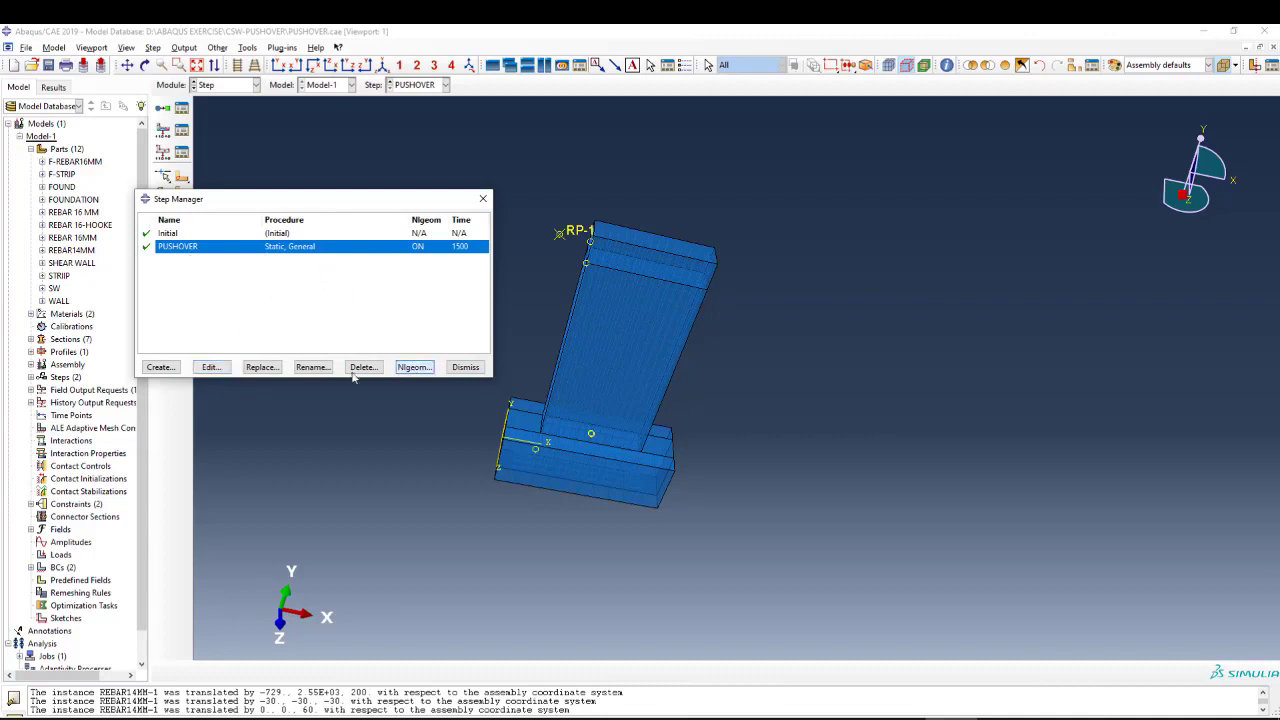
left_click(211, 367)
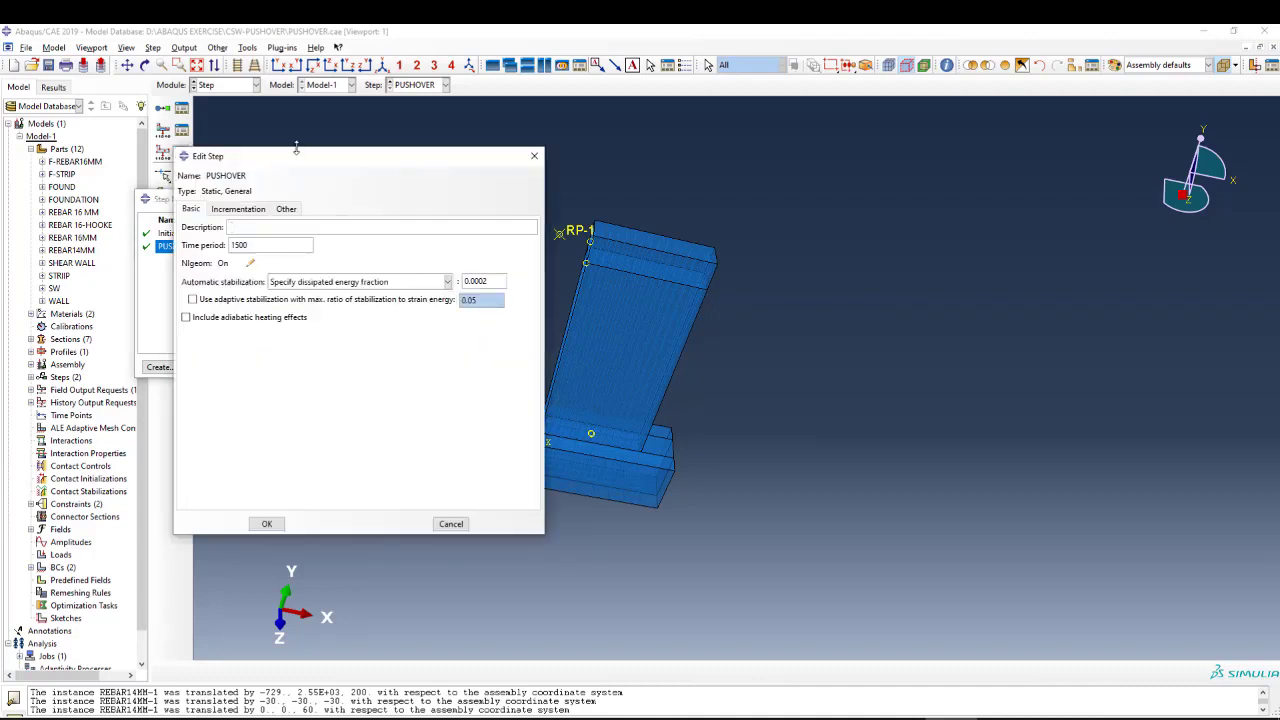
left_click_drag(281, 140, 229, 124)
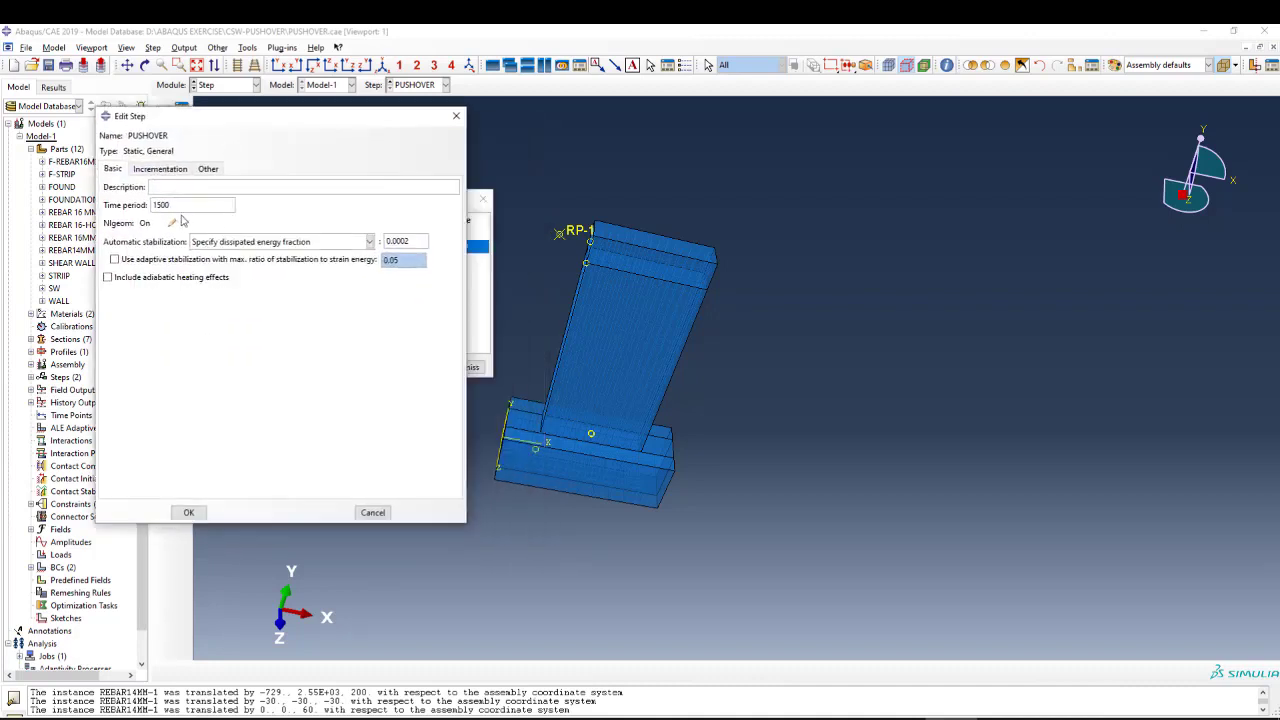
double_click(160, 204)
Check the PUSHOVER step's incrementation, namely the maximum number of increments and the minimum increment size, and close the step settings.
left_click(158, 169)
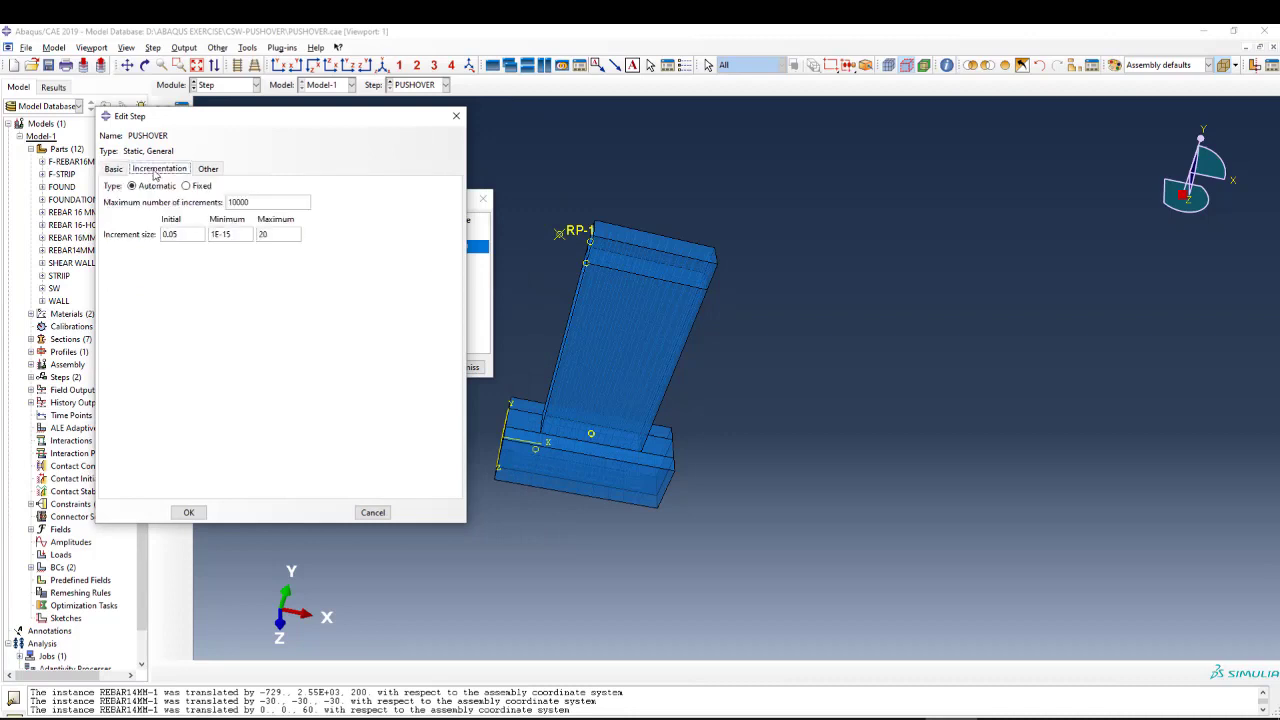
left_click_drag(249, 202, 232, 202)
left_click(257, 202)
left_click_drag(239, 231, 218, 233)
left_click(237, 234)
left_click(188, 512)
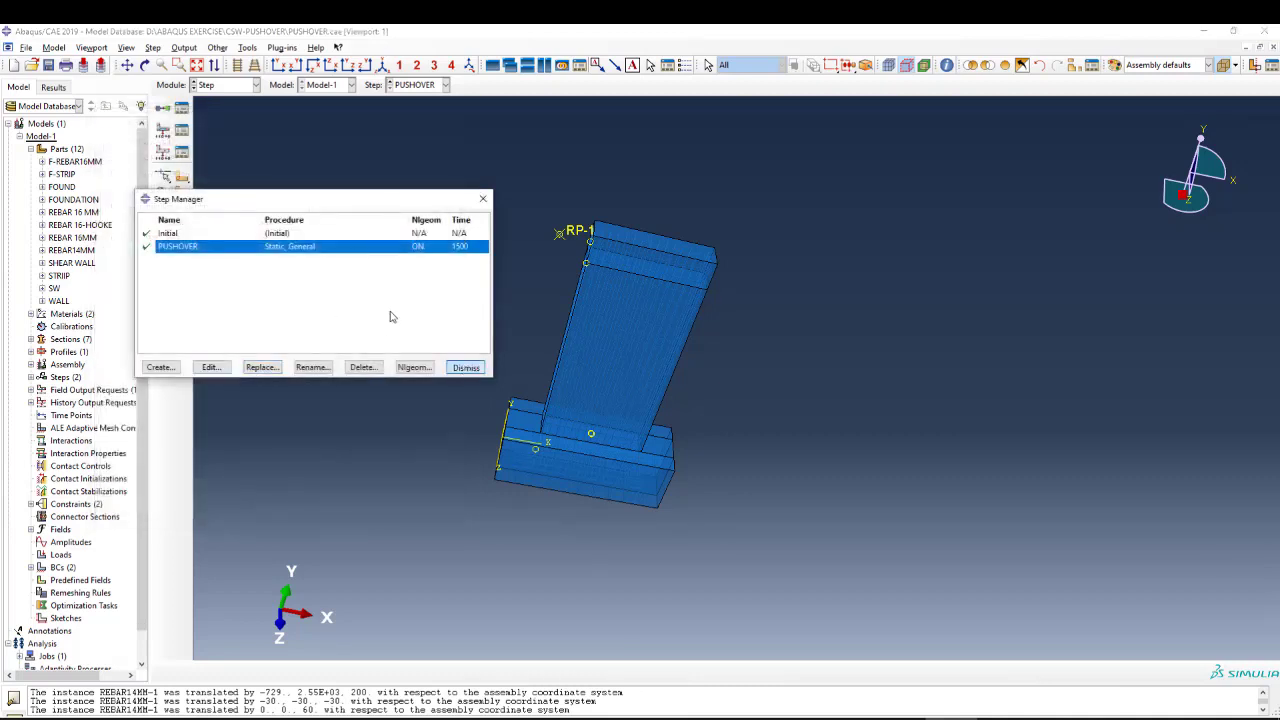
left_click(465, 367)
Review the output variables, frequency and timing options of field output request F-Output-1, and close it without changes.
left_click(181, 130)
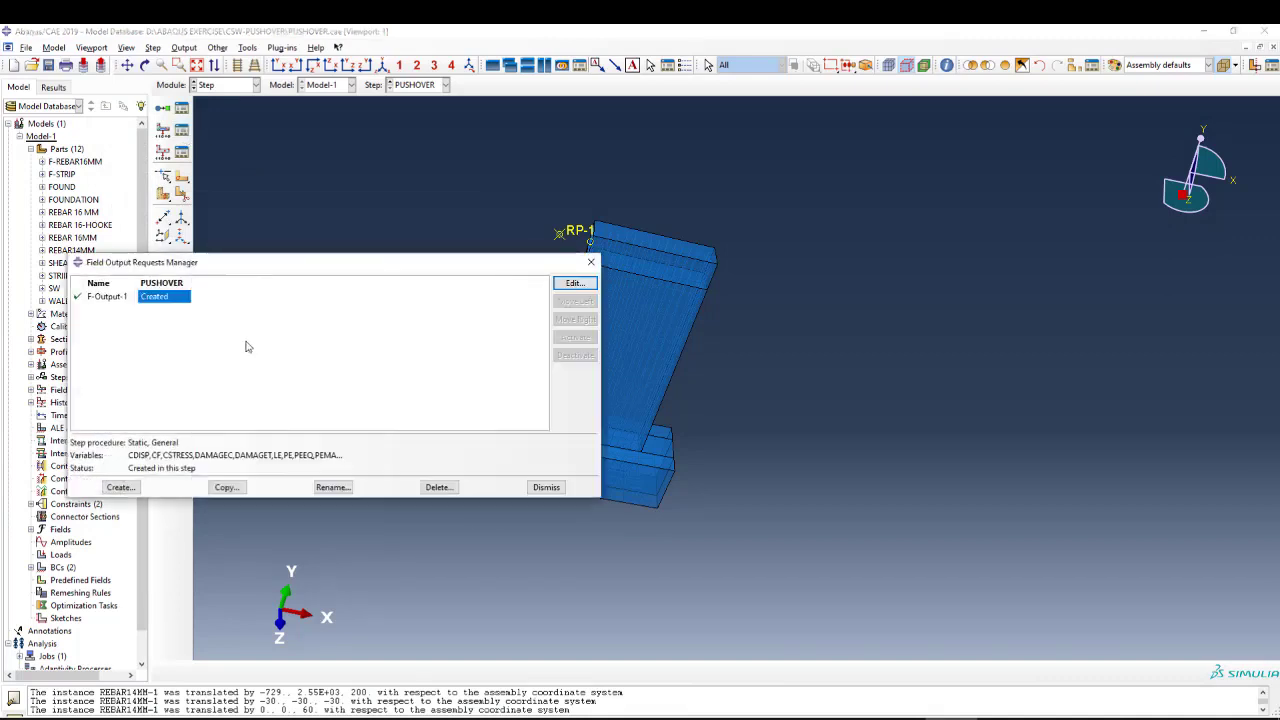
left_click(575, 283)
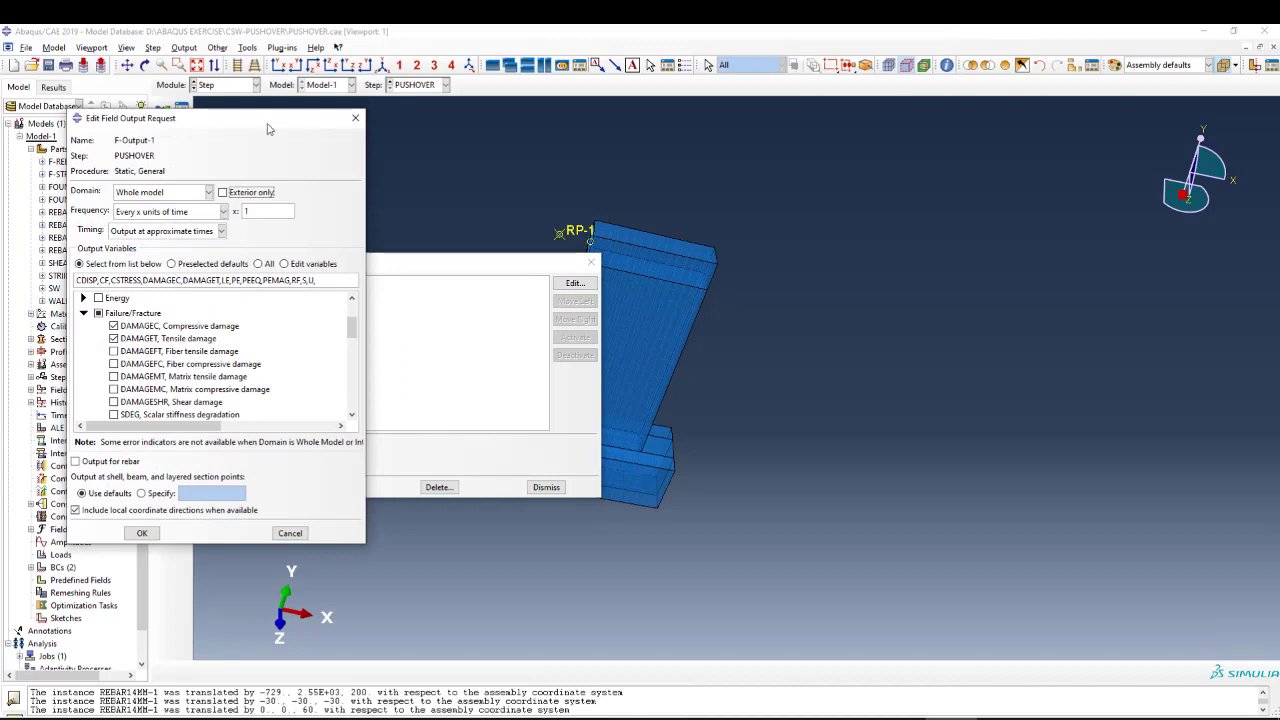
left_click_drag(266, 121, 369, 149)
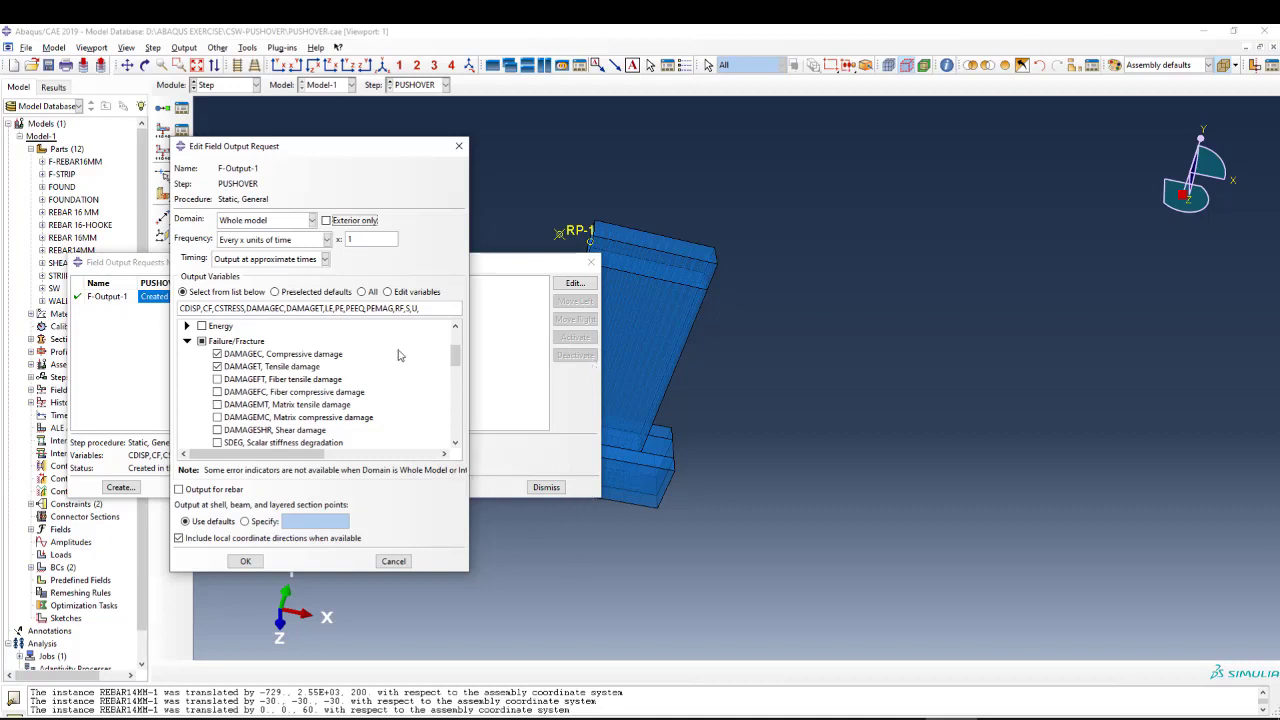
left_click(355, 241)
left_click(265, 259)
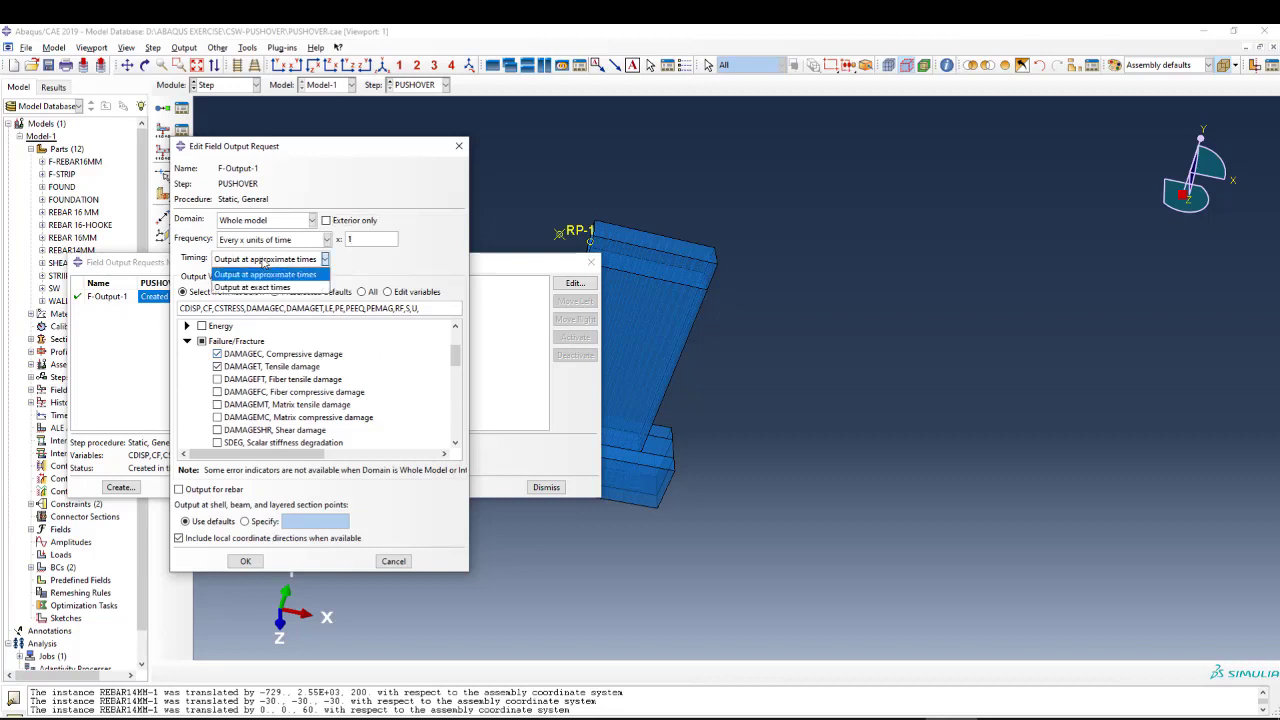
left_click(265, 261)
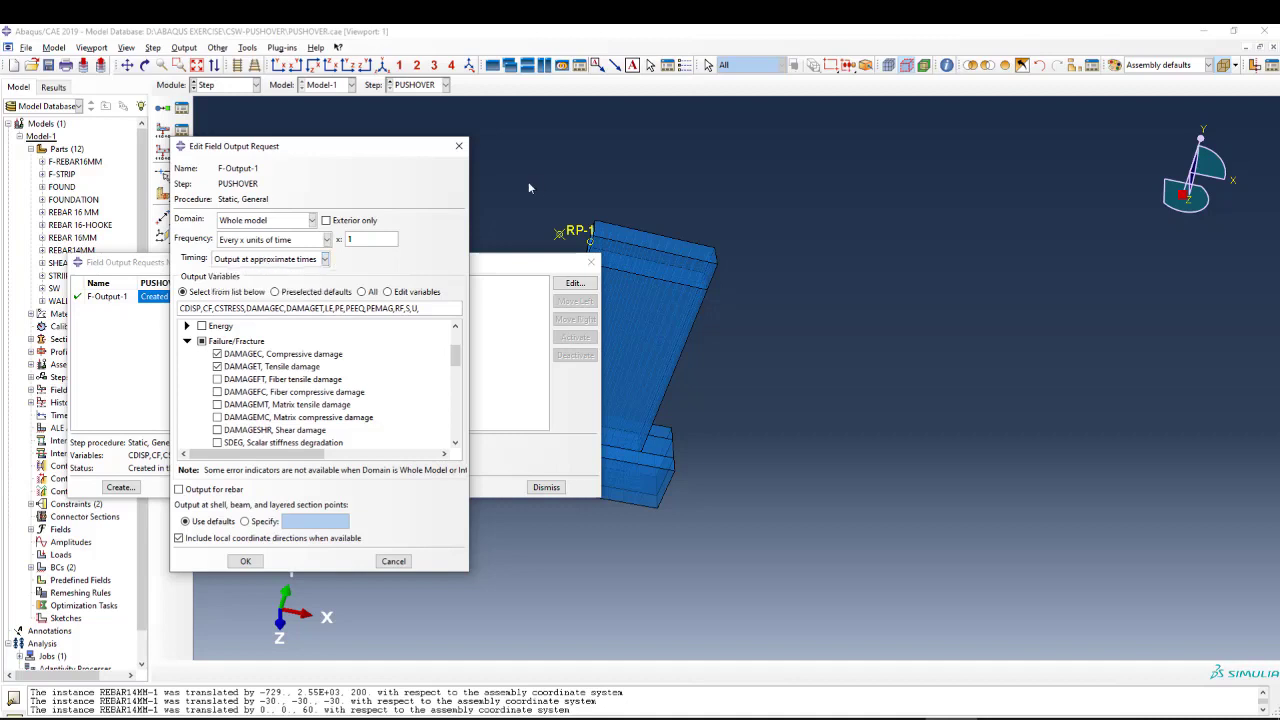
left_click(460, 146)
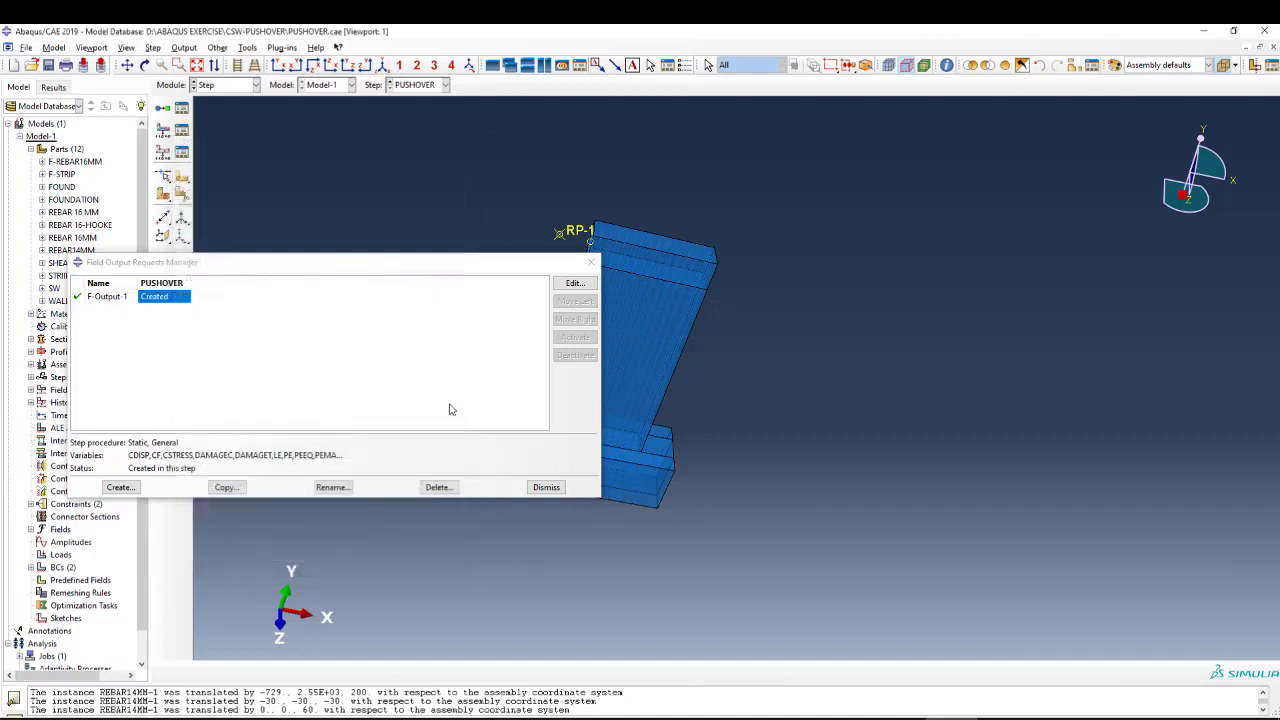
left_click(591, 262)
Examine the position of reference point RP-1 beside the top of the wall.
scroll(584, 238, "up", 4)
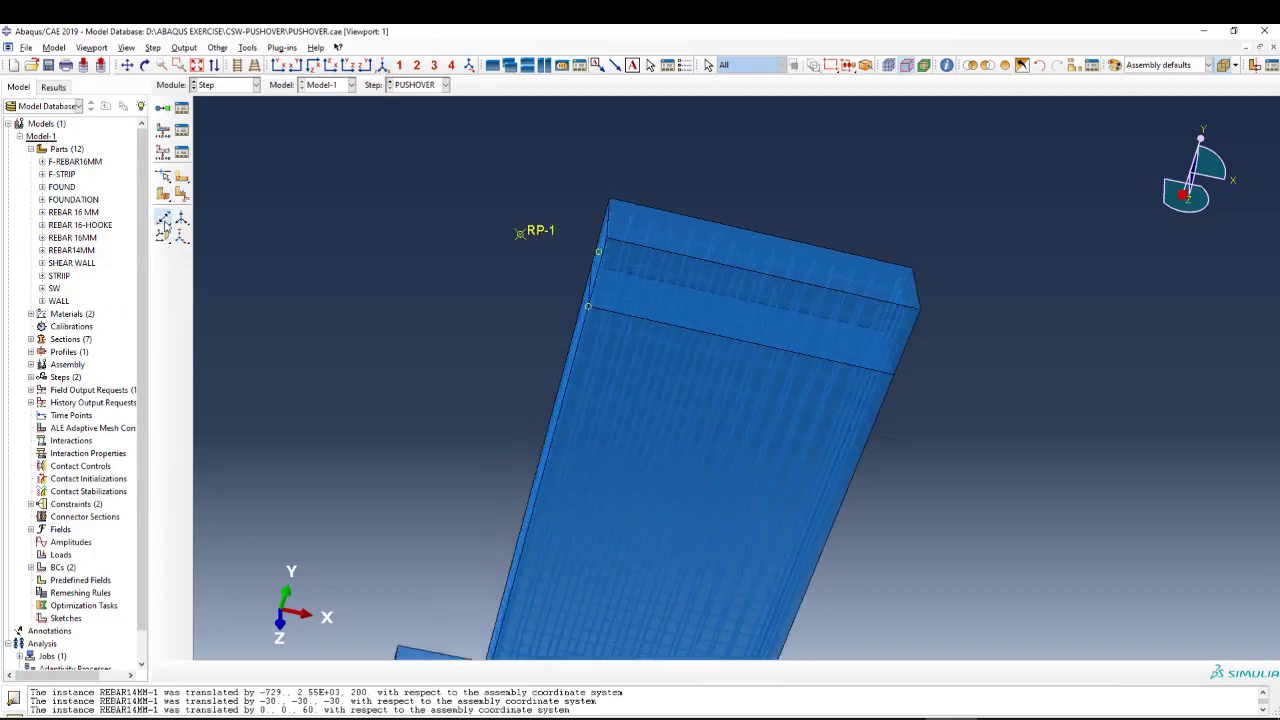
left_click_drag(164, 219, 250, 195)
scroll(660, 305, "up", 2)
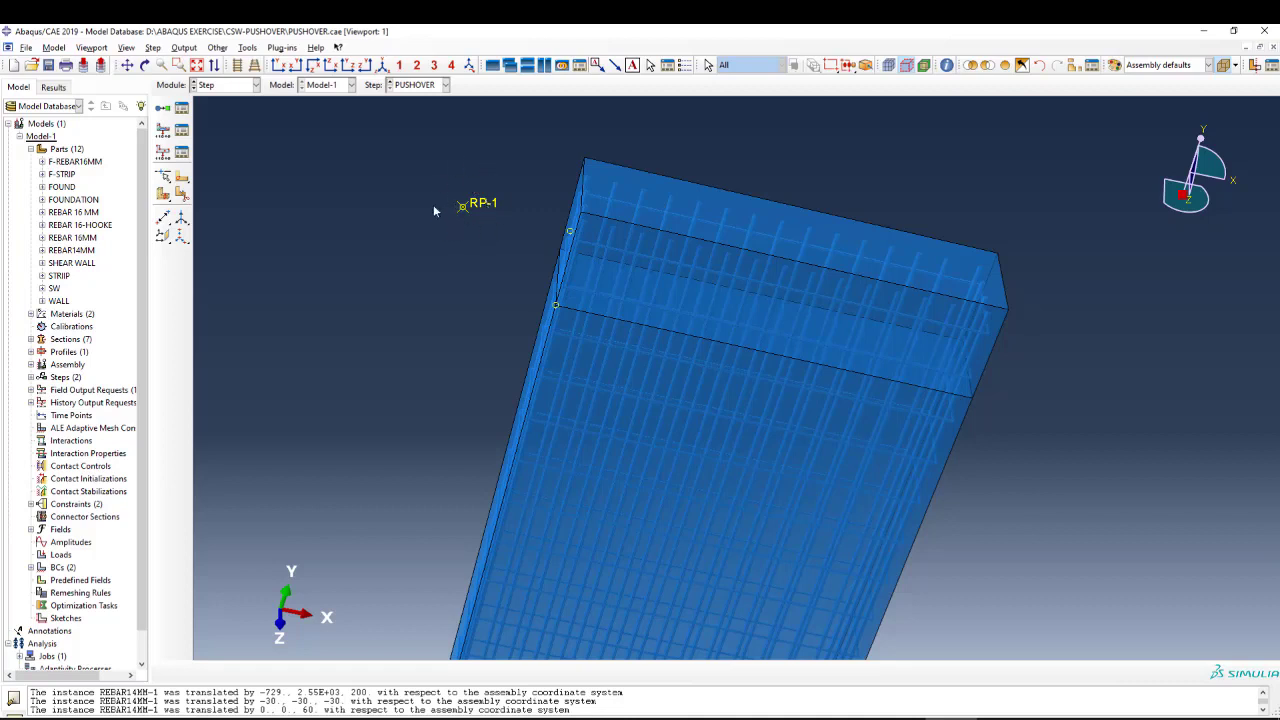
scroll(522, 166, "down", 1)
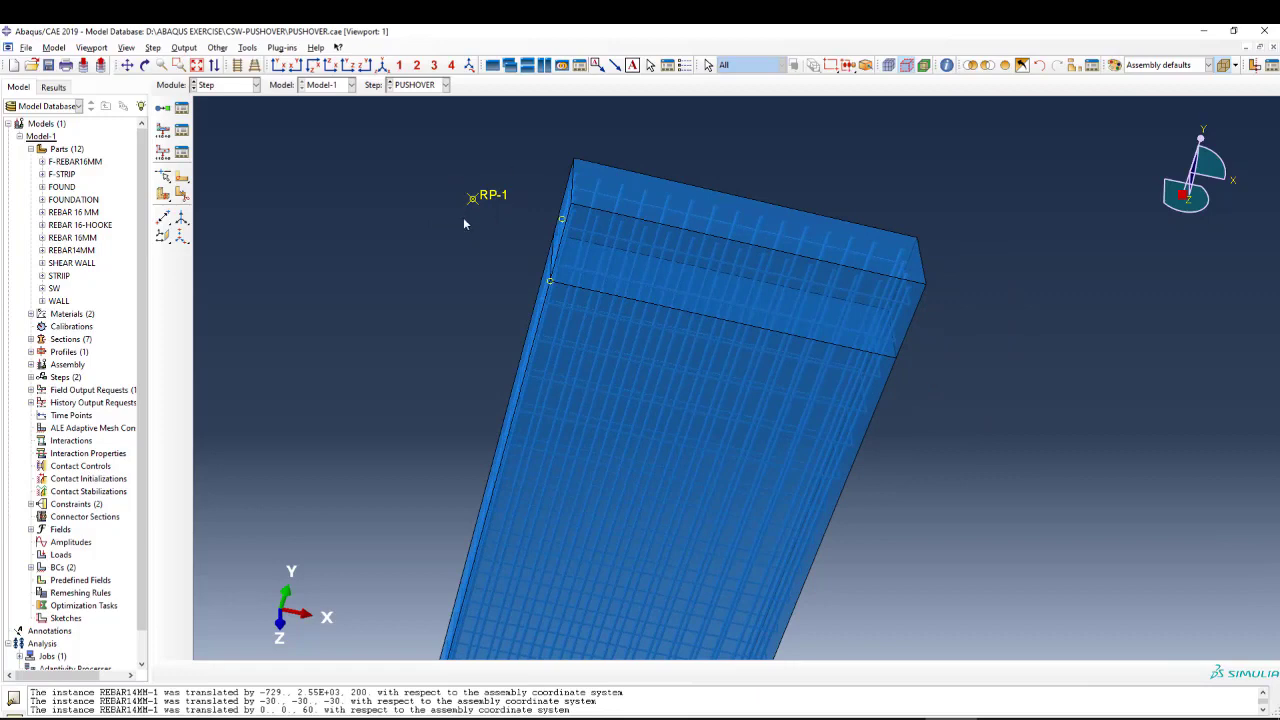
scroll(466, 200, "up", 1)
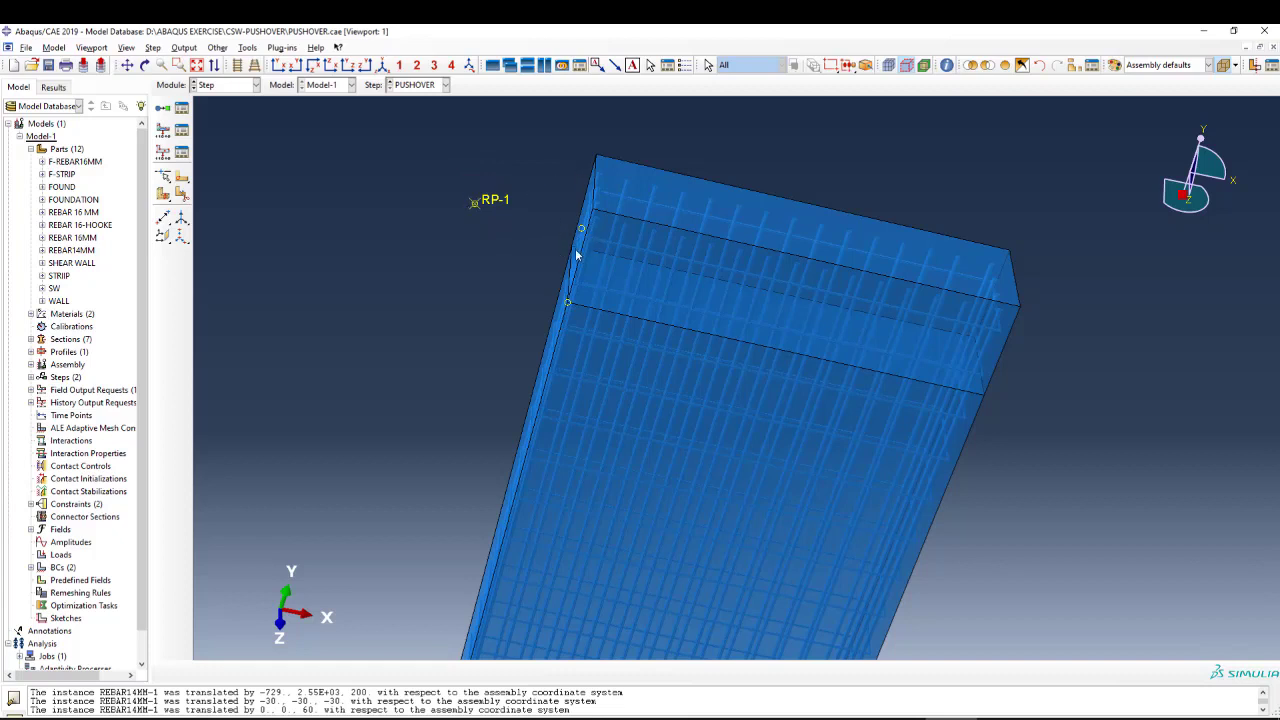
scroll(558, 218, "down", 2)
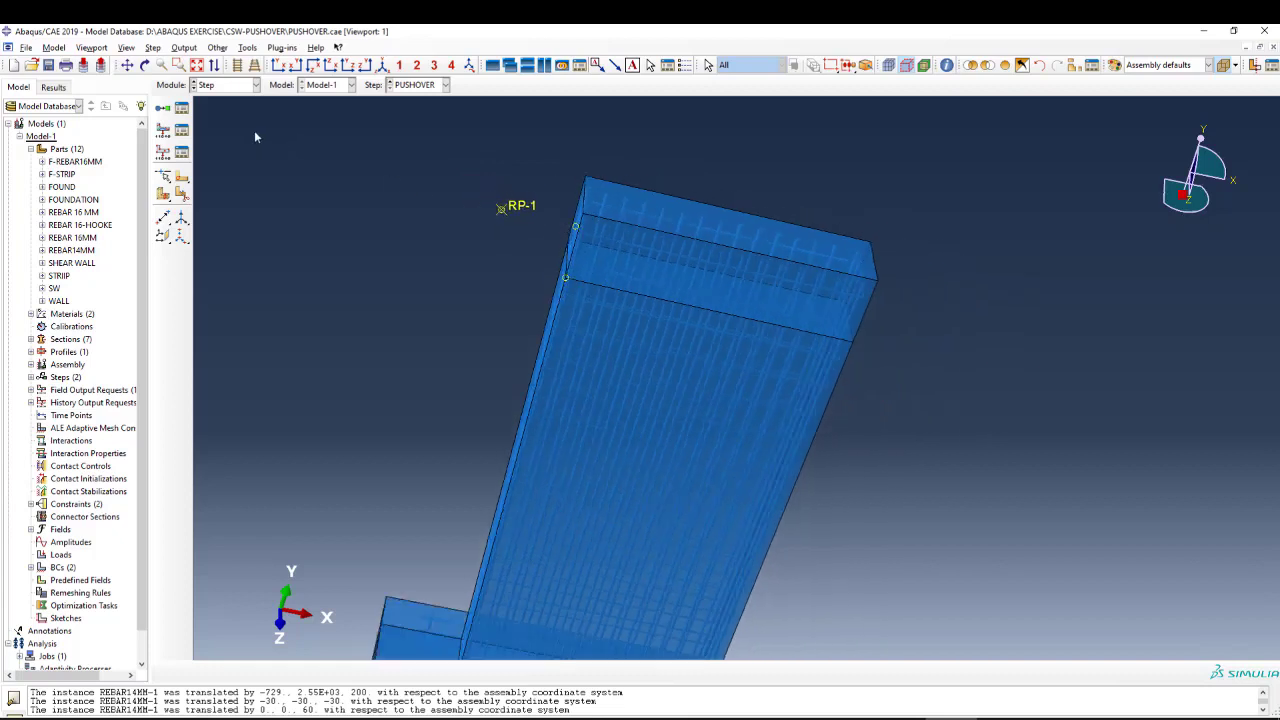
Switch to the Interaction module and examine how RP-1 is coupled to the side face at the wall's top.
left_click(226, 85)
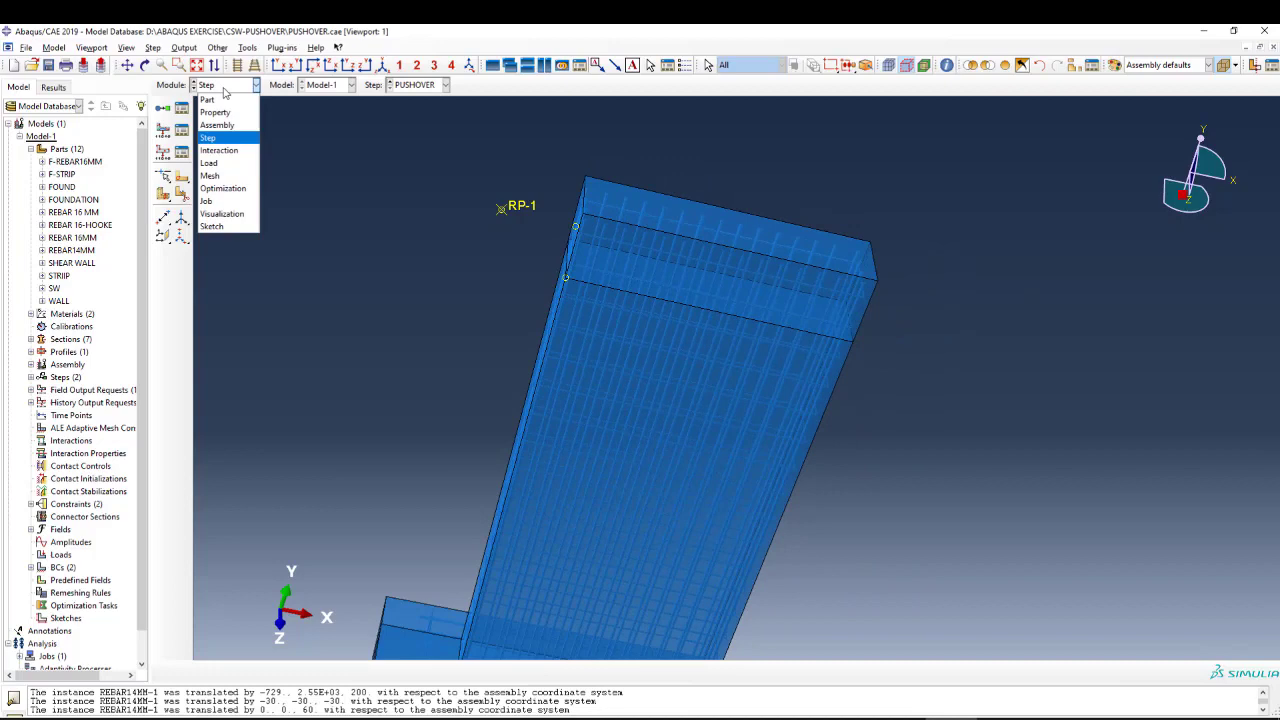
left_click(226, 149)
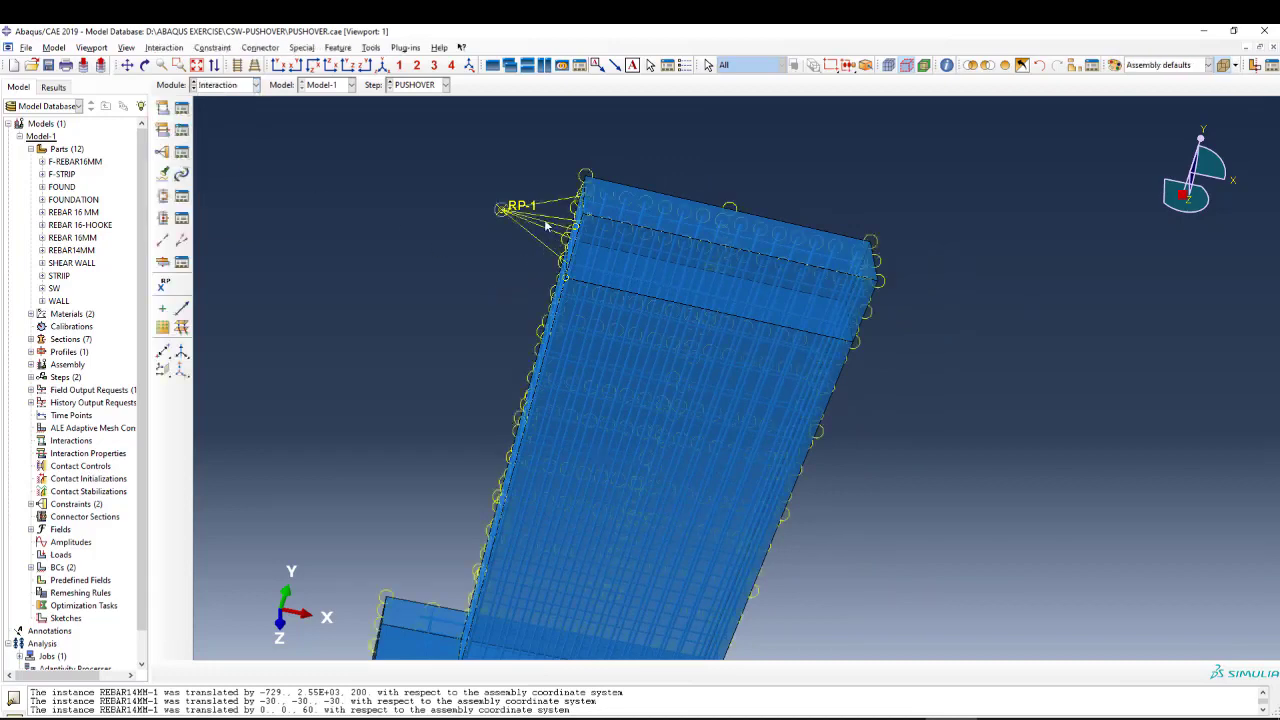
scroll(622, 248, "up", 1)
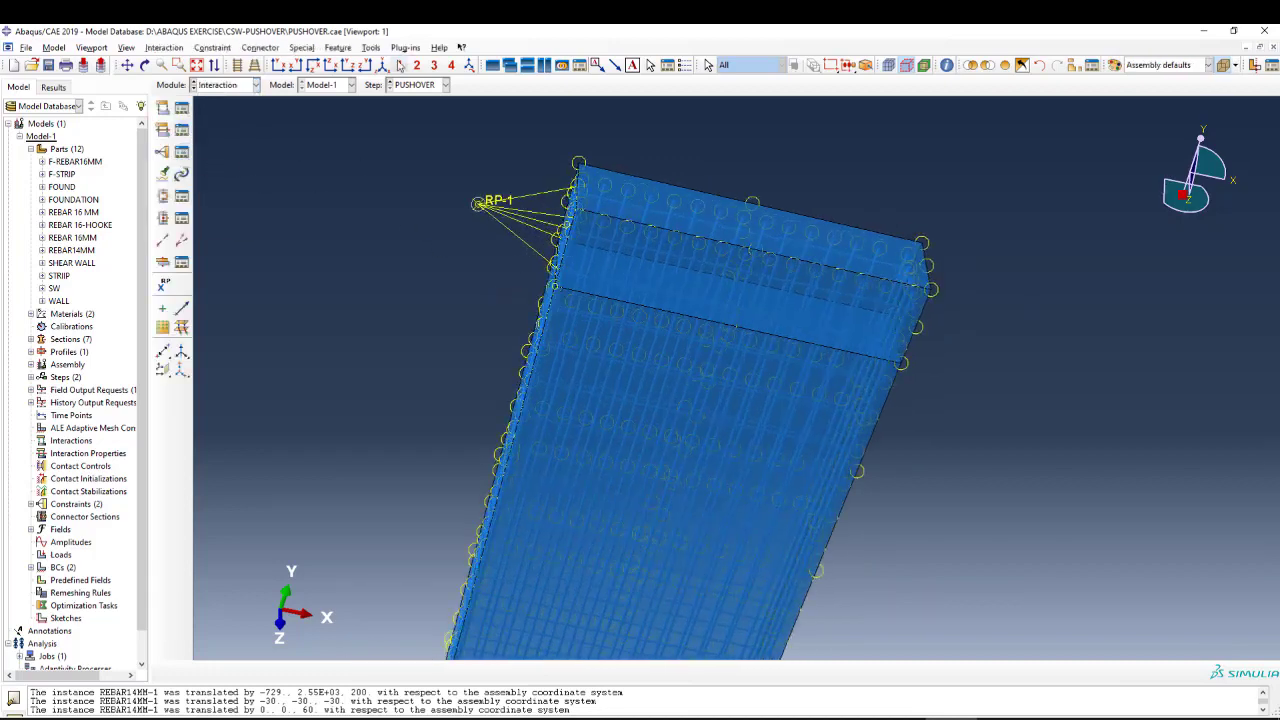
left_click(145, 65)
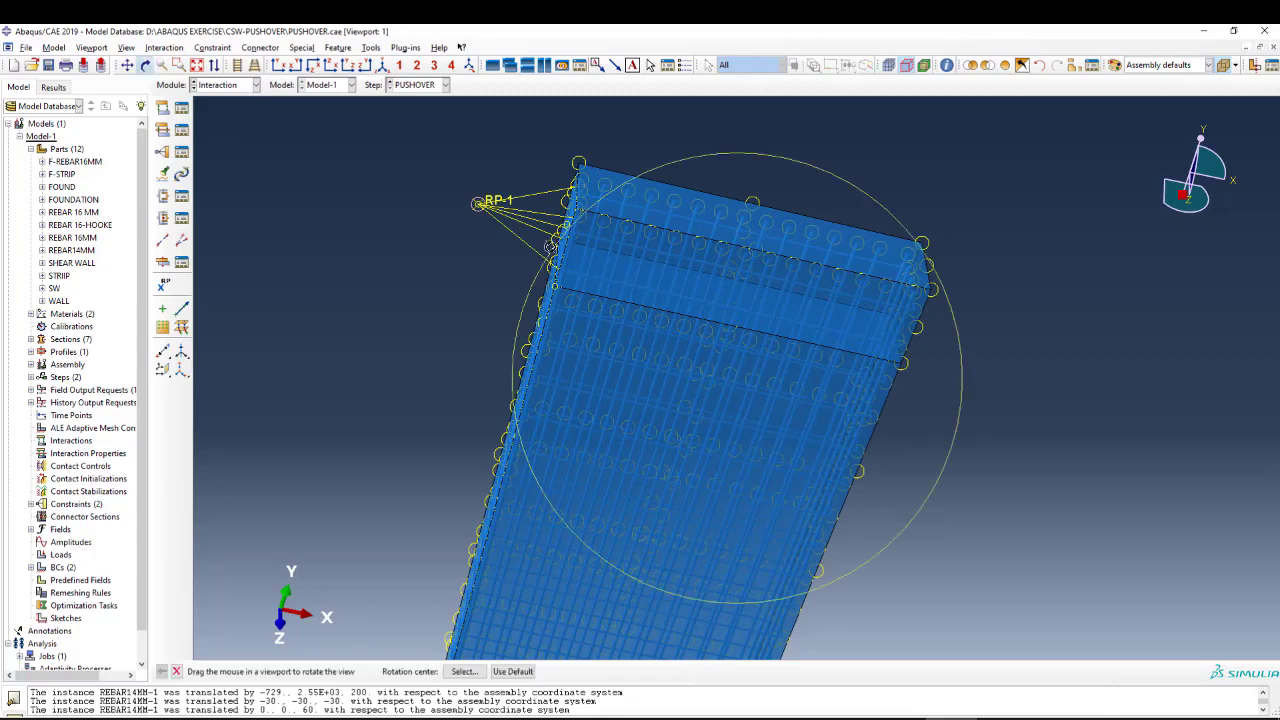
left_click_drag(553, 250, 699, 293)
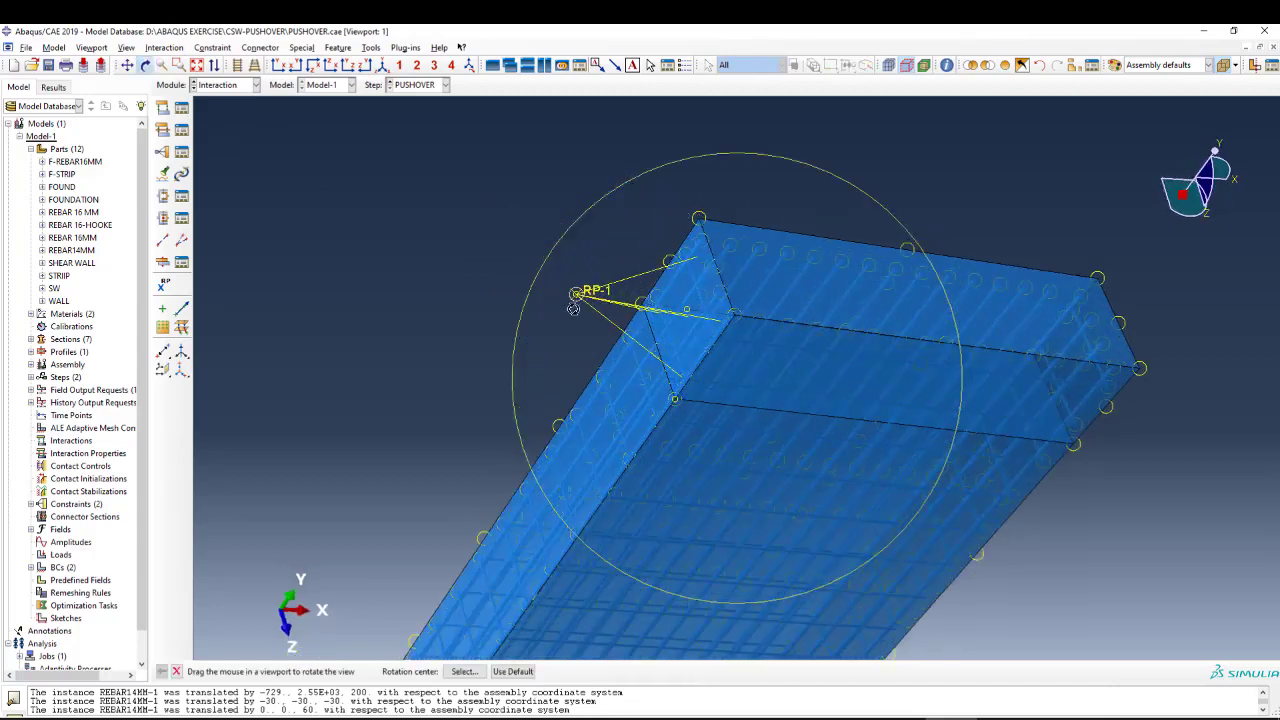
left_click_drag(561, 277, 599, 333)
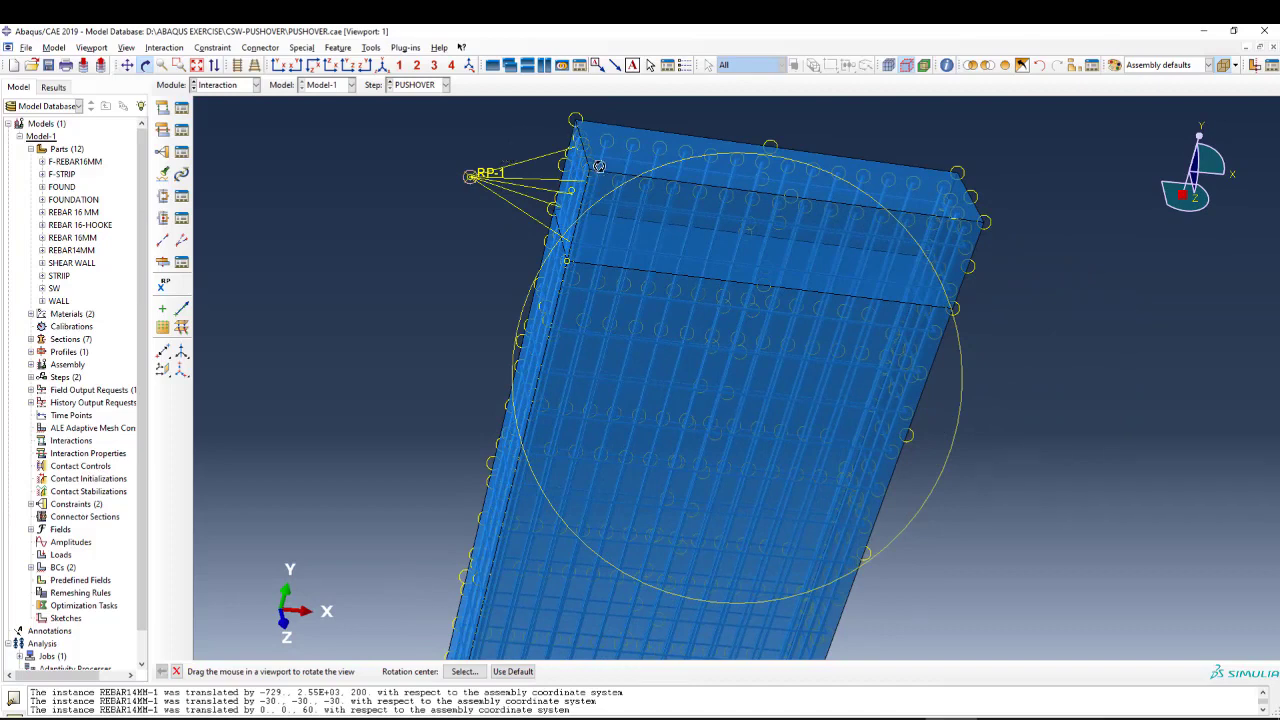
scroll(724, 250, "down", 3)
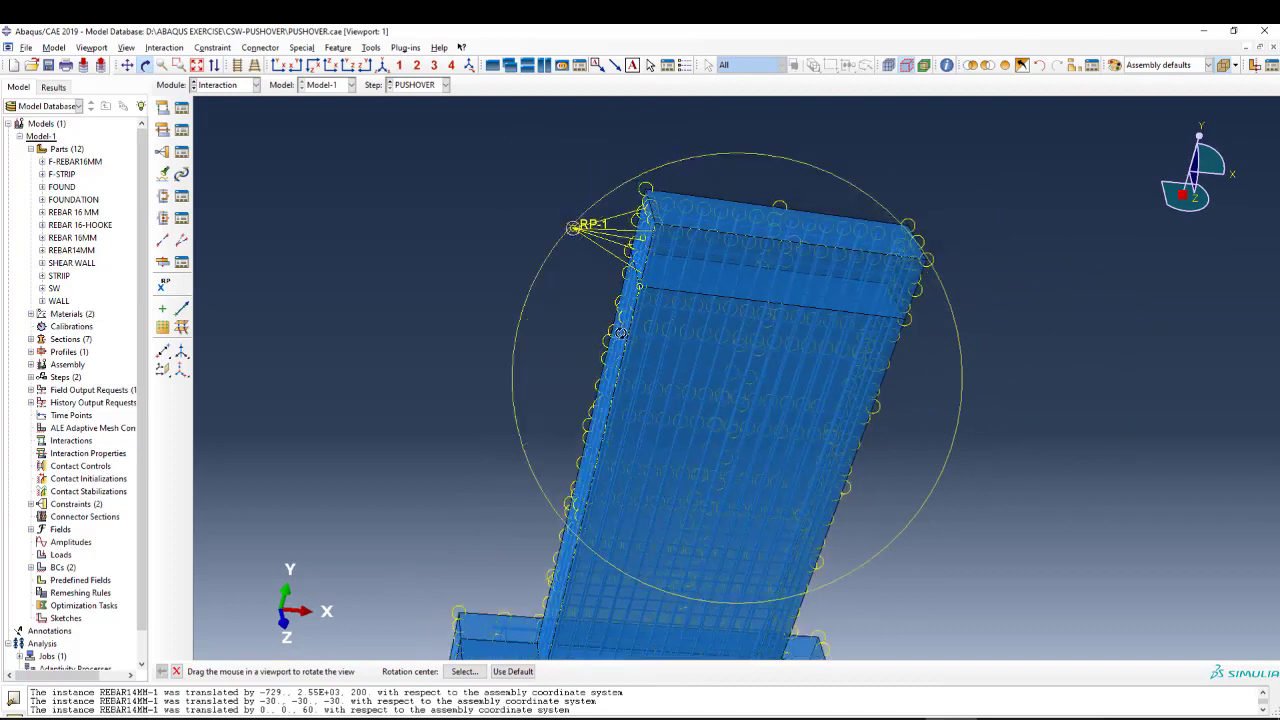
key("Escape")
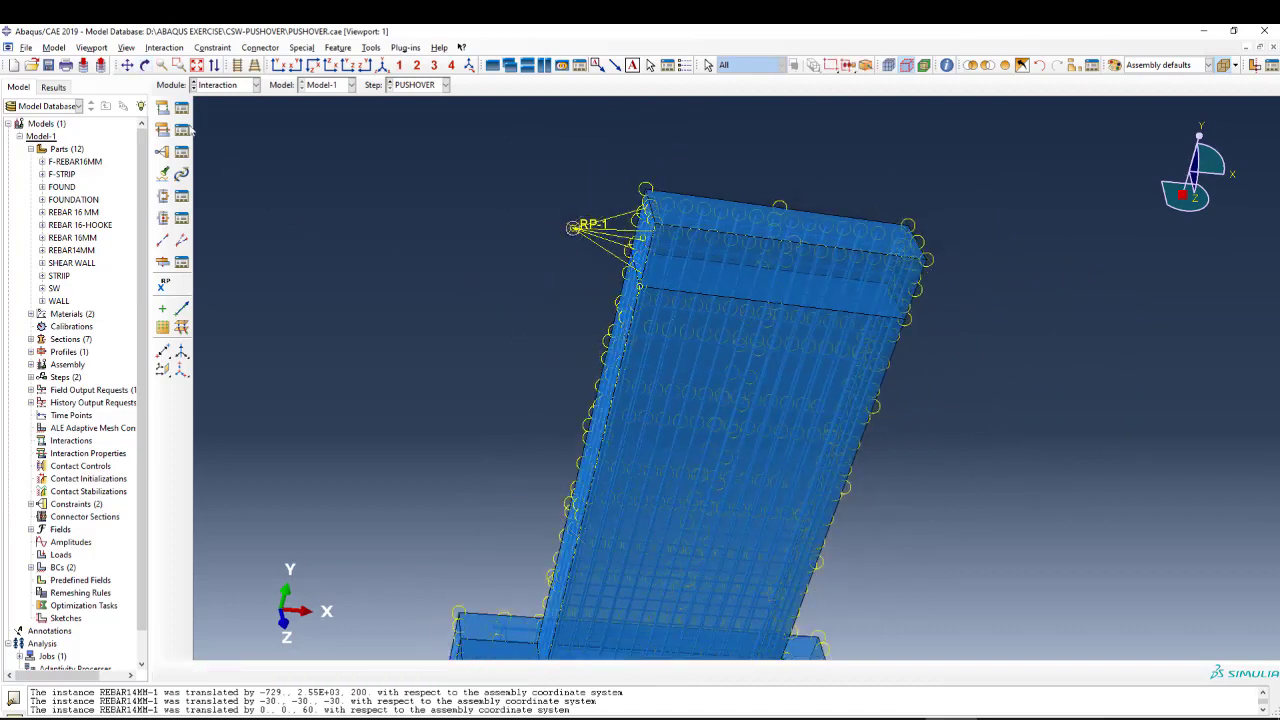
scroll(586, 236, "down", 2)
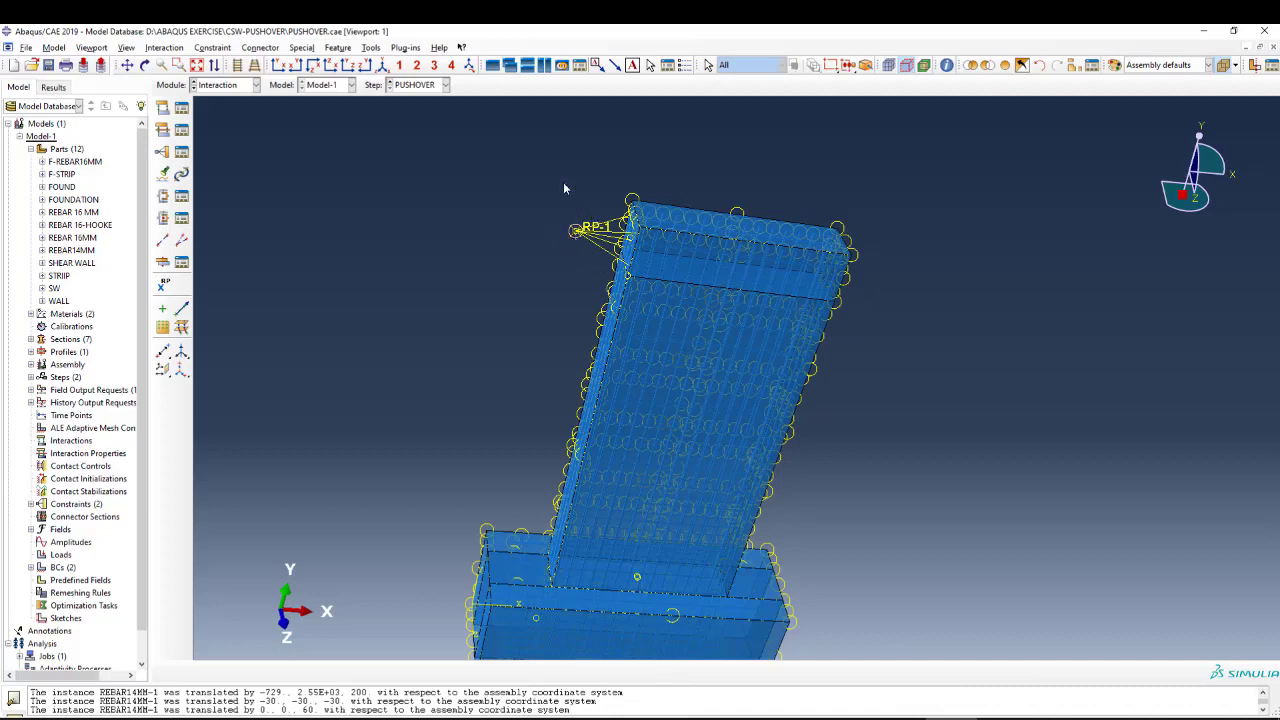
scroll(563, 184, "down", 2)
scroll(652, 394, "up", 2)
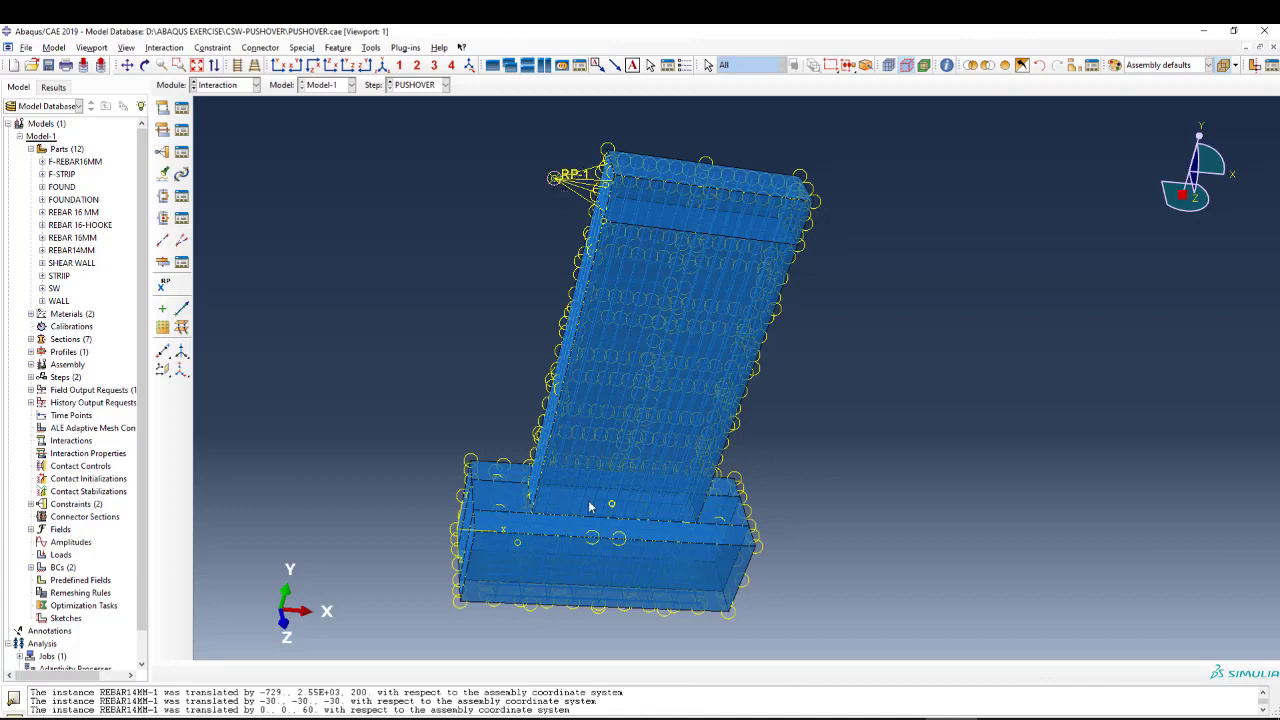
Examine the embedded and host regions of the EM embedded region constraint, and close its definition without changes.
left_click(216, 88)
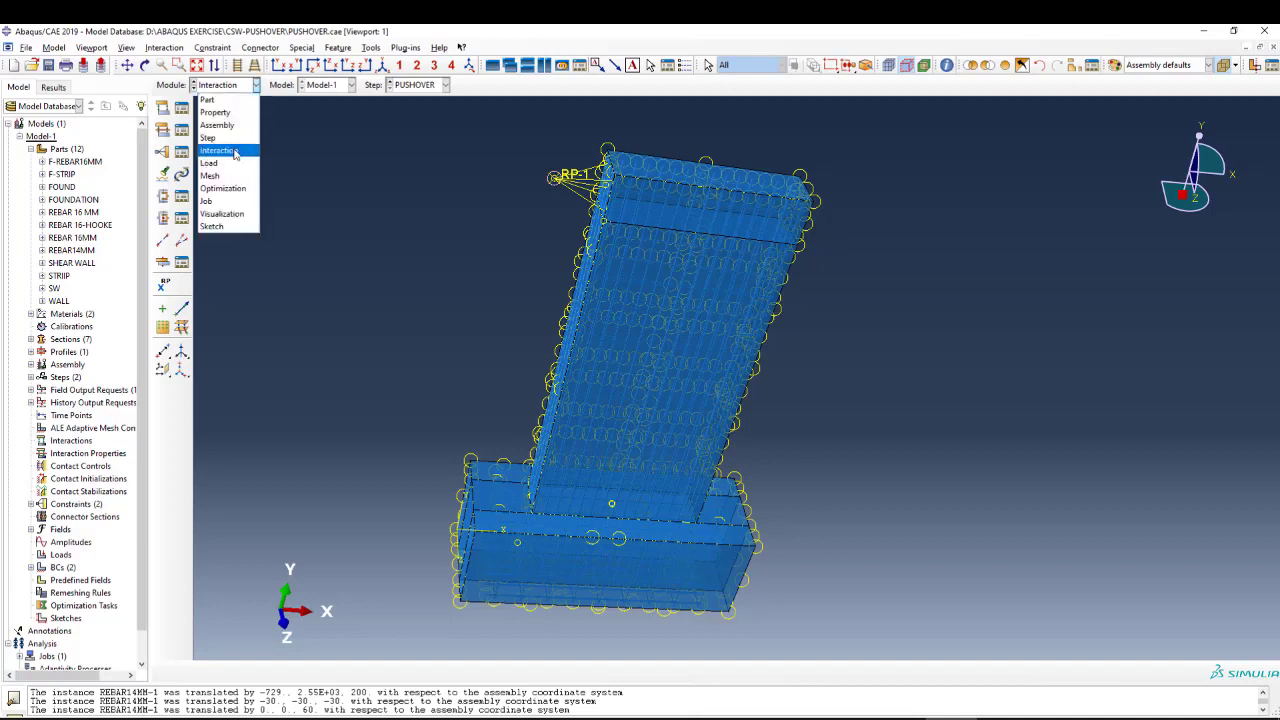
left_click(236, 152)
left_click(184, 154)
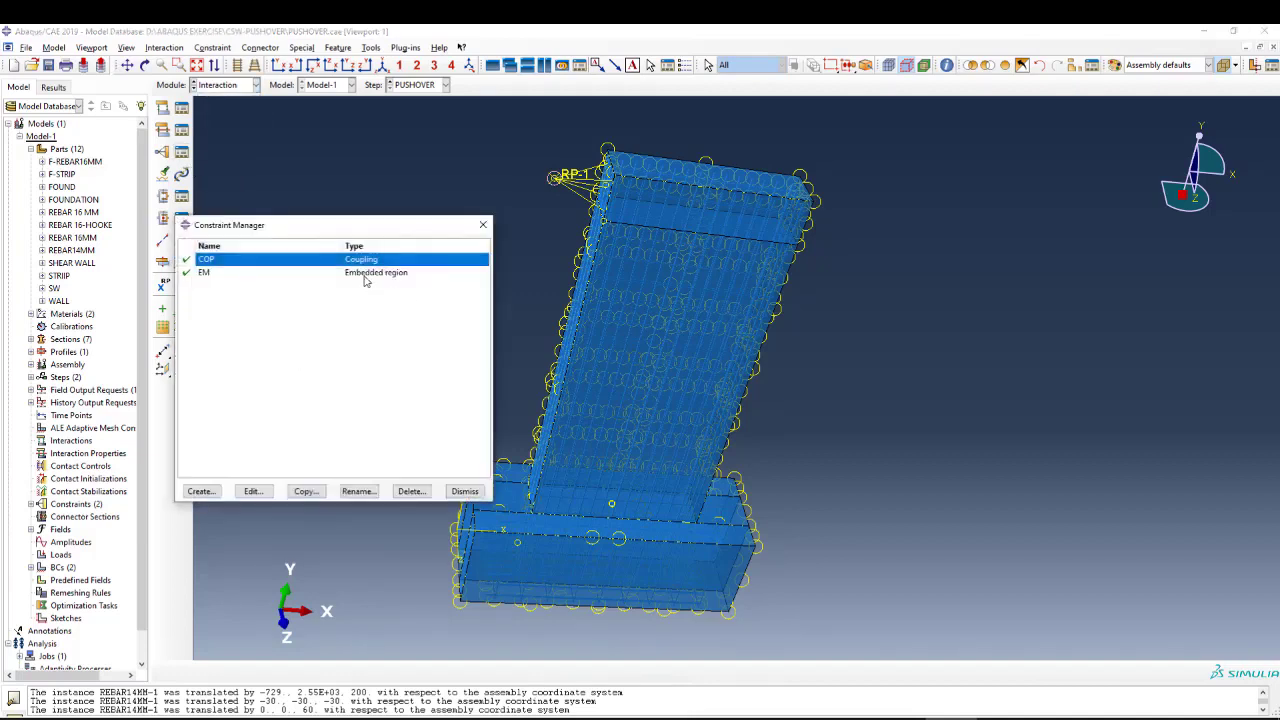
left_click(363, 273)
left_click_drag(355, 224, 341, 206)
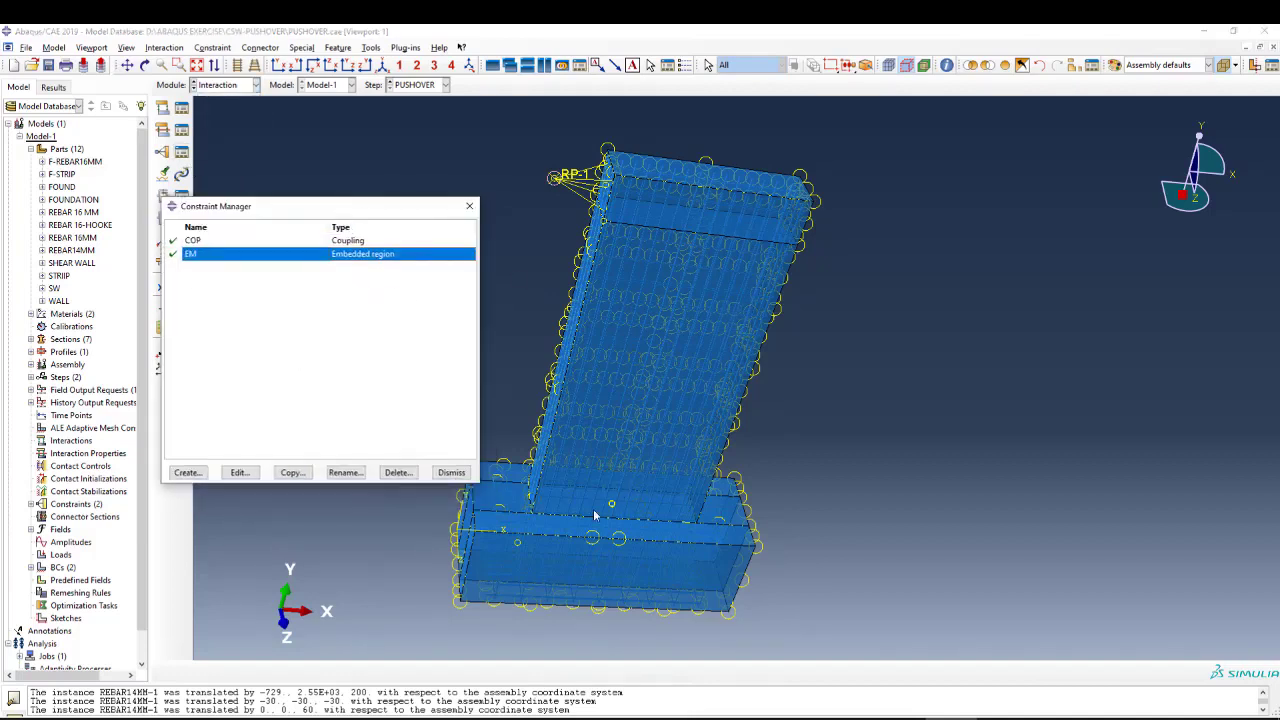
scroll(594, 515, "up", 4)
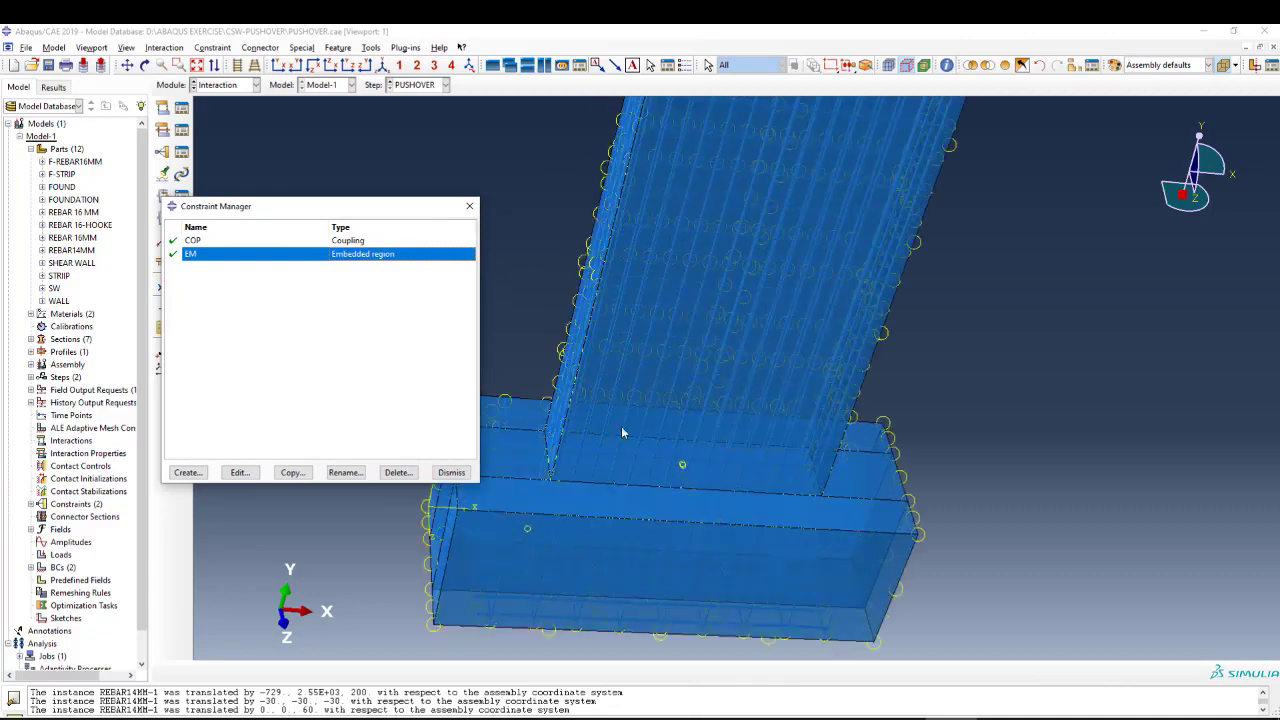
left_click(239, 472)
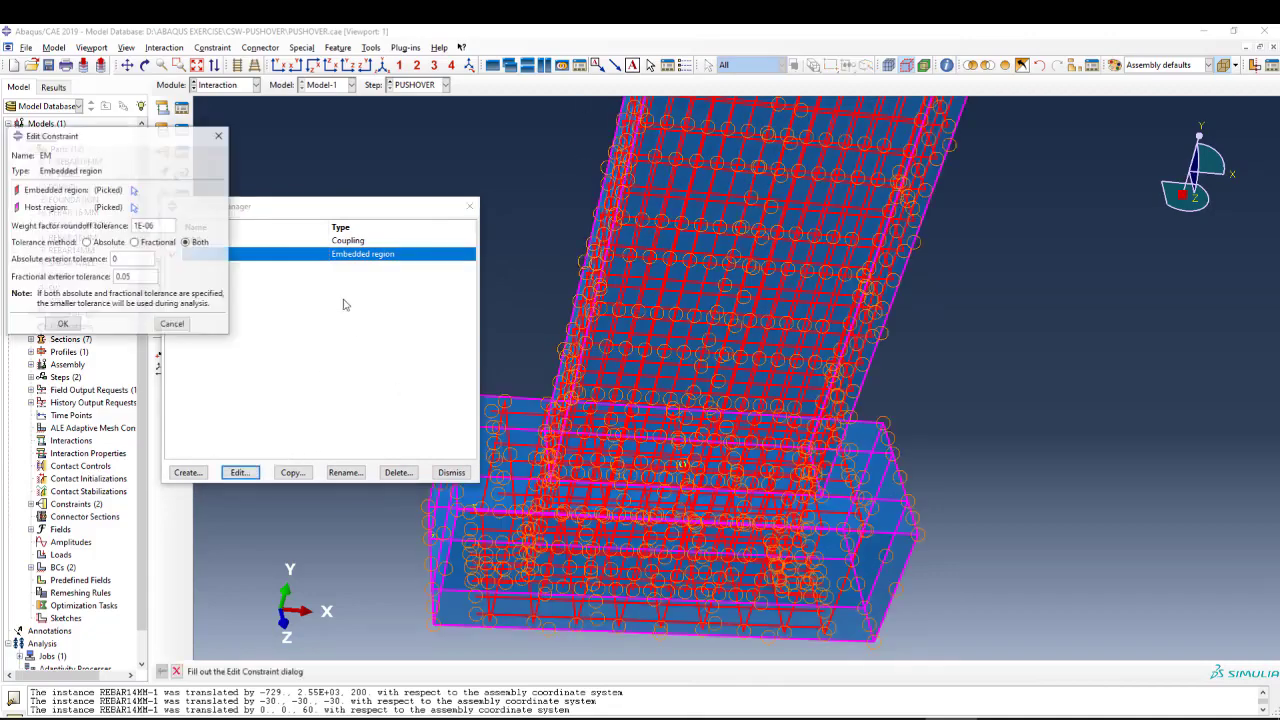
scroll(733, 360, "down", 3)
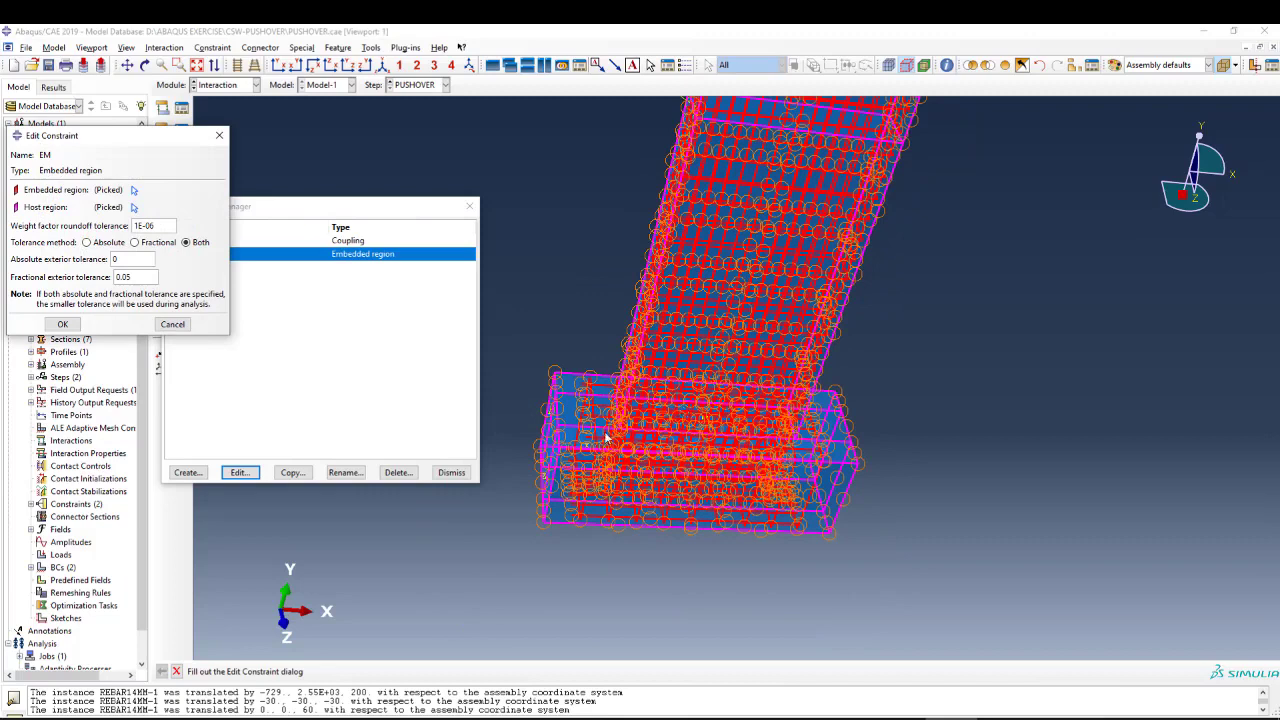
scroll(605, 437, "up", 1)
left_click(219, 135)
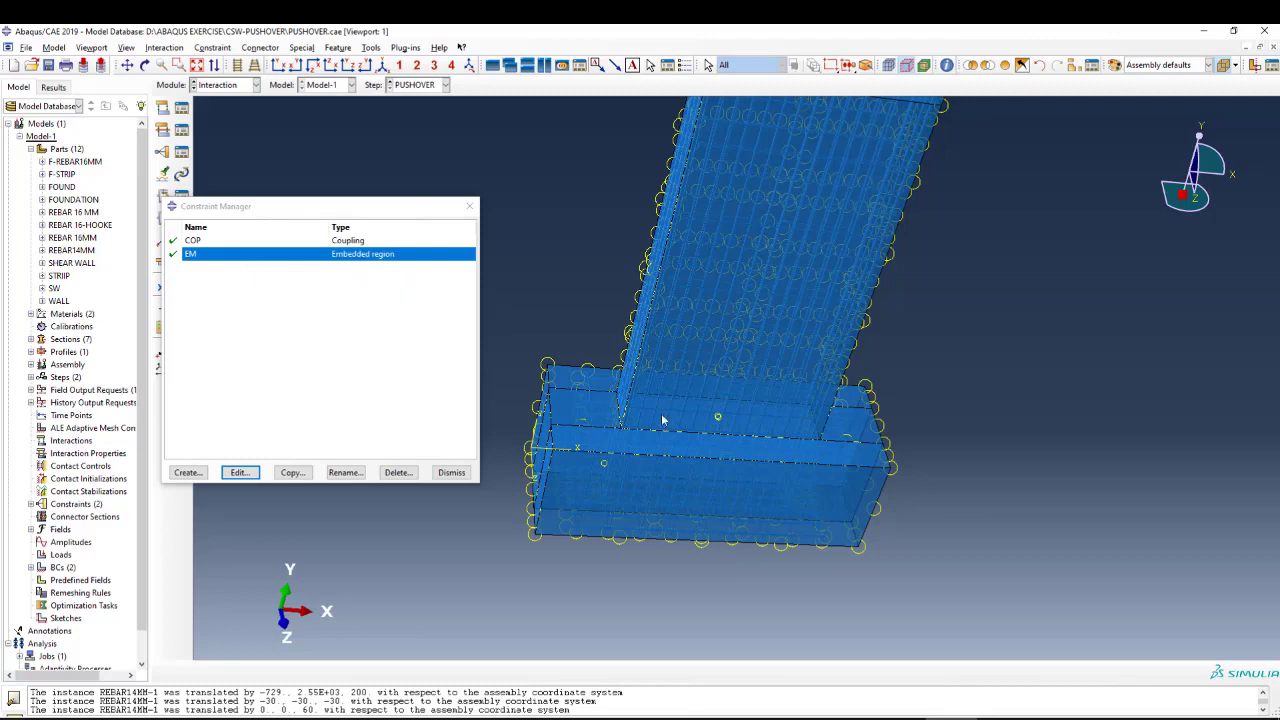
scroll(717, 467, "down", 1)
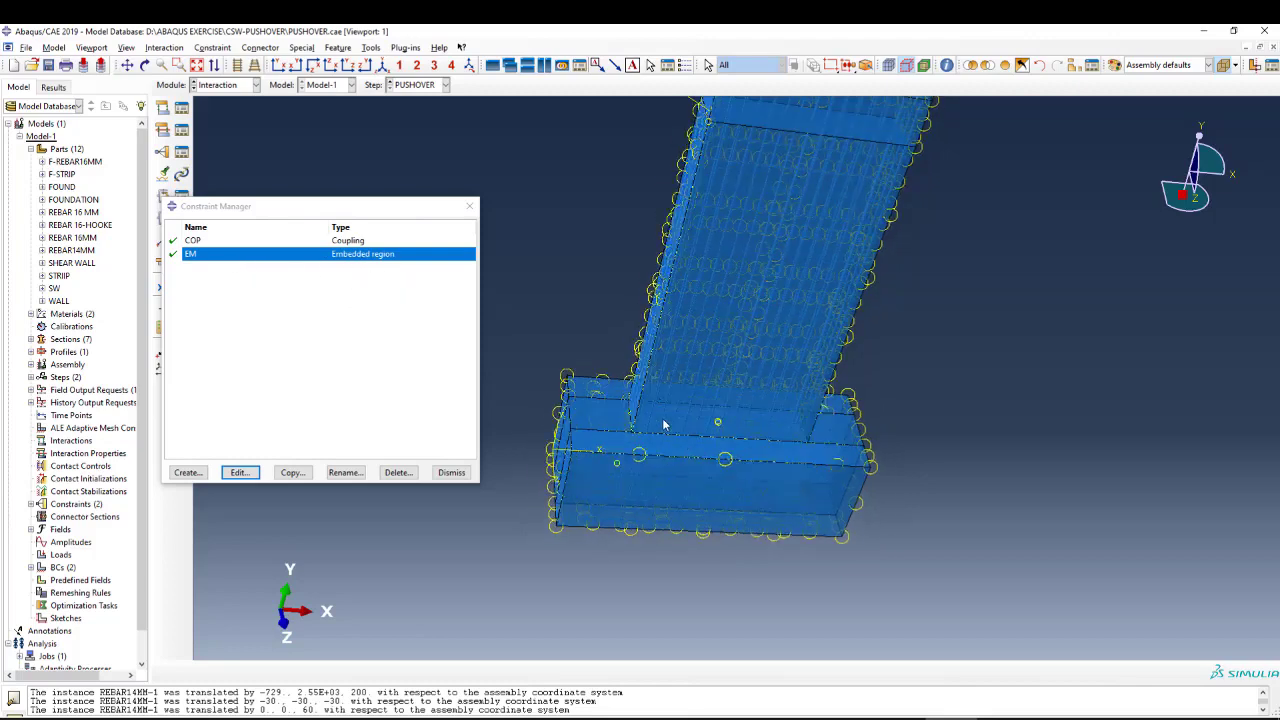
scroll(670, 424, "down", 2)
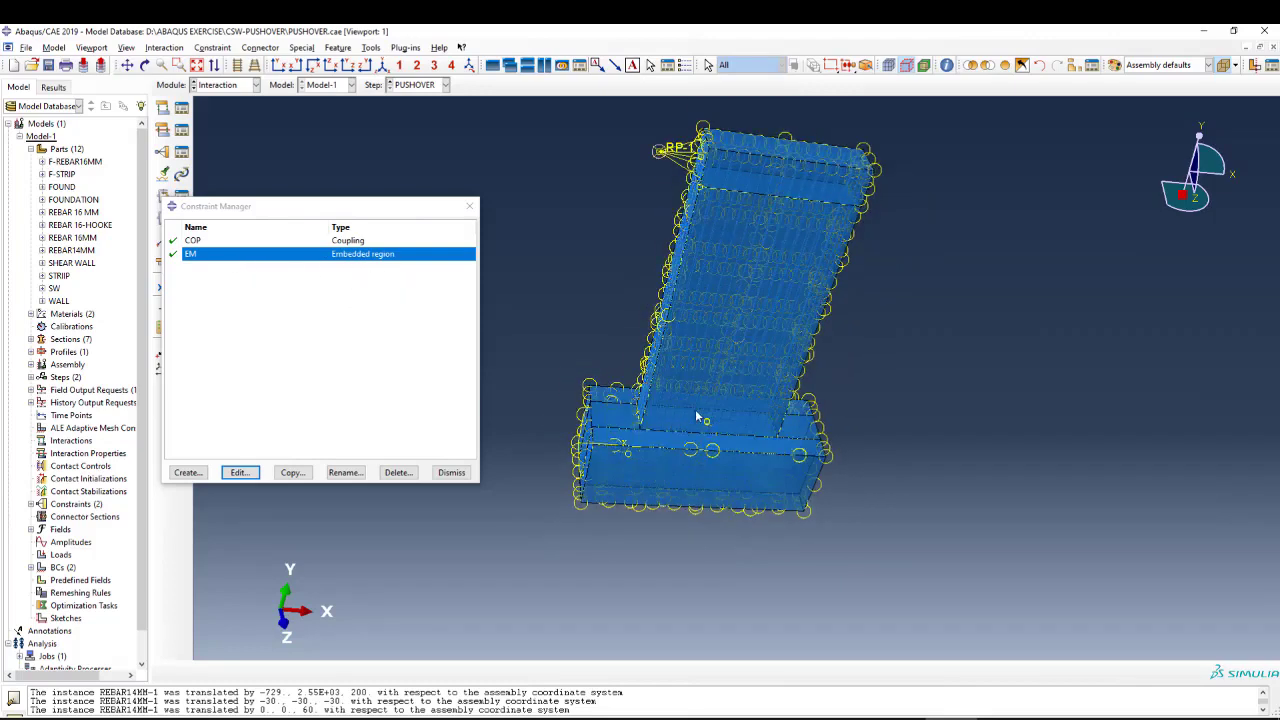
Examine the junction between the wall's base and the foundation block in the assembly.
scroll(695, 412, "up", 2)
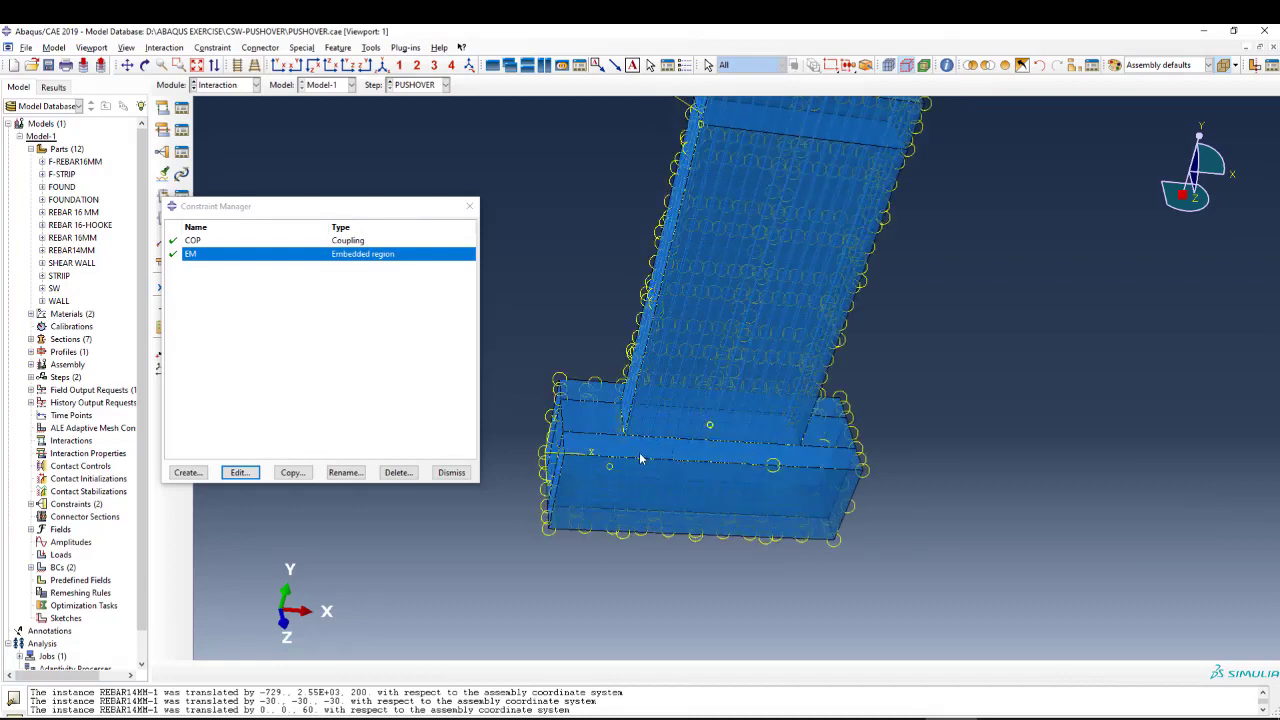
left_click_drag(412, 210, 425, 201)
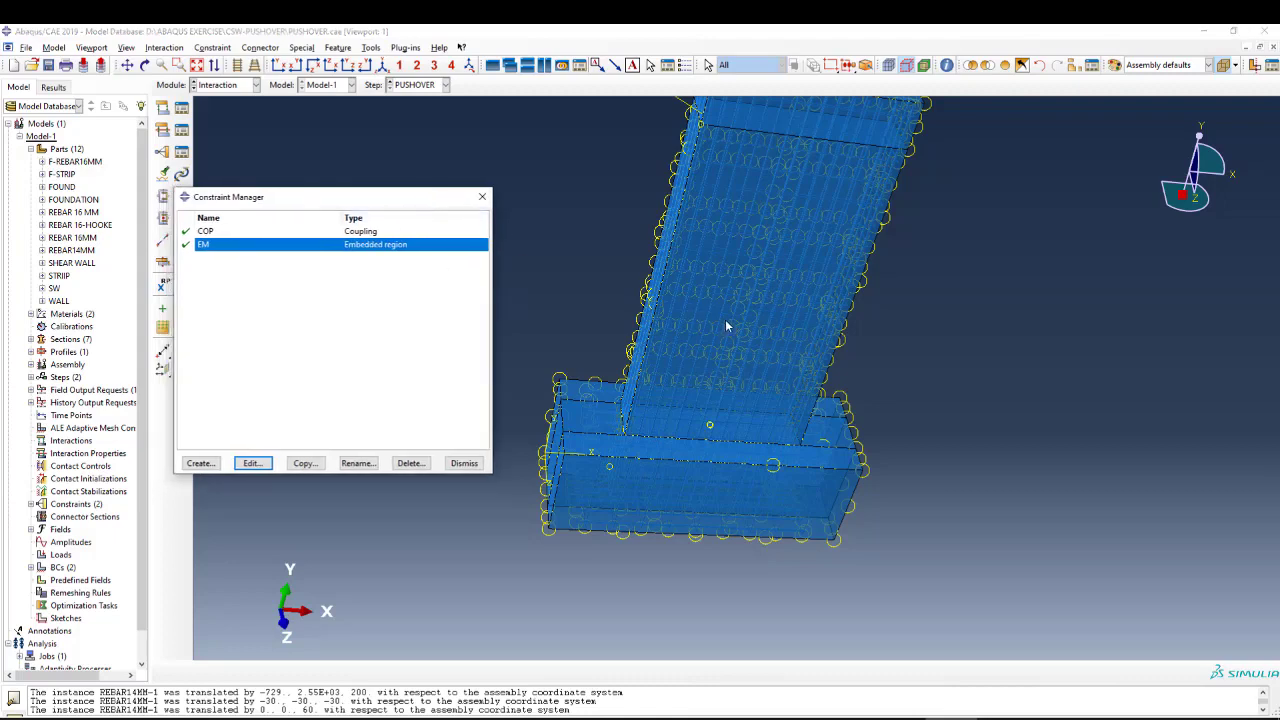
scroll(700, 365, "down", 2)
scroll(661, 420, "up", 2)
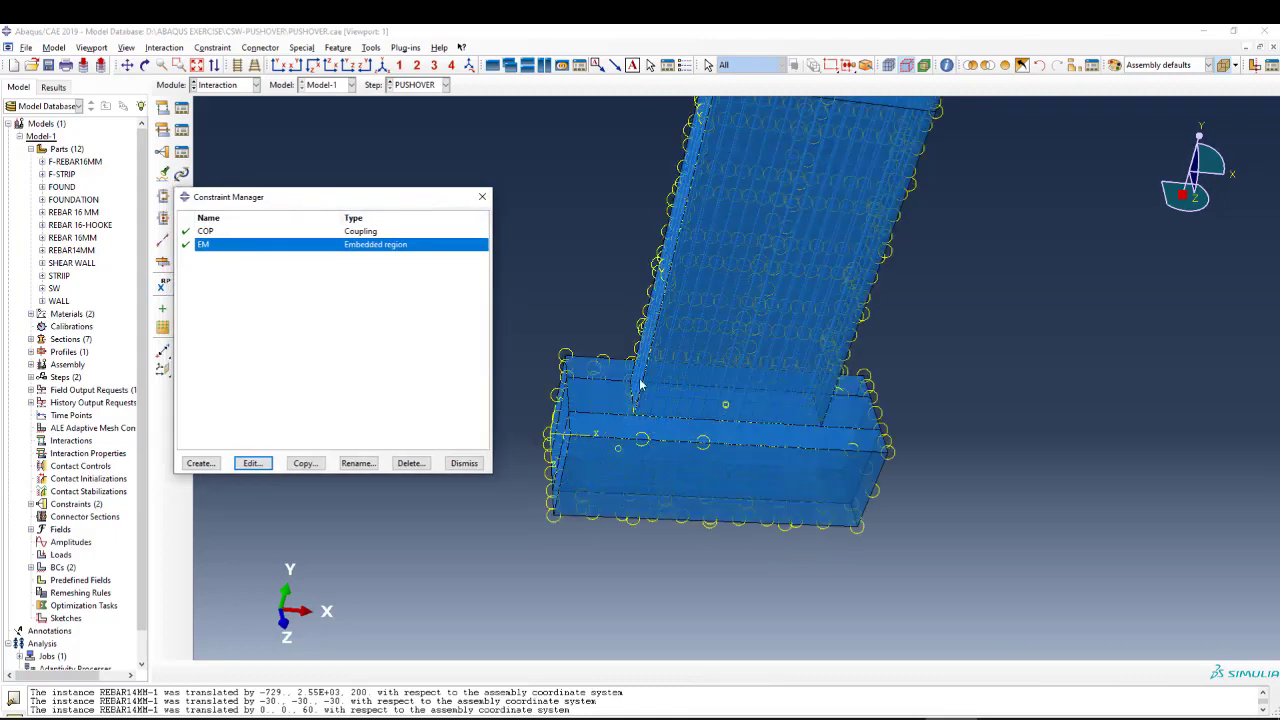
scroll(641, 384, "up", 2)
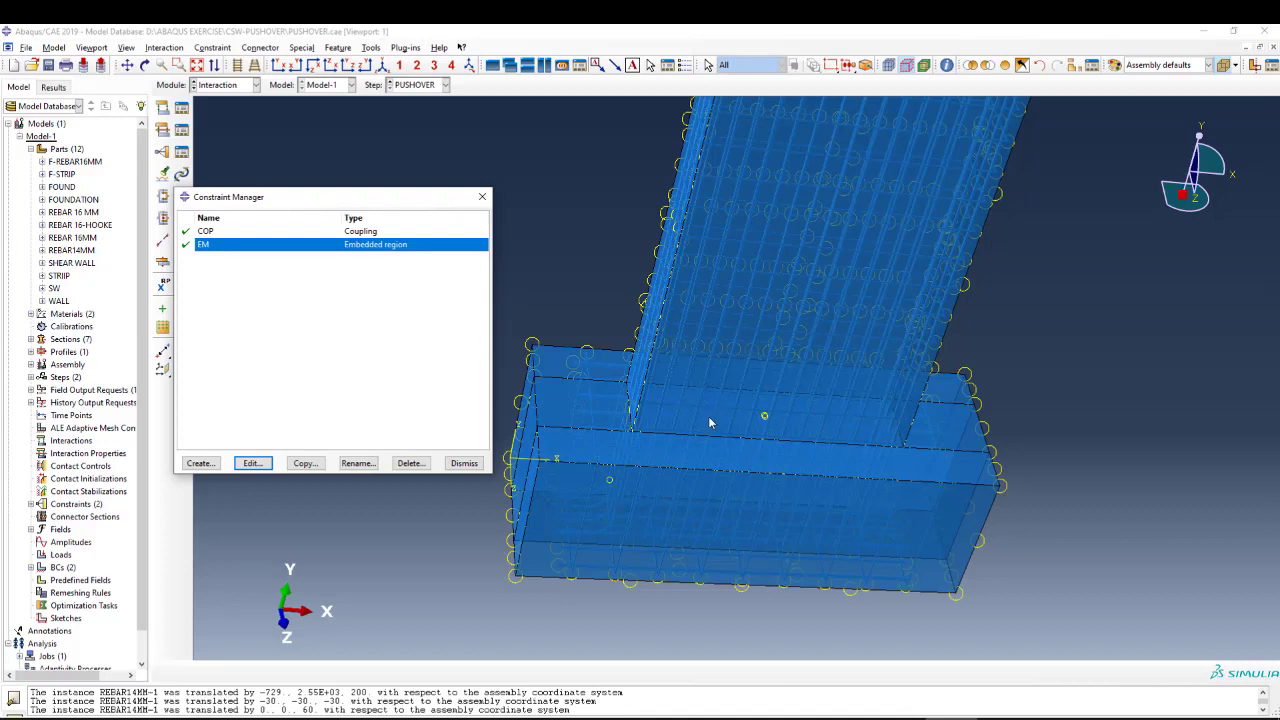
scroll(692, 410, "down", 2)
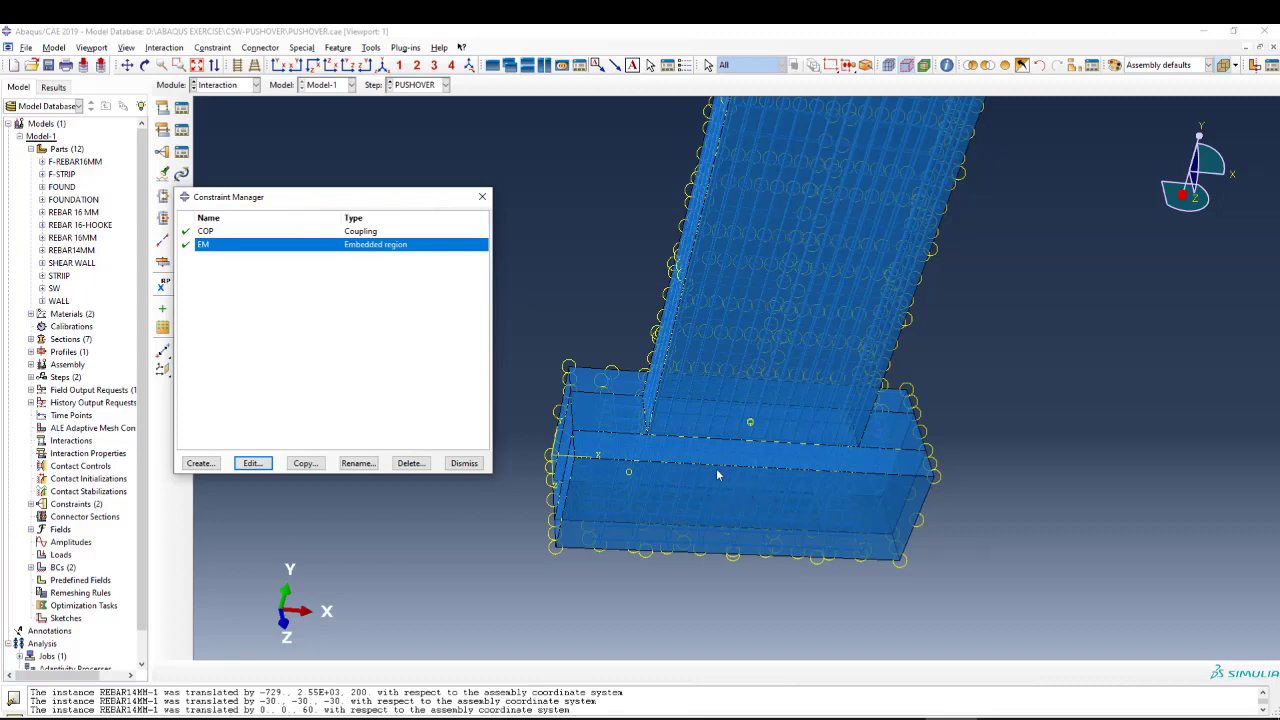
left_click_drag(703, 435, 790, 224, "ctrl+alt")
scroll(705, 400, "up", 2)
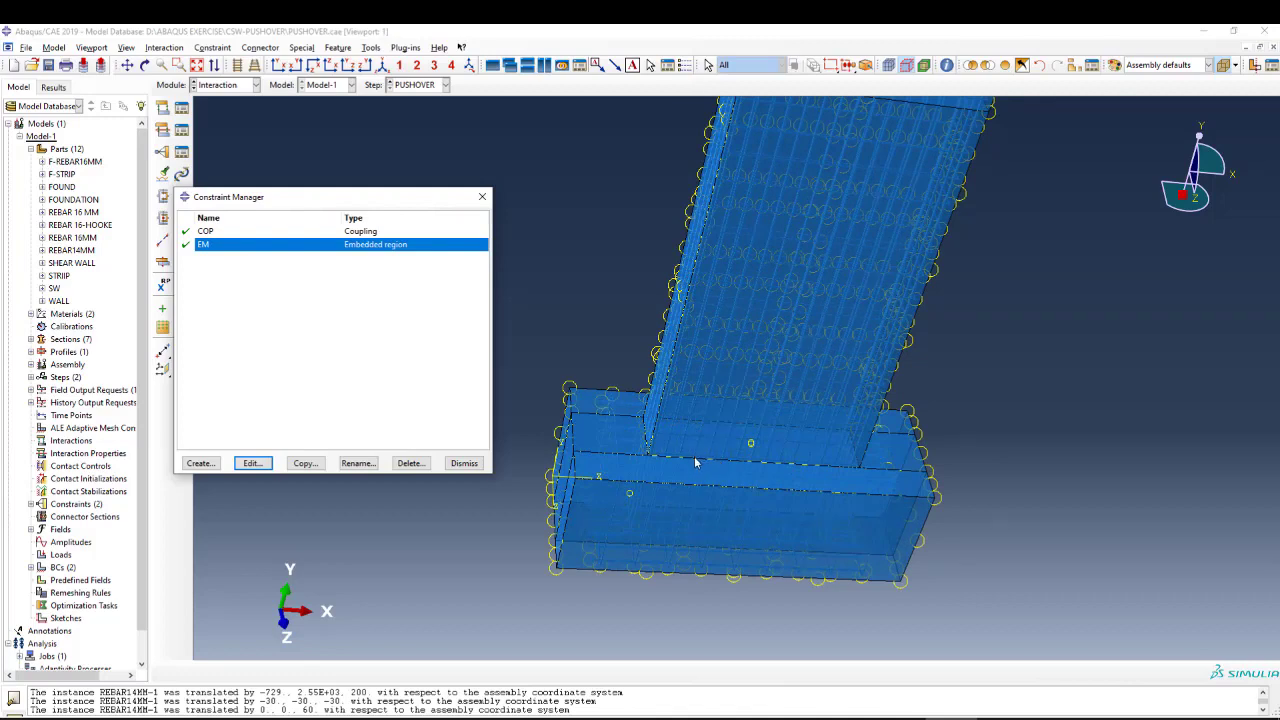
scroll(700, 460, "up", 1)
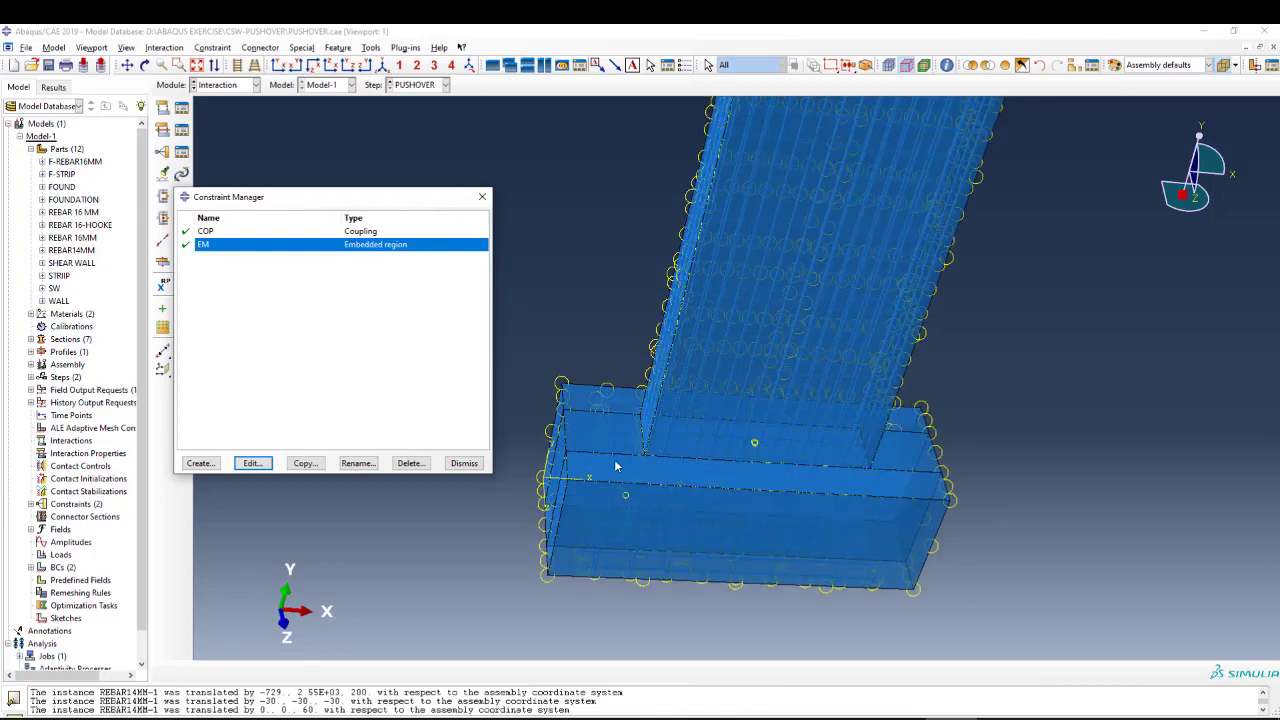
scroll(715, 473, "down", 2)
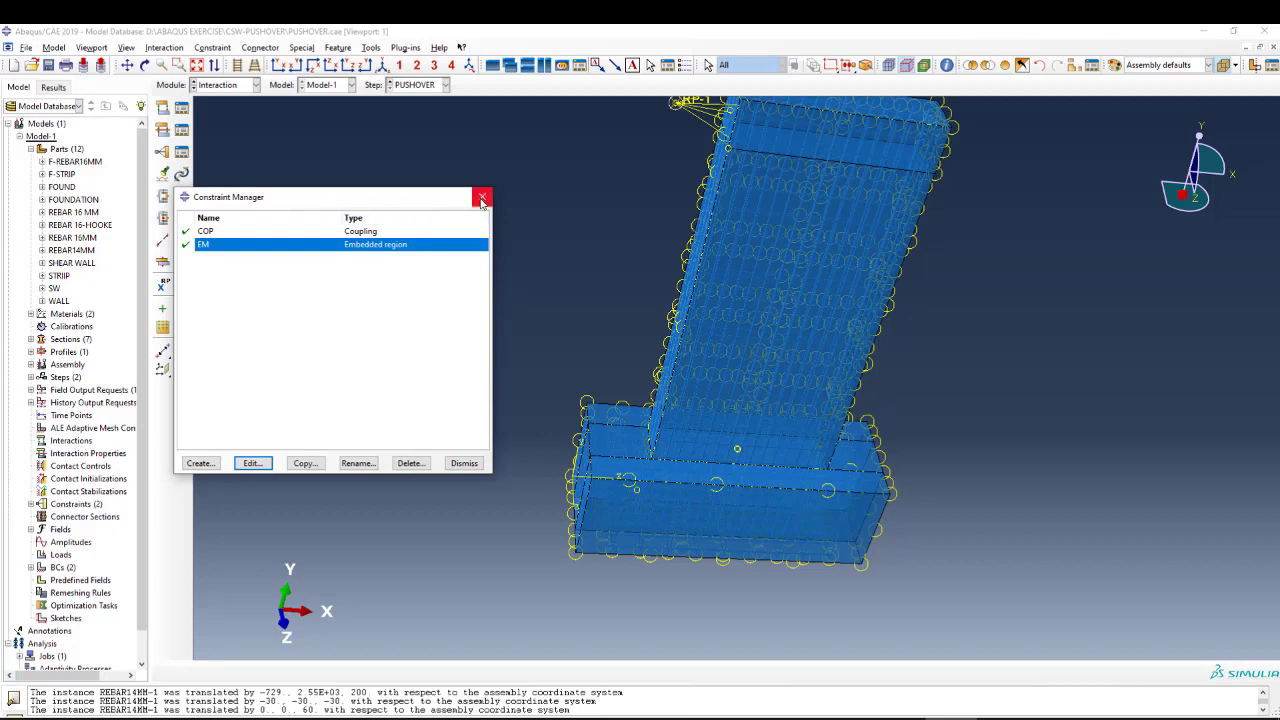
Review the picked regions and tolerances of the EM embedded region constraint again, and close the constraint dialogs without changes.
left_click(363, 298)
left_click(252, 463)
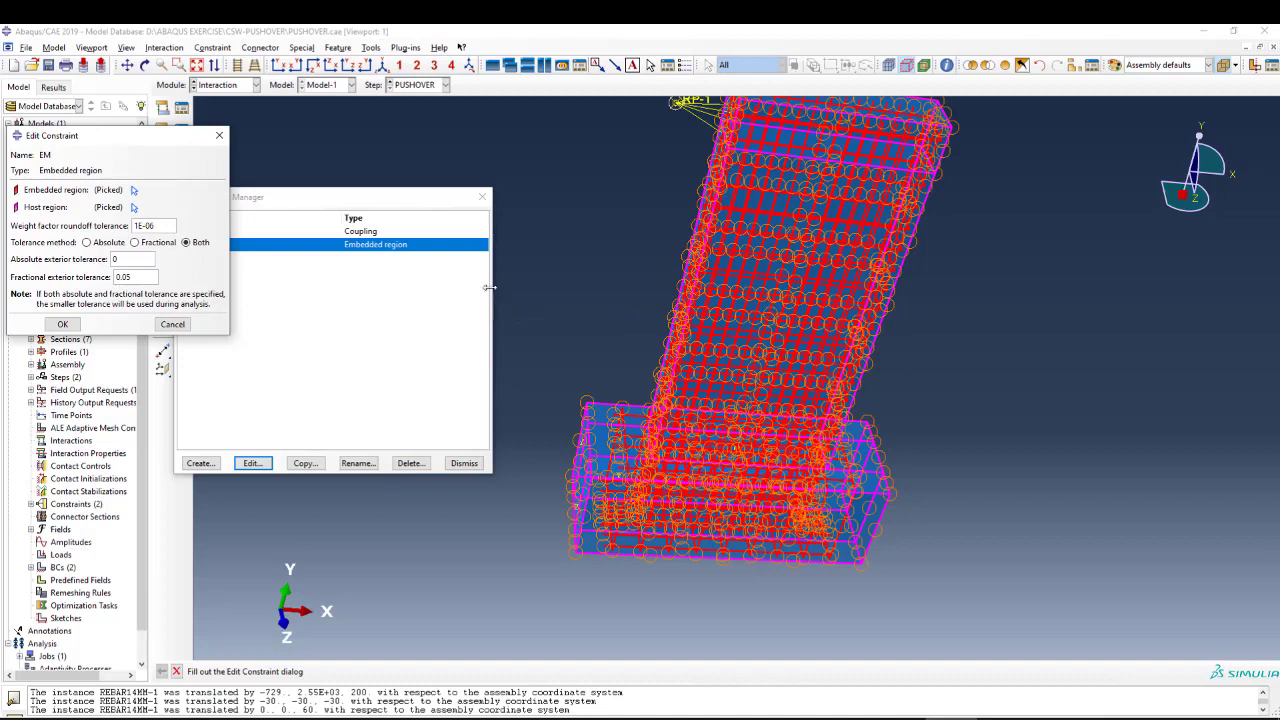
left_click(482, 196)
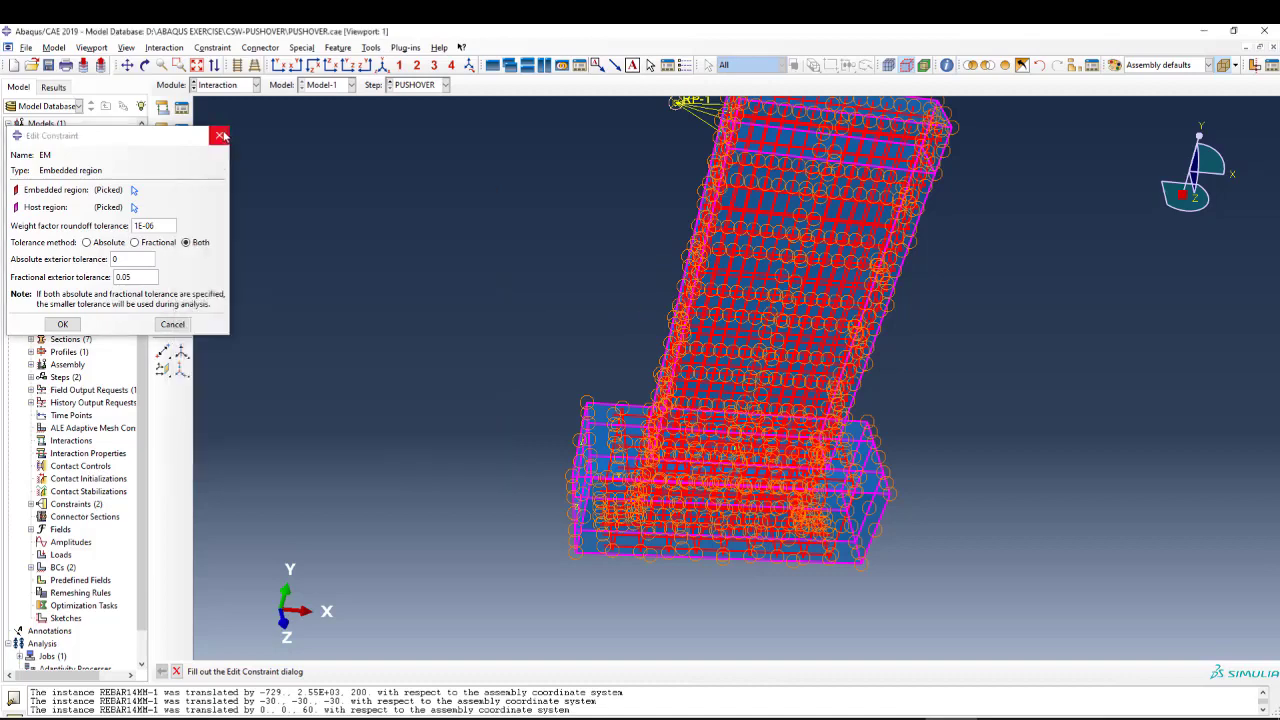
left_click(220, 135)
Switch to the Load module and review the U1 displacement of boundary condition DIS at RP-1, closing it without changes.
left_click(222, 88)
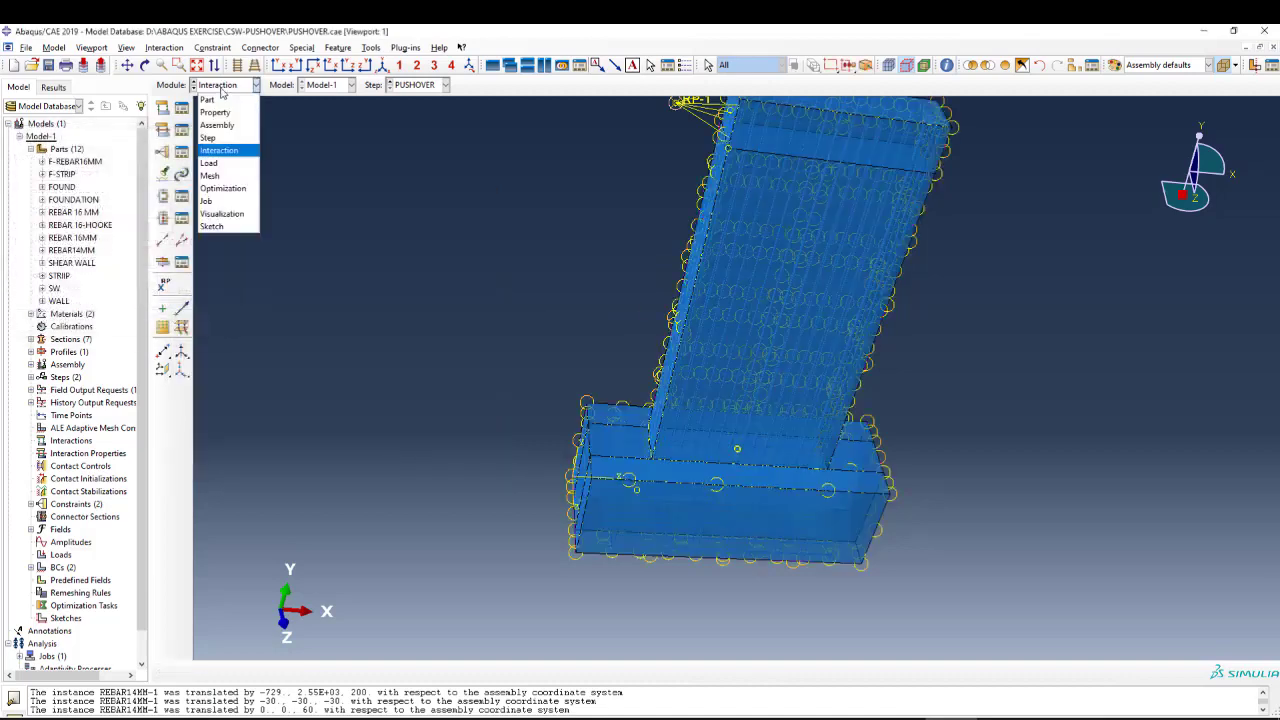
left_click(224, 170)
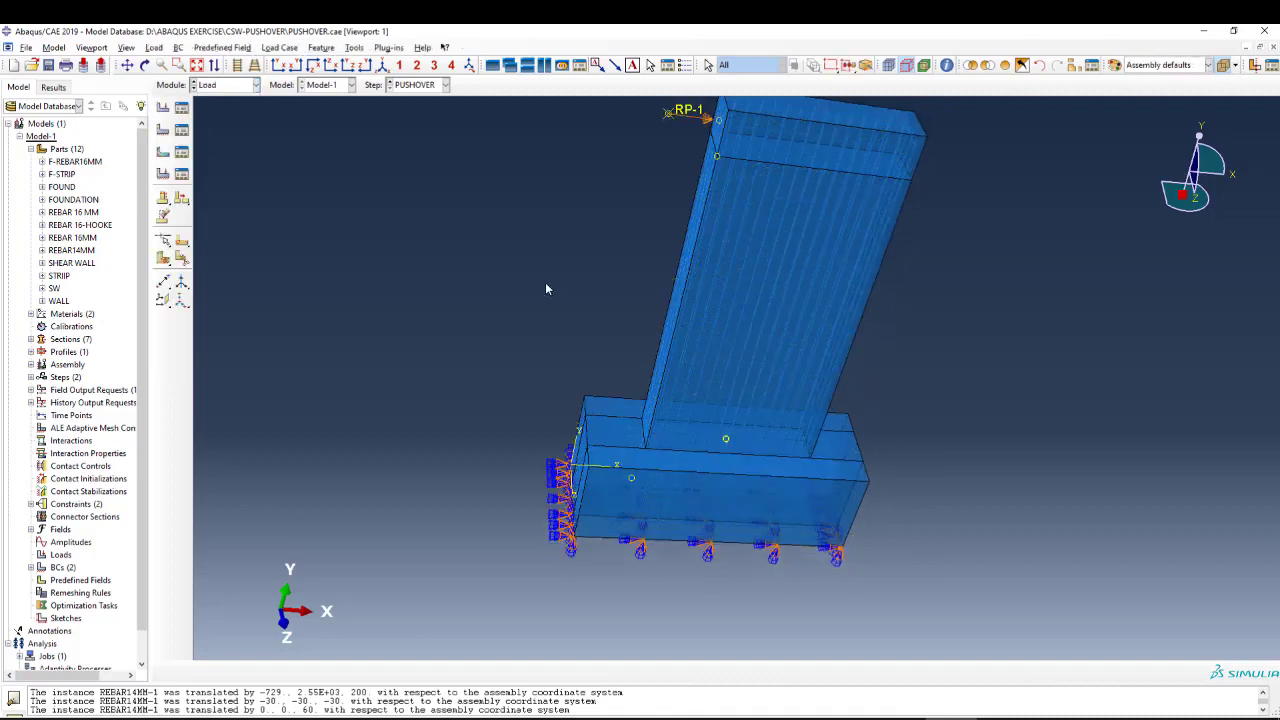
left_click(181, 130)
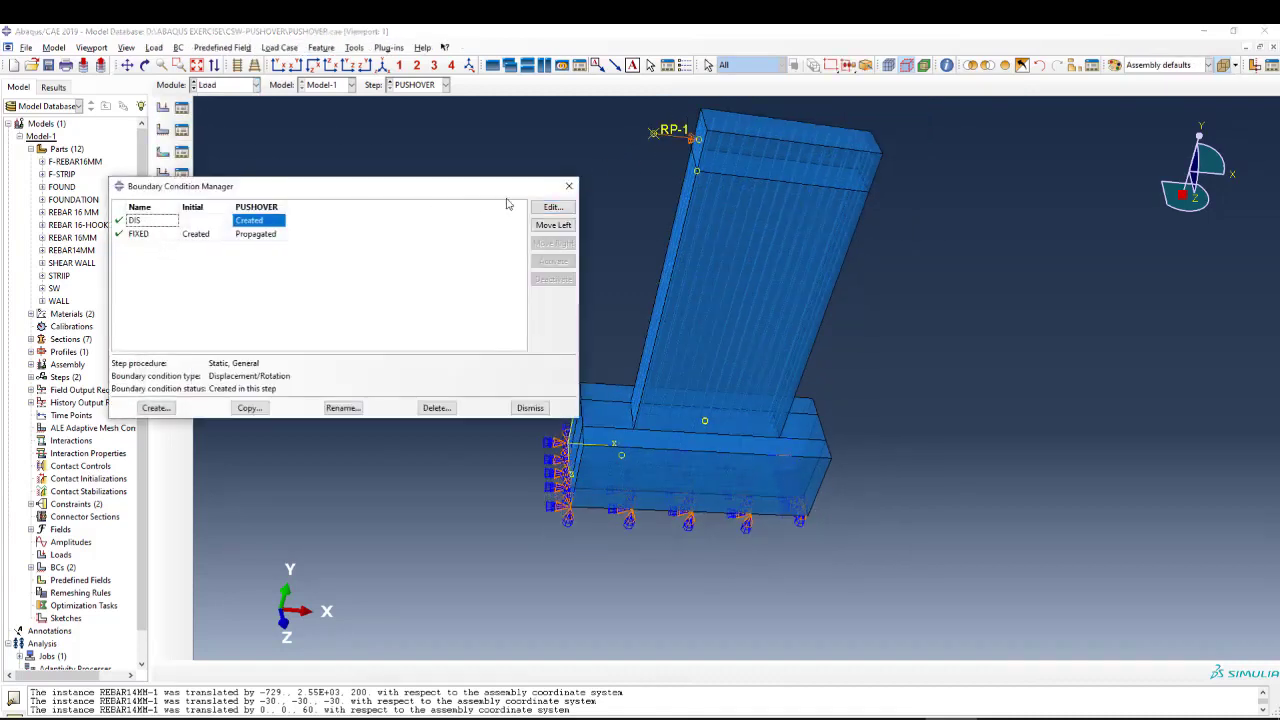
left_click(552, 207)
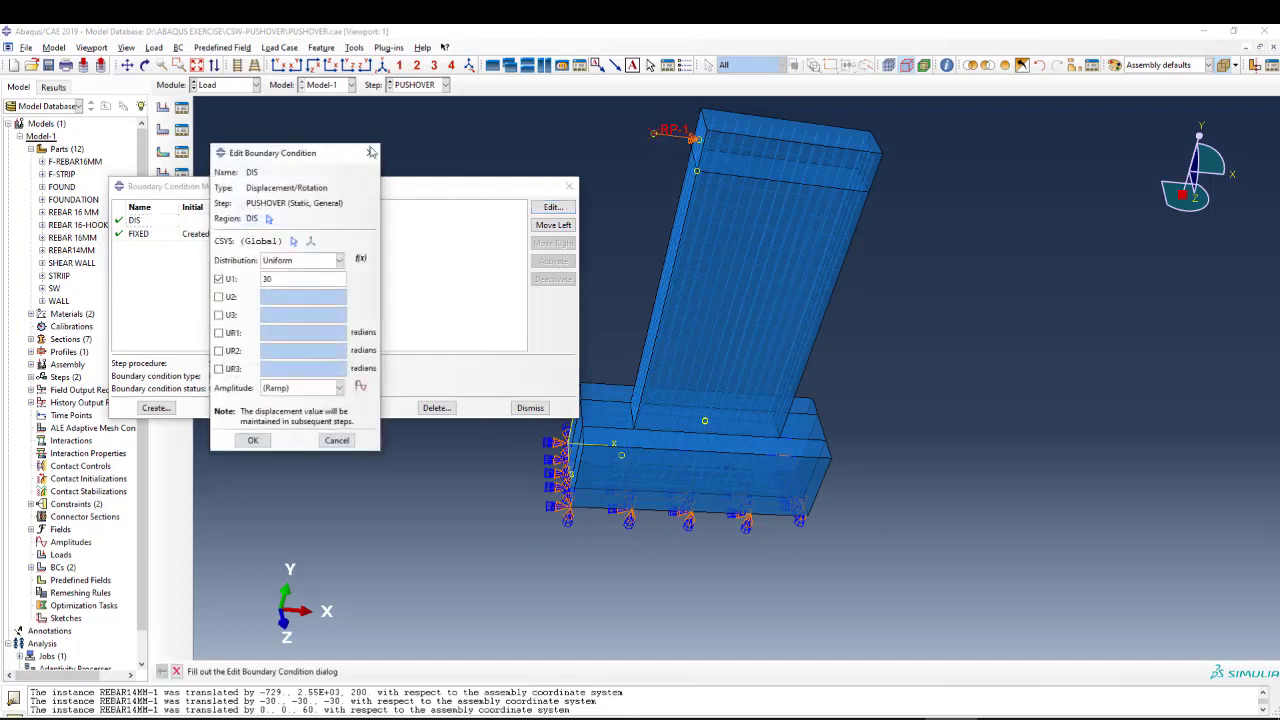
double_click(268, 278)
left_click(370, 152)
Review the FIXED boundary condition's type and its region on the foundation, and close the boundary condition dialogs without changes.
left_click(181, 235)
left_click(148, 235)
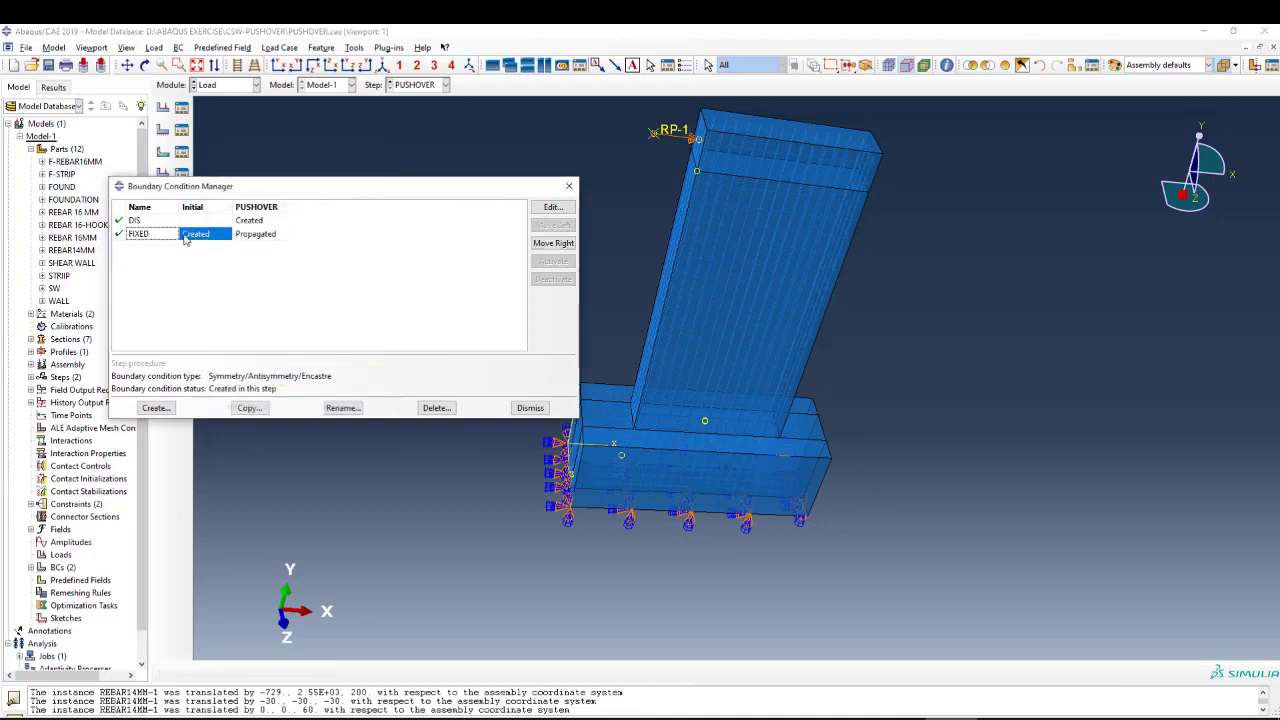
left_click(553, 207)
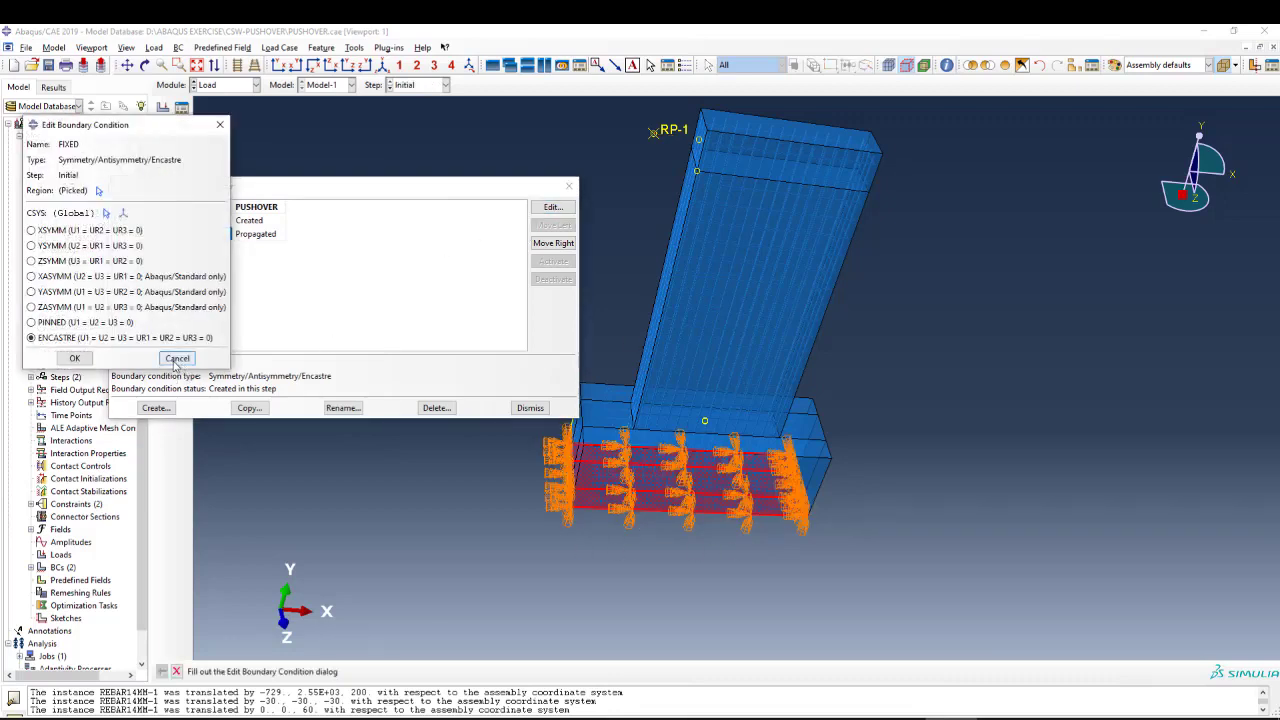
left_click(194, 361)
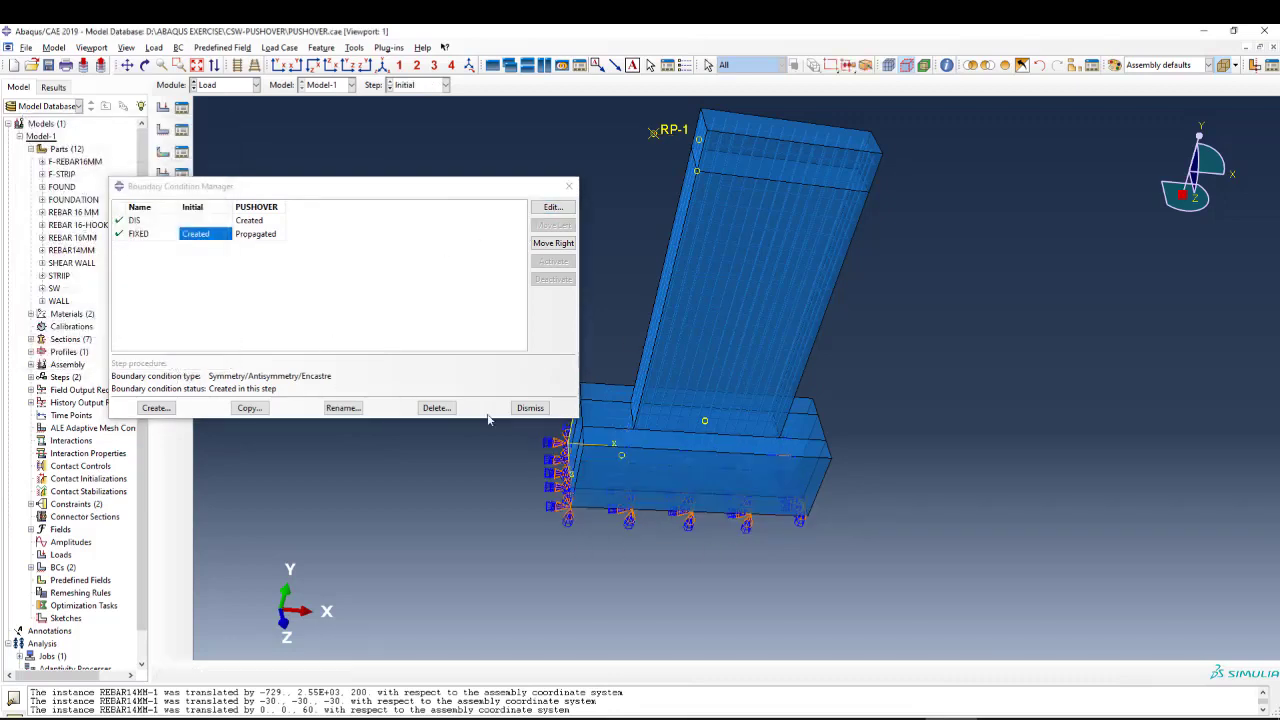
left_click(569, 186)
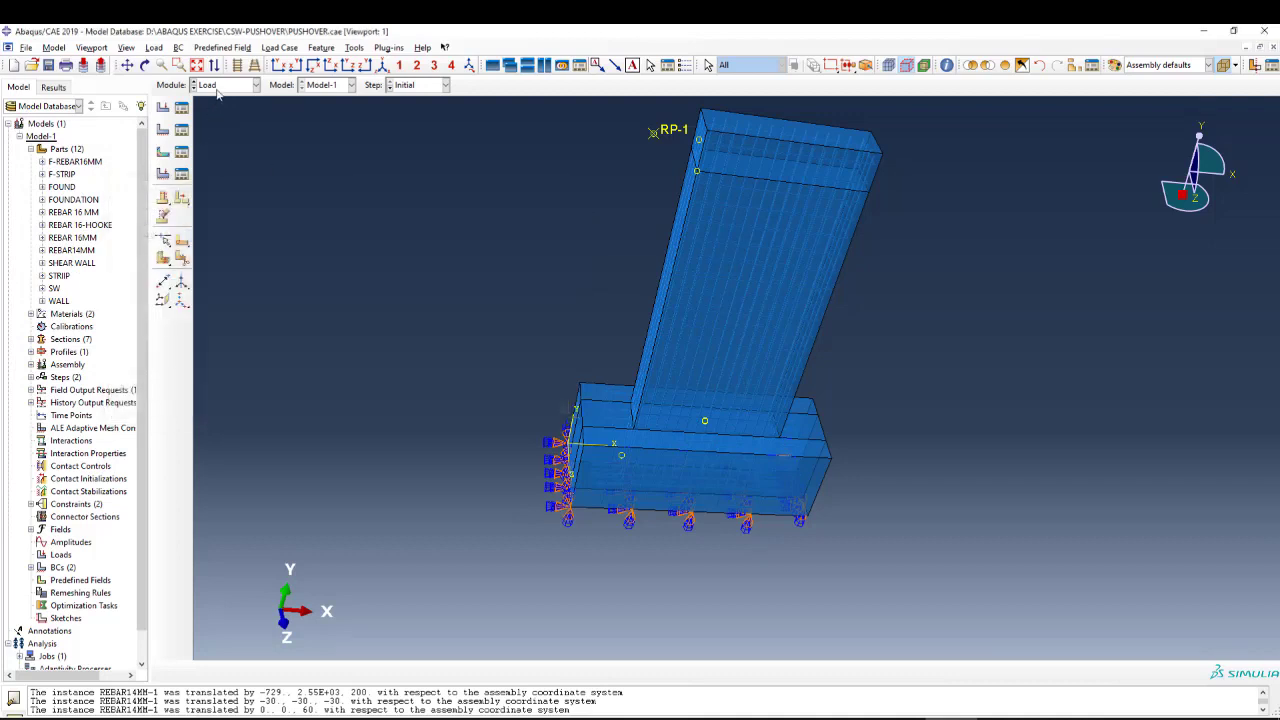
Switch to the Mesh module and display the mesh of part SW.
left_click(218, 88)
left_click(209, 175)
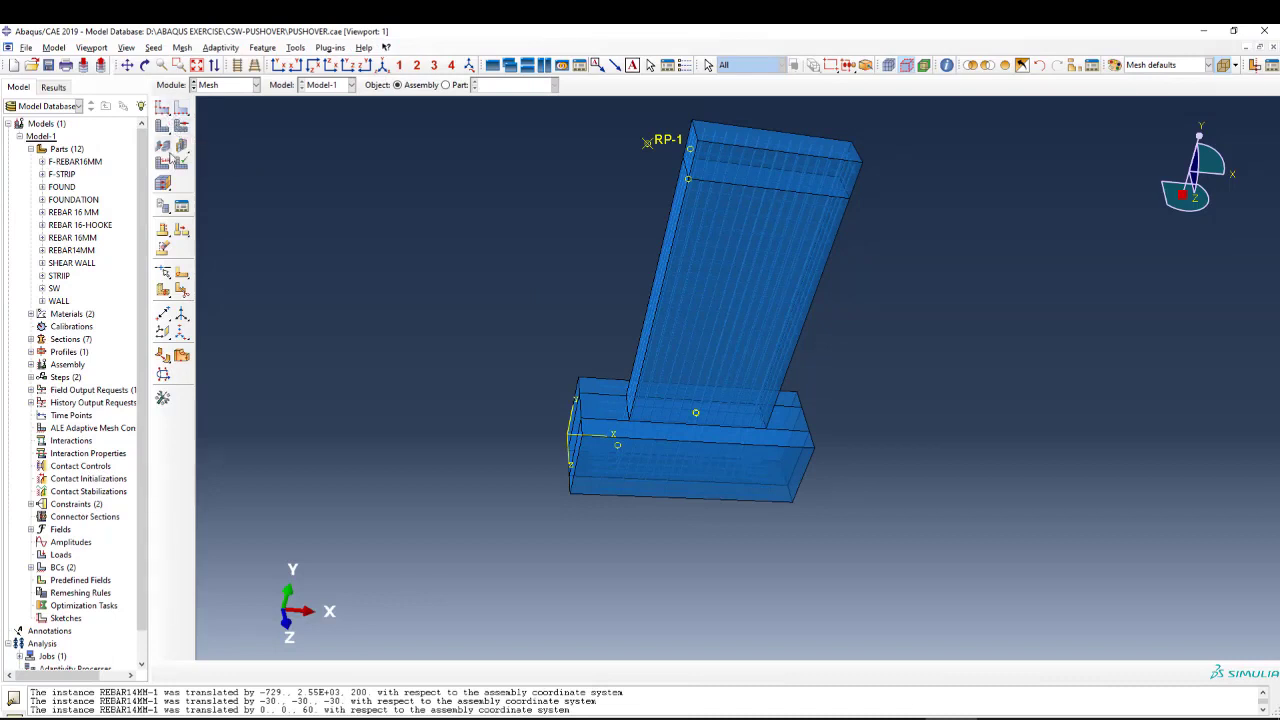
left_click(446, 85)
left_click(554, 85)
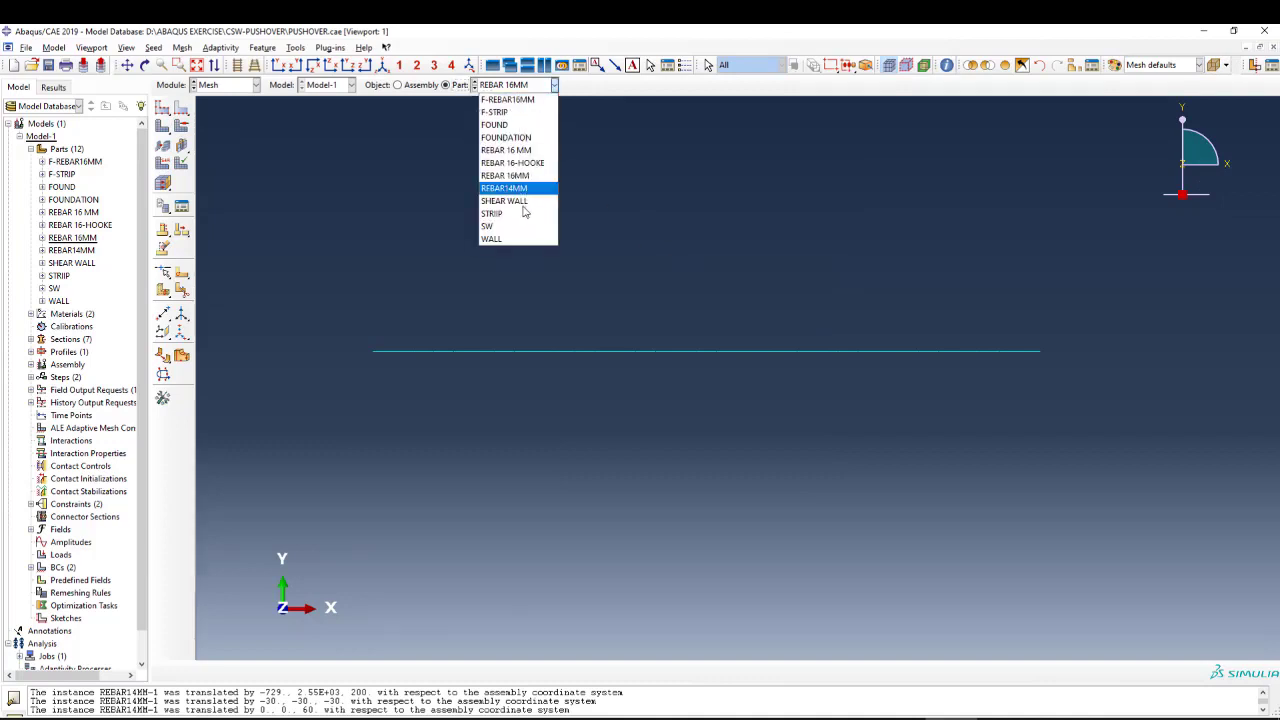
left_click(499, 226)
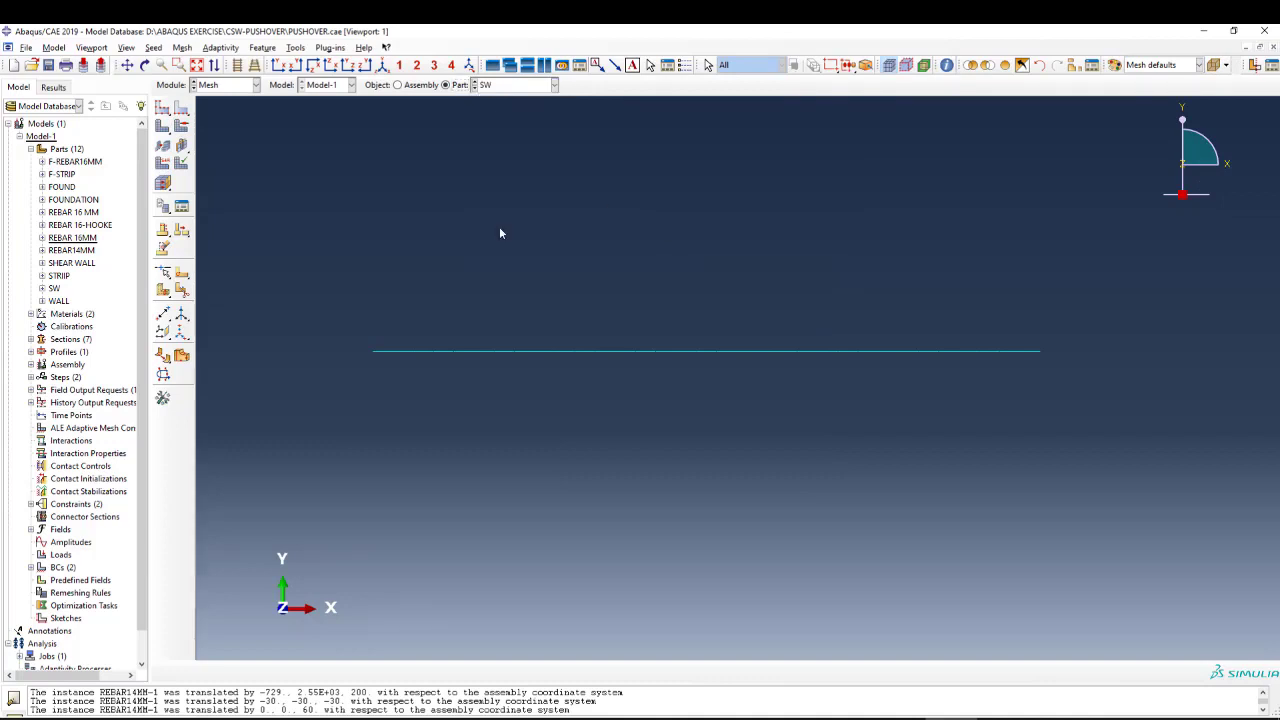
Review the global seed size of part SW, close it without changes, and examine the wall and foundation mesh.
left_click(162, 107)
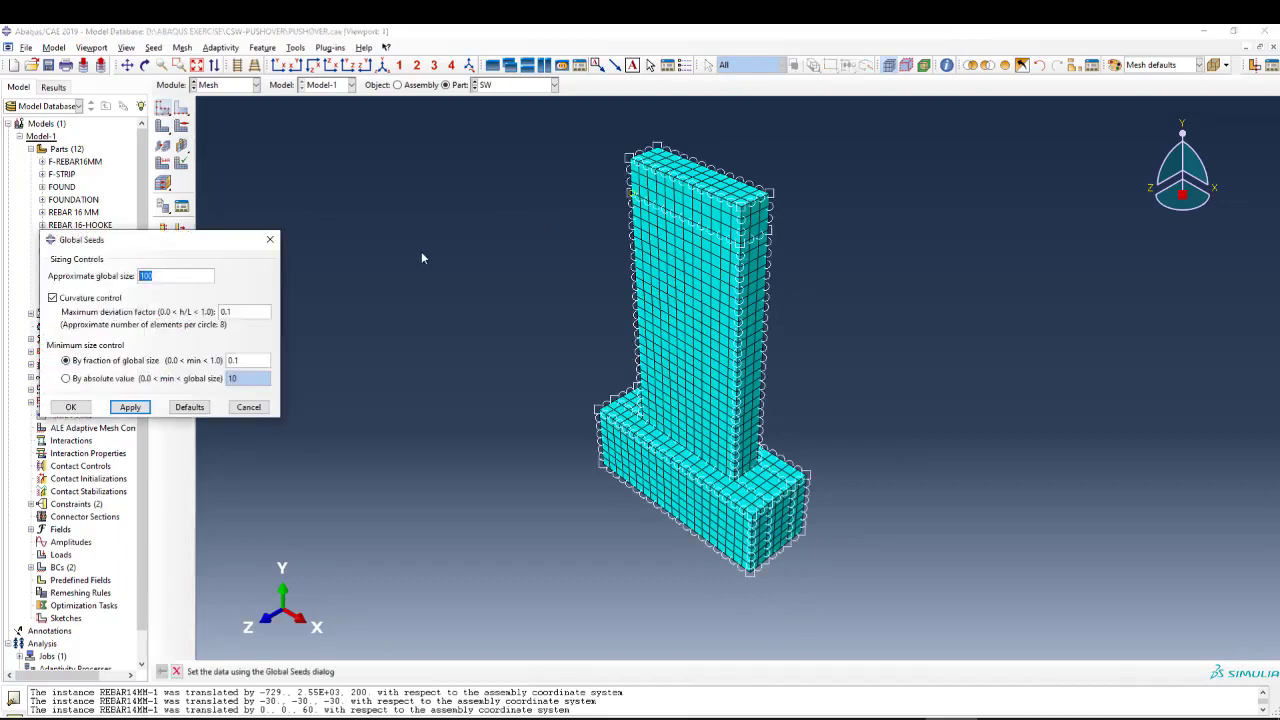
scroll(667, 262, "up", 2)
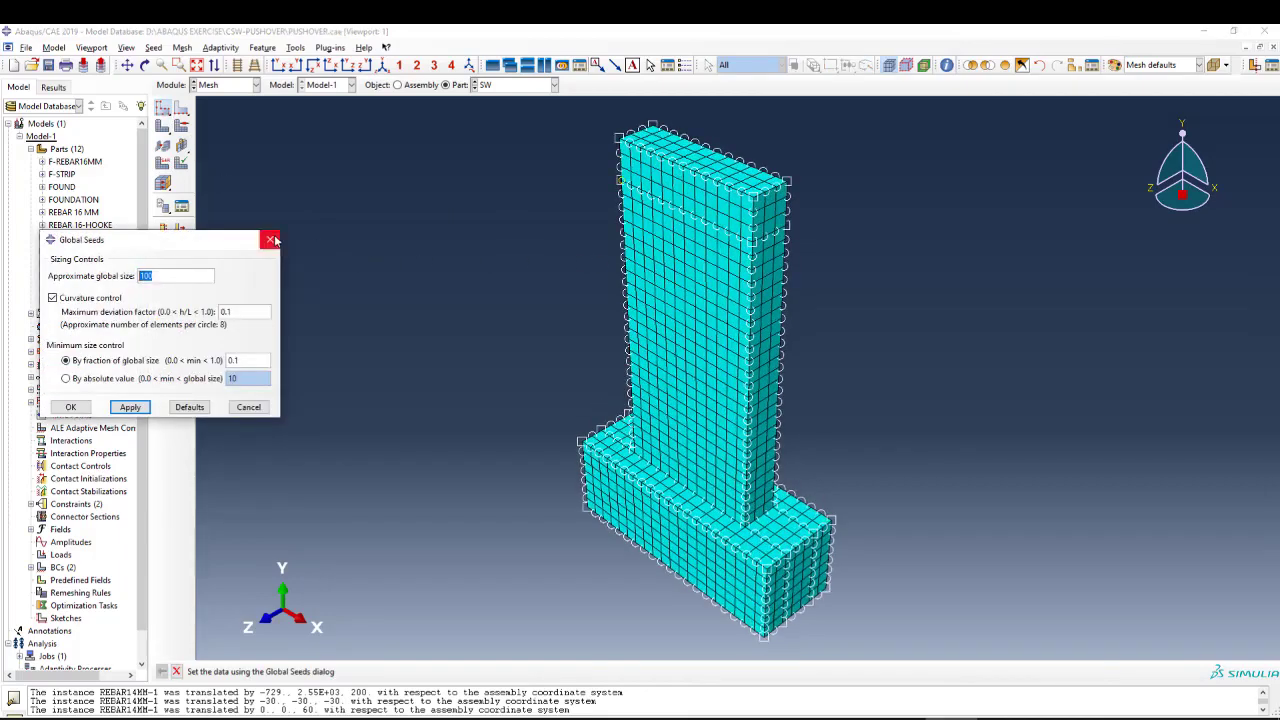
left_click(272, 240)
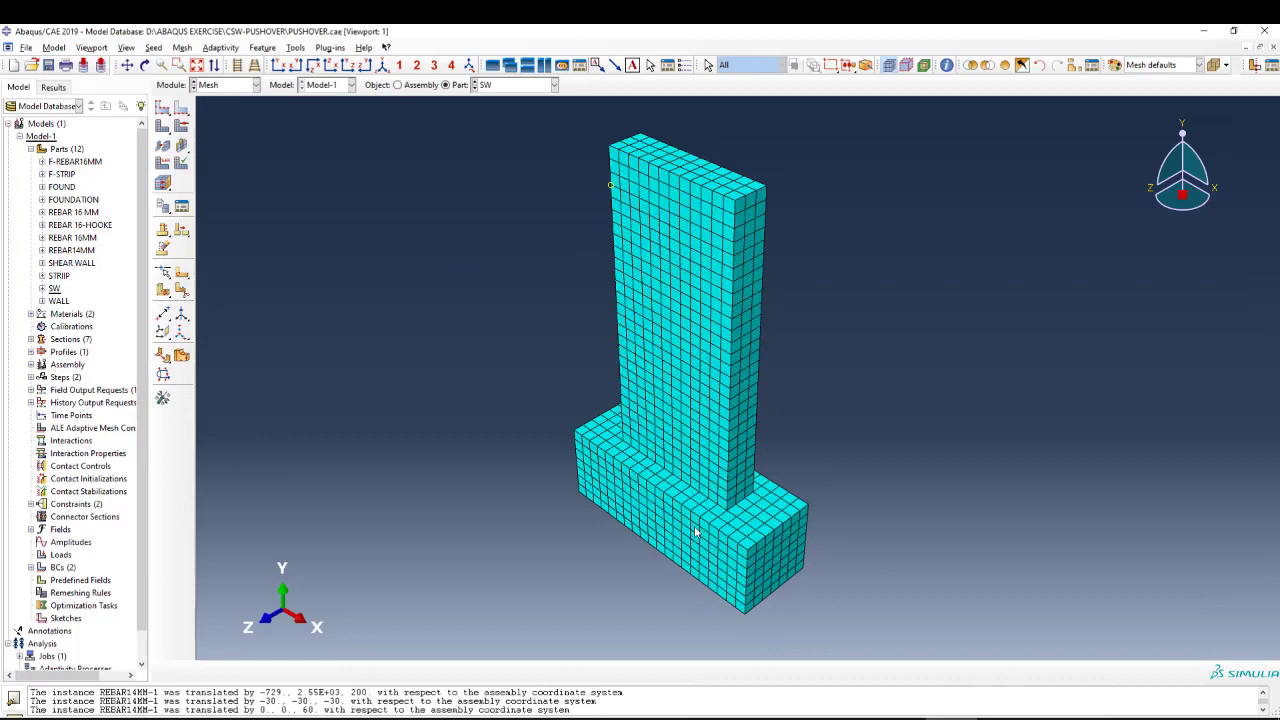
scroll(697, 533, "up", 2)
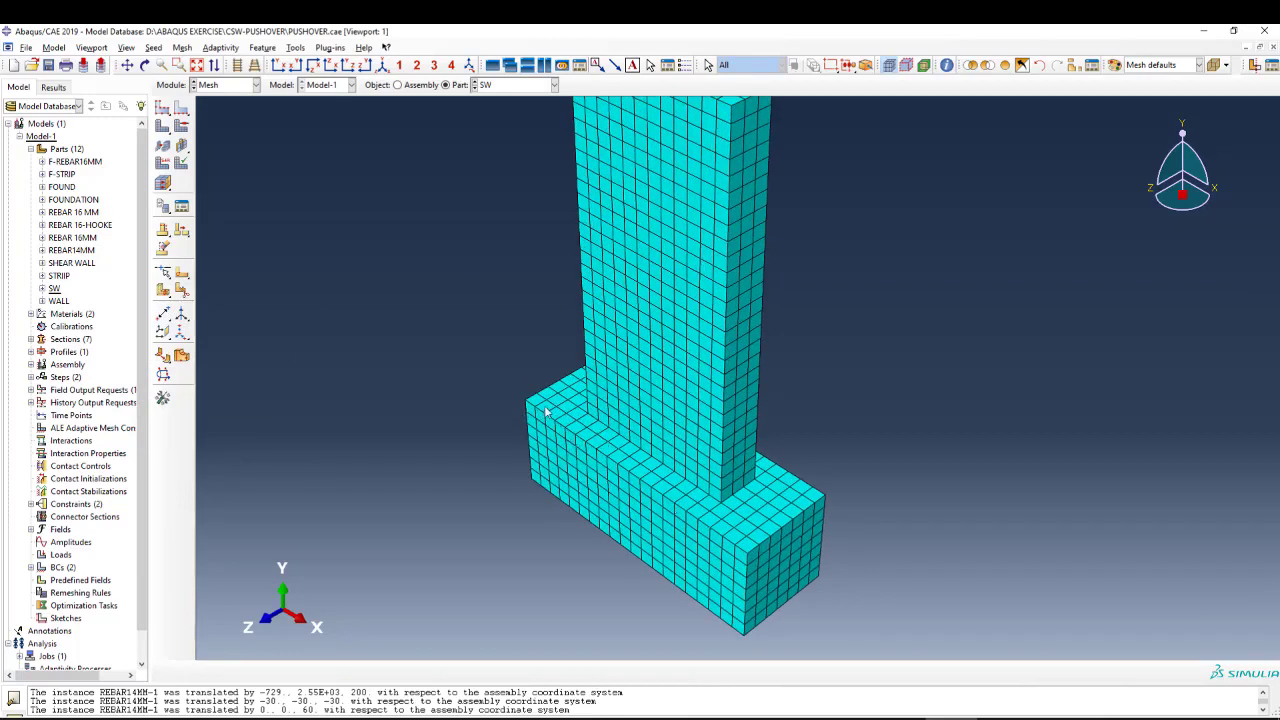
scroll(548, 412, "down", 1)
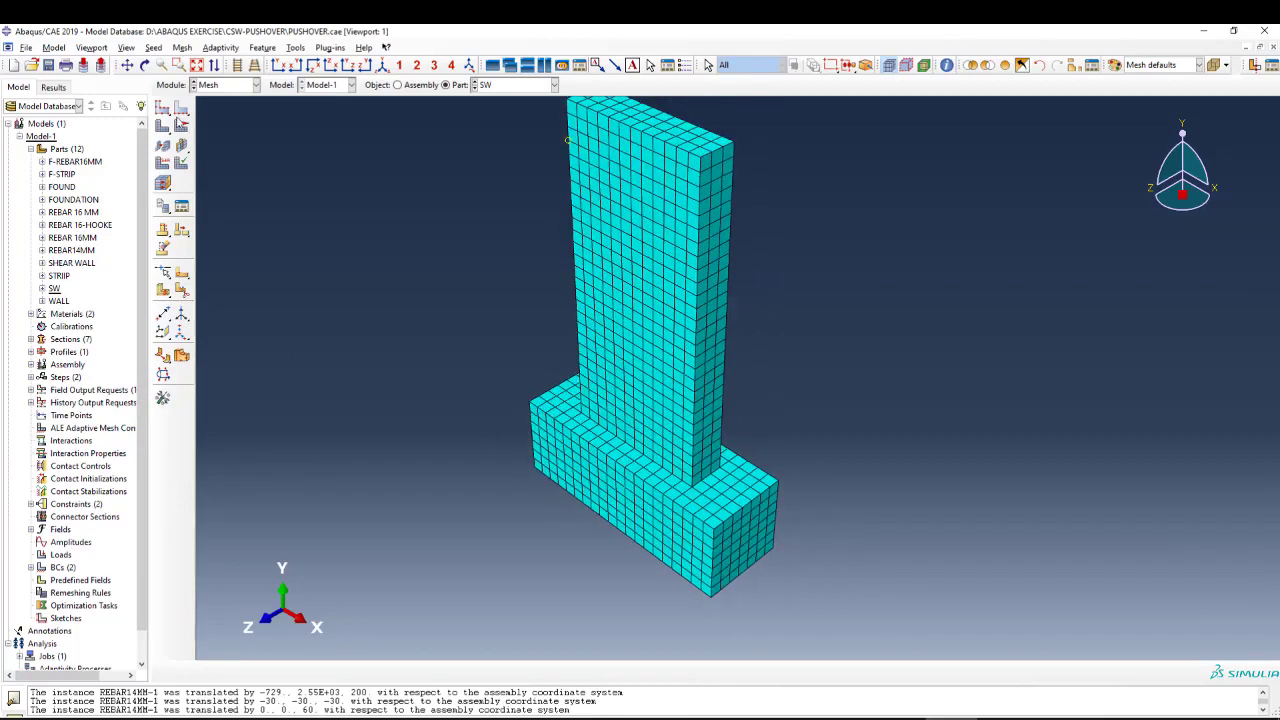
Review the element type, family and element controls for the wall cells of part SW, and close them without changes.
left_click(163, 163)
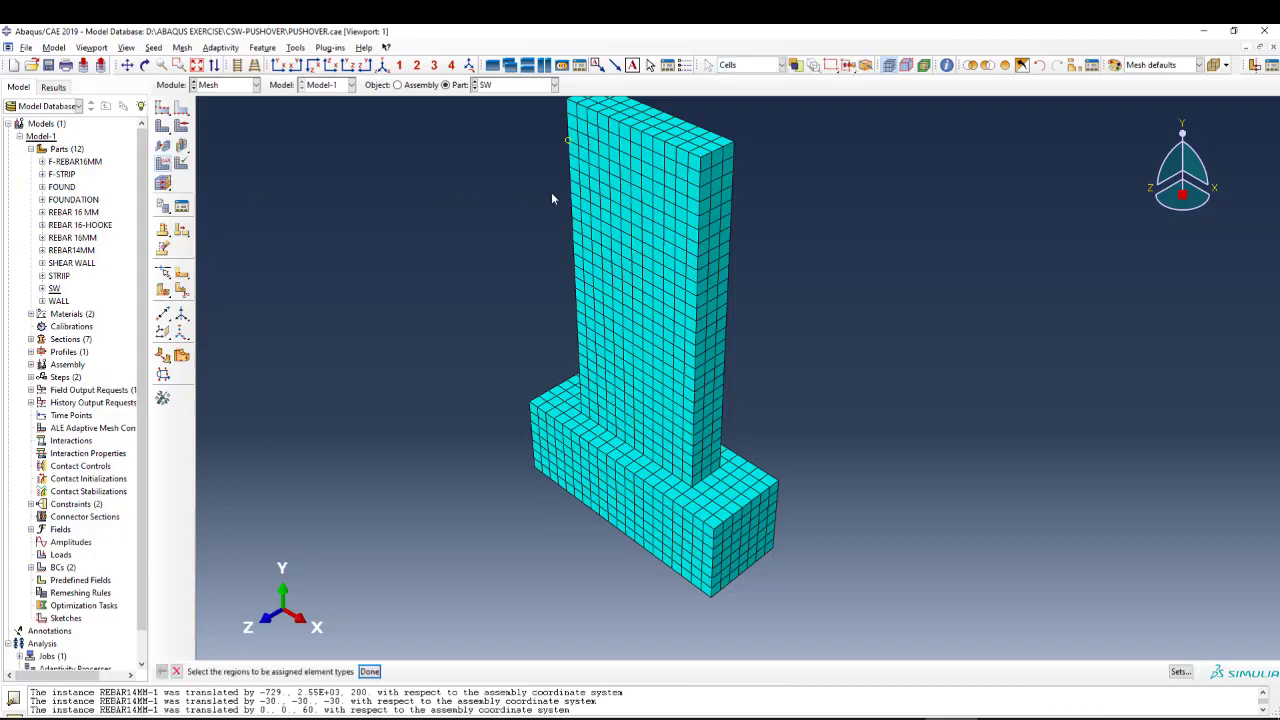
left_click_drag(762, 144, 443, 326)
middle_click(443, 326)
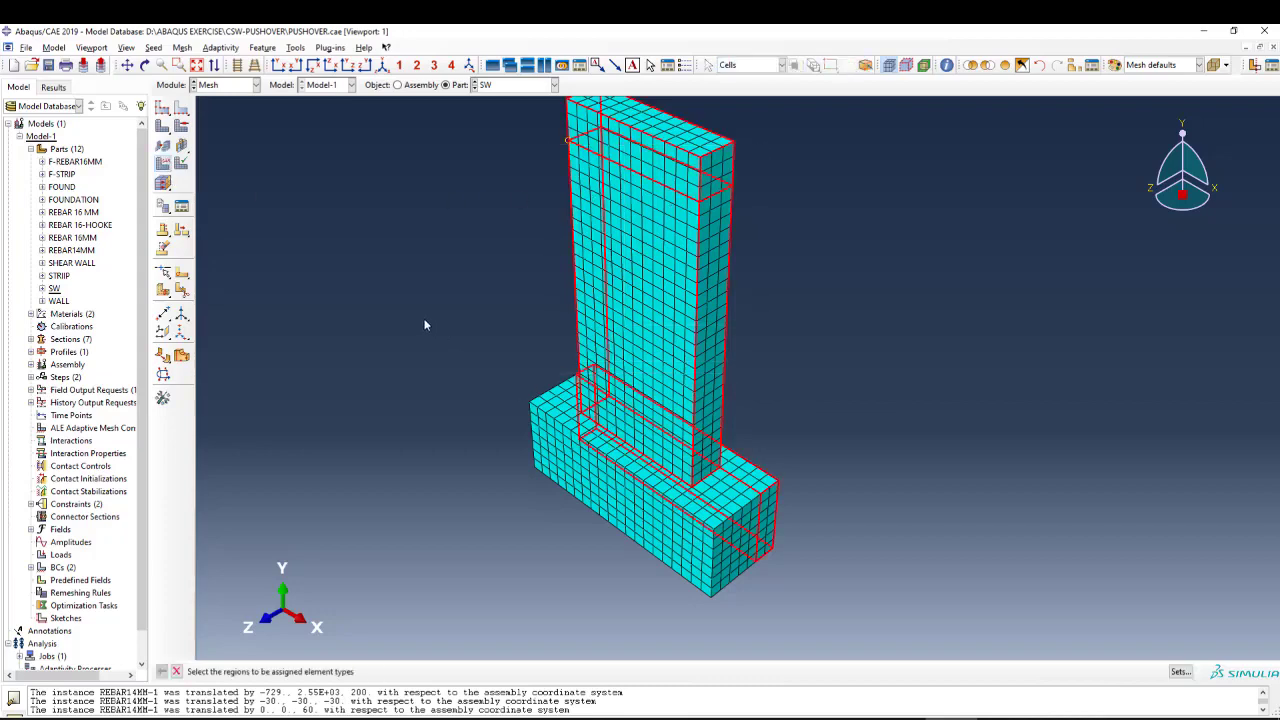
scroll(278, 276, "up", 2)
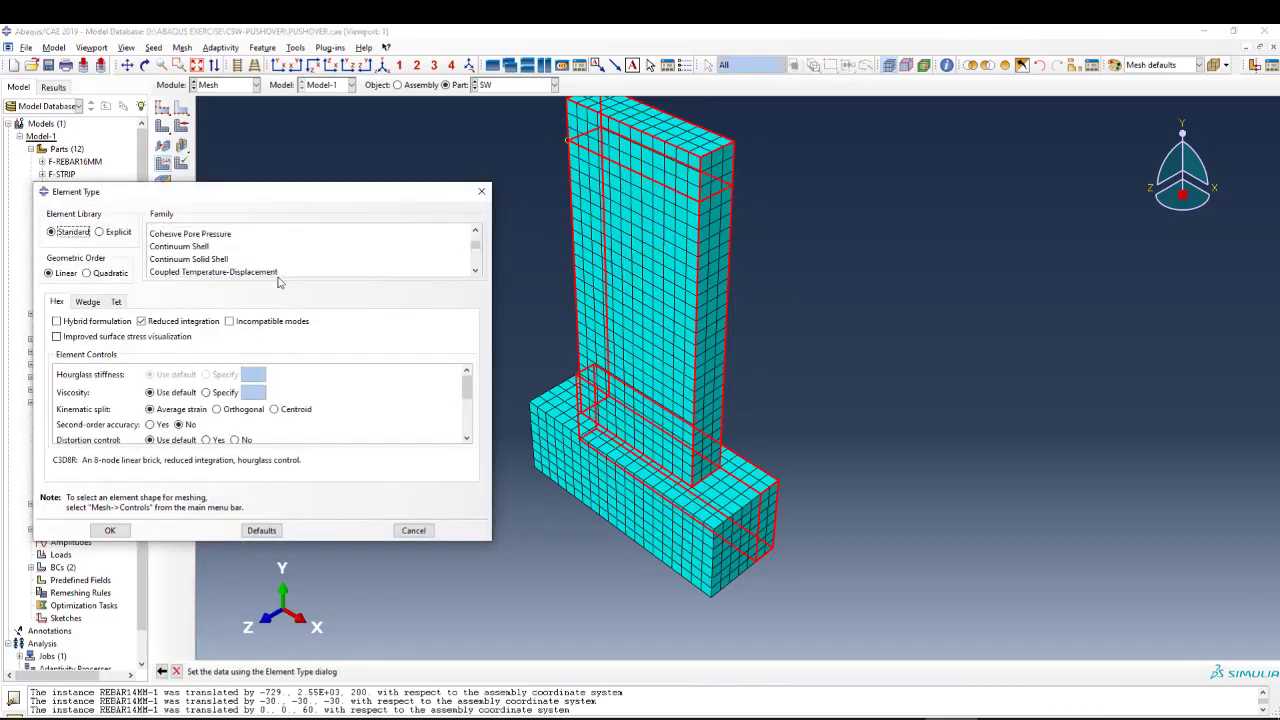
scroll(342, 271, "down", 3)
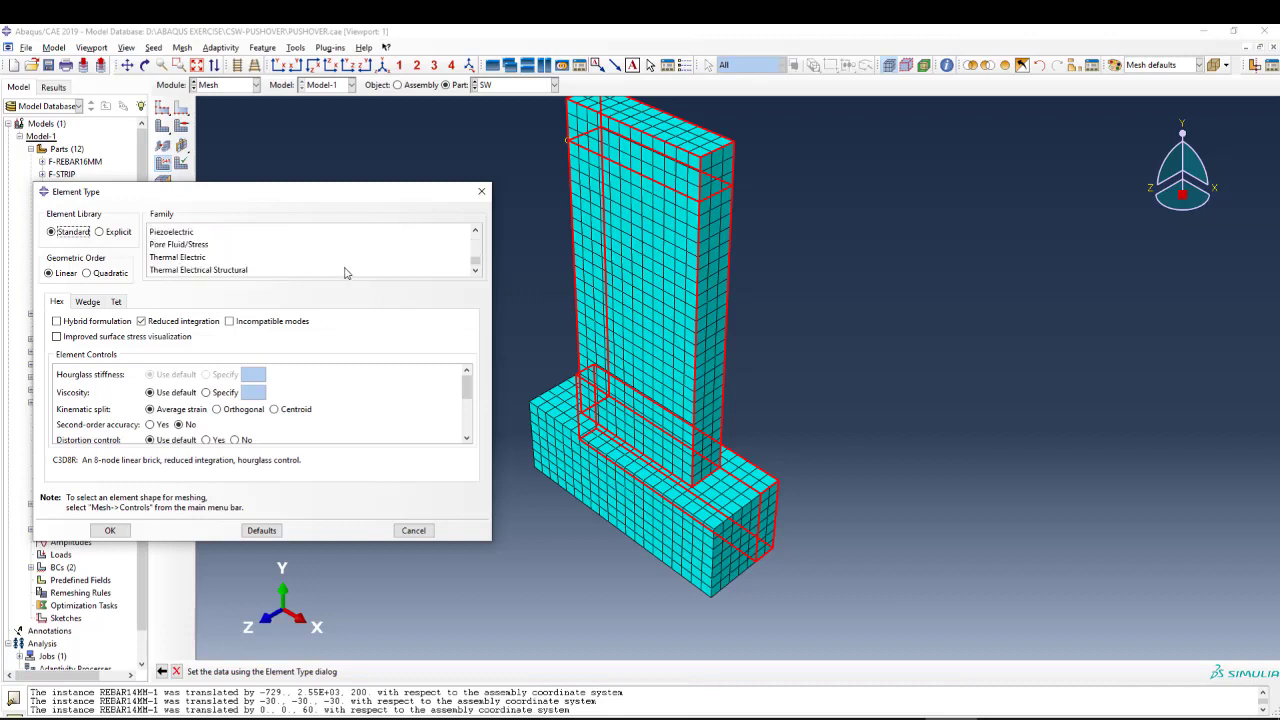
scroll(300, 252, "up", 4)
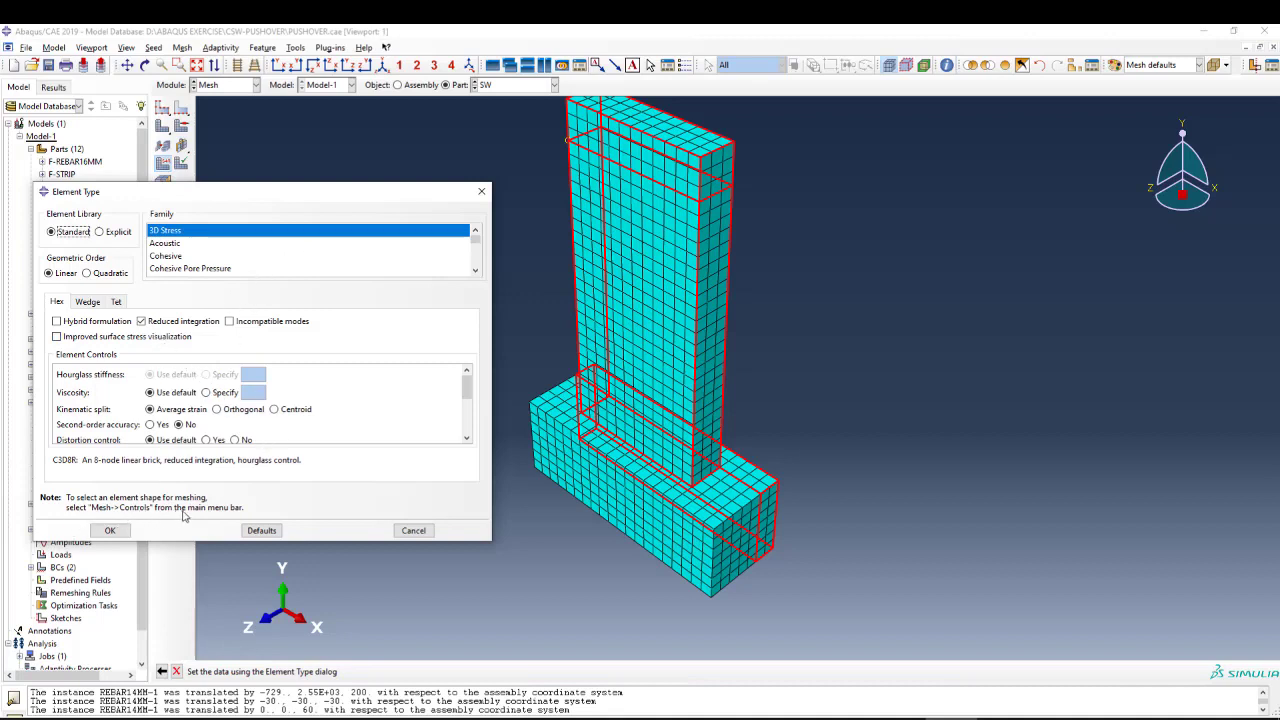
scroll(240, 408, "down", 1)
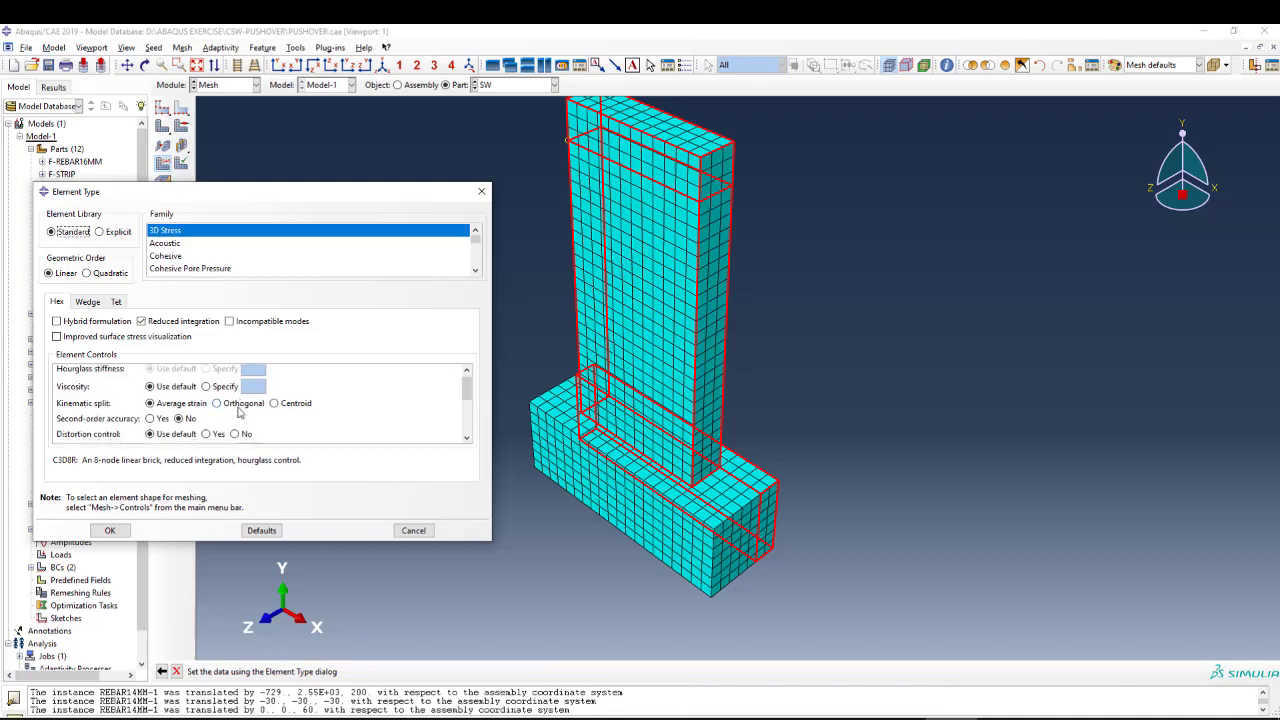
scroll(240, 410, "down", 3)
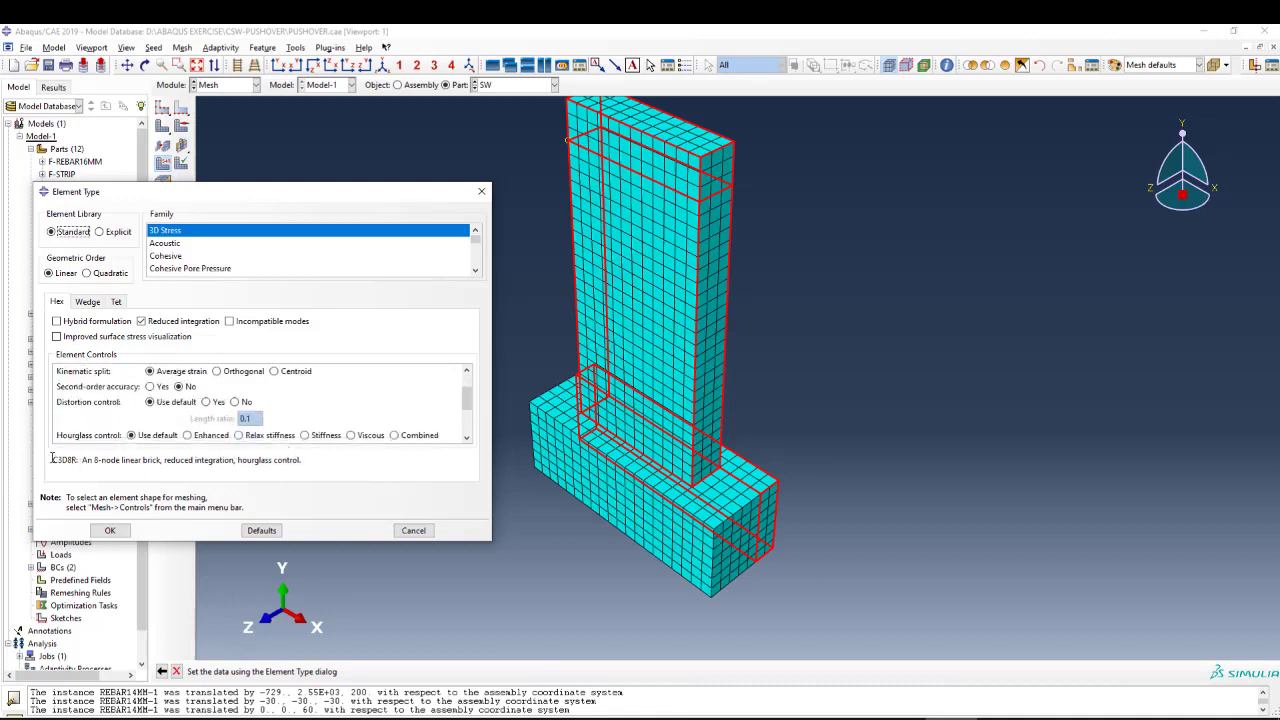
mouse_move(52, 457)
left_mouse_down()
mouse_move(94, 460)
mouse_move(77, 459)
left_mouse_up()
left_click(481, 191)
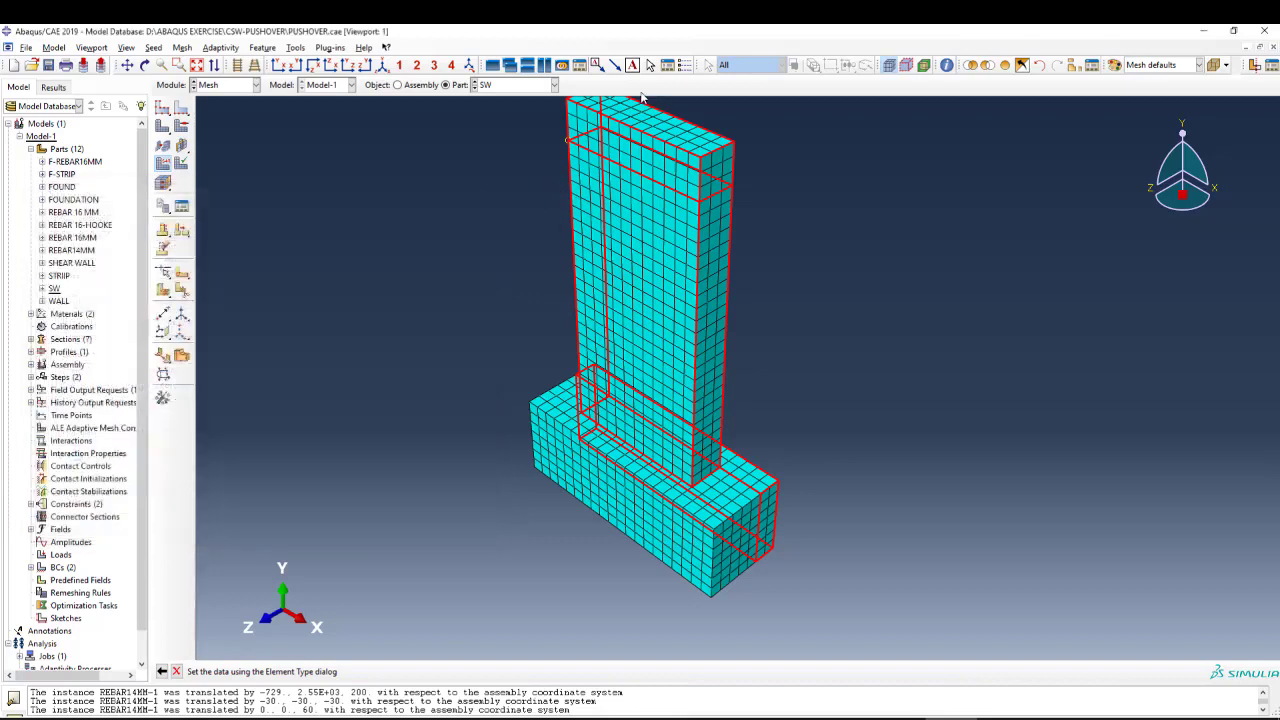
Display part STRIIP, review the element family and element type assigned to its edges, and close the settings without changes.
left_click(532, 86)
left_click(548, 213)
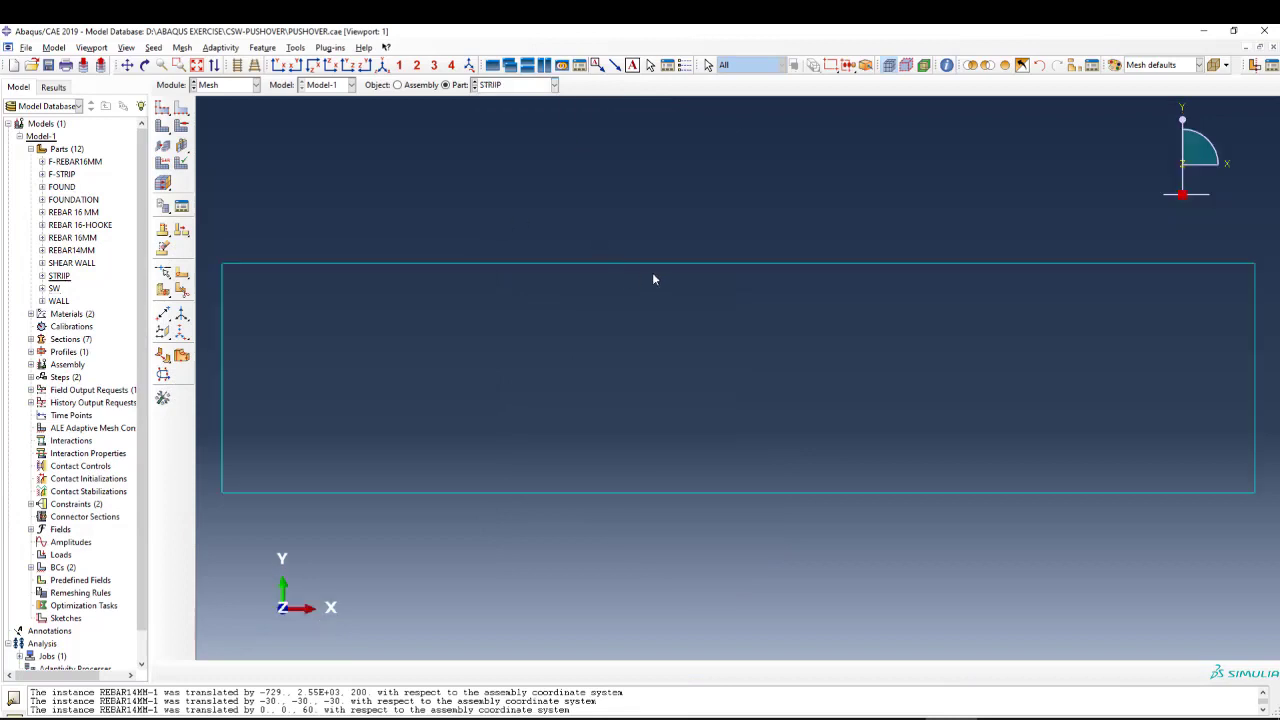
scroll(653, 279, "down", 1)
left_click(181, 206)
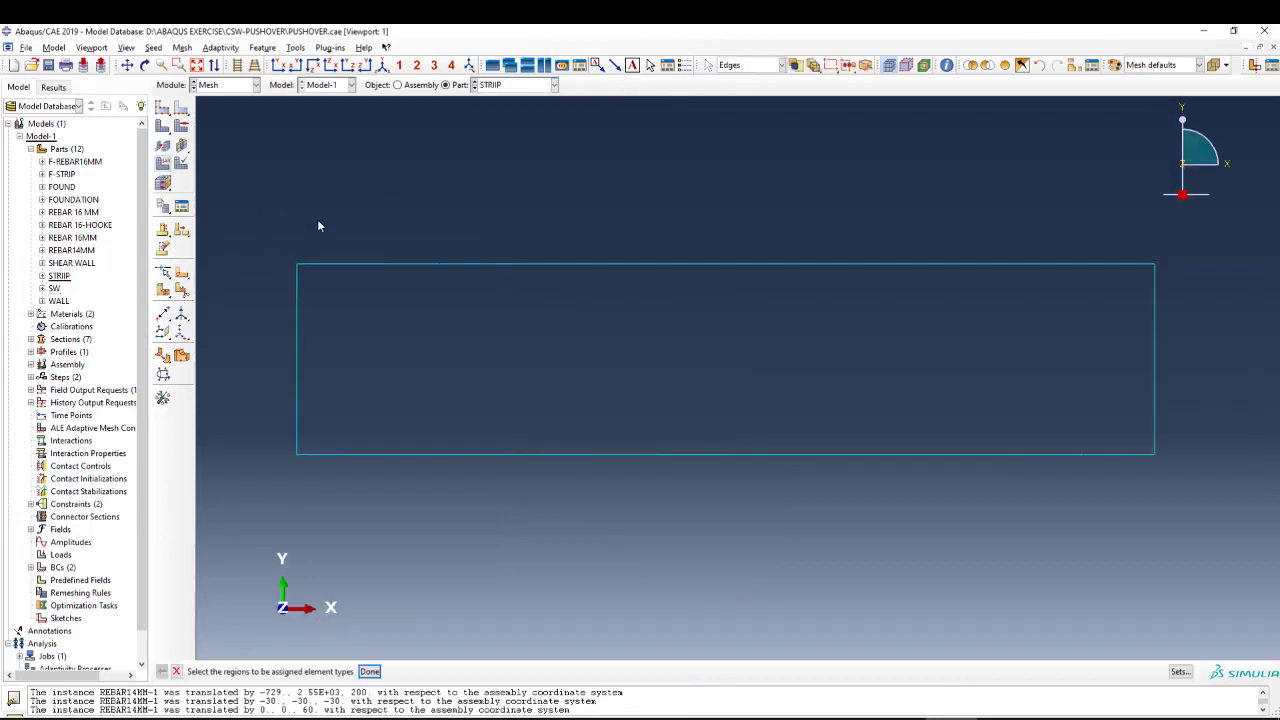
scroll(317, 219, "down", 1)
left_click_drag(260, 198, 1116, 493)
middle_click(357, 346)
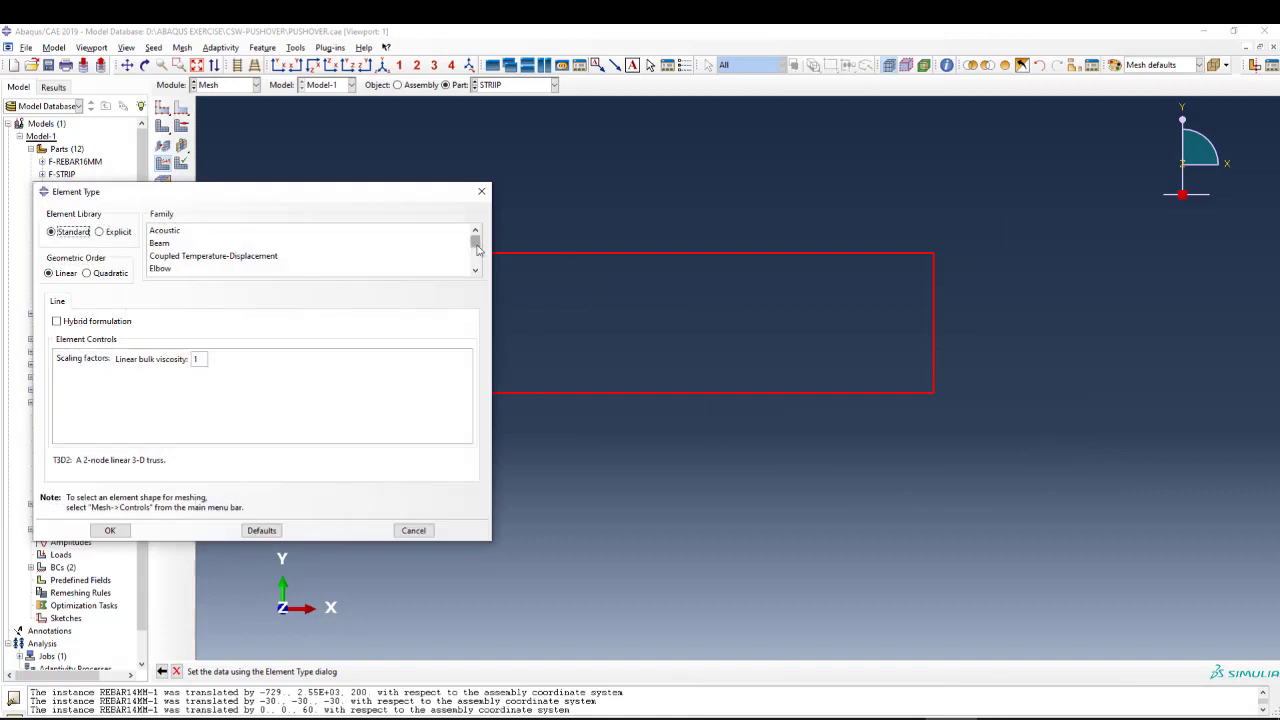
left_click_drag(476, 243, 477, 276)
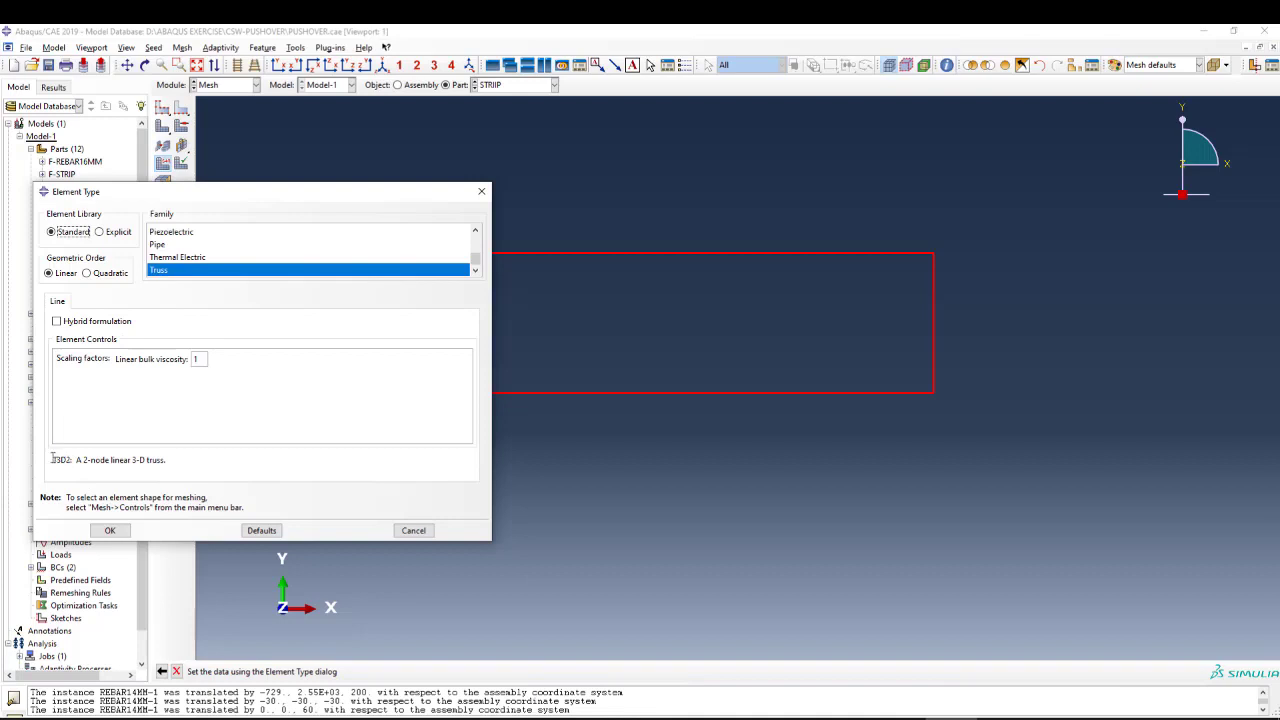
left_click_drag(53, 459, 73, 460)
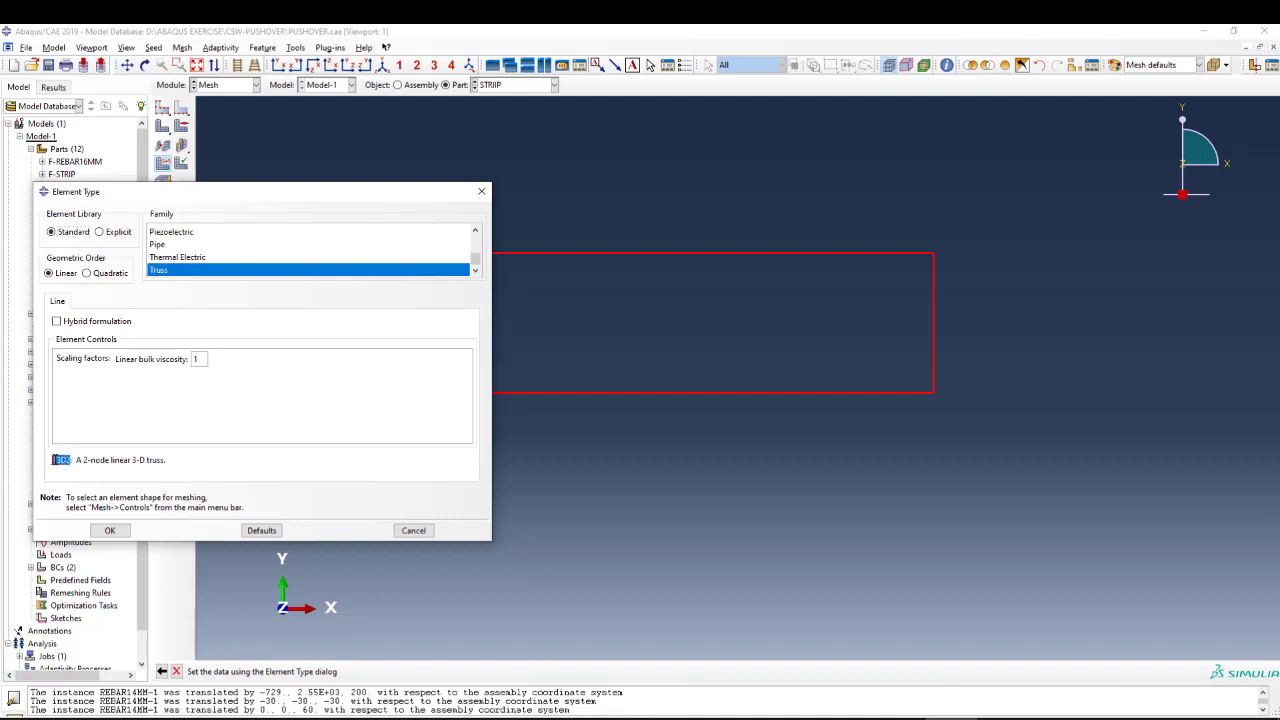
left_click(413, 530)
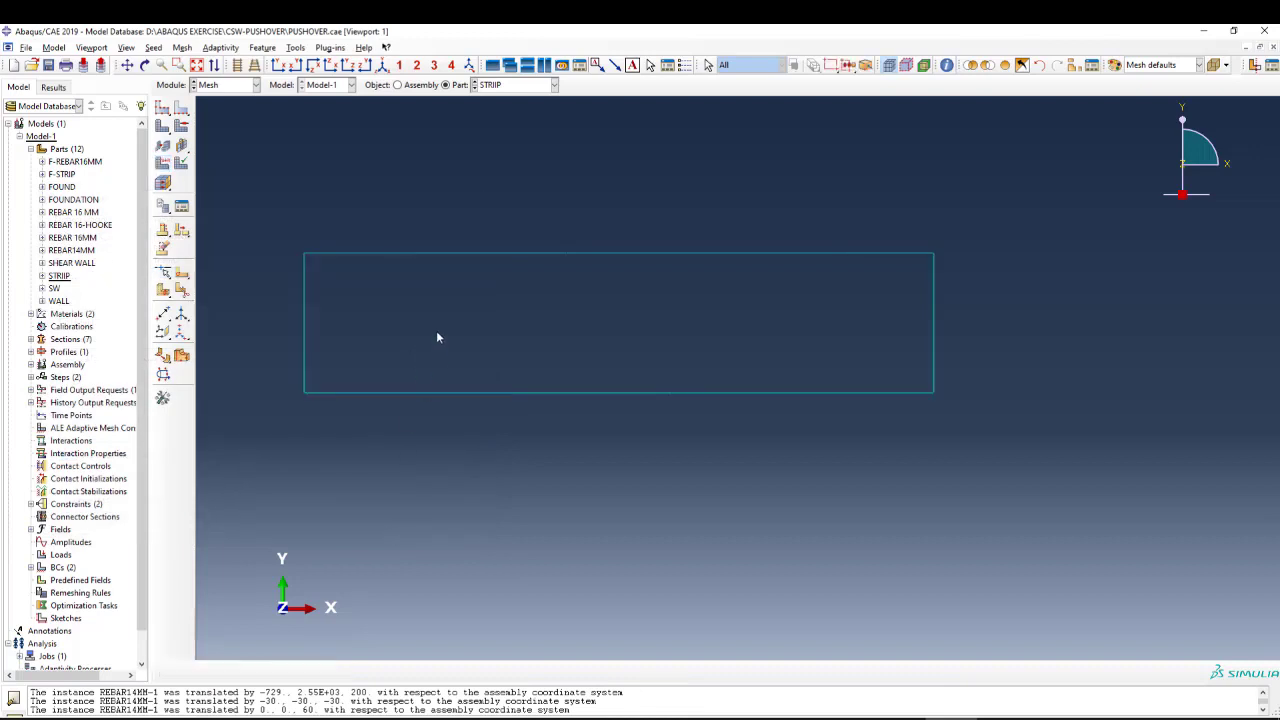
Switch to the Job module with the job list clear of the wall model, and orbit the assembly to a more upright view.
left_click(218, 86)
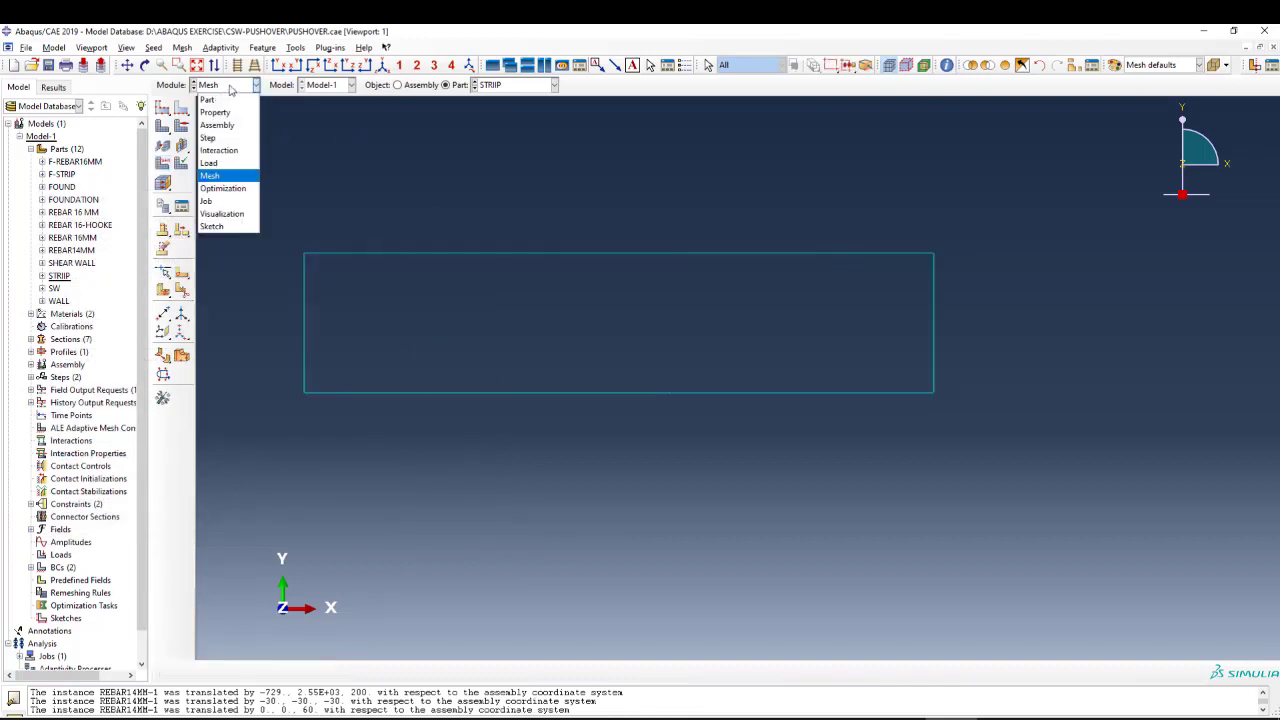
left_click(230, 88)
left_click(230, 88)
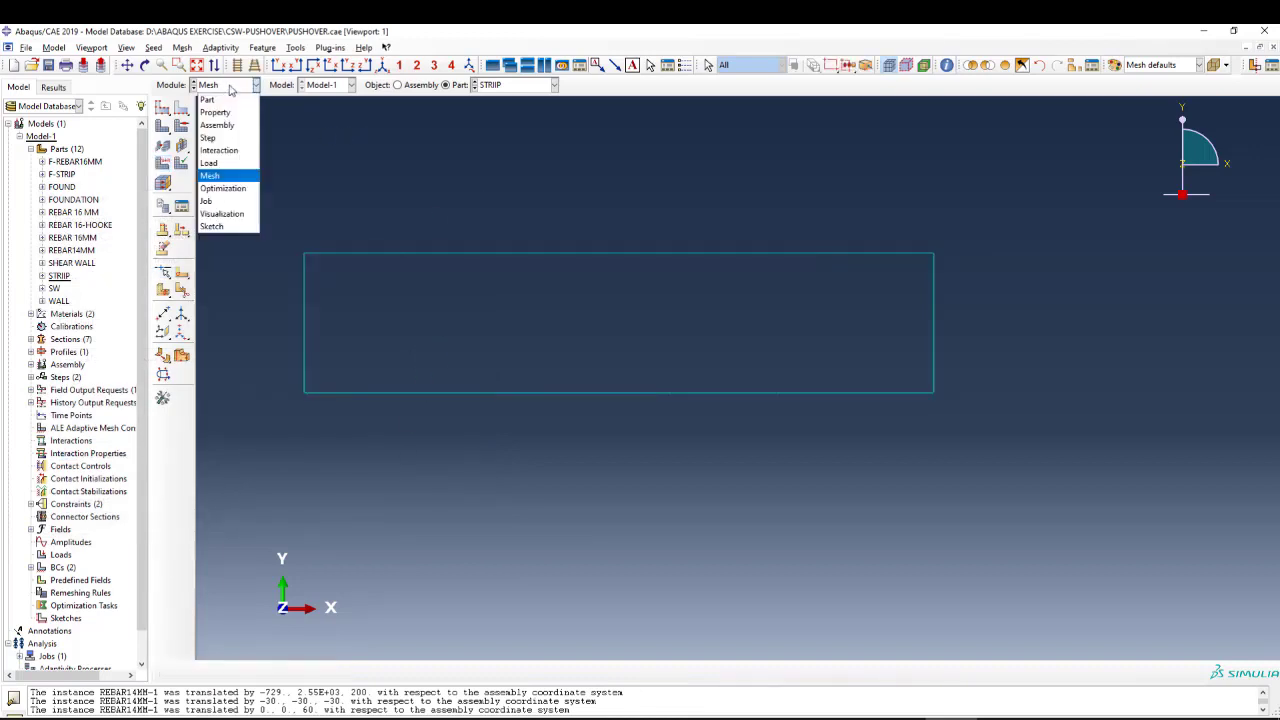
left_click(210, 201)
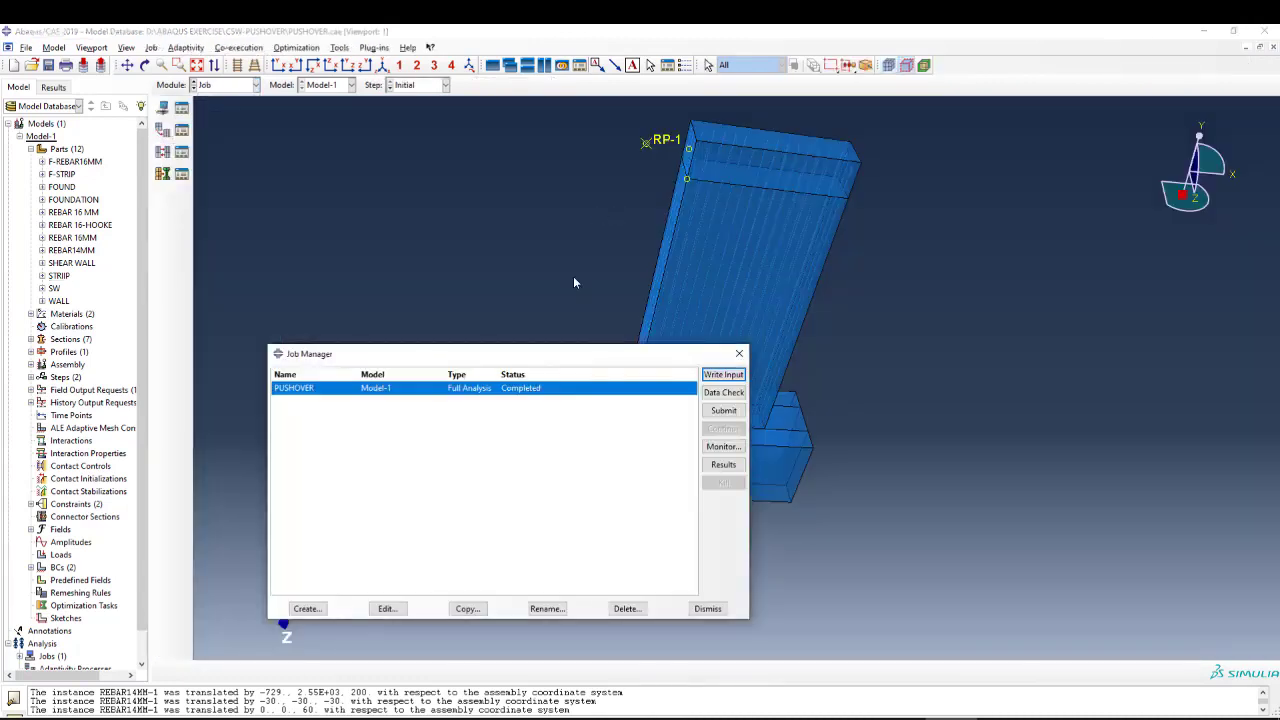
left_click_drag(621, 347, 408, 283)
scroll(893, 298, "down", 2)
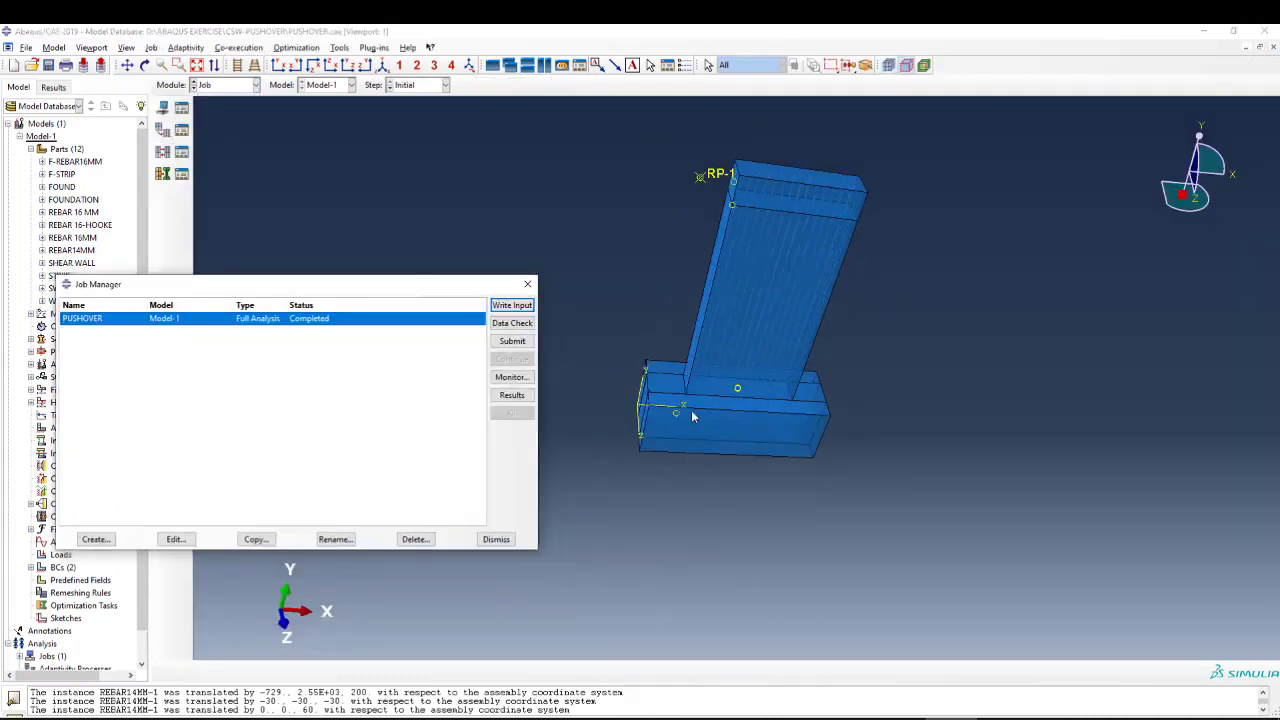
scroll(724, 351, "up", 1)
scroll(684, 200, "up", 2)
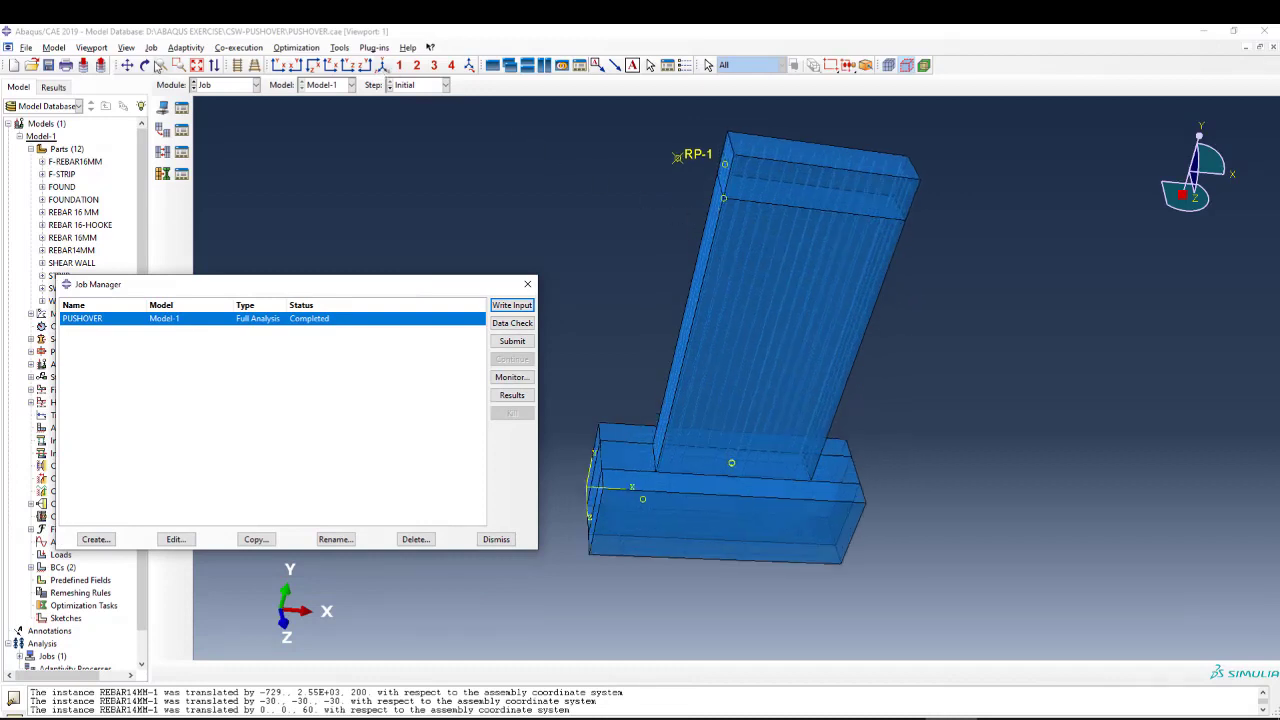
left_click(144, 65)
left_click_drag(546, 175, 627, 285)
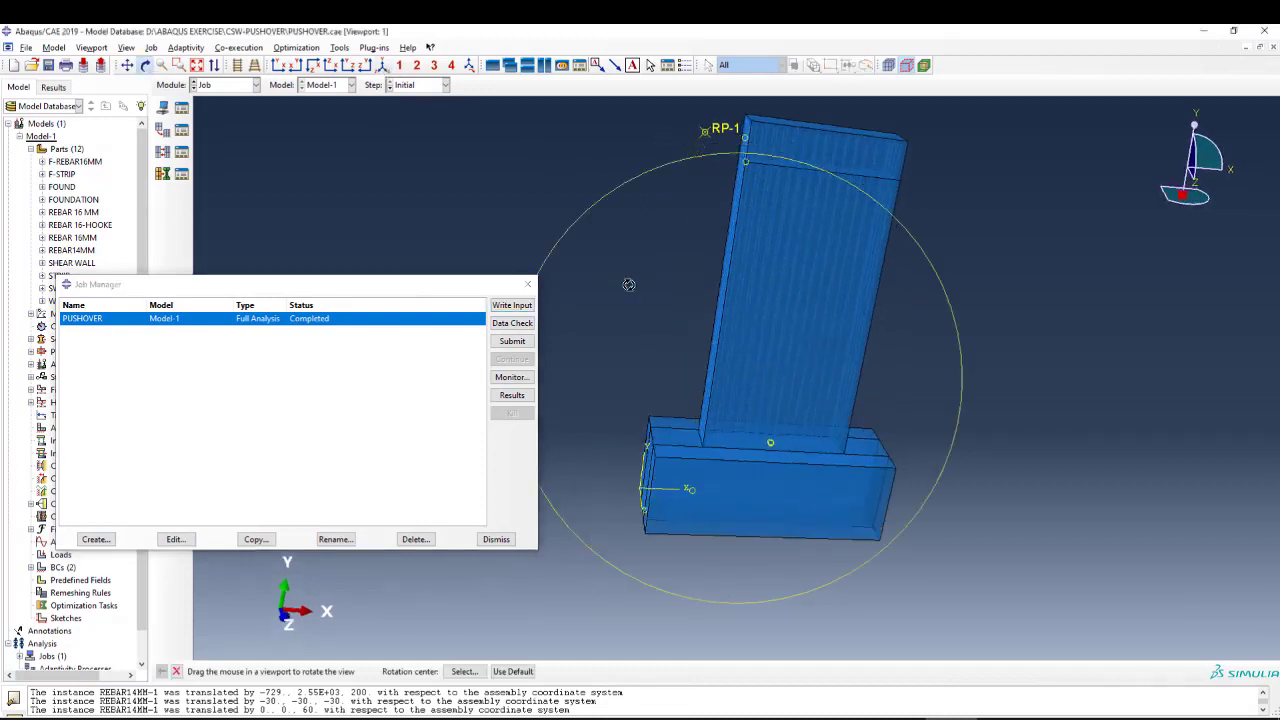
Create a full analysis job named PUSHOVER-2 for Model-1 with the default job settings.
left_click(96, 539)
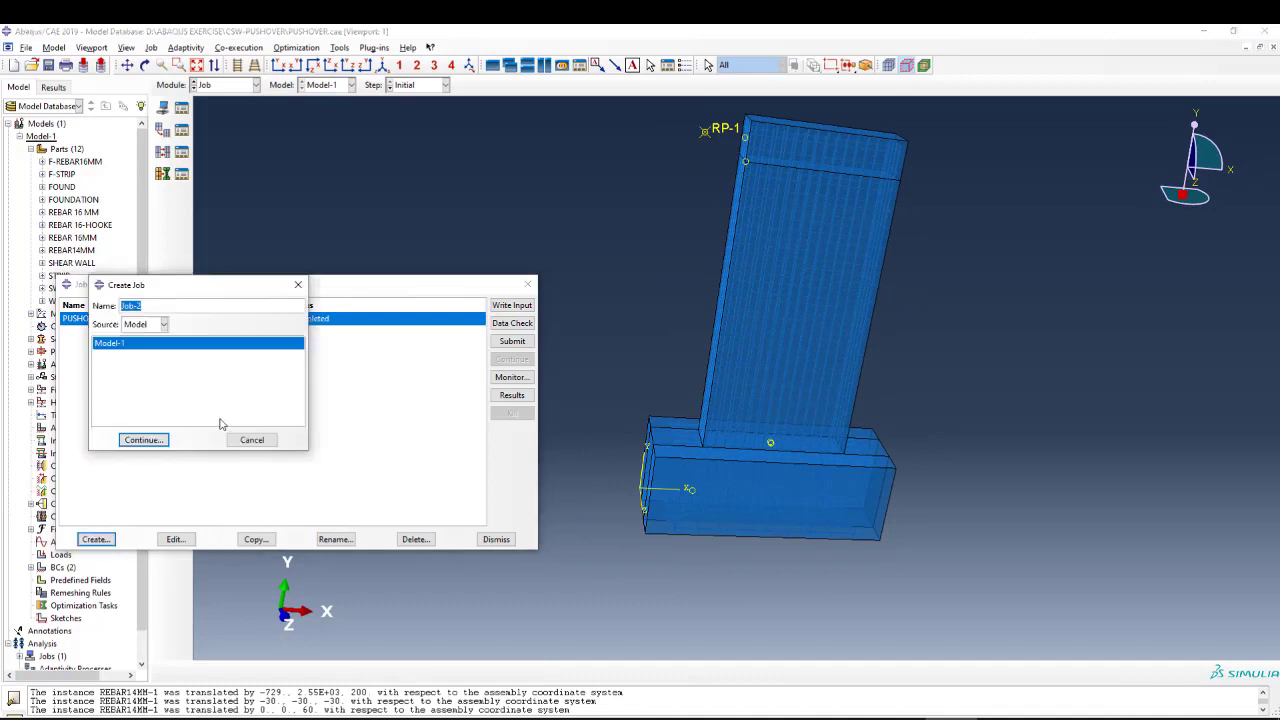
type("PUSHOVER")
left_click(153, 441)
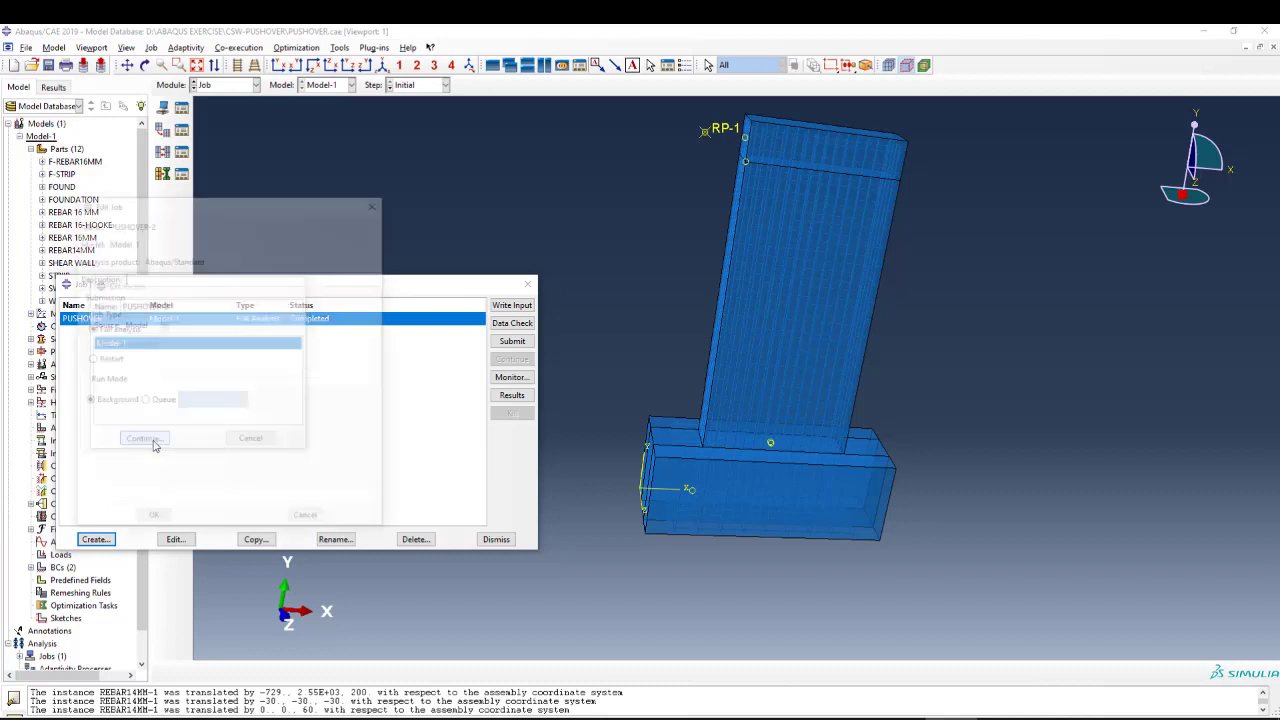
left_click(150, 521)
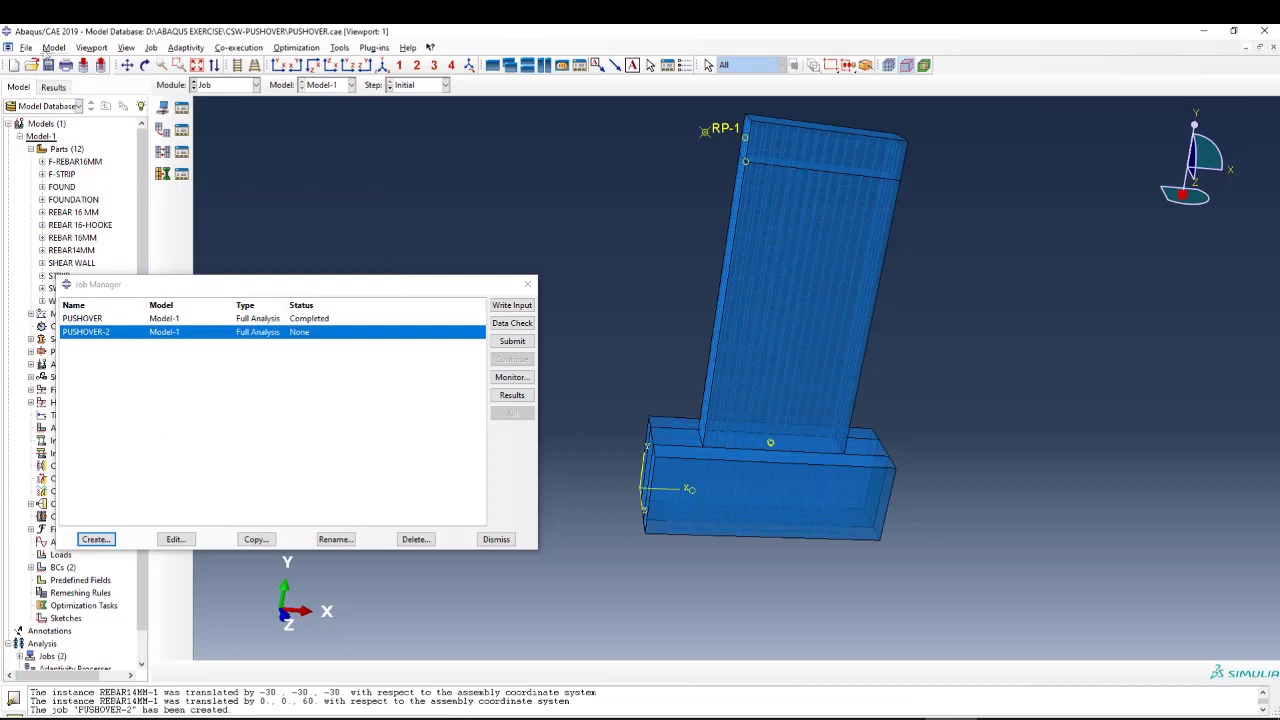
Set the work directory to D:\ABAQUS EXERCISE\CSW-PUSHOVER.
left_click(26, 48)
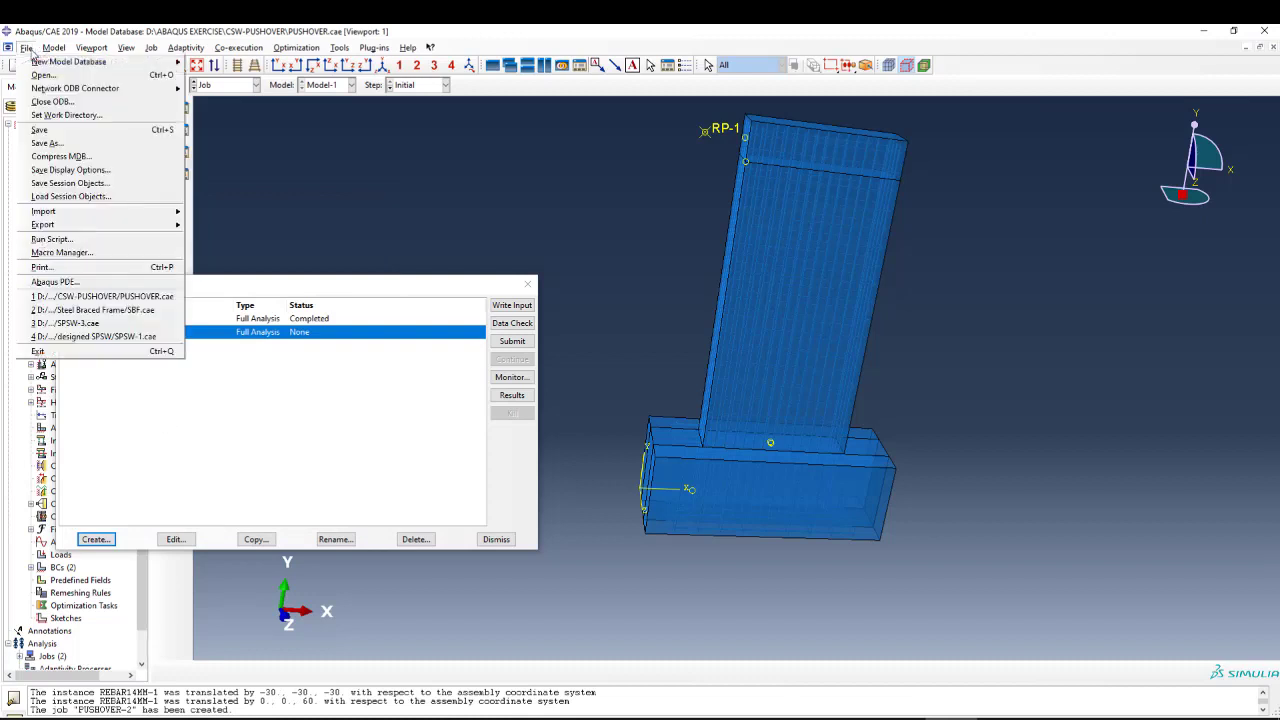
left_click(66, 115)
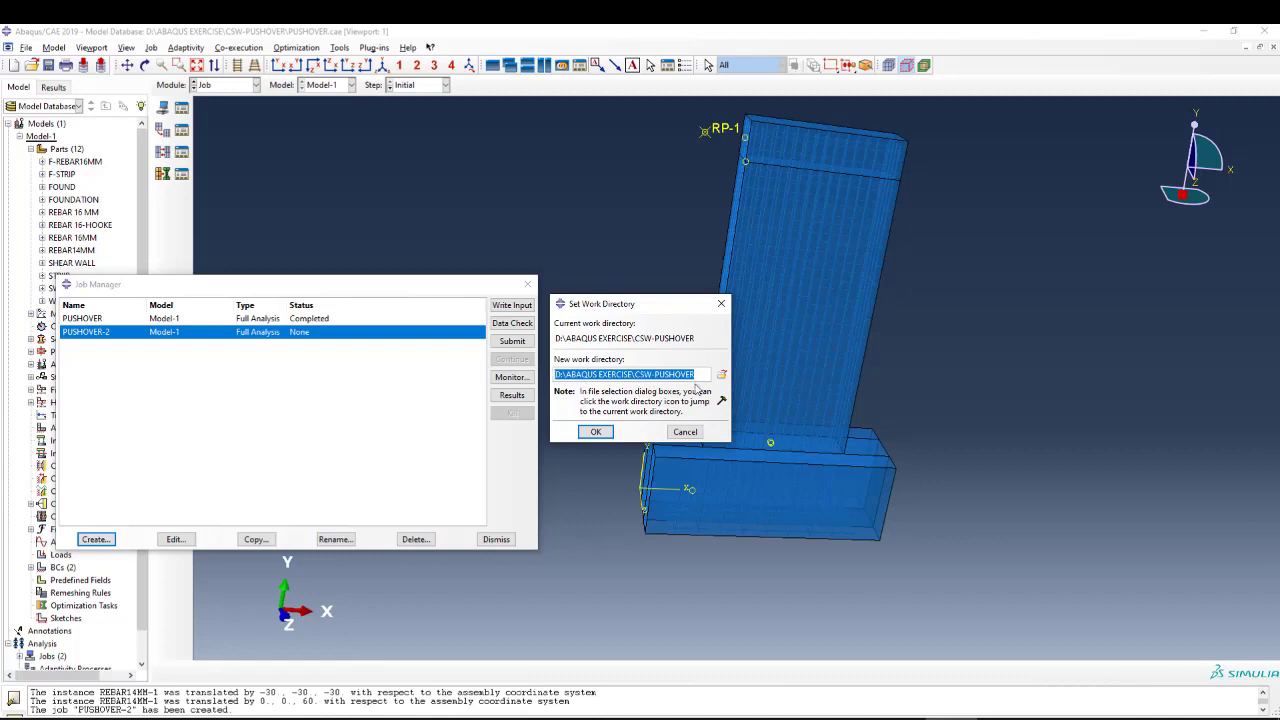
left_click(597, 432)
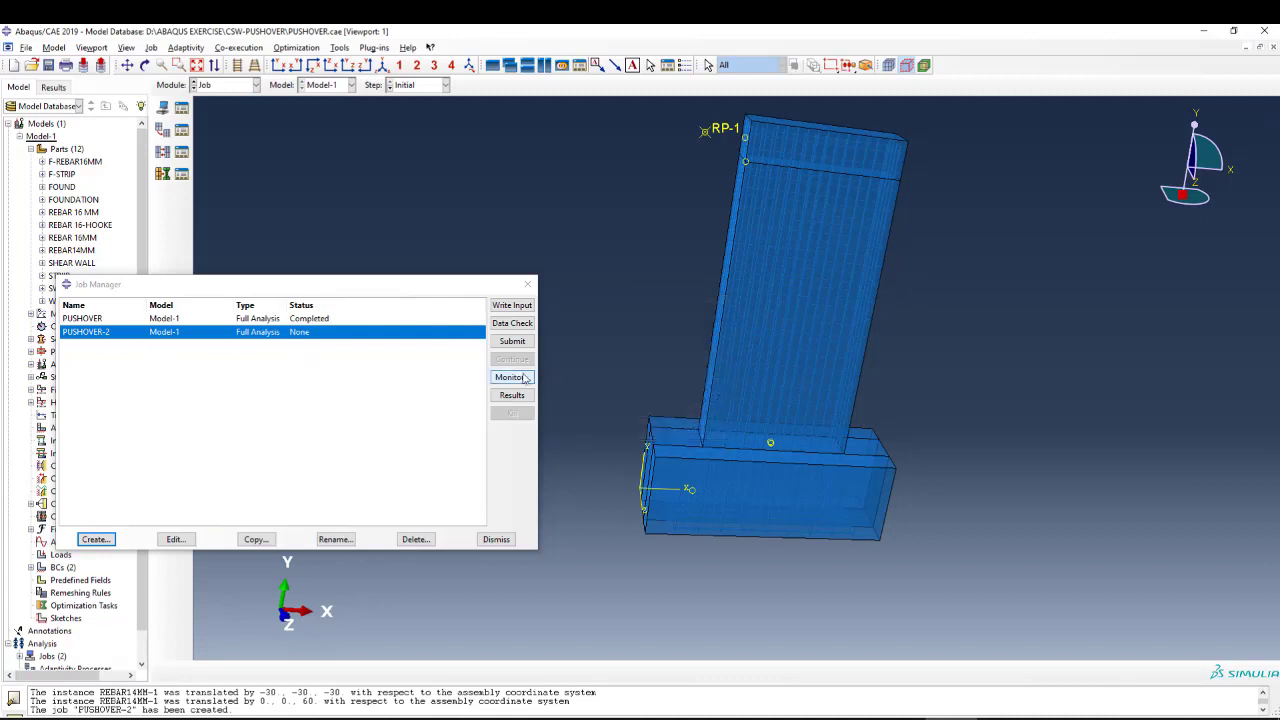
Submit job PUSHOVER-2 for analysis and check the submission and input file processing messages.
left_click(512, 342)
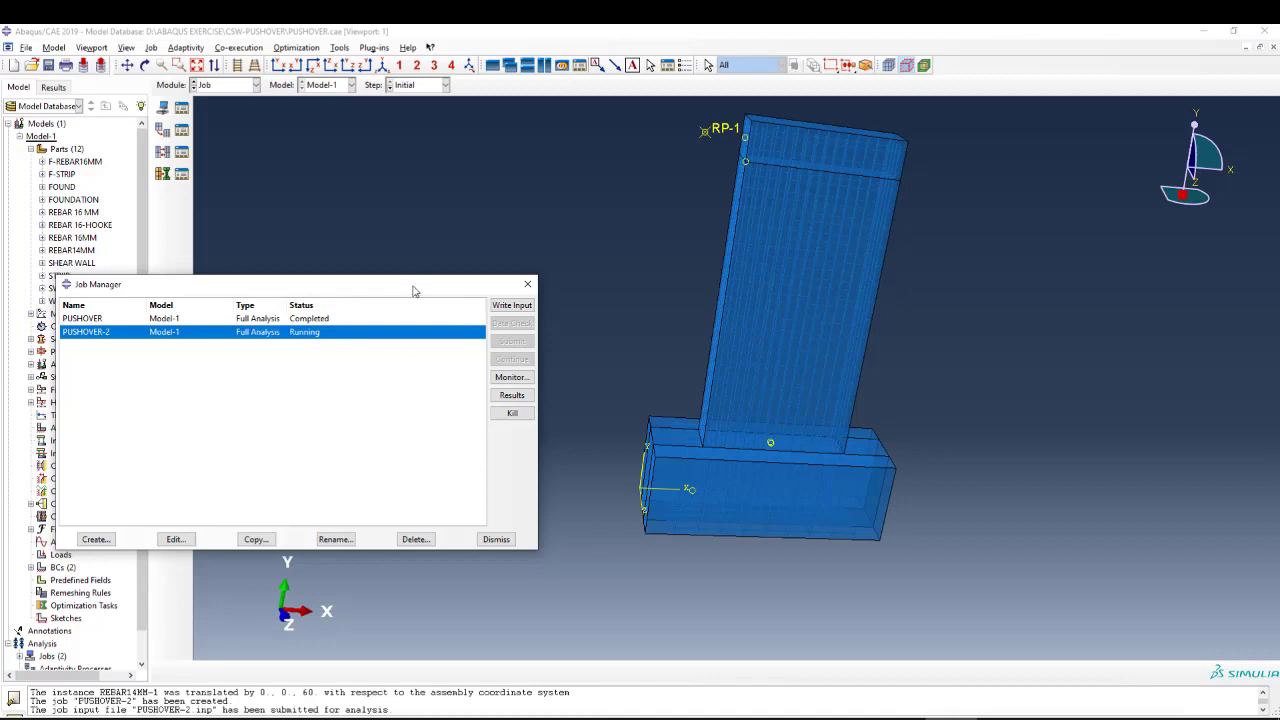
left_click_drag(416, 285, 459, 264)
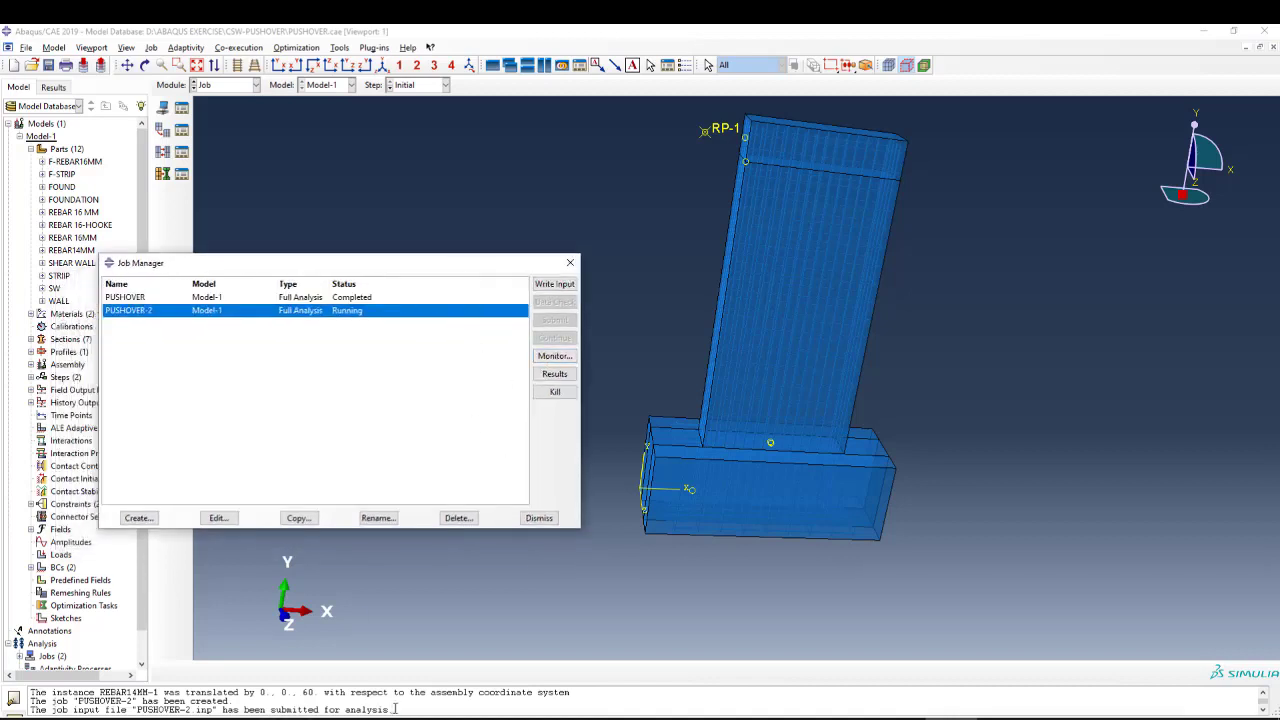
left_click_drag(395, 709, 265, 710)
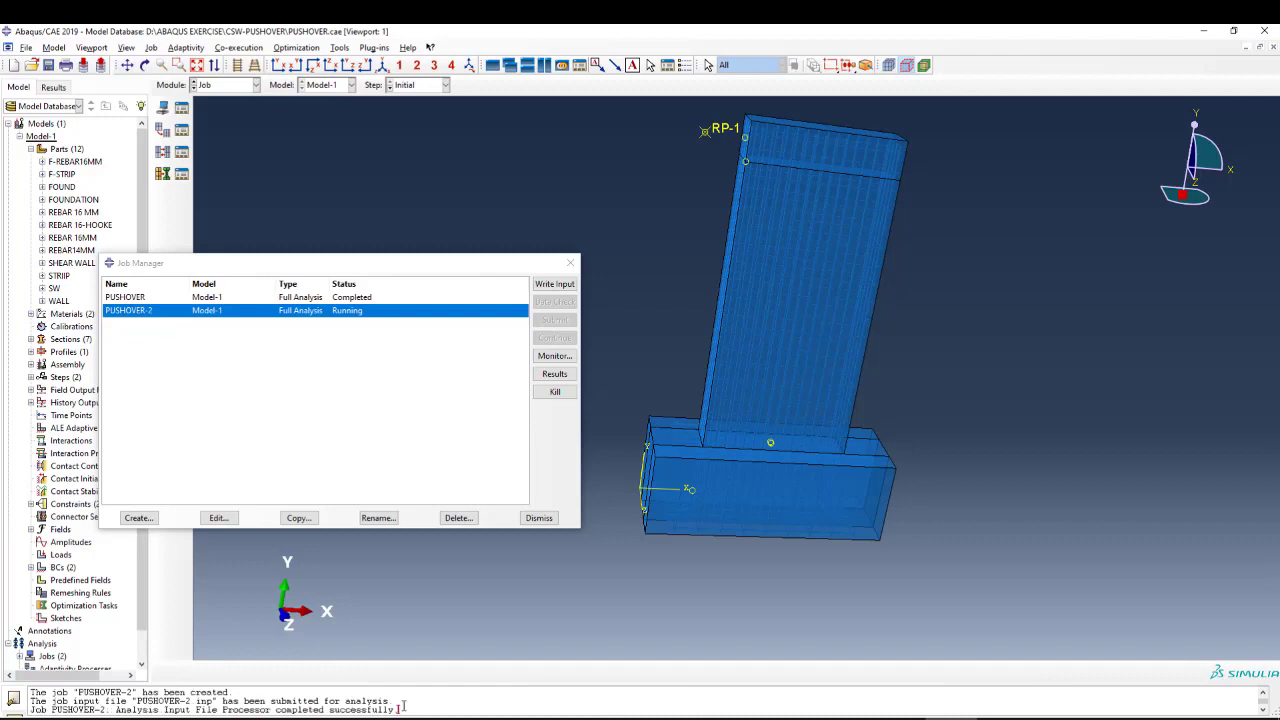
left_click_drag(402, 707, 222, 709)
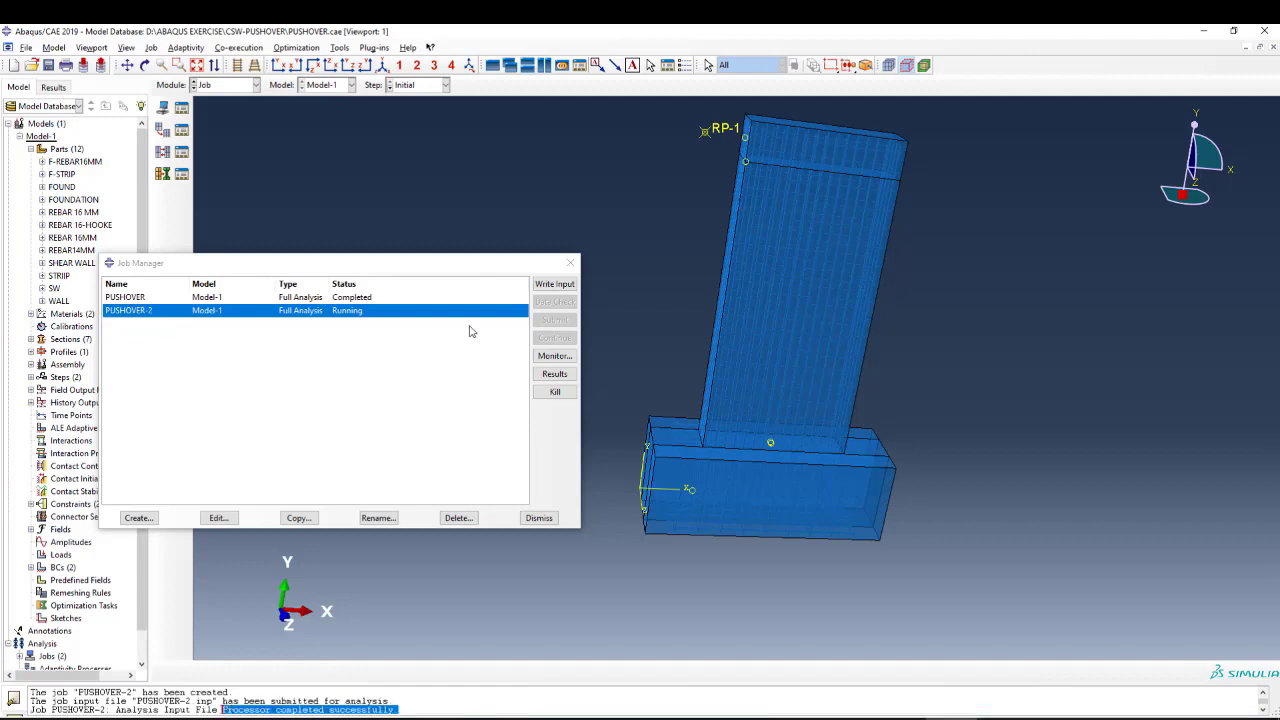
Open the monitor of job PUSHOVER-2, enlarge its log area, and examine the increments and their time sizes.
left_click(553, 356)
left_click_drag(267, 162, 721, 196)
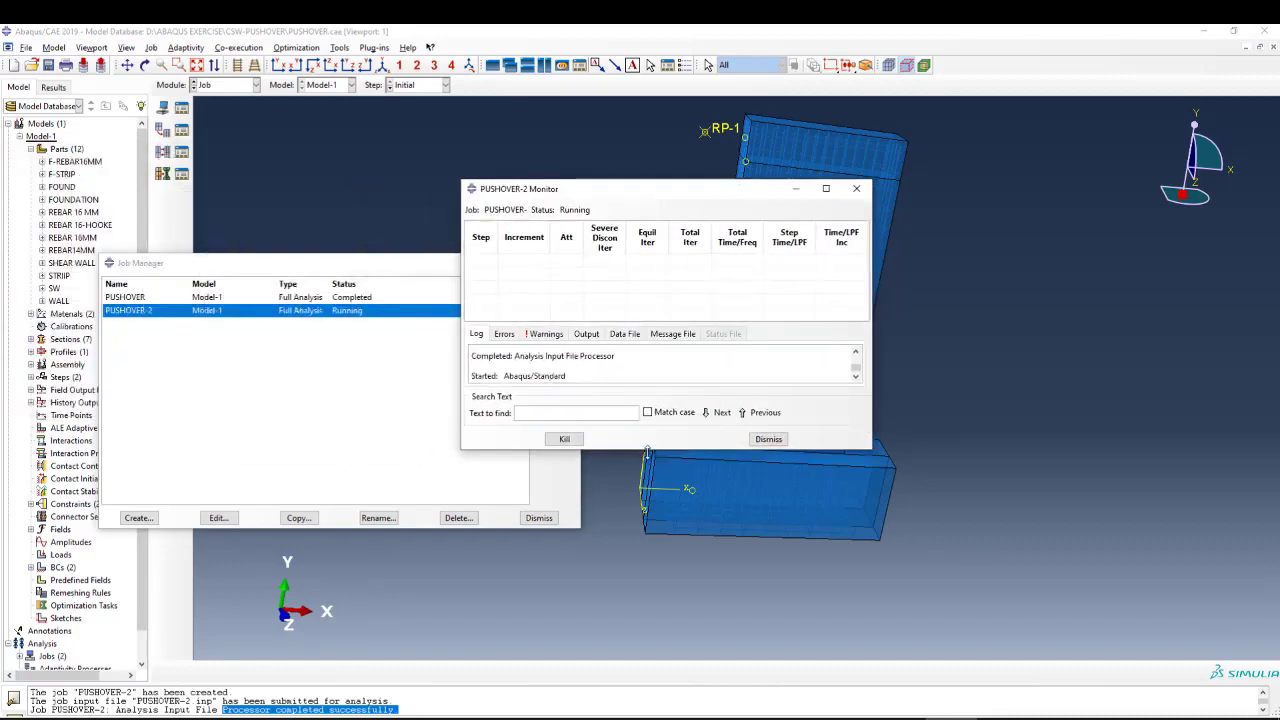
left_click_drag(648, 450, 646, 542)
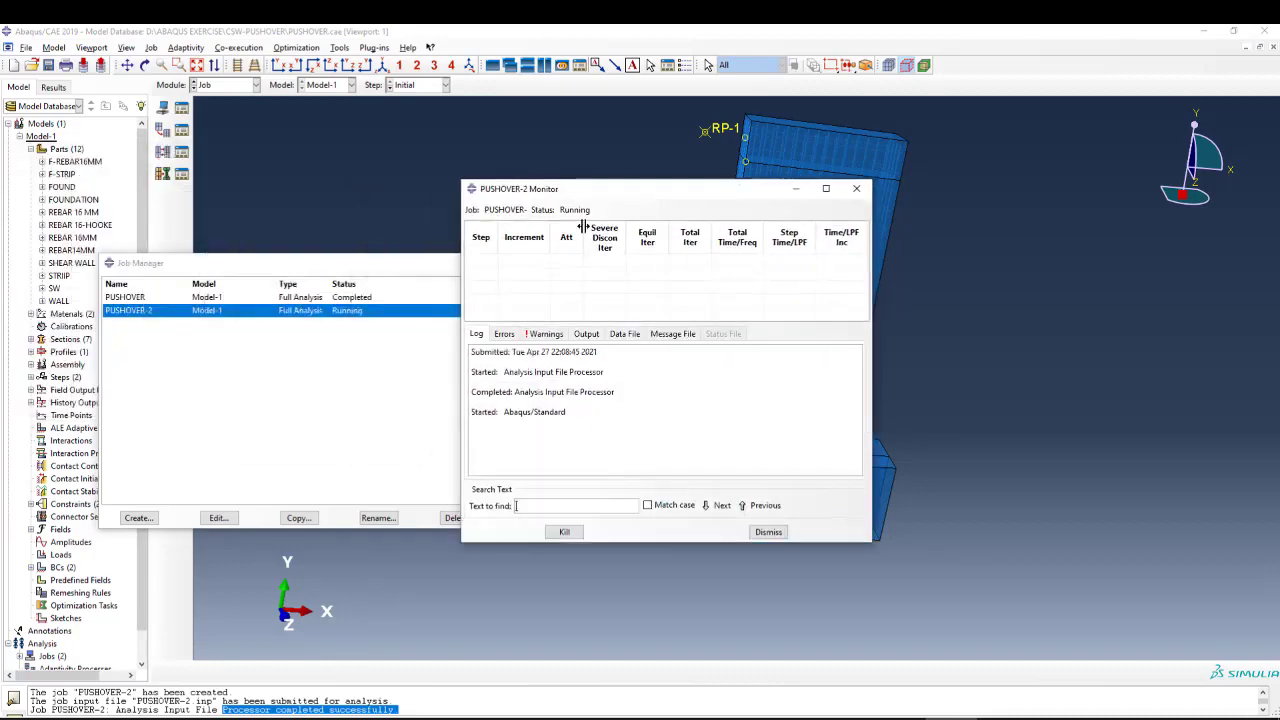
left_click_drag(621, 197, 624, 180)
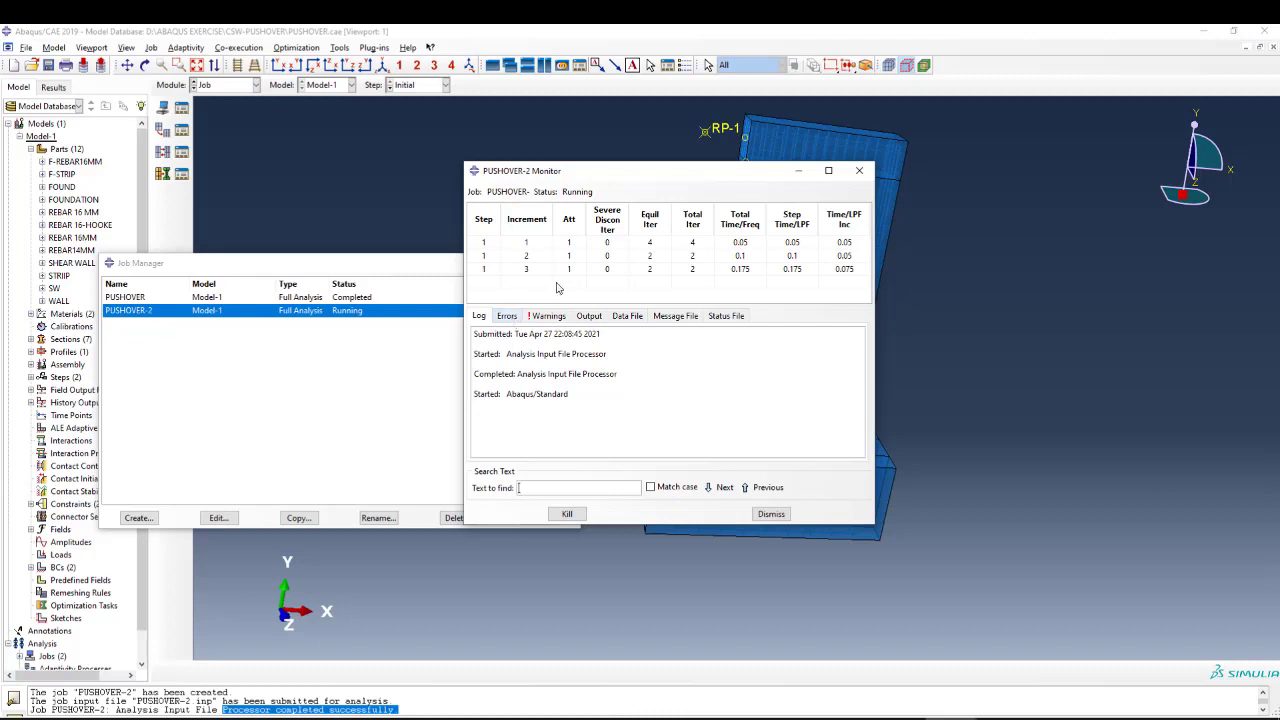
left_click(840, 243)
Read the warnings and errors of the running job PUSHOVER-2, and move its monitor clear of the job list.
left_click(548, 316)
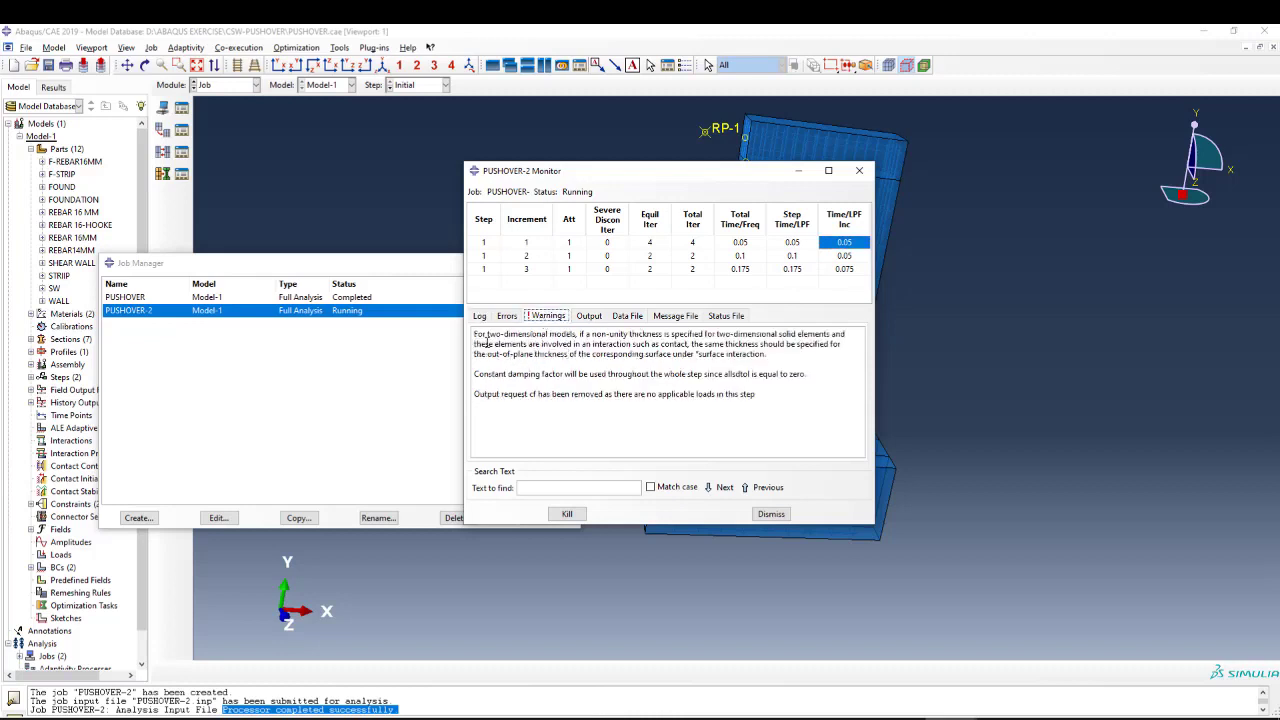
left_click_drag(475, 335, 751, 400)
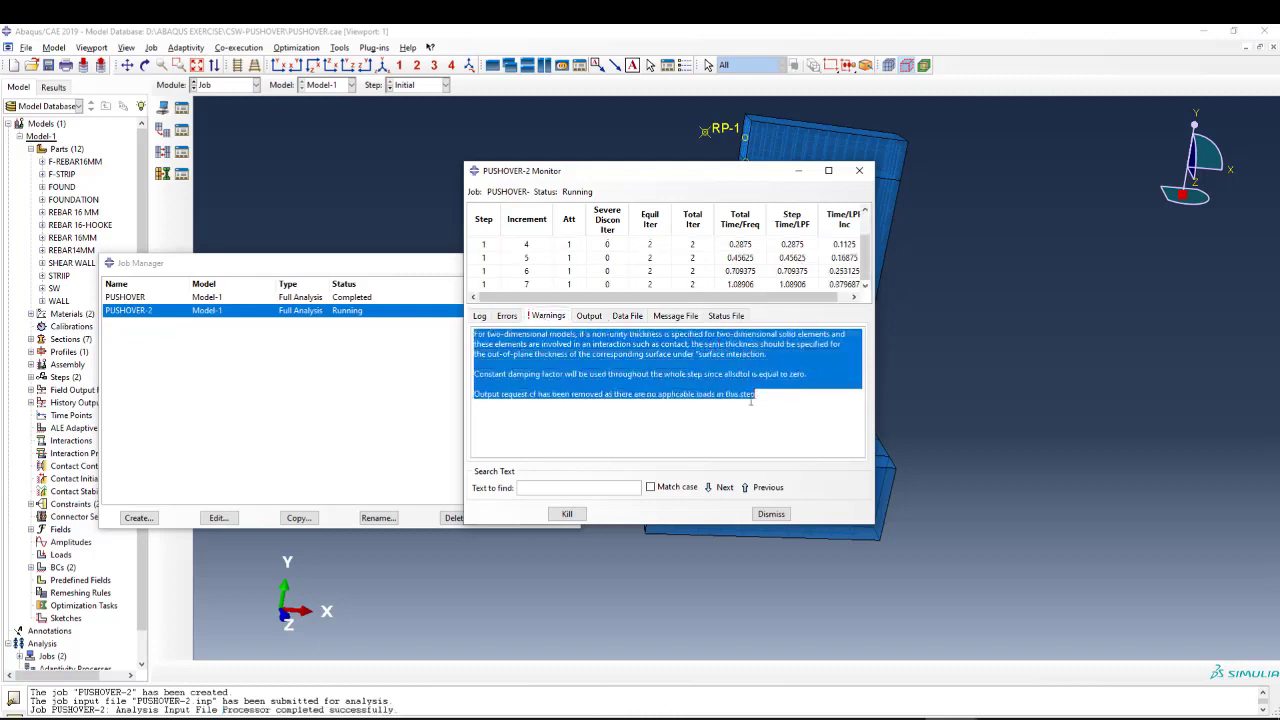
left_click(741, 396)
left_click(506, 315)
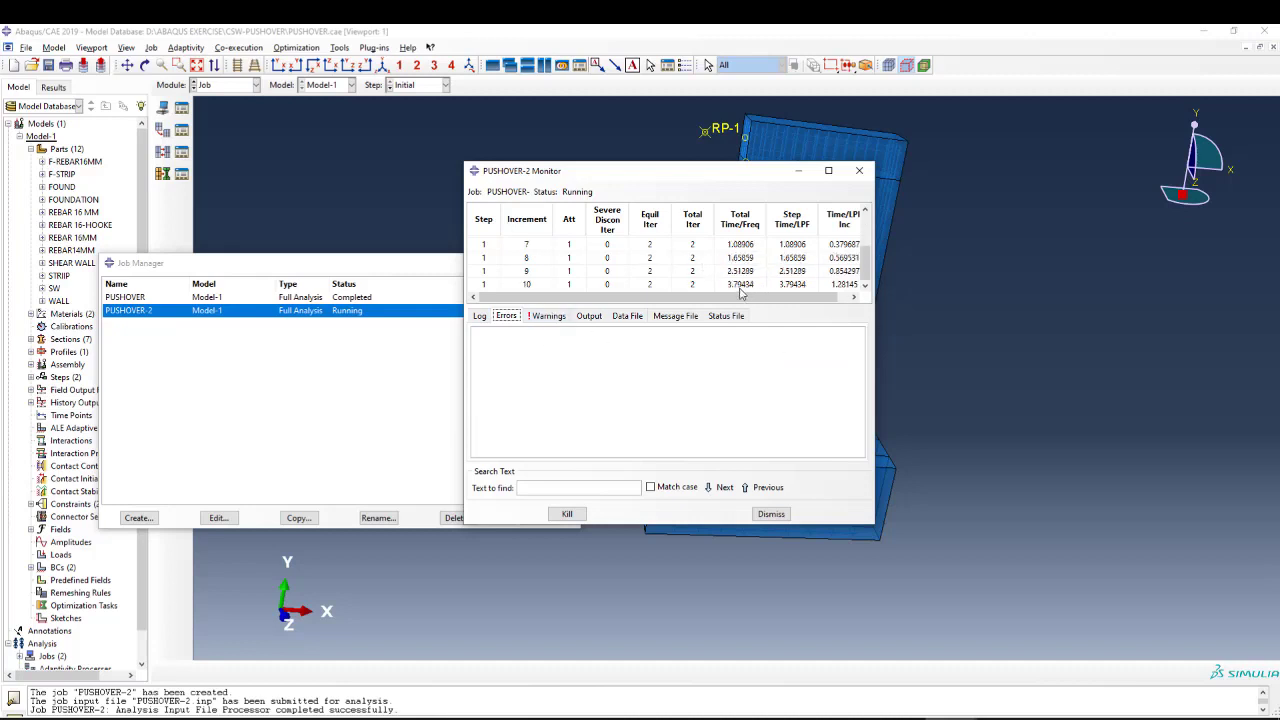
left_click_drag(712, 173, 850, 189)
Open the monitor of the completed job PUSHOVER and examine its final increment, total time and completion time.
left_click(162, 299)
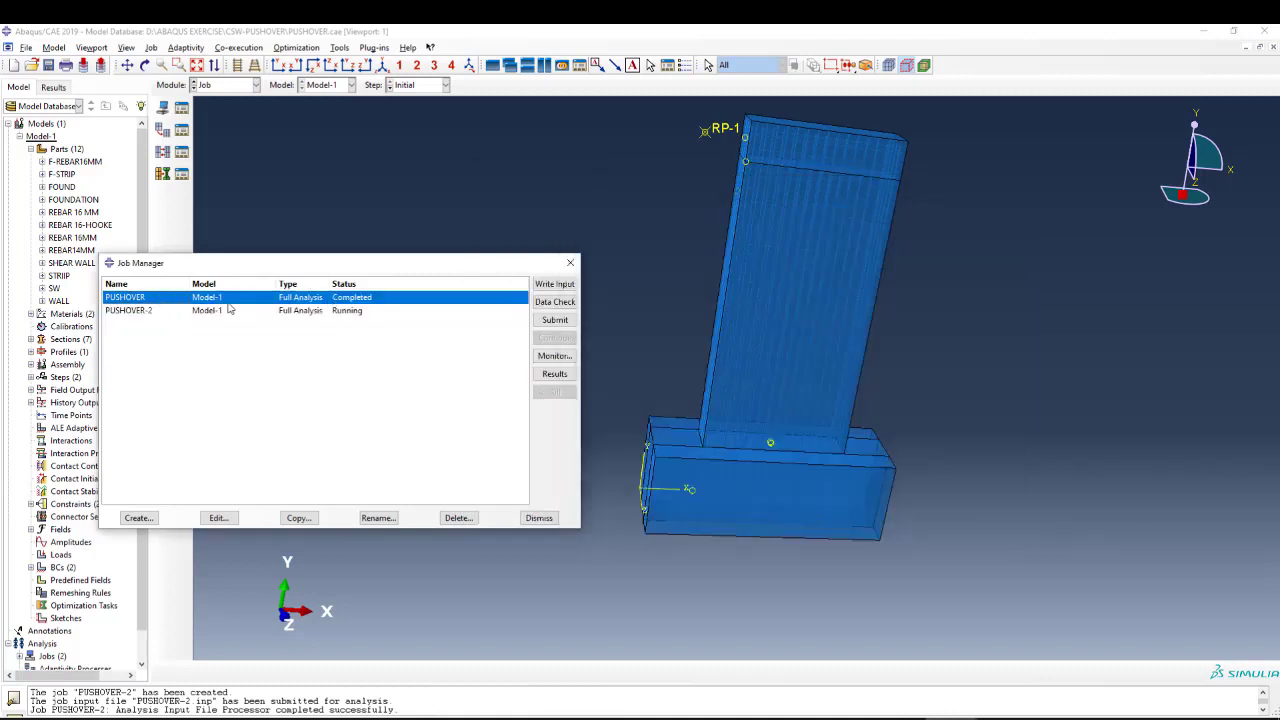
left_click(553, 357)
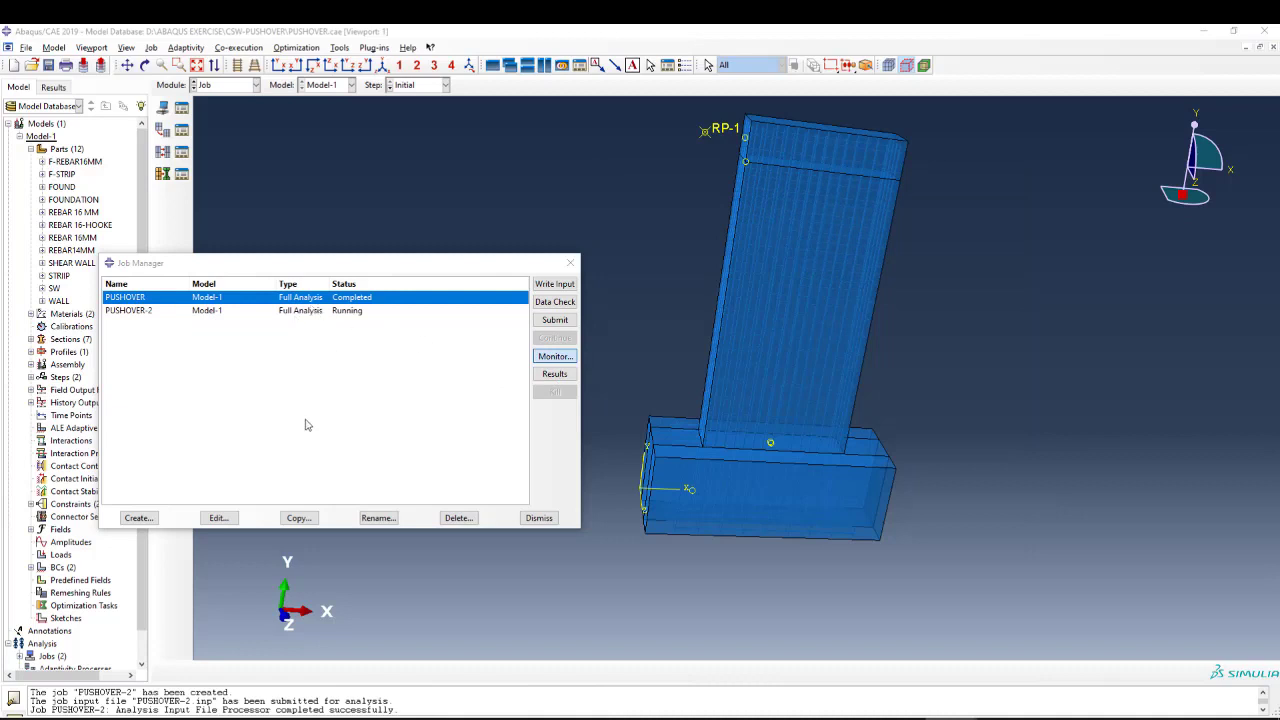
mouse_move(952, 717)
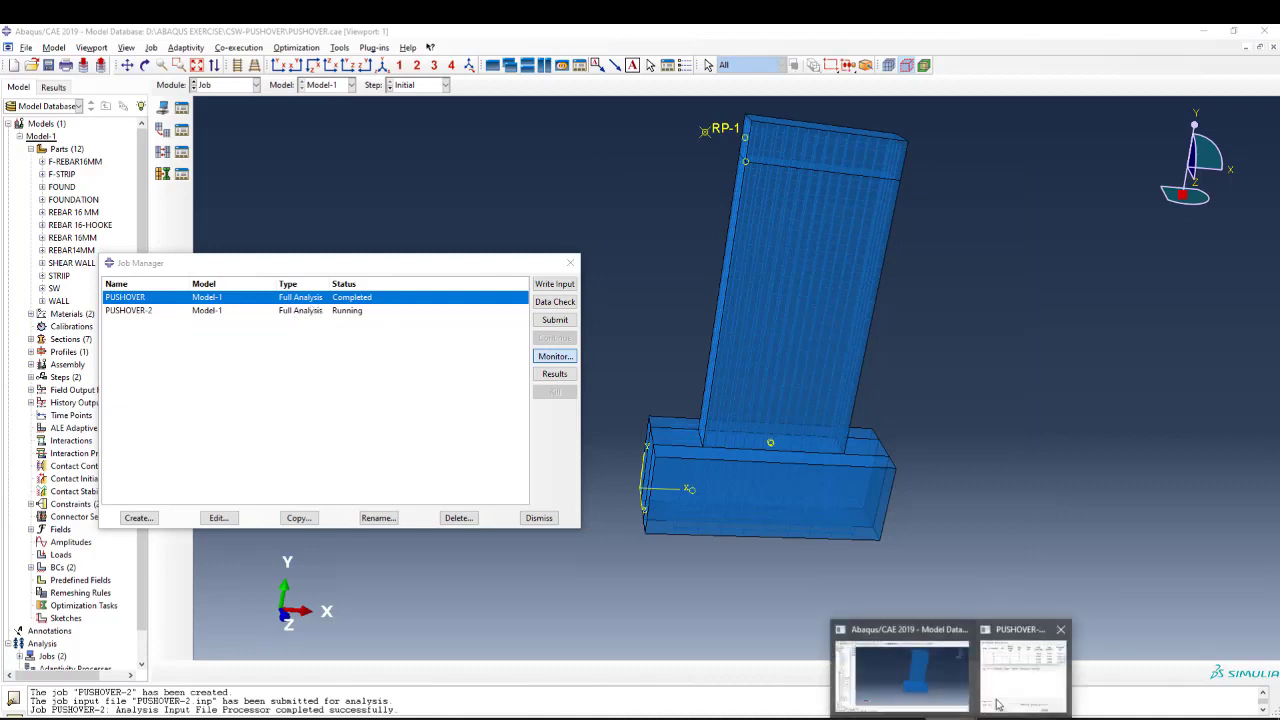
left_click(1000, 700)
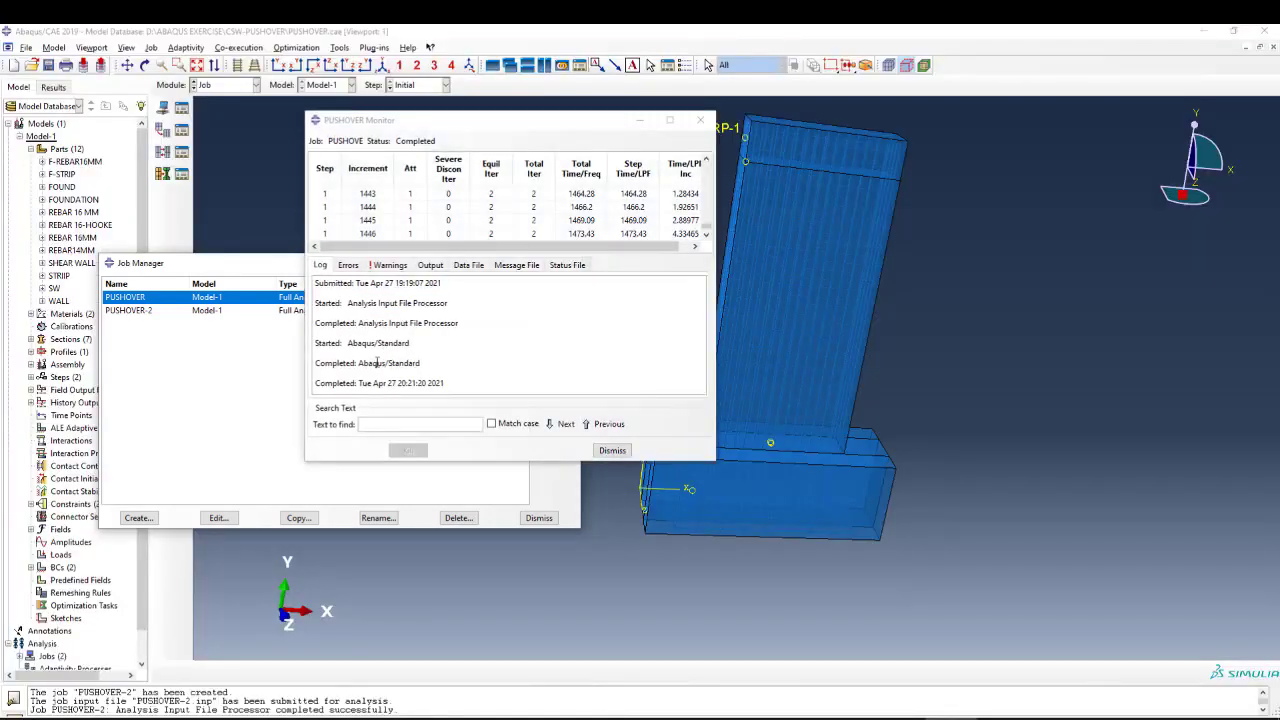
scroll(400, 226, "down", 3)
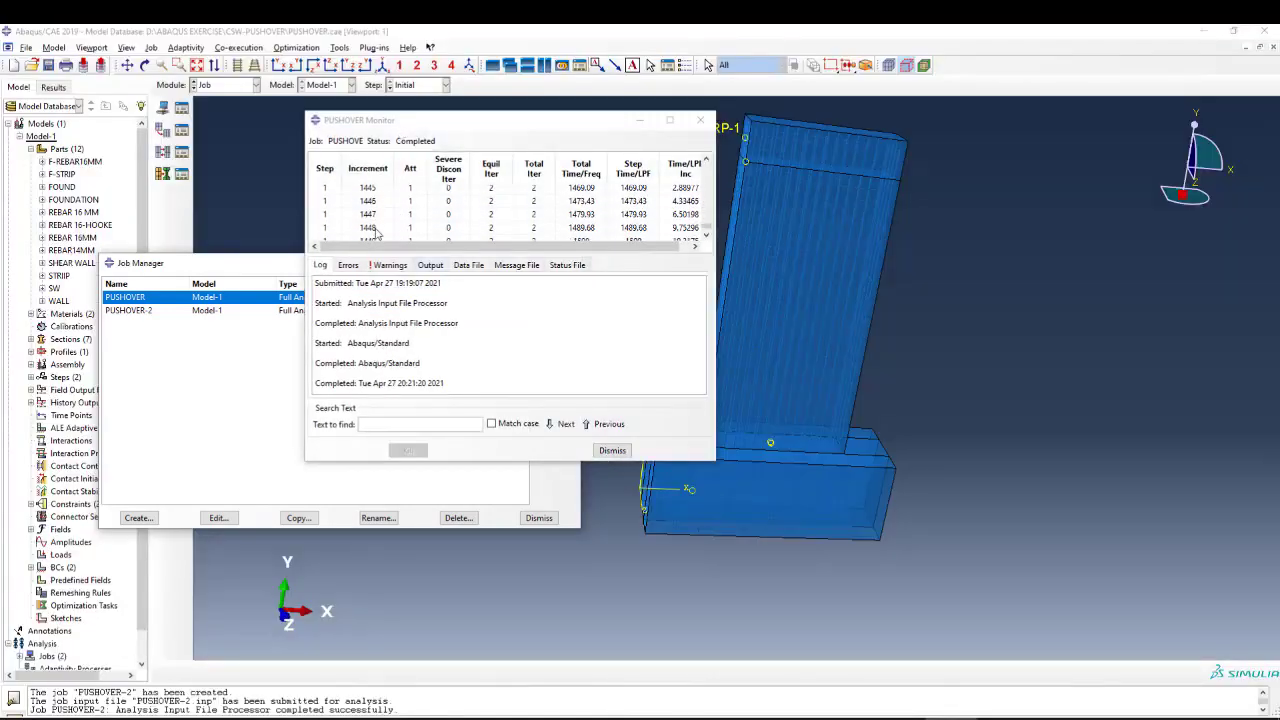
left_click(704, 232)
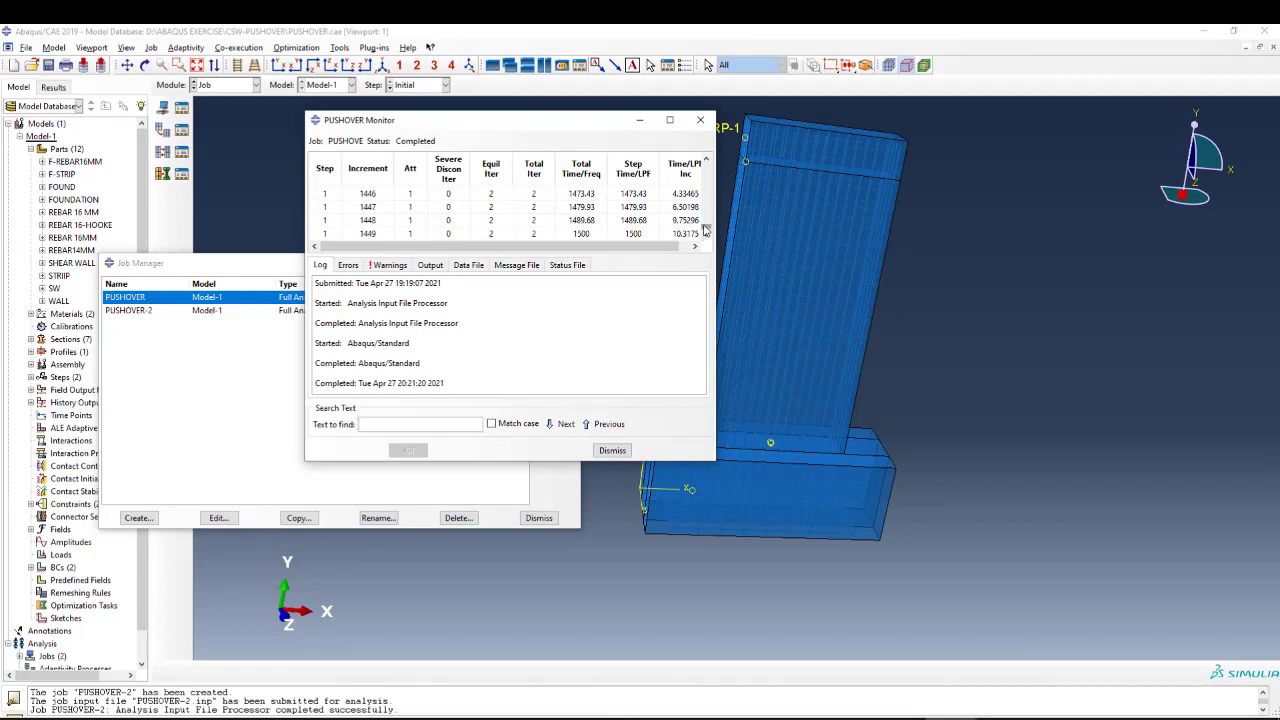
left_click(581, 233)
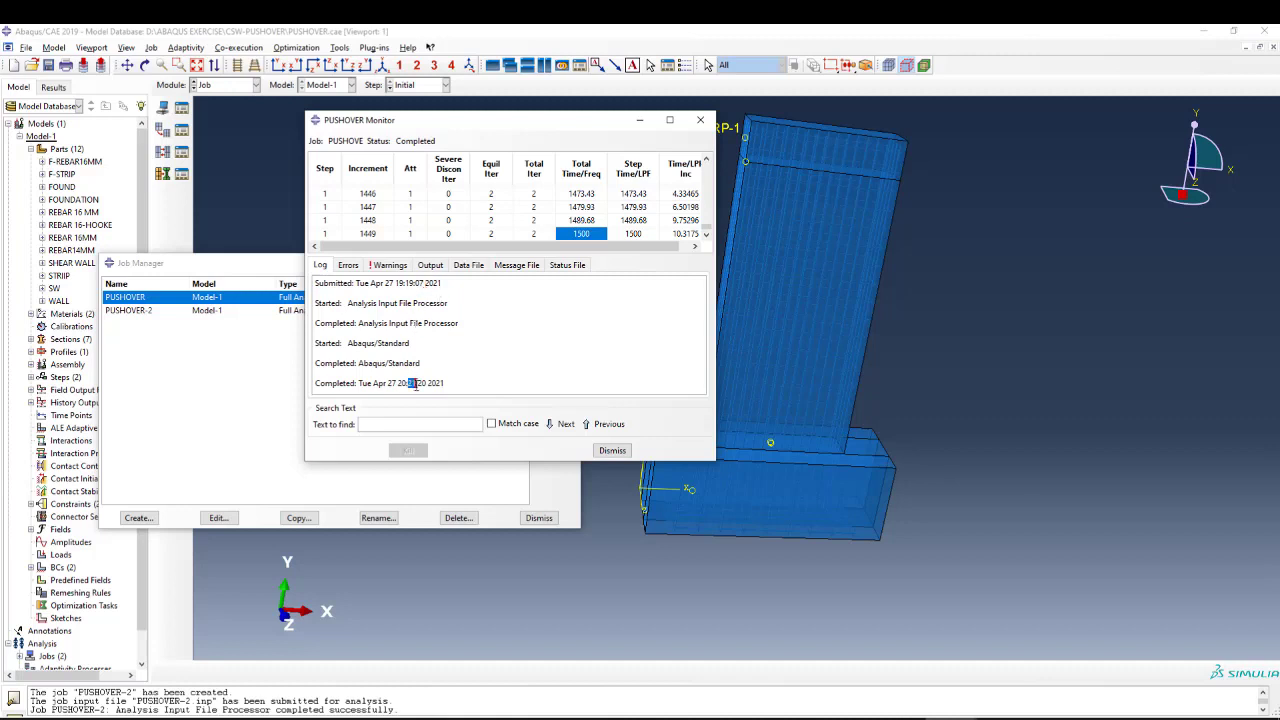
left_click_drag(443, 383, 398, 383)
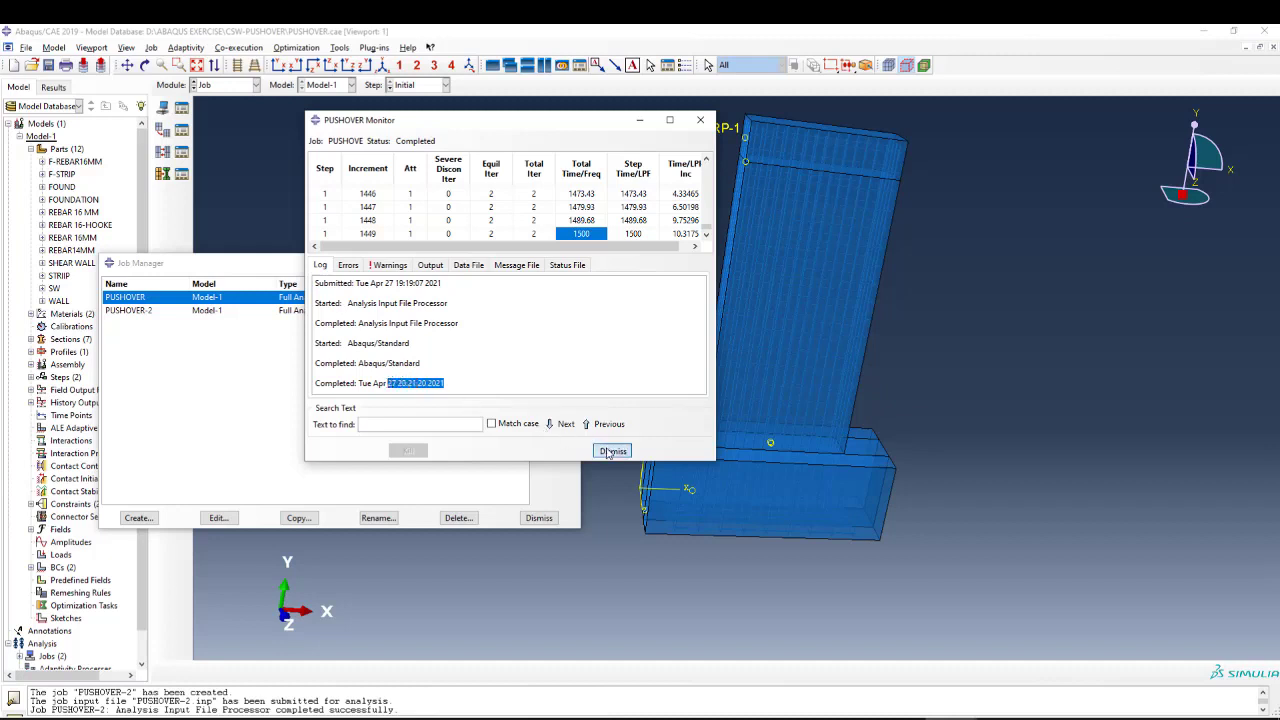
Close the monitor of job PUSHOVER and open the results of the running job PUSHOVER-2.
left_click(609, 452)
left_click(340, 311)
left_click(554, 360)
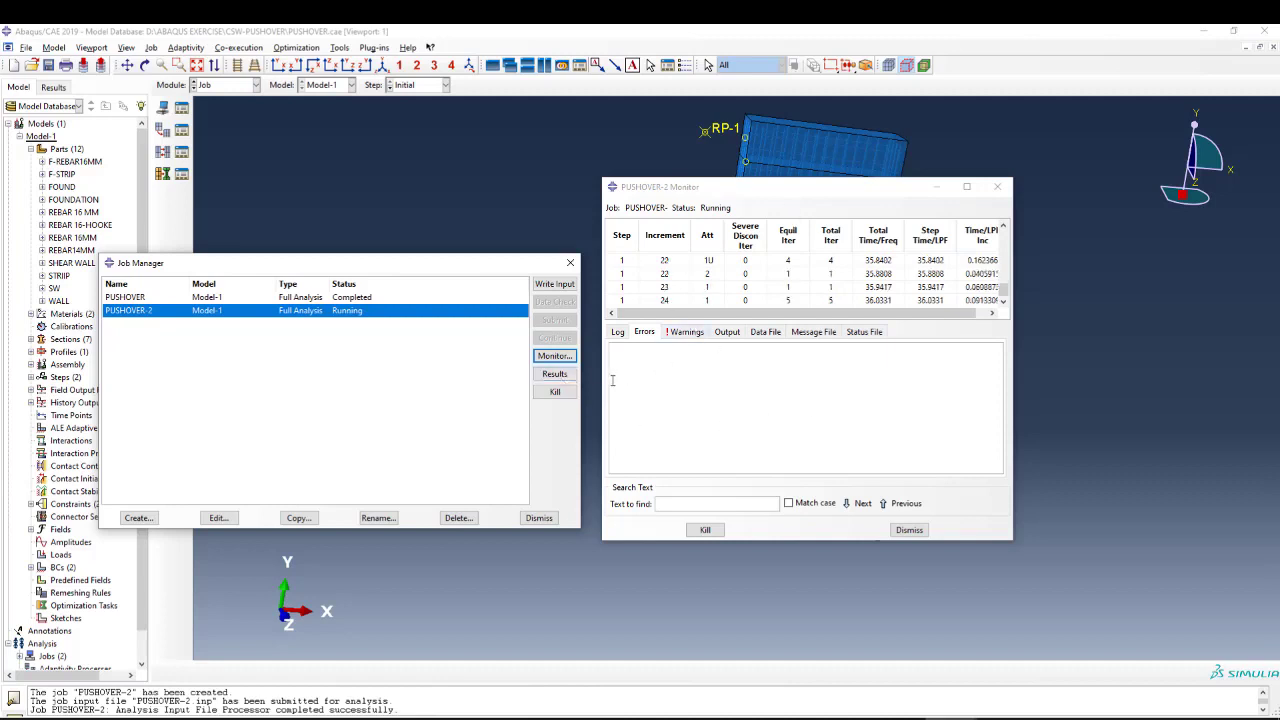
left_click(555, 374)
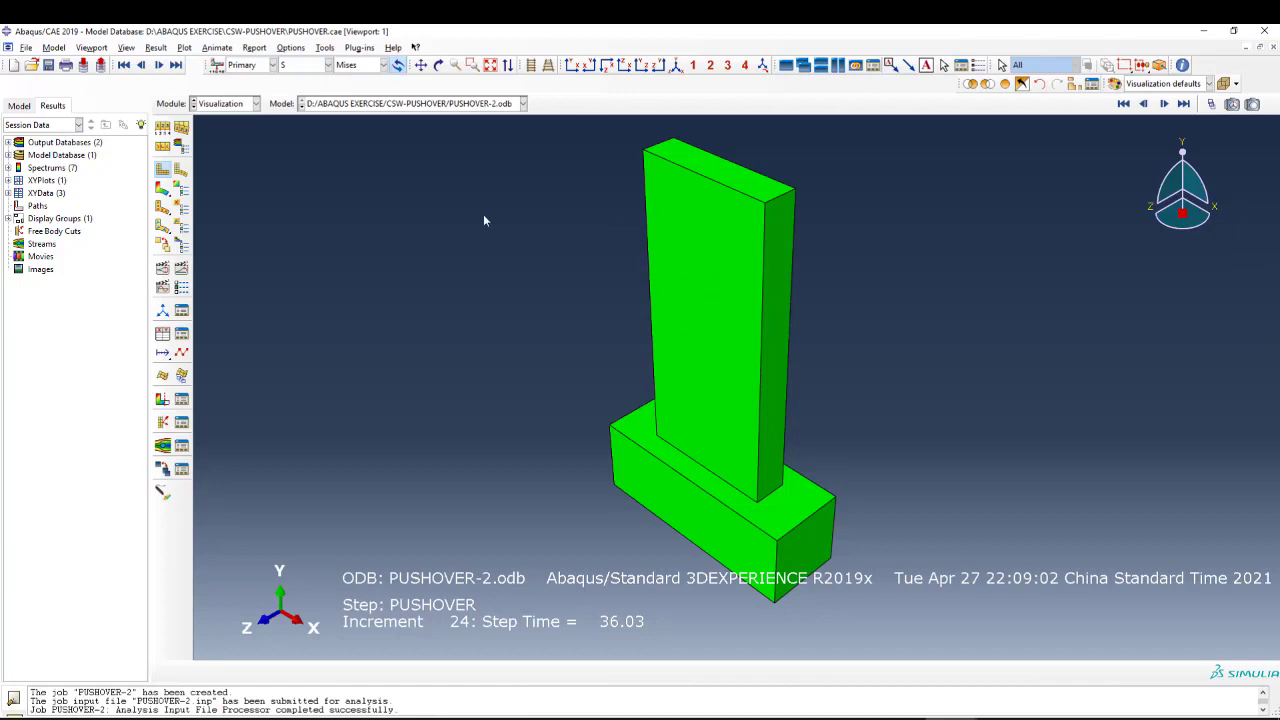
Show the exterior element edges on the plotted wall model, and switch its visible edges back to feature edges.
left_click(292, 48)
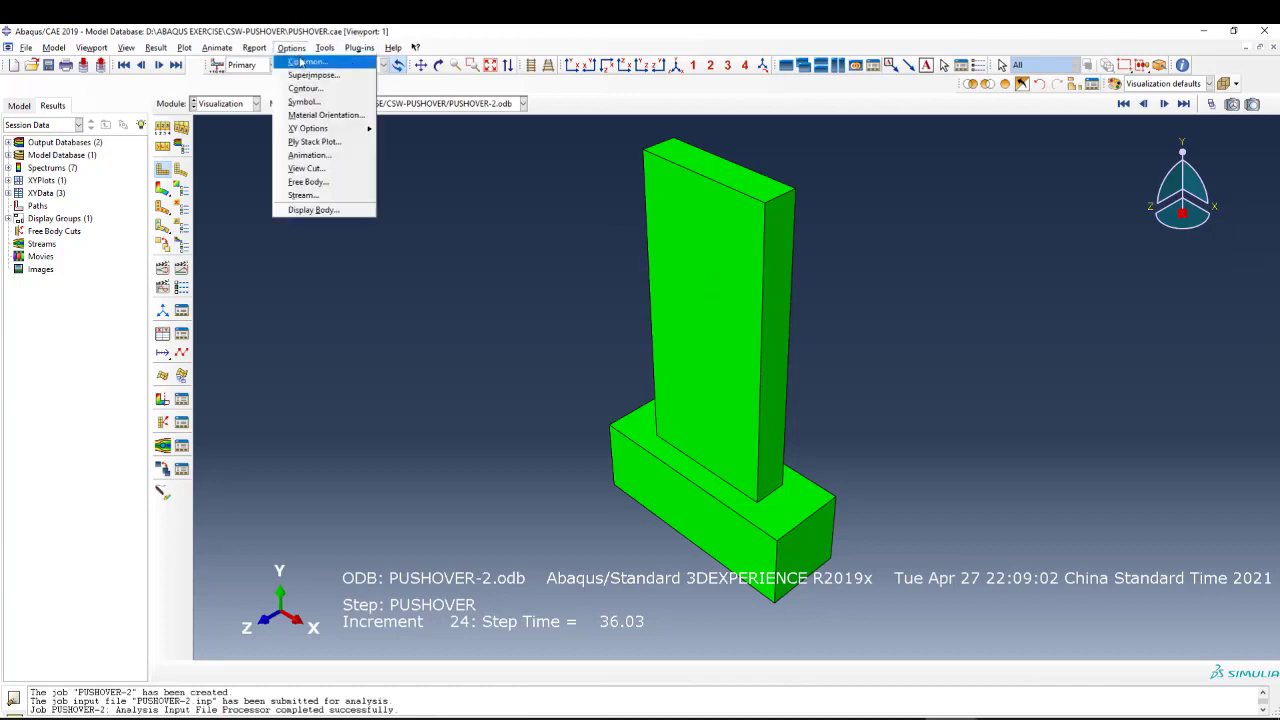
left_click(306, 63)
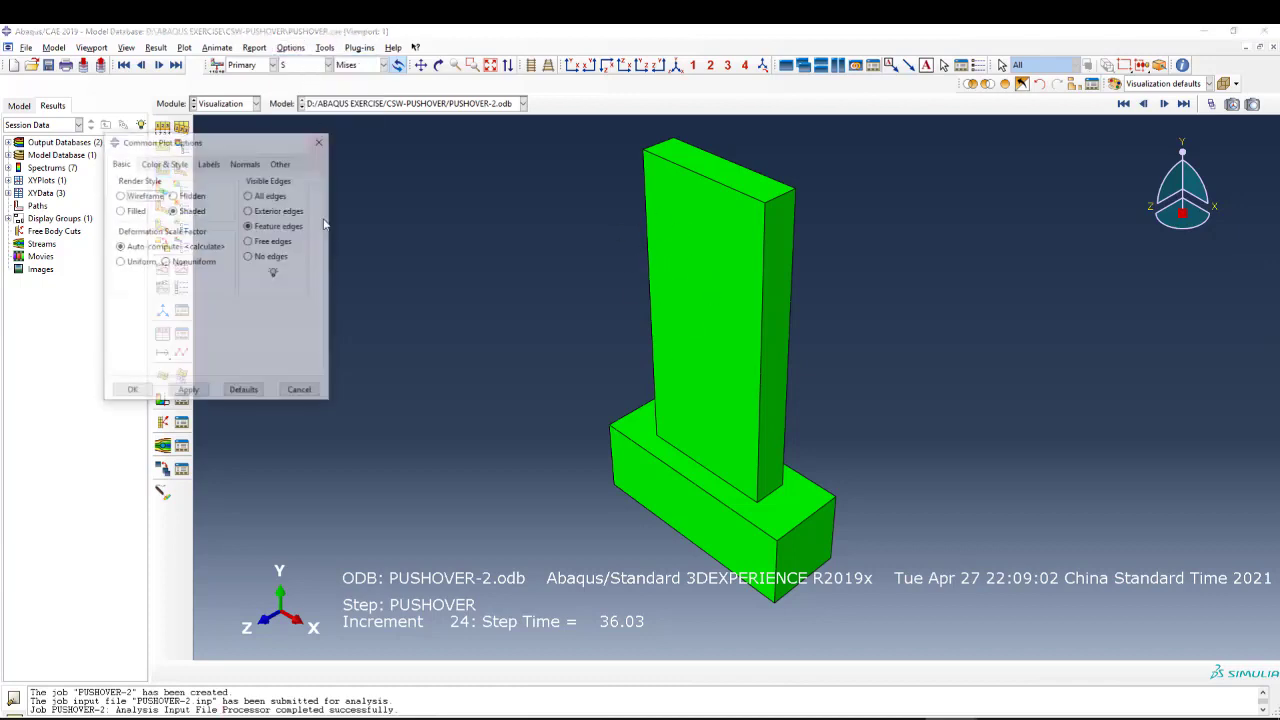
left_click(267, 210)
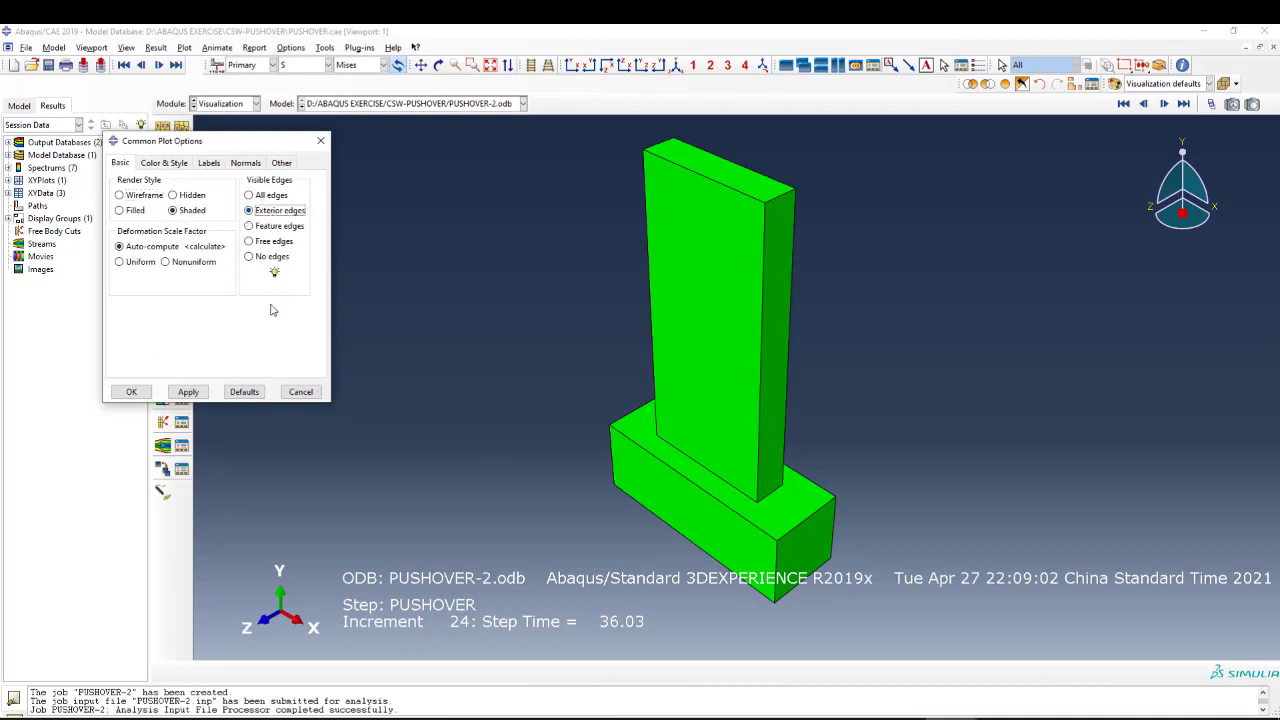
left_click(190, 392)
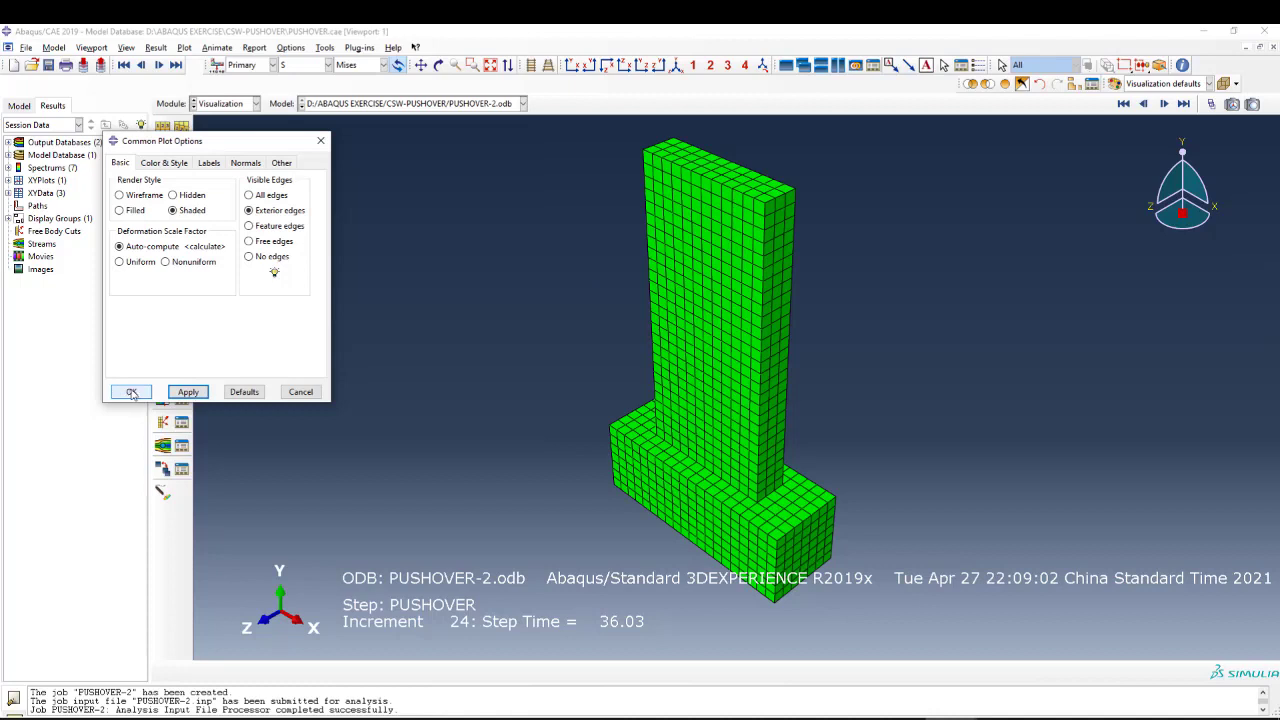
left_click(252, 227)
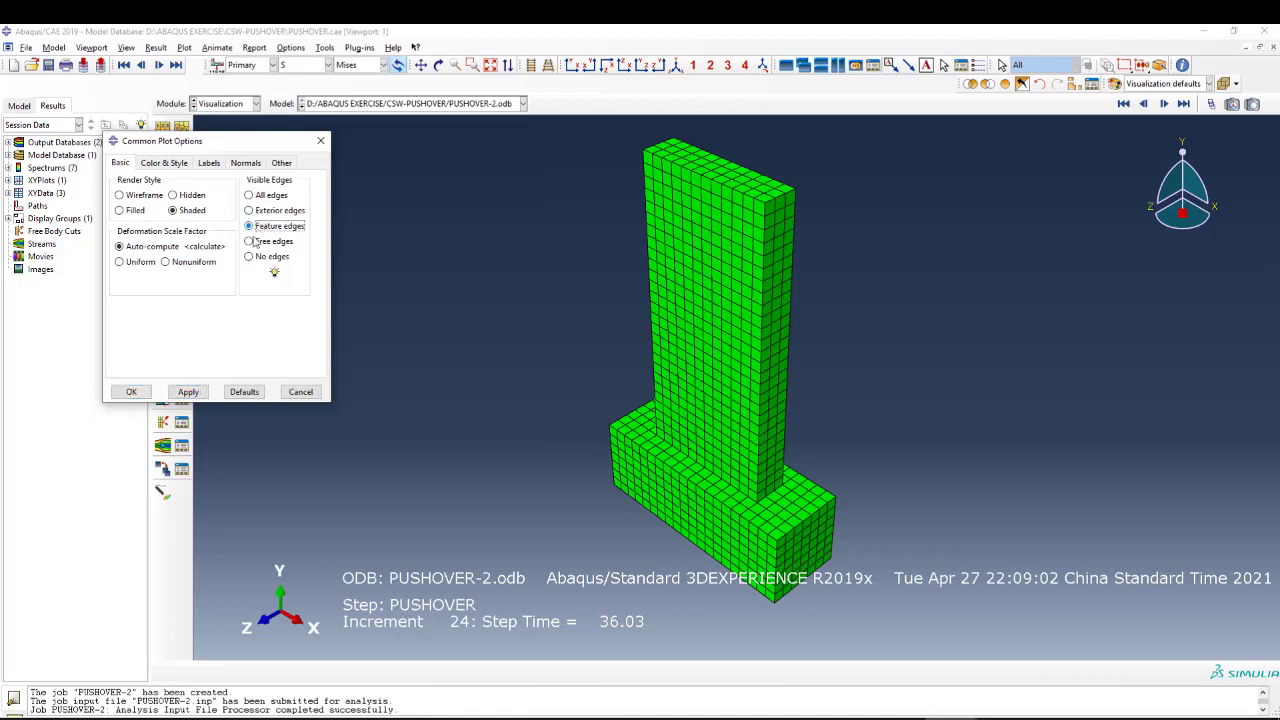
left_click(188, 392)
left_click(132, 392)
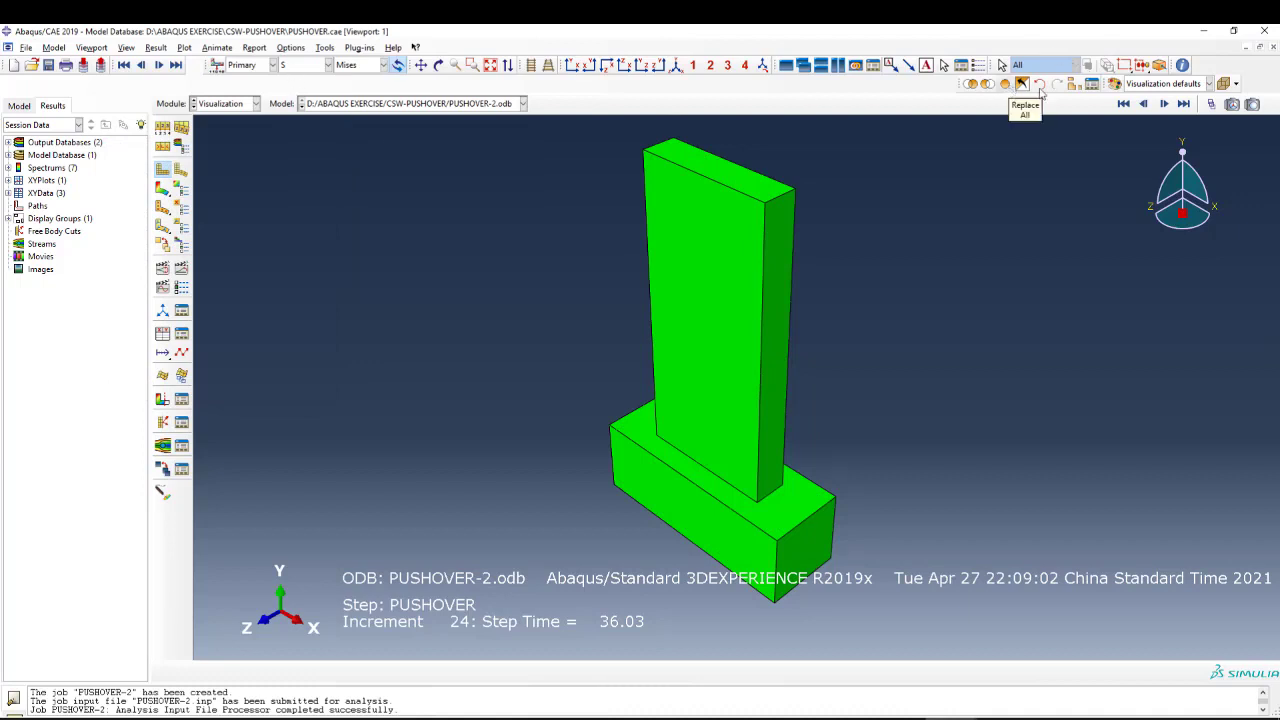
left_click(1073, 83)
left_click_drag(494, 205, 494, 404)
left_click(298, 467)
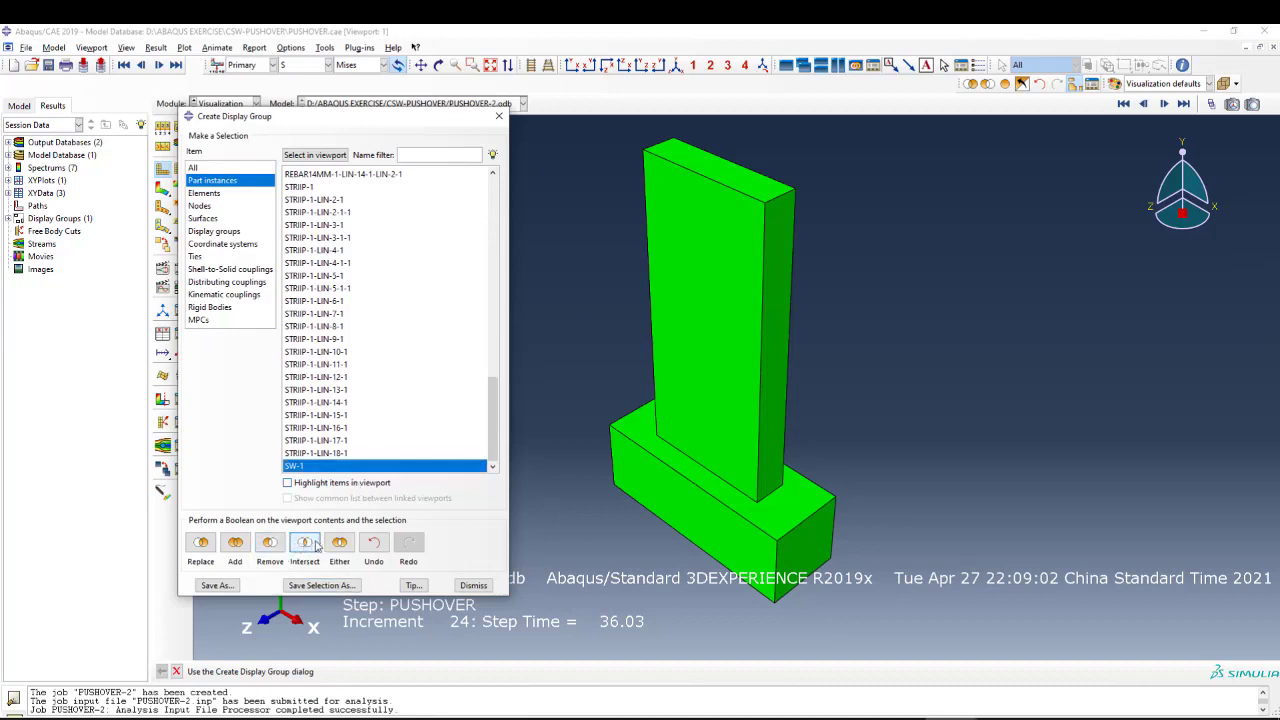
left_click(499, 116)
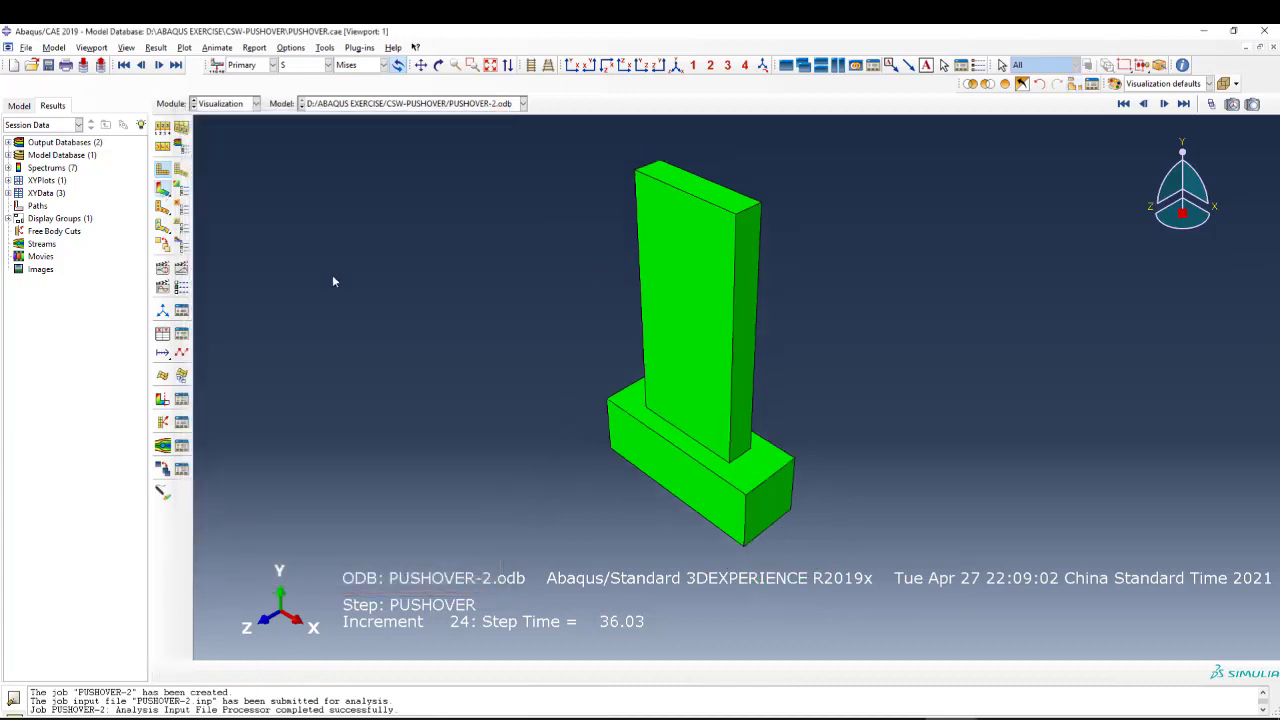
Plot the Mises stress contours on the deformed wall model and advance to the latest available frame.
left_click(163, 188)
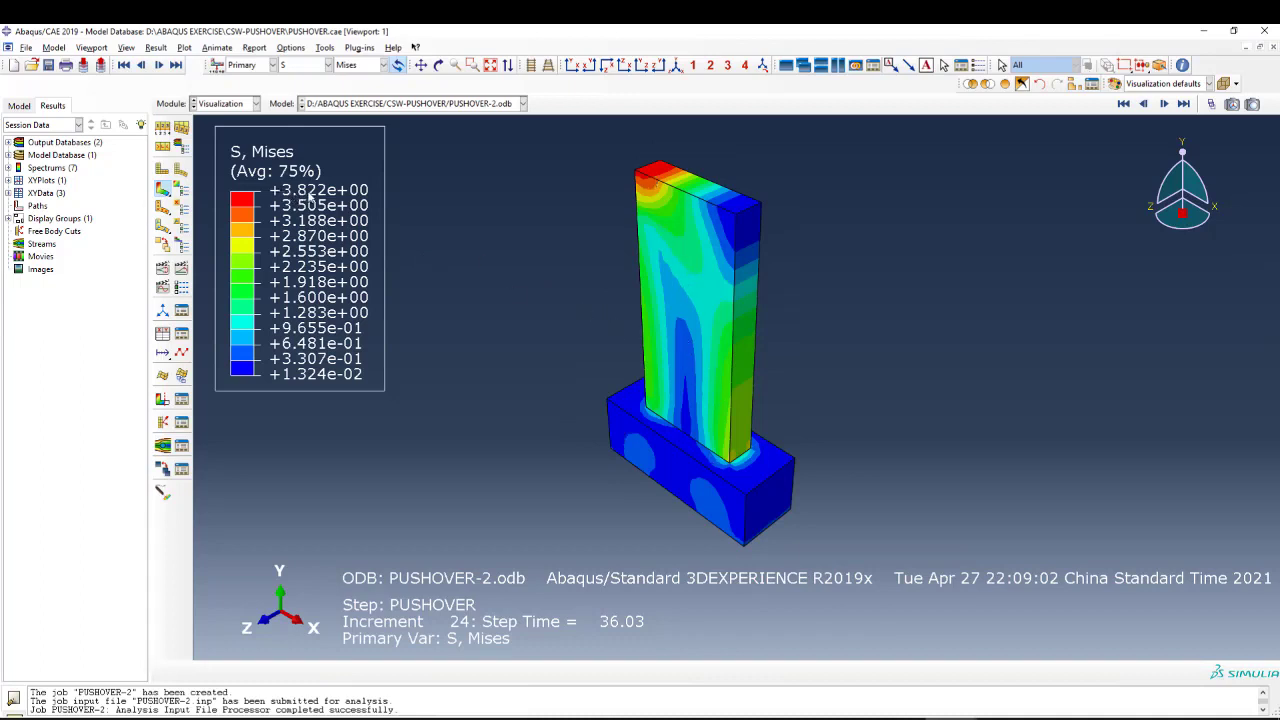
left_click(1183, 104)
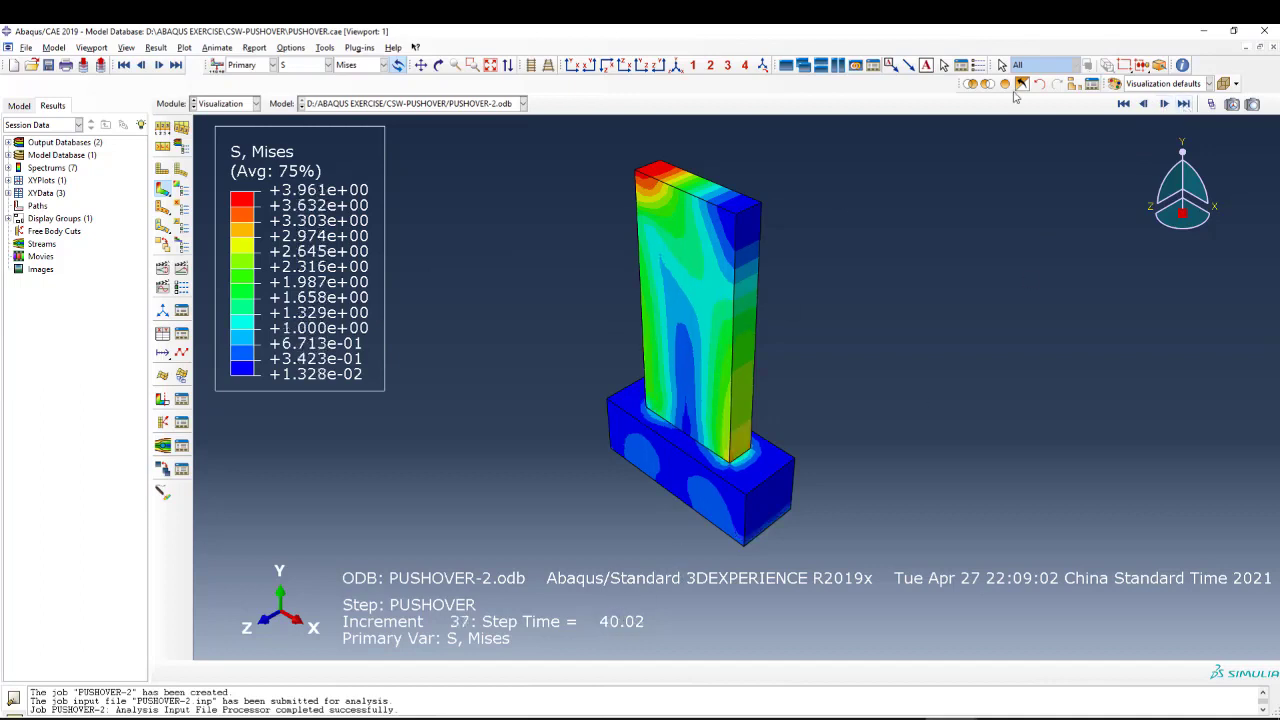
left_click(1183, 104)
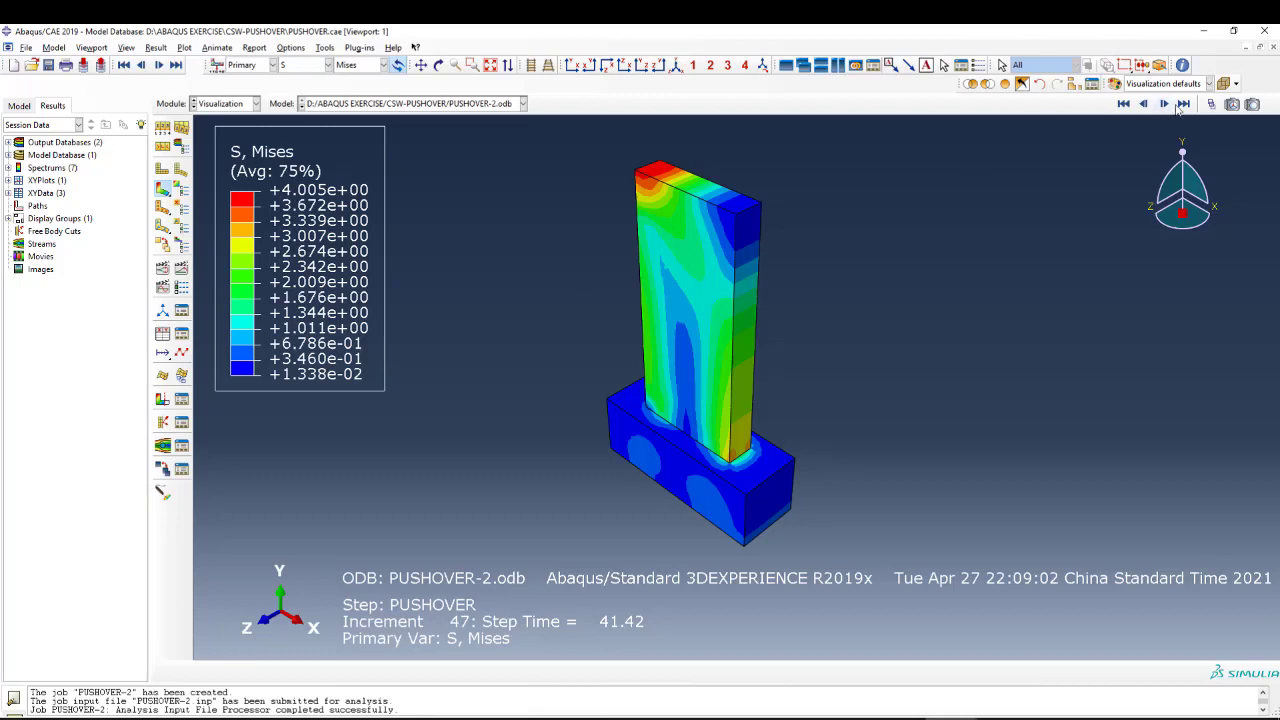
Plot the tension damage DAMAGET and examine the corner where the wall meets the foundation.
left_click(308, 65)
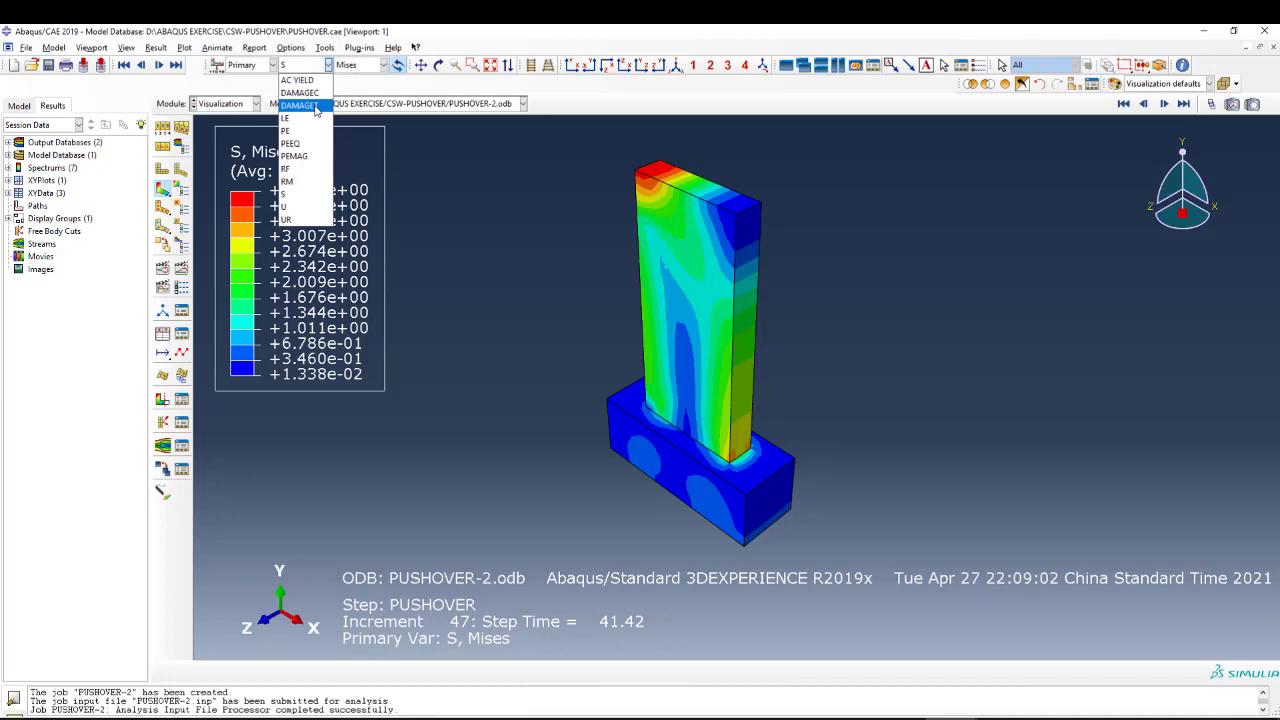
left_click(300, 105)
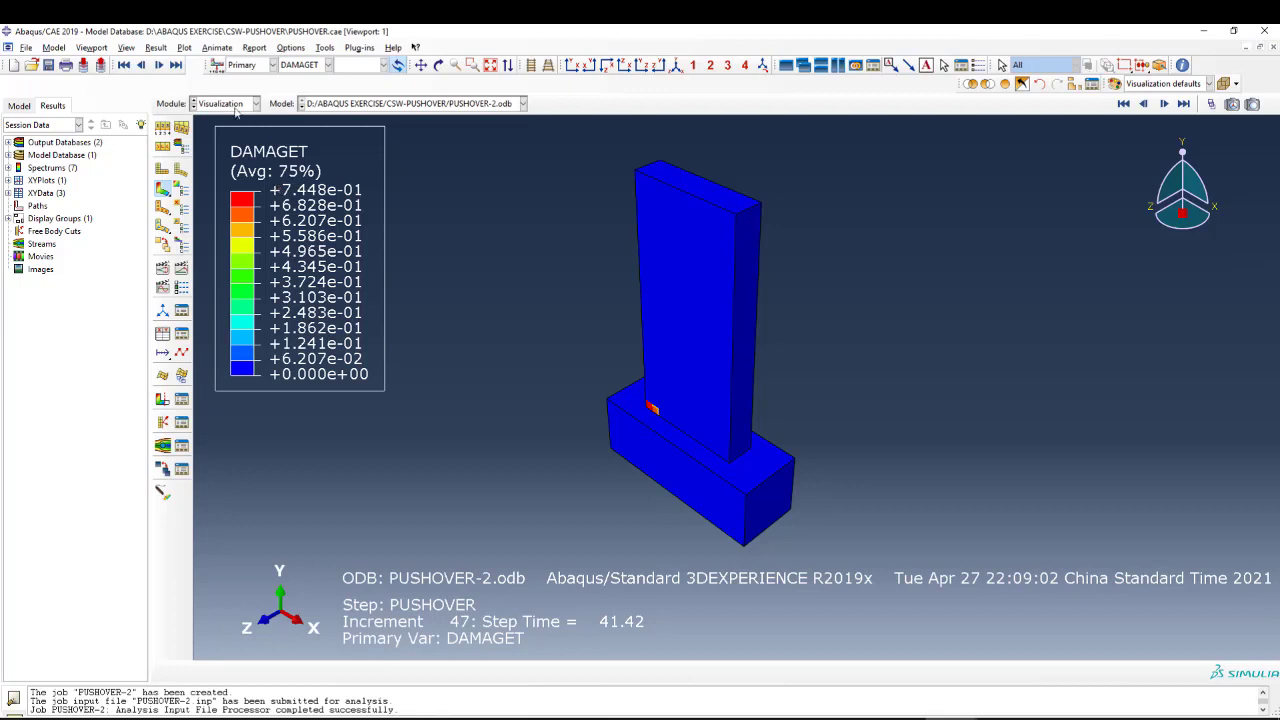
left_click(438, 65)
left_click_drag(725, 450, 663, 500)
scroll(634, 446, "down", 5)
key("Escape")
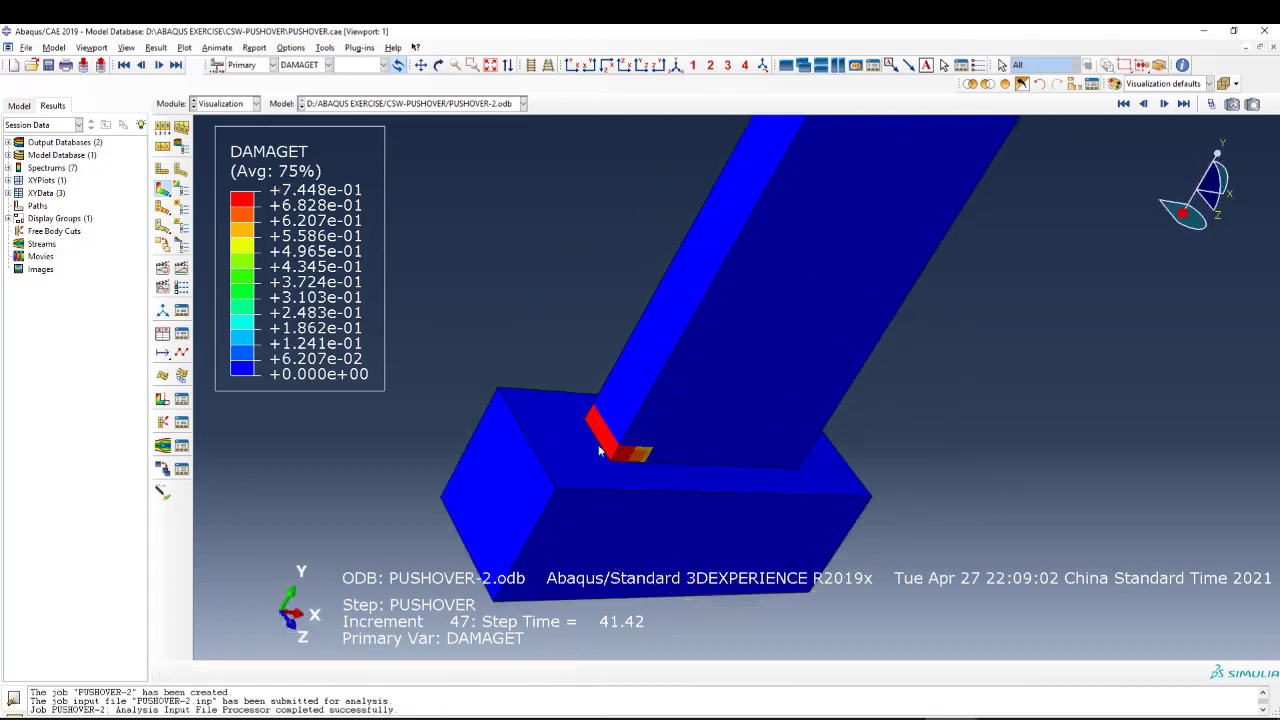
scroll(629, 450, "up", 1)
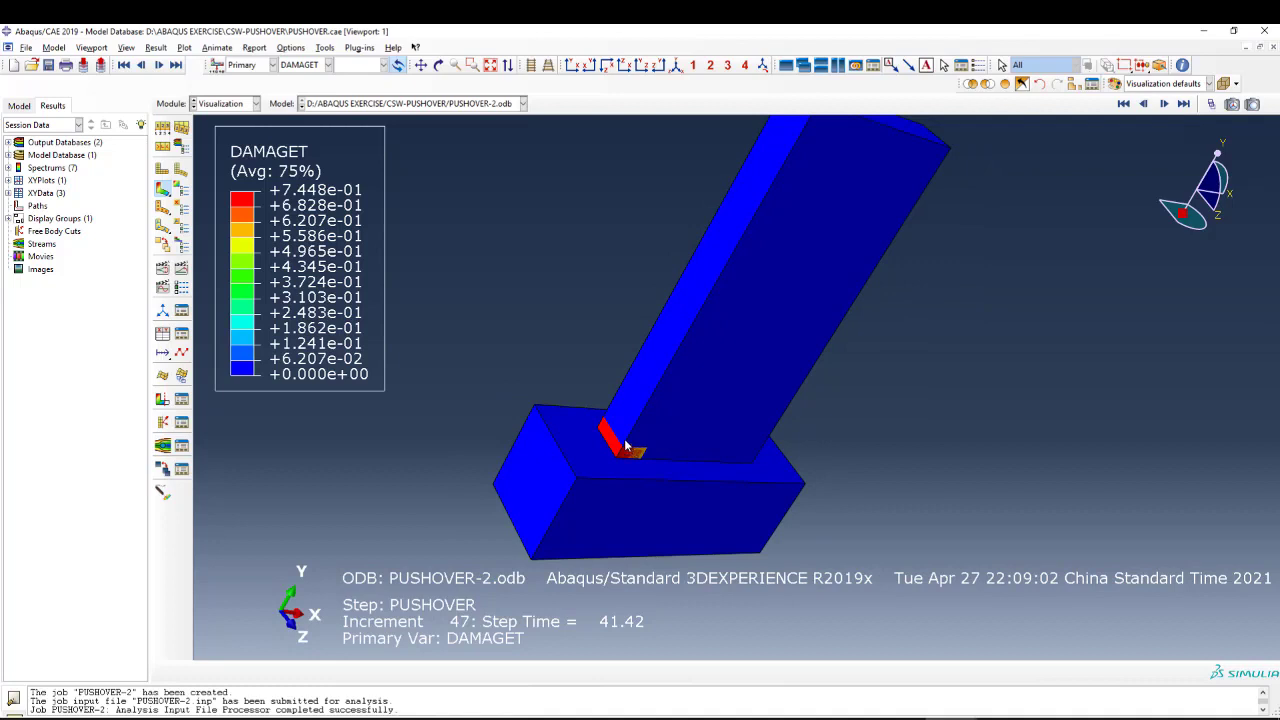
Advance the DAMAGET plot to the latest available frame and examine the damage spread at the wall base.
left_click(1182, 104)
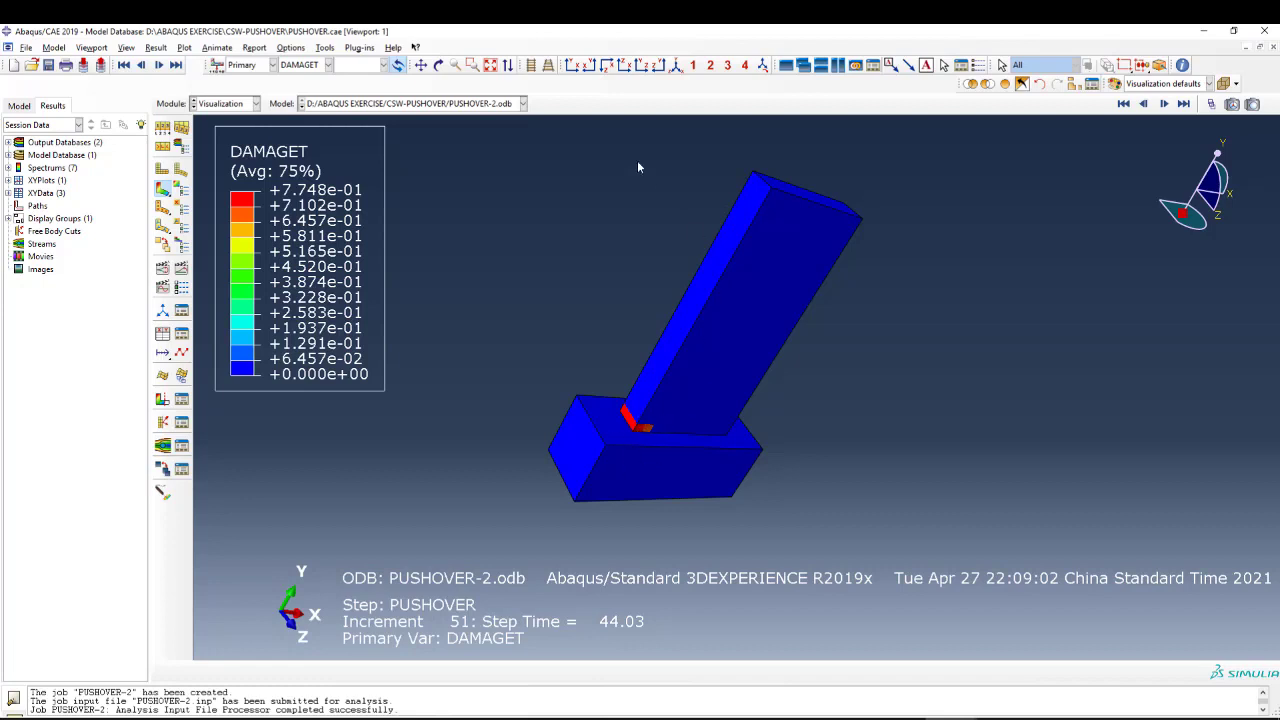
left_click(438, 65)
left_click_drag(783, 256, 723, 311)
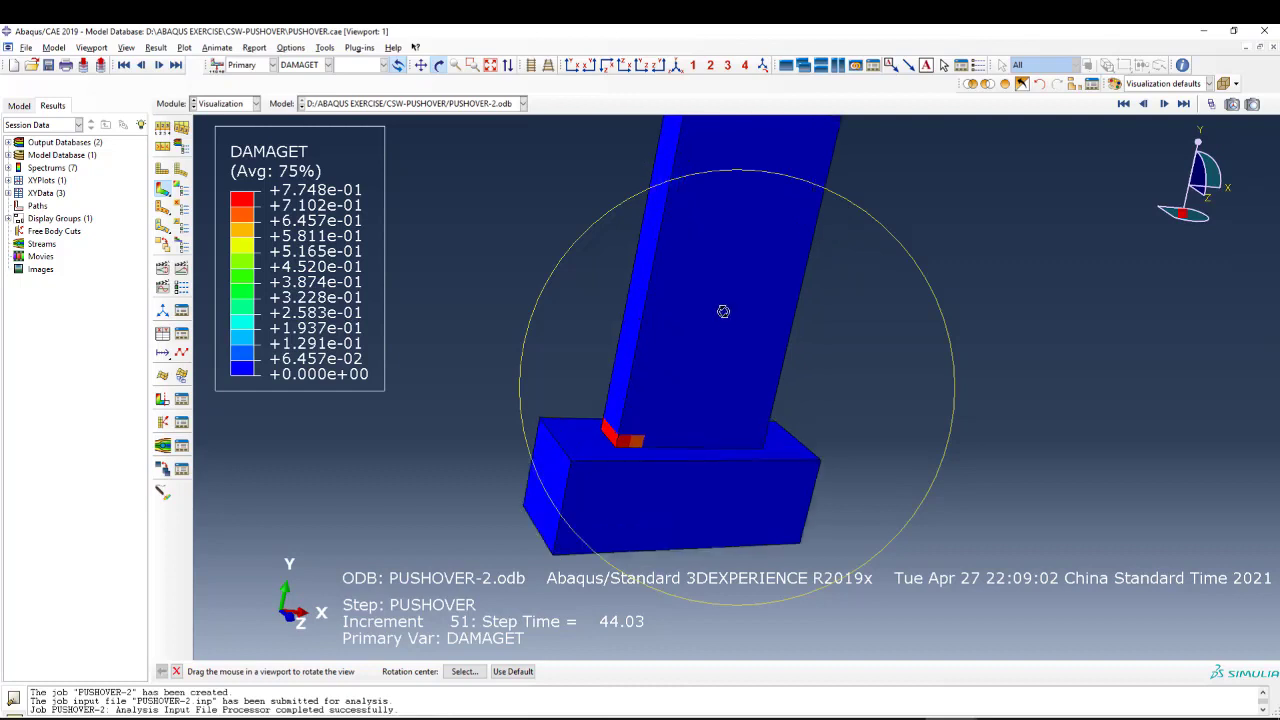
key("Escape")
scroll(620, 460, "up", 3)
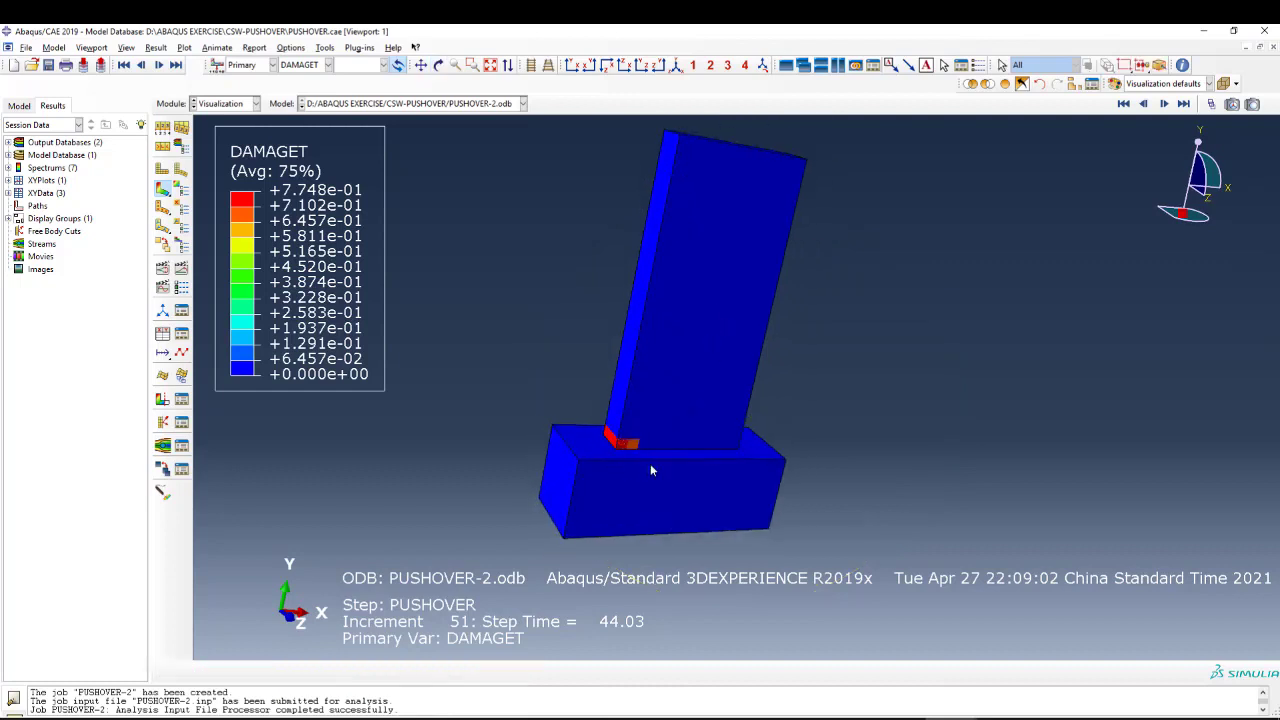
scroll(650, 440, "down", 2)
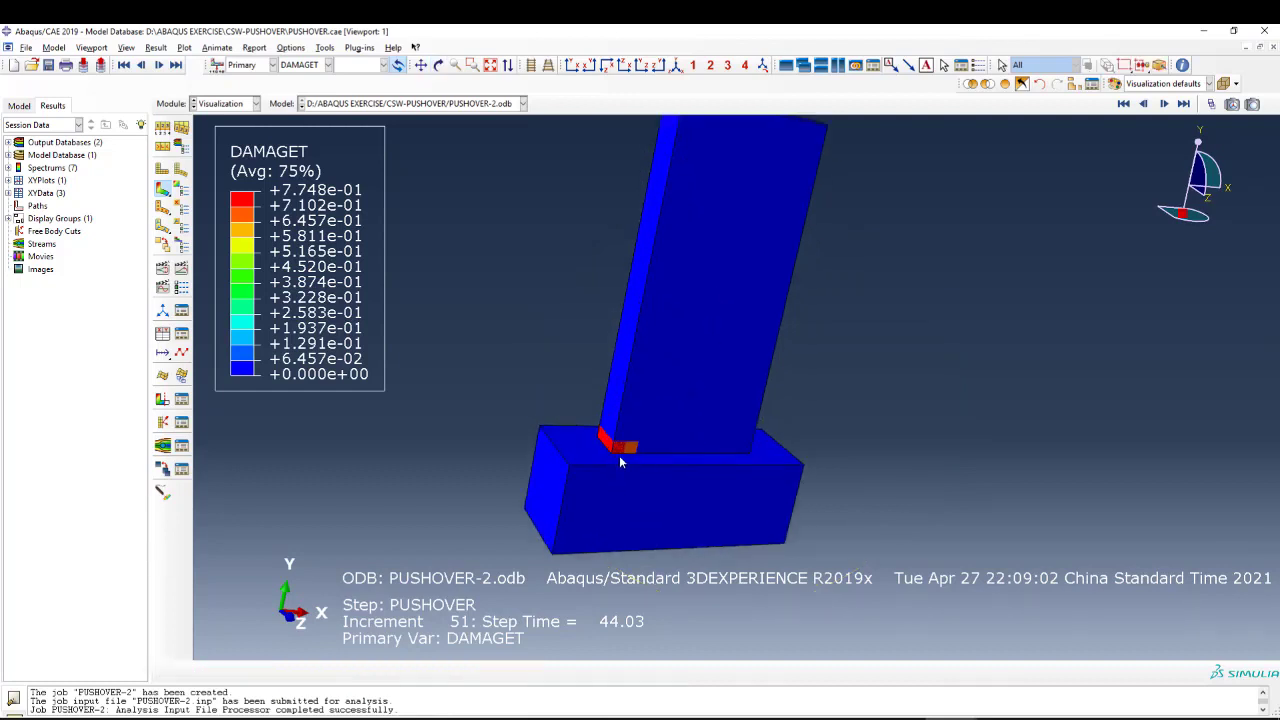
scroll(650, 457, "up", 1)
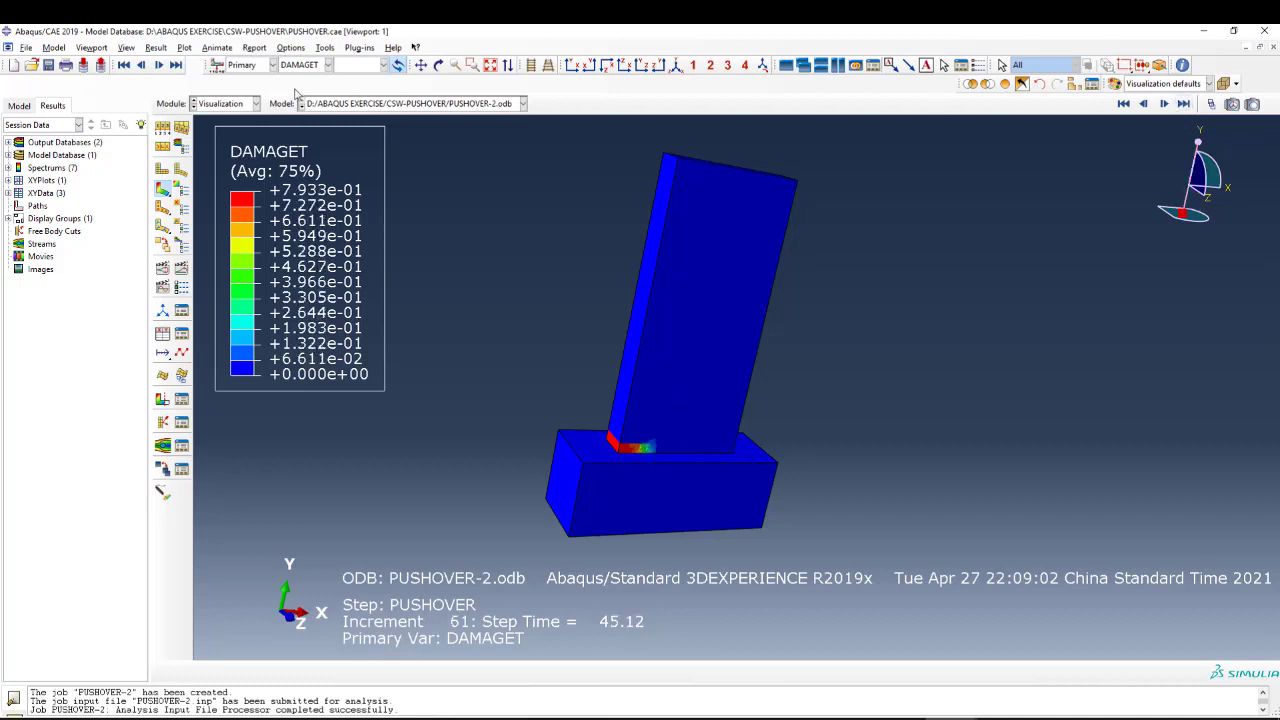
Plot the compression damage DAMAGEC, followed by the displacement U with its U1 component.
left_click(300, 65)
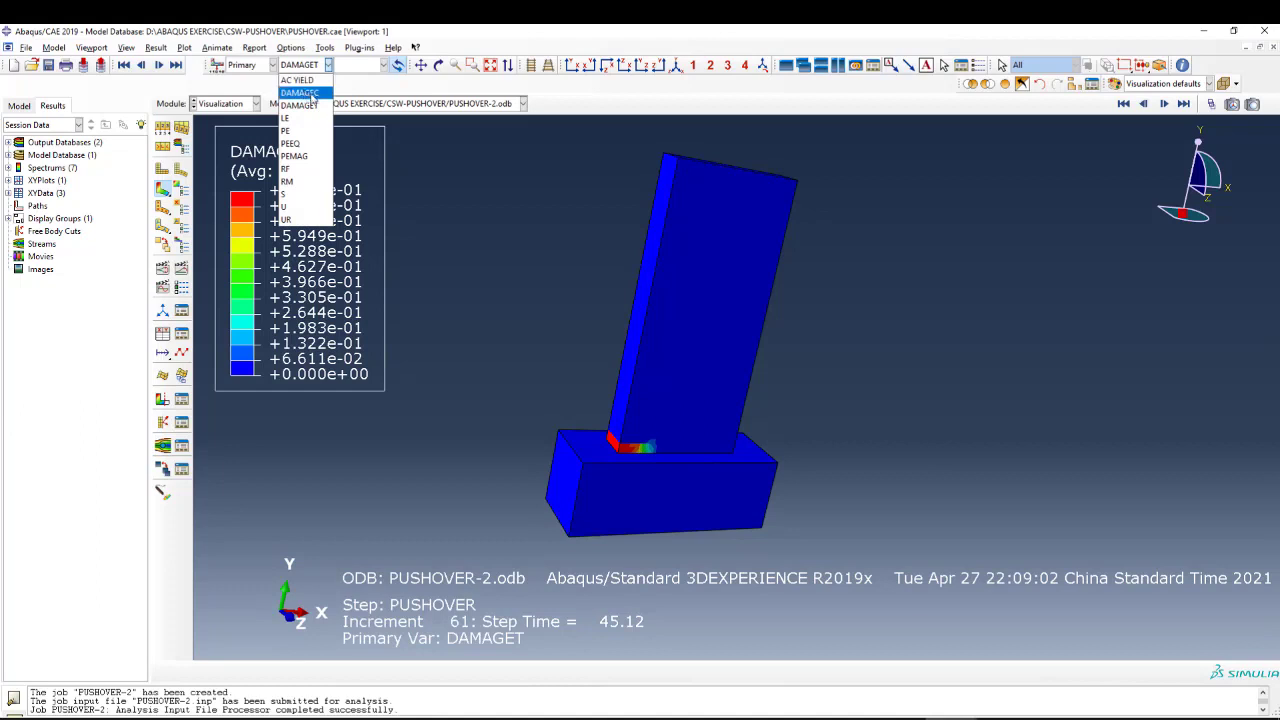
left_click(300, 92)
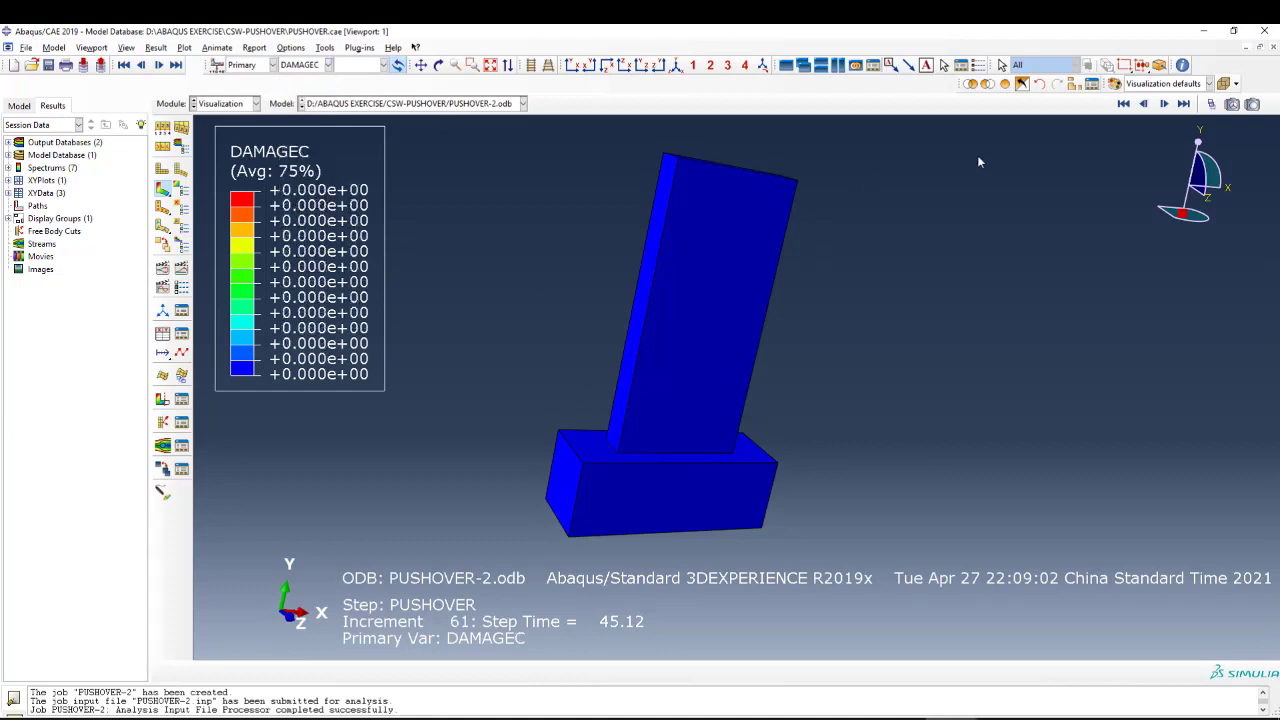
left_click(318, 64)
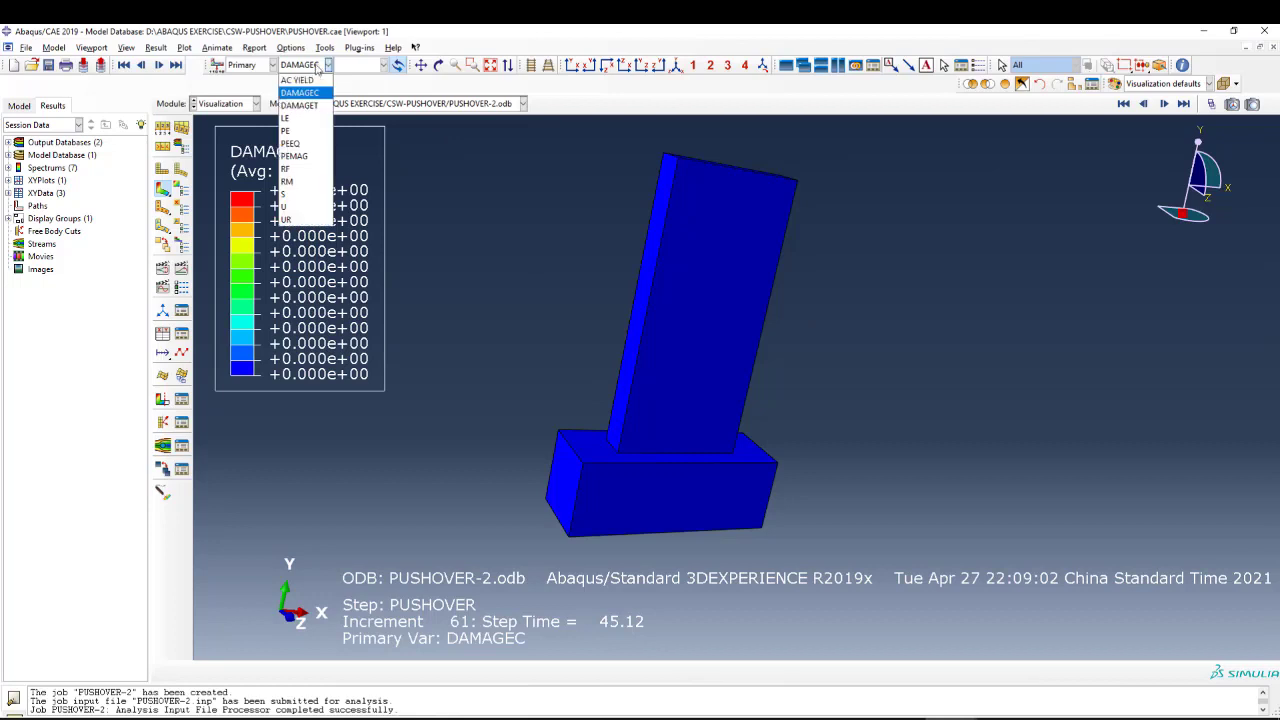
left_click(300, 205)
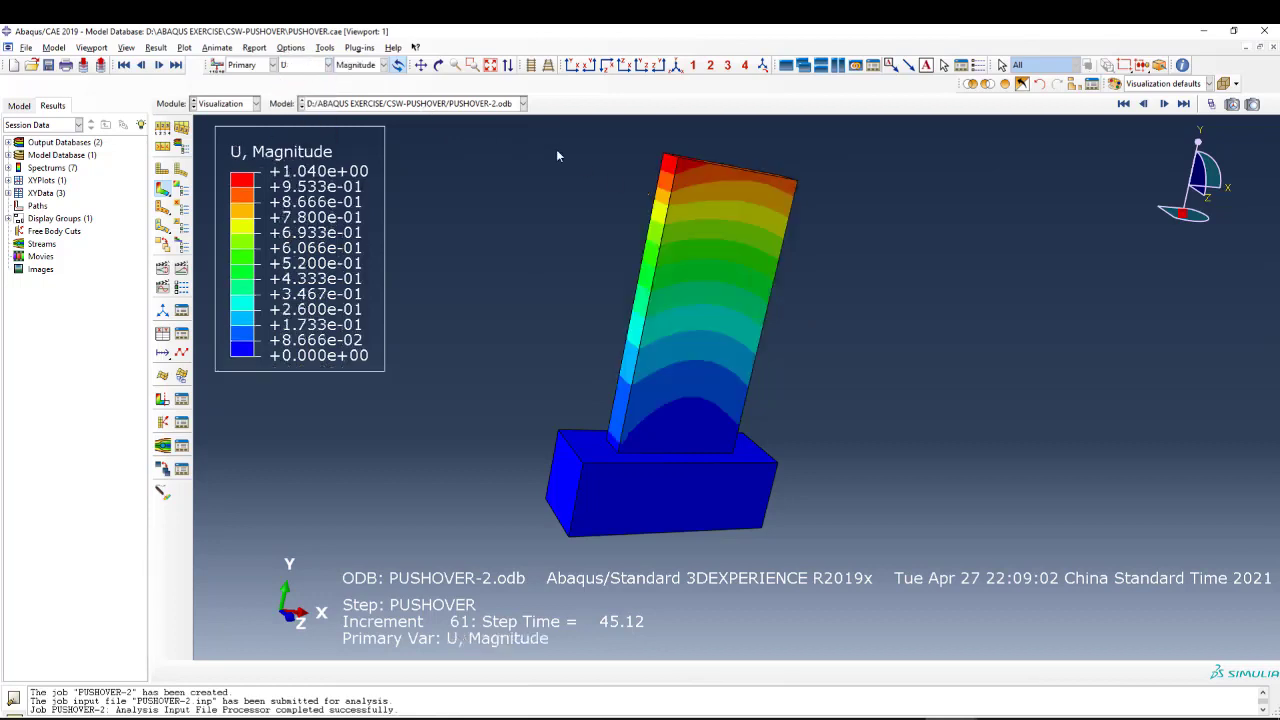
left_click(353, 66)
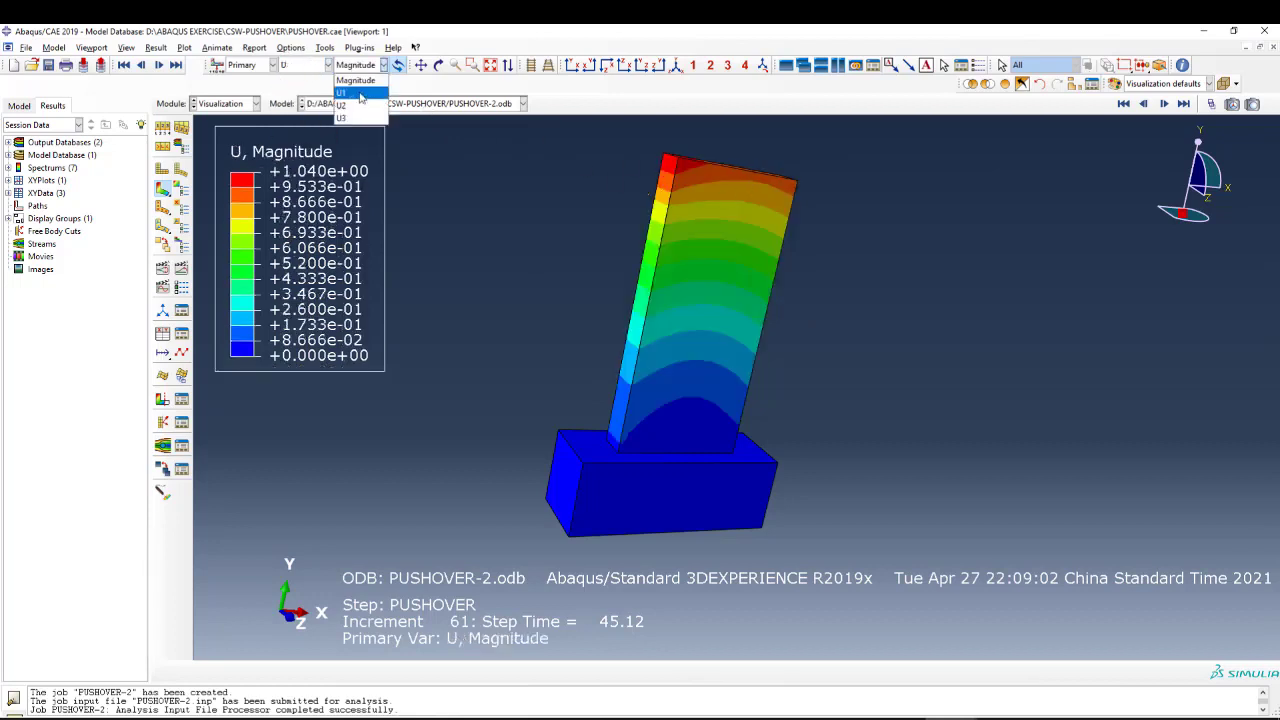
left_click(362, 95)
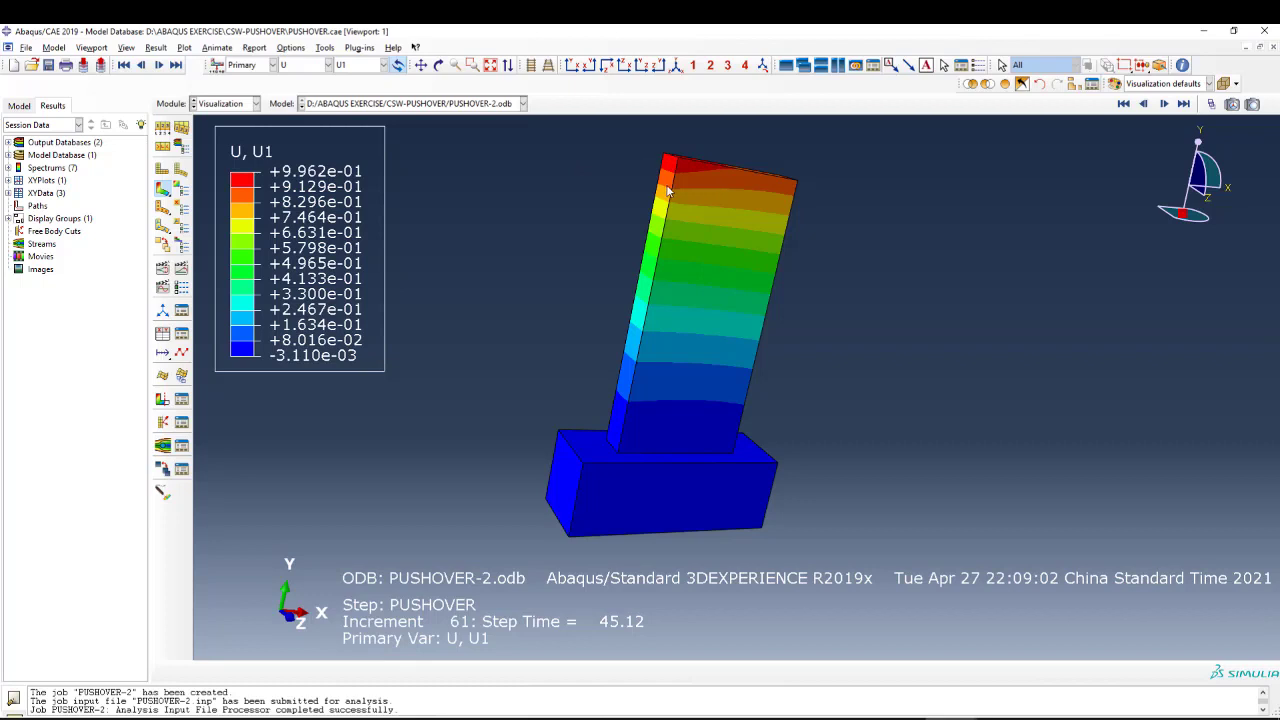
Keep the U1 component plotted and advance repeatedly to the latest frame to follow the wall's horizontal displacement.
left_click(348, 68)
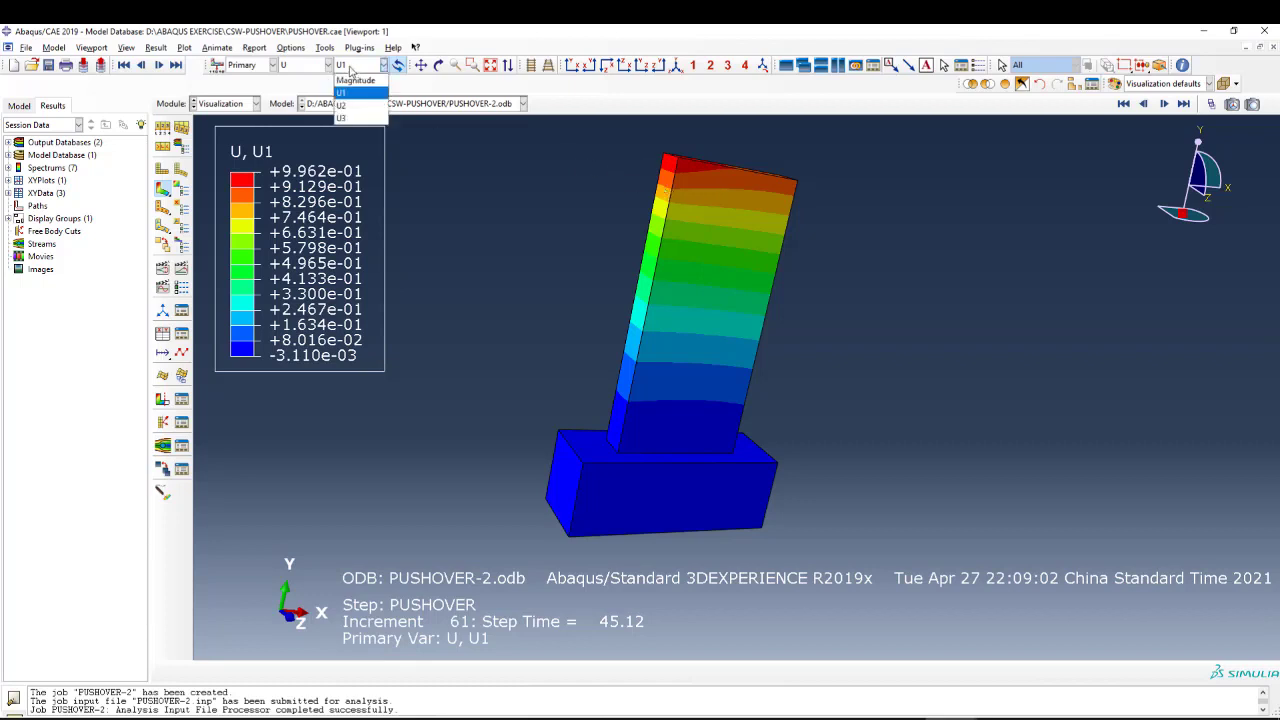
left_click(447, 82)
left_click(1184, 104)
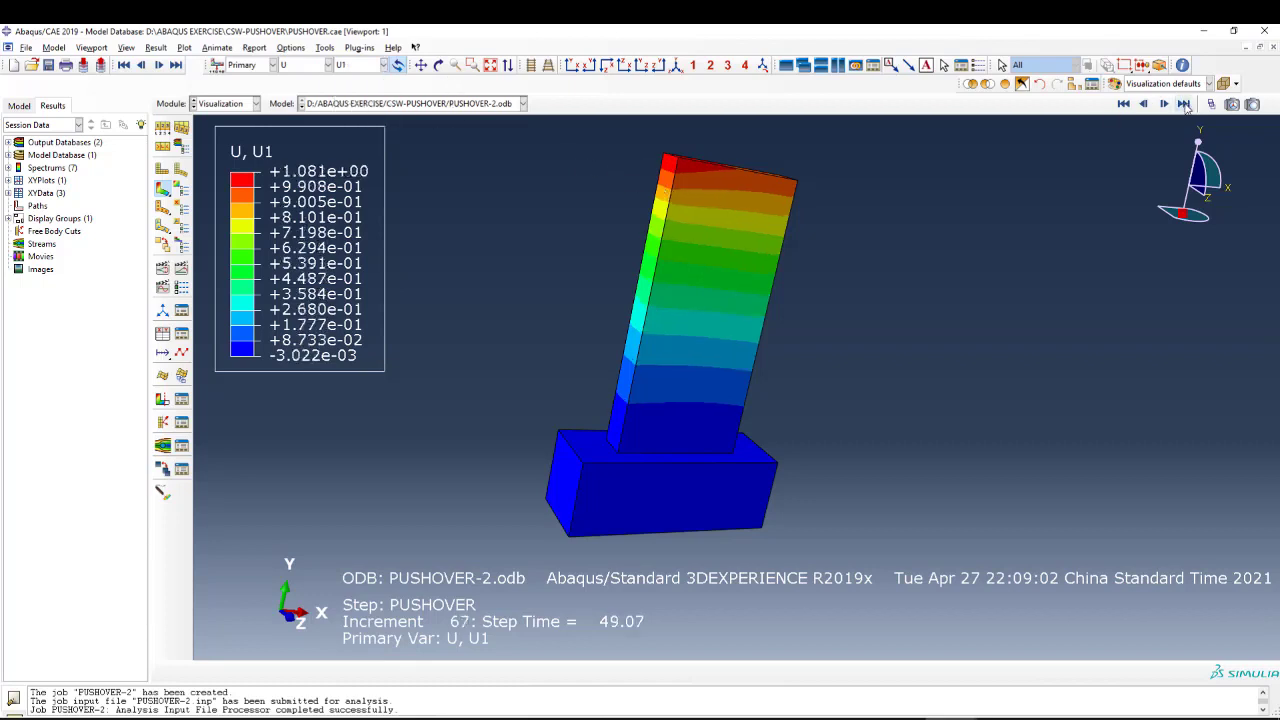
left_click(1184, 104)
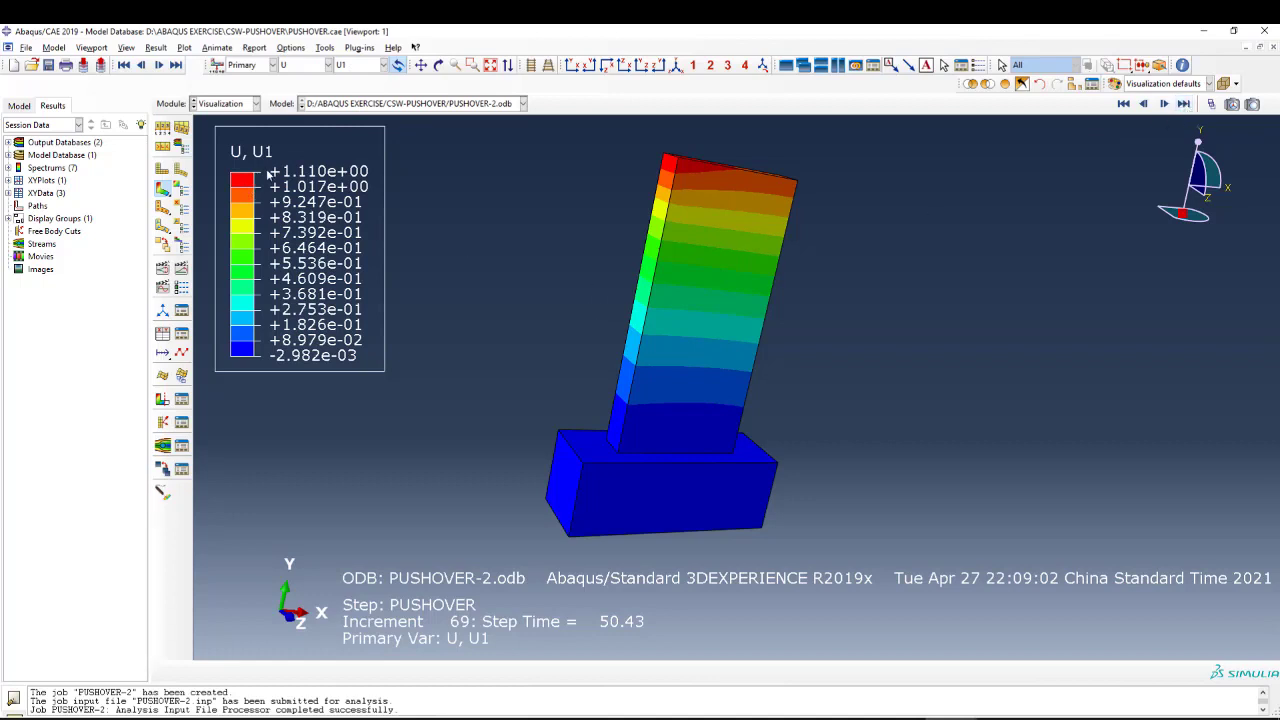
left_click(1184, 104)
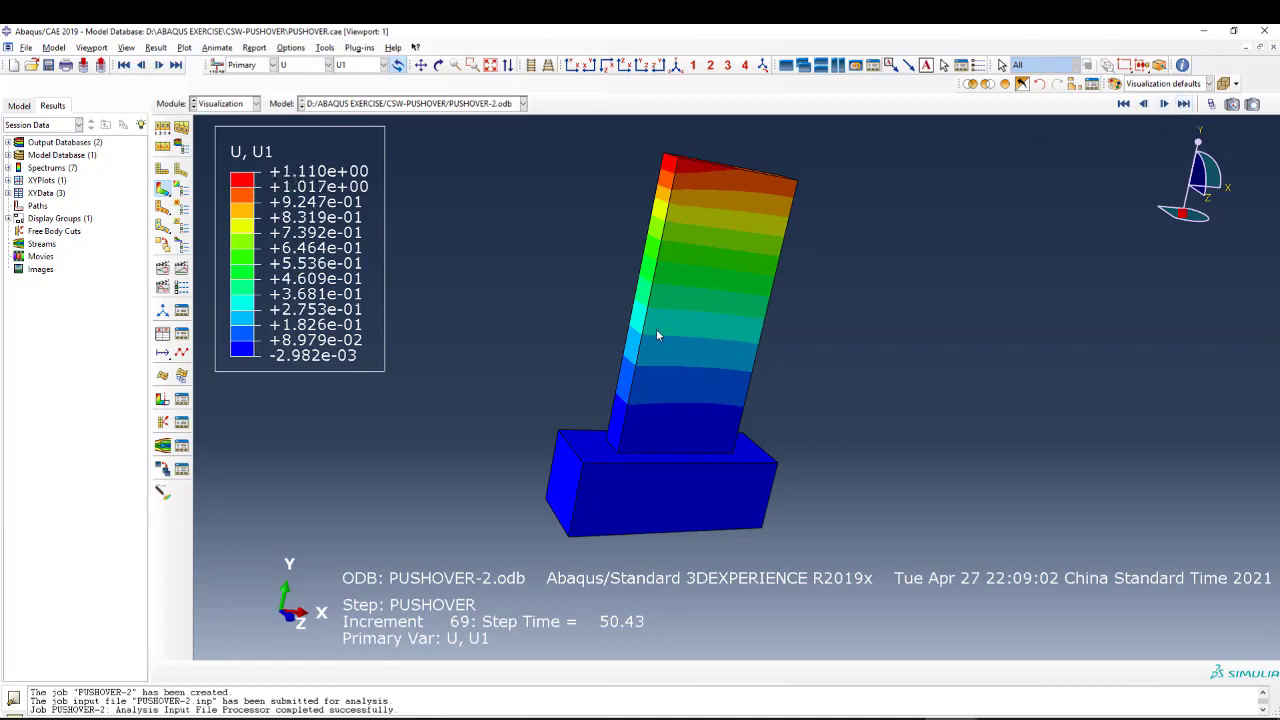
Plot the equivalent plastic strain PEEQ, followed by the AC YIELD contours, on the wall model.
left_click(315, 67)
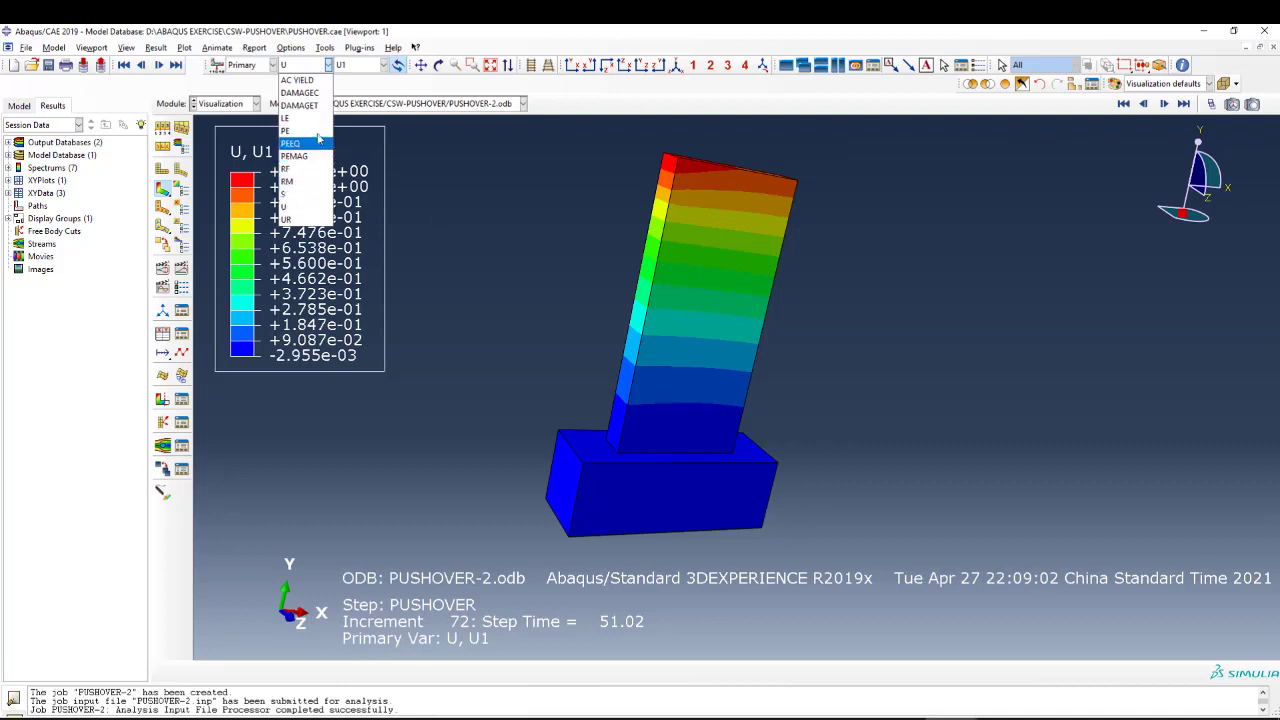
left_click(291, 143)
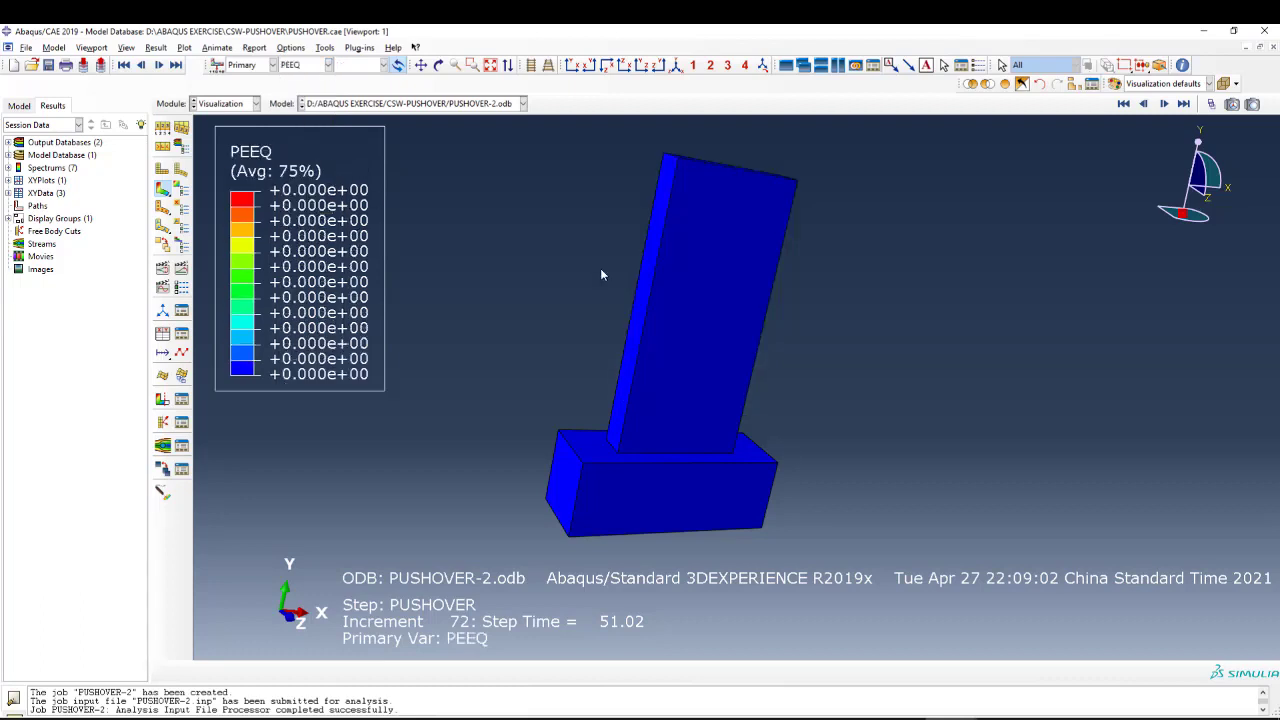
left_click(309, 65)
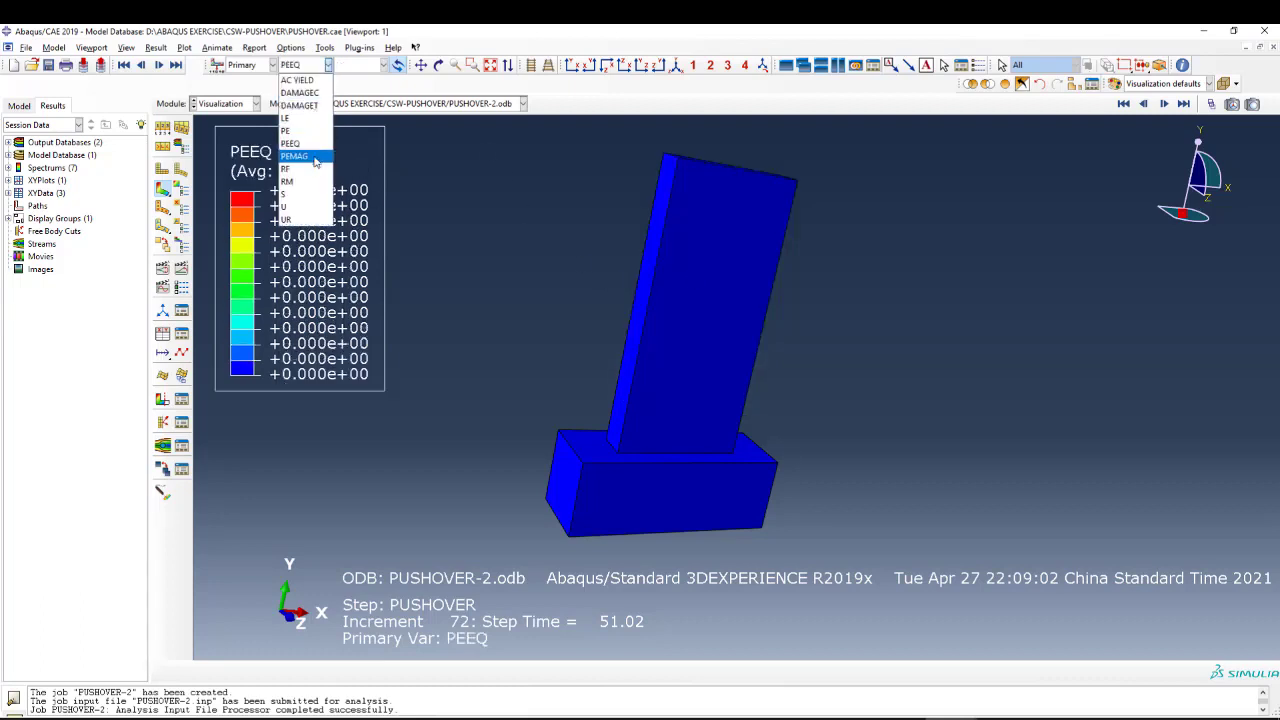
left_click(298, 80)
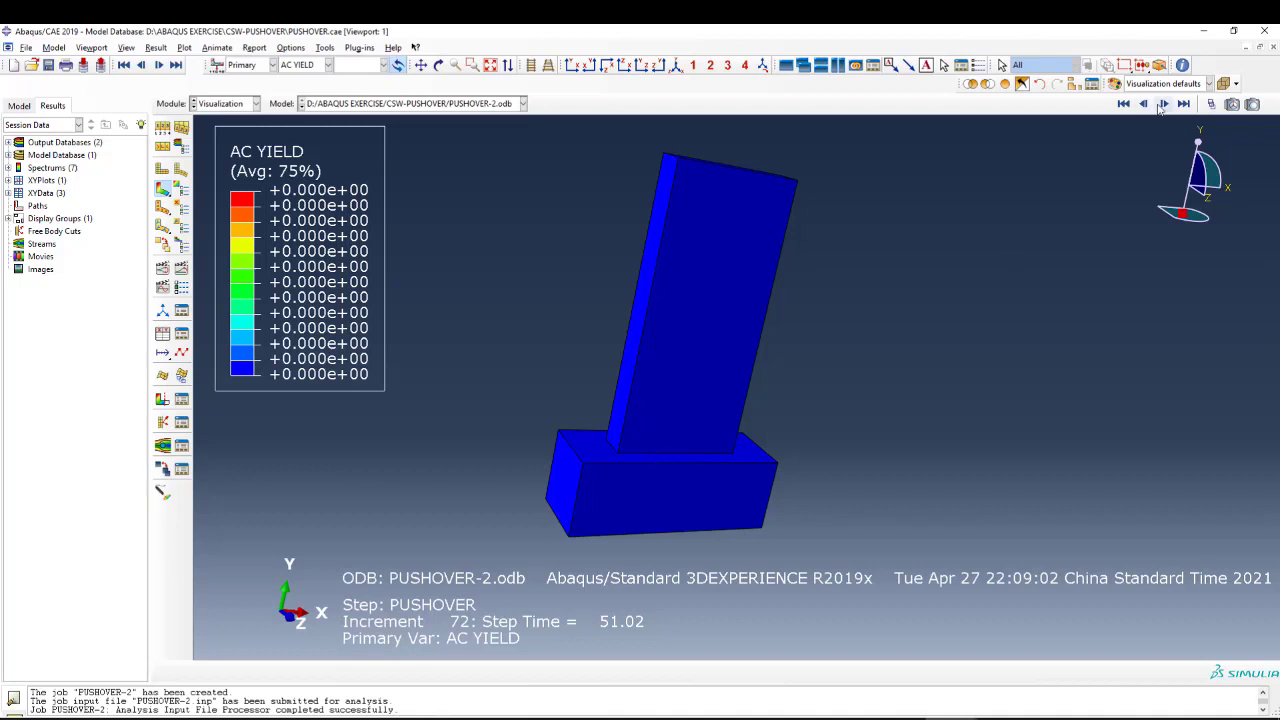
Plot the Mises stress S on the wall model and advance to the latest available frame.
left_click(289, 64)
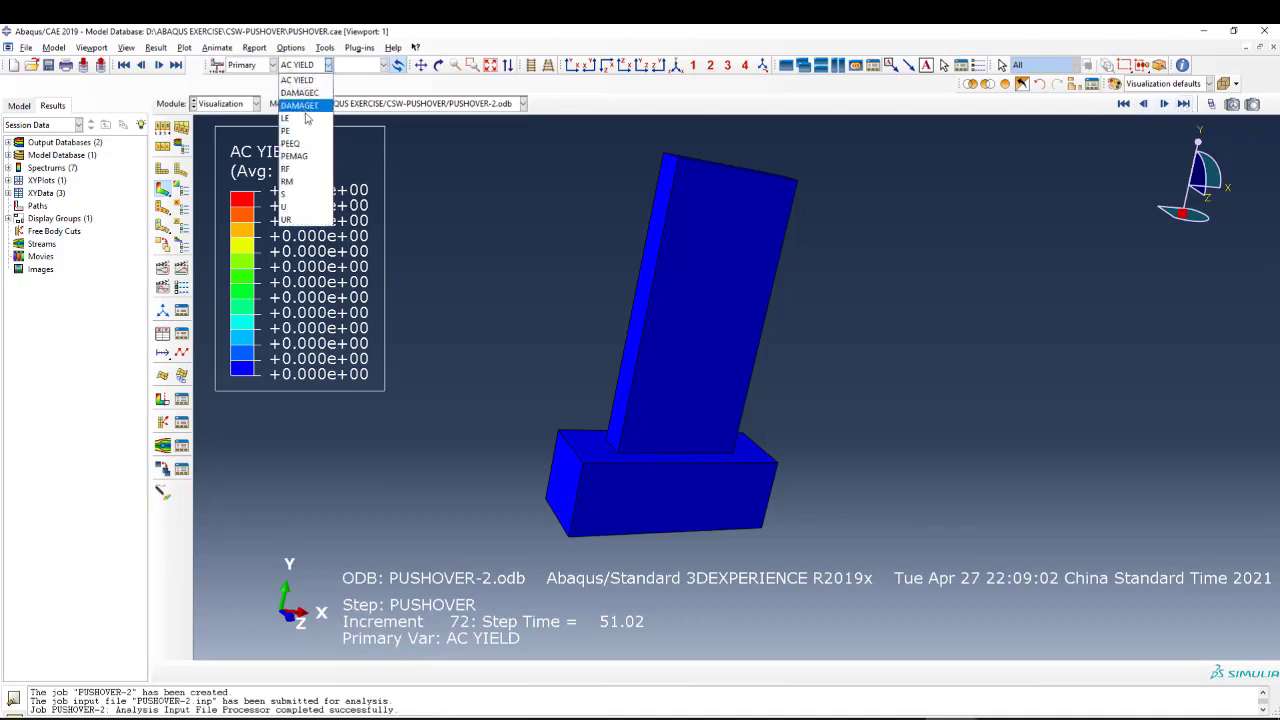
left_click(300, 194)
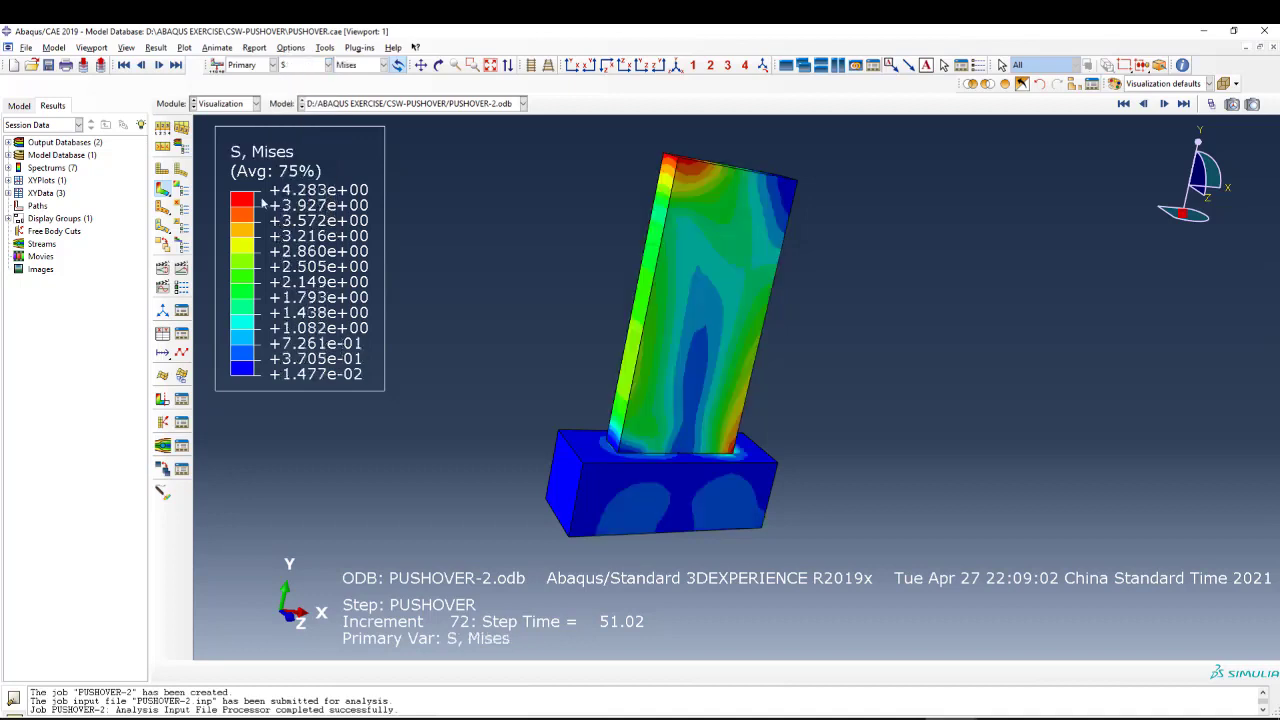
left_click(1186, 104)
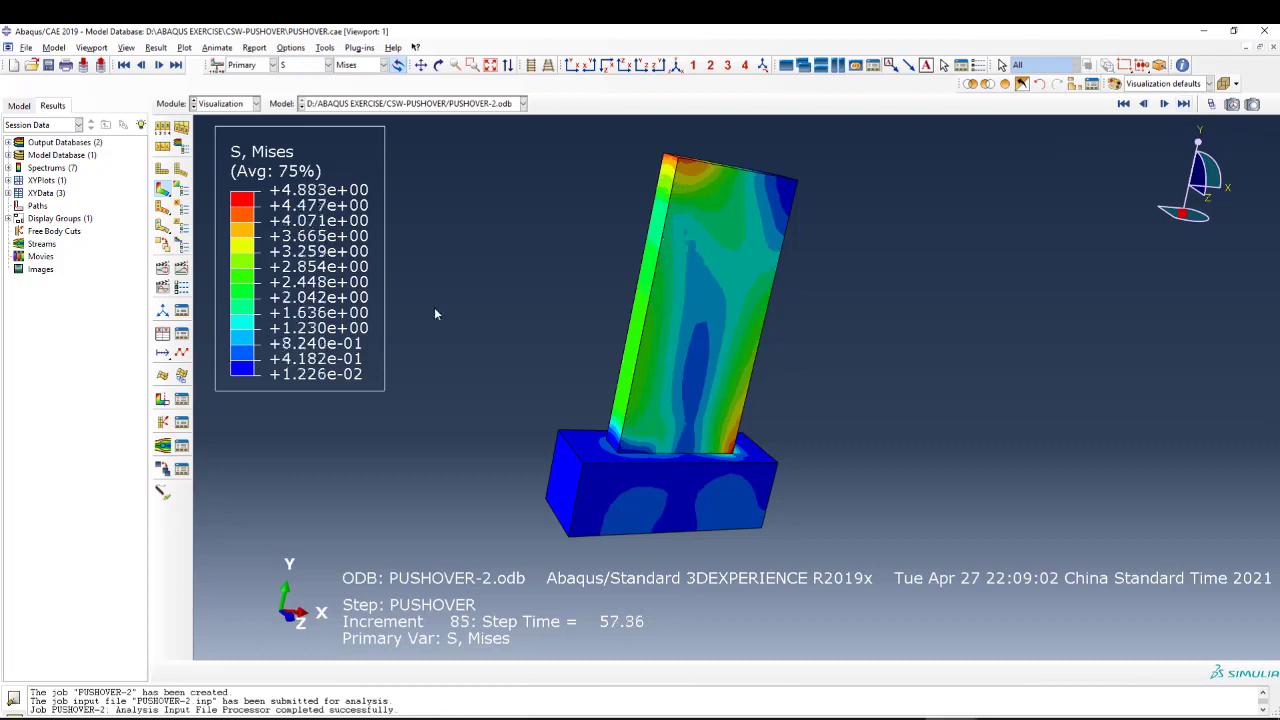
Display the whole model, then remove part instance SW-1 from the display group to expose the reinforcement.
left_click(1075, 84)
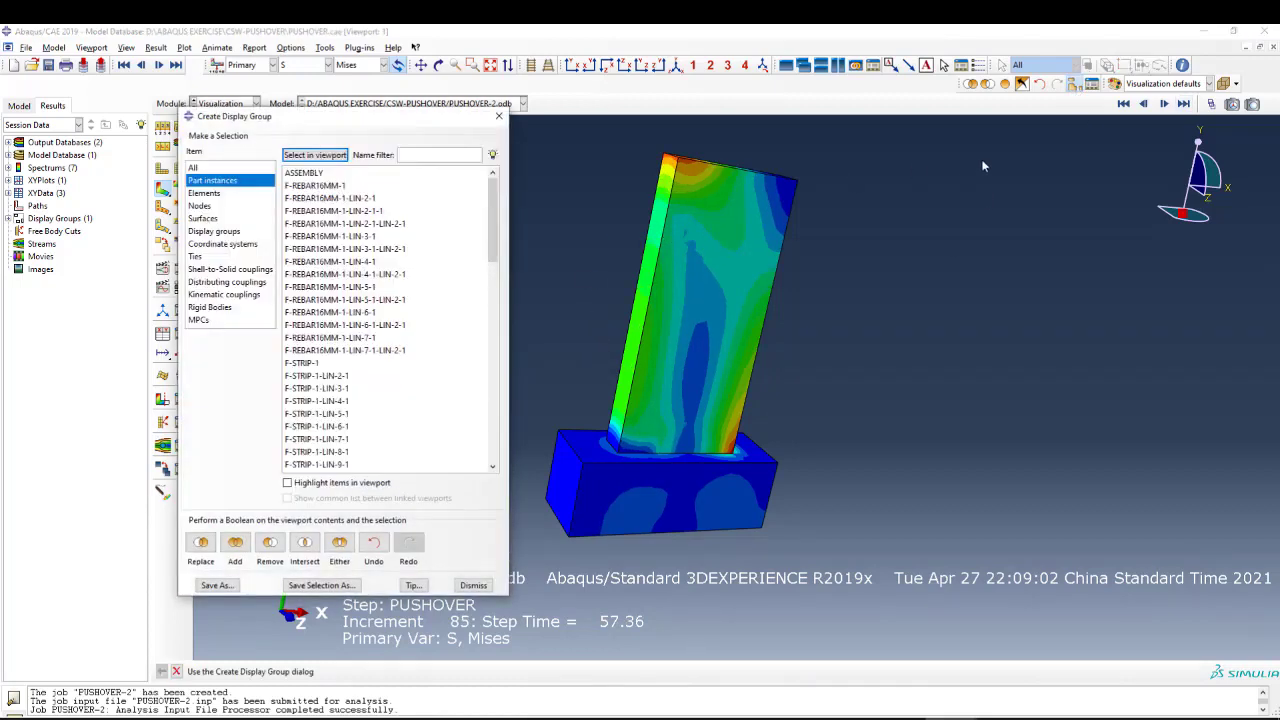
left_click(1005, 85)
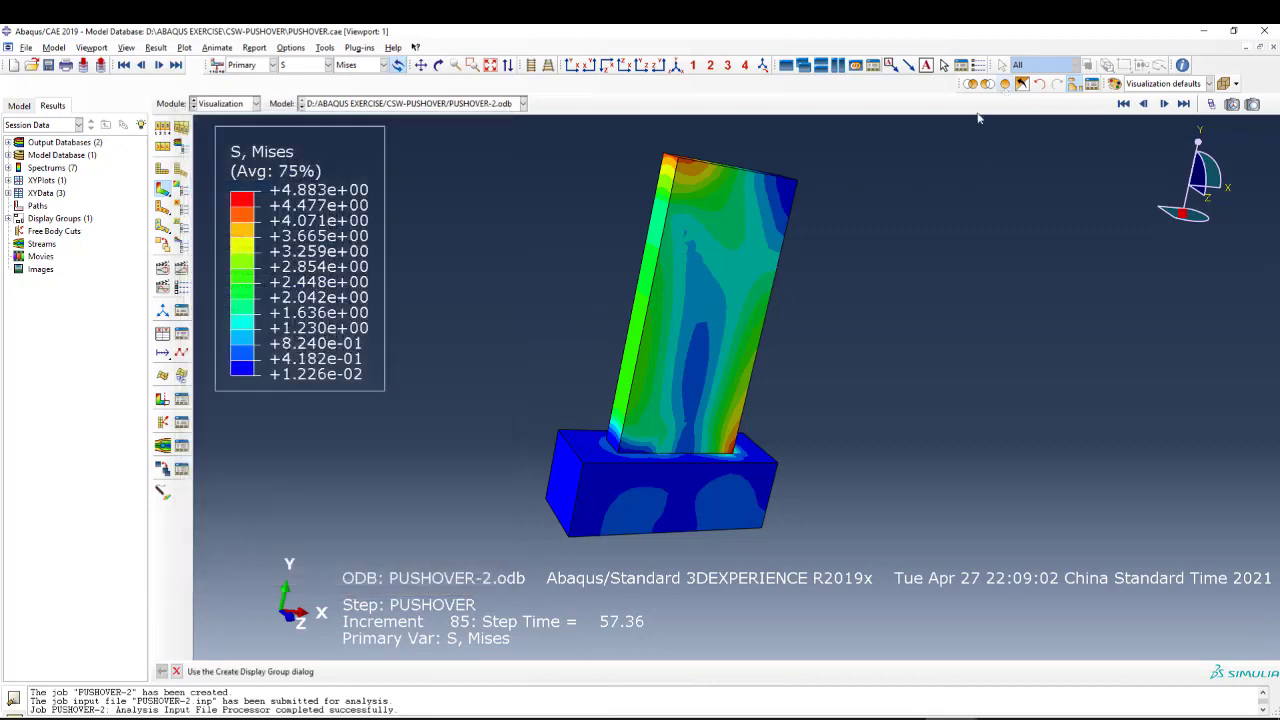
left_click(1075, 84)
left_click_drag(493, 222, 495, 426)
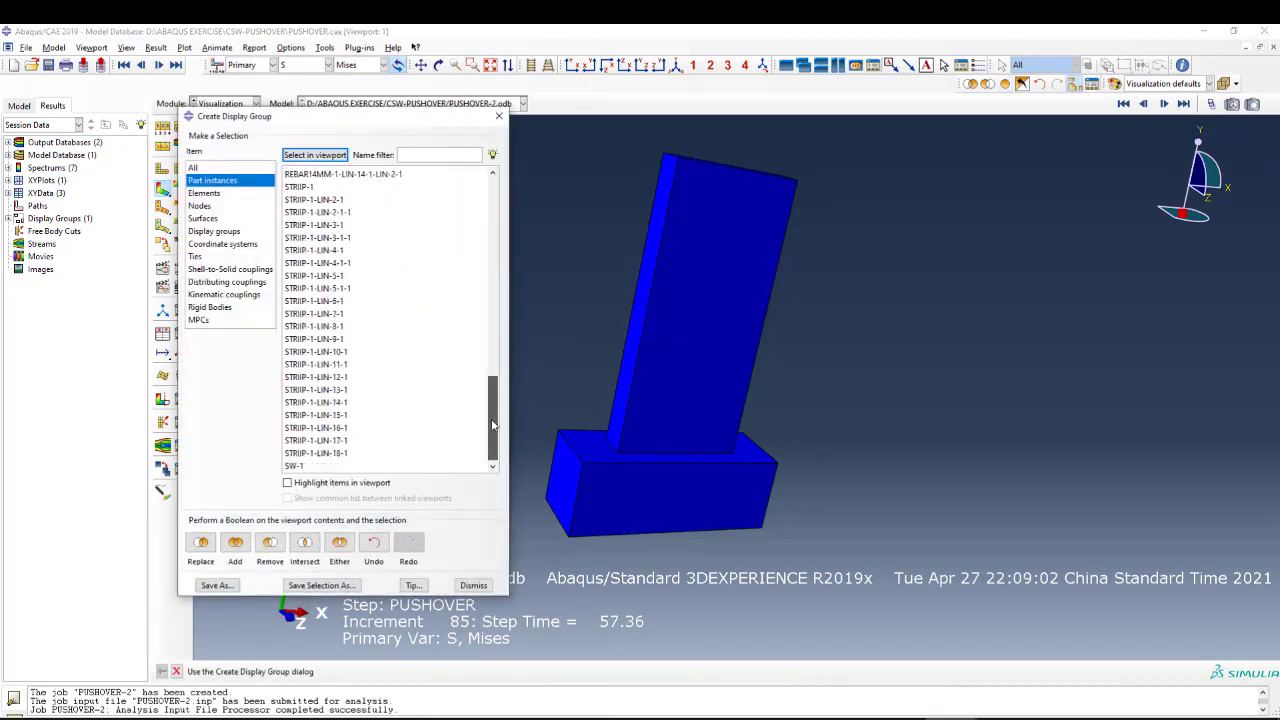
left_click(293, 466)
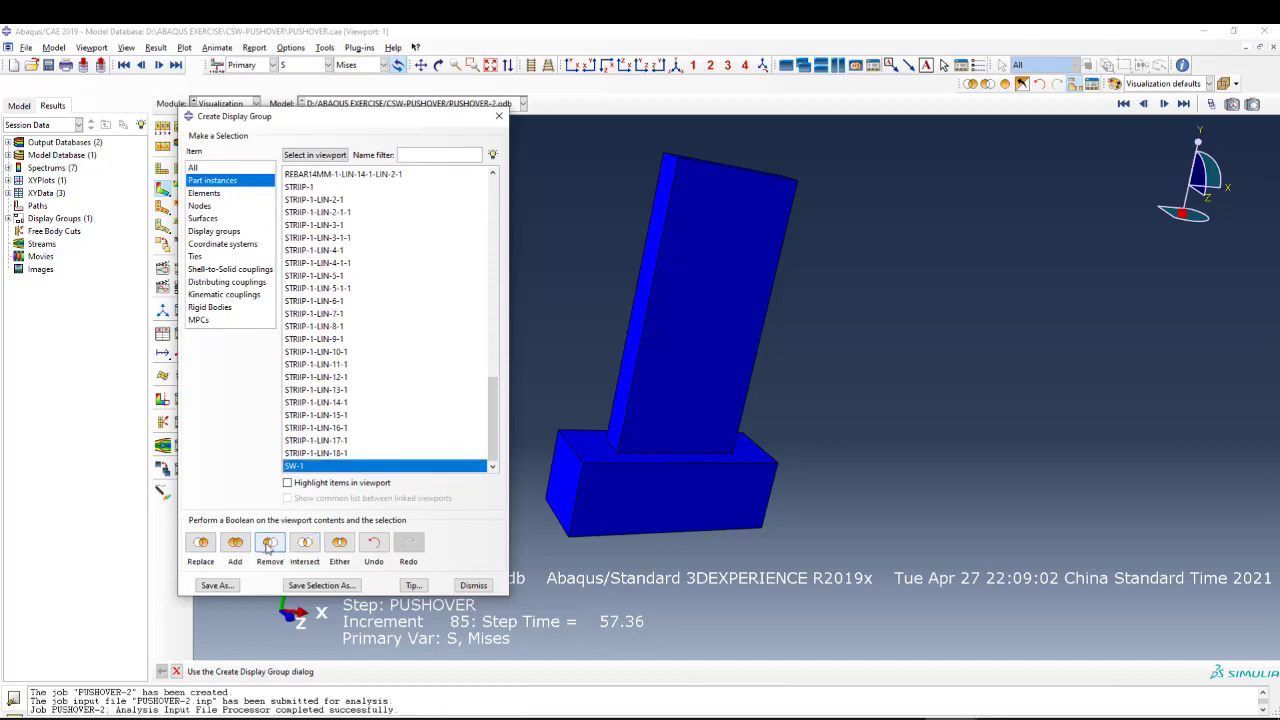
left_click(270, 545)
left_click(499, 116)
Advance the reinforcement's Mises stress plot to the latest available frame and examine the bars near the wall base.
scroll(668, 300, "up", 3)
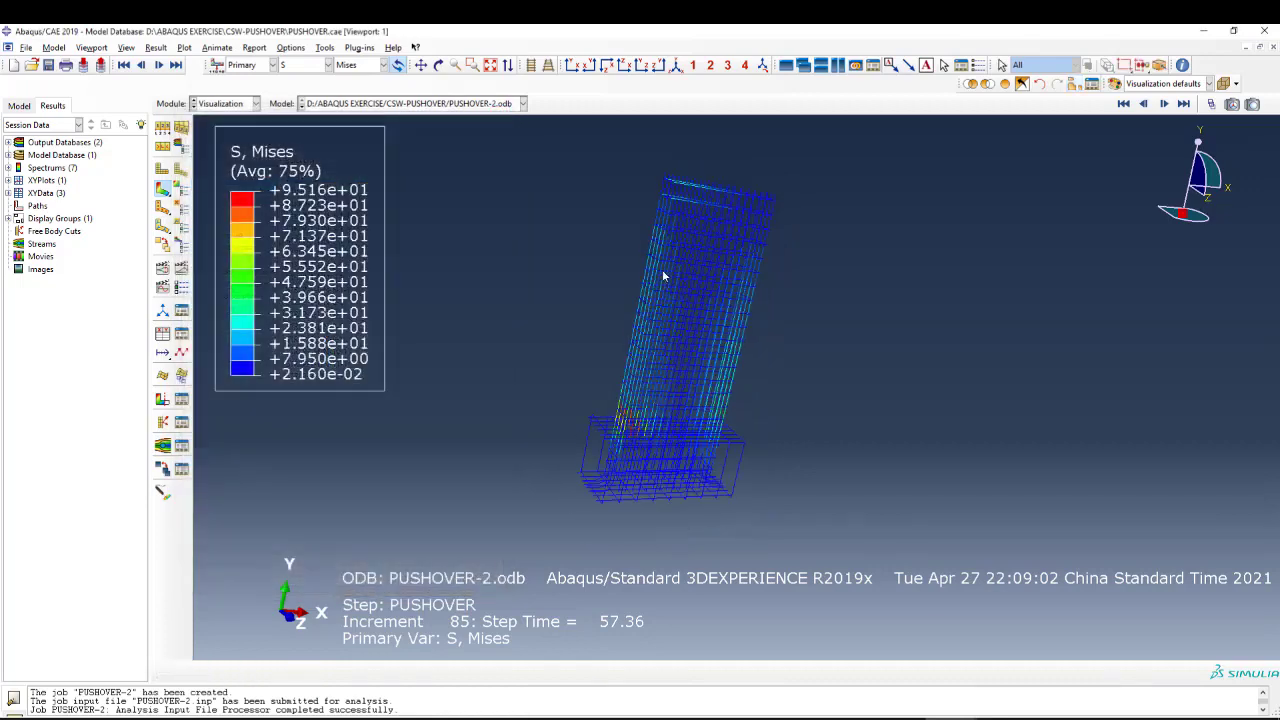
scroll(610, 415, "down", 6)
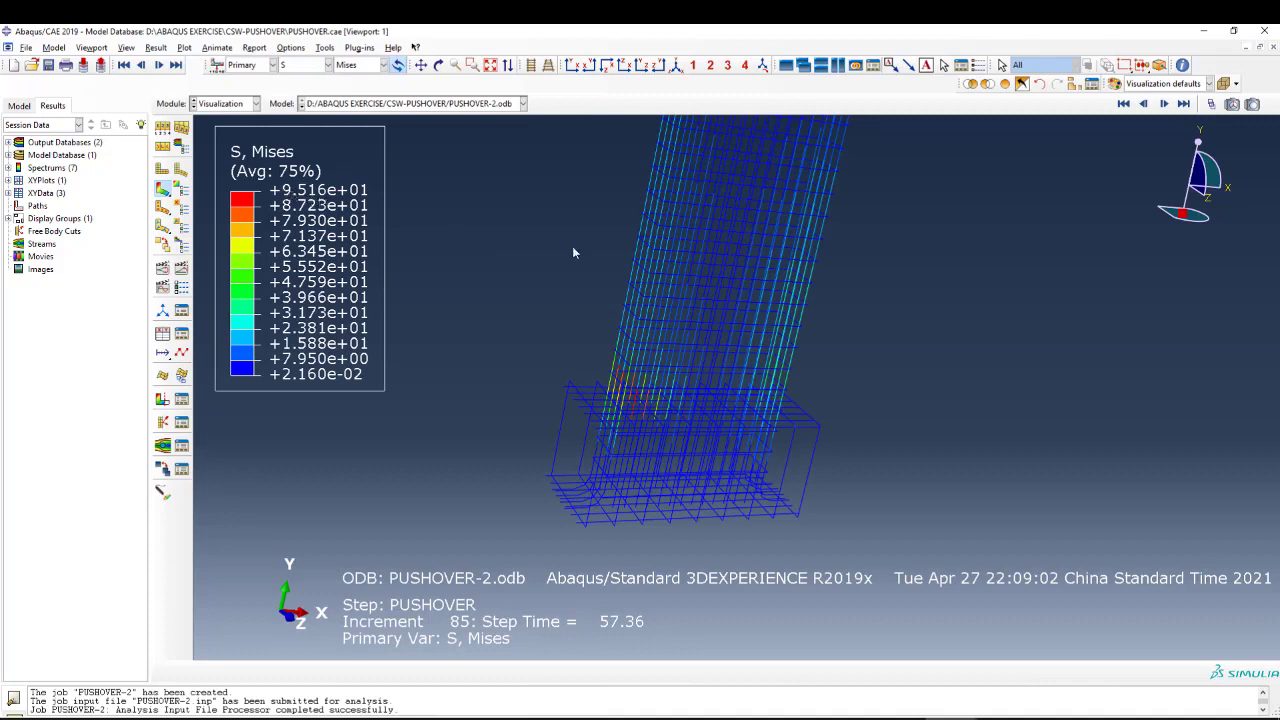
left_click(1185, 106)
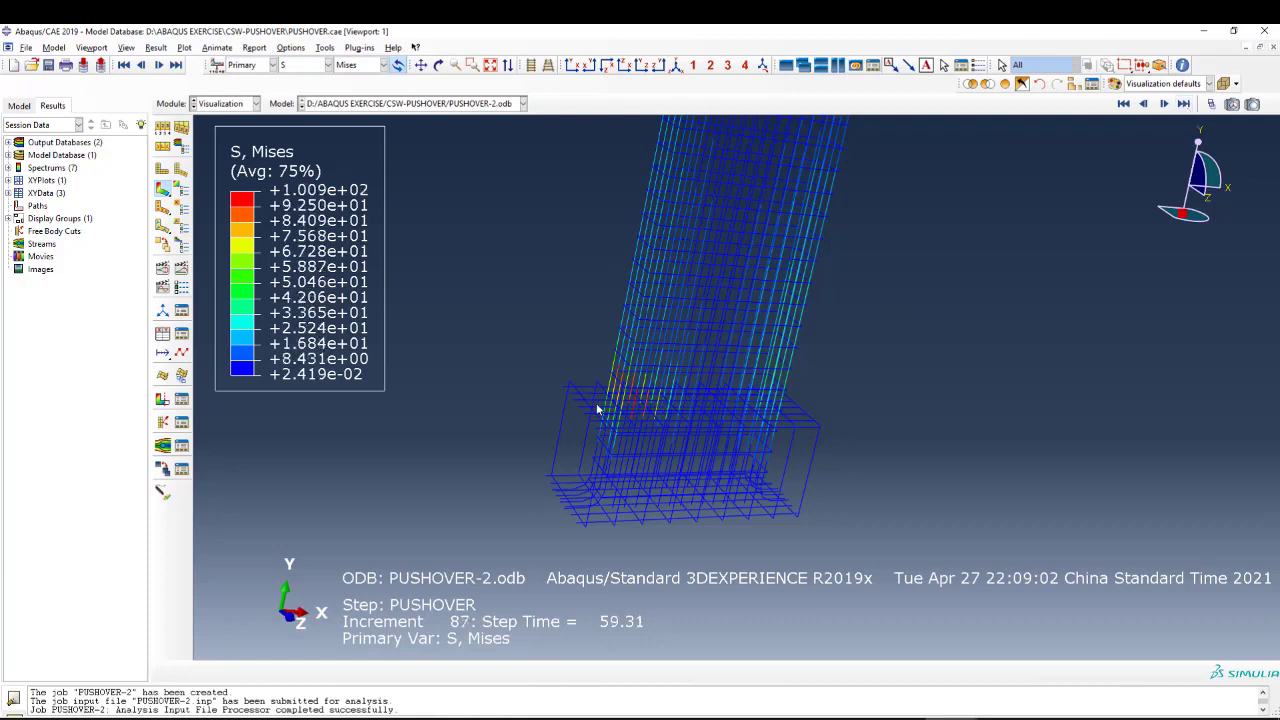
scroll(616, 406, "up", 1)
scroll(628, 402, "down", 3)
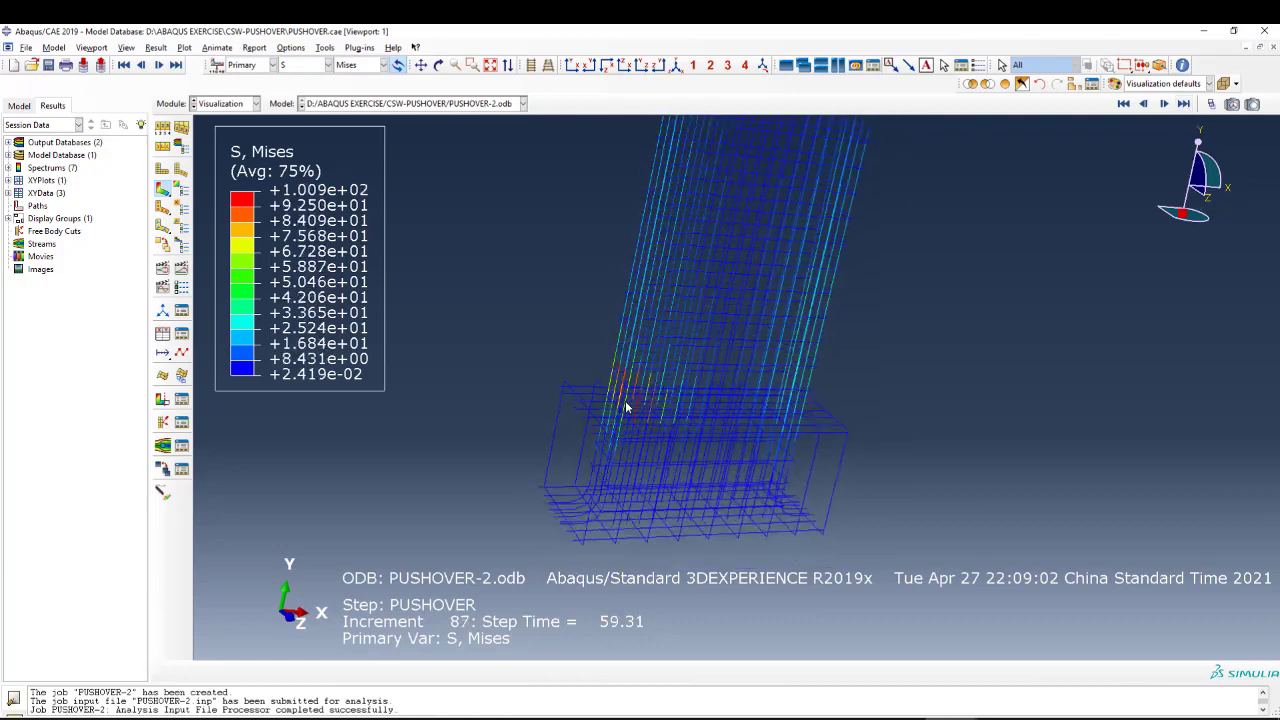
scroll(652, 432, "up", 1)
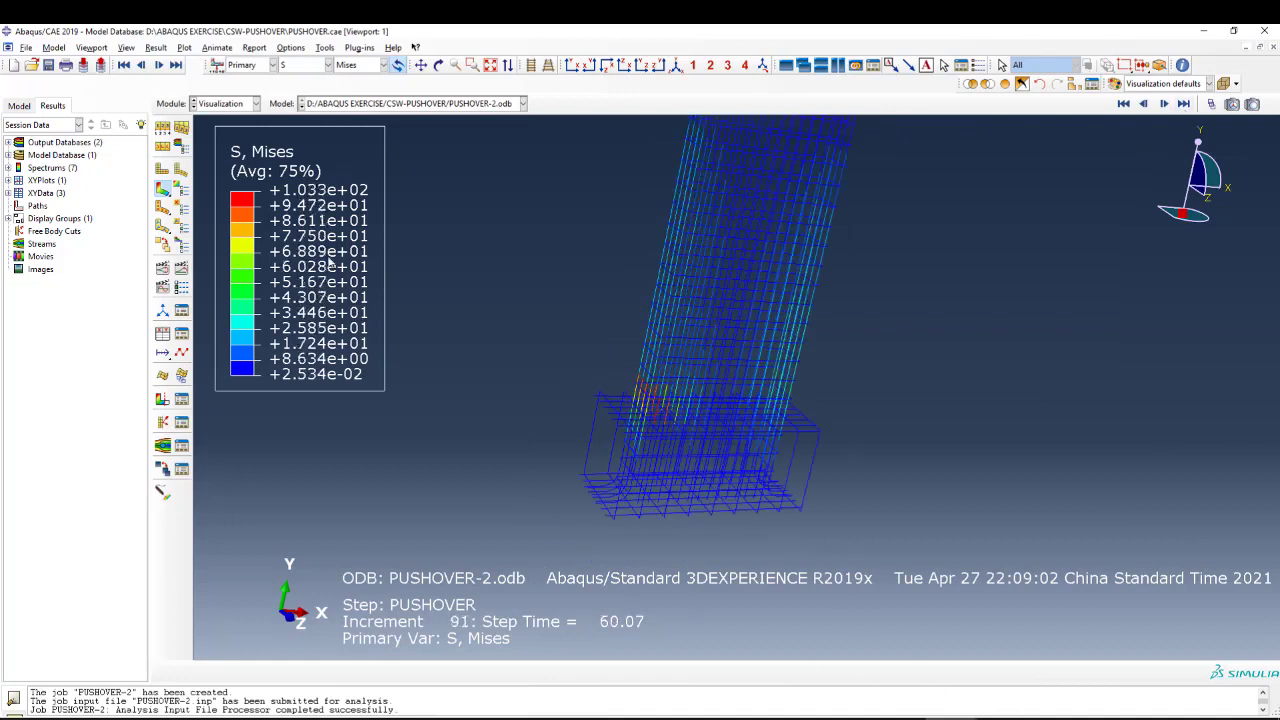
Return to the Job module and open the results of the completed PUSHOVER job.
left_click(231, 106)
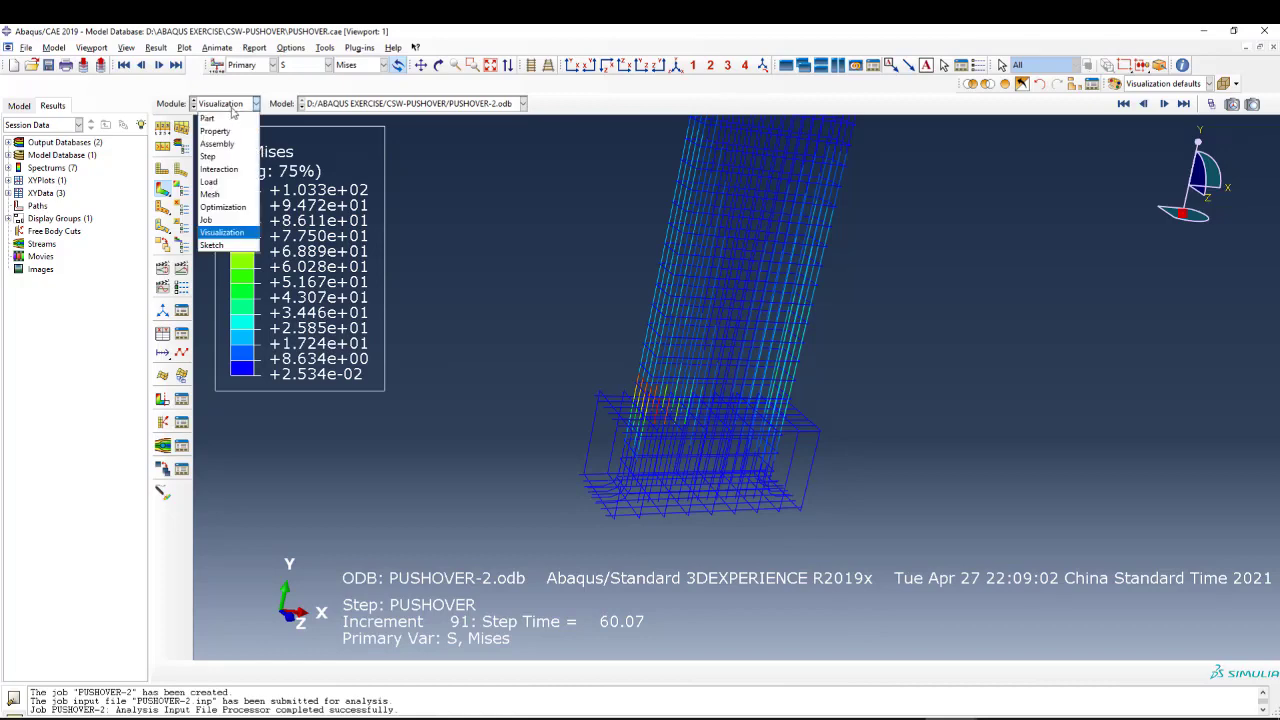
left_click(229, 220)
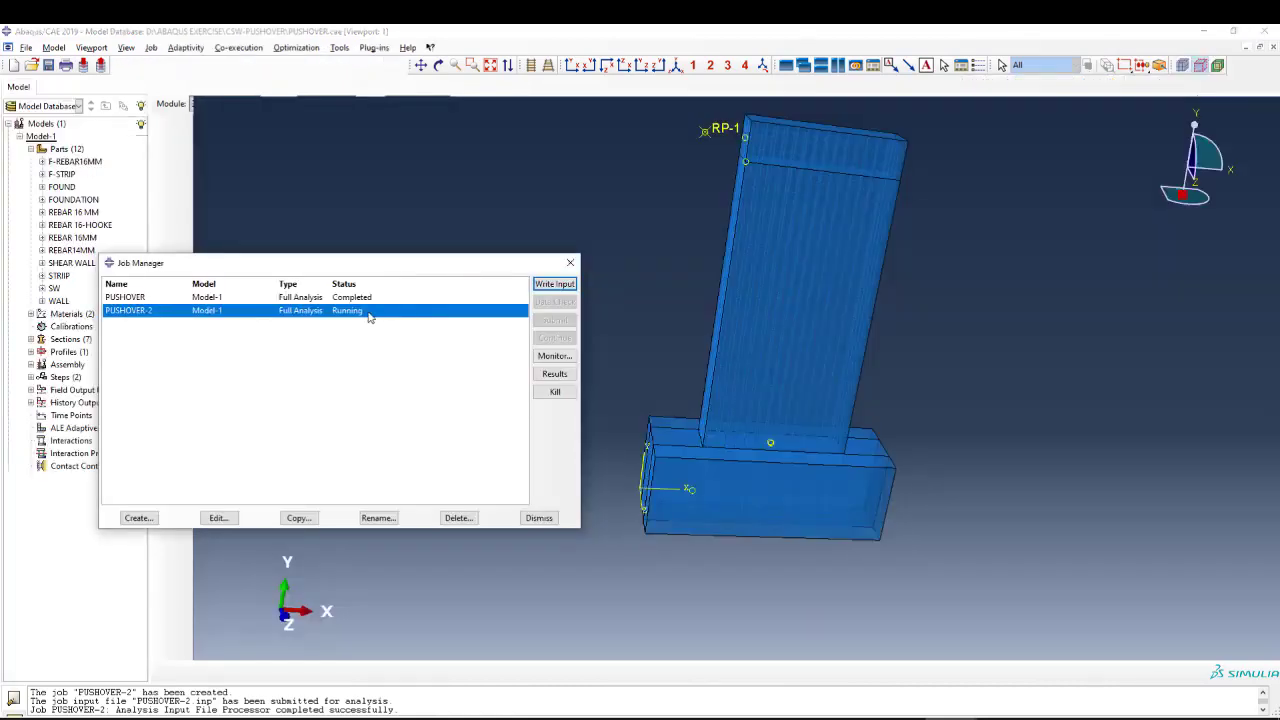
left_click(344, 297)
left_click(554, 373)
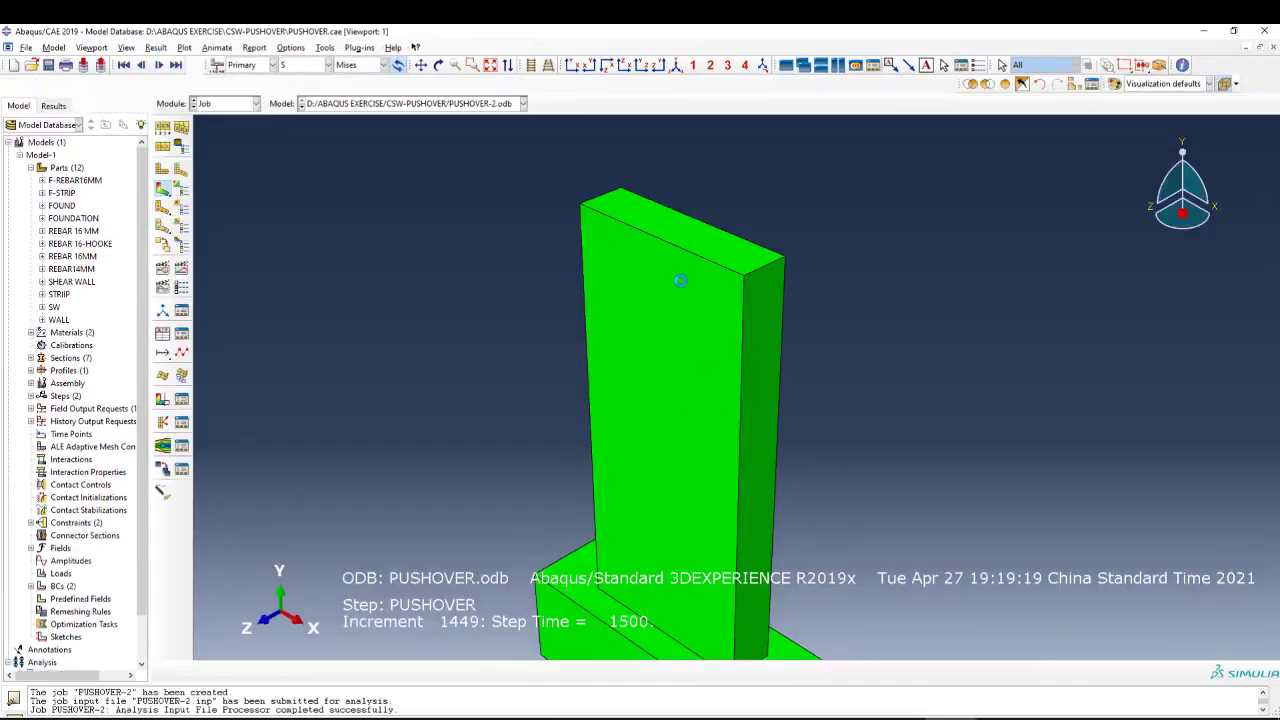
scroll(645, 191, "up", 2)
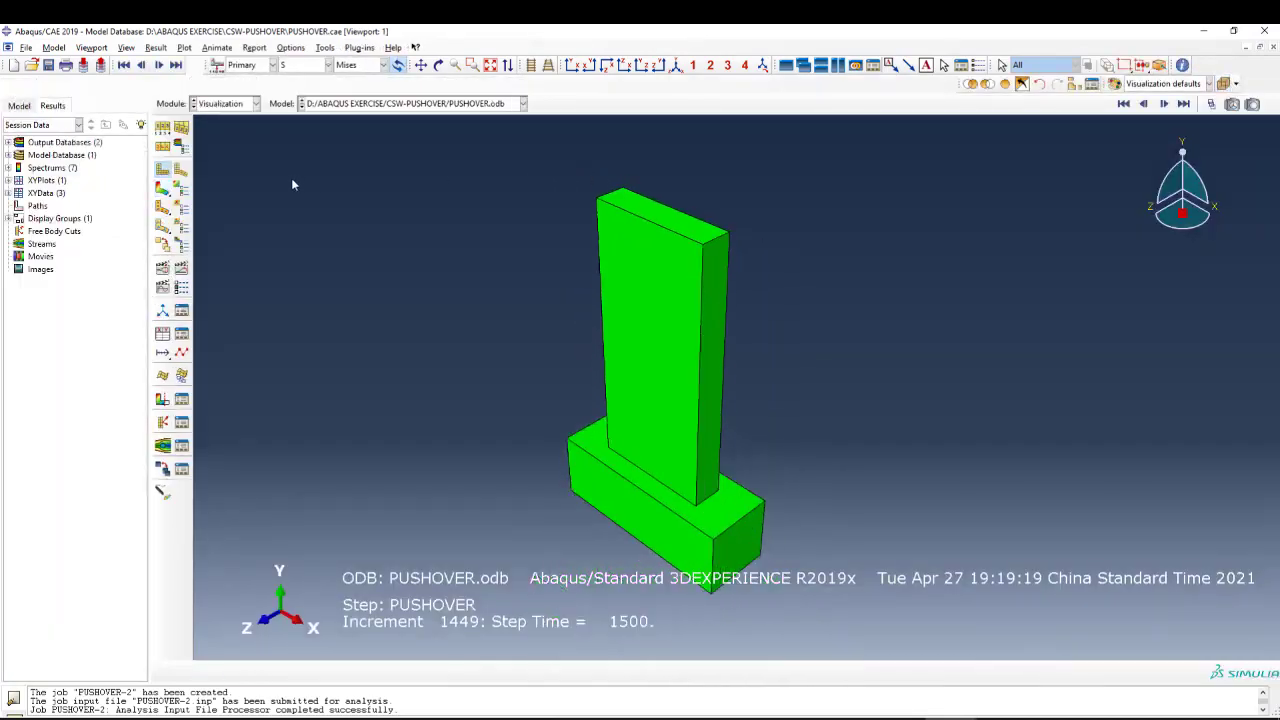
Plot the Mises stress contours on the deformed shape for the PUSHOVER results.
left_click(163, 190)
scroll(655, 320, "up", 2)
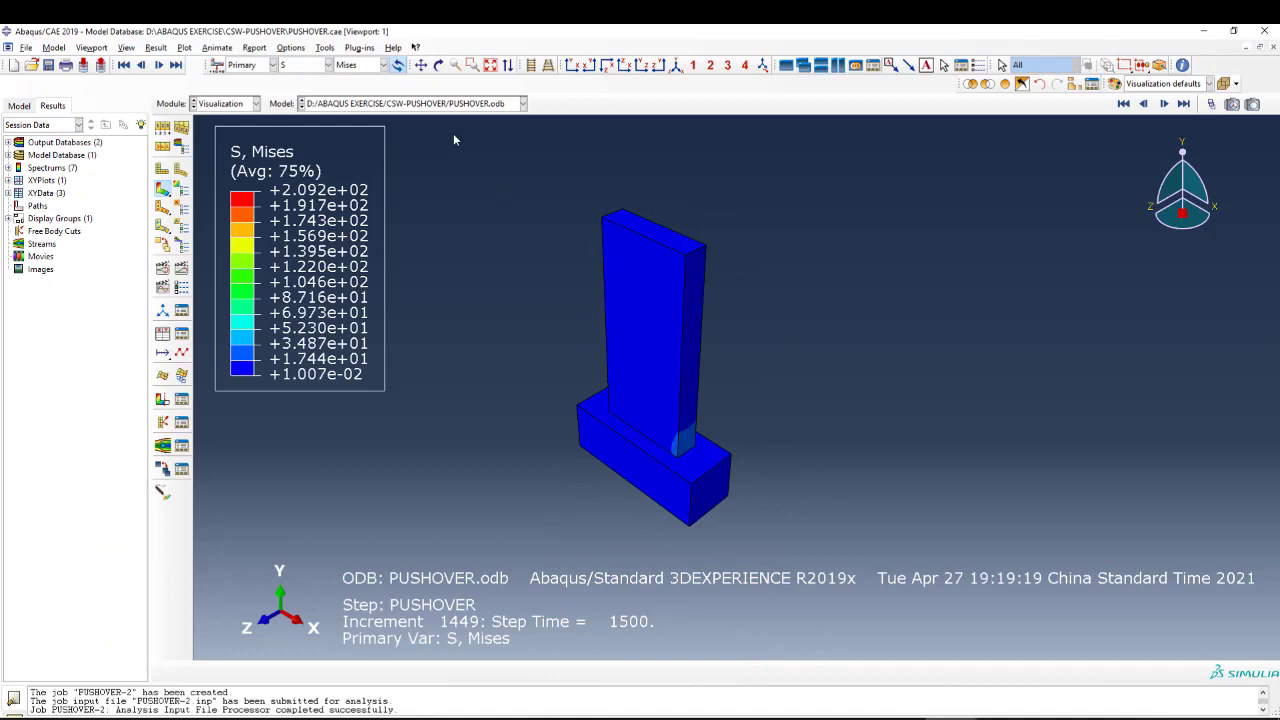
left_click(290, 65)
left_click(308, 65)
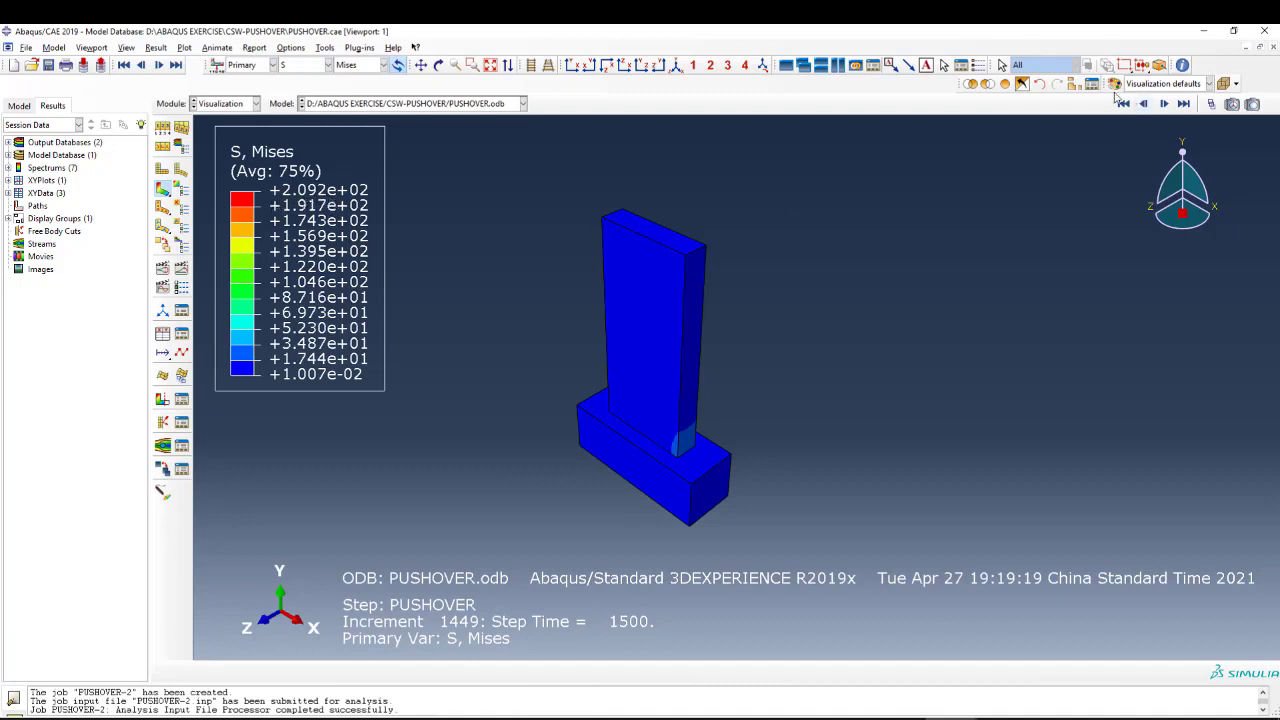
Limit the display group to part instance SW-1 so only the concrete wall's Mises stress contours are shown.
left_click(1076, 83)
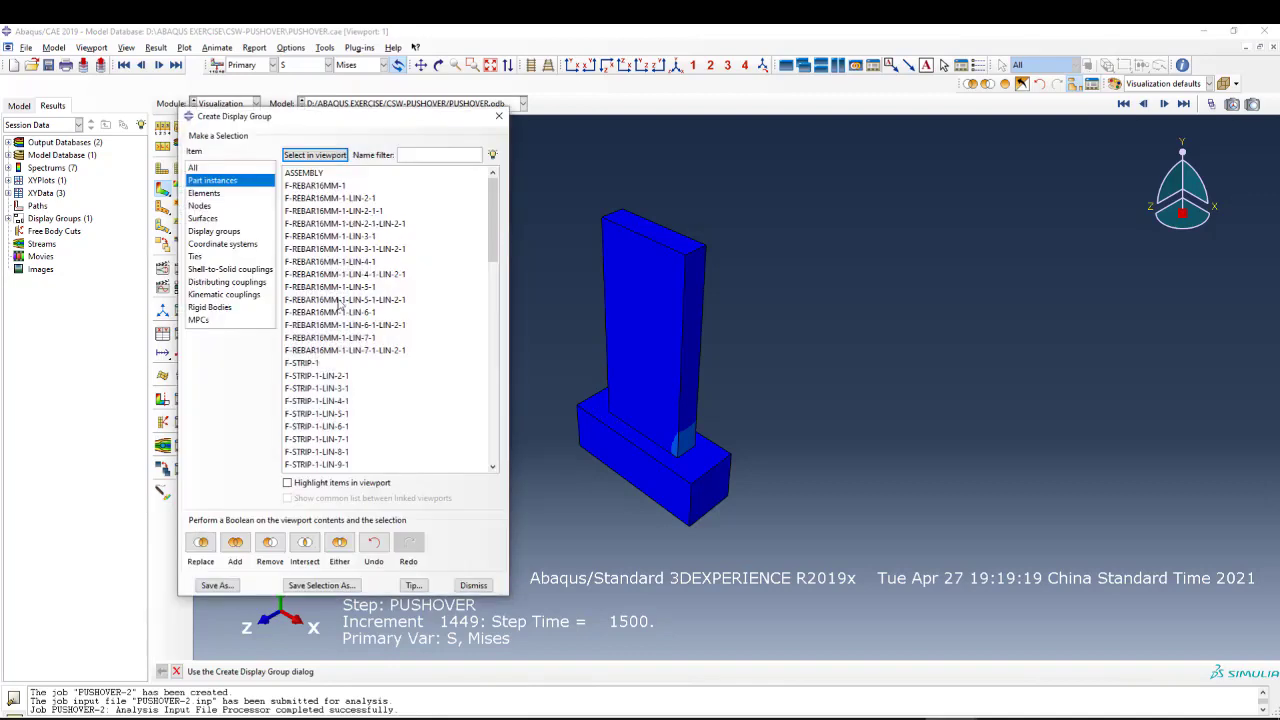
left_click_drag(494, 255, 494, 453)
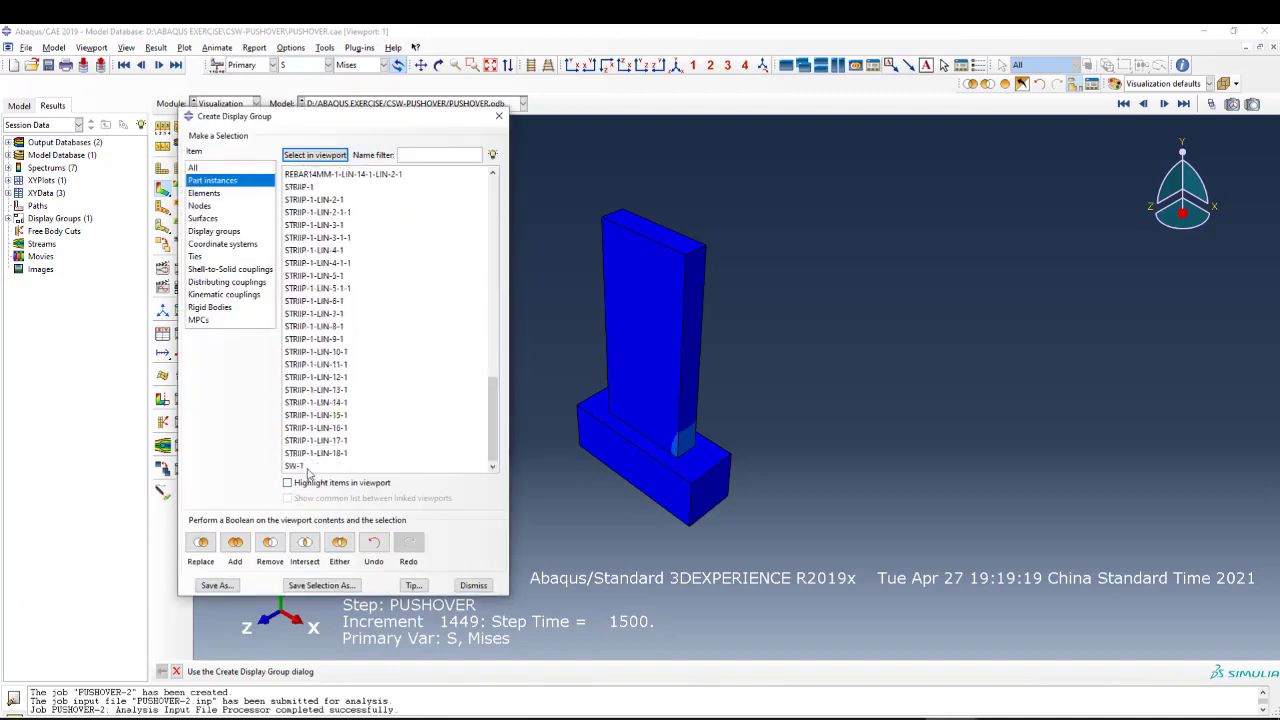
left_click(310, 466)
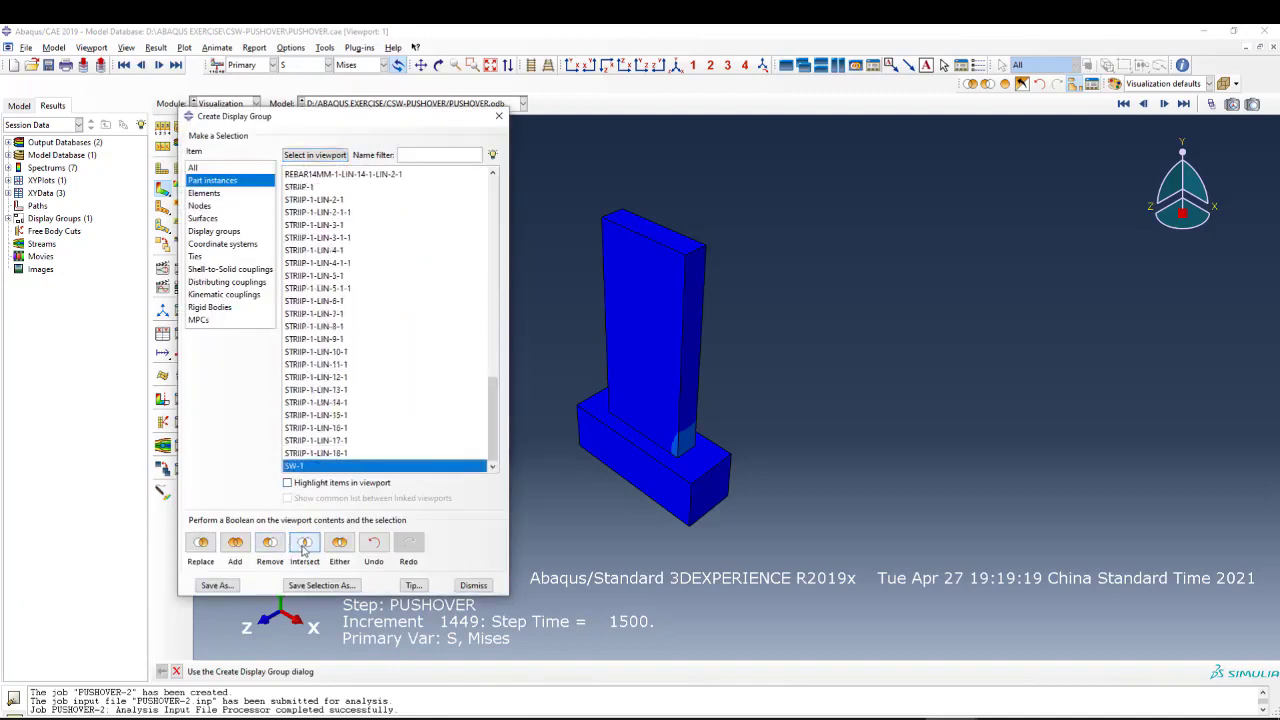
left_click(305, 543)
left_click(499, 116)
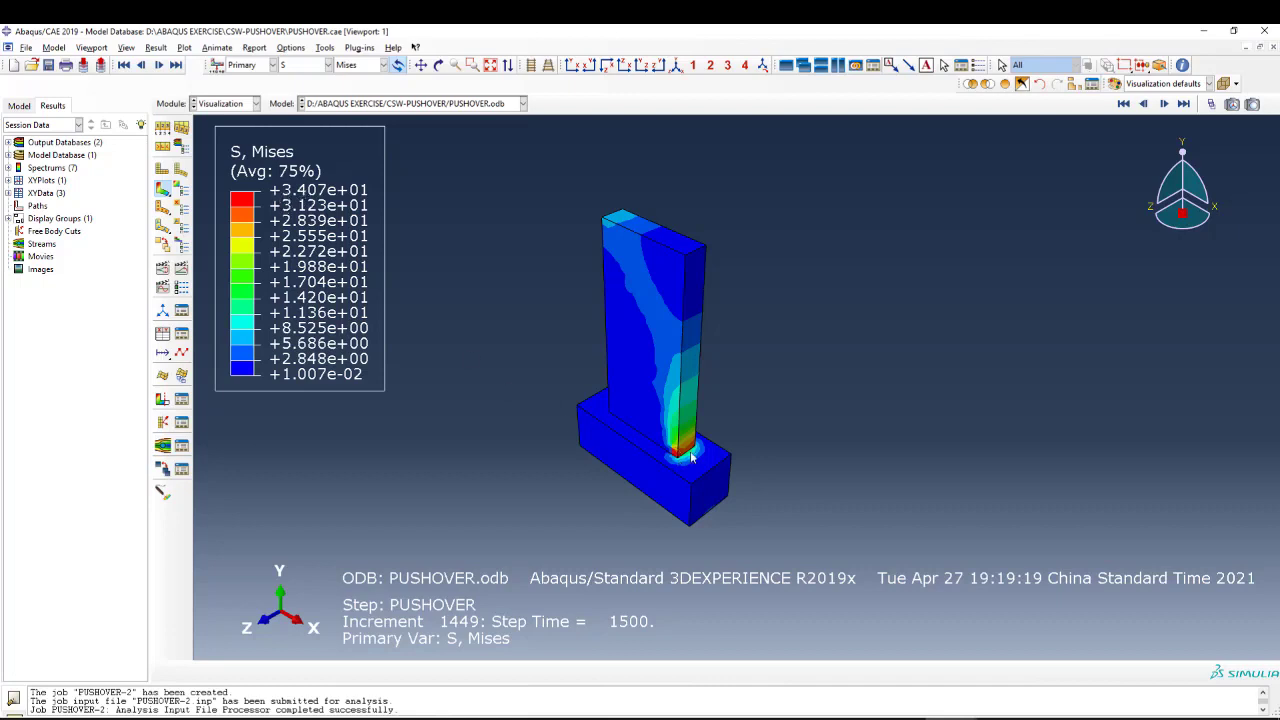
scroll(691, 457, "up", 2)
Plot the AC YIELD contours on the concrete wall and examine the actively yielding elements.
left_click(287, 66)
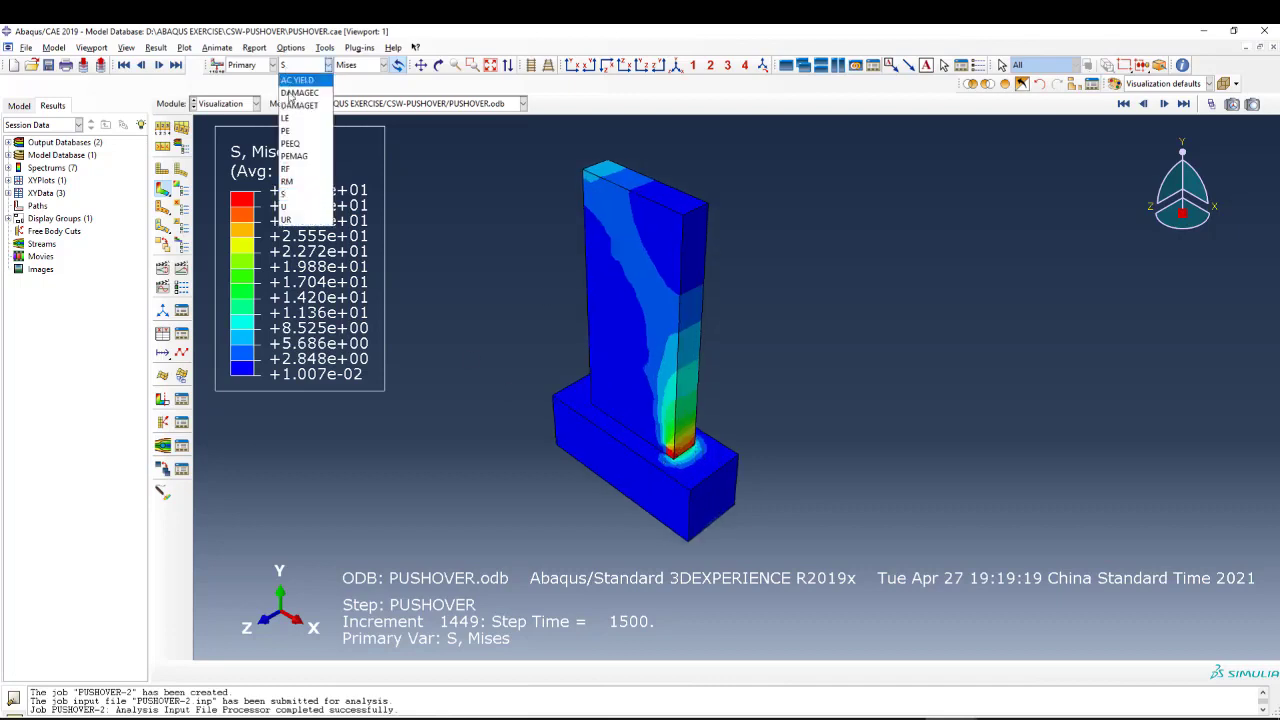
left_click(297, 80)
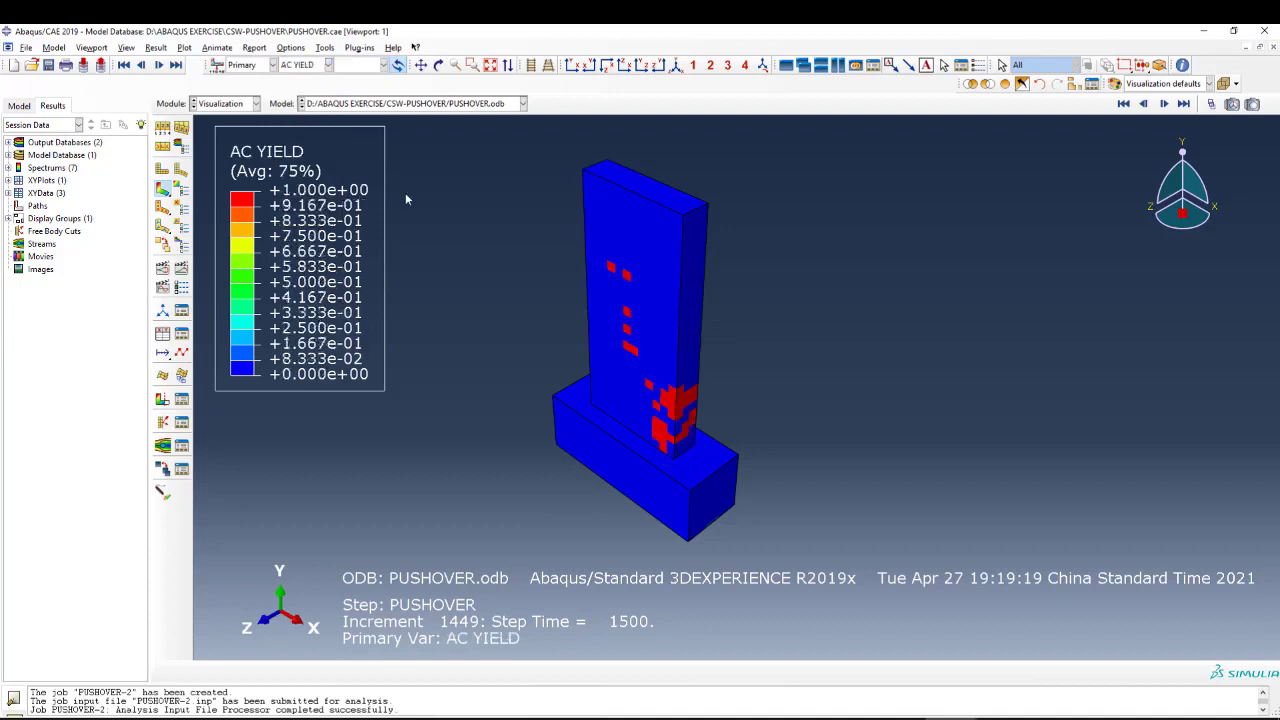
scroll(687, 456, "up", 1)
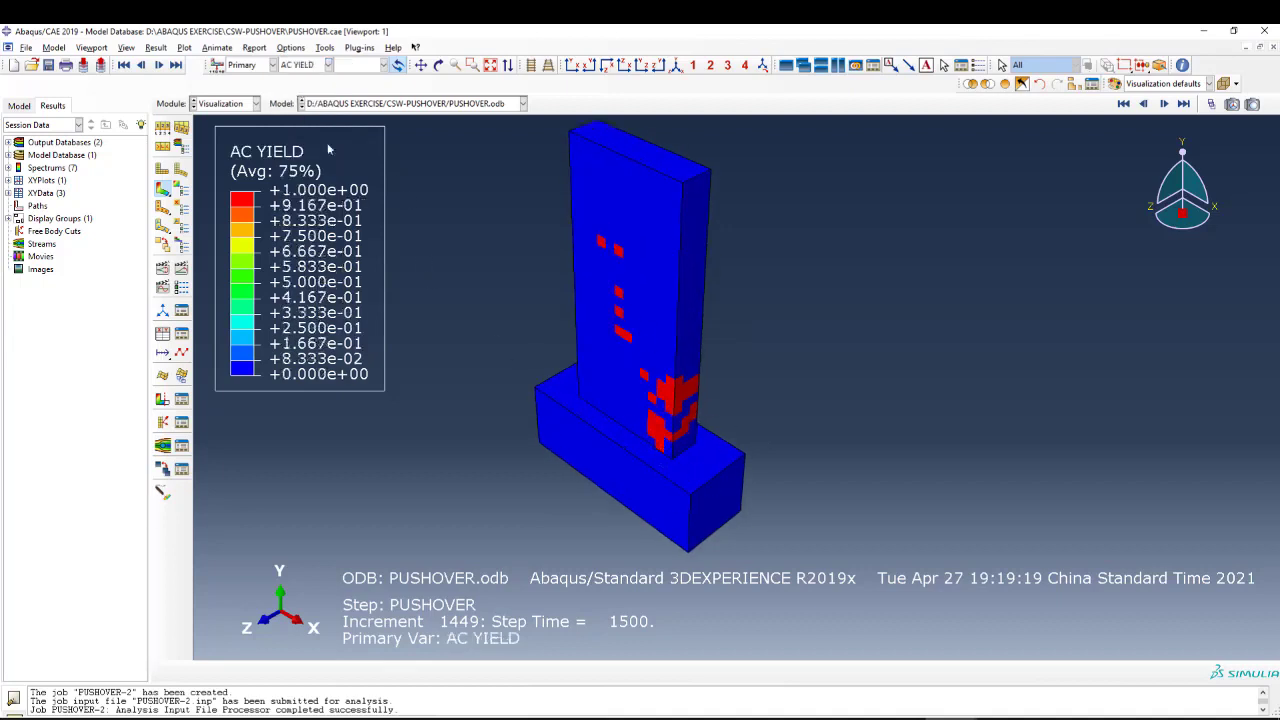
Plot the DAMAGEC compression damage contours and examine the wall base from several angles.
left_click(287, 65)
left_click(305, 96)
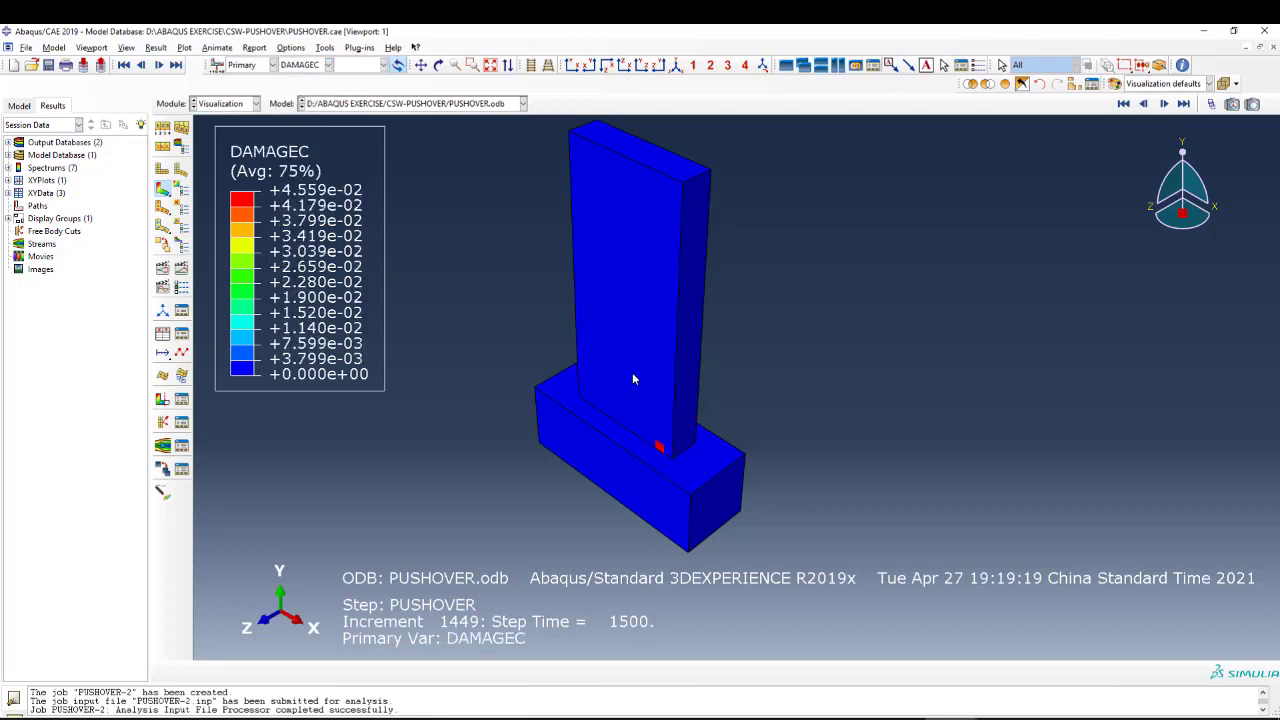
scroll(632, 379, "up", 1)
left_click(438, 65)
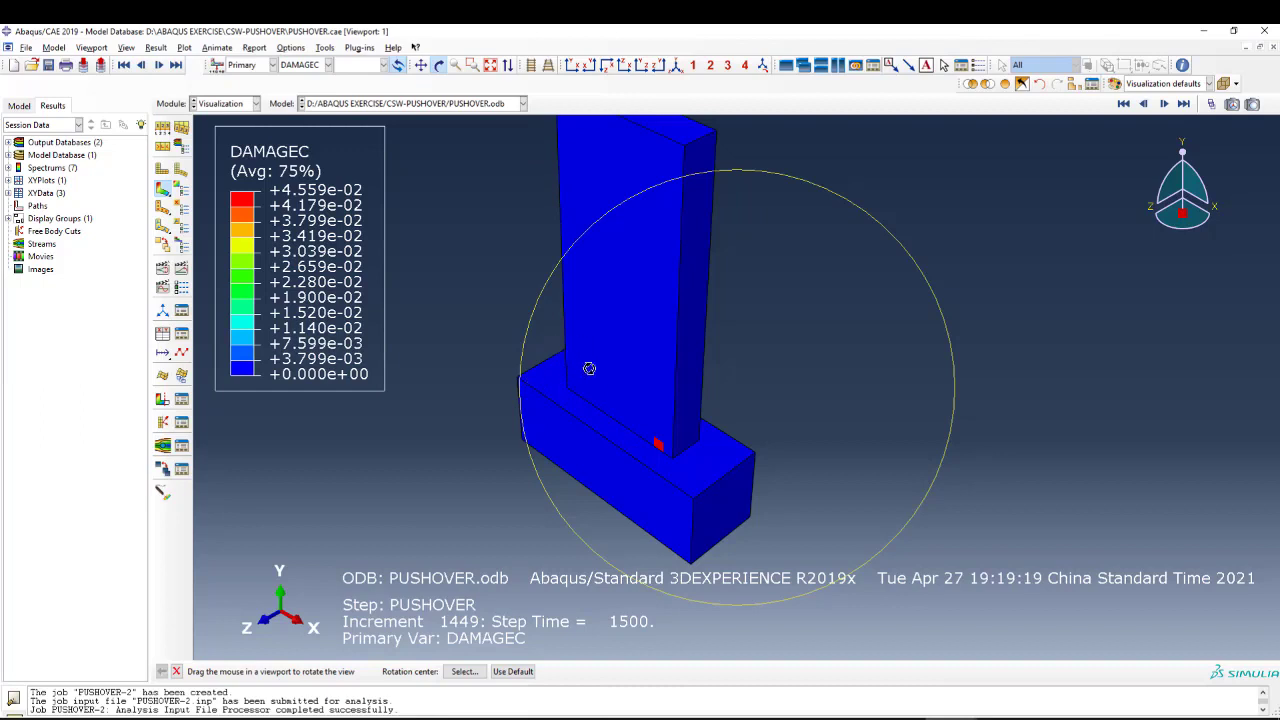
left_click_drag(707, 438, 488, 406)
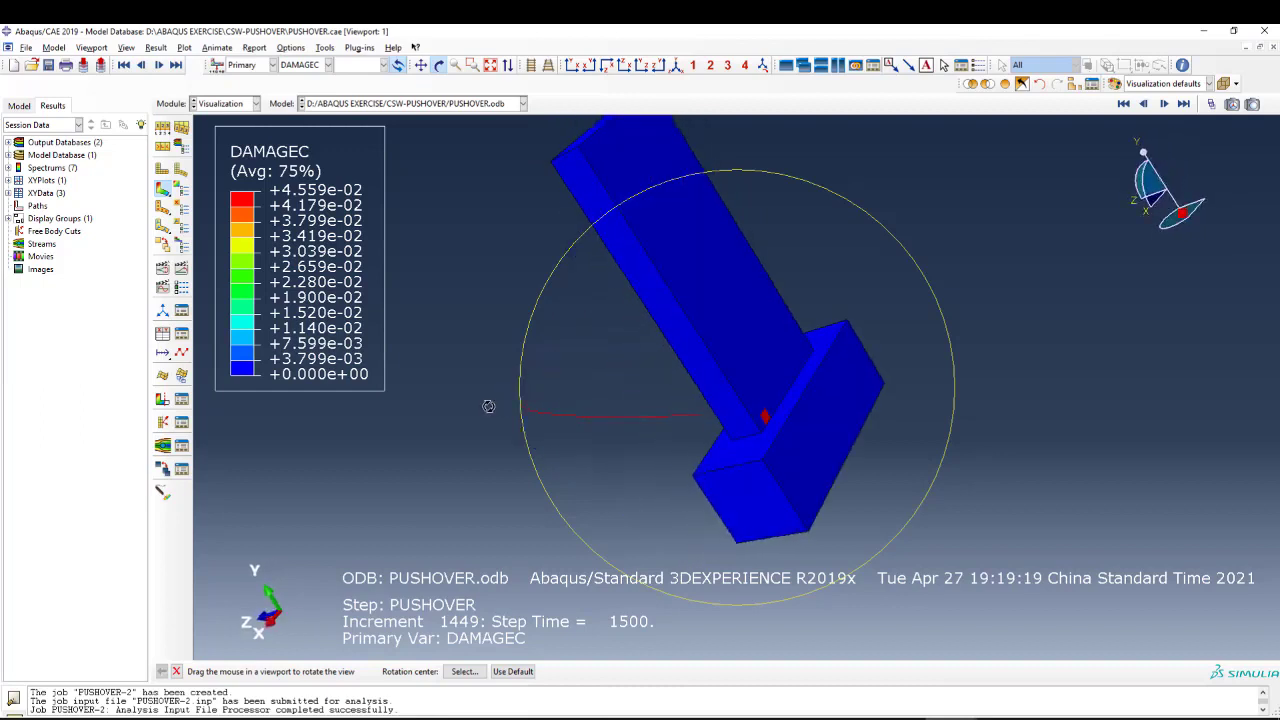
left_click_drag(703, 383, 654, 444)
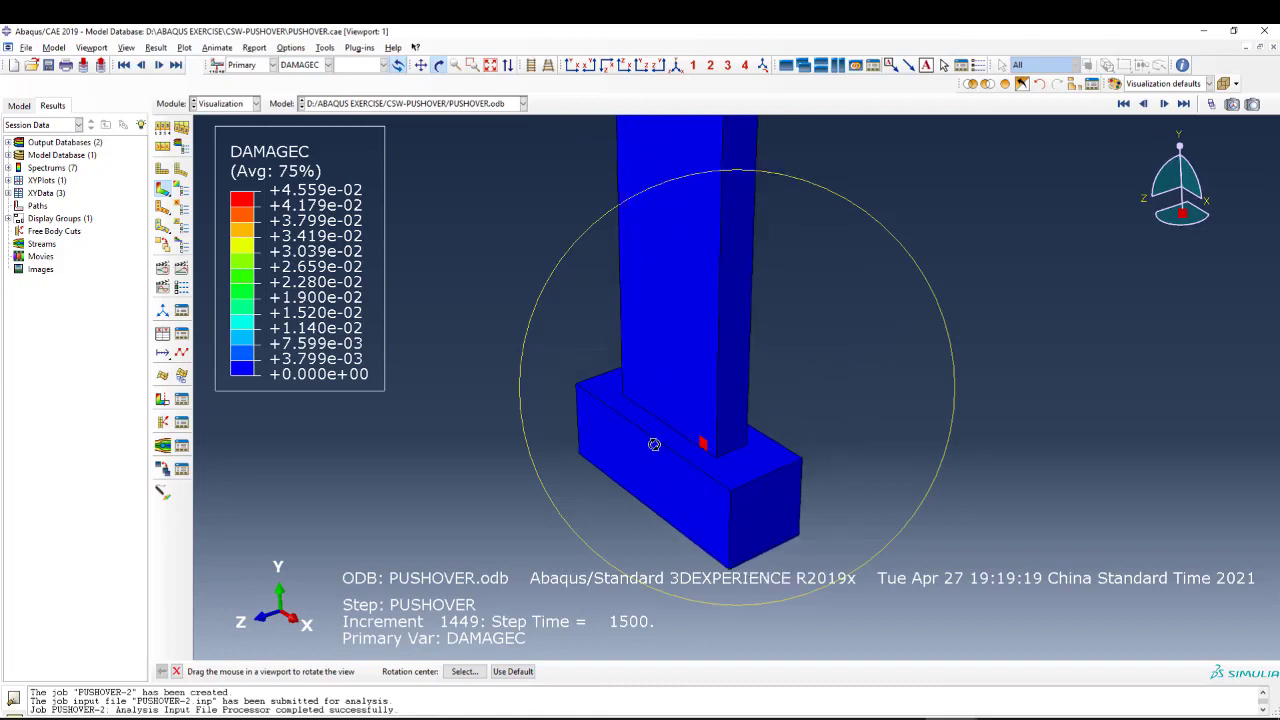
key("Escape")
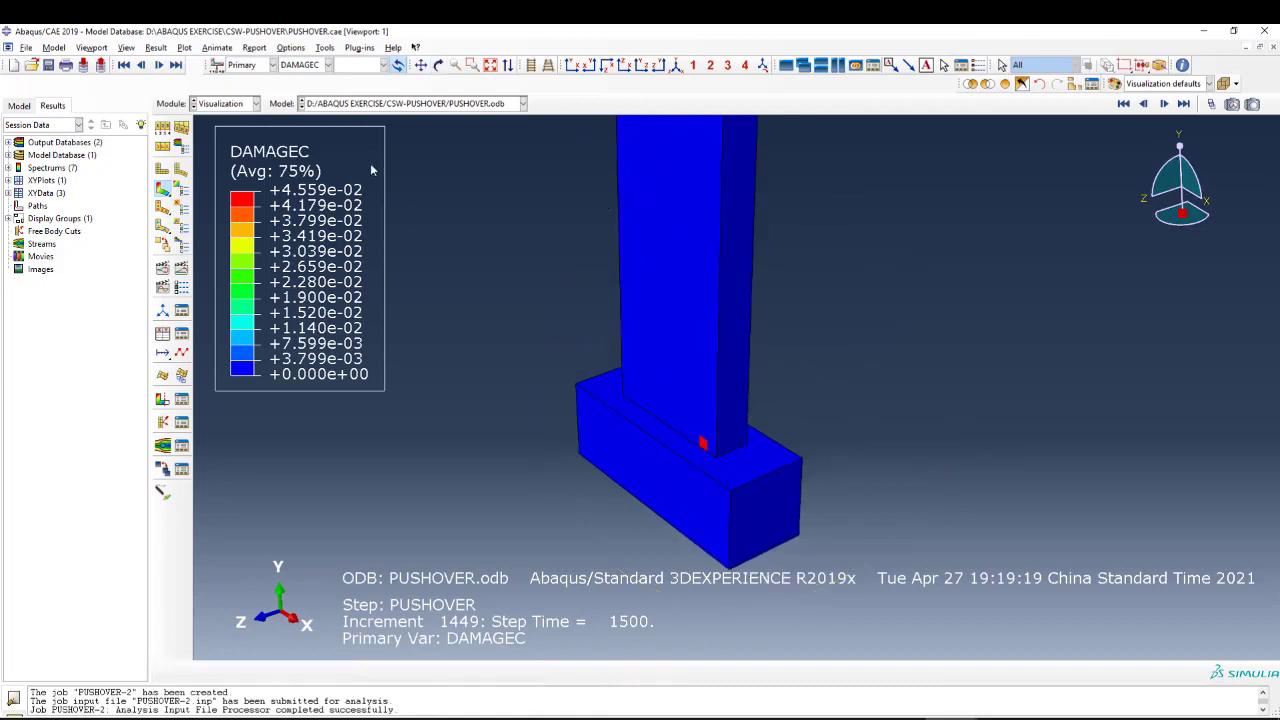
Plot the DAMAGET tension damage contours and examine the cracking pattern across the wall face.
left_click(327, 64)
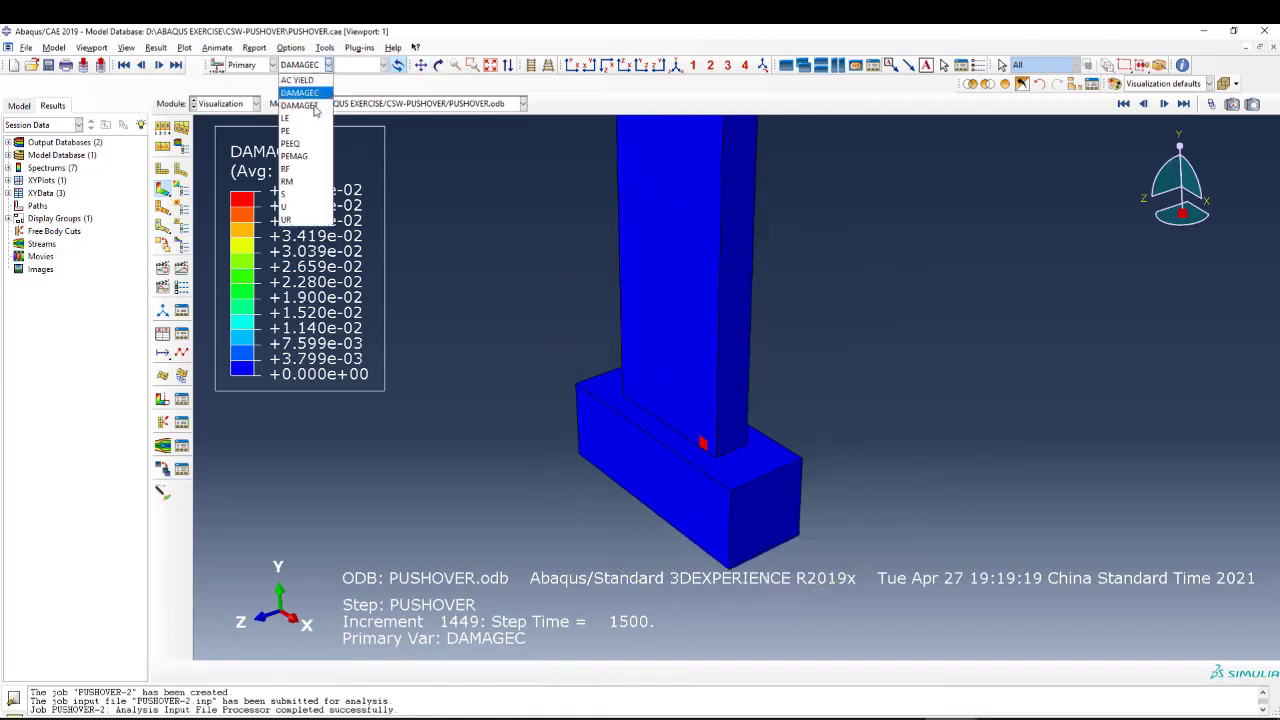
left_click(300, 90)
scroll(642, 411, "up", 2)
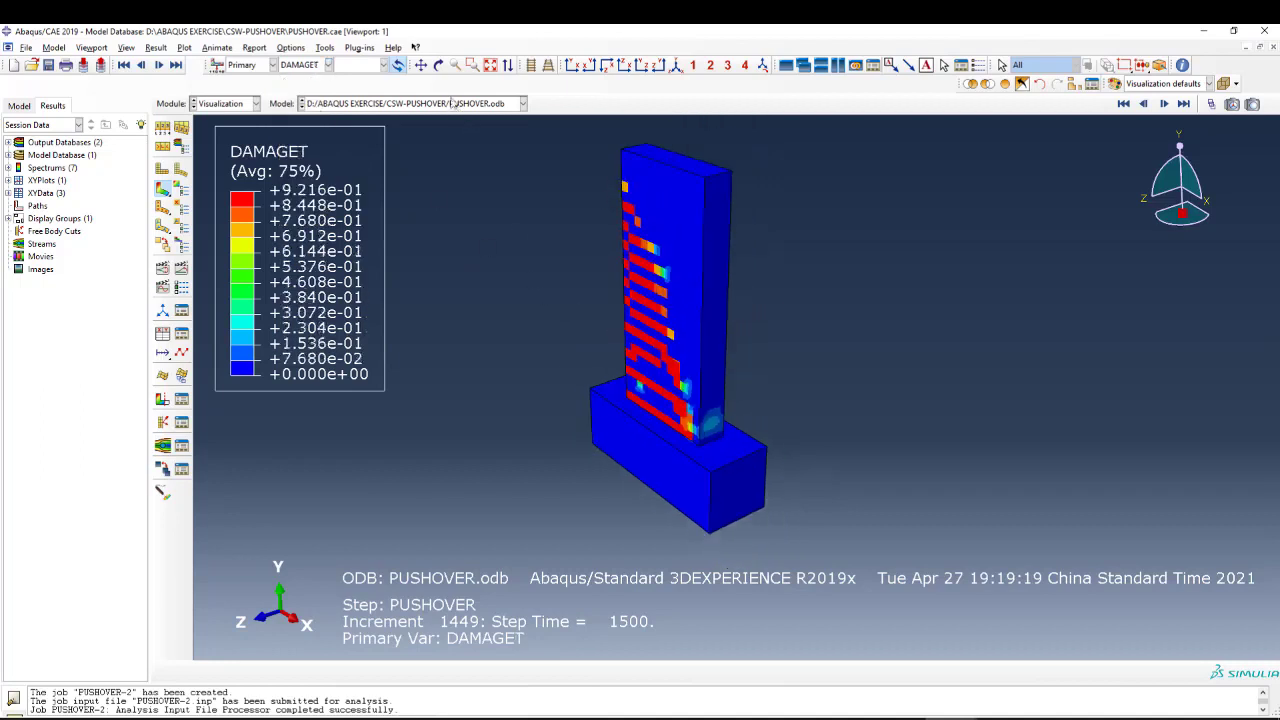
left_click(439, 66)
left_click_drag(630, 290, 734, 329)
key("Escape")
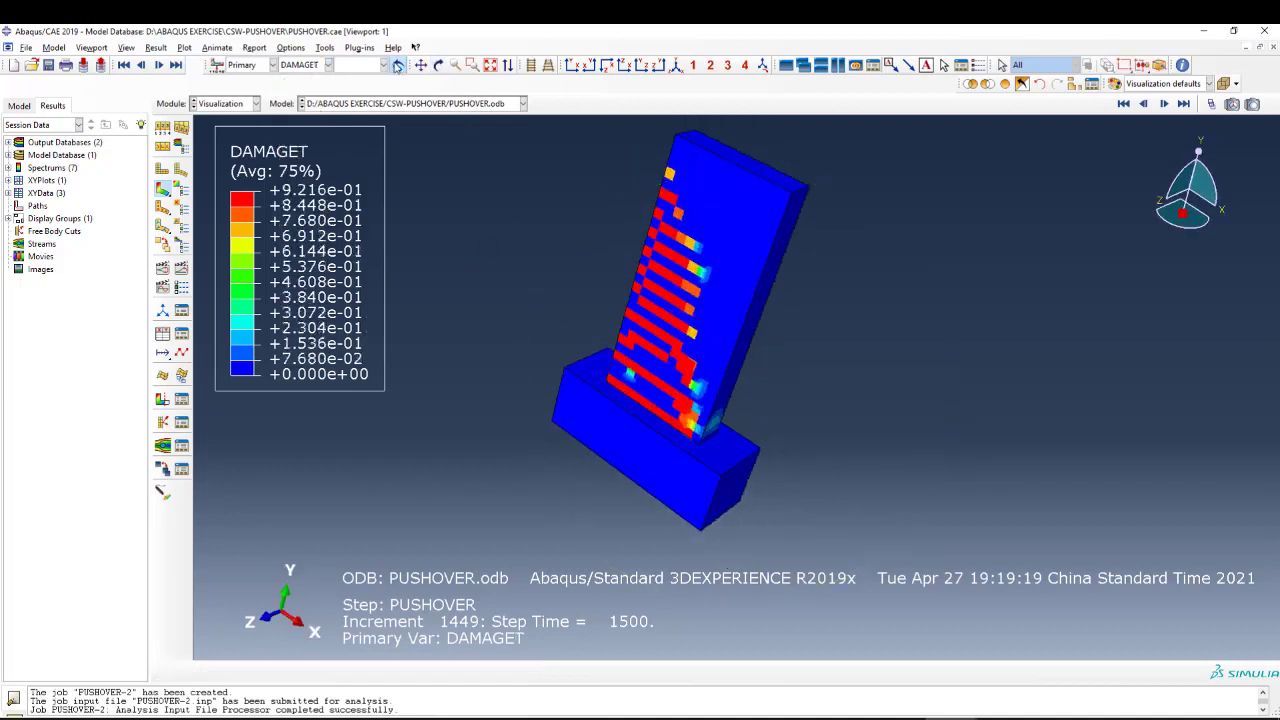
Apply a uniform deformation scale factor of 20 to the tension damage plot.
left_click(291, 48)
left_click(303, 61)
left_click(148, 261)
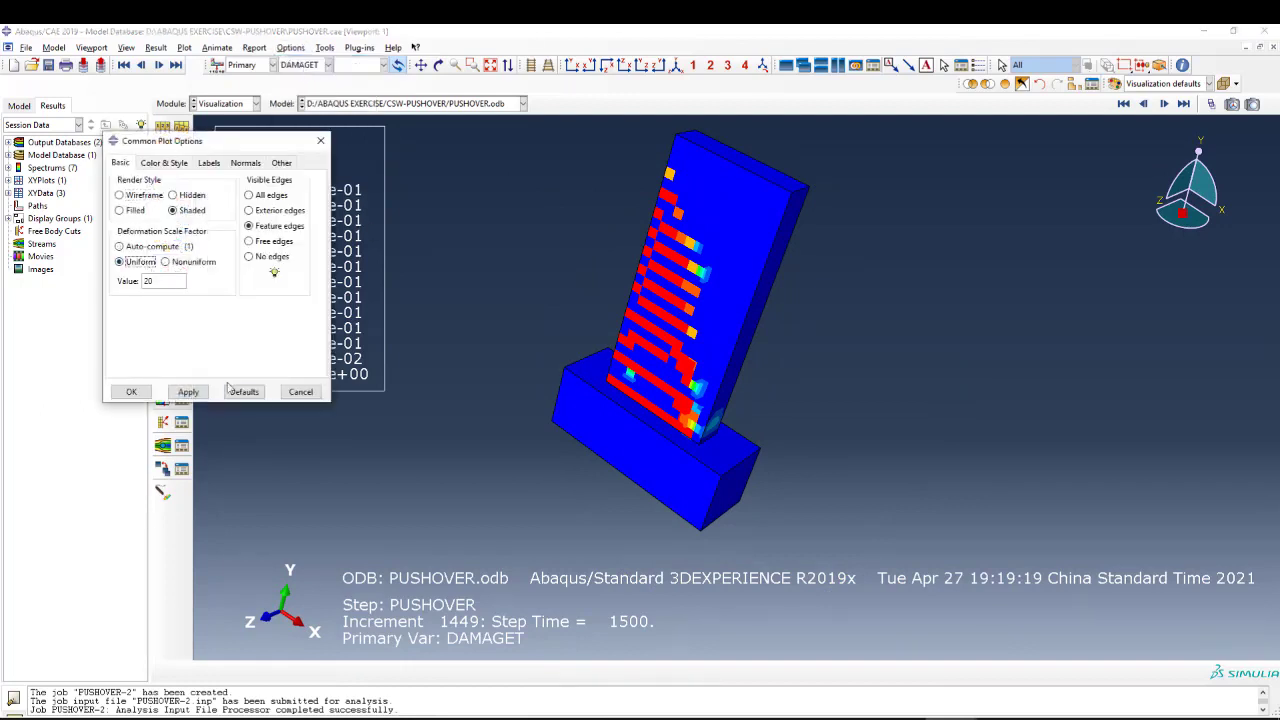
left_click(188, 391)
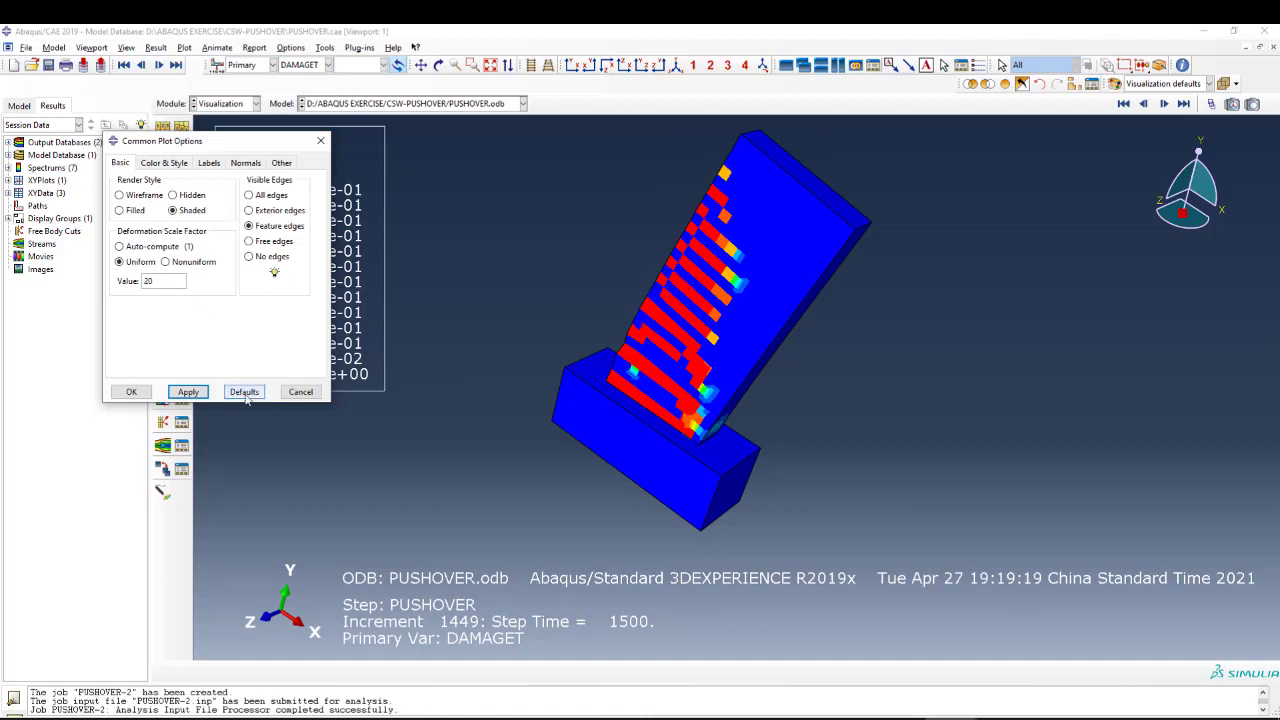
left_click(302, 392)
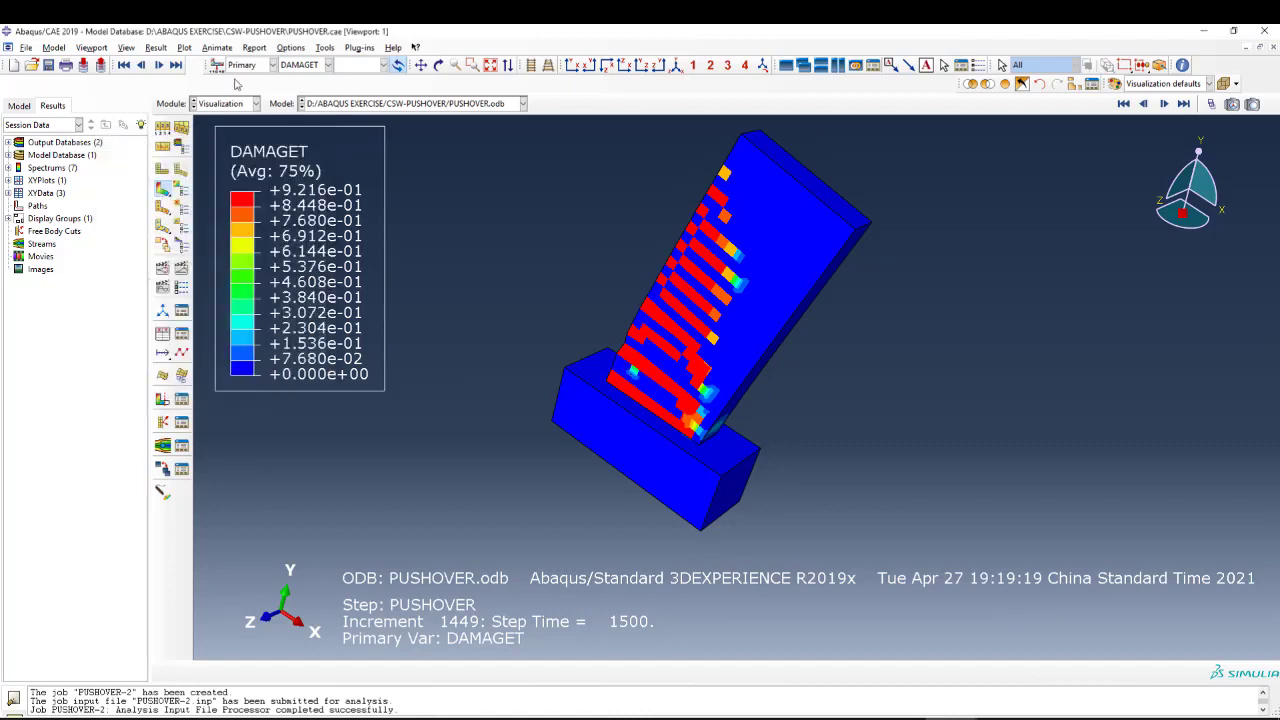
Try to plot the PE plastic strain contours on the concrete wall.
left_click(306, 66)
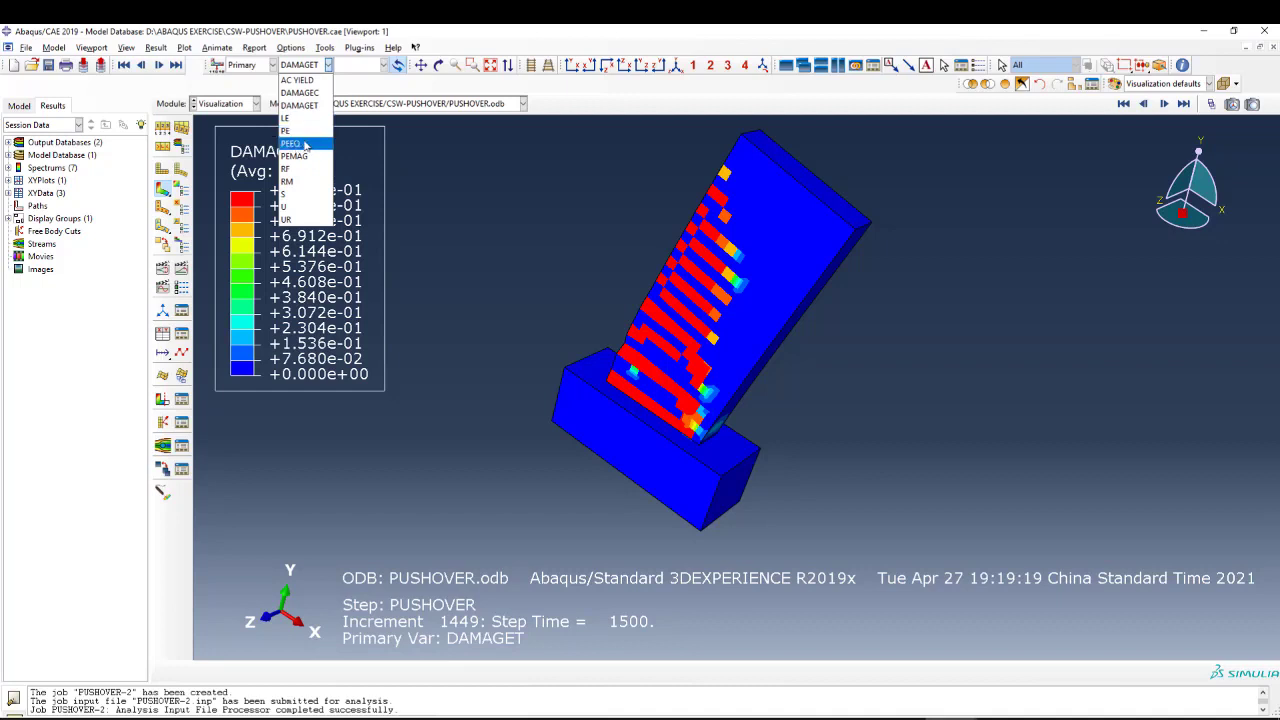
left_click(298, 131)
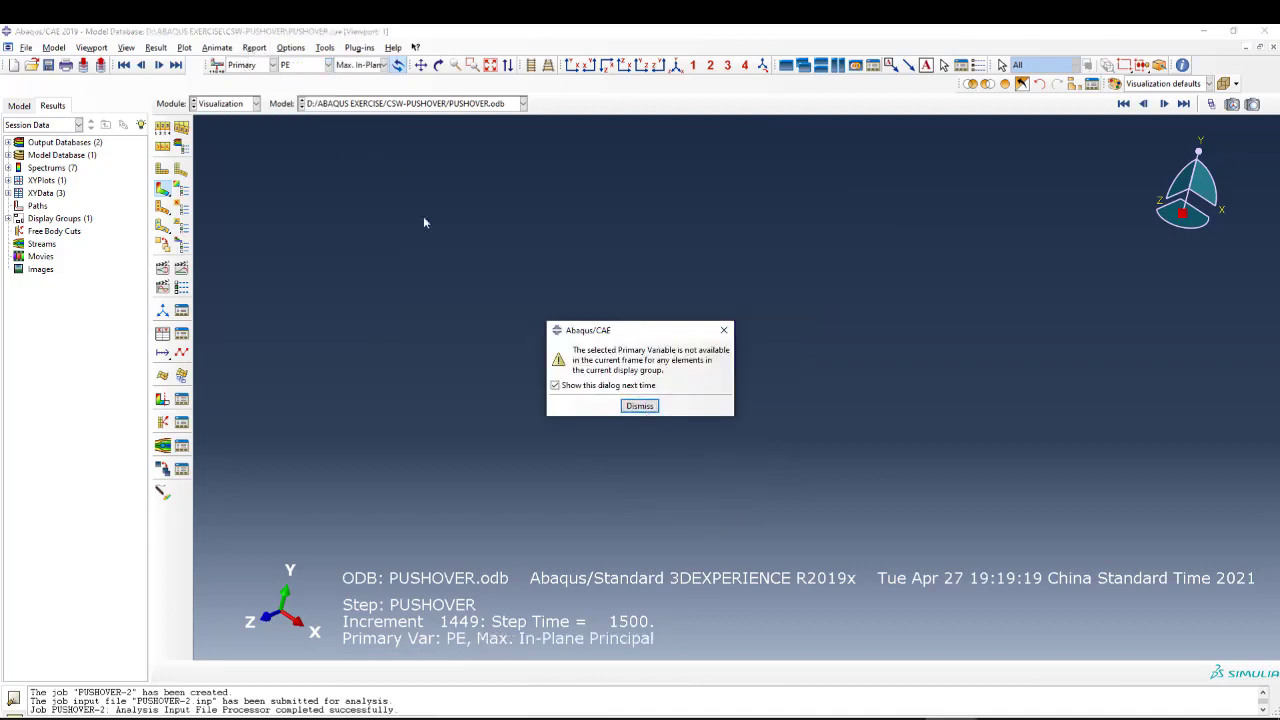
left_click(639, 405)
Plot the PEEQ equivalent plastic strain contours and examine the compressed corner of the wall base.
left_click(243, 64)
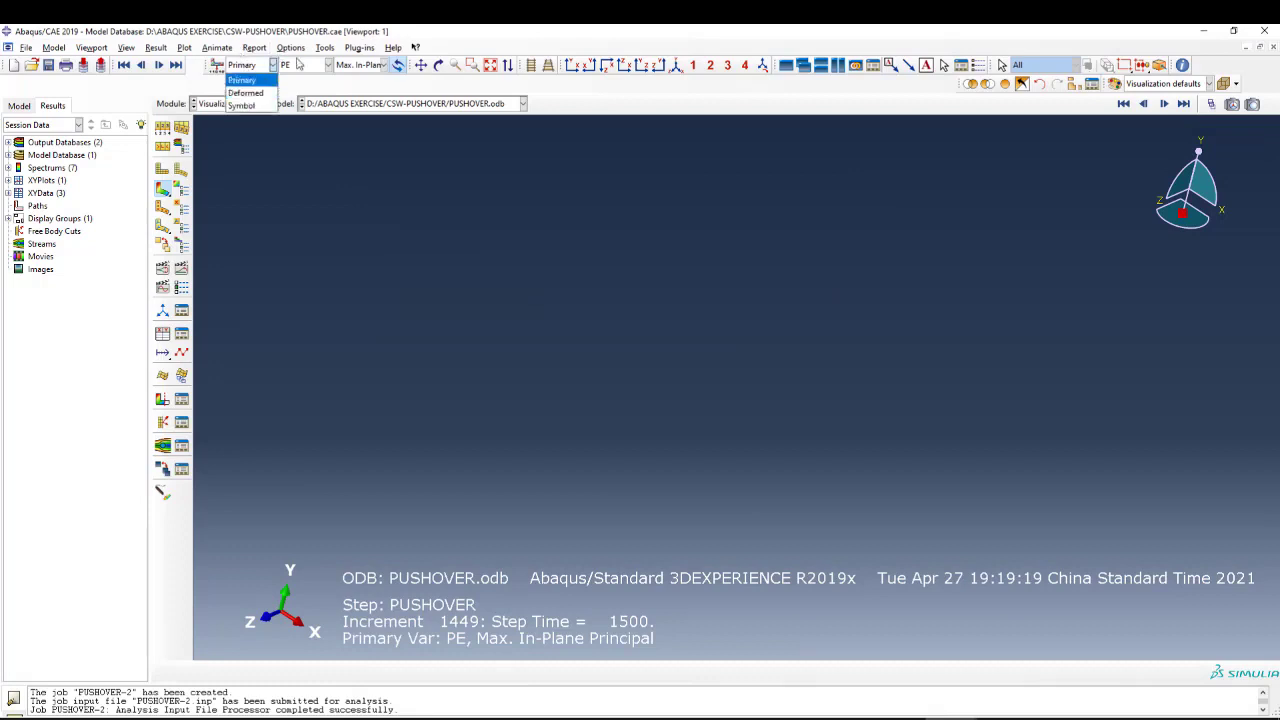
left_click(302, 64)
left_click(302, 143)
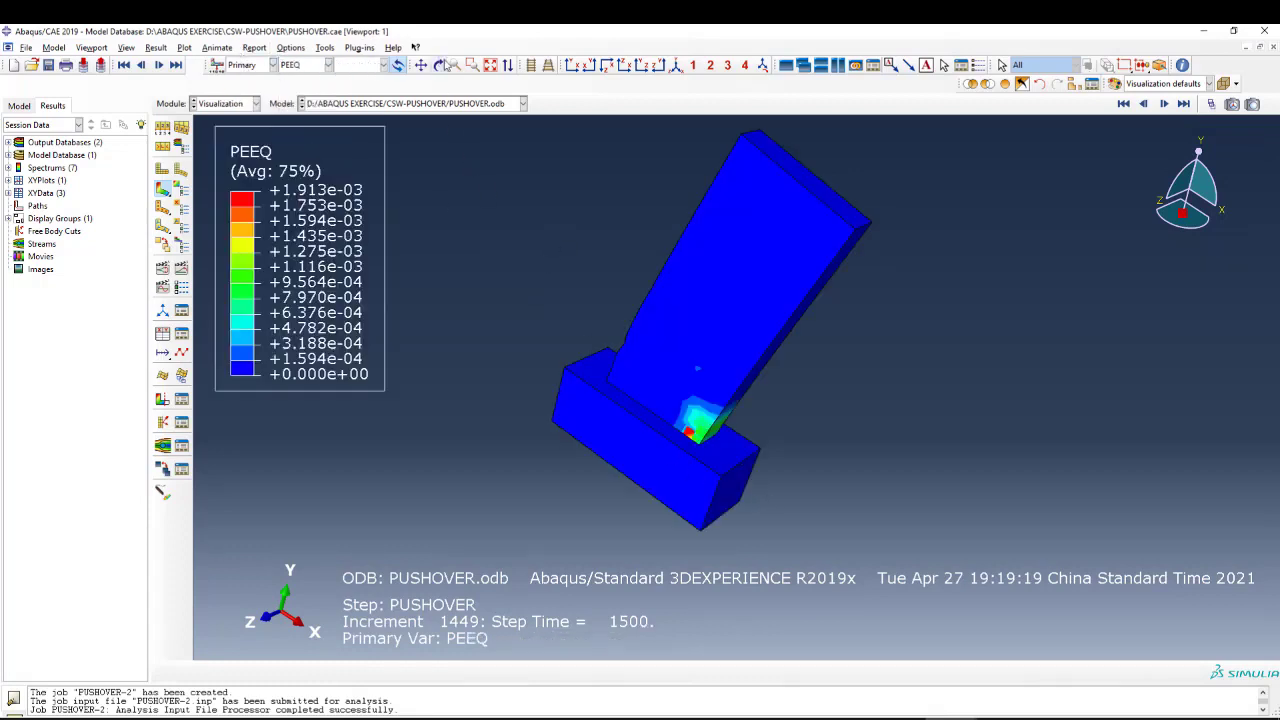
left_click(445, 64)
left_click_drag(840, 394, 674, 320)
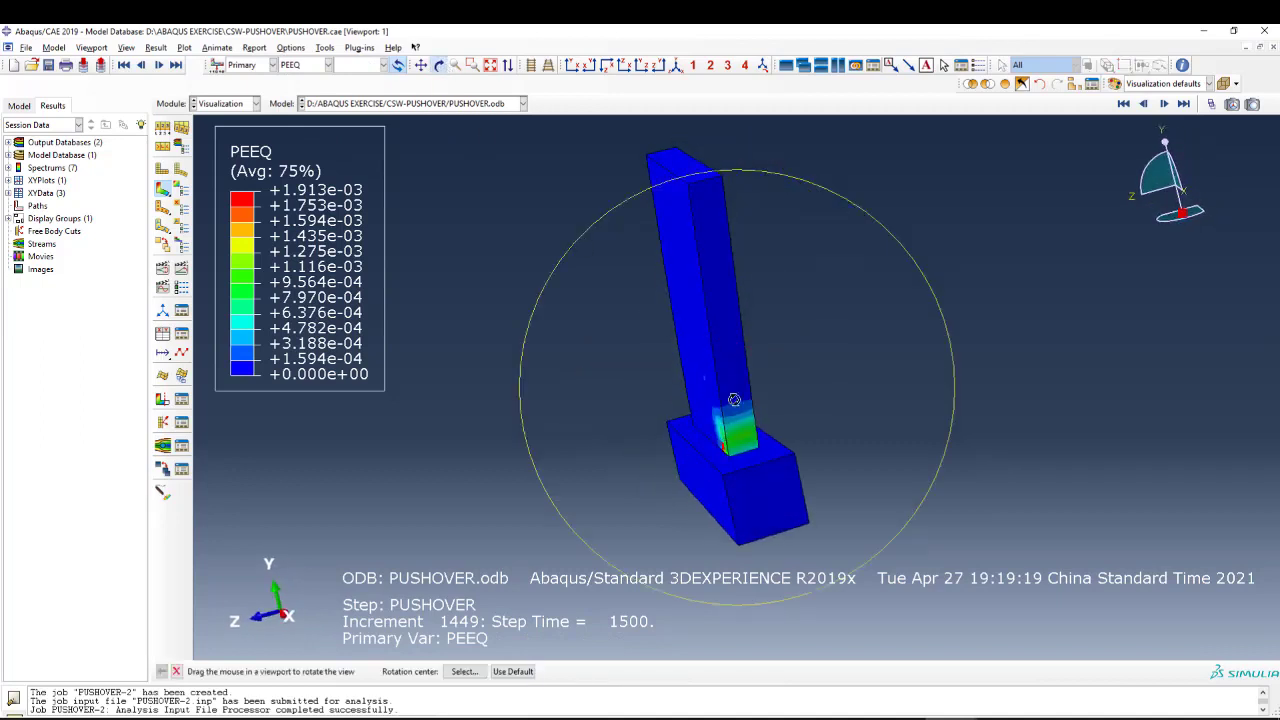
left_click_drag(737, 400, 657, 417)
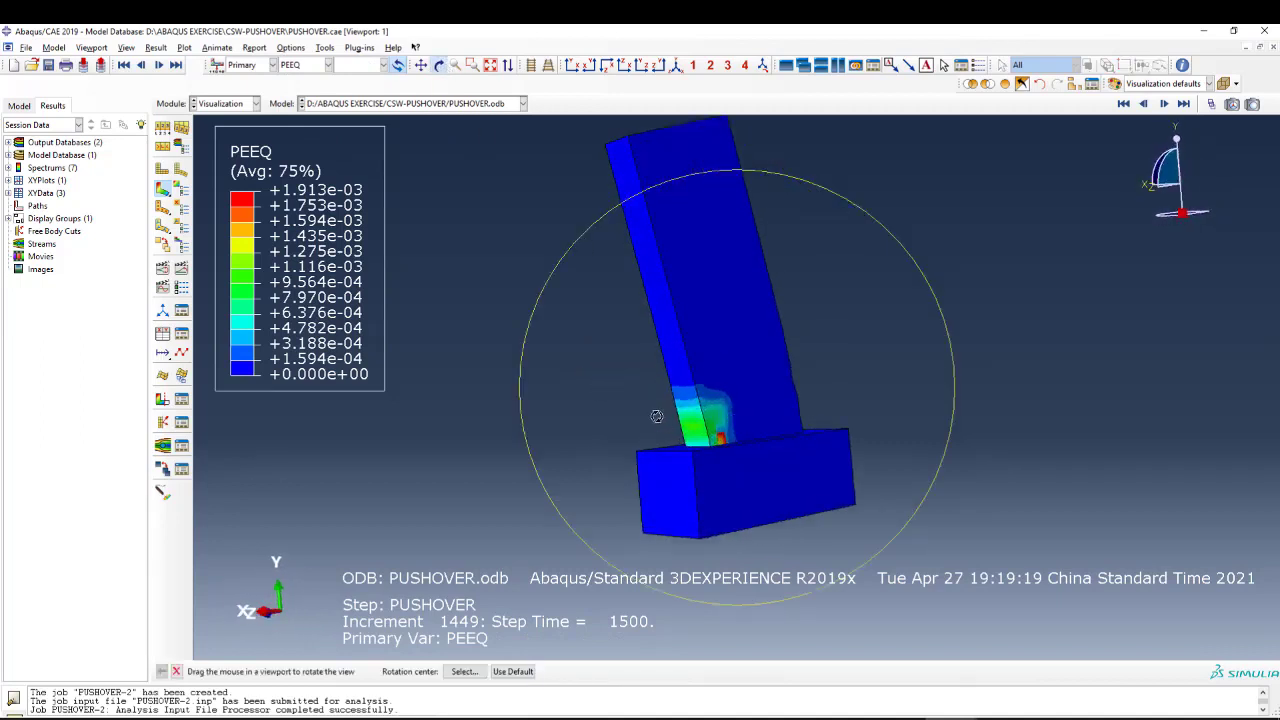
key("Escape")
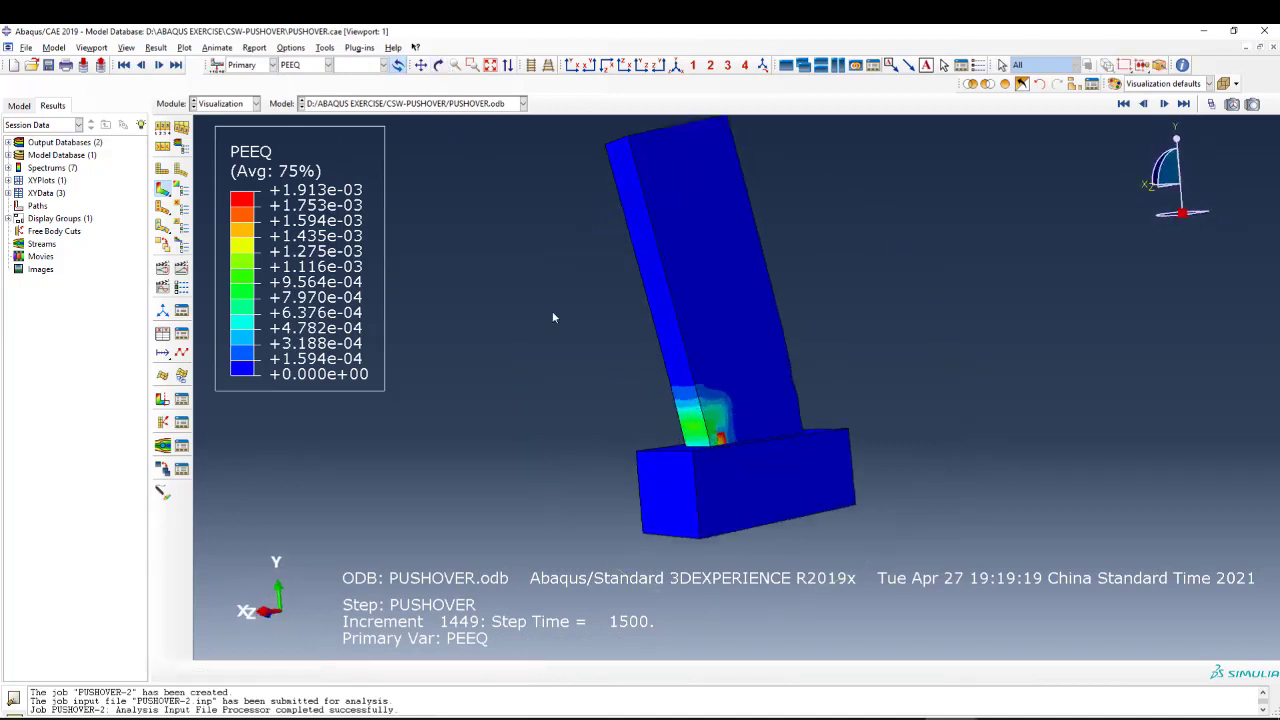
Return the plot's deformation scale factor to Auto-compute.
left_click(325, 48)
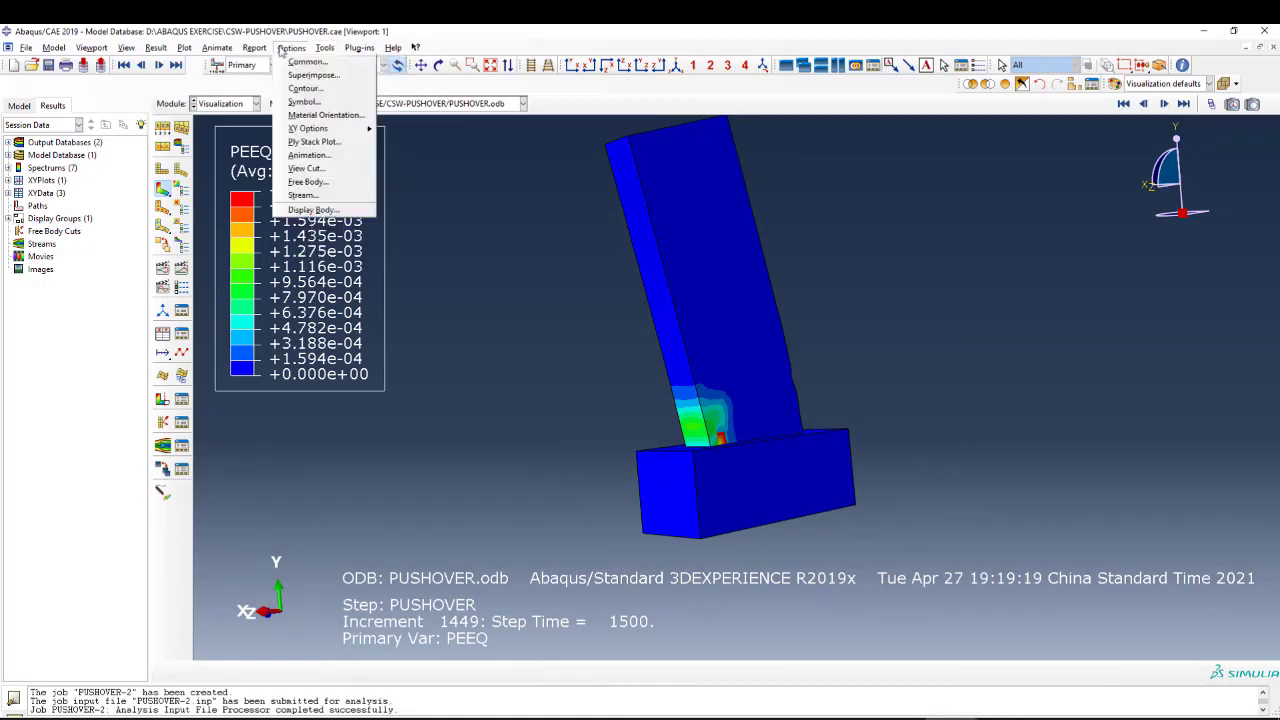
left_click(302, 60)
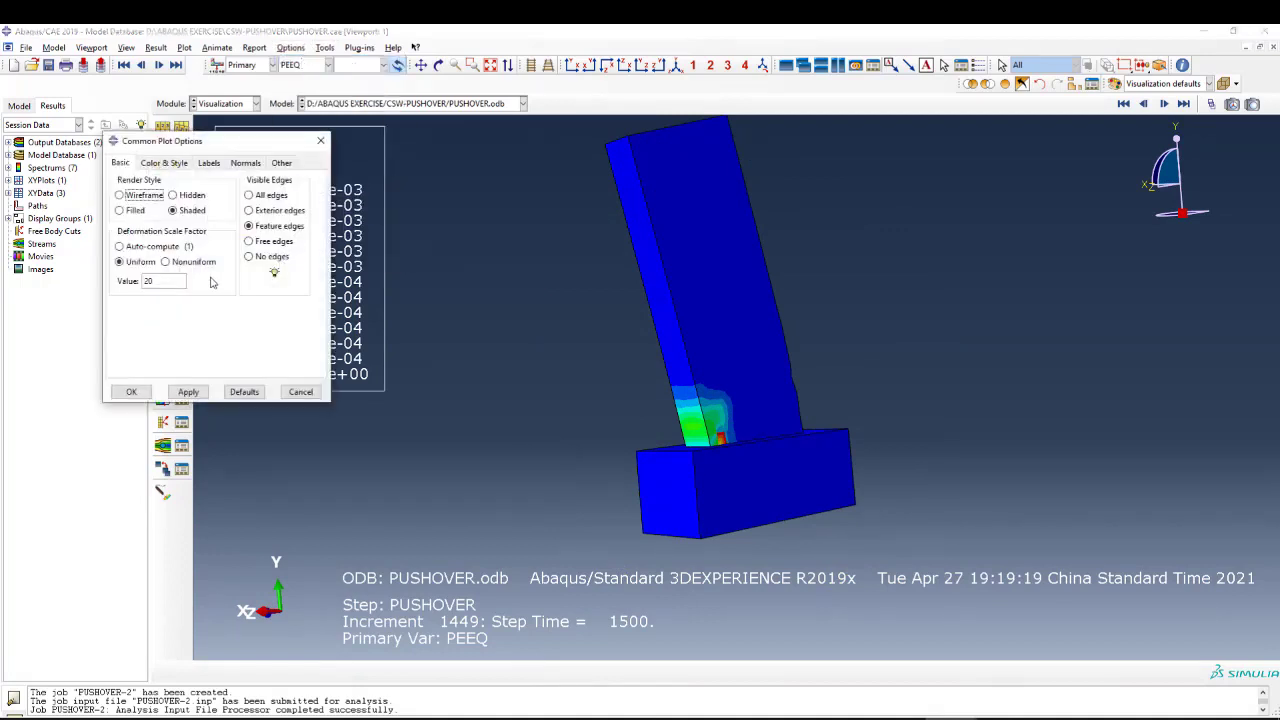
left_click(122, 246)
left_click(186, 391)
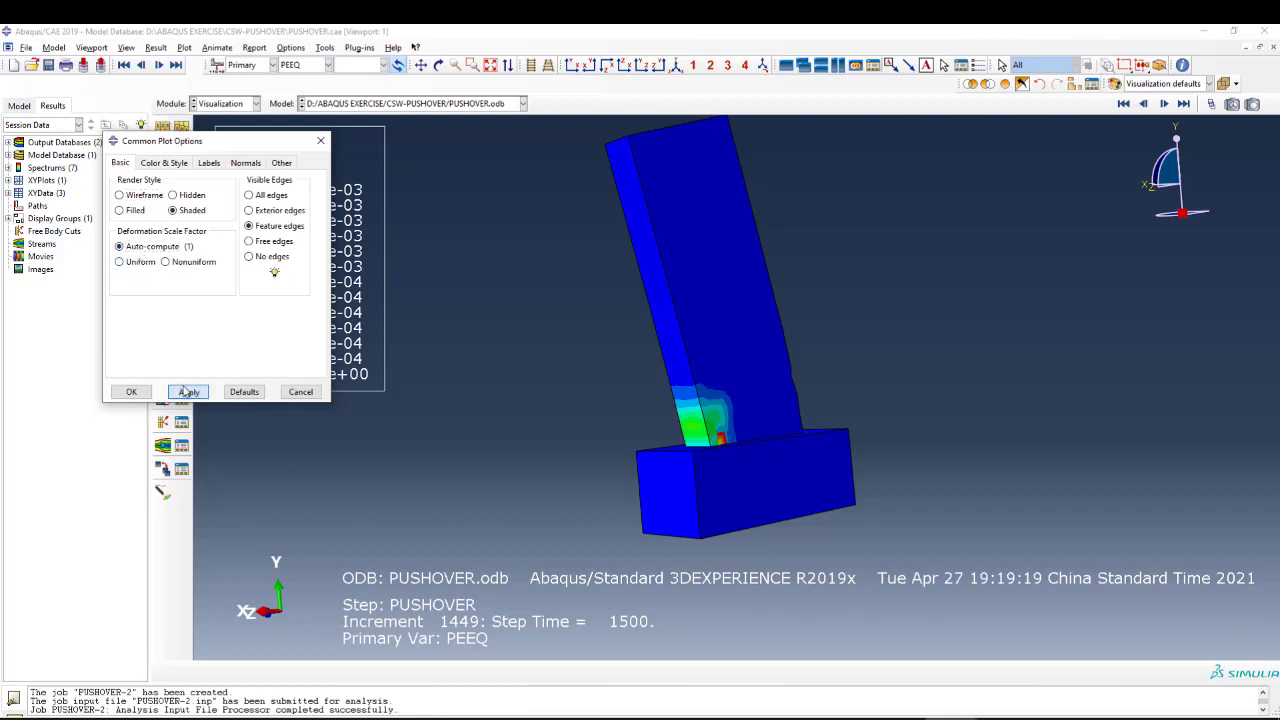
left_click(132, 392)
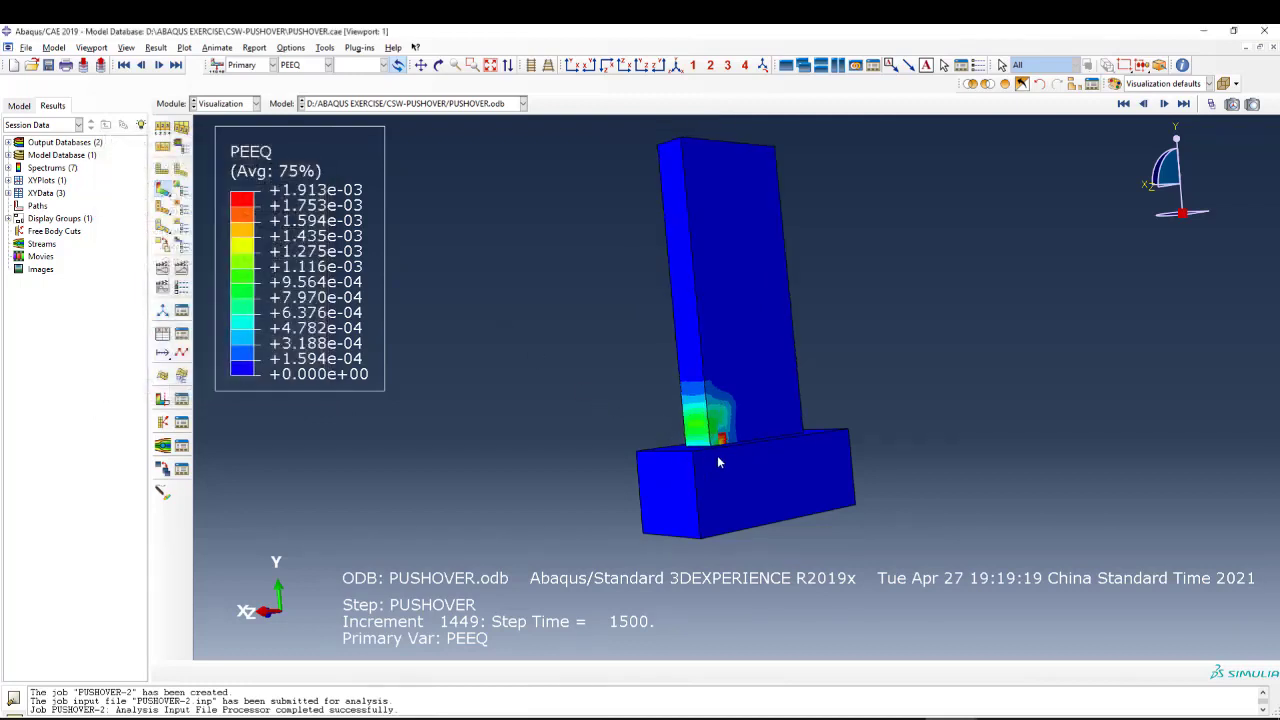
Examine the PEEQ distribution on the wall's broad face and near its foundation at the auto-computed deformation scale.
left_click(438, 64)
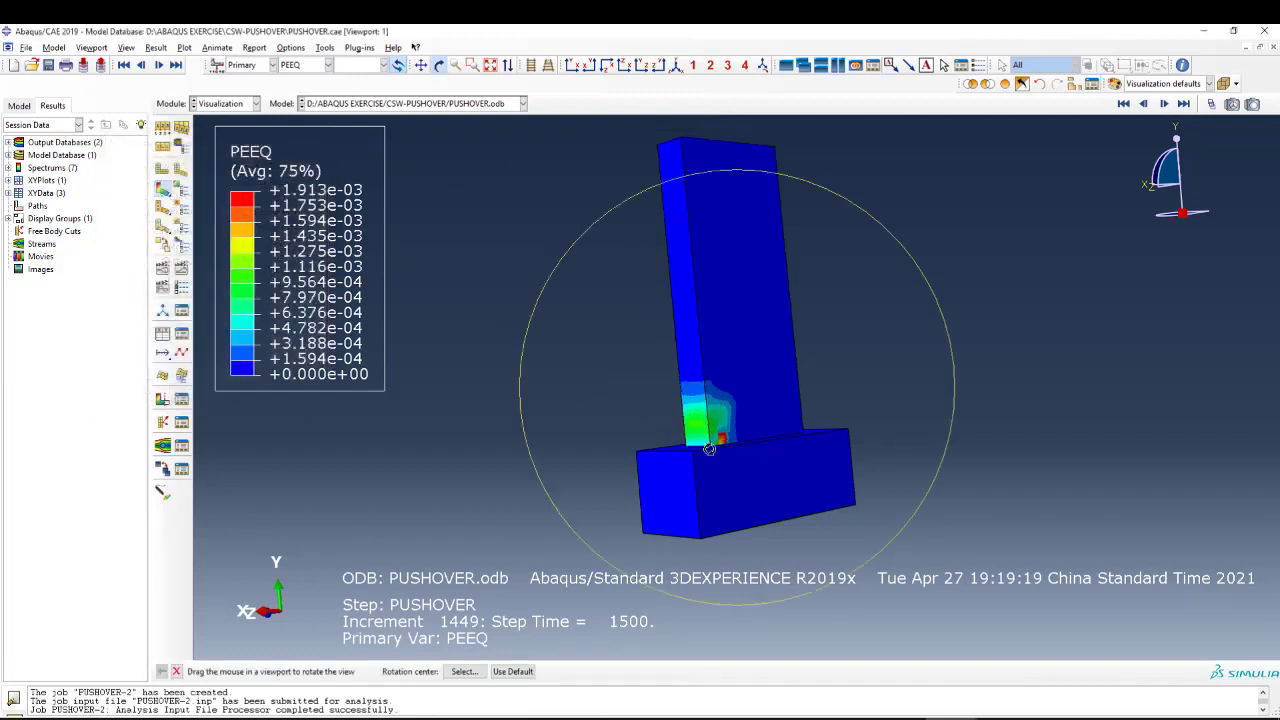
left_click_drag(867, 410, 648, 415)
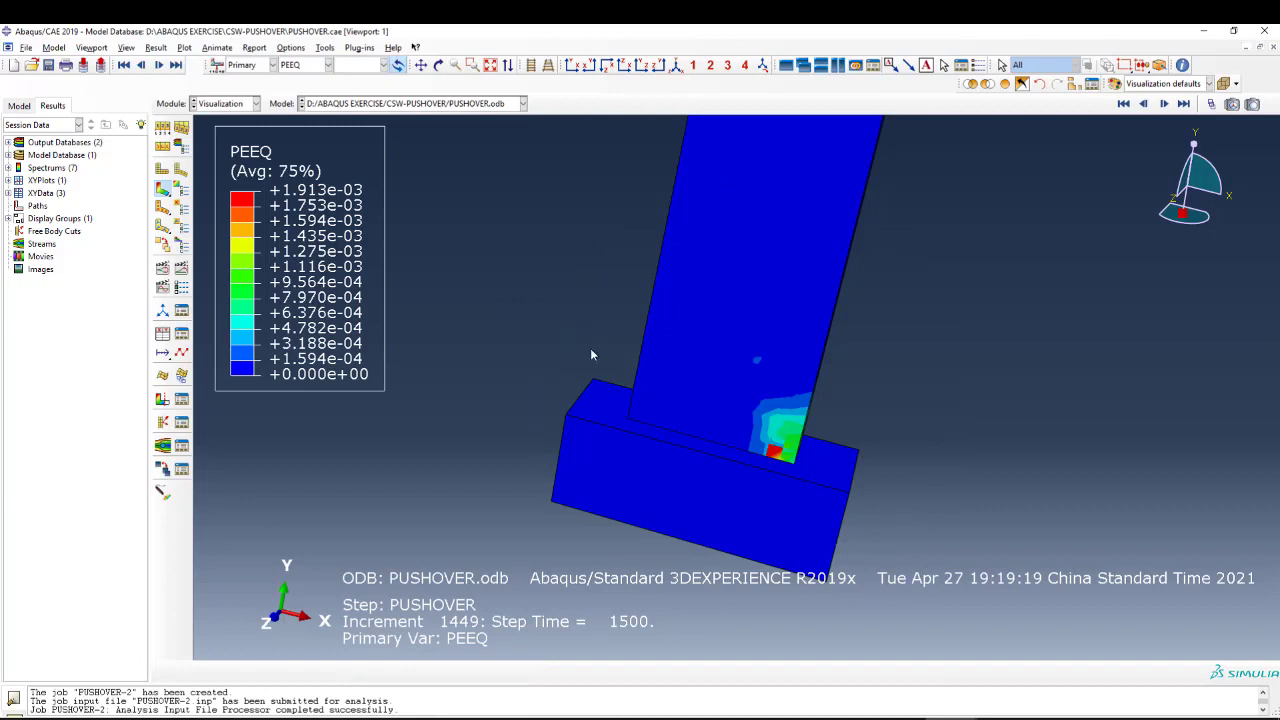
scroll(678, 408, "down", 2)
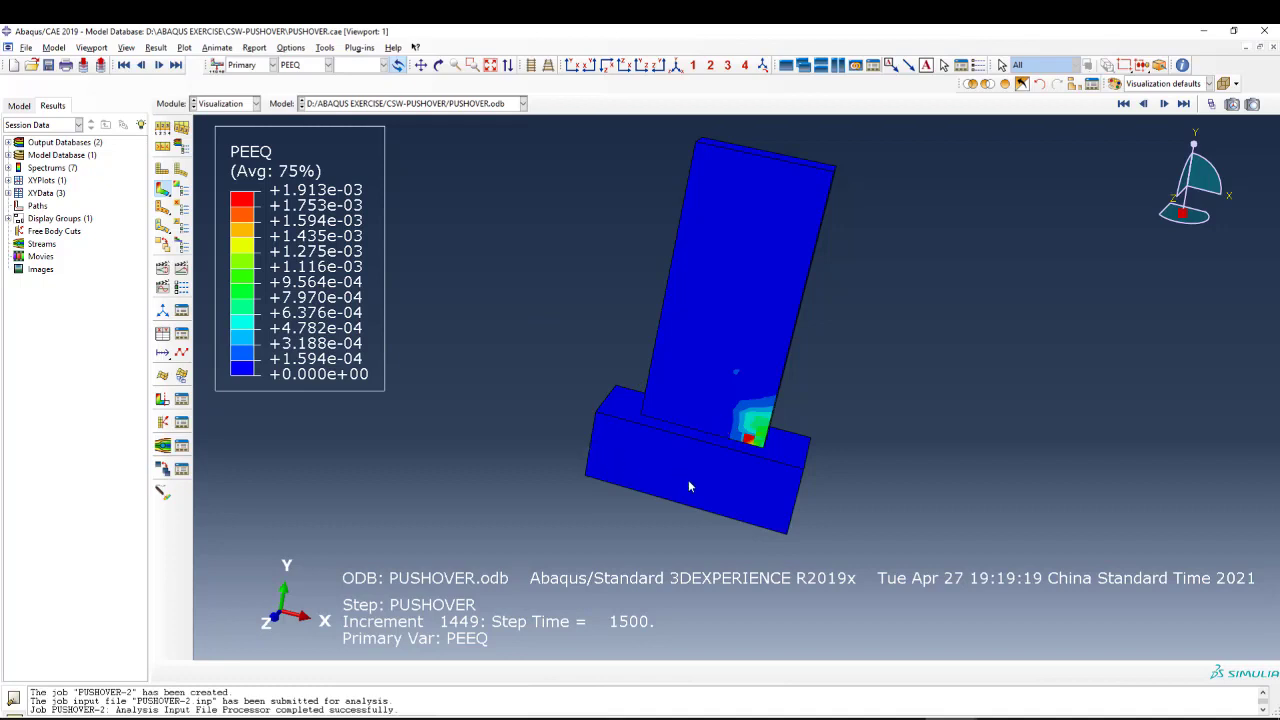
left_click(312, 66)
left_click(312, 66)
Delete the existing RF1, U1 and _temp_1 XY data from the current session.
left_click(181, 333)
left_click_drag(377, 340, 368, 366)
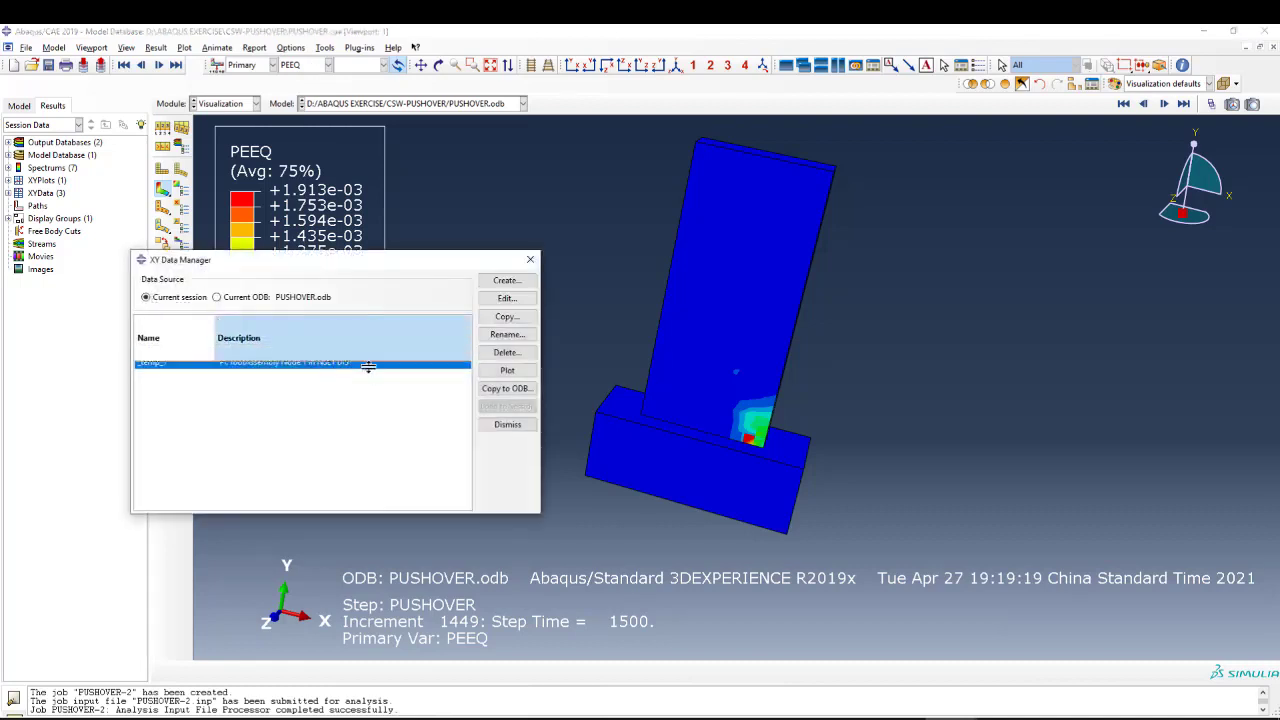
left_click(318, 374, "shift")
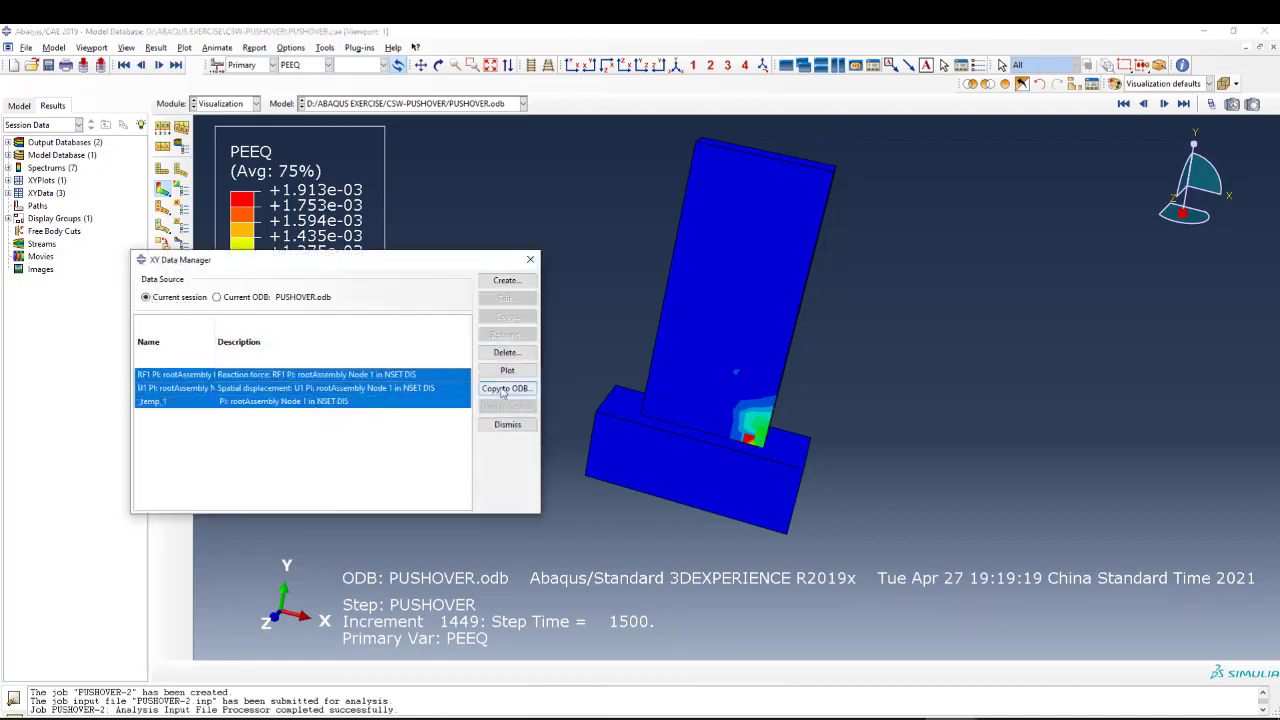
left_click(507, 352)
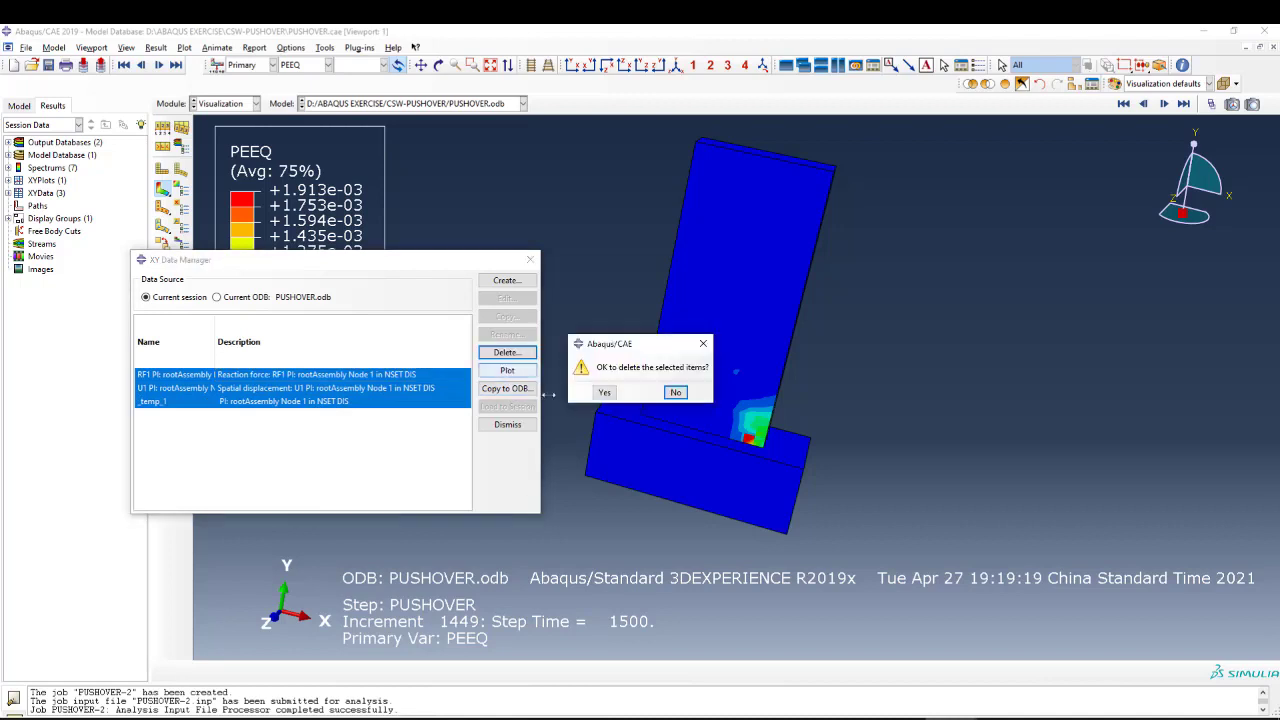
left_click(605, 394)
left_click(530, 259)
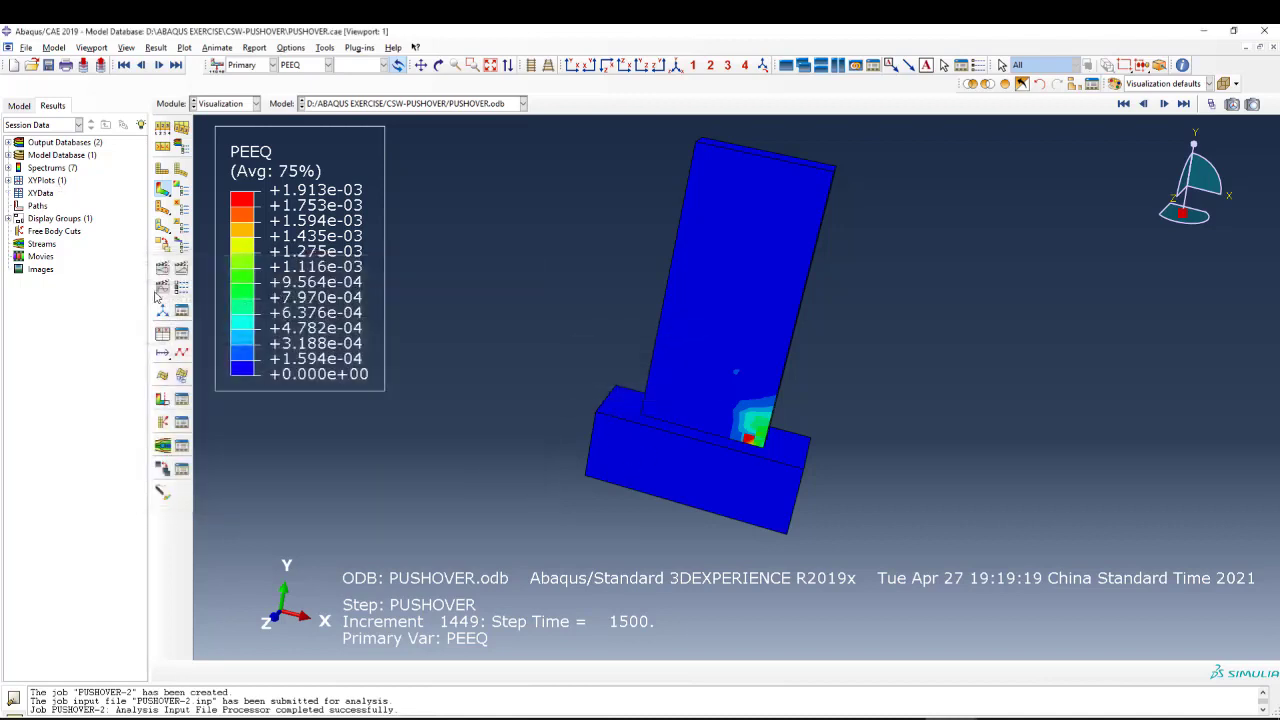
Review the RF,U1 history output request of the PUSHOVER step, checking its set domain, frequency and selected displacement and reaction force variables.
left_click(162, 333)
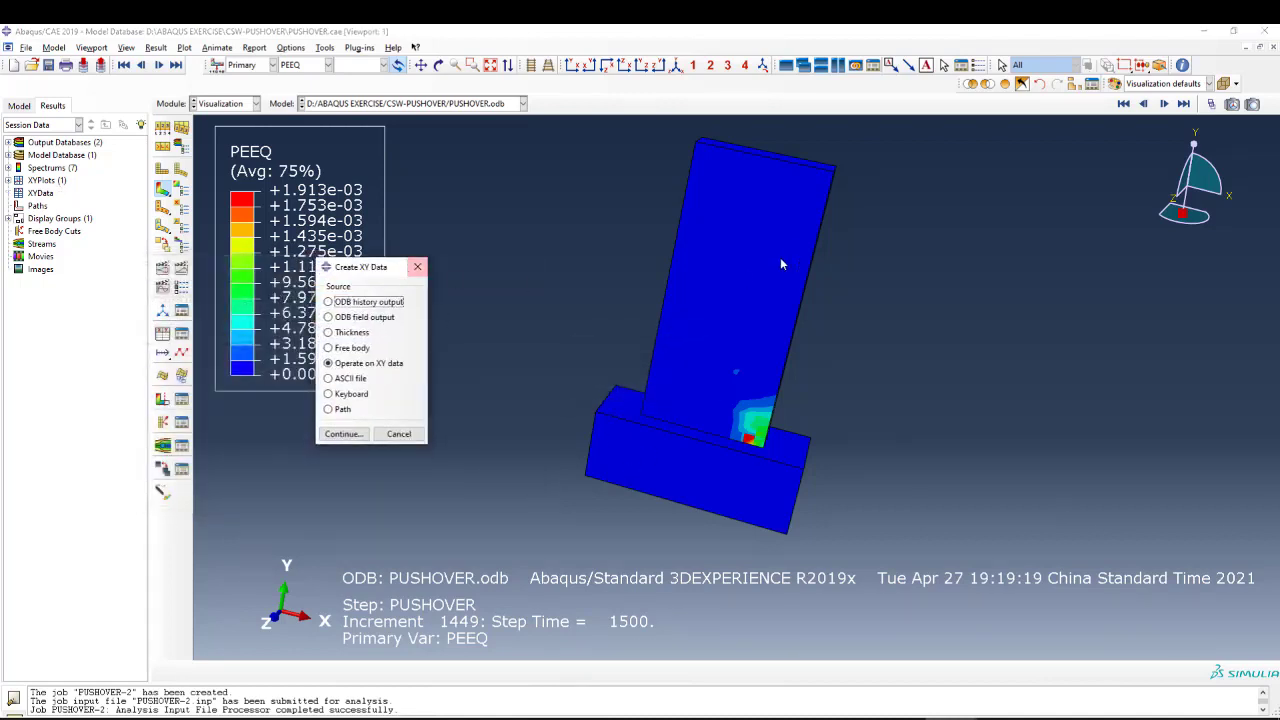
scroll(782, 263, "down", 2)
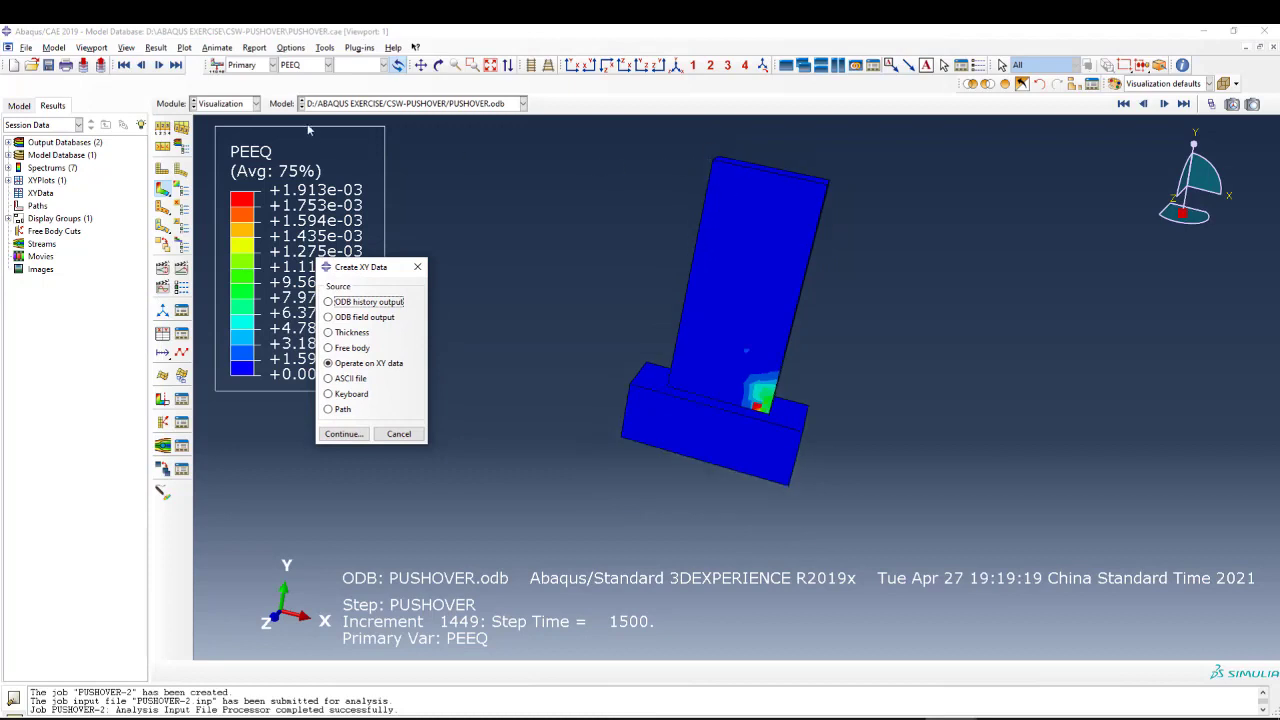
scroll(729, 172, "up", 3)
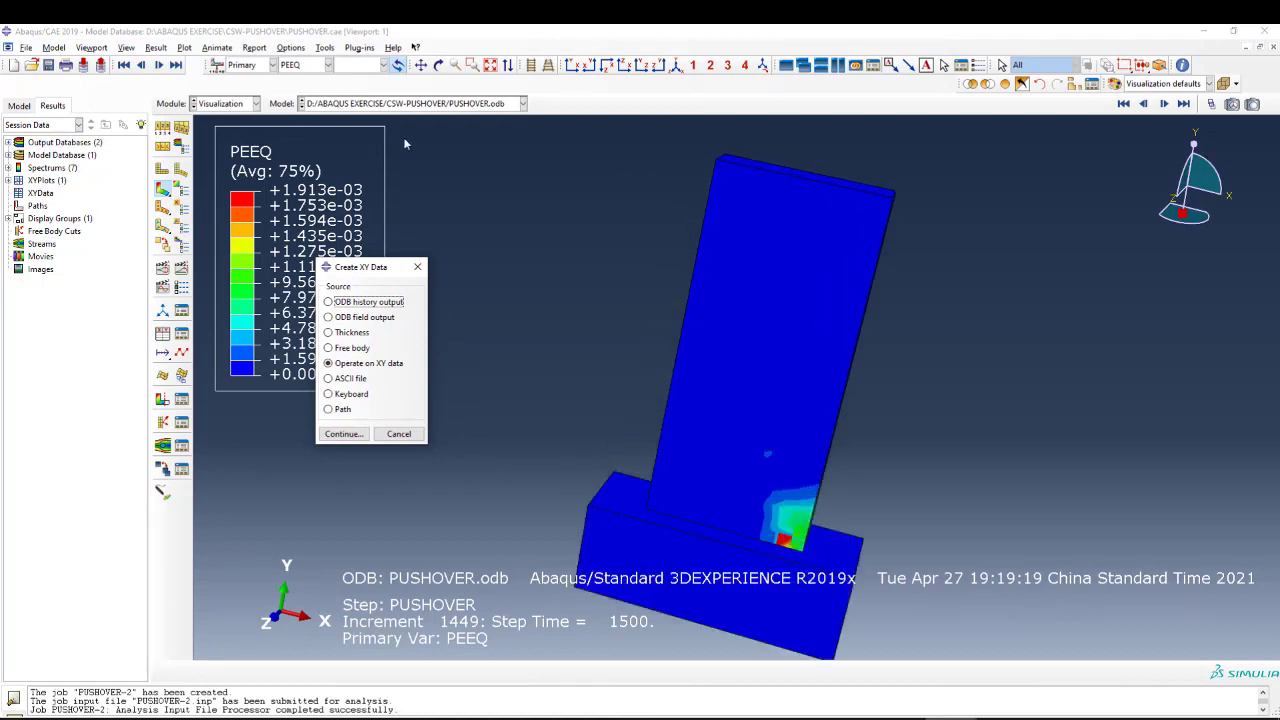
left_click(254, 104)
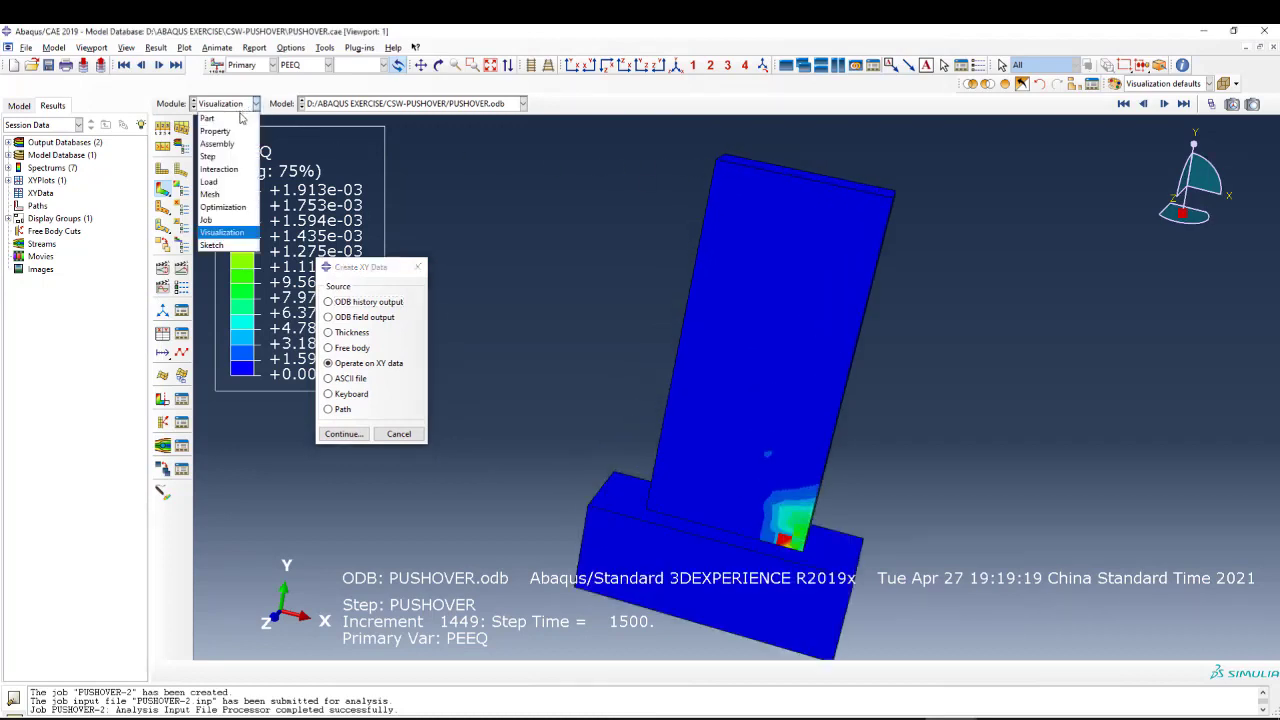
left_click(231, 170)
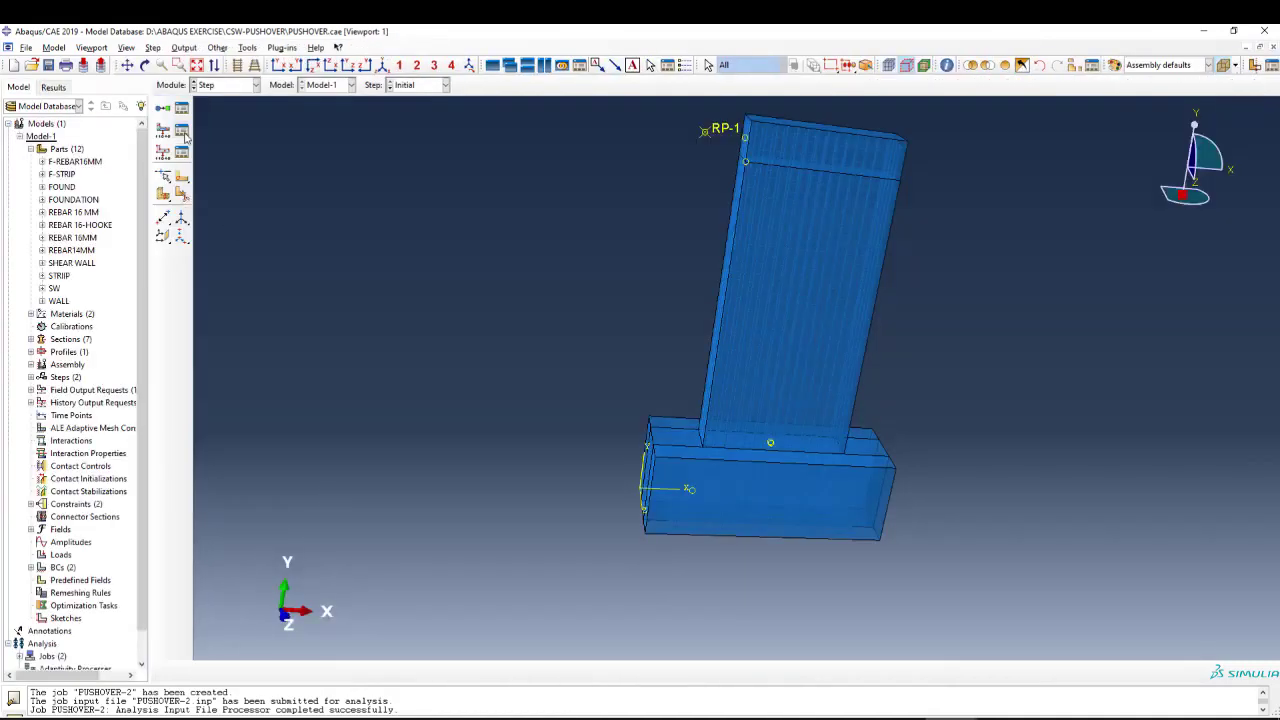
left_click(181, 151)
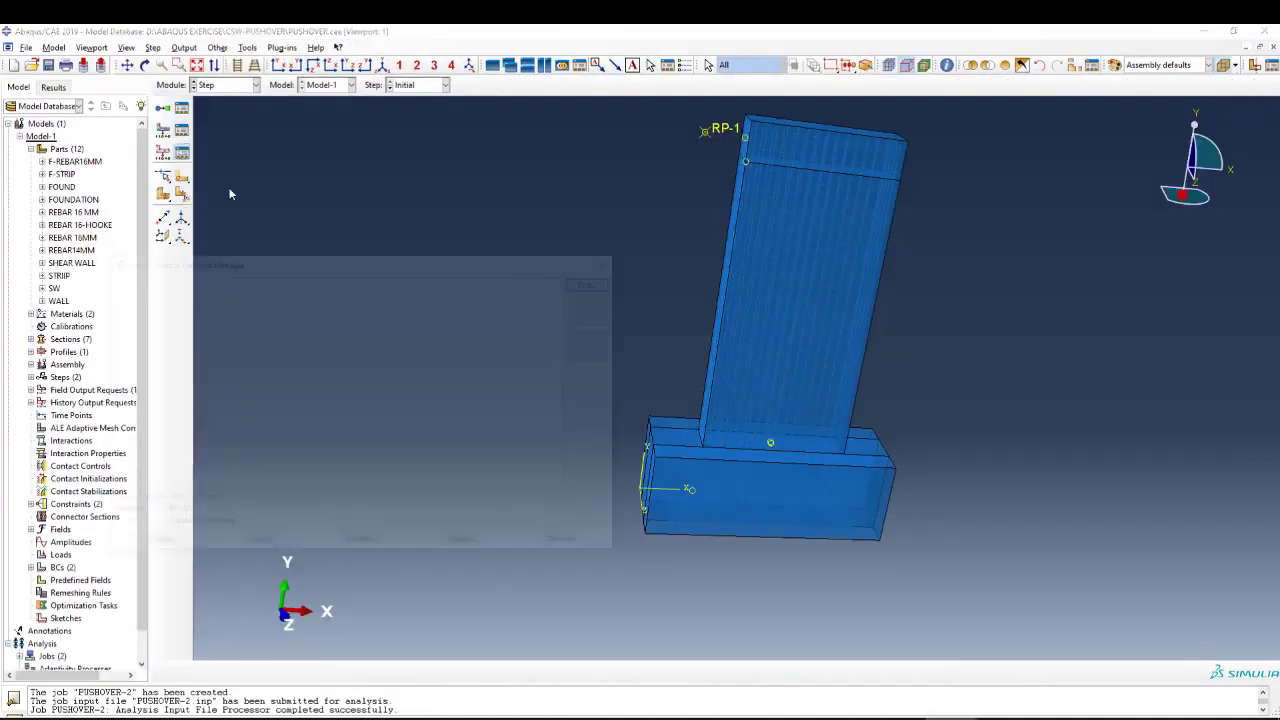
left_click(141, 311)
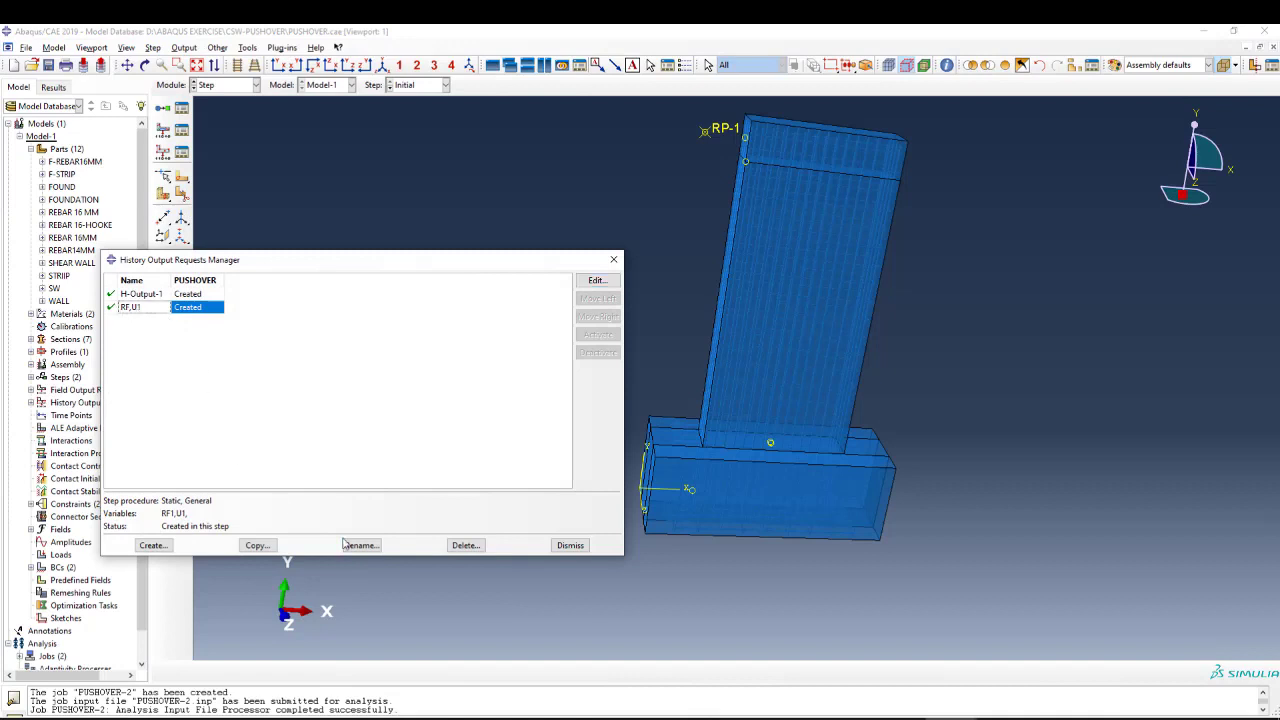
left_click(596, 281)
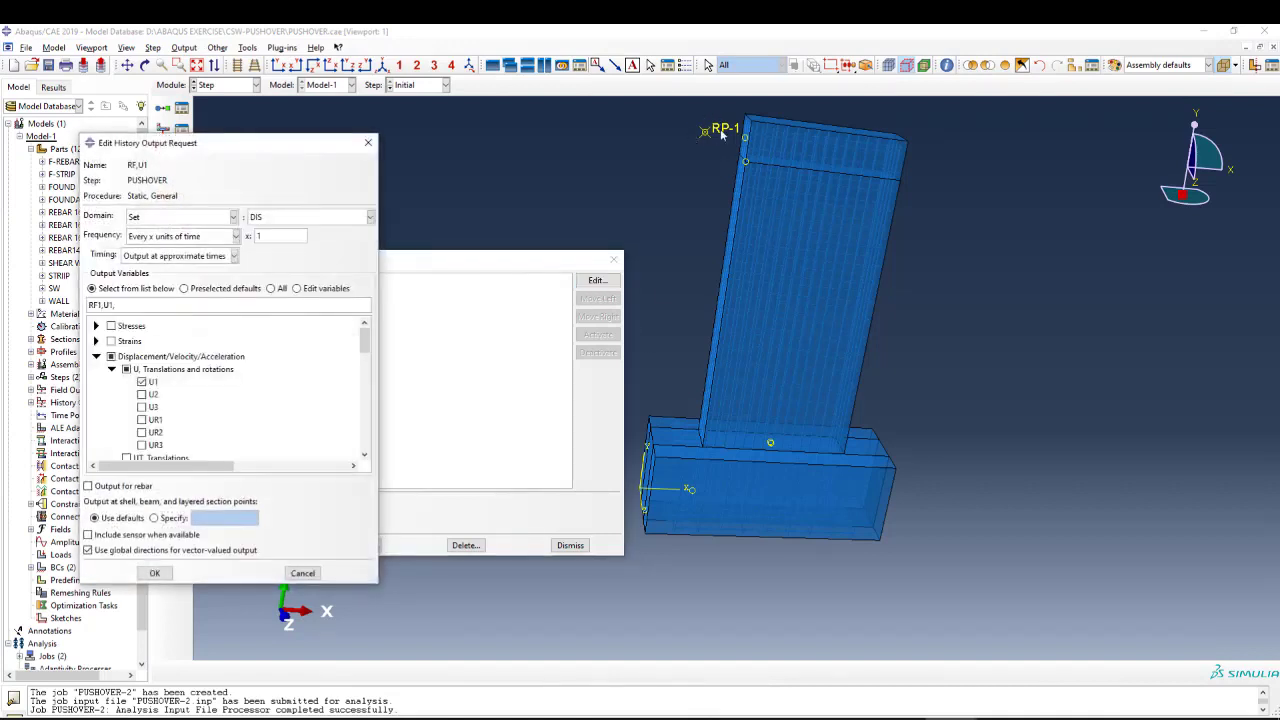
scroll(160, 390, "down", 5)
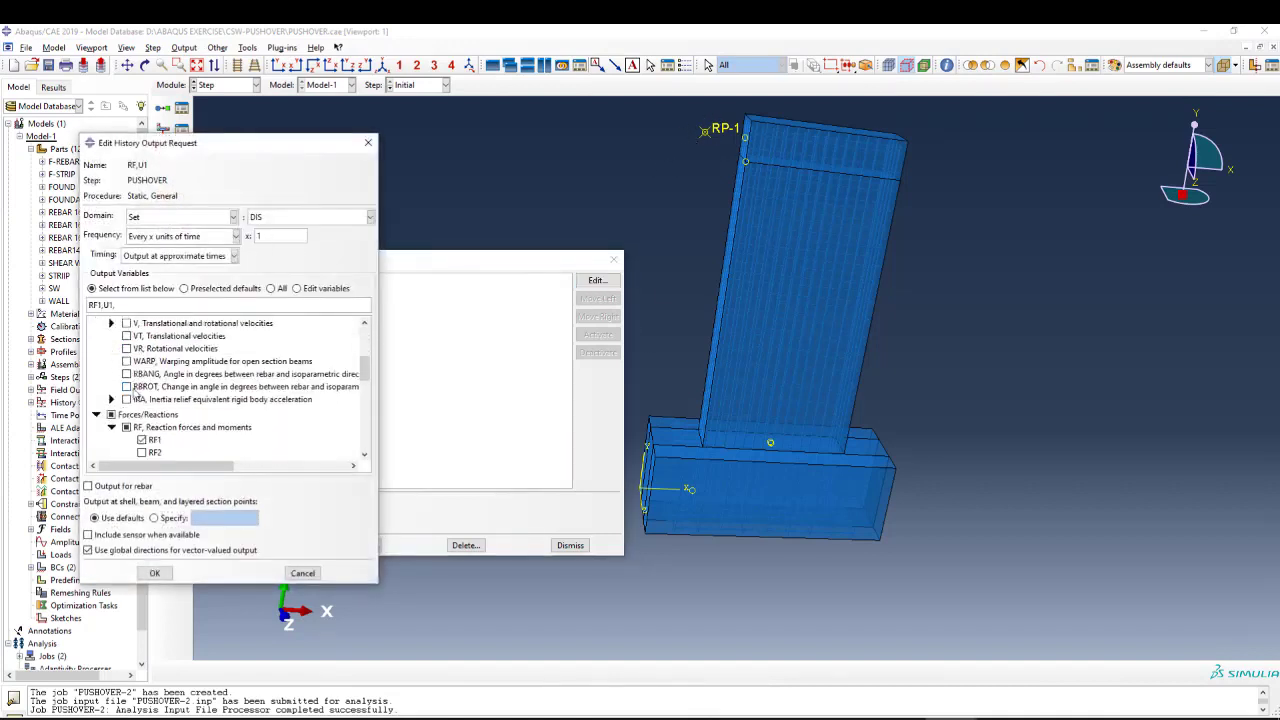
left_click(369, 142)
left_click(611, 259)
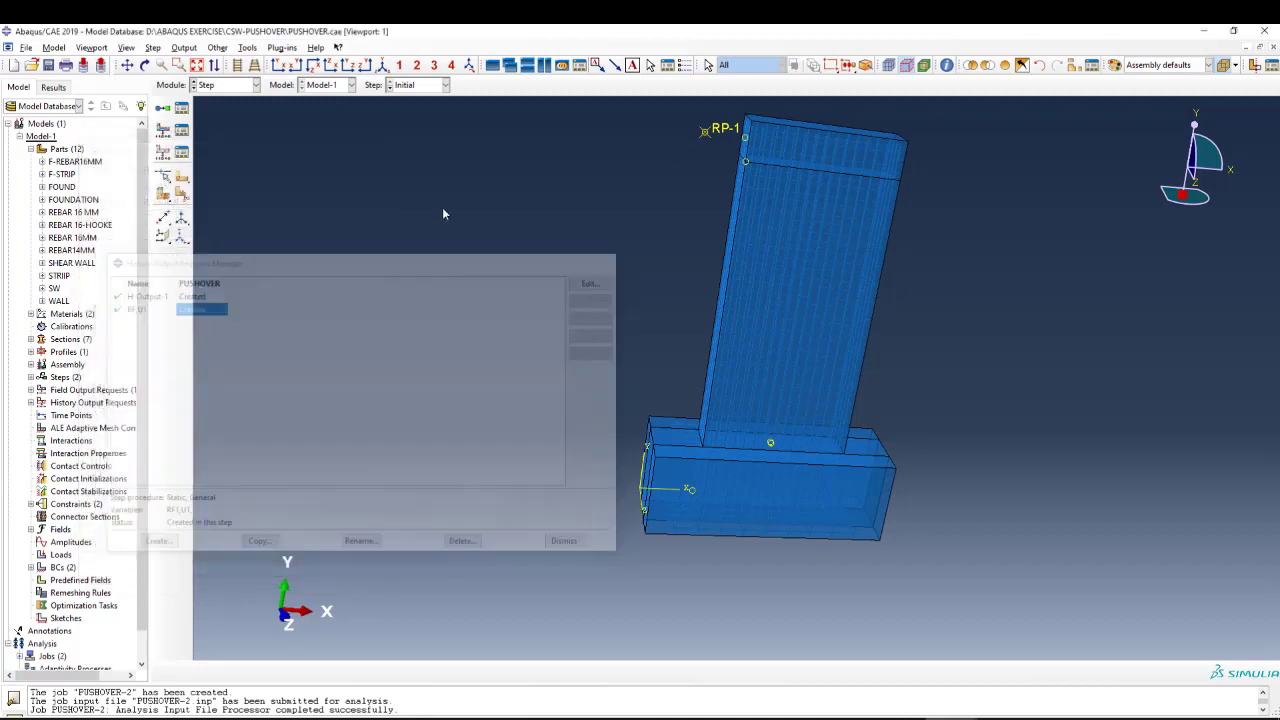
Reopen the results of the completed PUSHOVER job.
left_click(238, 87)
left_click(219, 201)
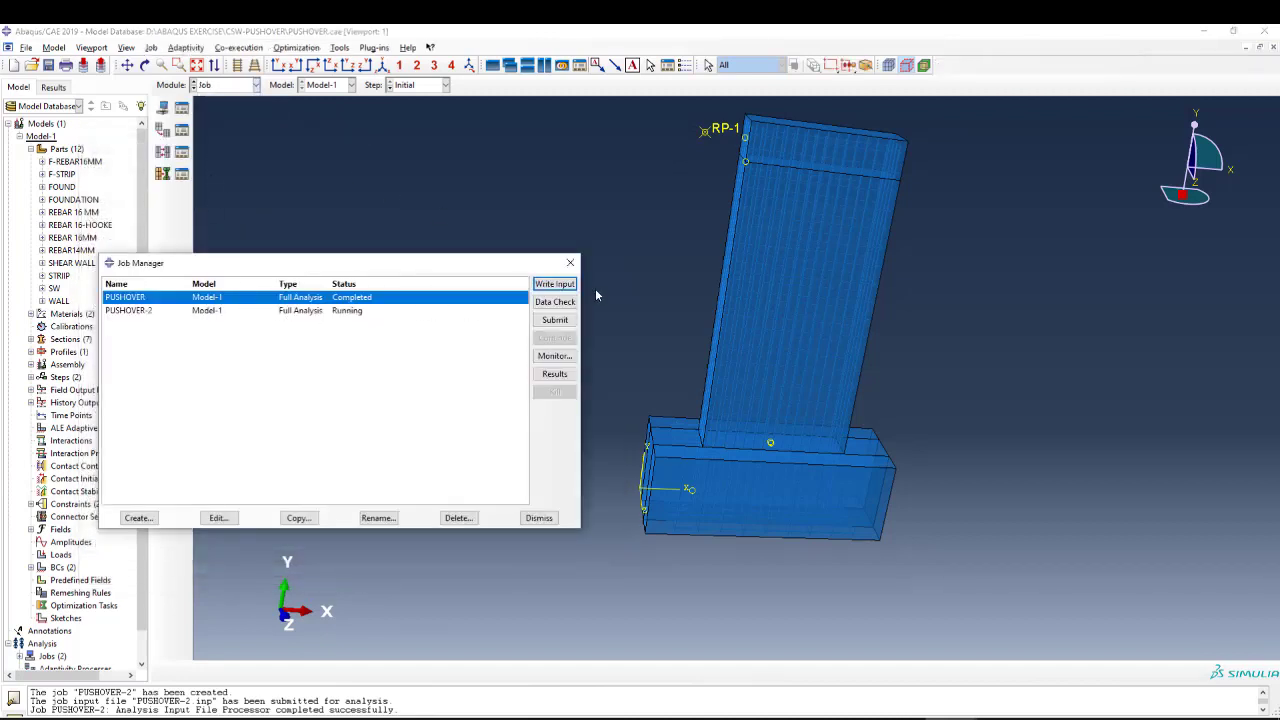
left_click(555, 374)
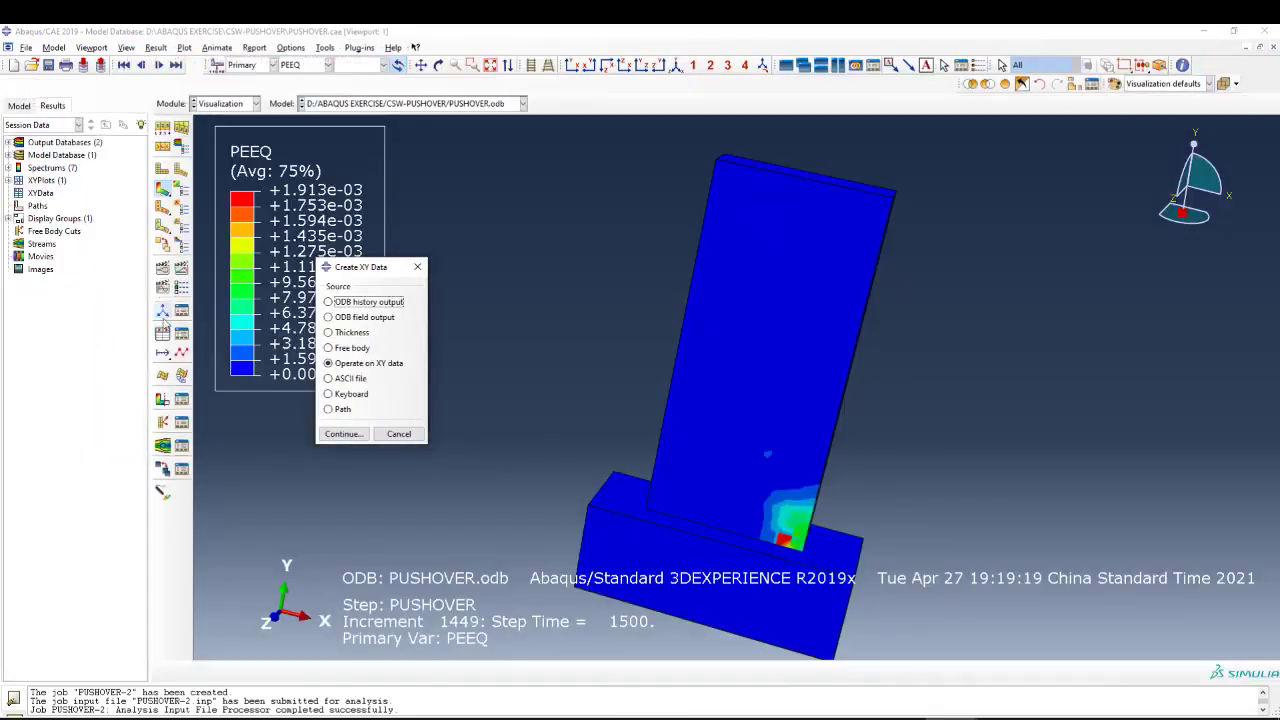
Create XY data from the ODB history output for reaction force RF1 and displacement U1 of set DIS, saving them as is with their curves plotted.
left_click(328, 302)
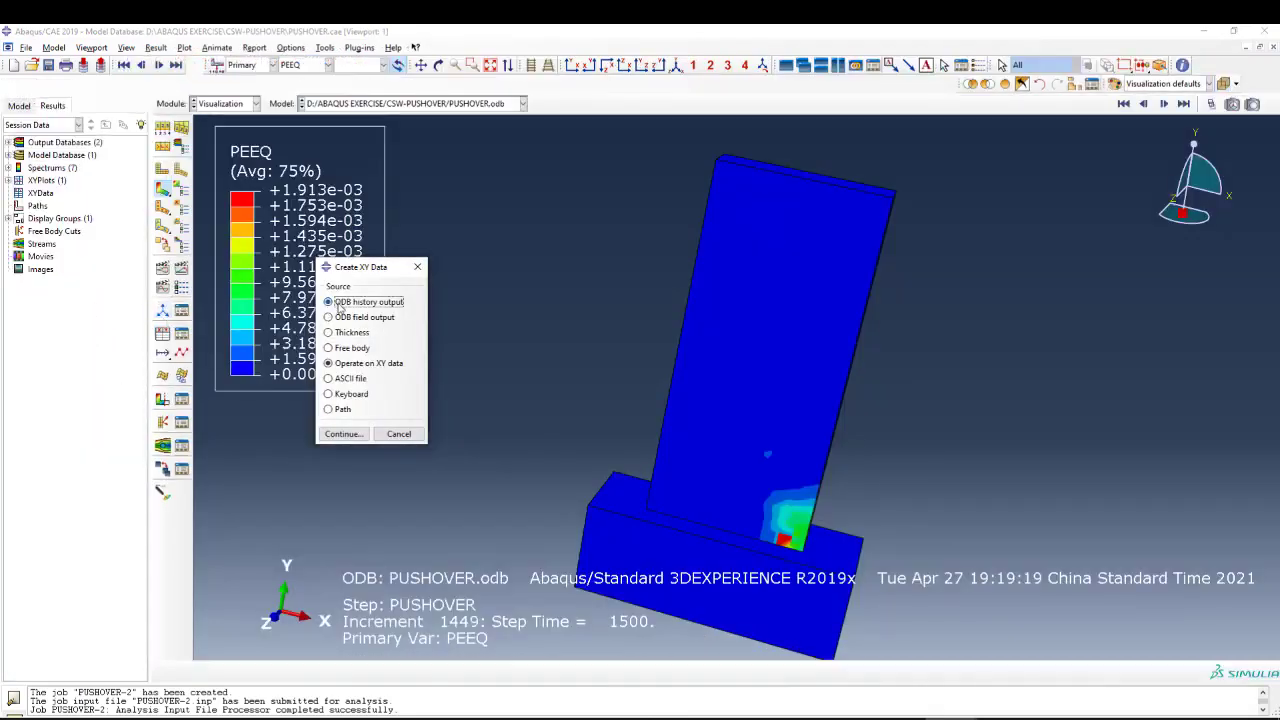
left_click(335, 432)
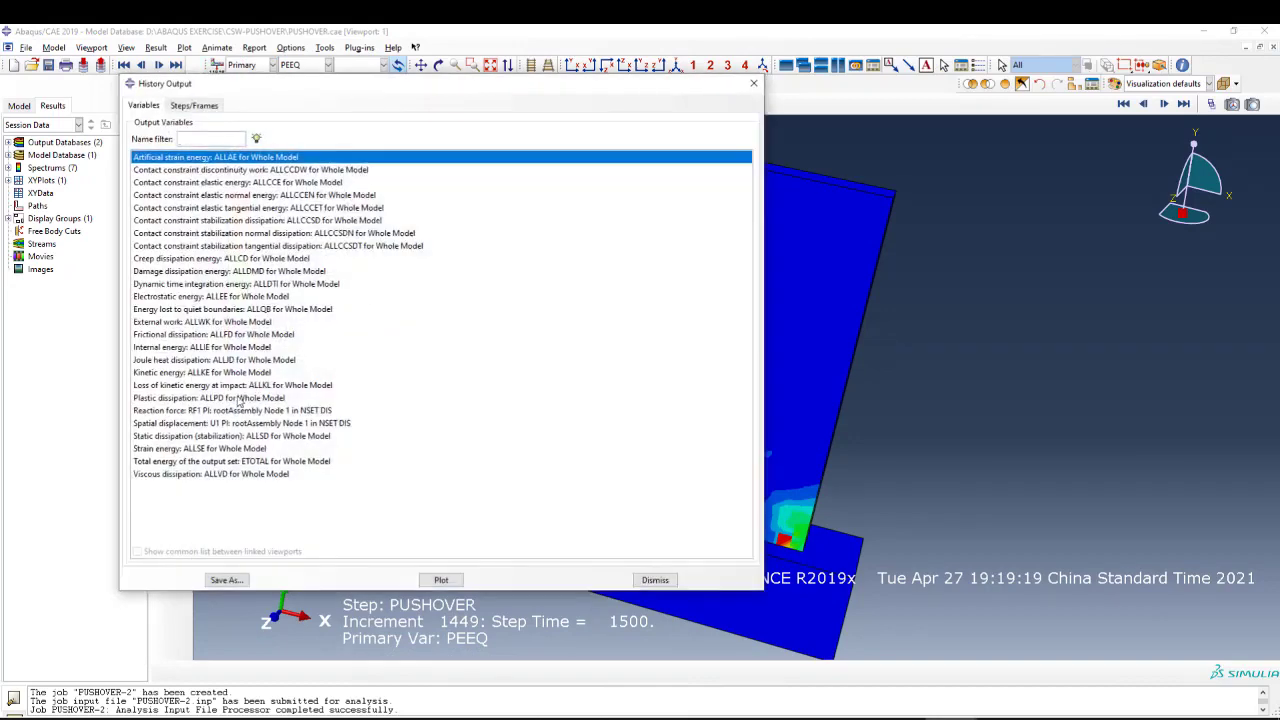
left_click(168, 412)
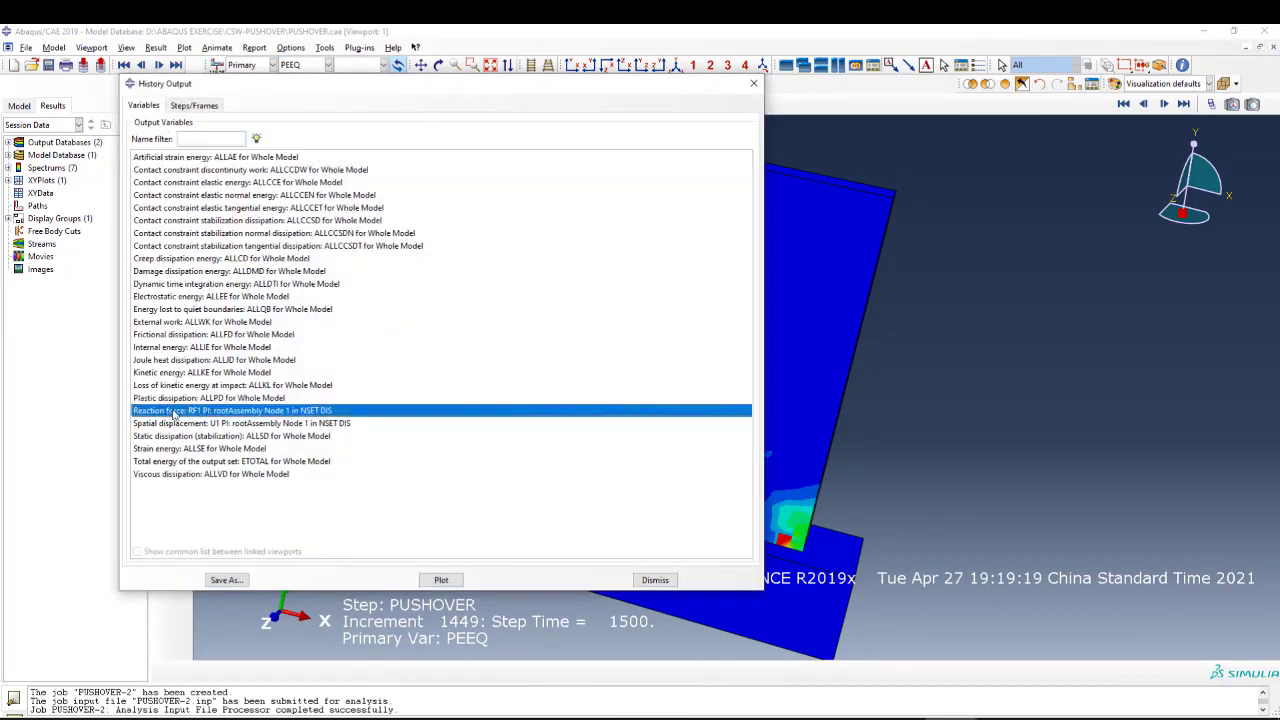
left_click(198, 423)
left_click(197, 412, "ctrl")
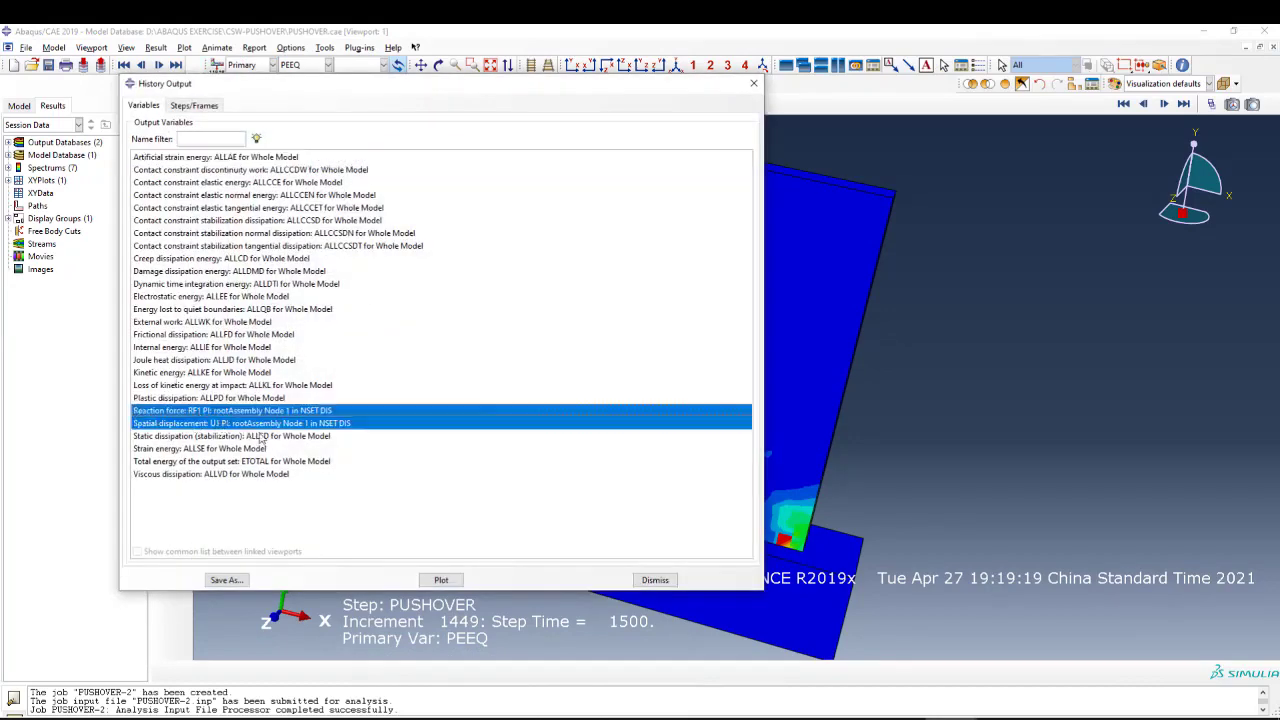
left_click(225, 580)
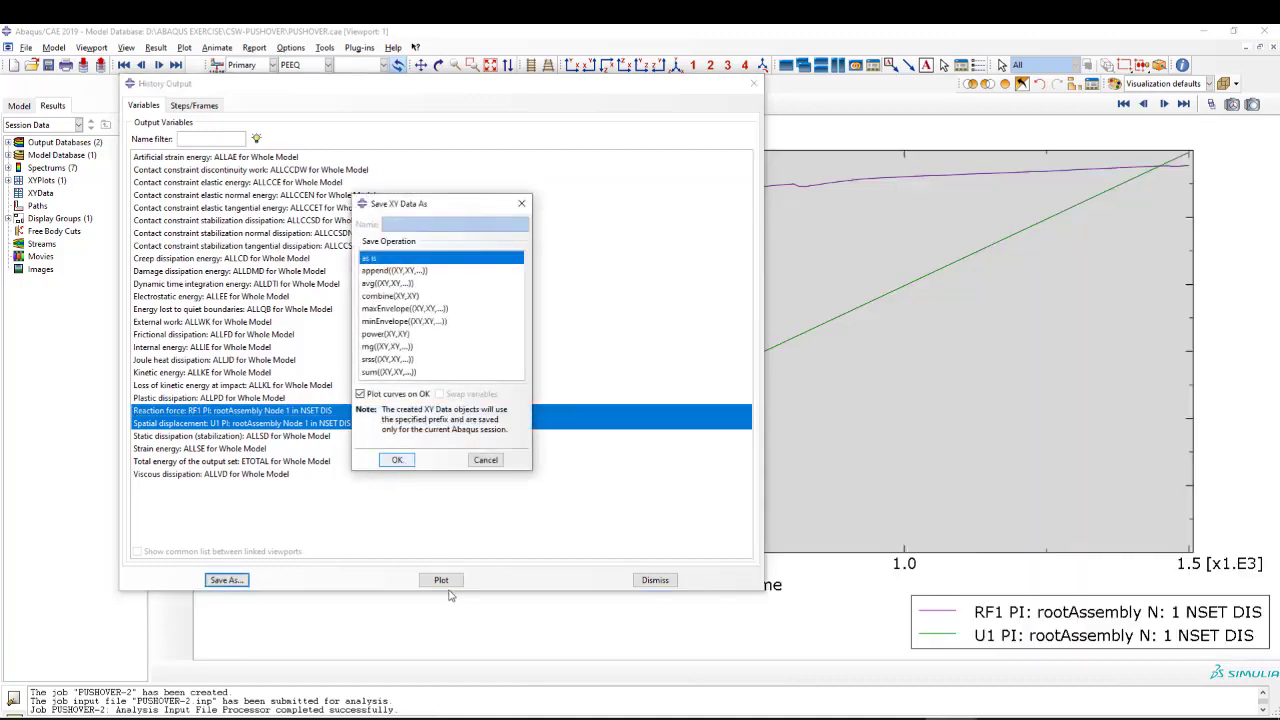
key("Return")
left_click(655, 580)
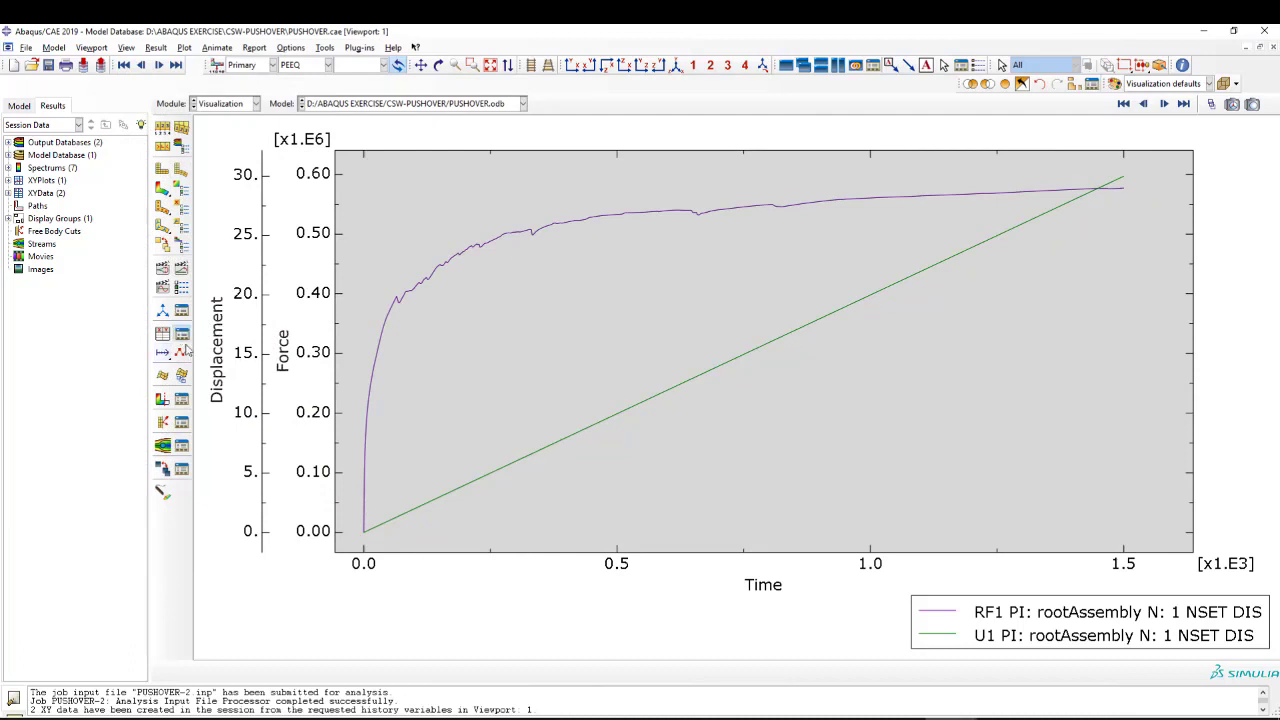
Combine the U1 displacement and RF1 reaction force data with the combine(X,X) operator and plot the resulting force-displacement curve.
left_click(181, 334)
left_click(530, 260)
left_click(163, 334)
left_click(378, 365)
left_click(343, 434)
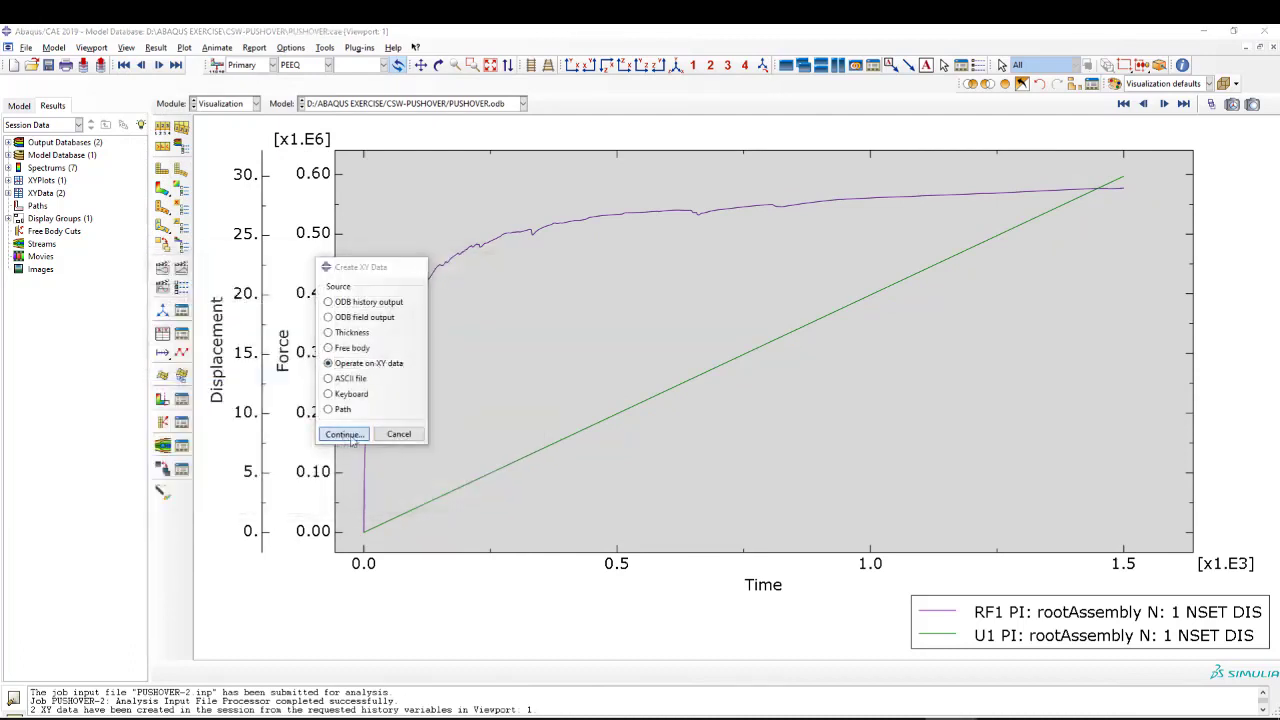
left_click(736, 403)
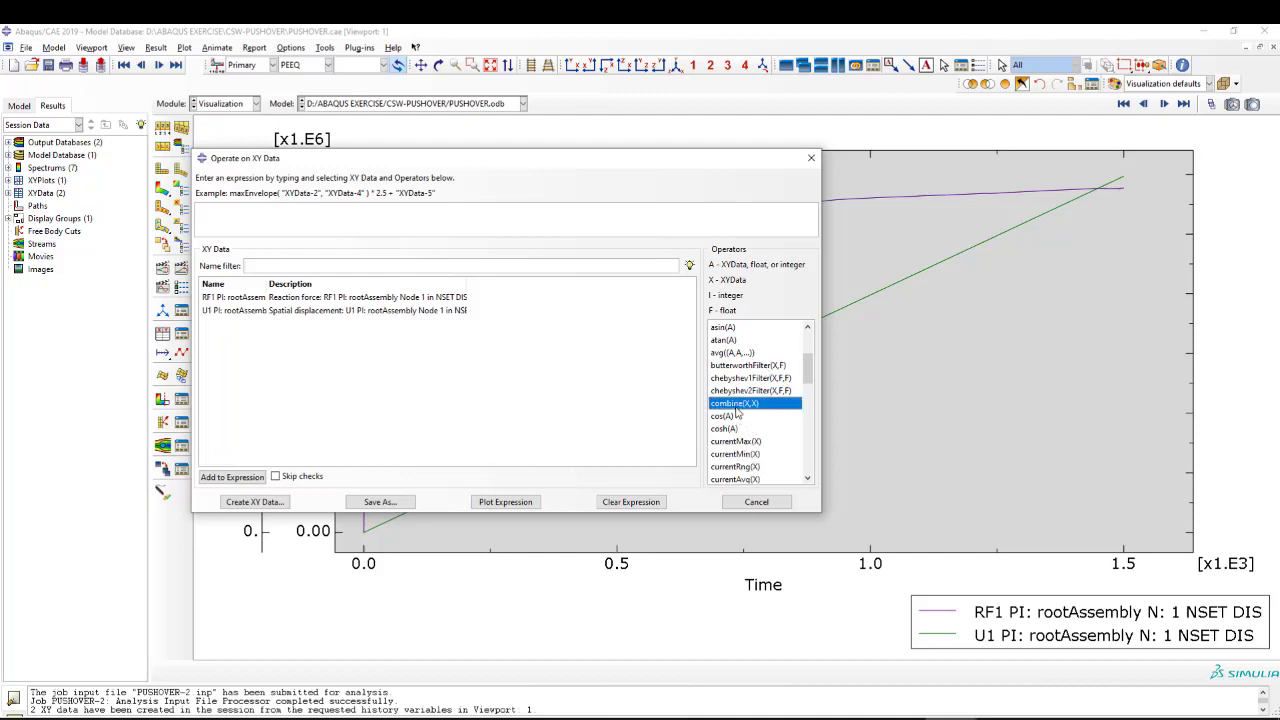
left_click(254, 312)
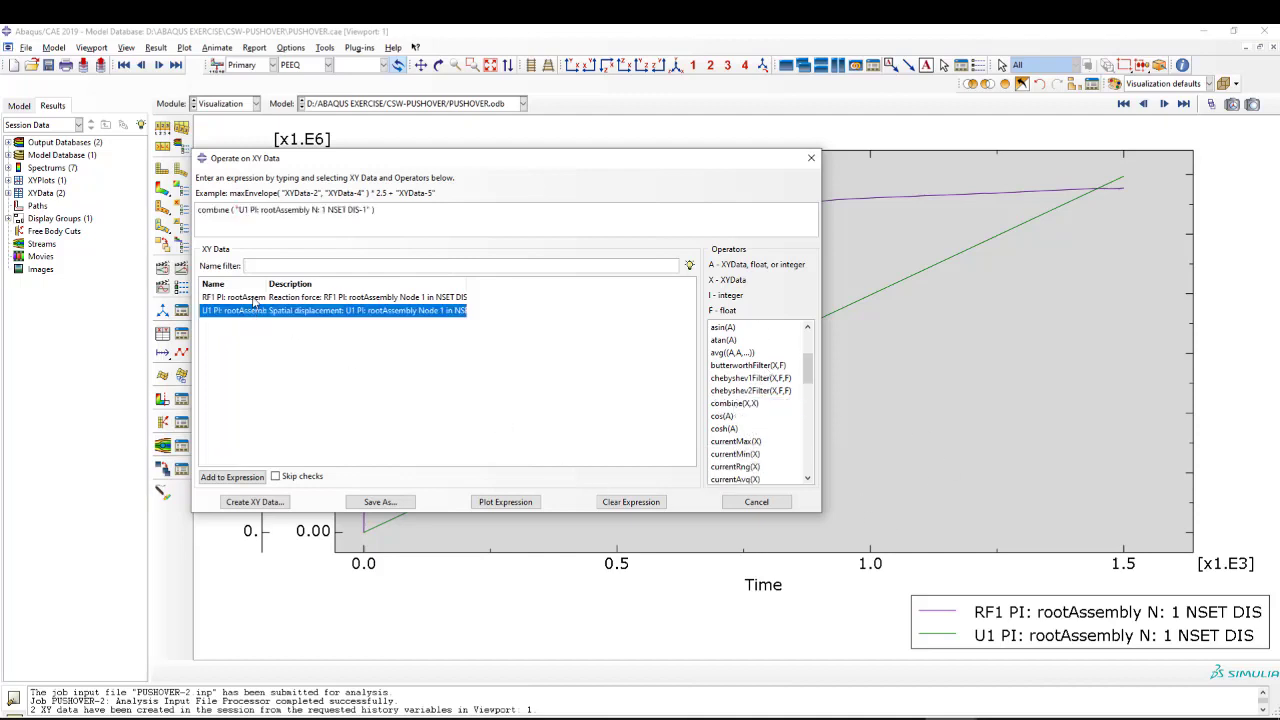
left_click(255, 298)
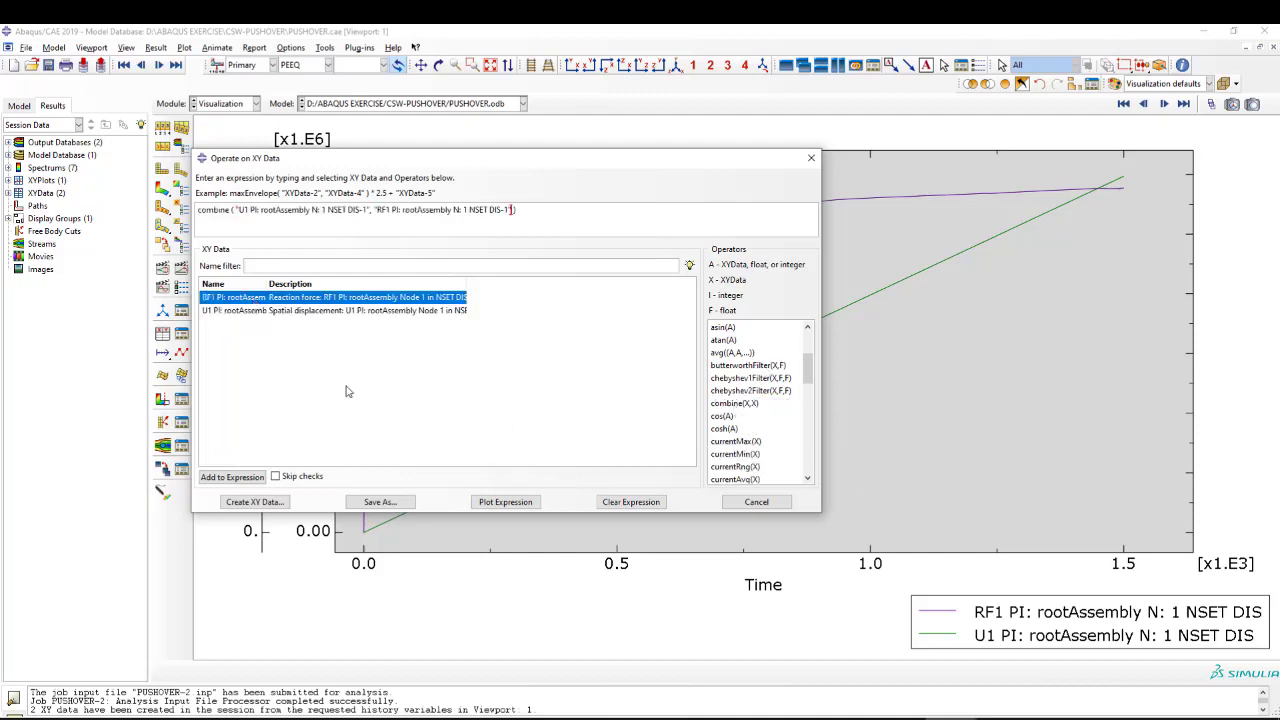
left_click(506, 502)
left_click(811, 158)
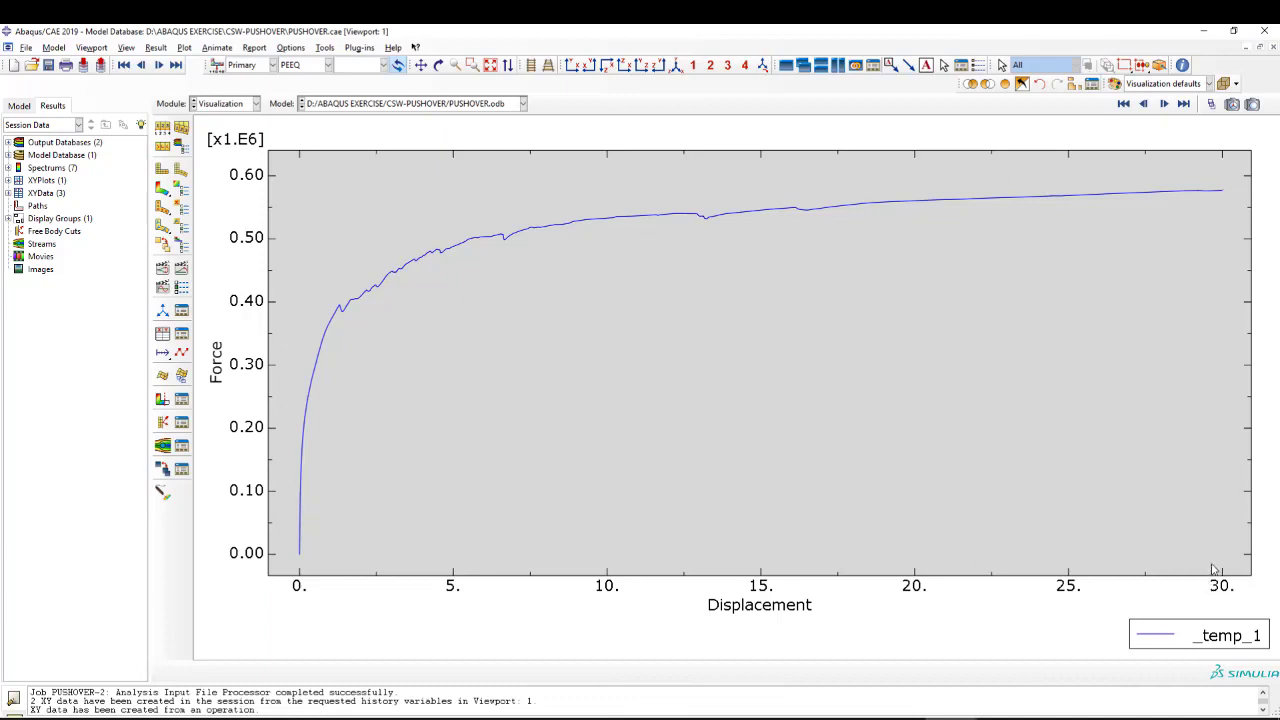
Examine the force-displacement pushover curve and the tabulated X and Y values of its _temp_1 data.
scroll(772, 335, "down", 1)
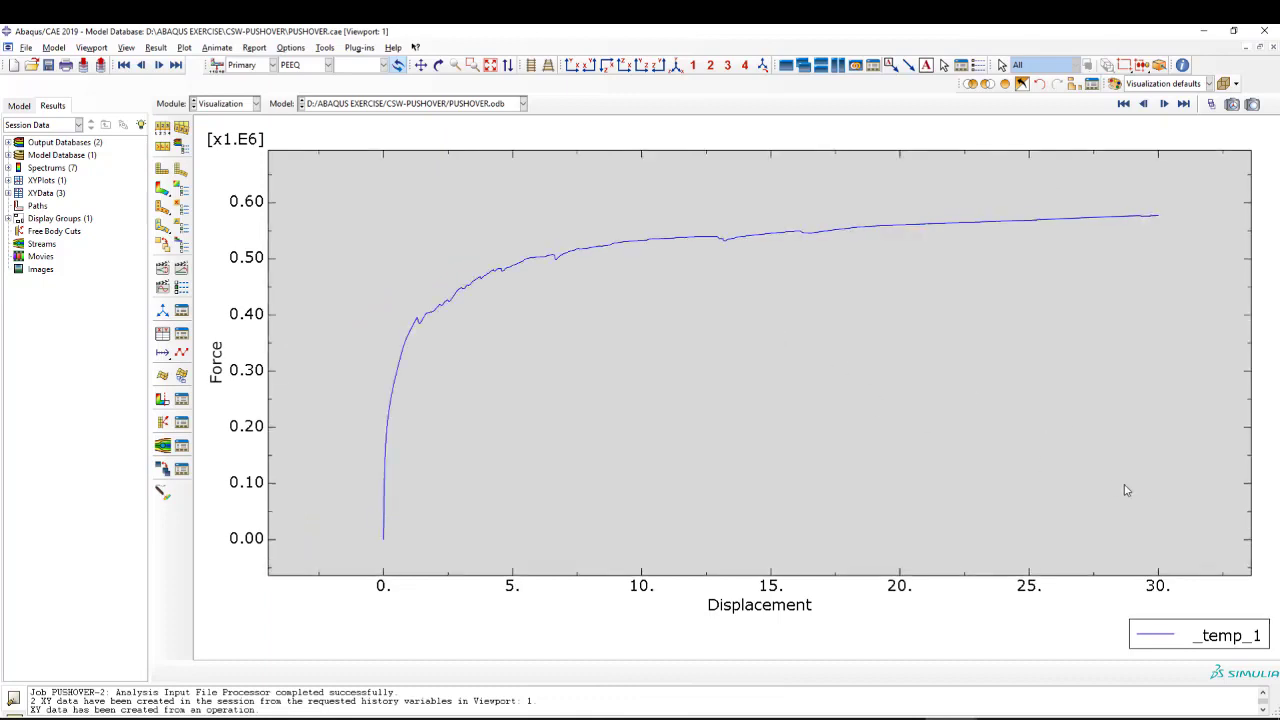
scroll(1184, 515, "up", 1)
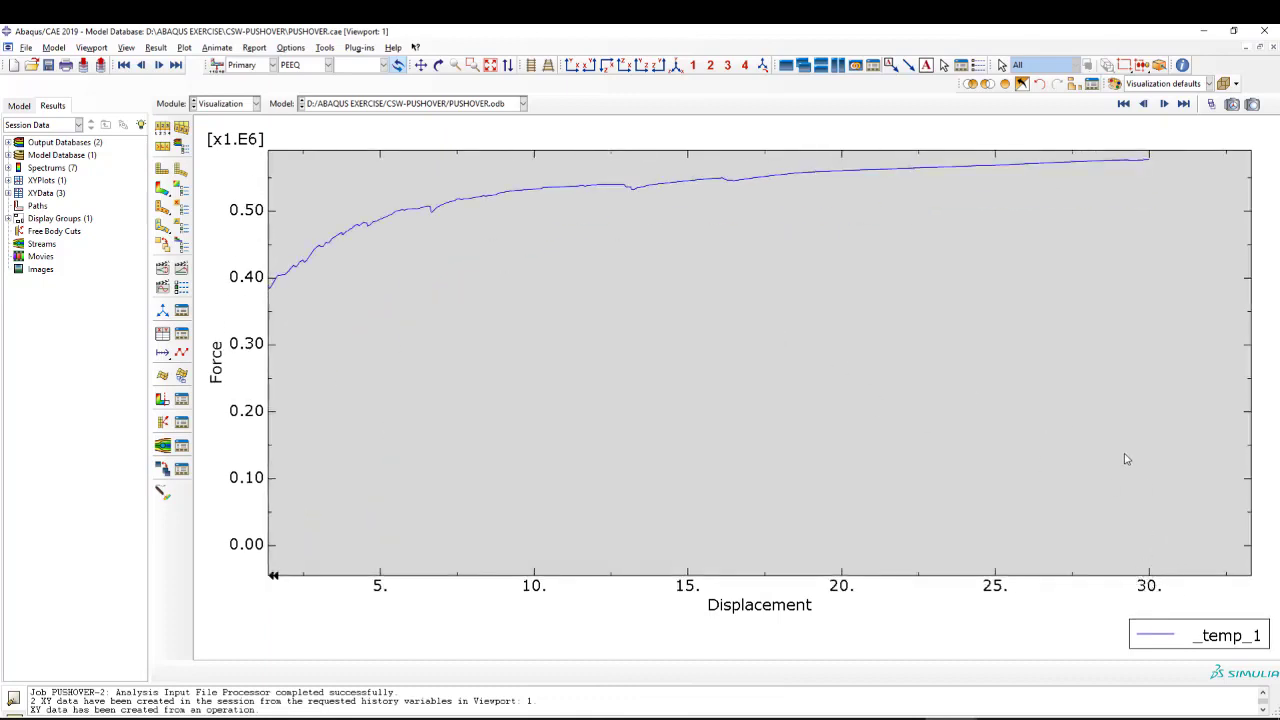
scroll(1115, 423, "down", 2)
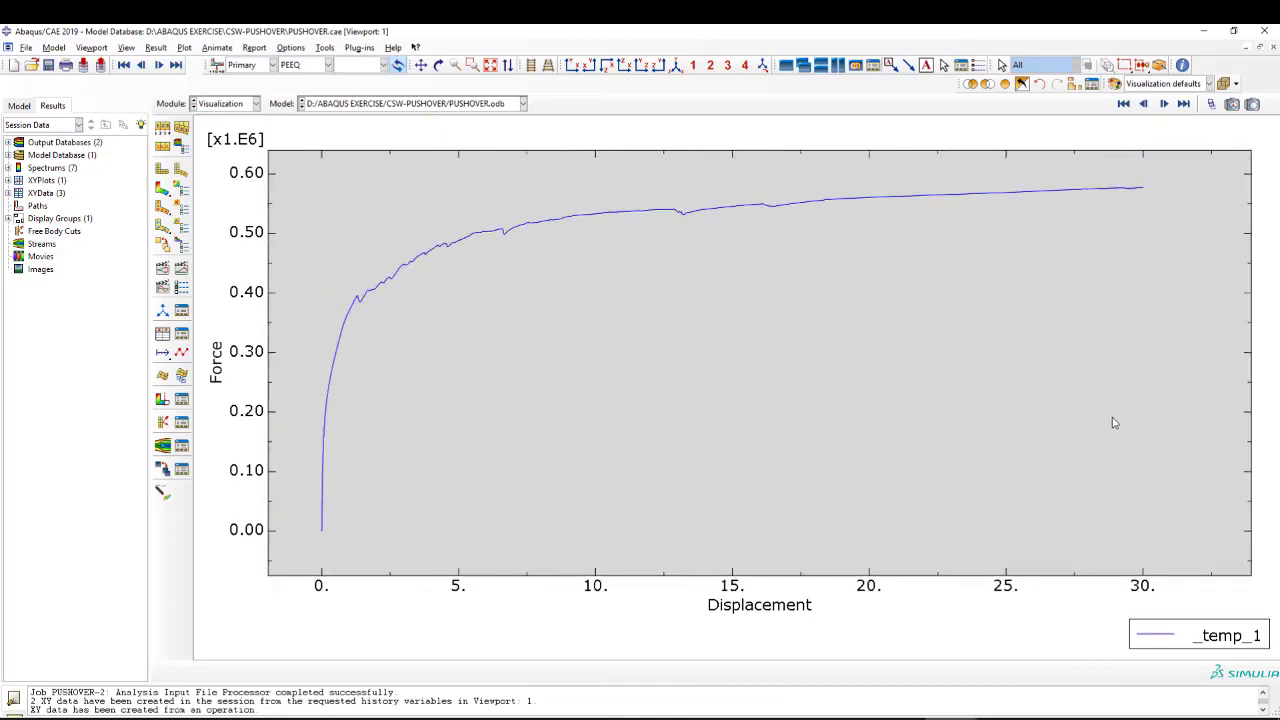
scroll(1081, 321, "up", 1)
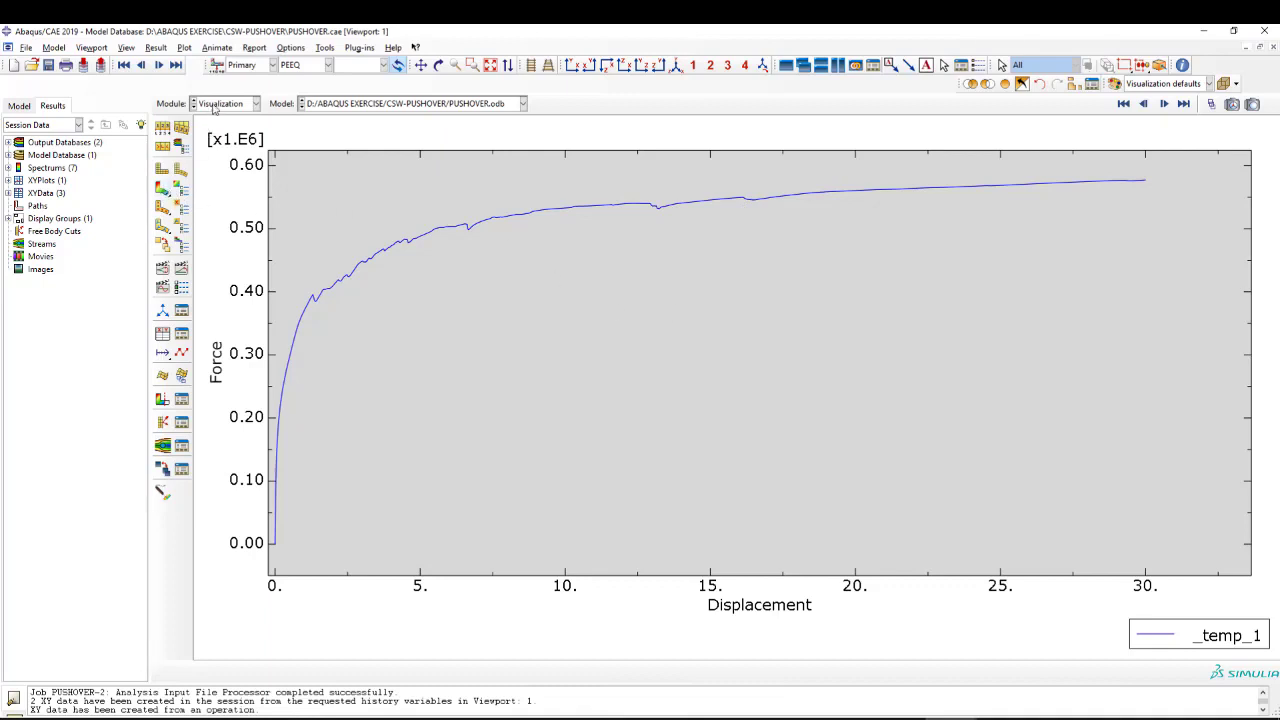
left_click(181, 334)
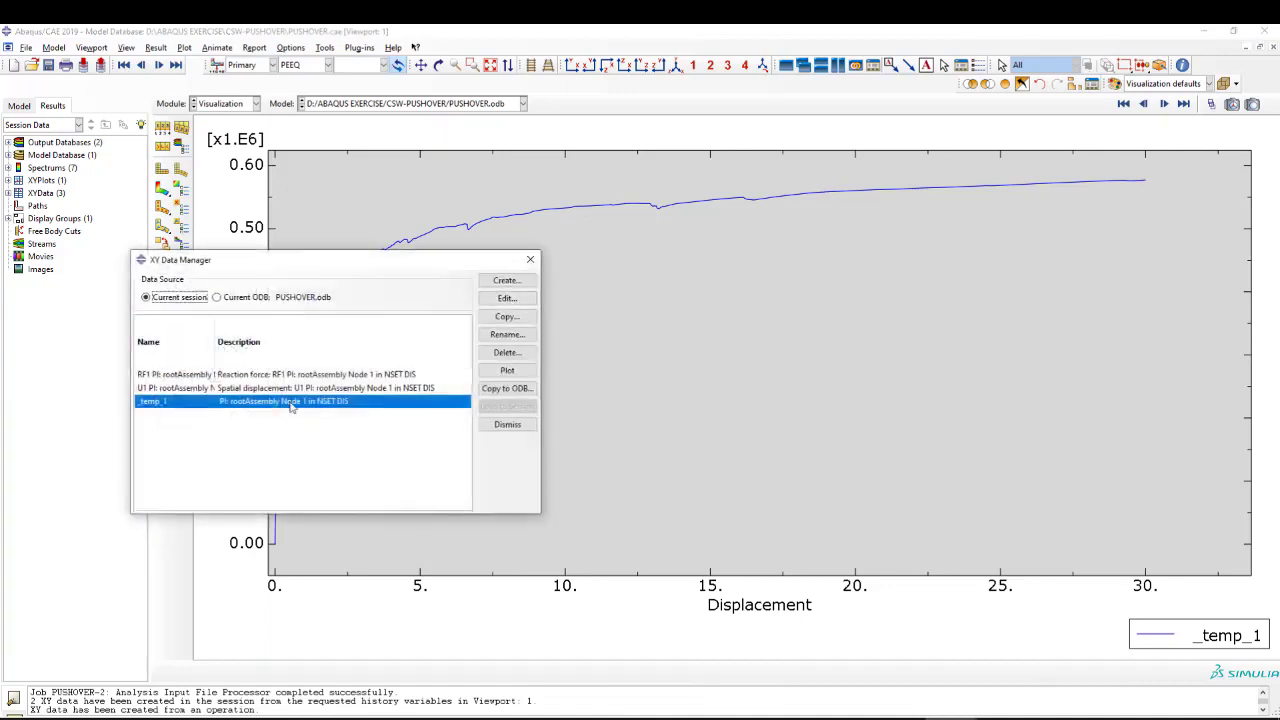
left_click(507, 298)
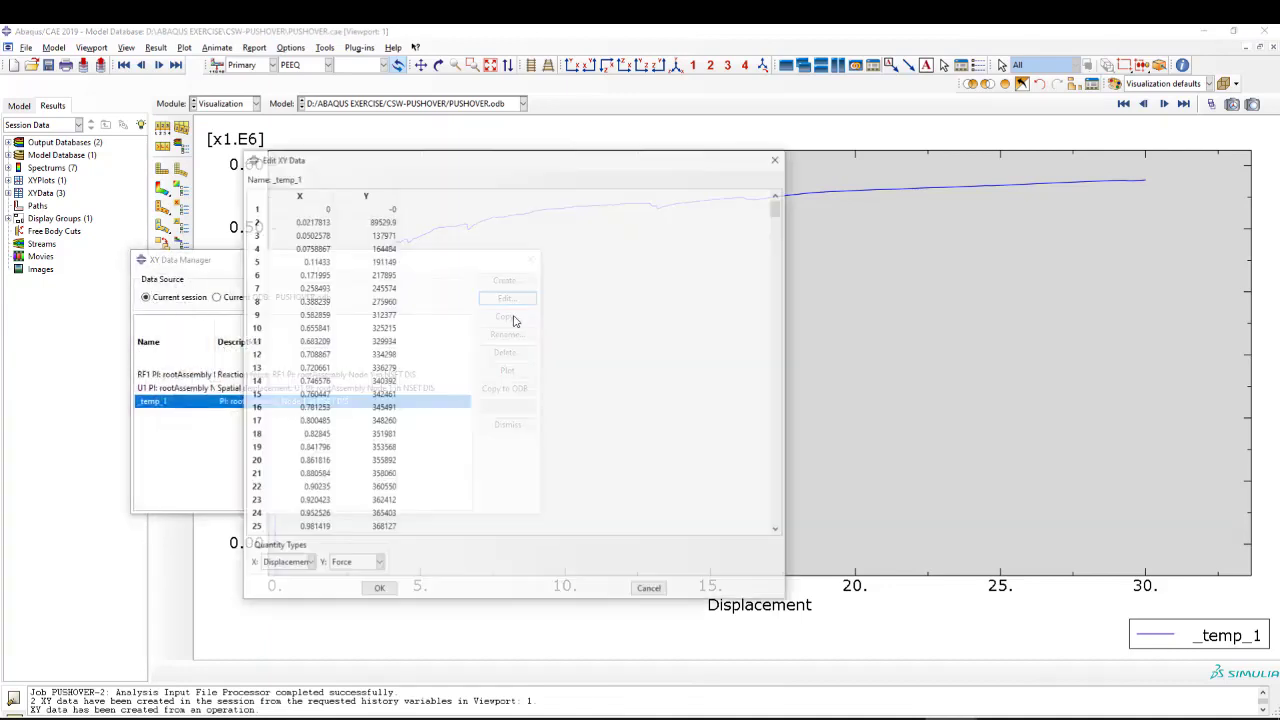
left_click_drag(312, 221, 384, 527)
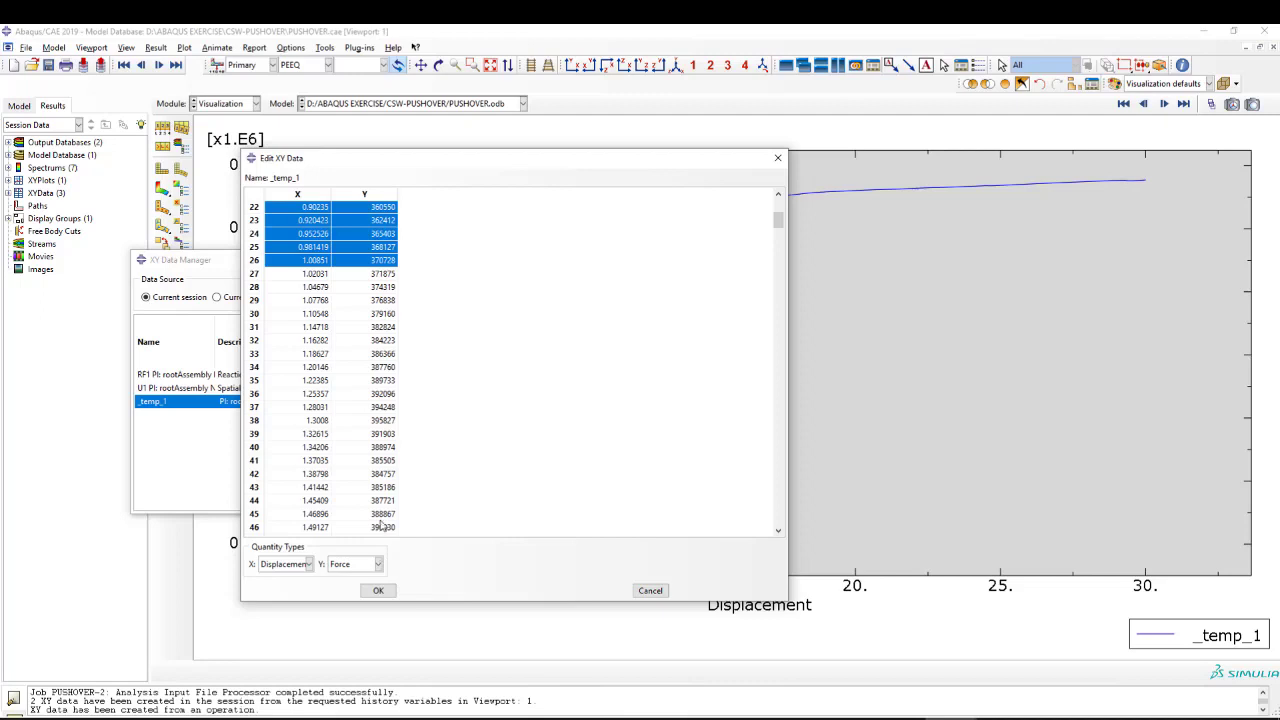
left_click(647, 591)
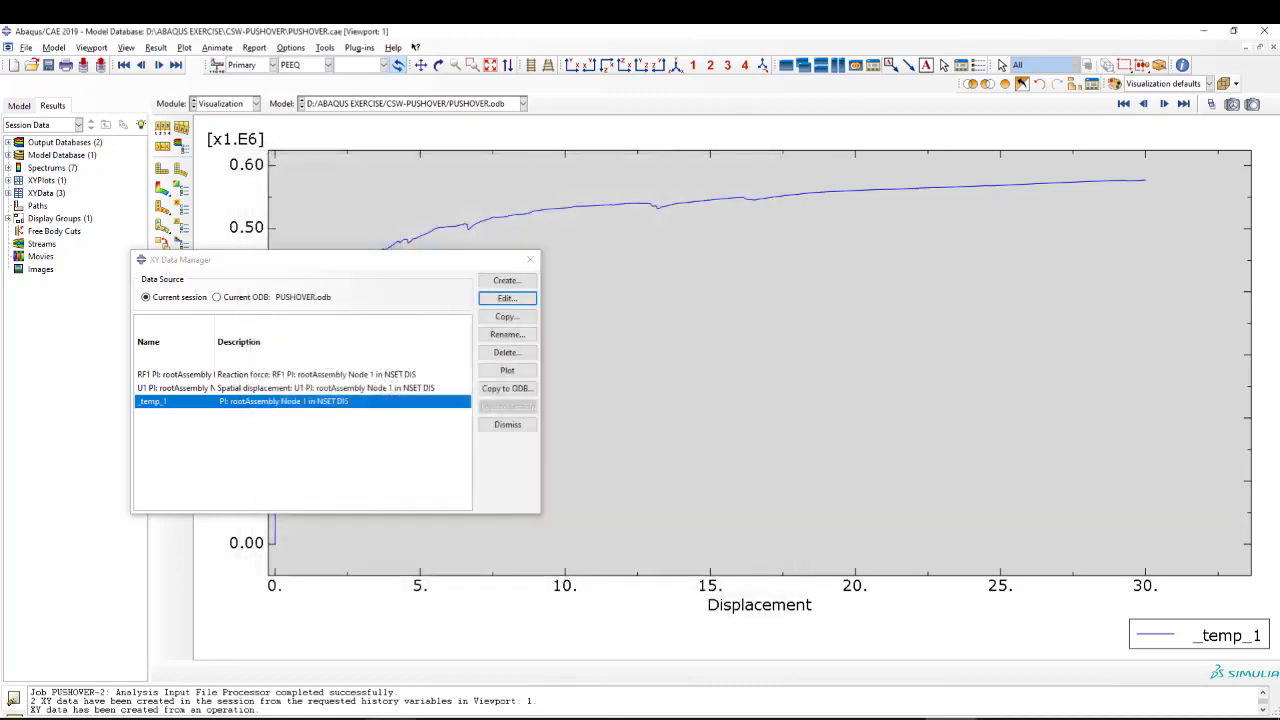
Open the results of the running PUSHOVER-2 job and display its last available frame.
left_click(529, 260)
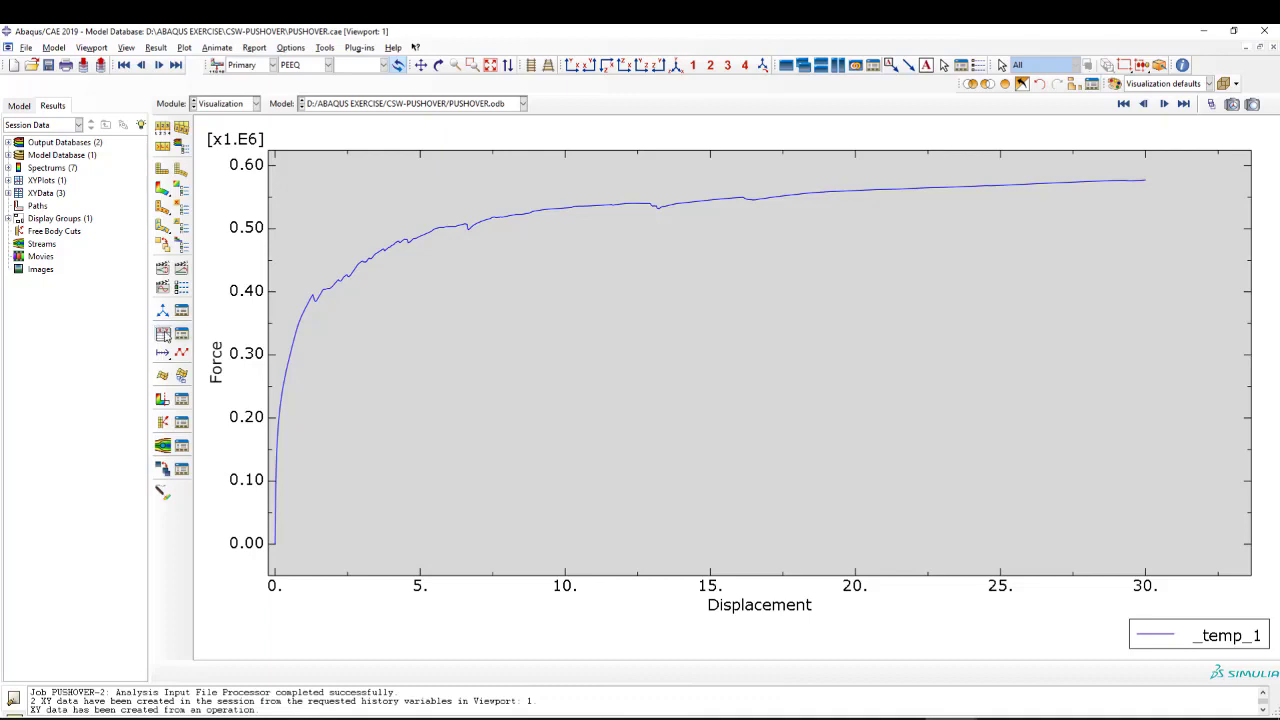
left_click(215, 103)
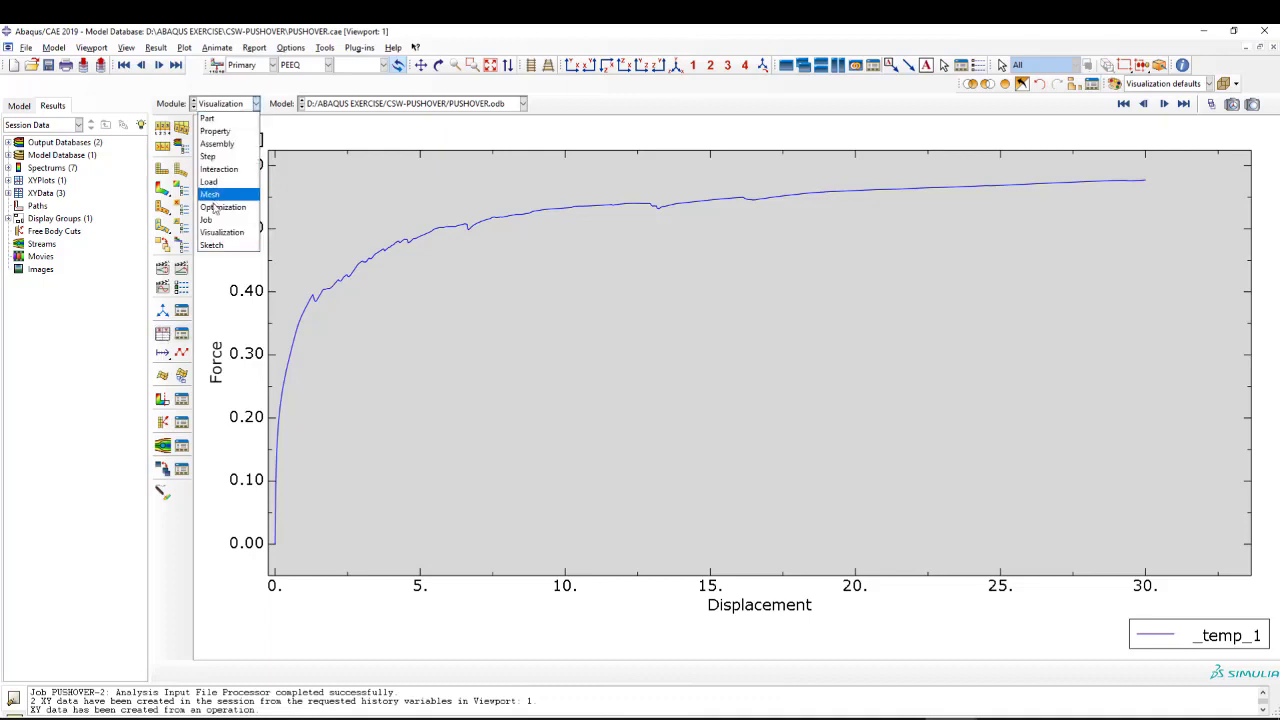
left_click(215, 228)
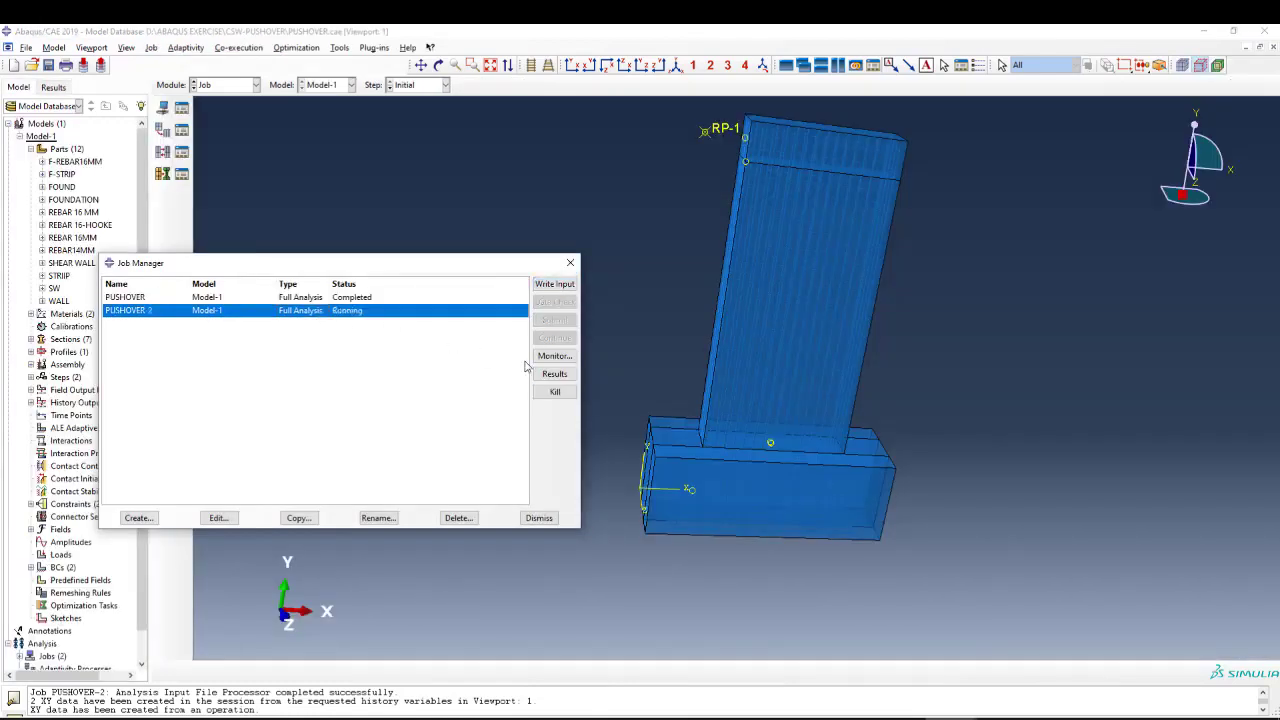
left_click(555, 376)
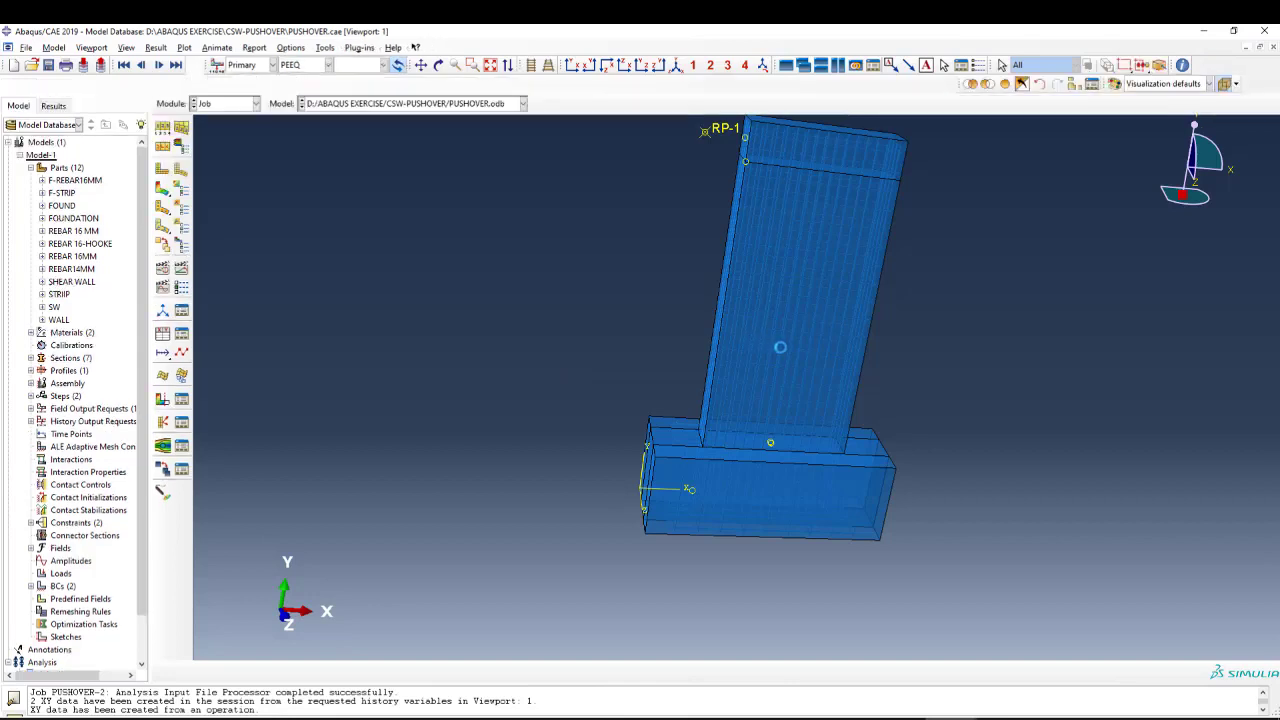
scroll(818, 380, "down", 2)
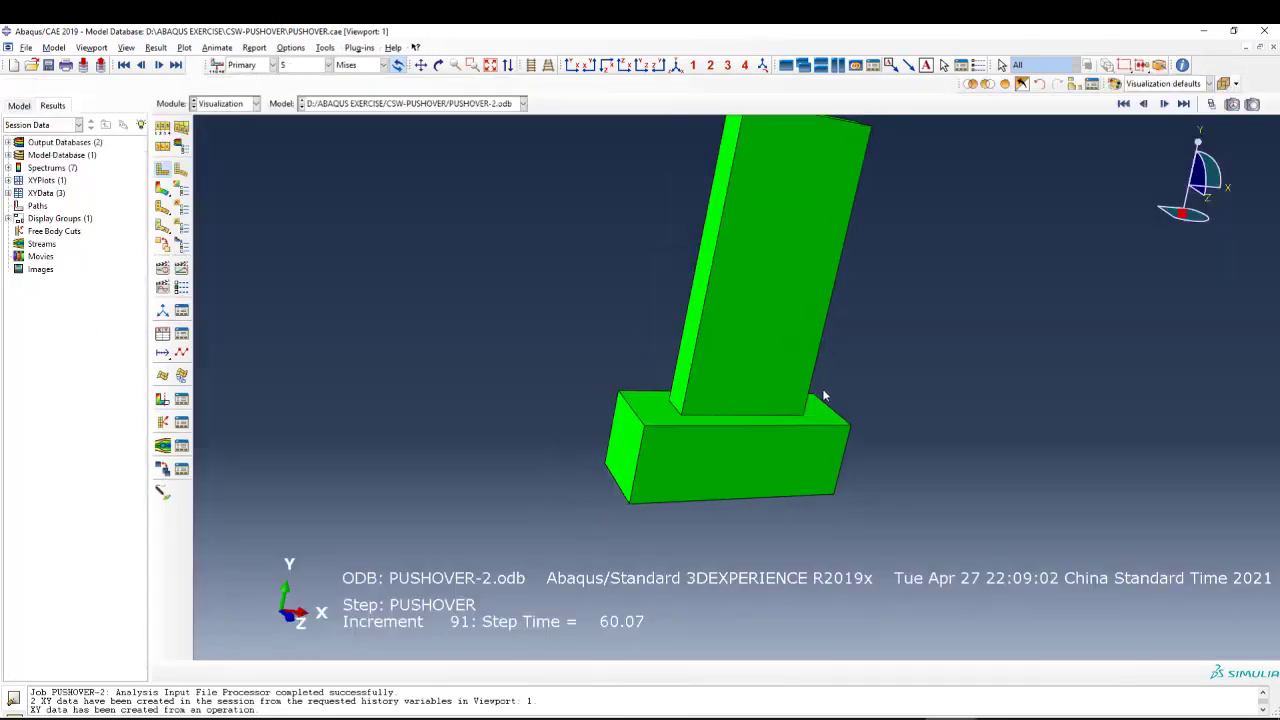
left_click(1183, 104)
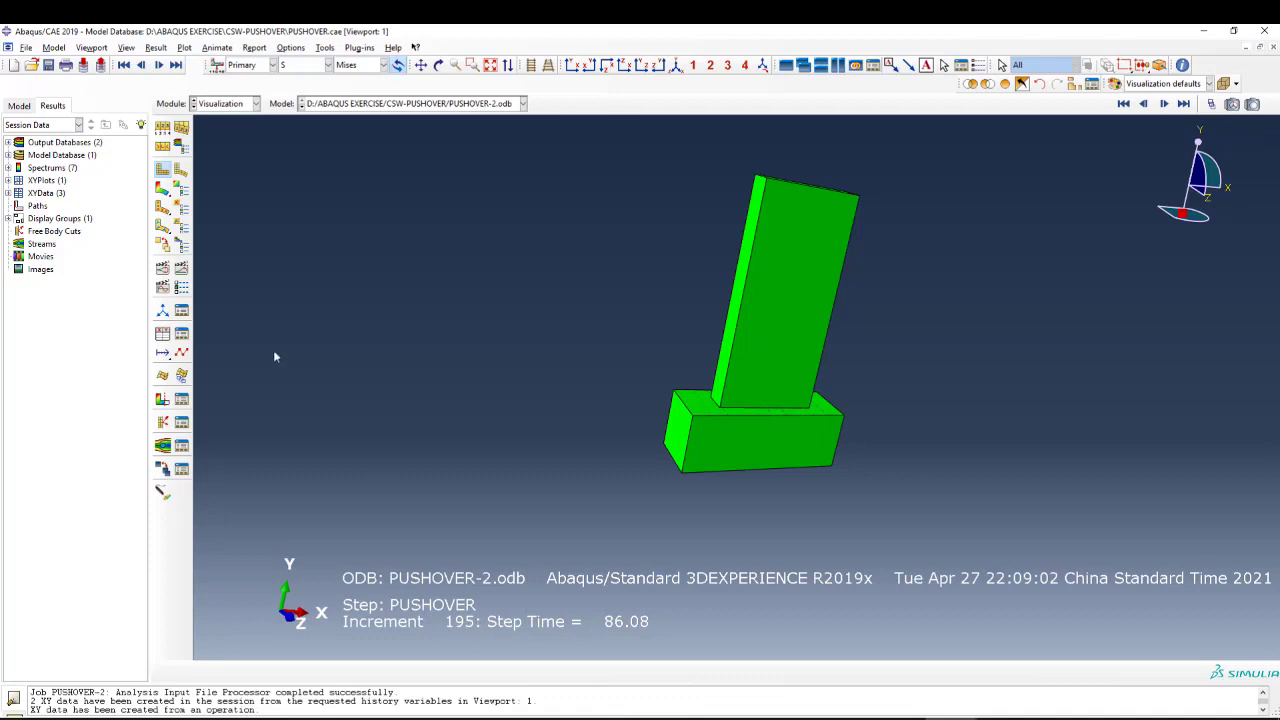
Delete the saved RF1 reaction force and U1 displacement XY data from the session.
left_click(181, 334)
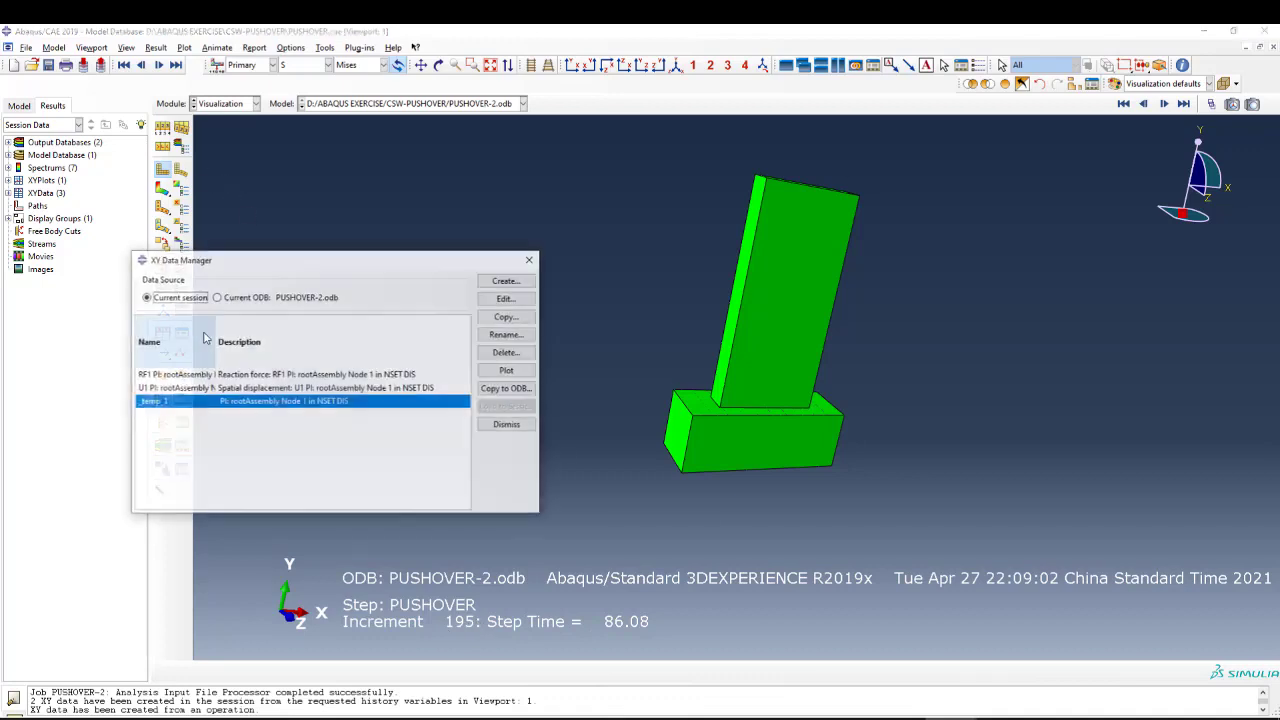
left_click(240, 375)
left_click(244, 388, "shift")
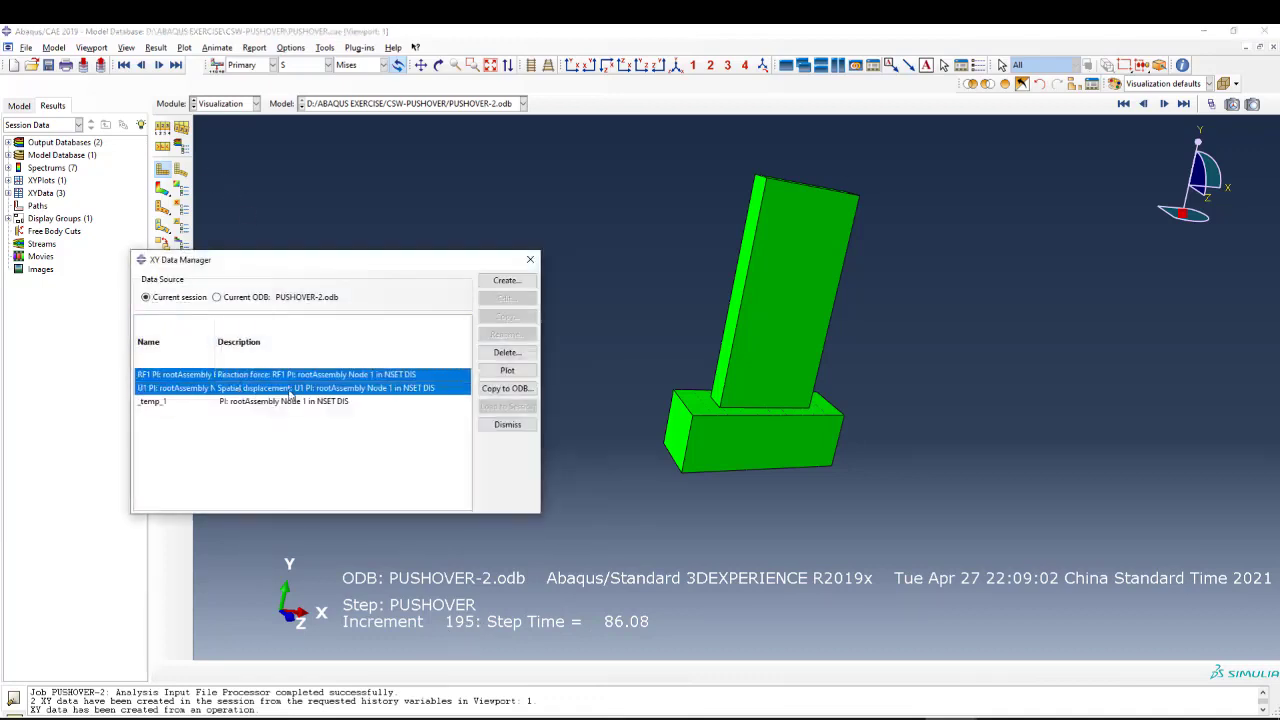
left_click(505, 353)
left_click(604, 393)
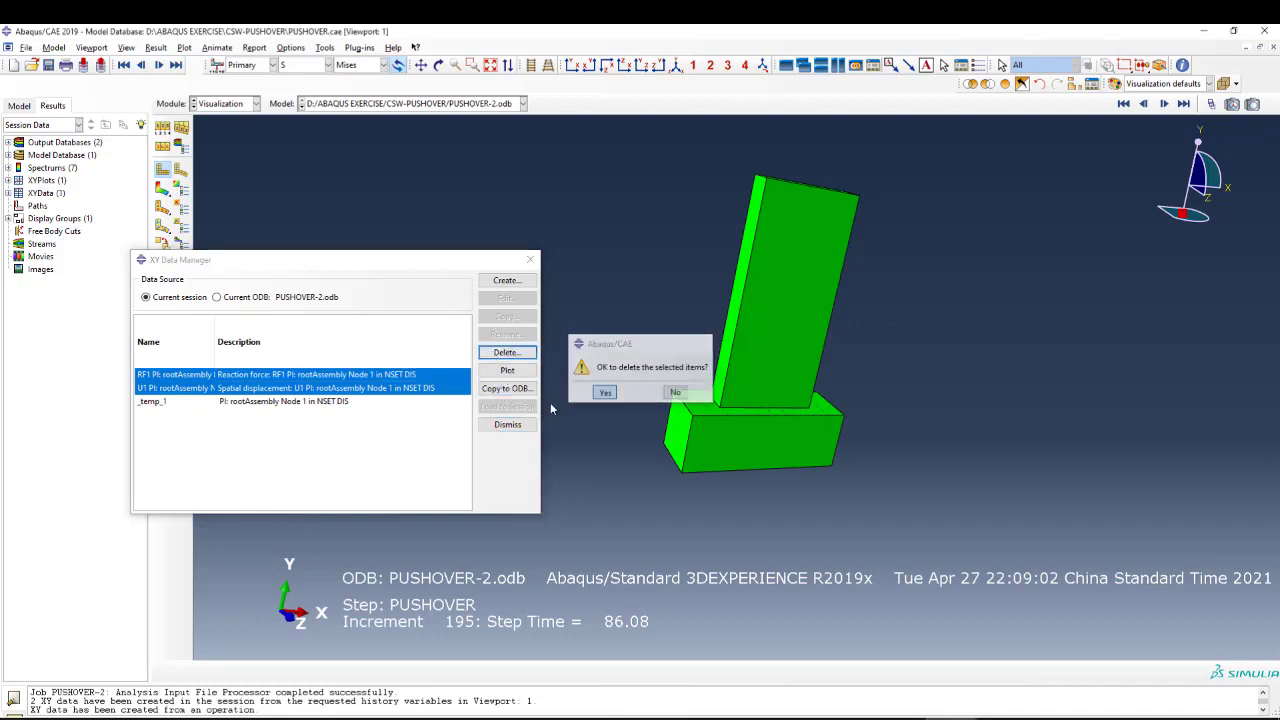
Rename the remaining _temp_1 XY data as FD.
left_click(320, 375)
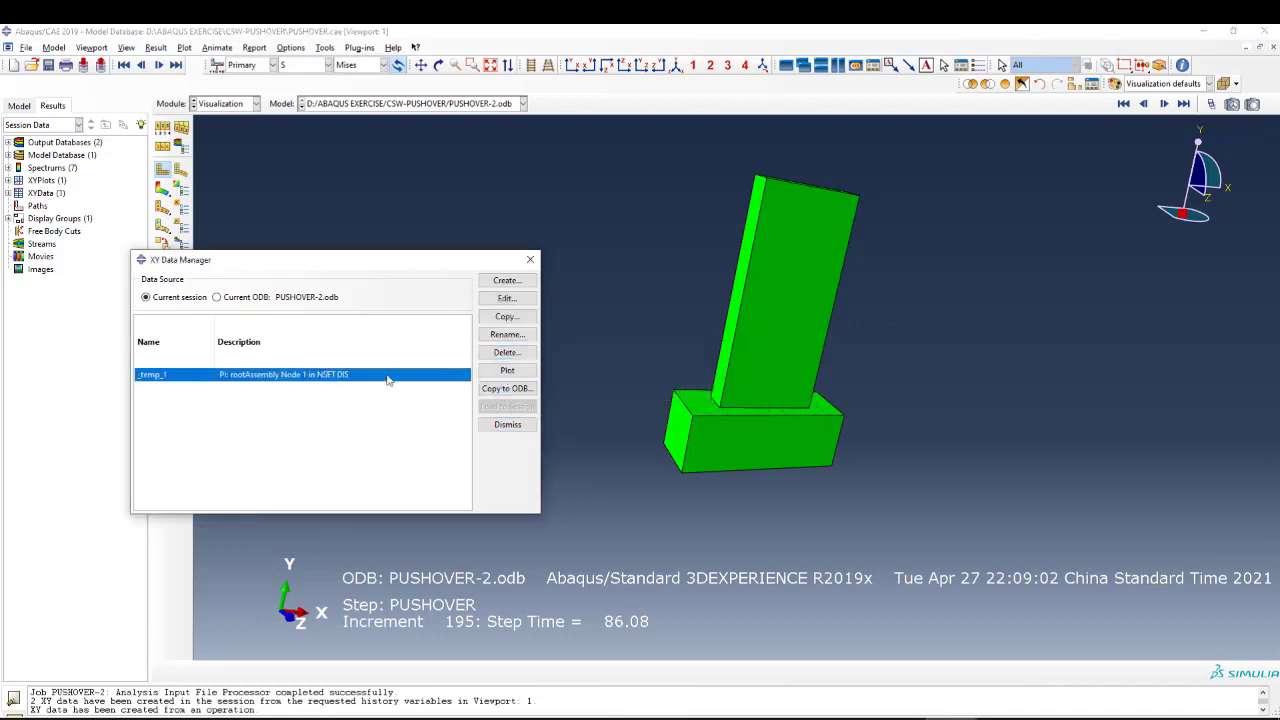
left_click(505, 336)
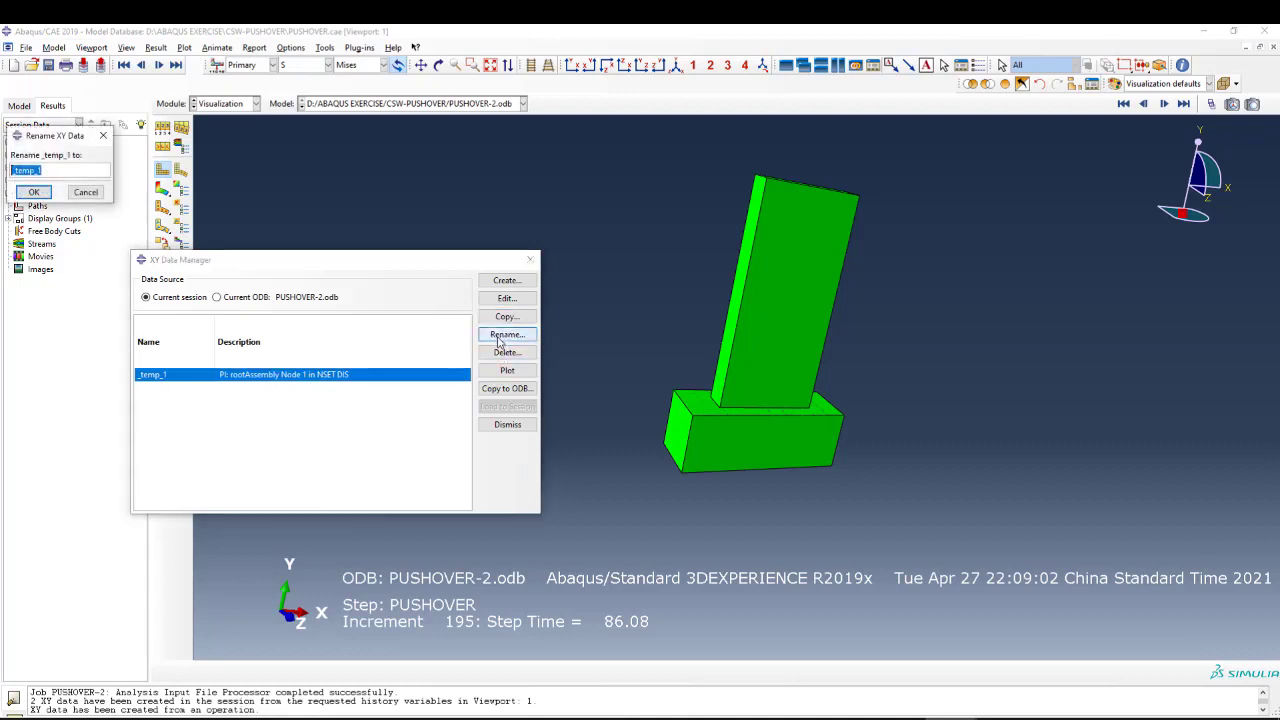
type("fd")
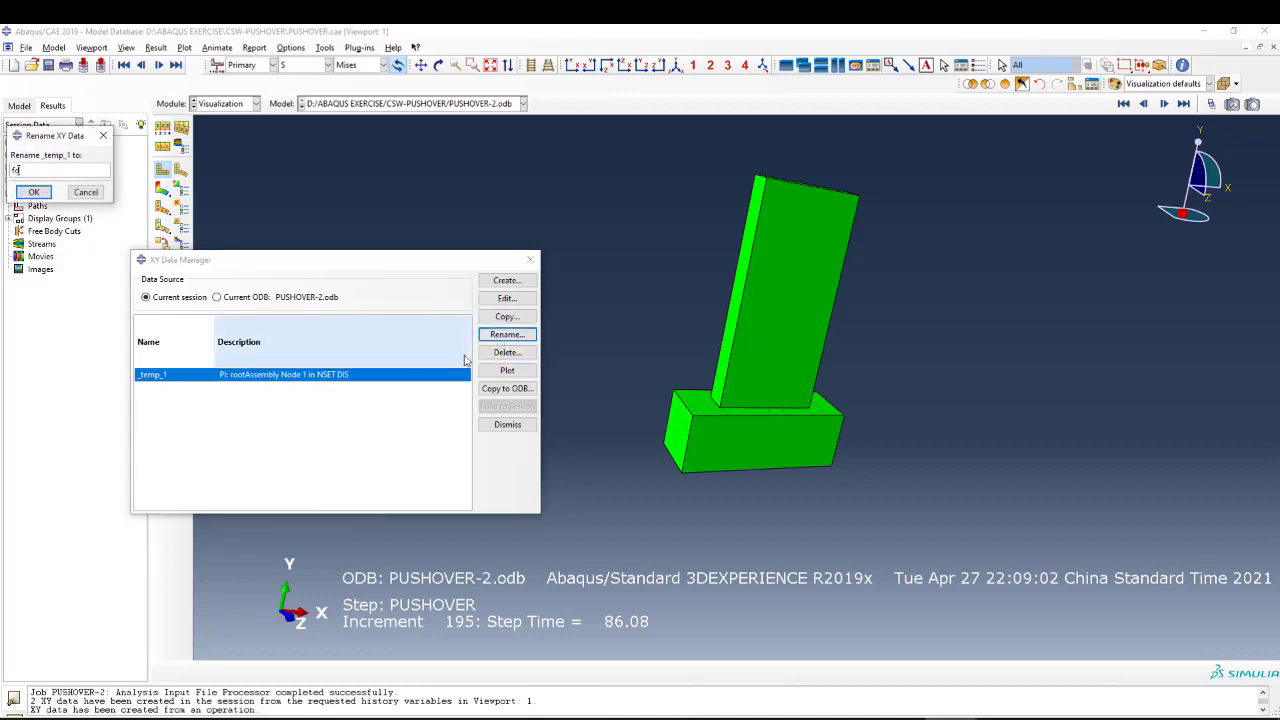
key("BackSpace")
key("BackSpace")
type("DIS")
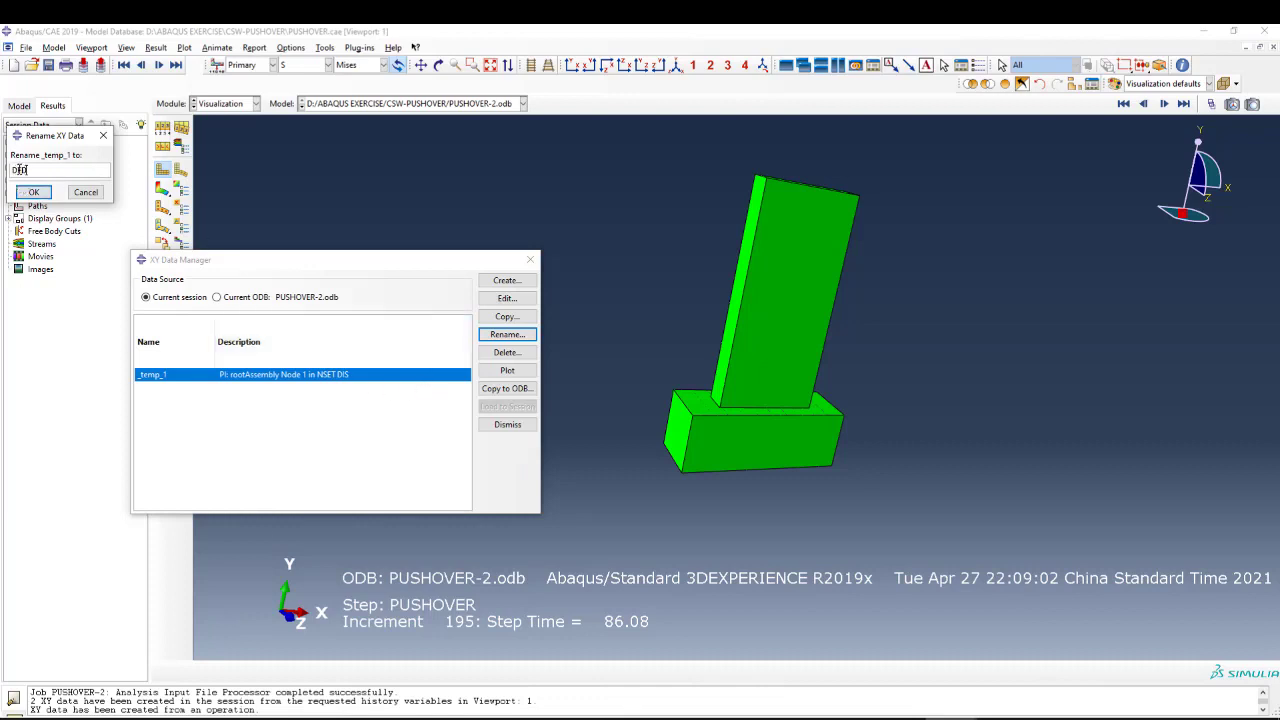
left_click_drag(18, 170, 11, 172)
key("BackSpace")
left_click(33, 192)
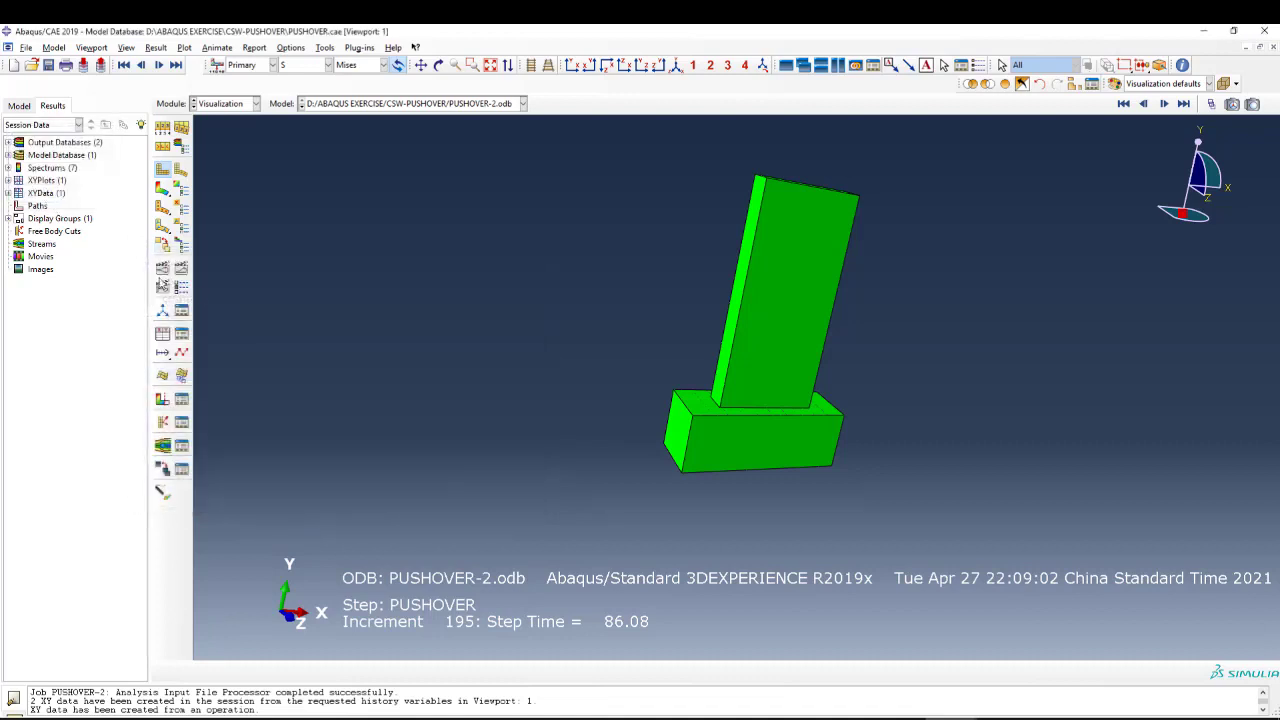
Create XY data from the PUSHOVER-2 history output for RF1 and U1 of set DIS, saving them as is with curves plotted.
left_click(163, 333)
left_click(330, 302)
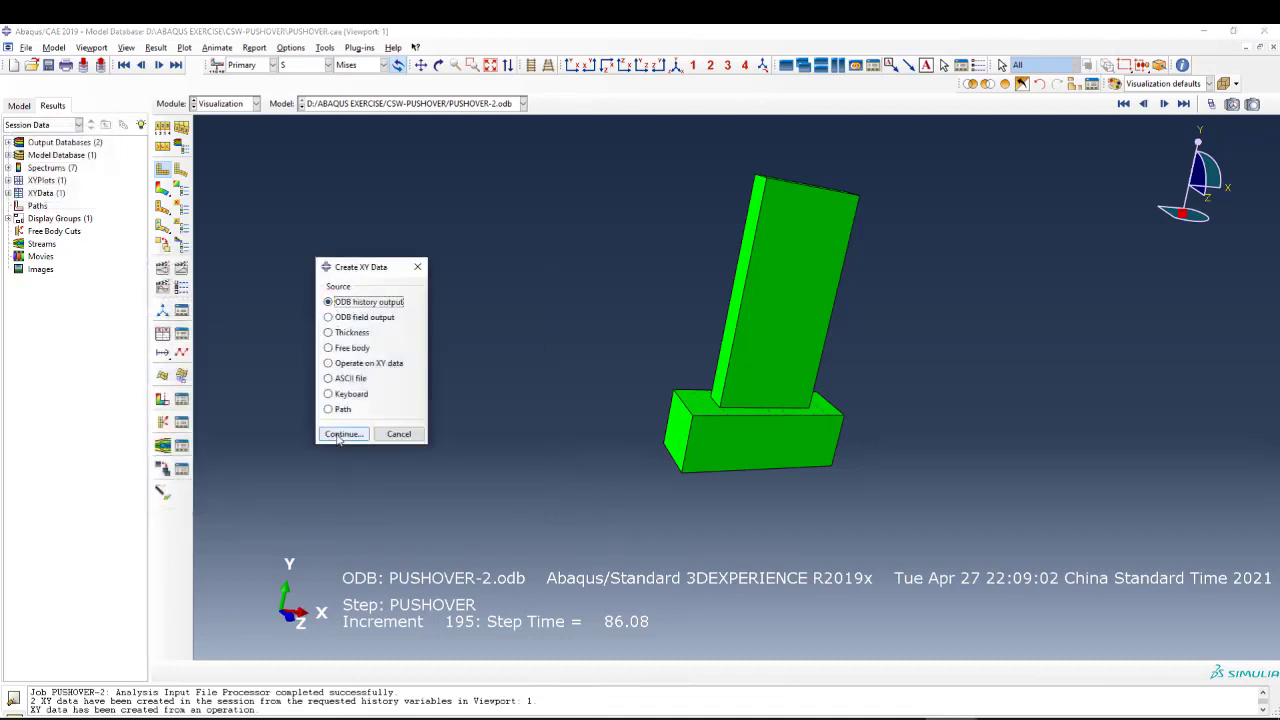
left_click(343, 434)
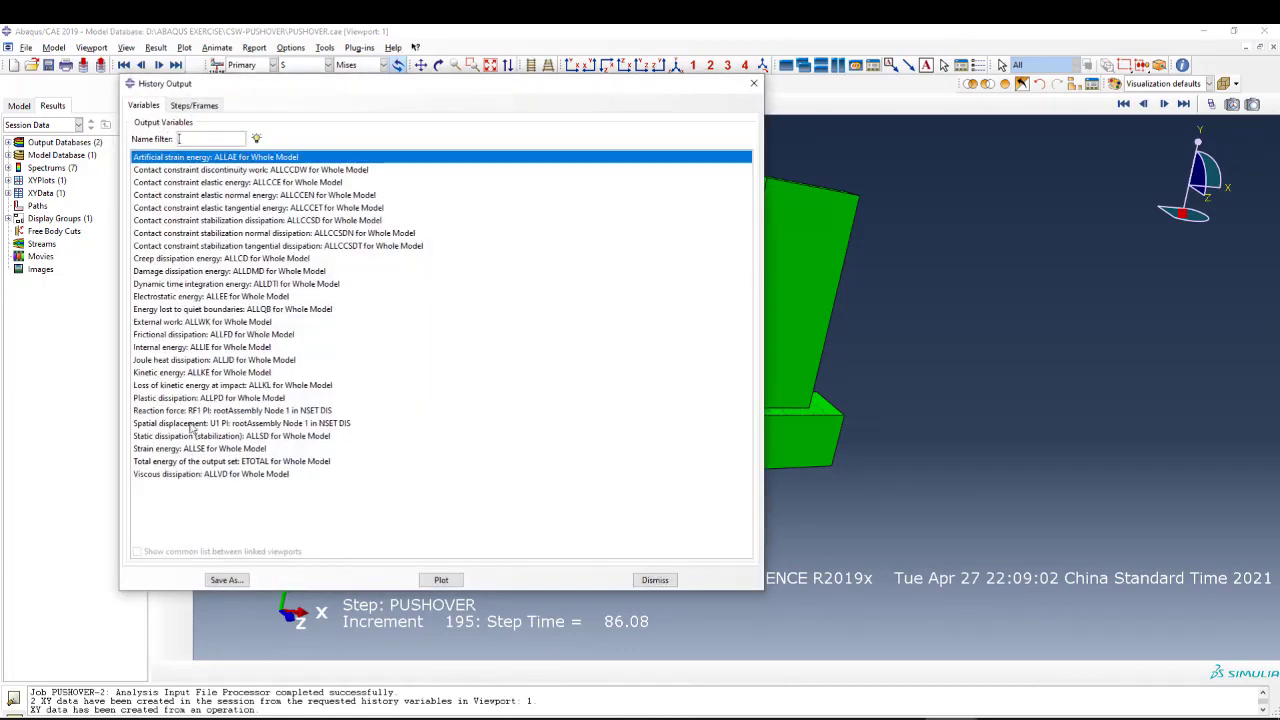
left_click(170, 397)
left_click(170, 411)
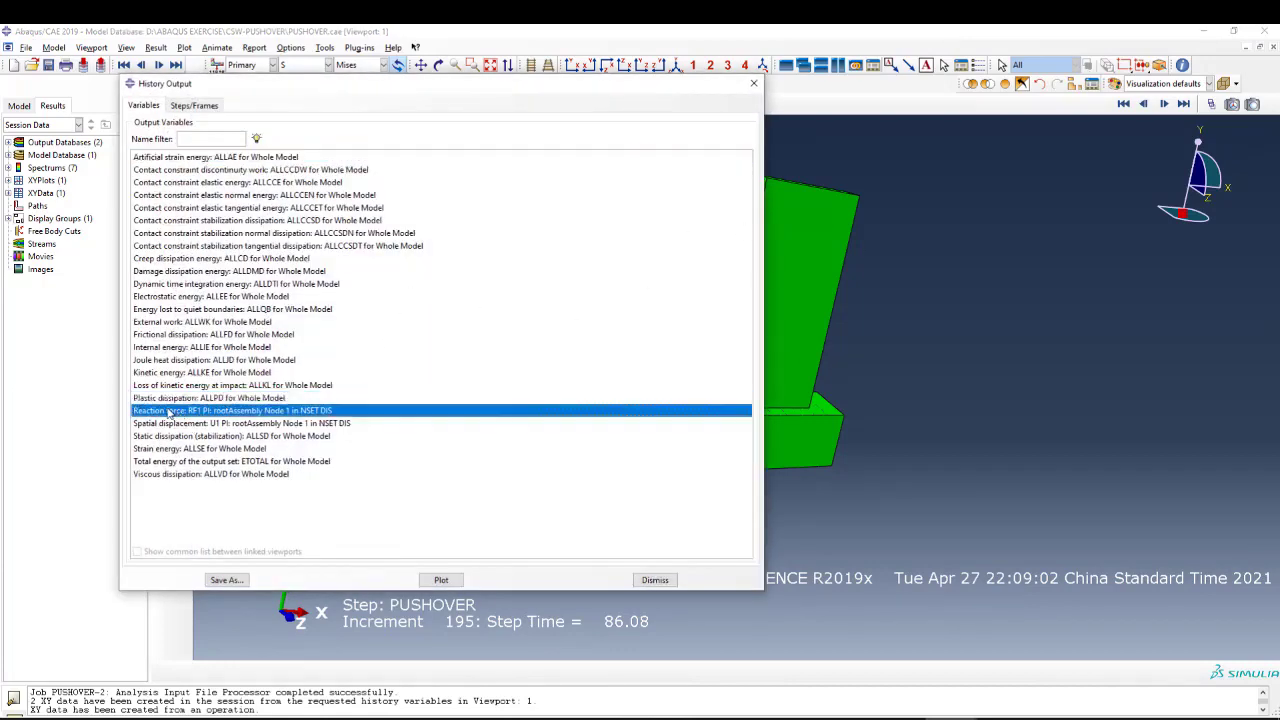
left_click(178, 424, "shift")
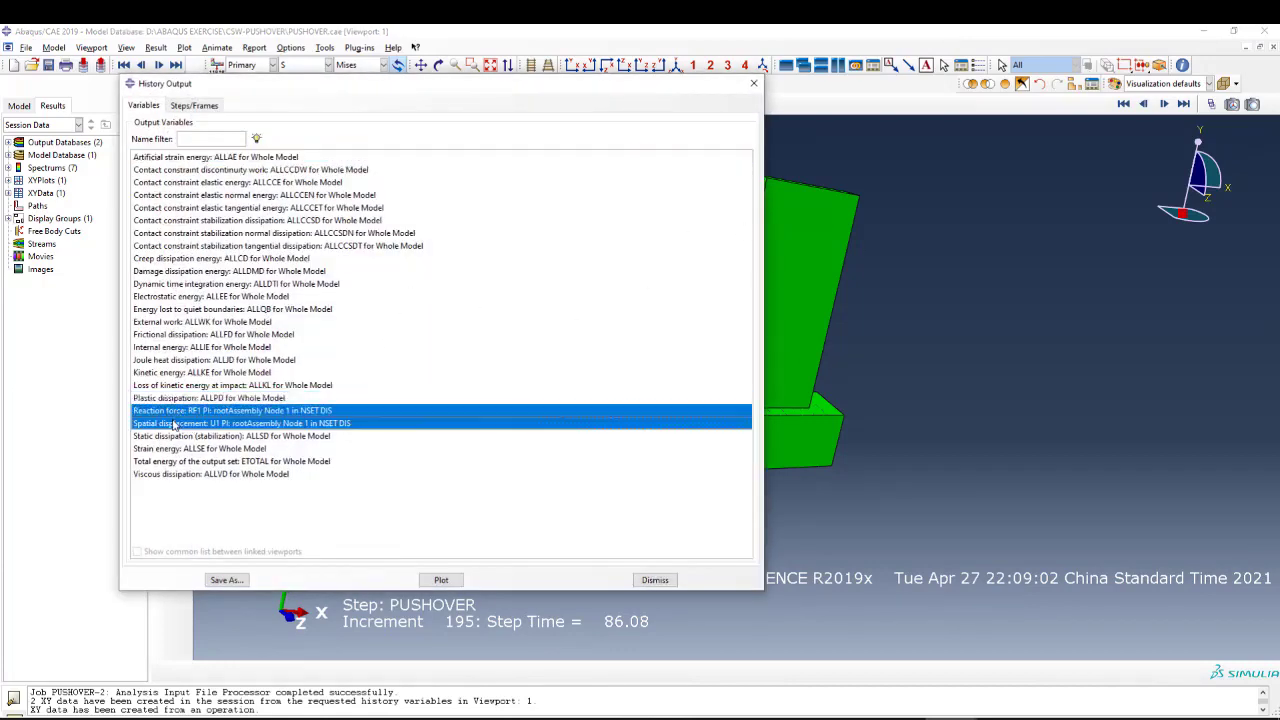
left_click(238, 580)
left_click(395, 459)
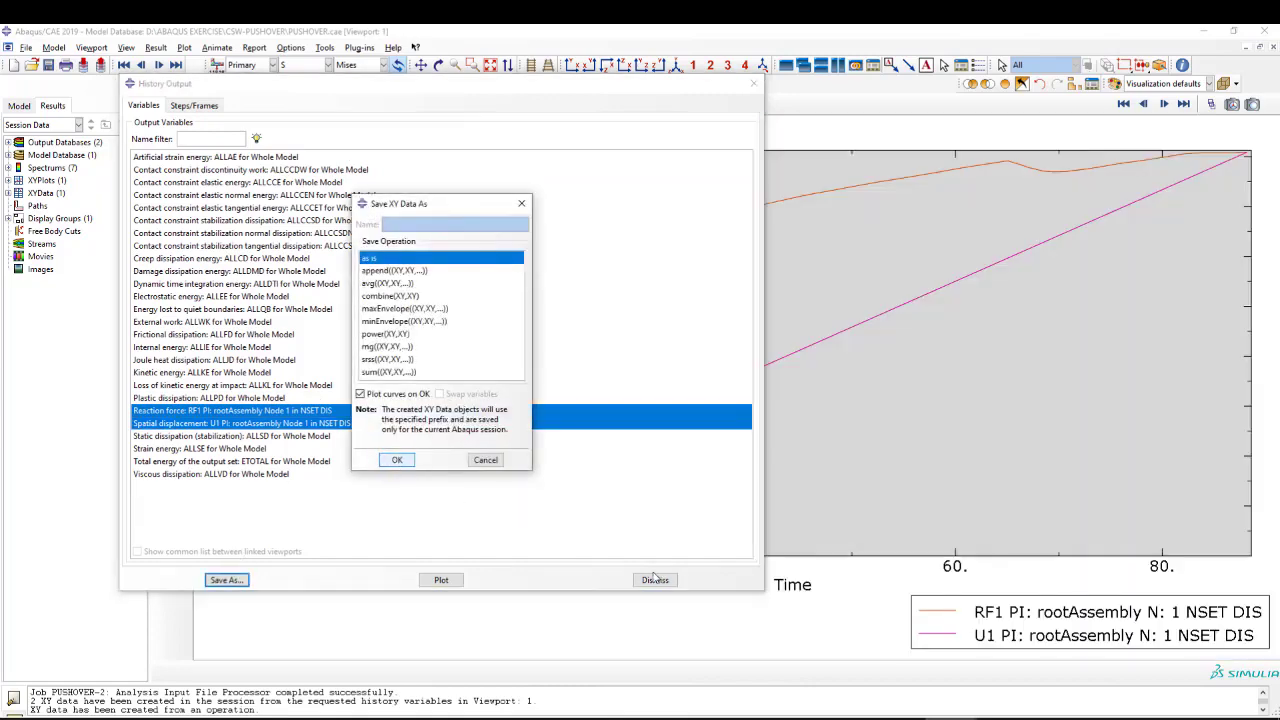
left_click(655, 579)
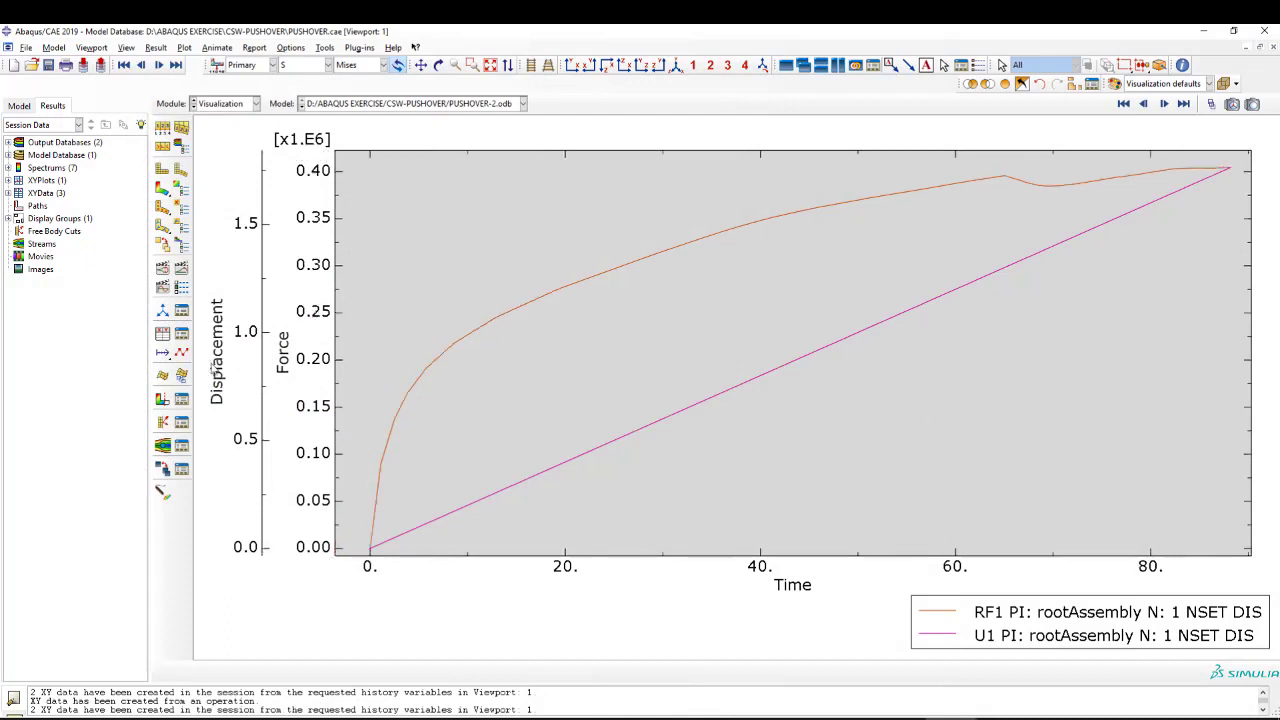
Combine the PUSHOVER-2 U1 displacement and RF1 reaction force data with combine(X,X) and plot the fitted force-displacement curve.
left_click(162, 335)
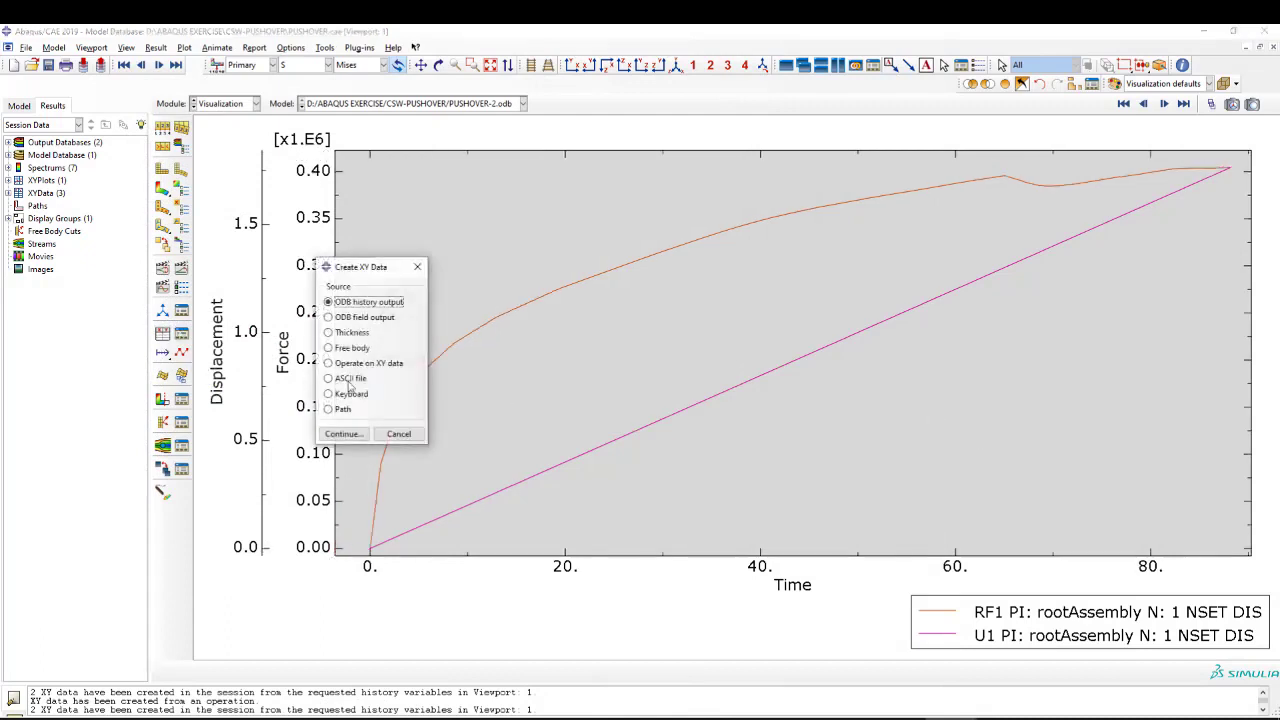
left_click(336, 363)
left_click(344, 438)
scroll(726, 408, "down", 3)
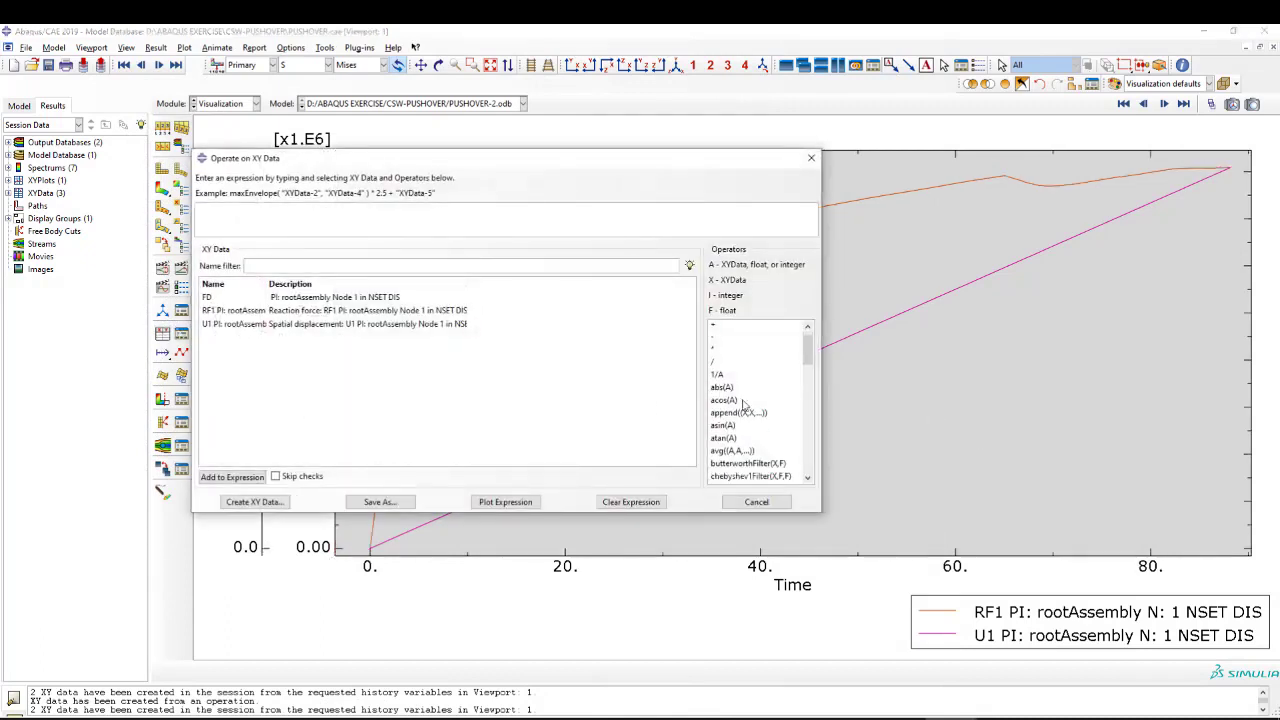
double_click(733, 403)
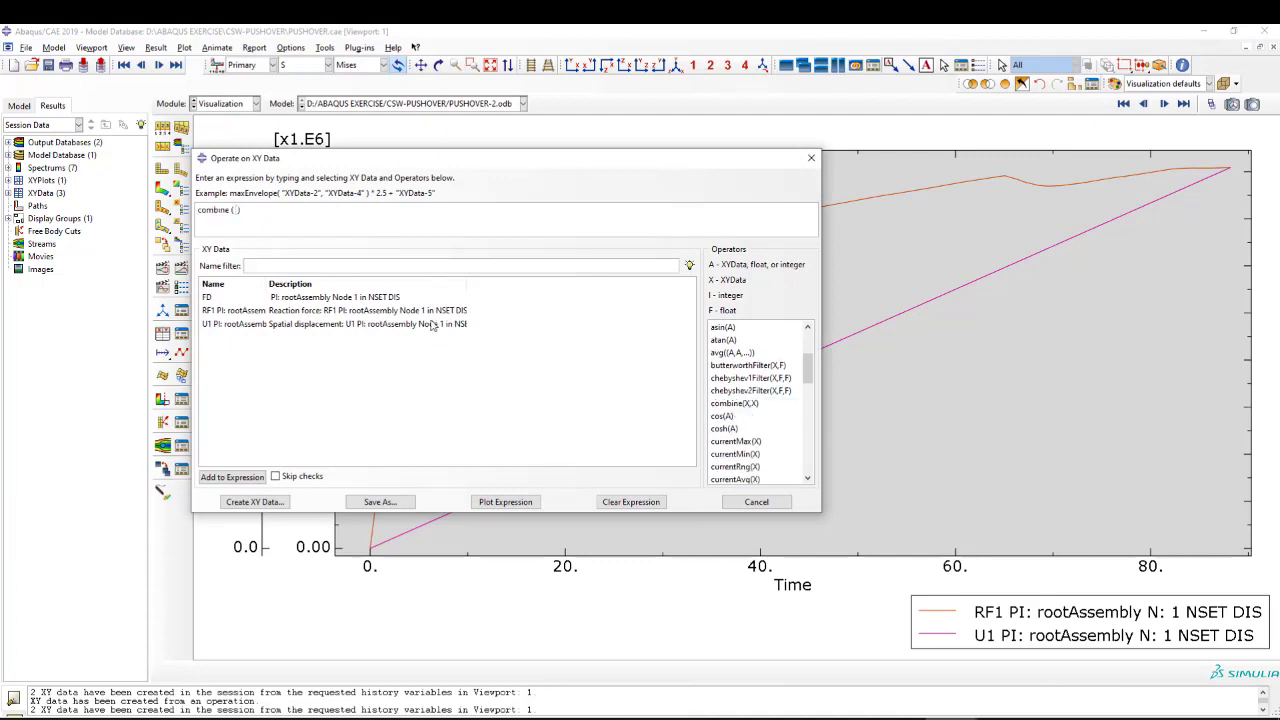
double_click(437, 324)
double_click(405, 310)
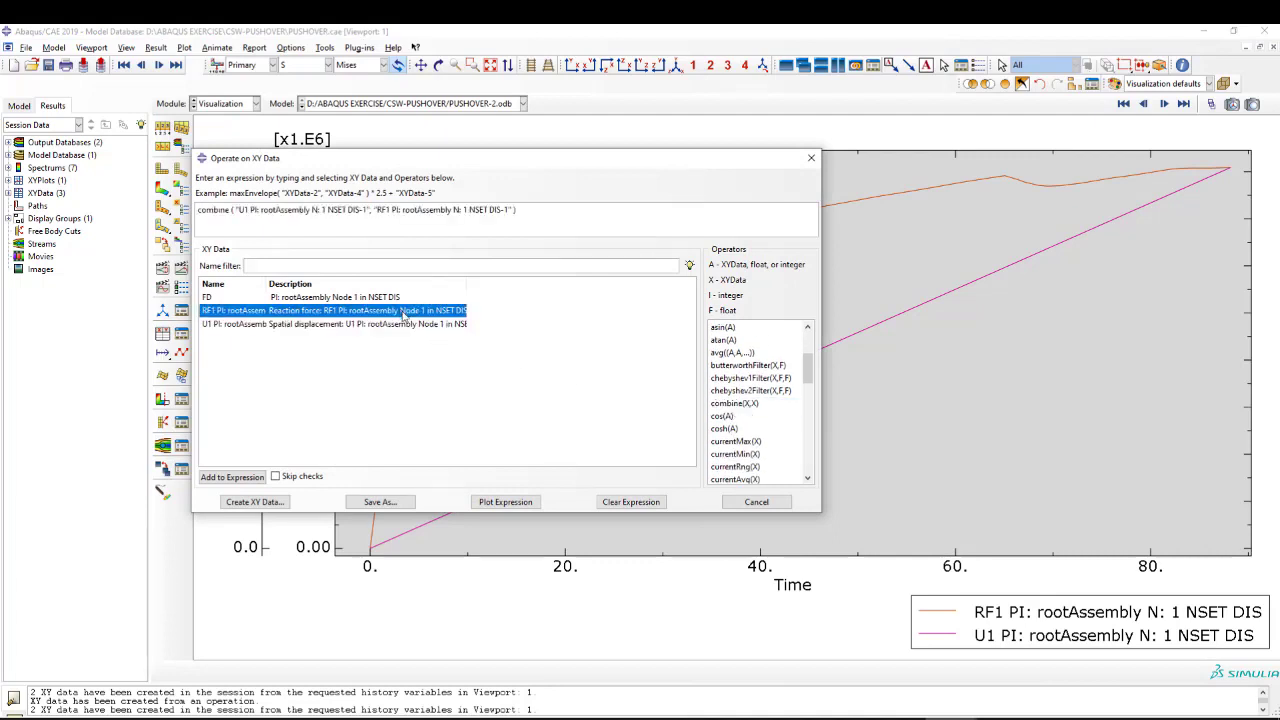
left_click(505, 501)
left_click(811, 157)
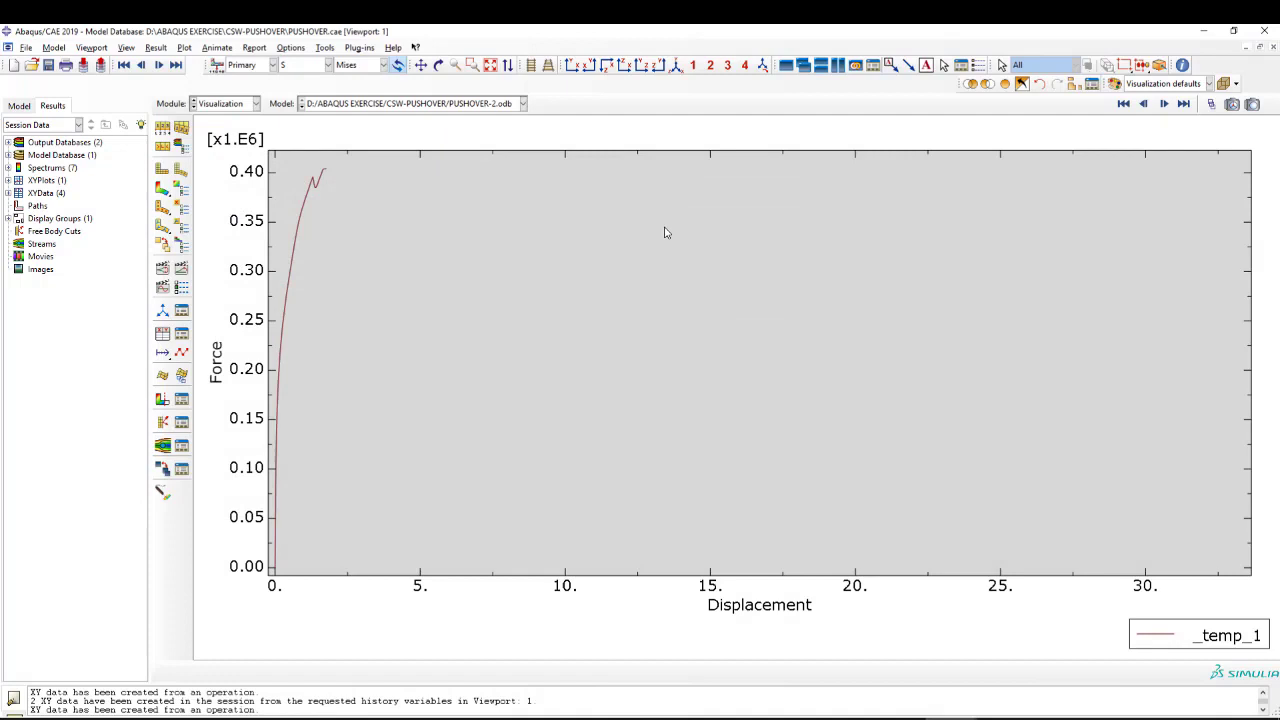
left_click(491, 67)
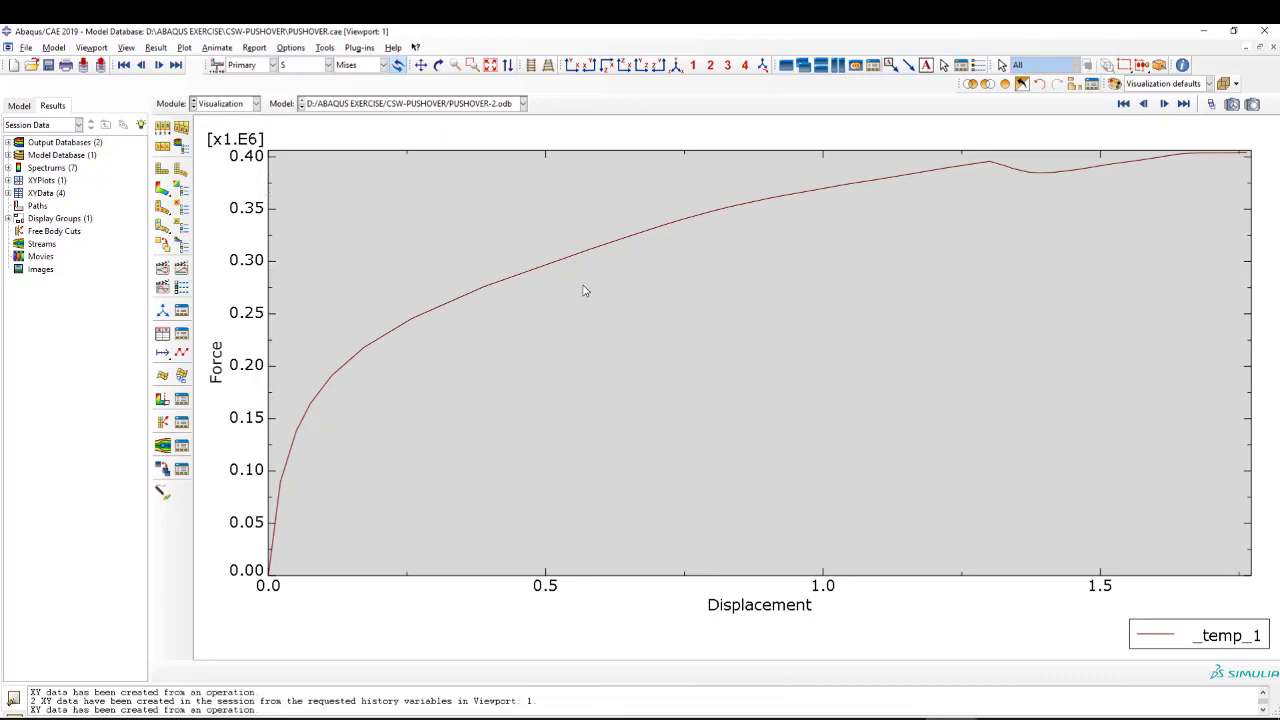
scroll(768, 289, "down", 2)
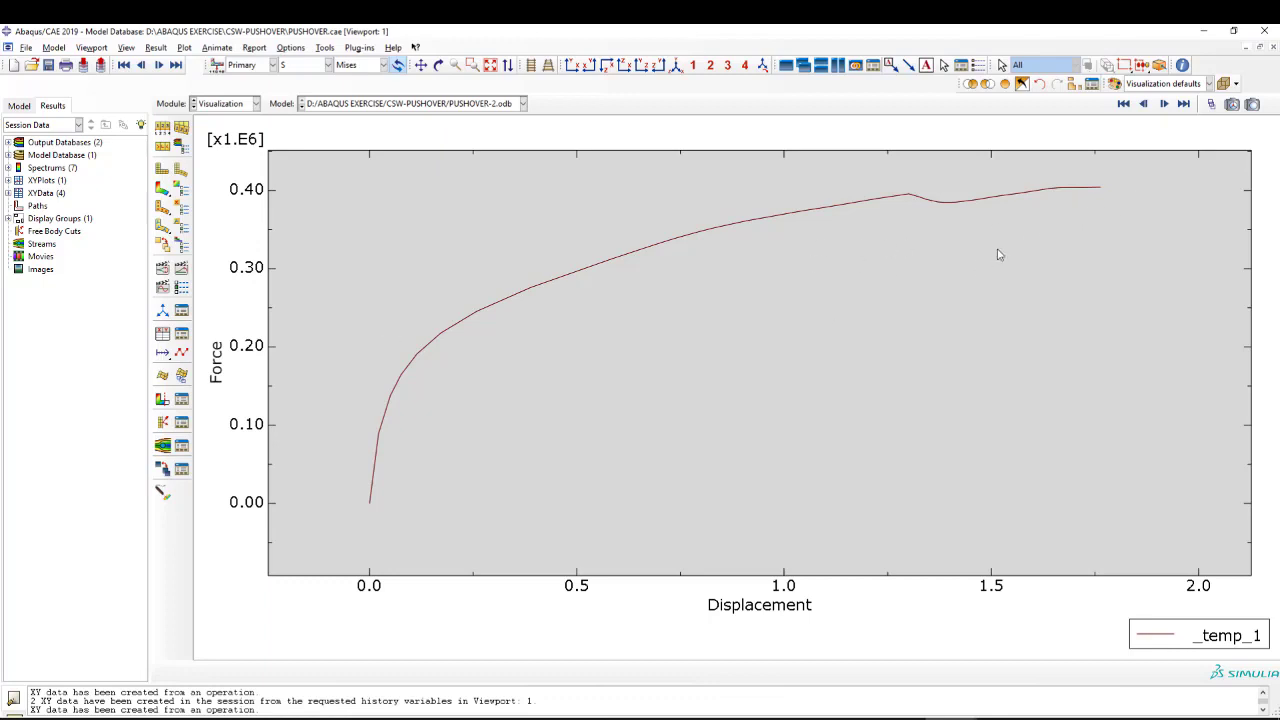
Plot the FD and _temp_1 force-displacement curves together in one graph.
left_click(181, 338)
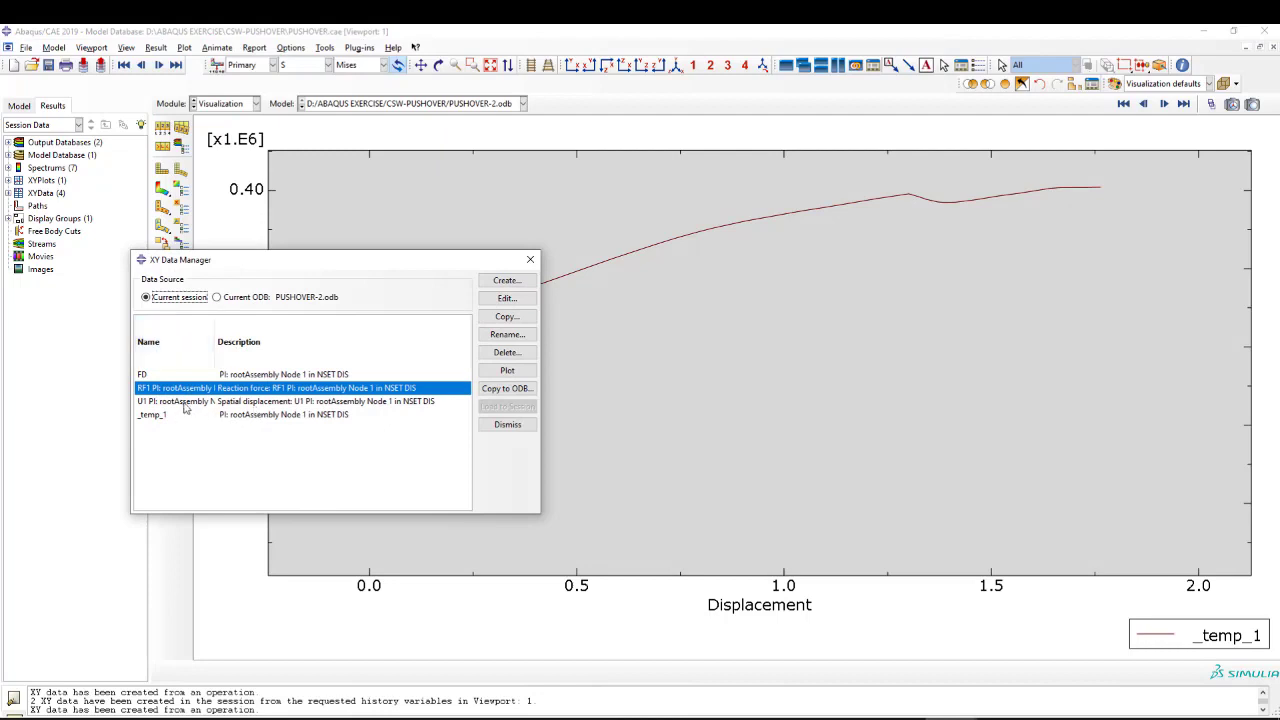
left_click(184, 402)
left_click(184, 415)
left_click(180, 376, "ctrl")
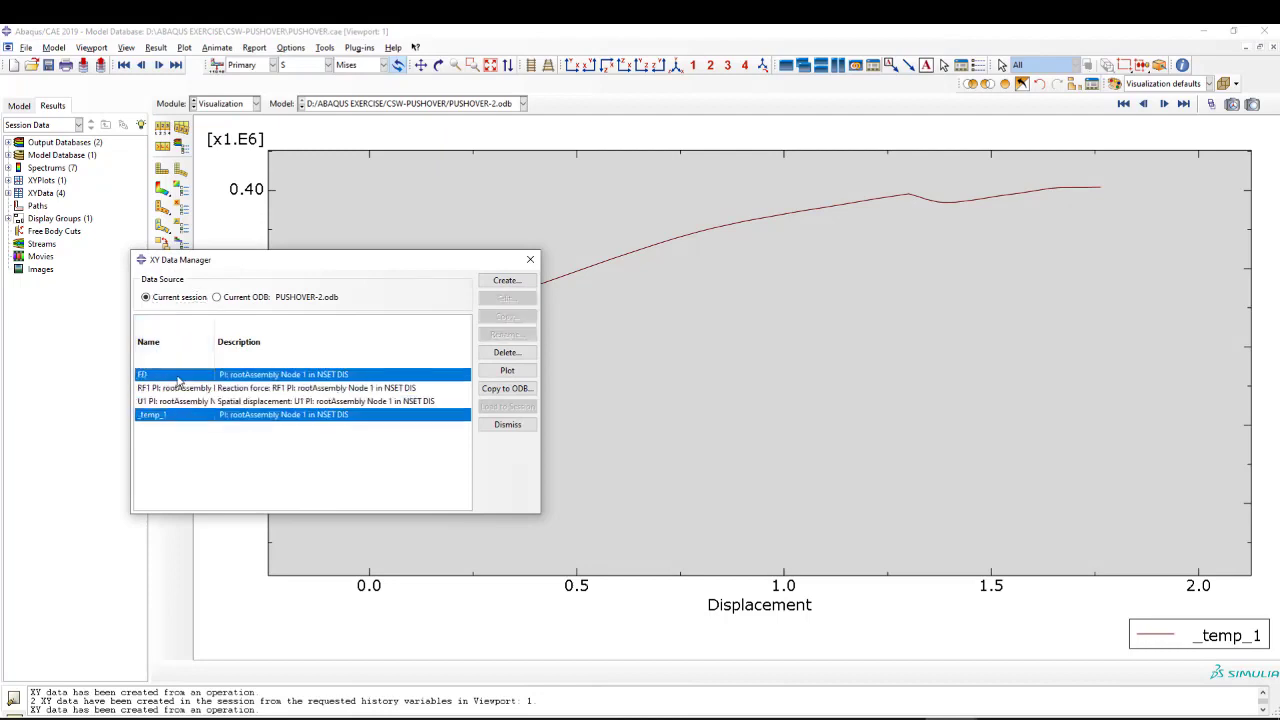
left_click(510, 375)
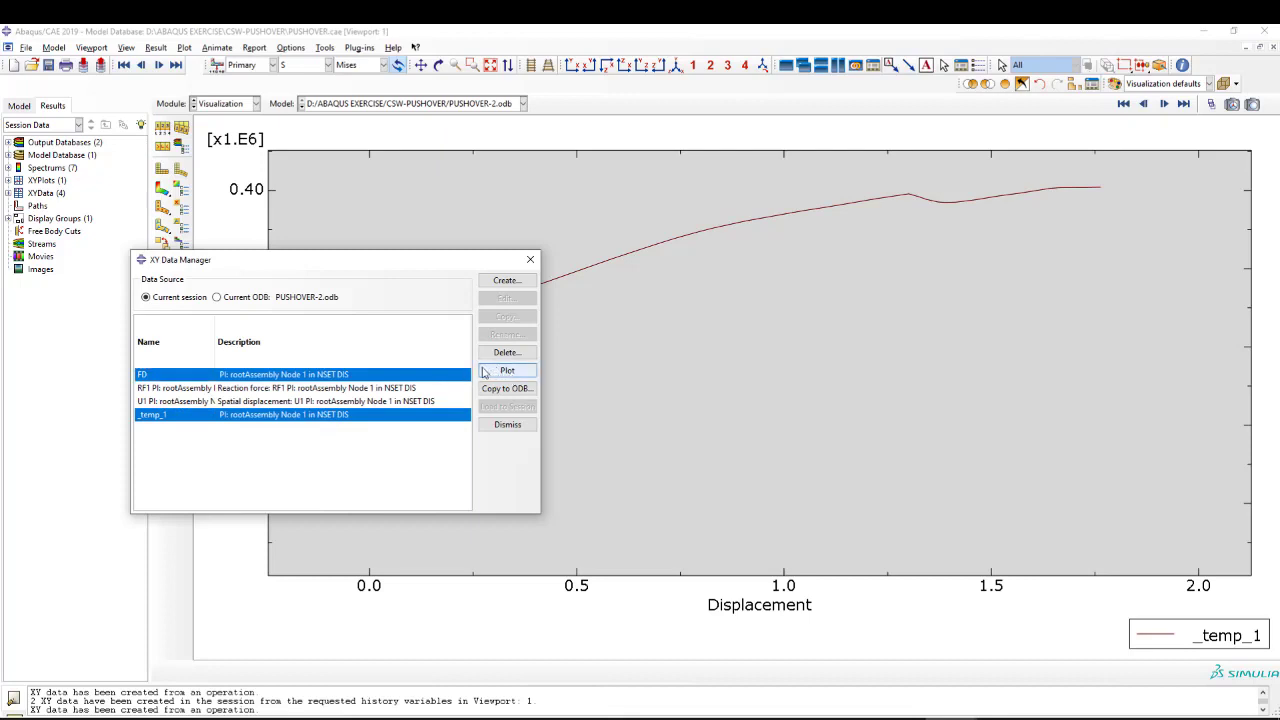
left_click(532, 262)
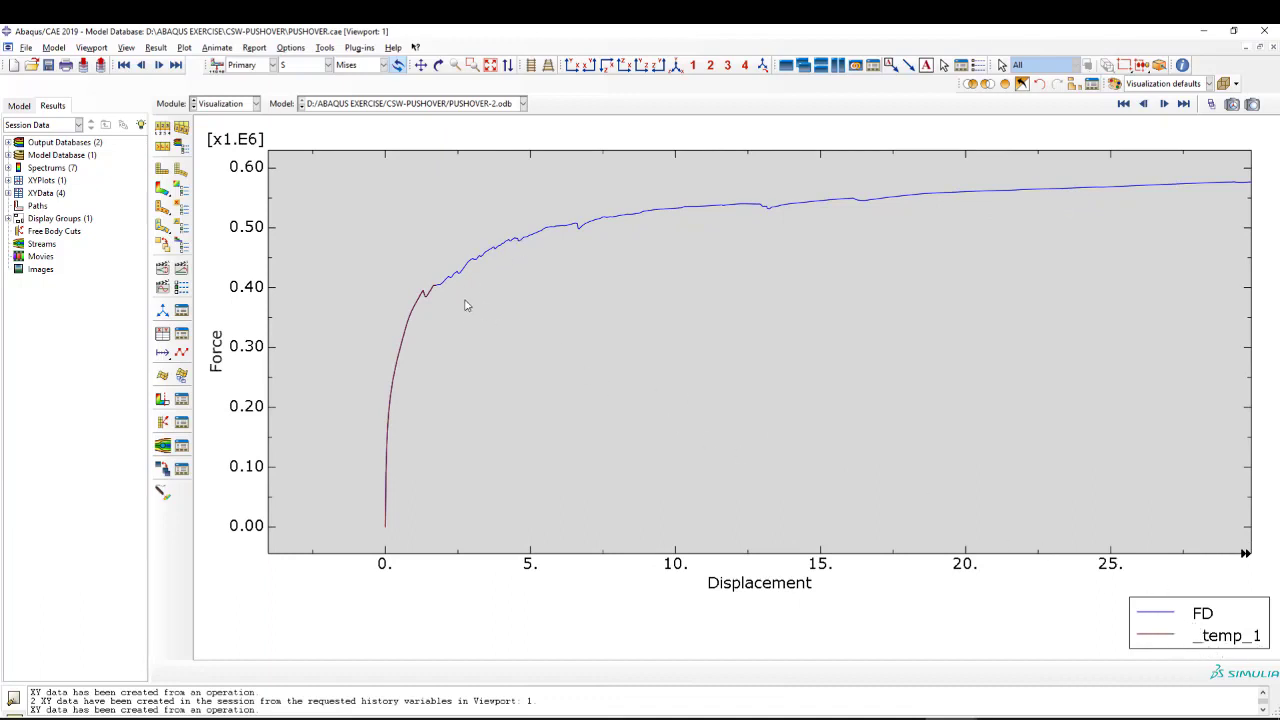
Compare the FD and _temp_1 curves up close where the _temp_1 curve ends, and over the full displacement range.
scroll(465, 303, "down", 1)
scroll(470, 298, "up", 3)
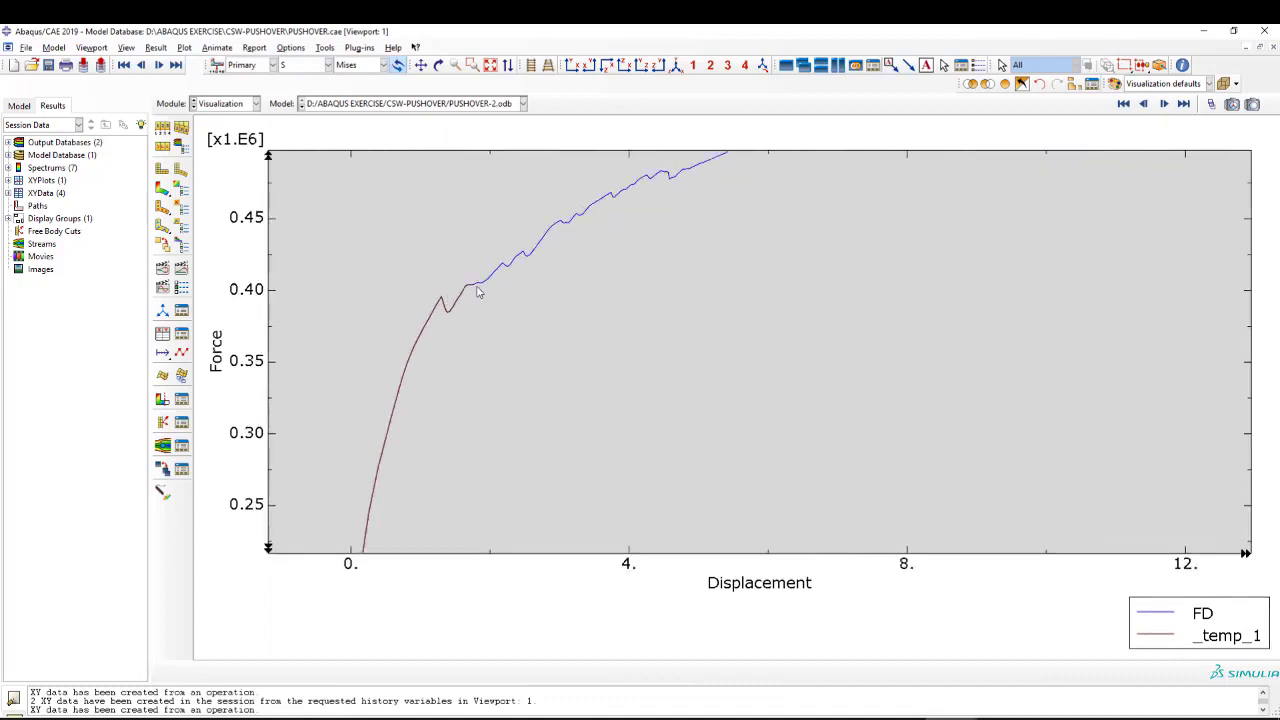
scroll(478, 292, "up", 1)
scroll(480, 290, "down", 3)
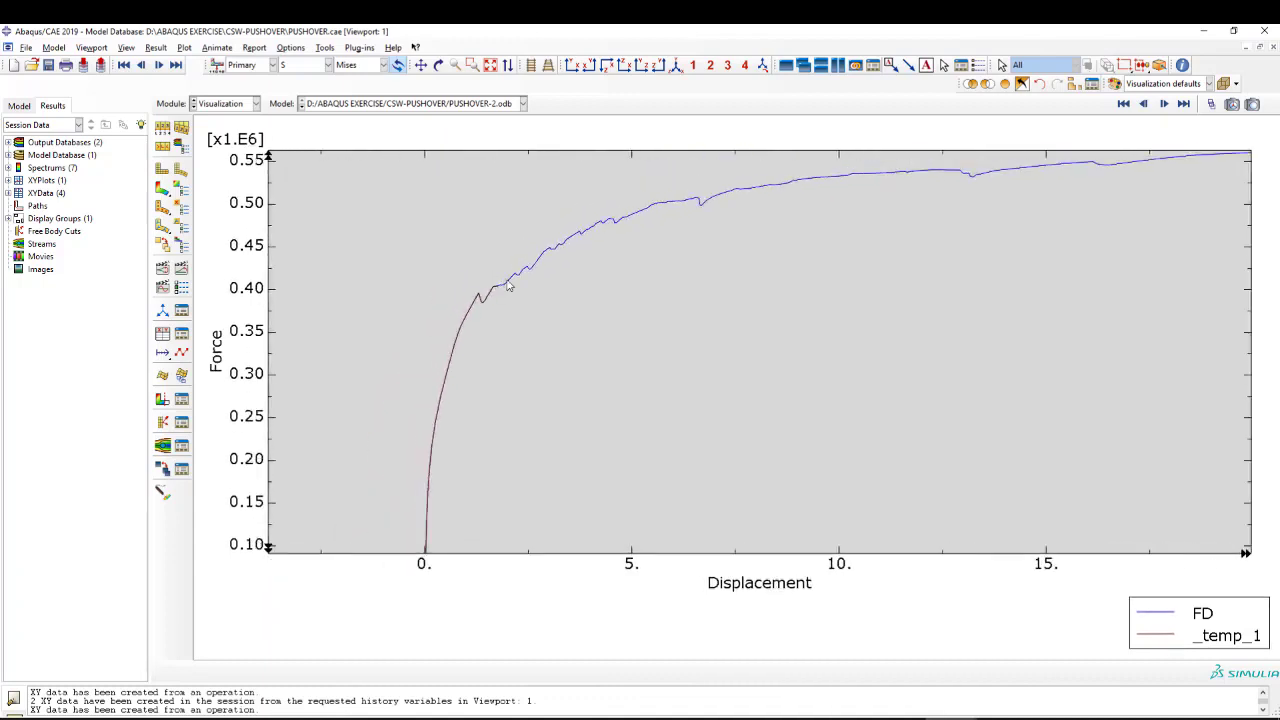
scroll(508, 286, "down", 1)
scroll(534, 296, "down", 1)
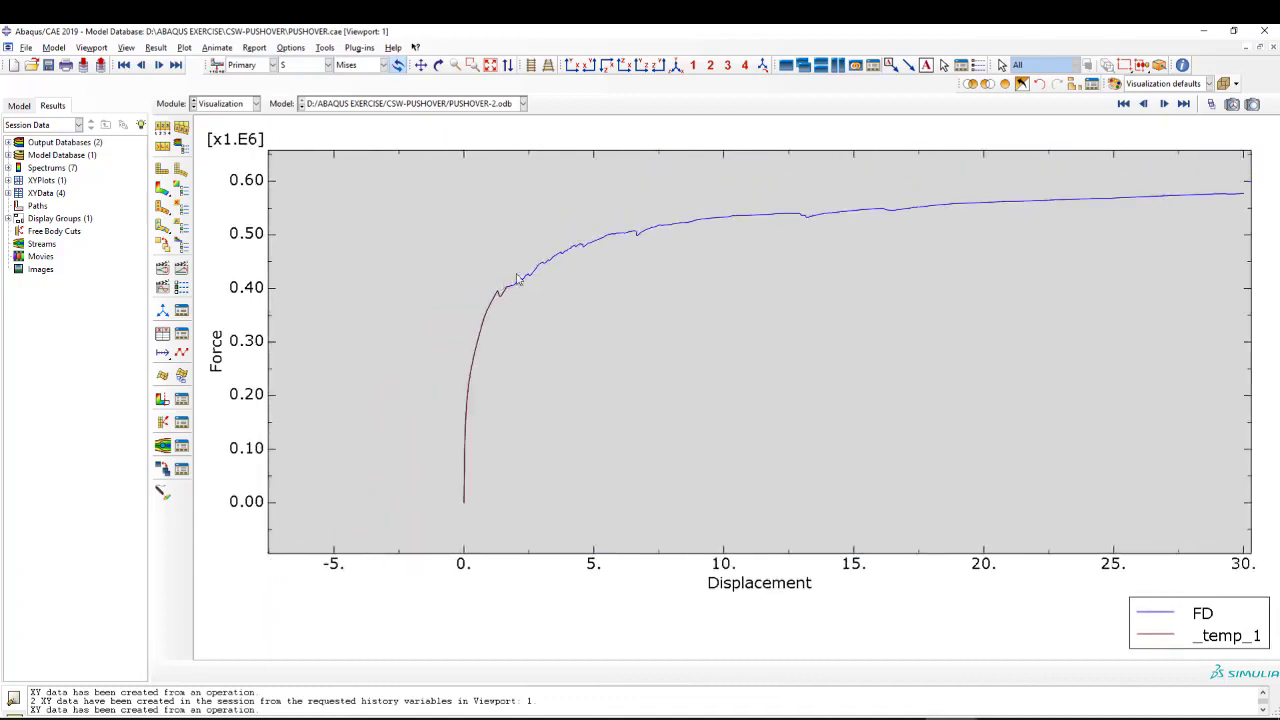
left_click(489, 65)
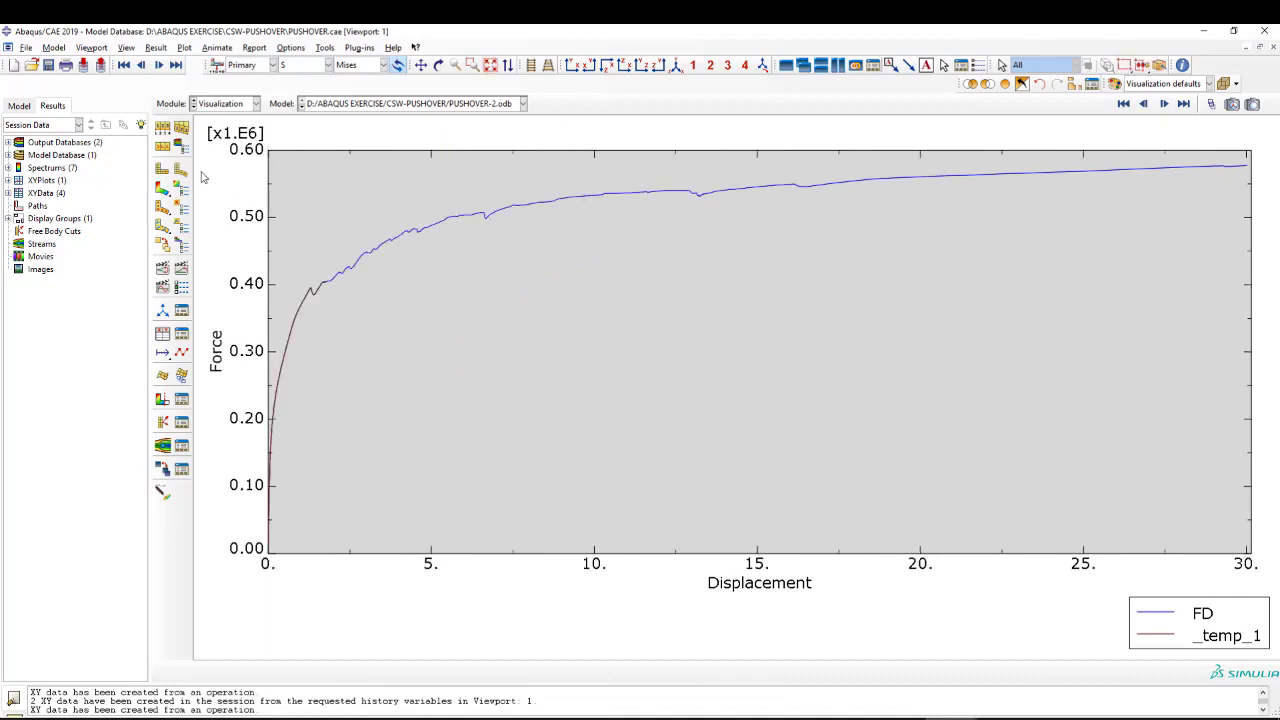
Return to the job manager and open the results of the completed PUSHOVER job.
left_click(212, 104)
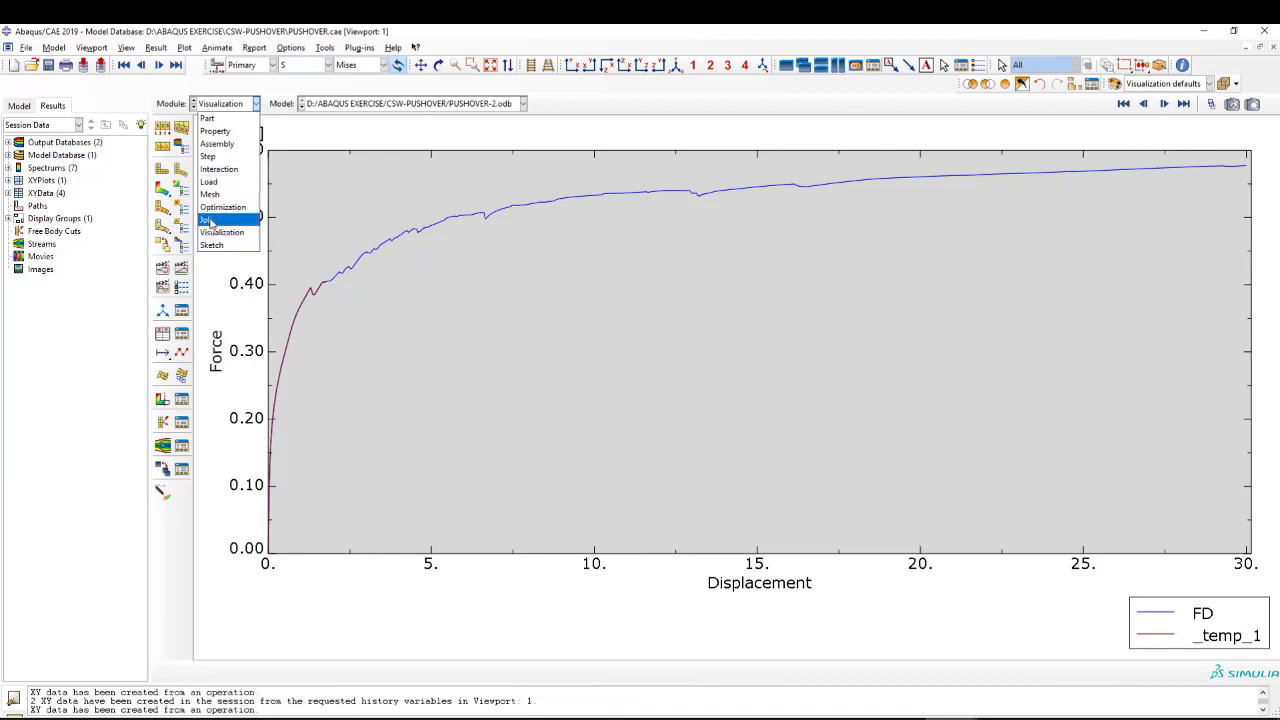
left_click(210, 220)
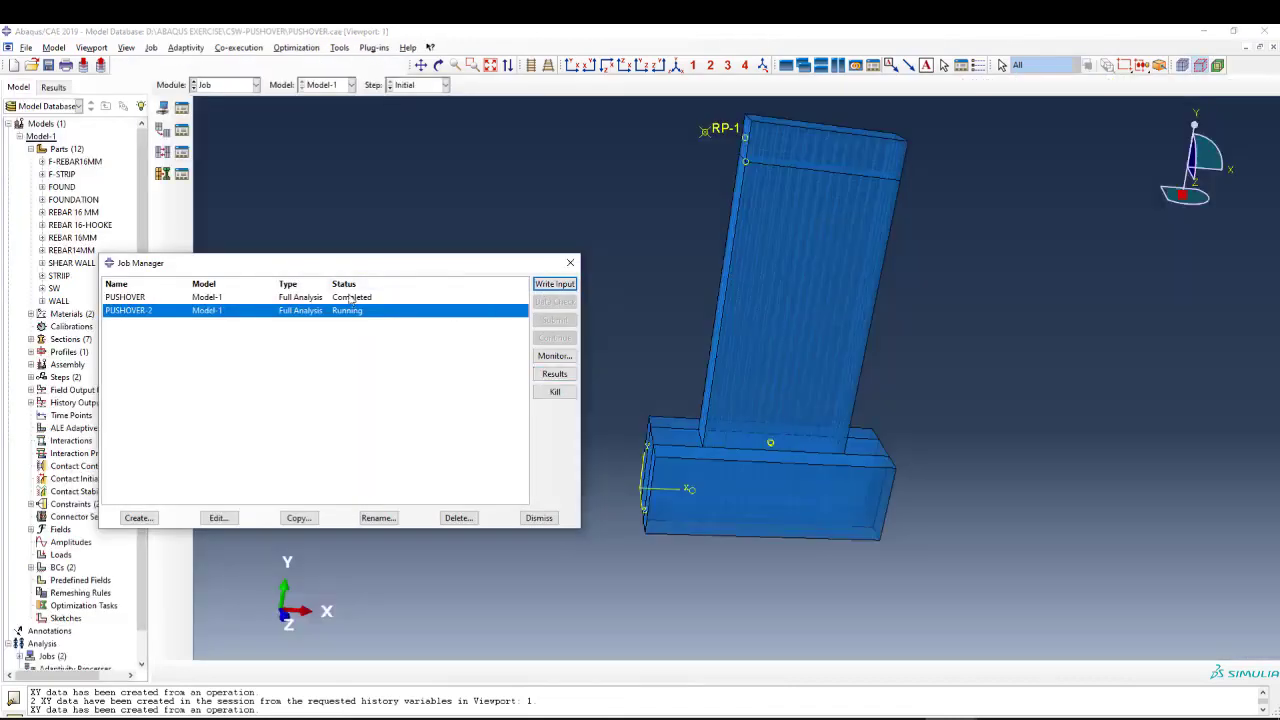
left_click(554, 373)
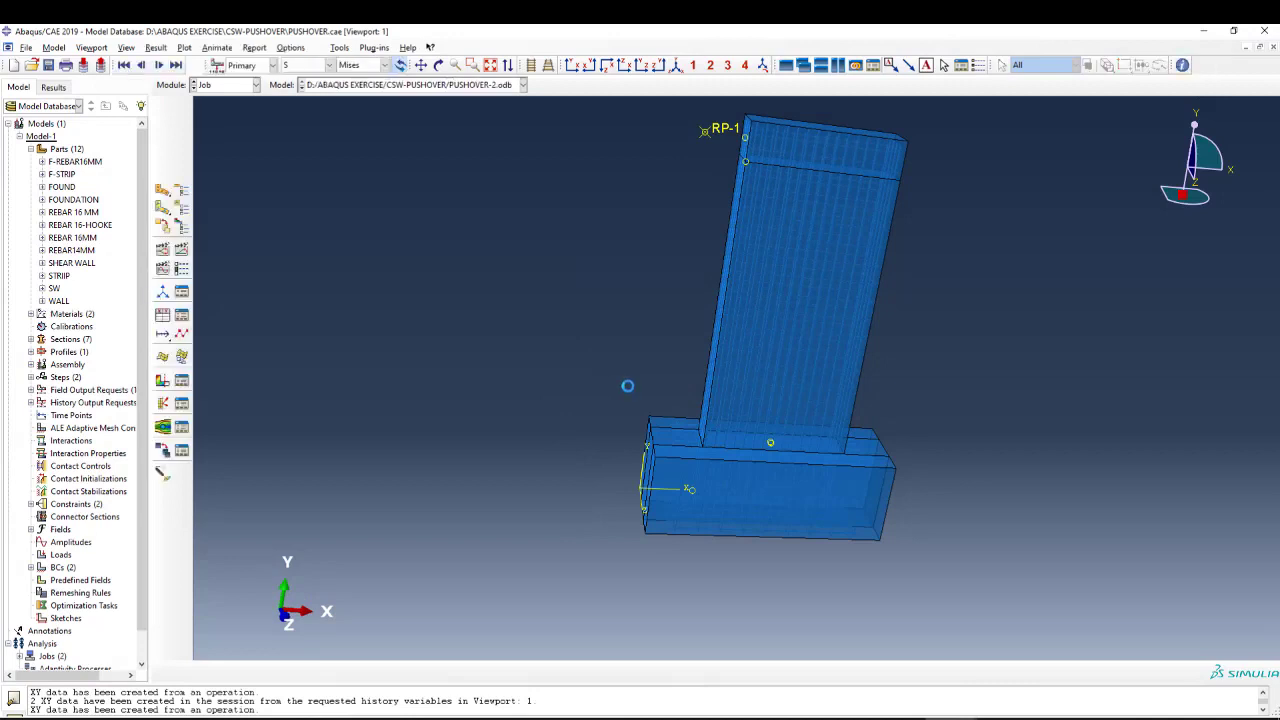
Examine the undeformed shear wall and its foundation in the PUSHOVER results from several angles.
scroll(686, 258, "up", 2)
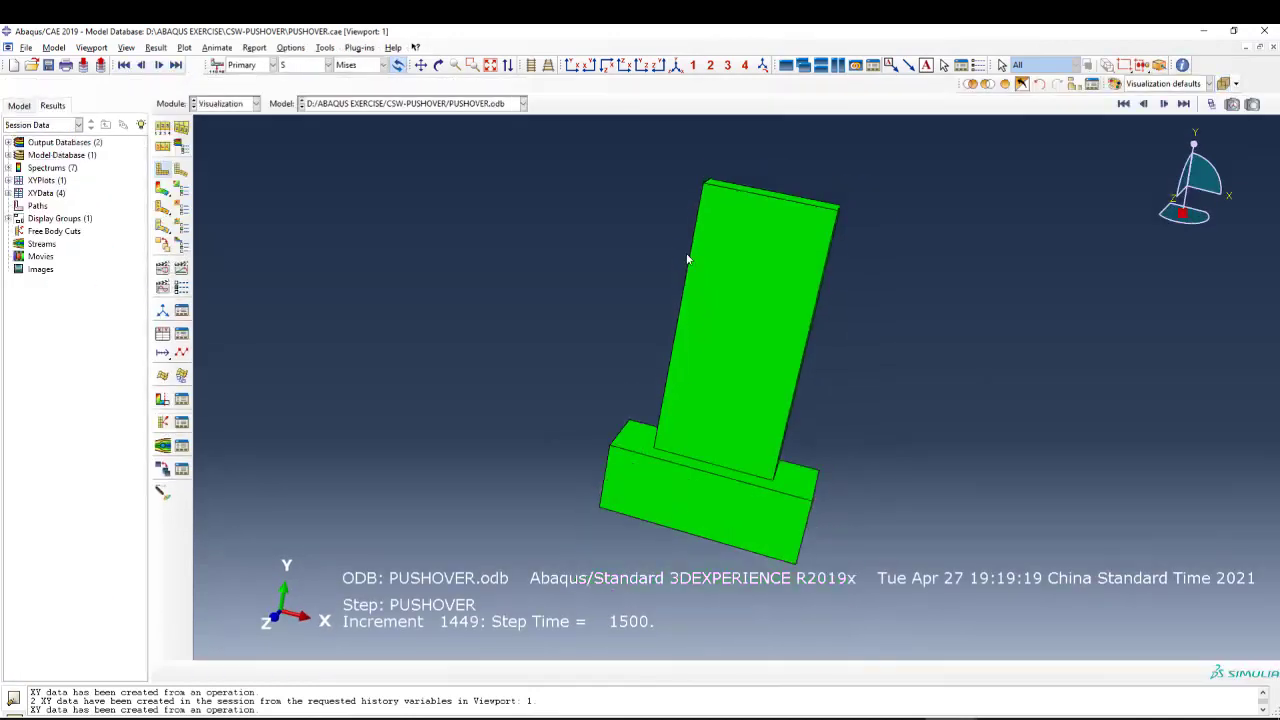
scroll(771, 498, "down", 2)
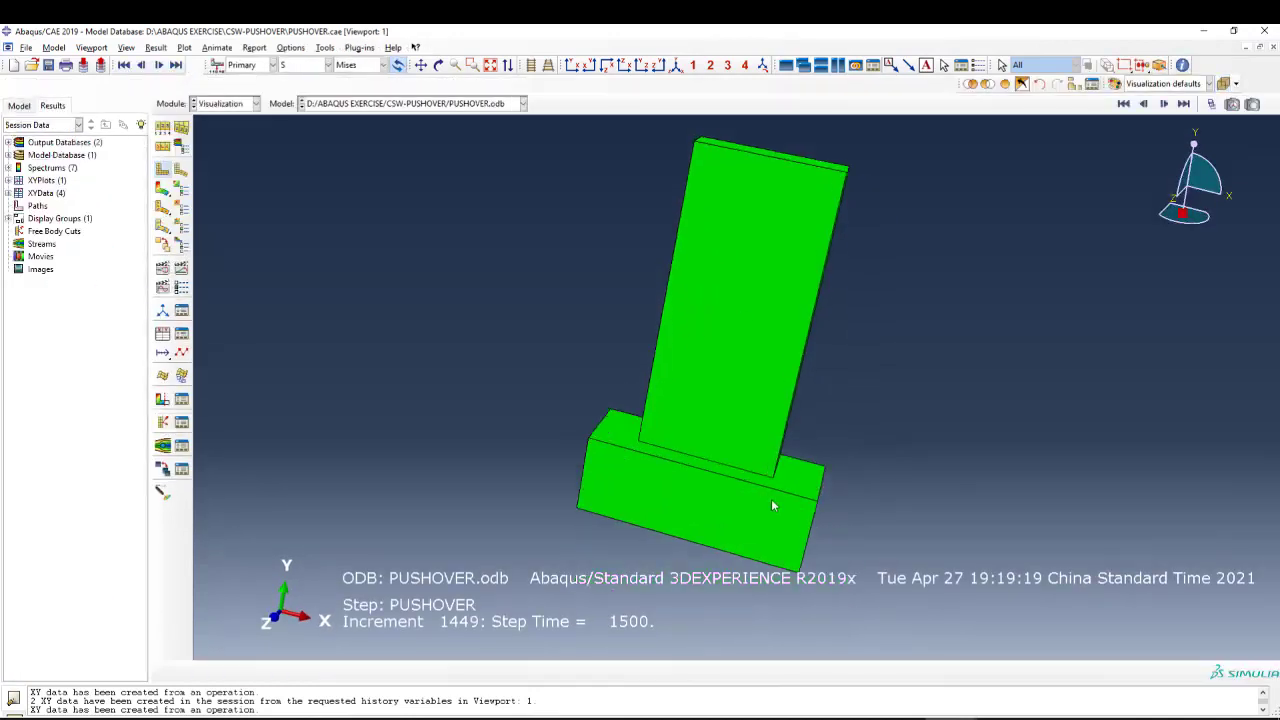
left_click(438, 64)
left_click_drag(770, 233, 726, 413)
key("Escape")
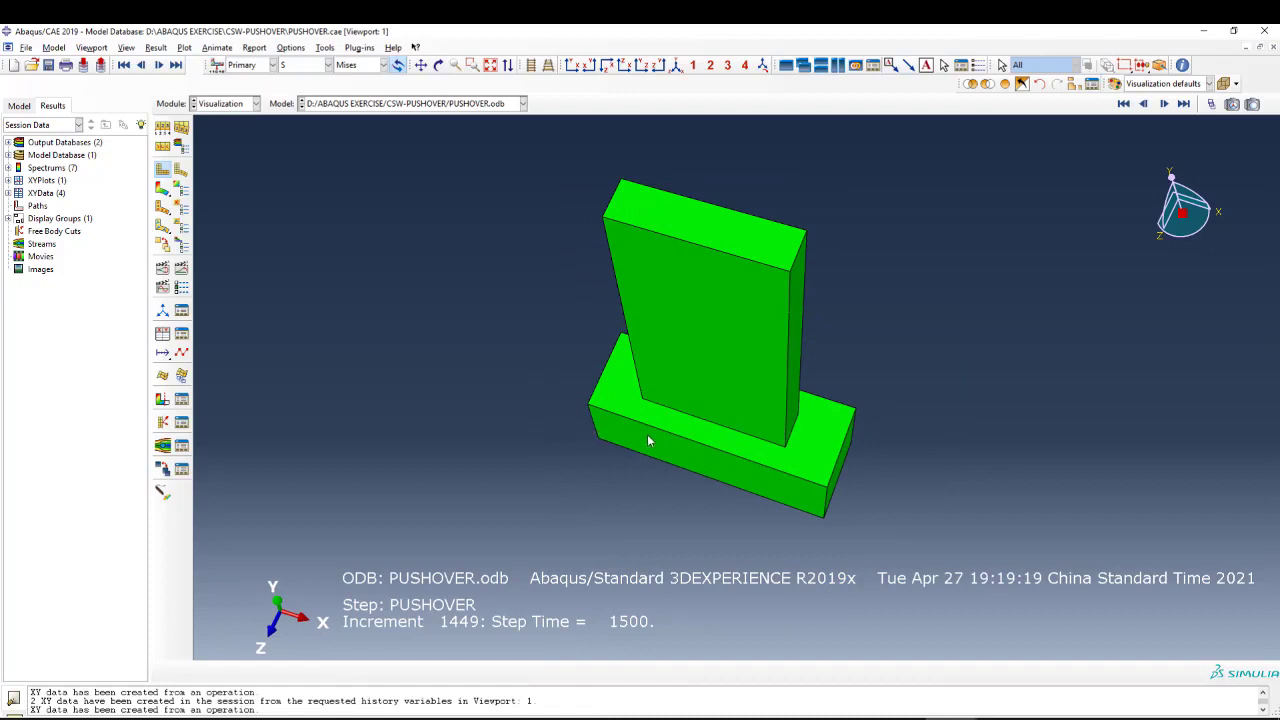
left_click(438, 64)
left_click_drag(738, 359, 713, 397)
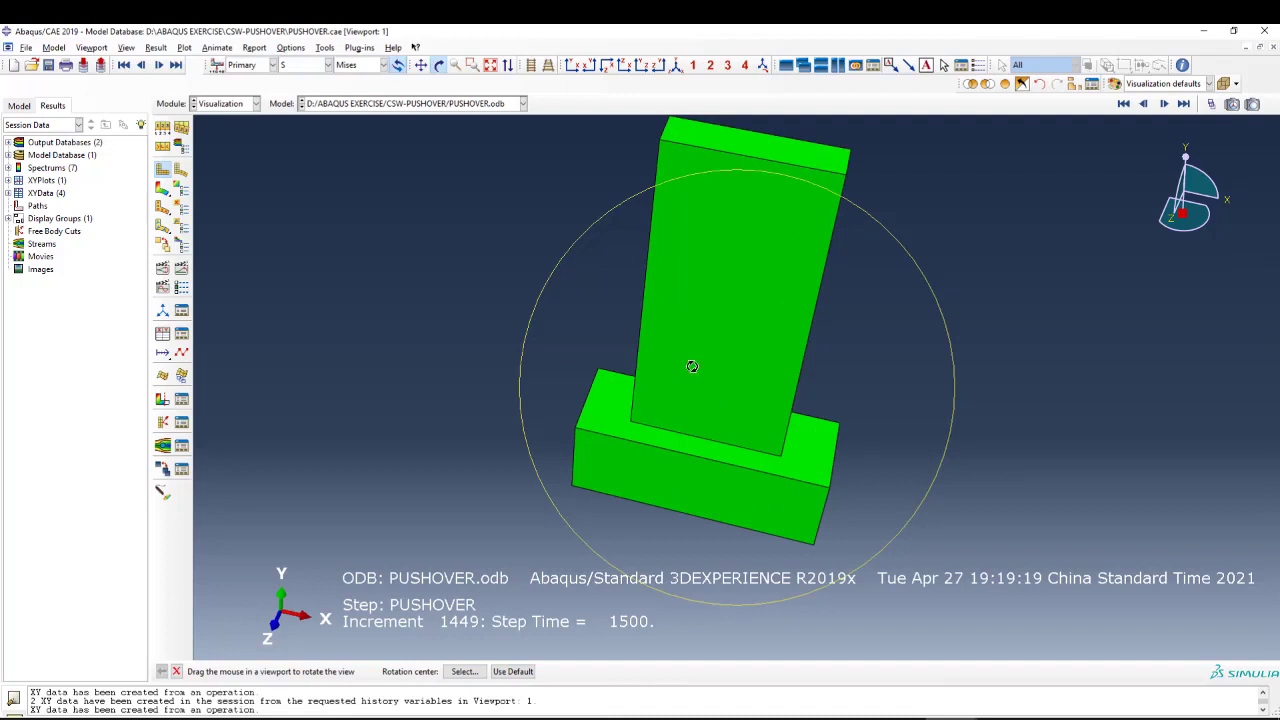
left_click_drag(745, 403, 740, 374)
key("Escape")
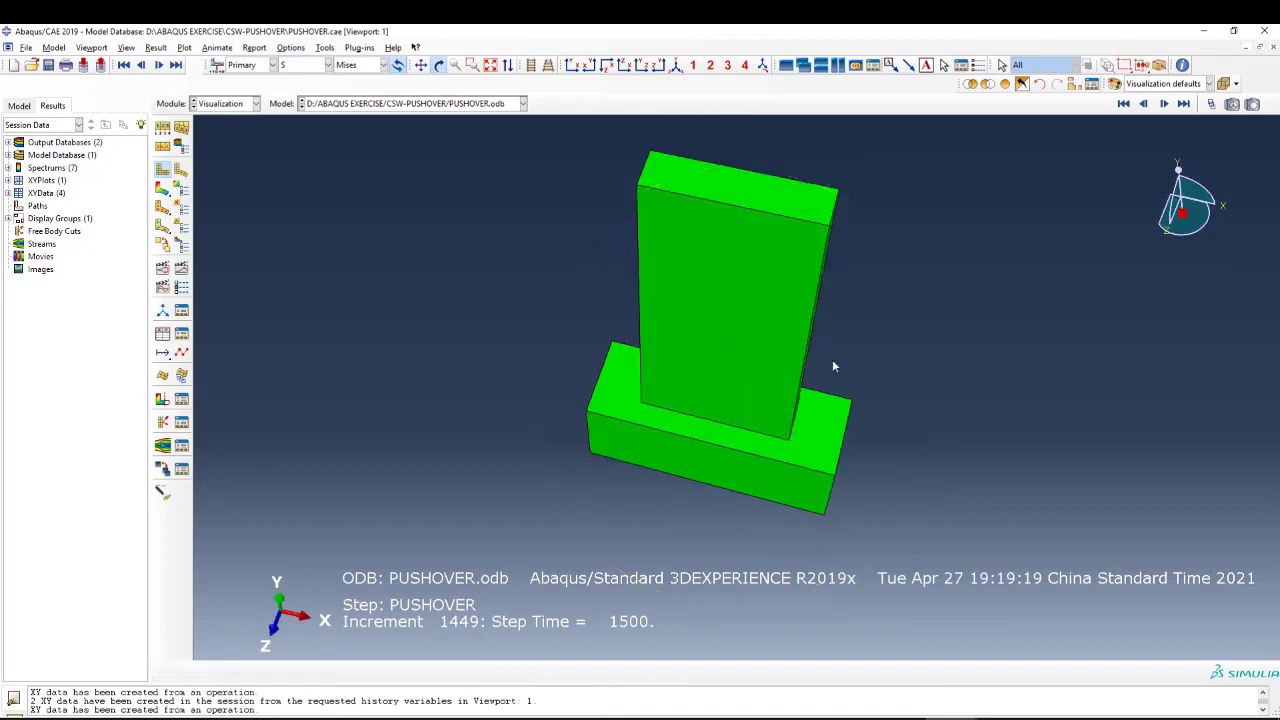
left_click(438, 65)
left_click_drag(651, 197, 846, 394)
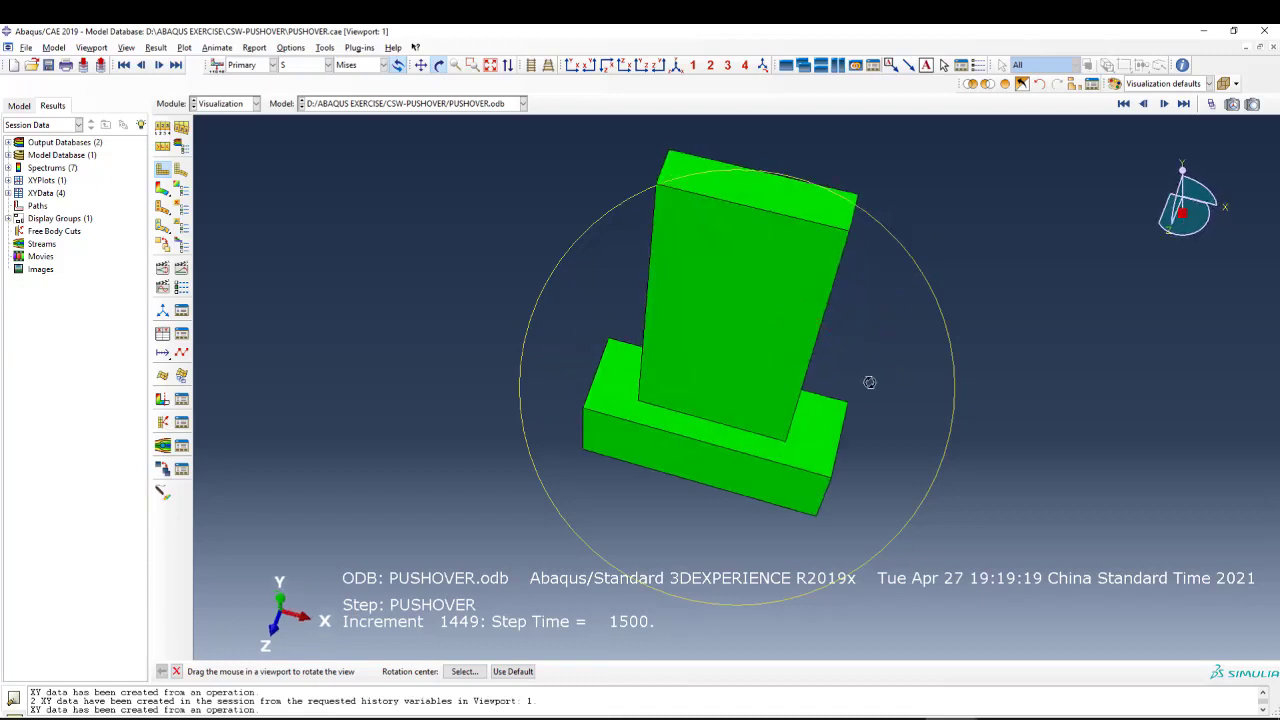
key("Escape")
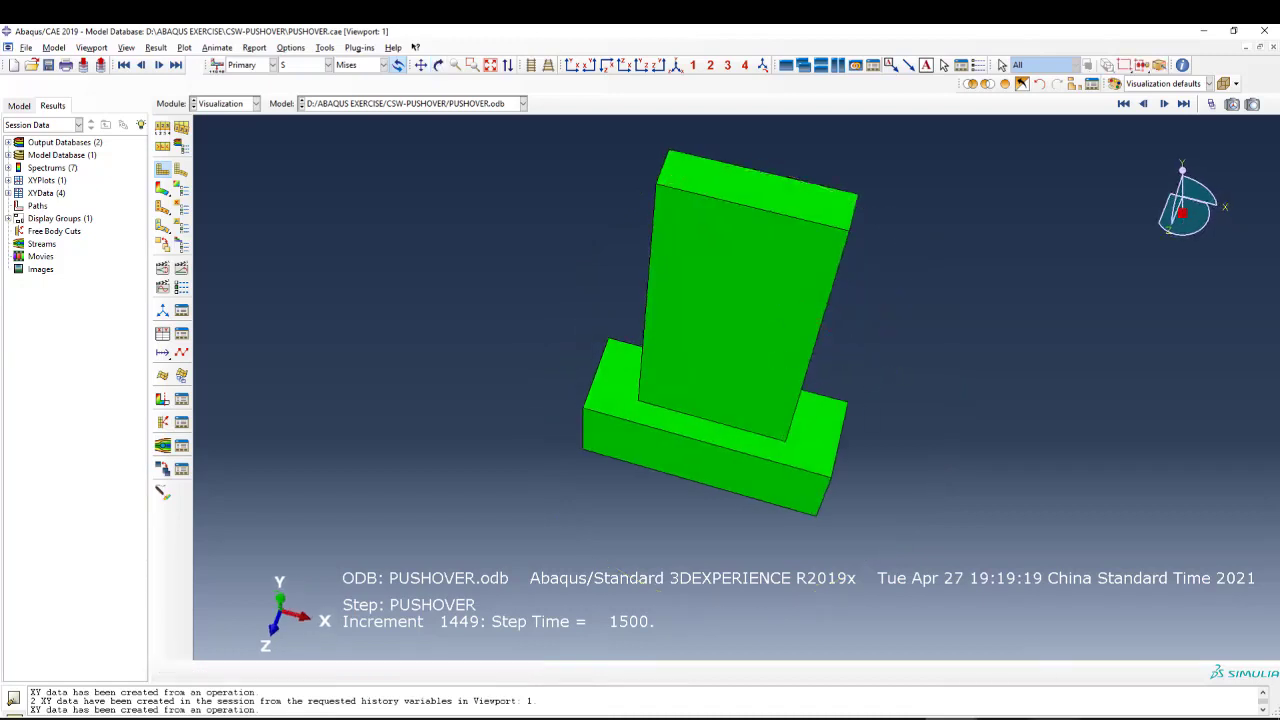
left_click(1055, 718)
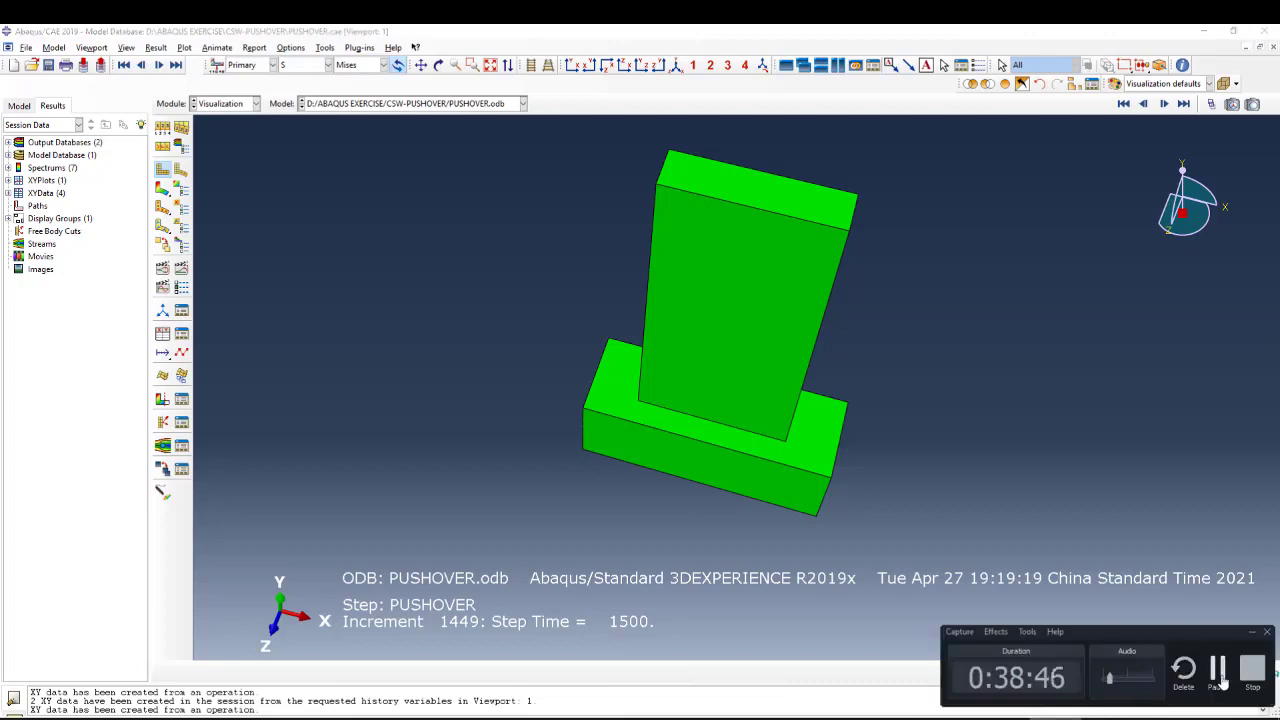